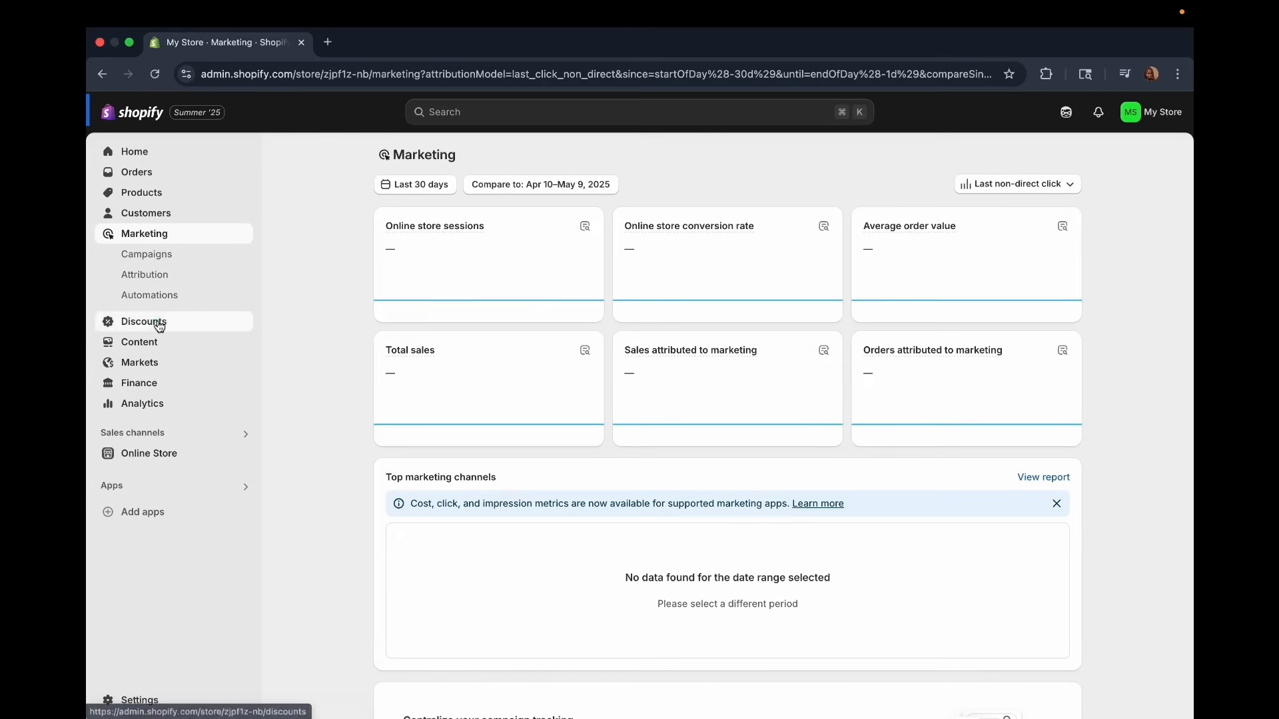
# Look through the store admin's Discounts, Metaobjects, Markets, Catalogs, Finance, Analytics, Reports and Online Store sections
pyautogui.click(156, 321)
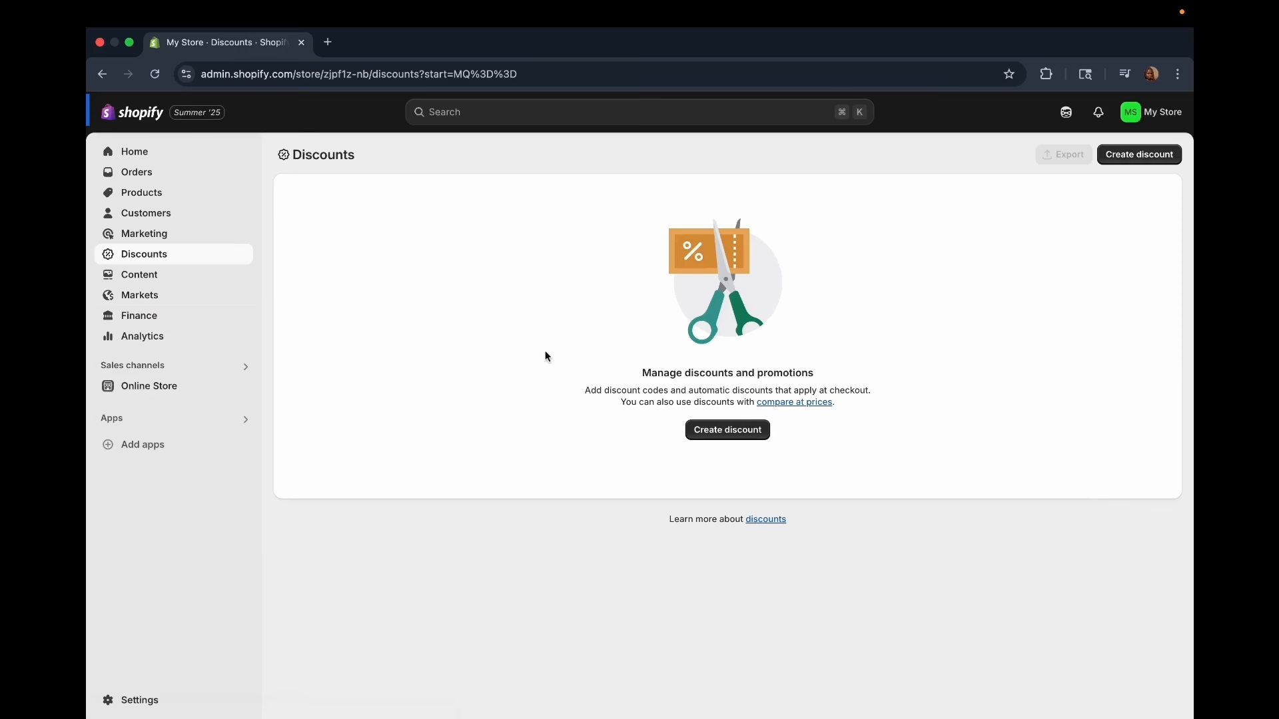
pyautogui.click(131, 278)
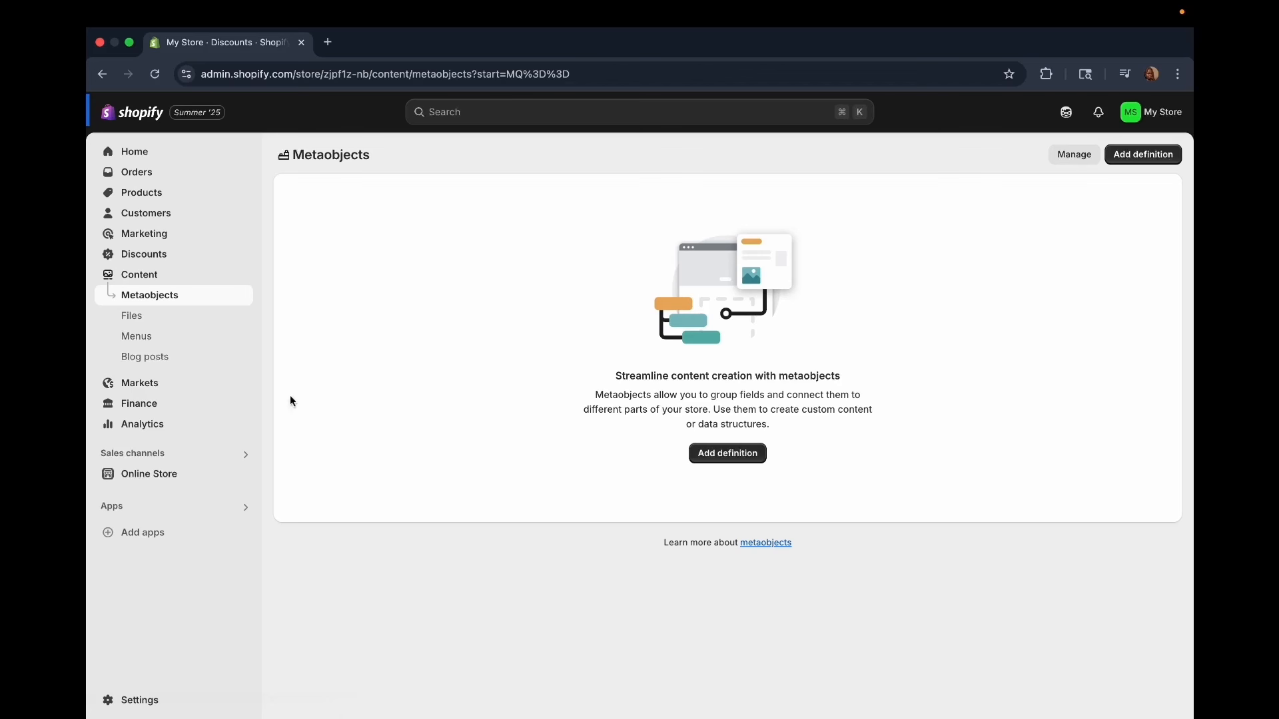
pyautogui.click(160, 383)
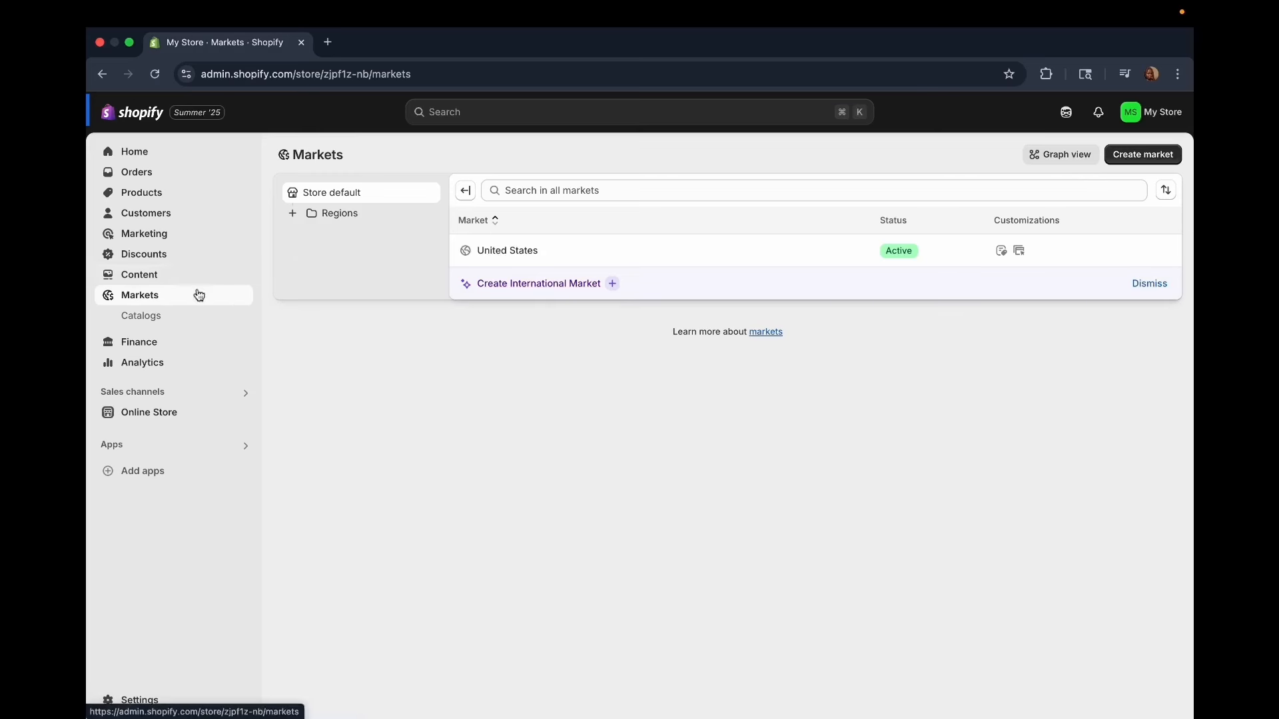
pyautogui.click(171, 322)
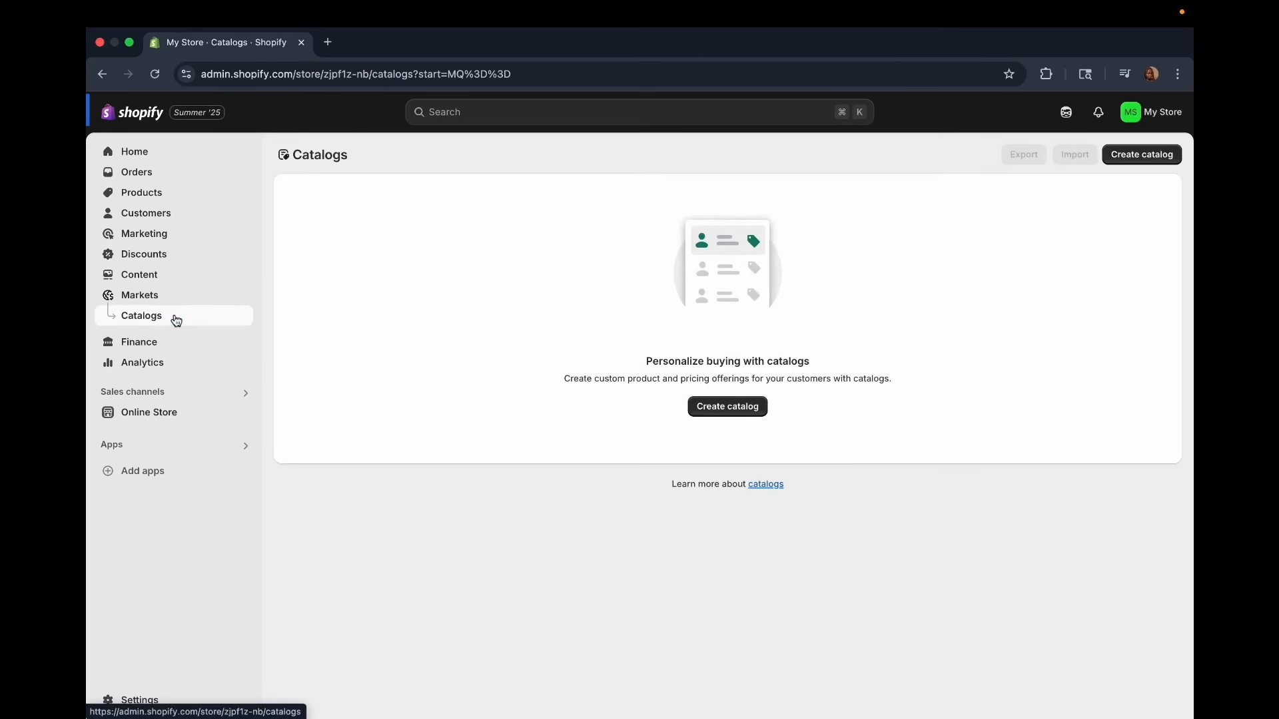
pyautogui.click(147, 348)
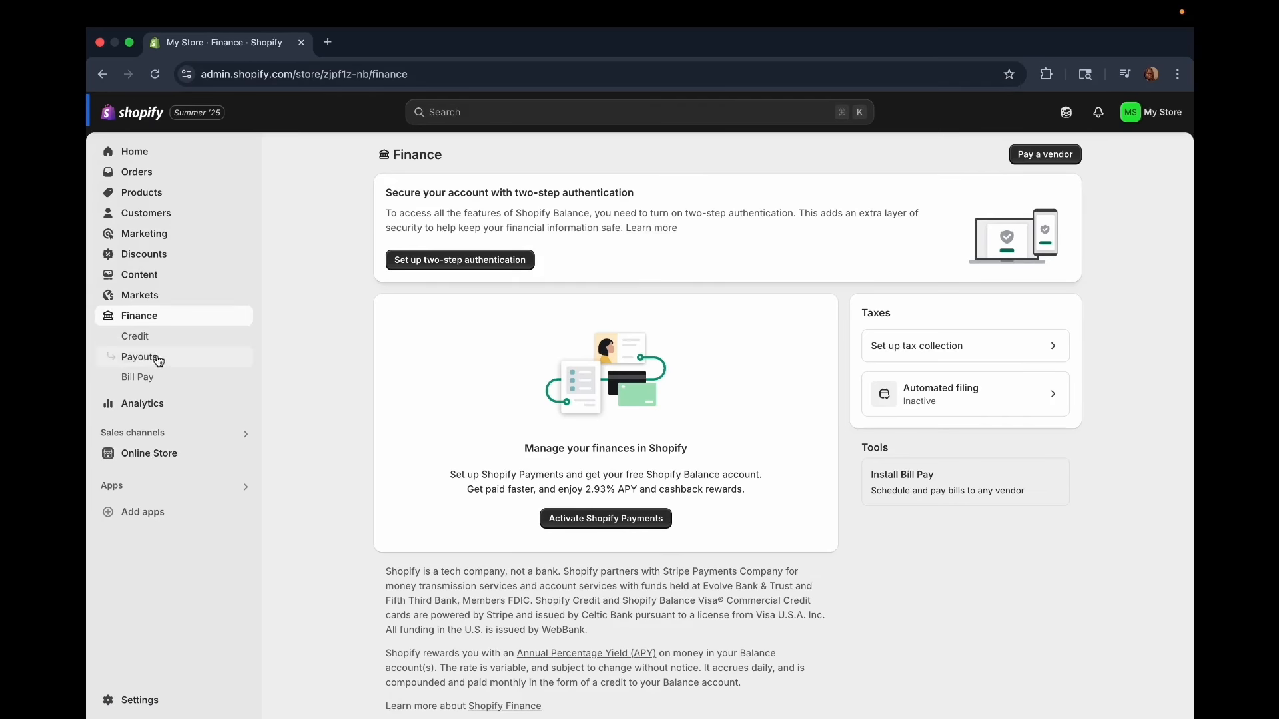
pyautogui.click(160, 408)
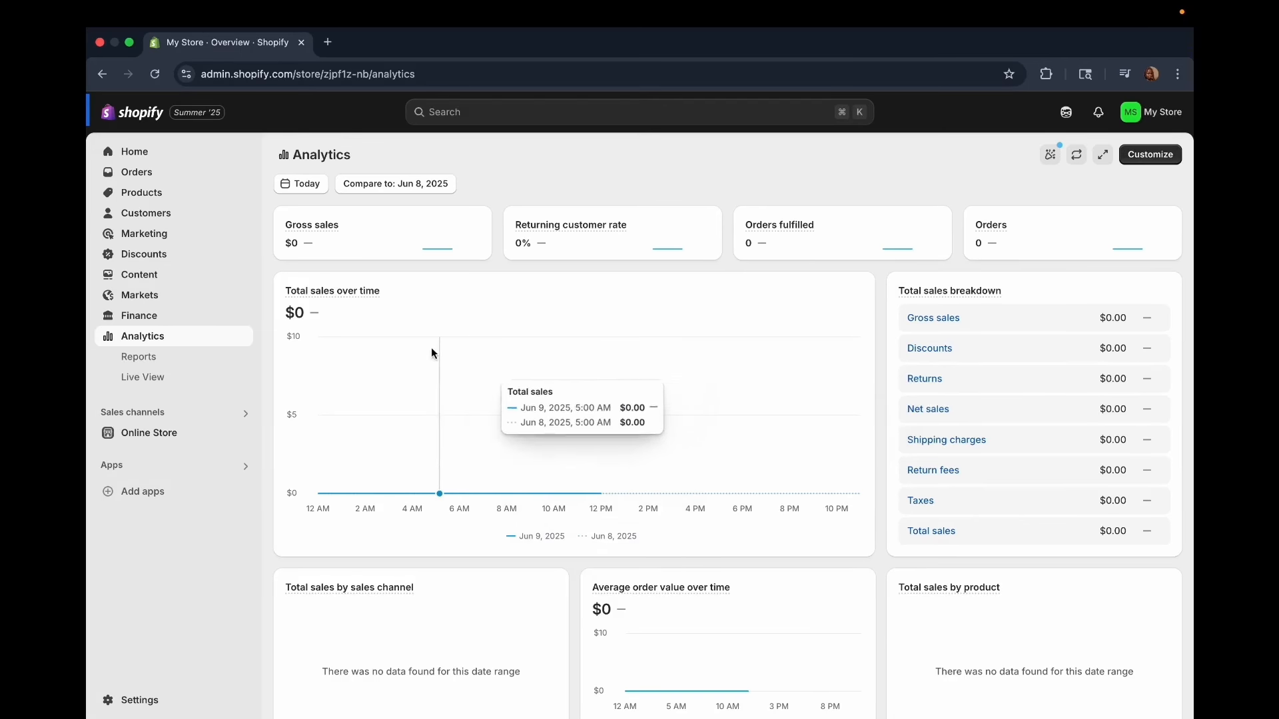
pyautogui.click(162, 359)
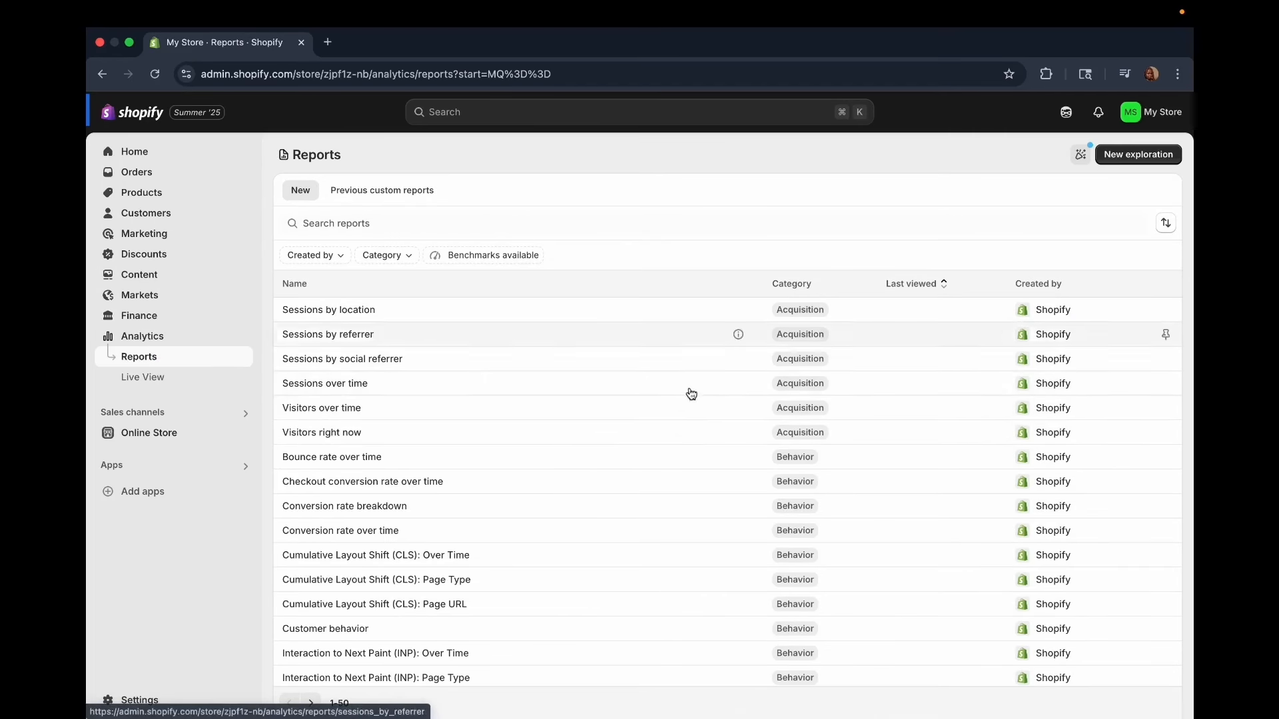
pyautogui.click(160, 434)
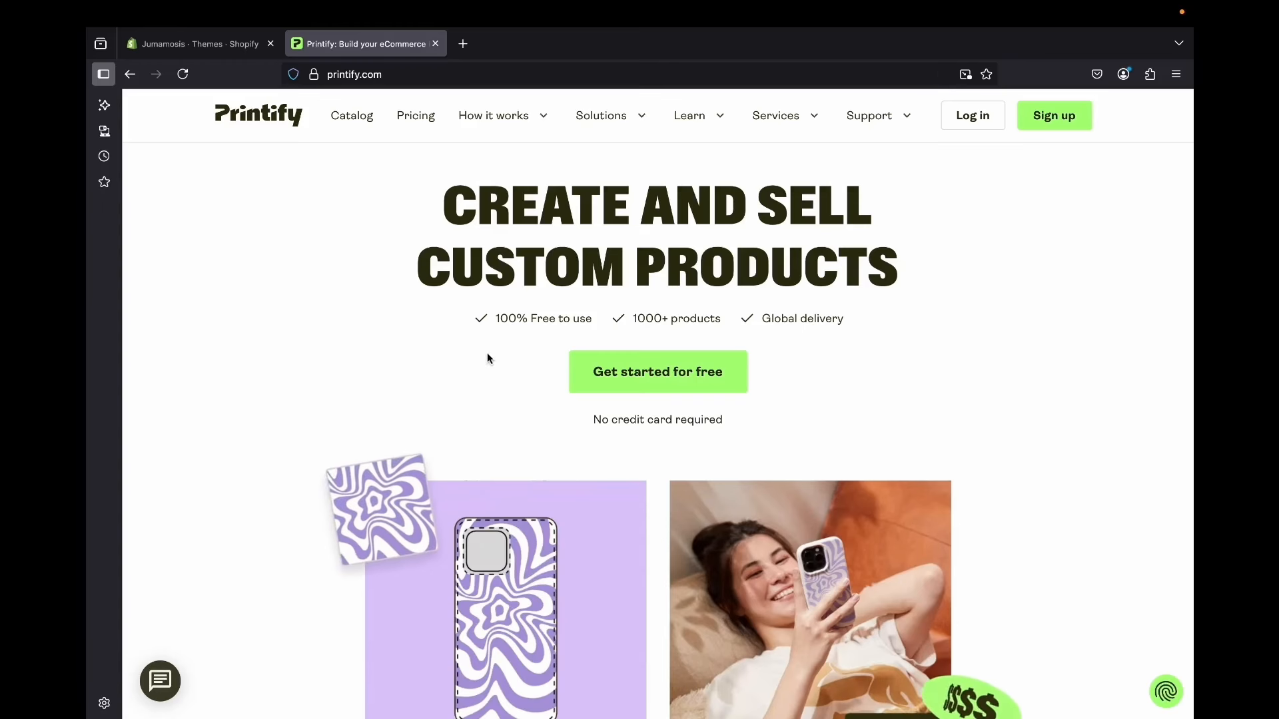
# Examine the Printify home page, including how it works, the product categories, inspiration gallery and earnings calculator
pyautogui.scroll(-2, 487, 358)
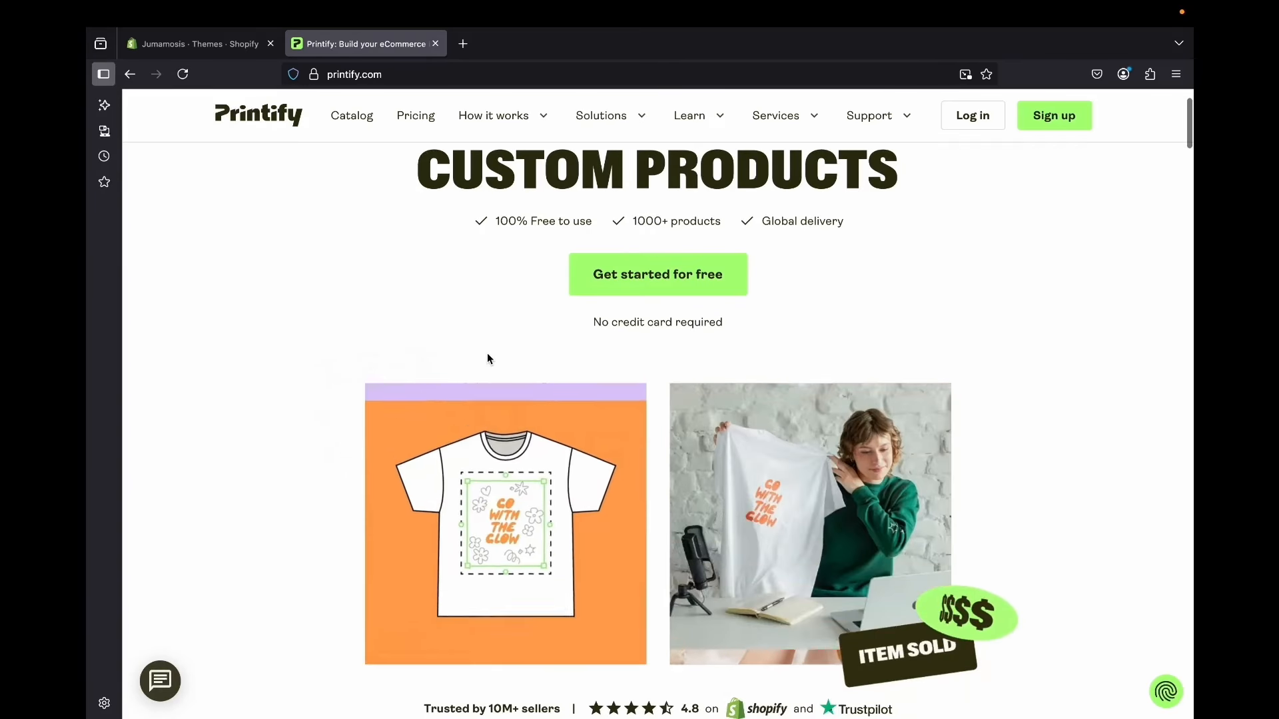
pyautogui.scroll(-3, 488, 358)
pyautogui.scroll(-4, 488, 358)
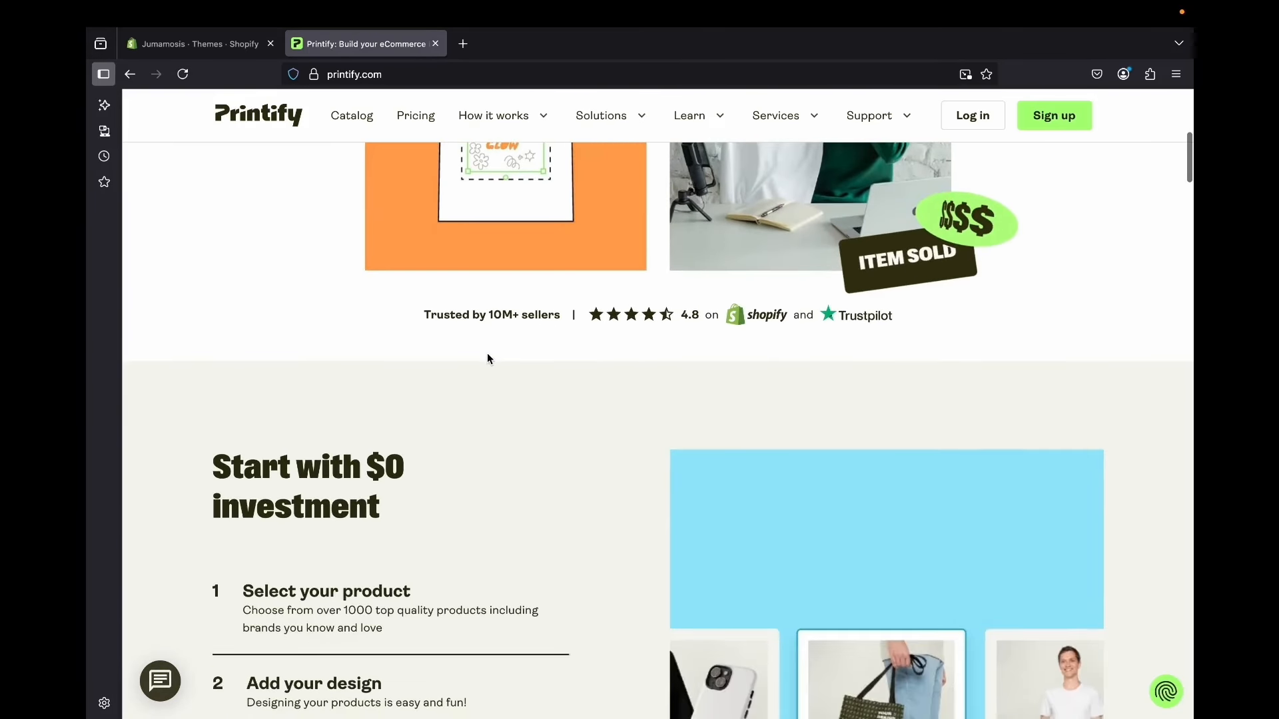
pyautogui.scroll(-2, 488, 358)
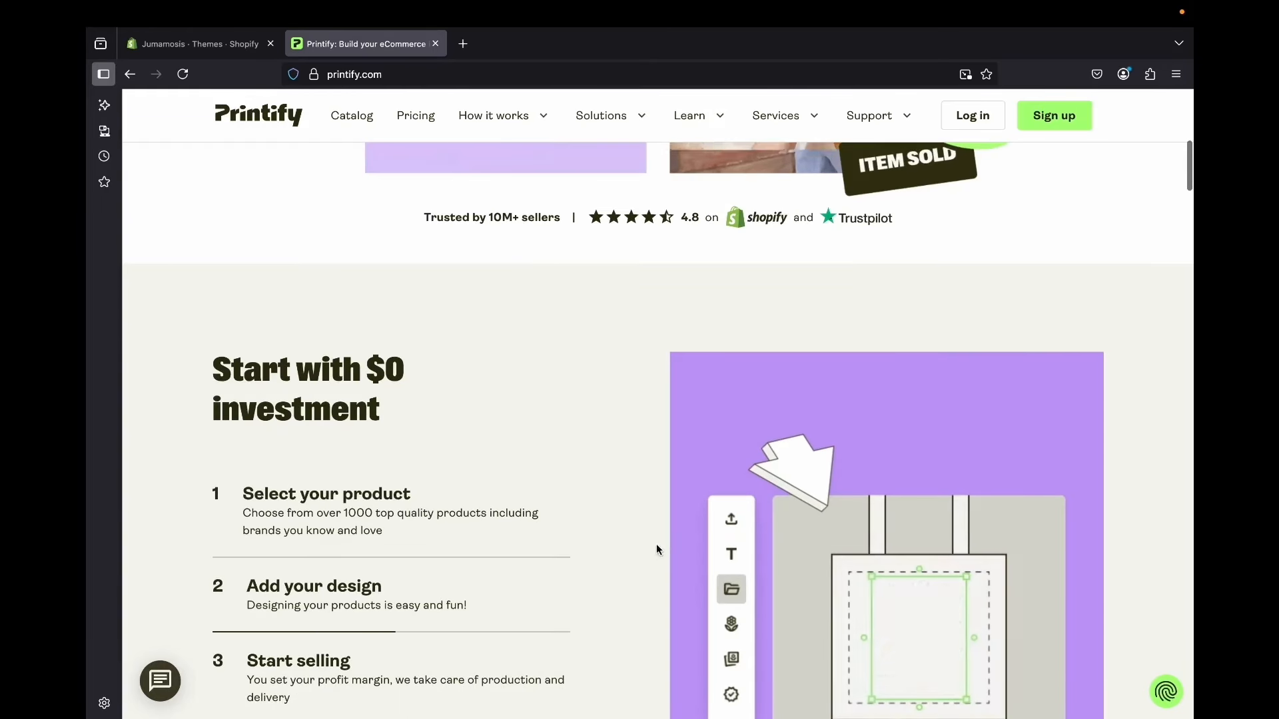
pyautogui.scroll(-2, 838, 463)
pyautogui.scroll(-5, 839, 465)
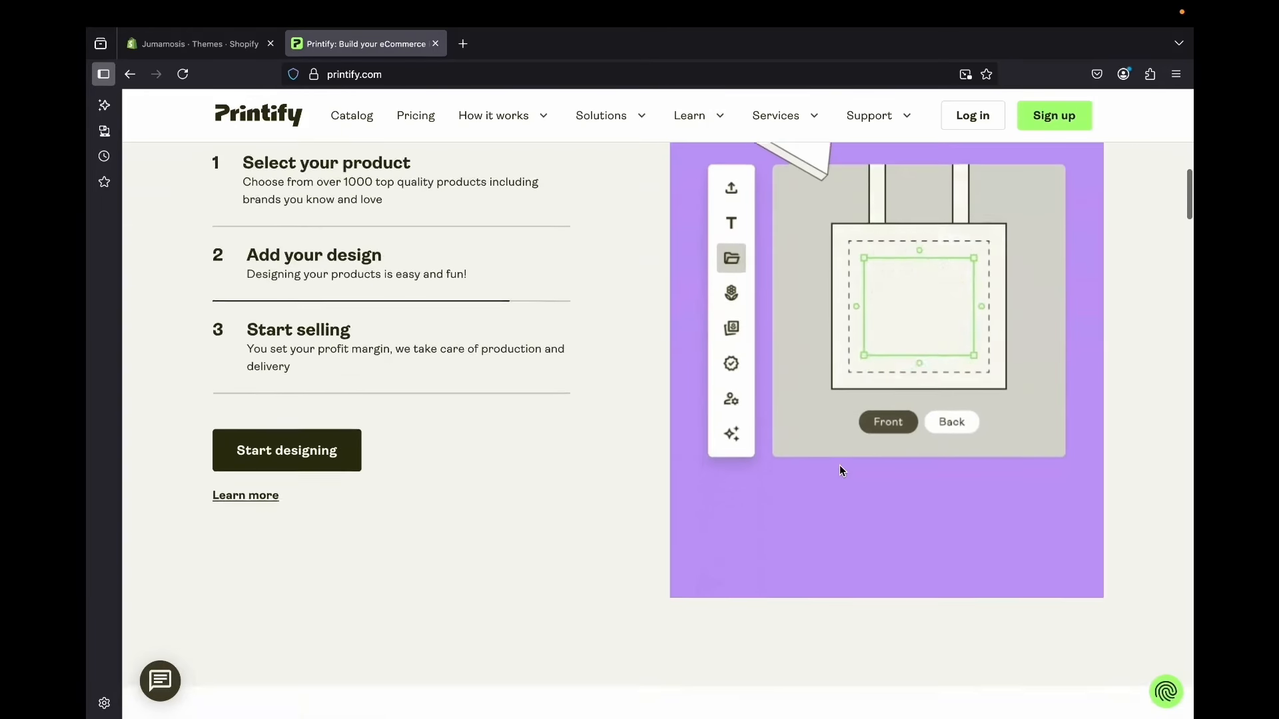
pyautogui.scroll(-3, 839, 469)
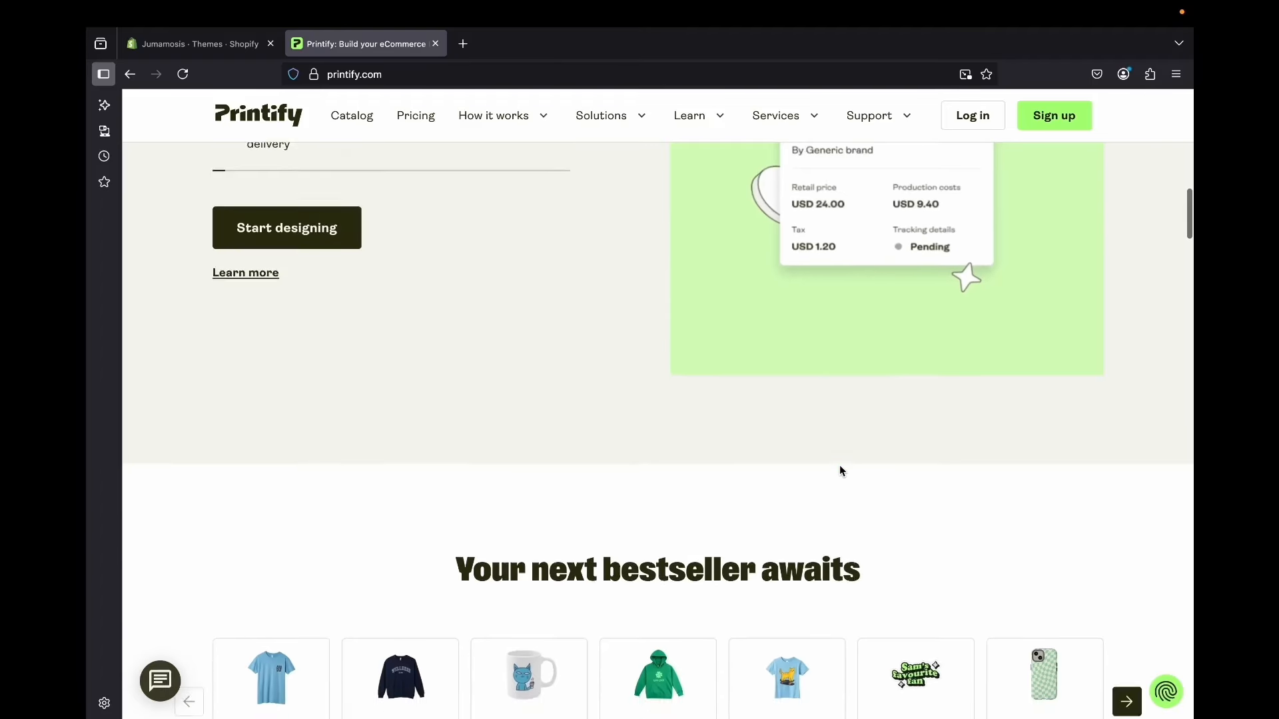
pyautogui.scroll(-2, 839, 471)
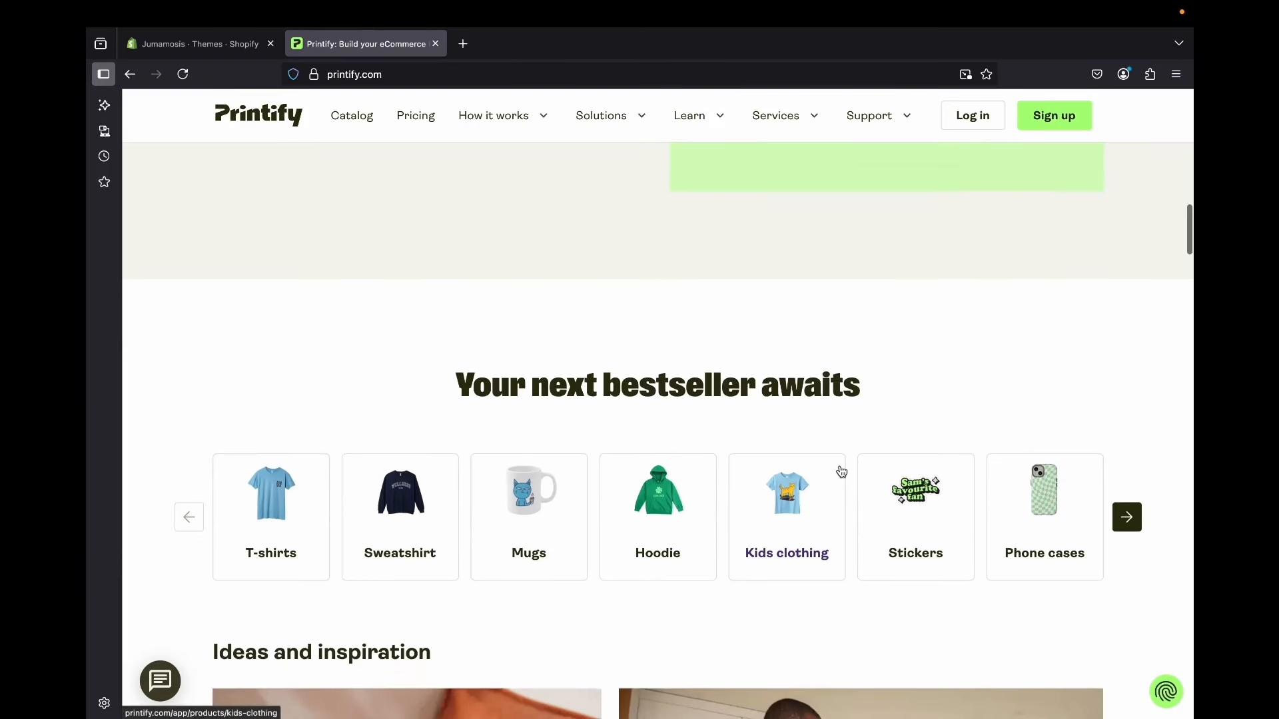
pyautogui.scroll(-6, 841, 471)
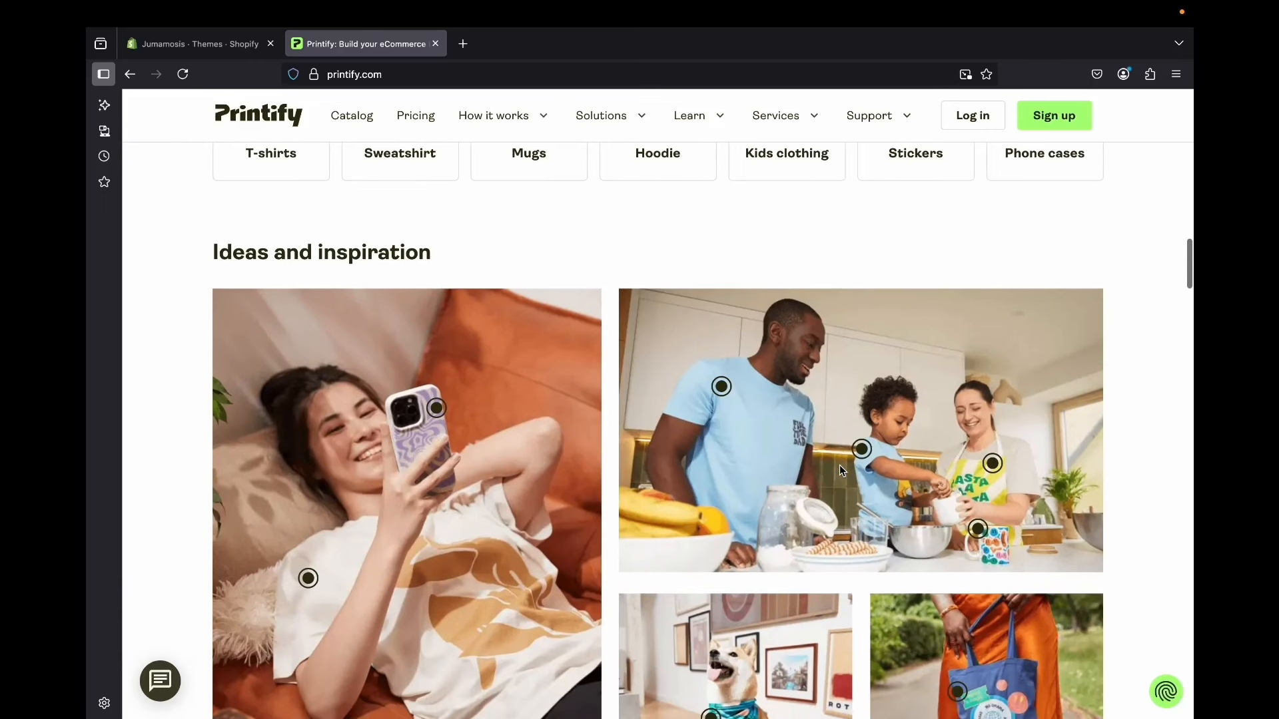
pyautogui.scroll(-2, 841, 470)
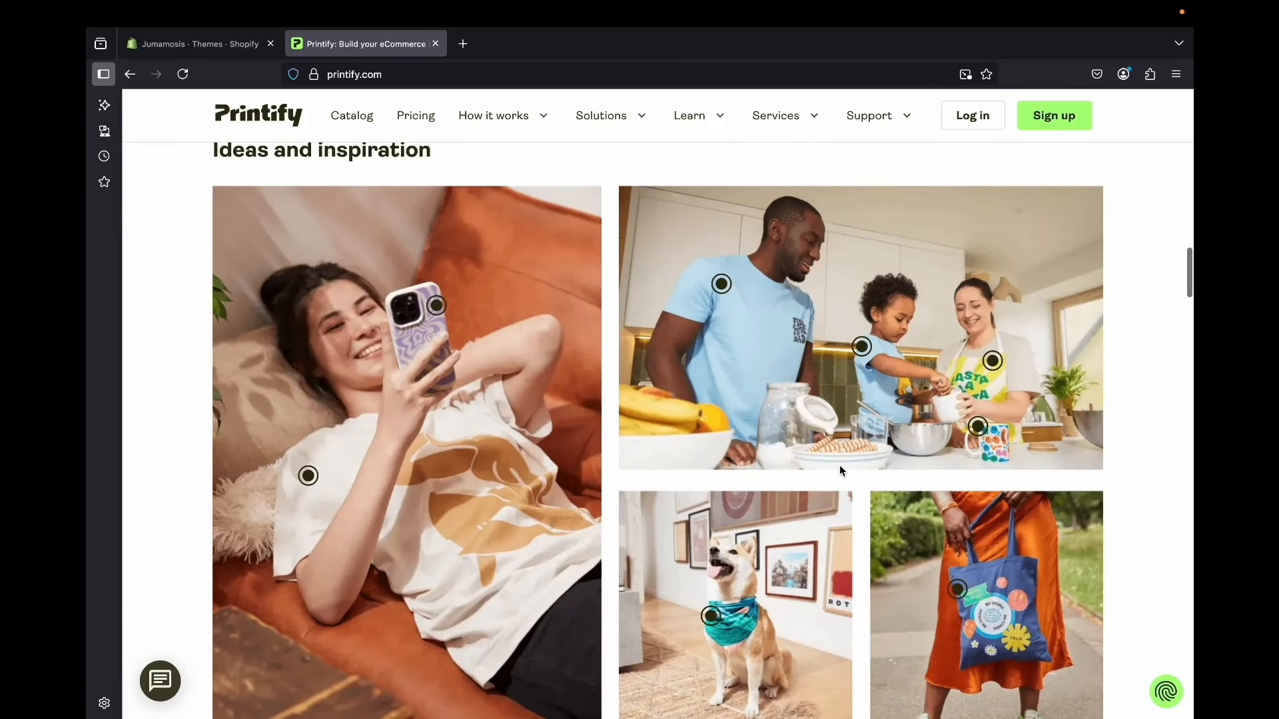
pyautogui.scroll(-3, 839, 470)
pyautogui.scroll(-8, 840, 469)
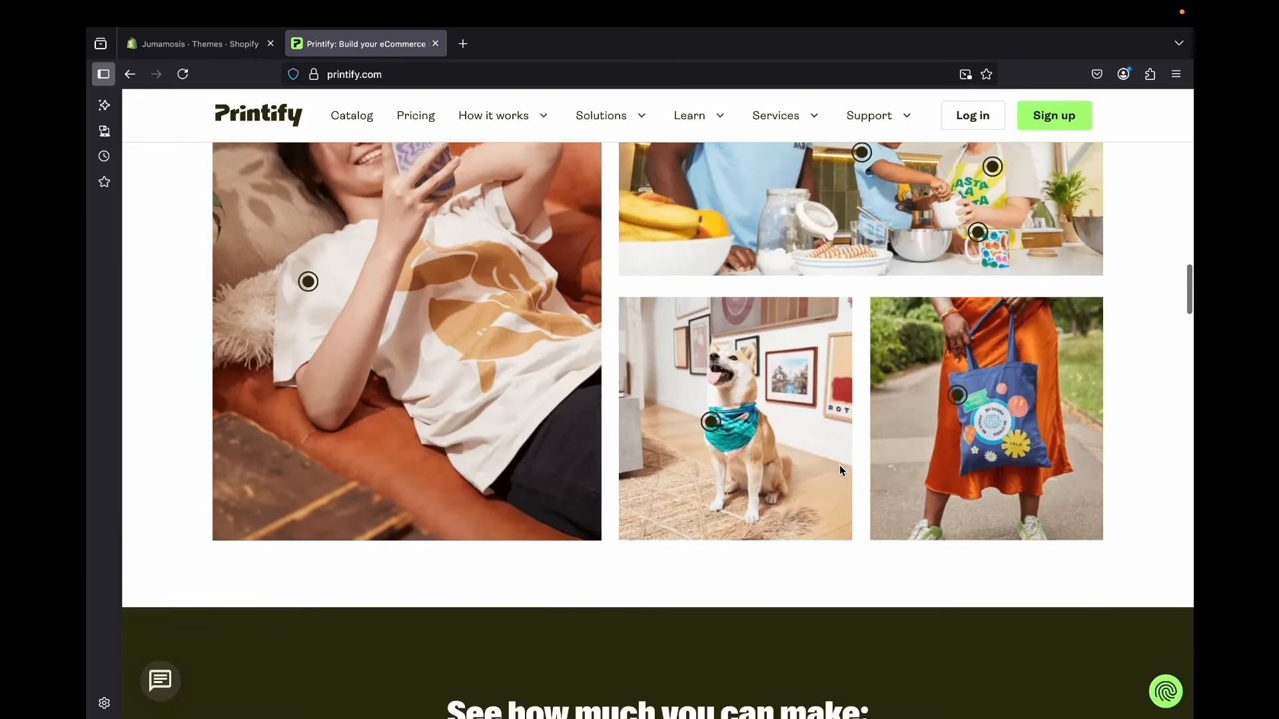
pyautogui.scroll(-1, 839, 470)
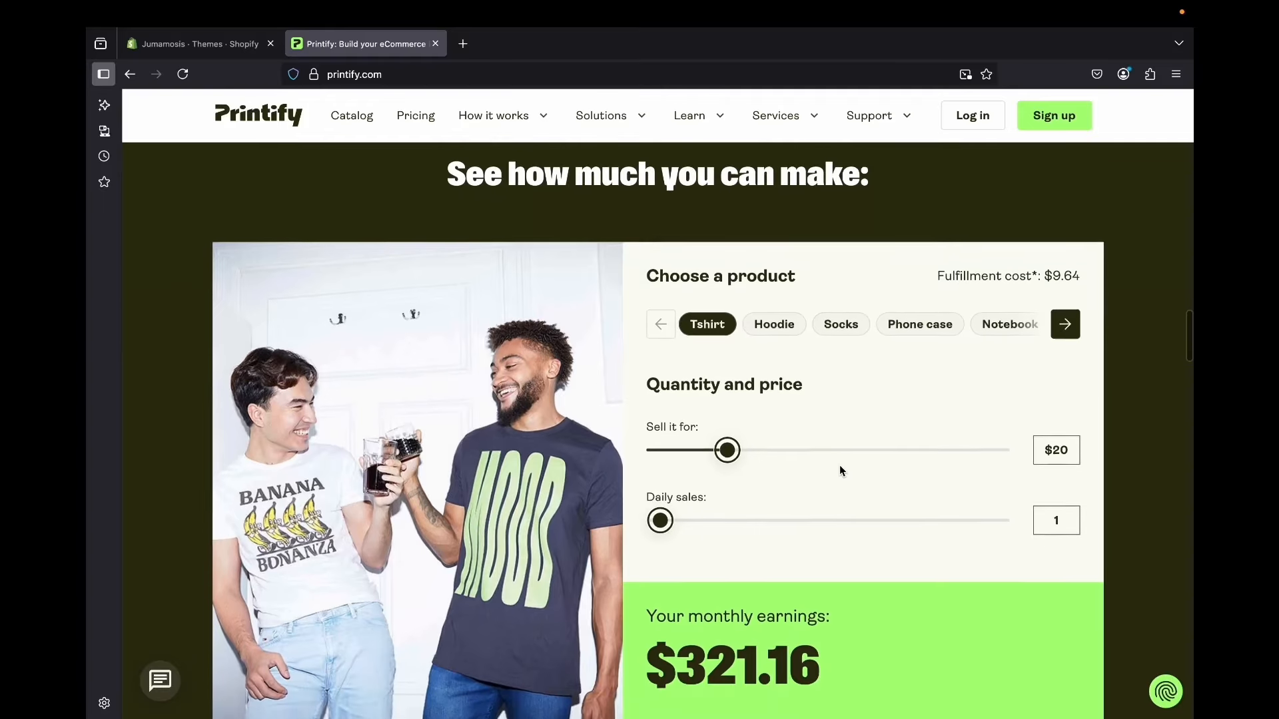
pyautogui.scroll(-10, 839, 470)
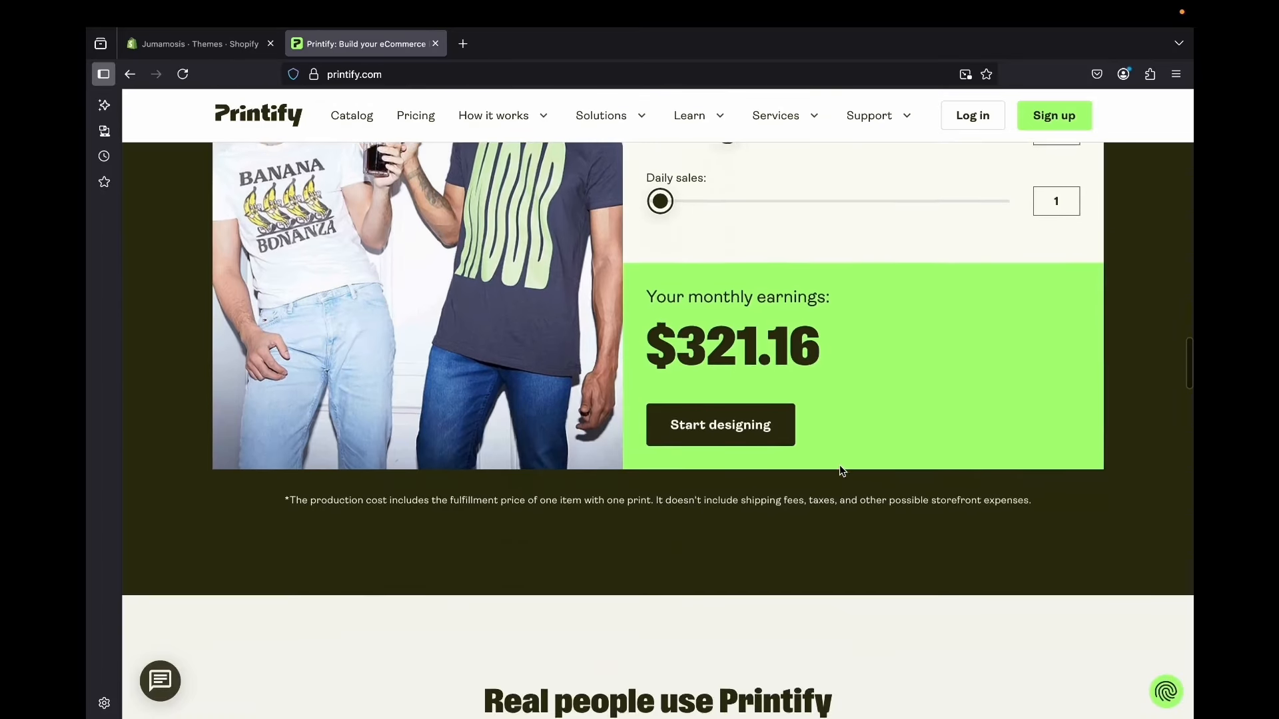
pyautogui.scroll(20, 839, 465)
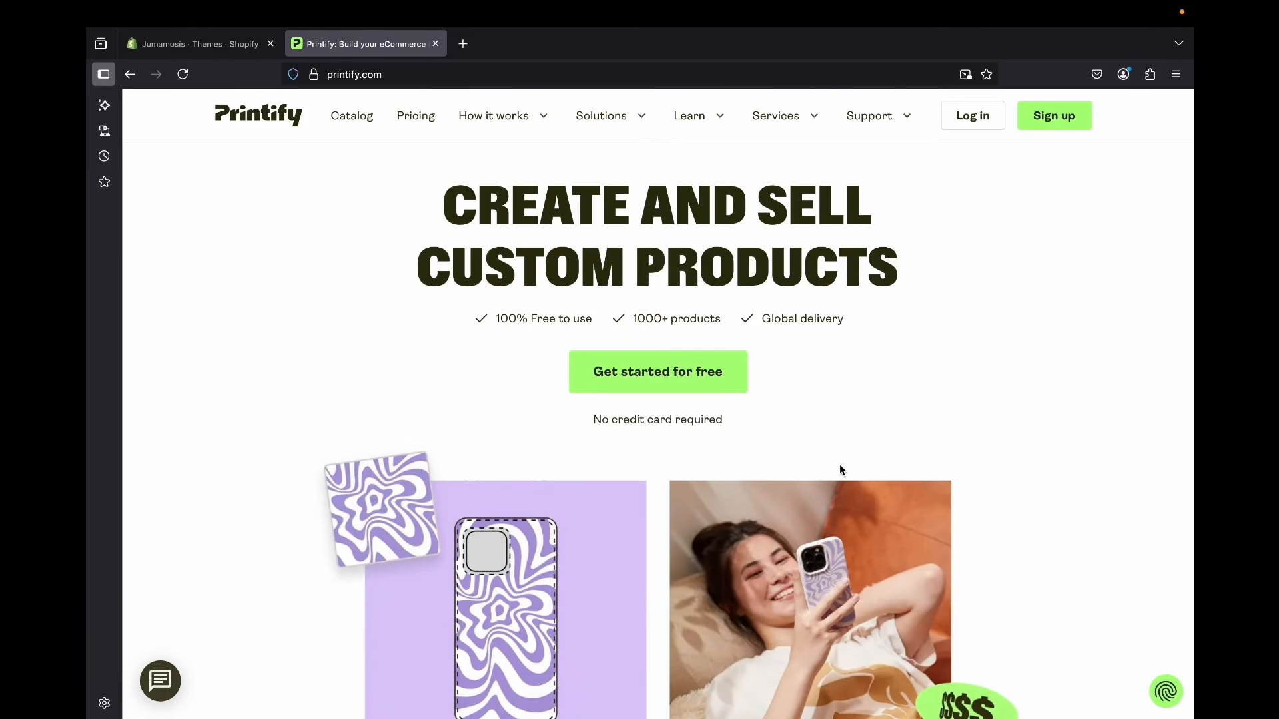
# Sign up for Printify with a Google account and answer the motivation question with "I'm new to selling online and want to start."
pyautogui.click(1048, 118)
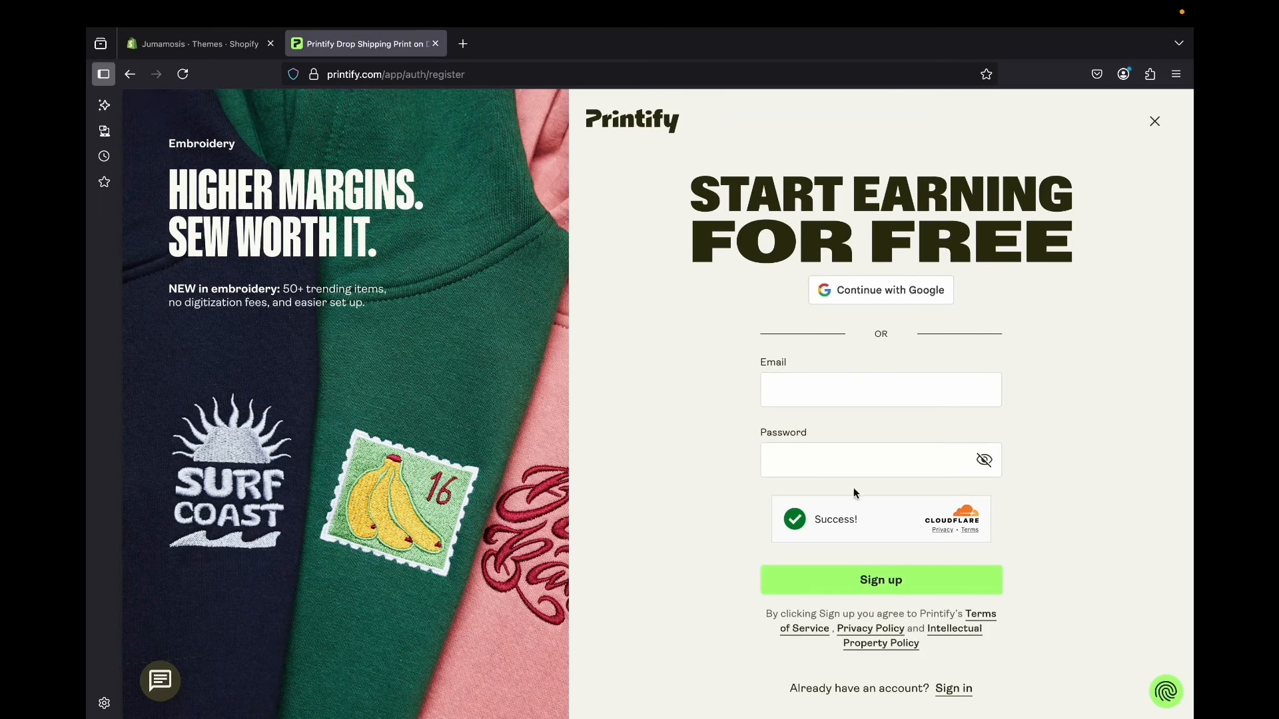
pyautogui.click(881, 303)
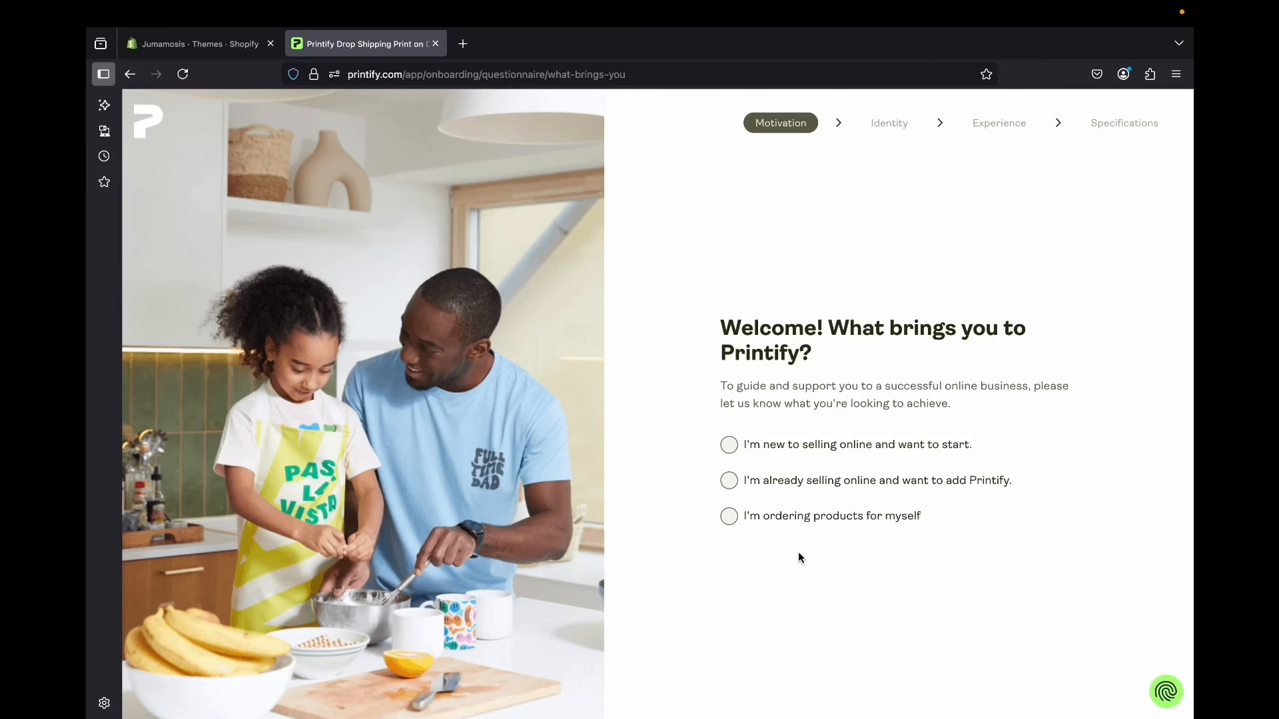
pyautogui.click(730, 444)
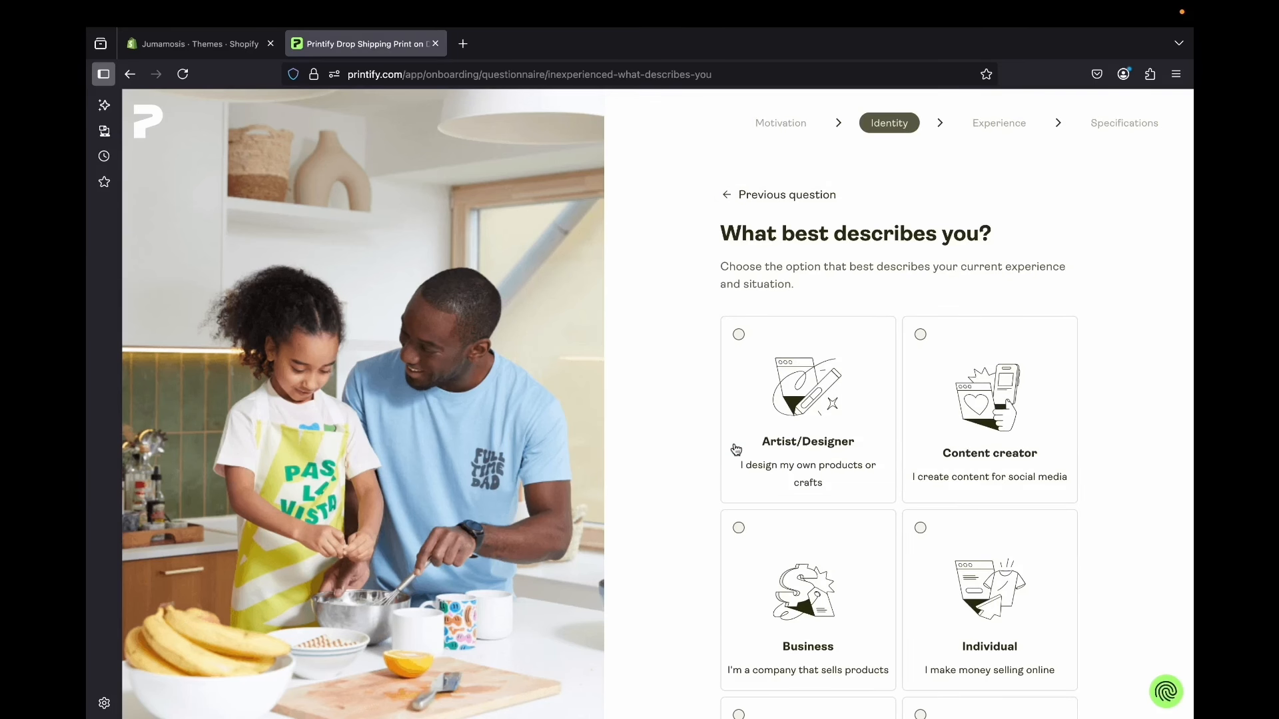
# Answer the identity question with "Nothing from above applies to me" and submit "I'm just starting out" as the experience
pyautogui.scroll(-1, 782, 466)
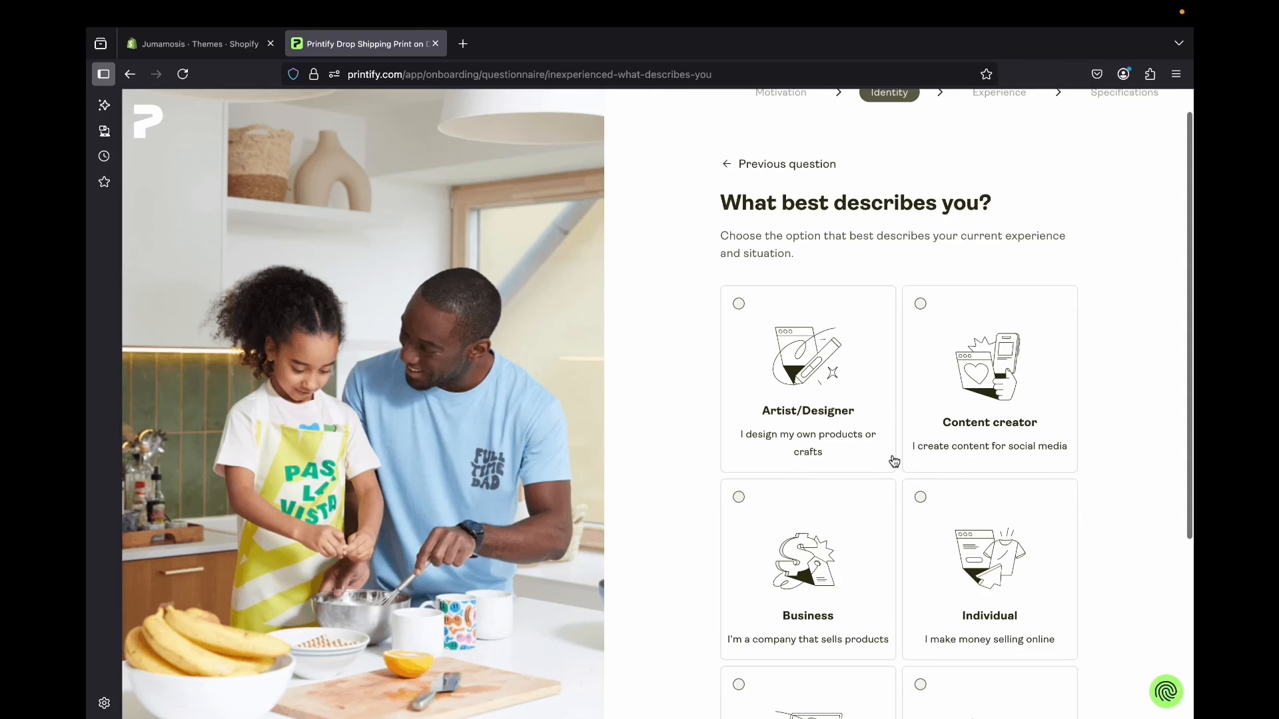
pyautogui.scroll(-3, 973, 456)
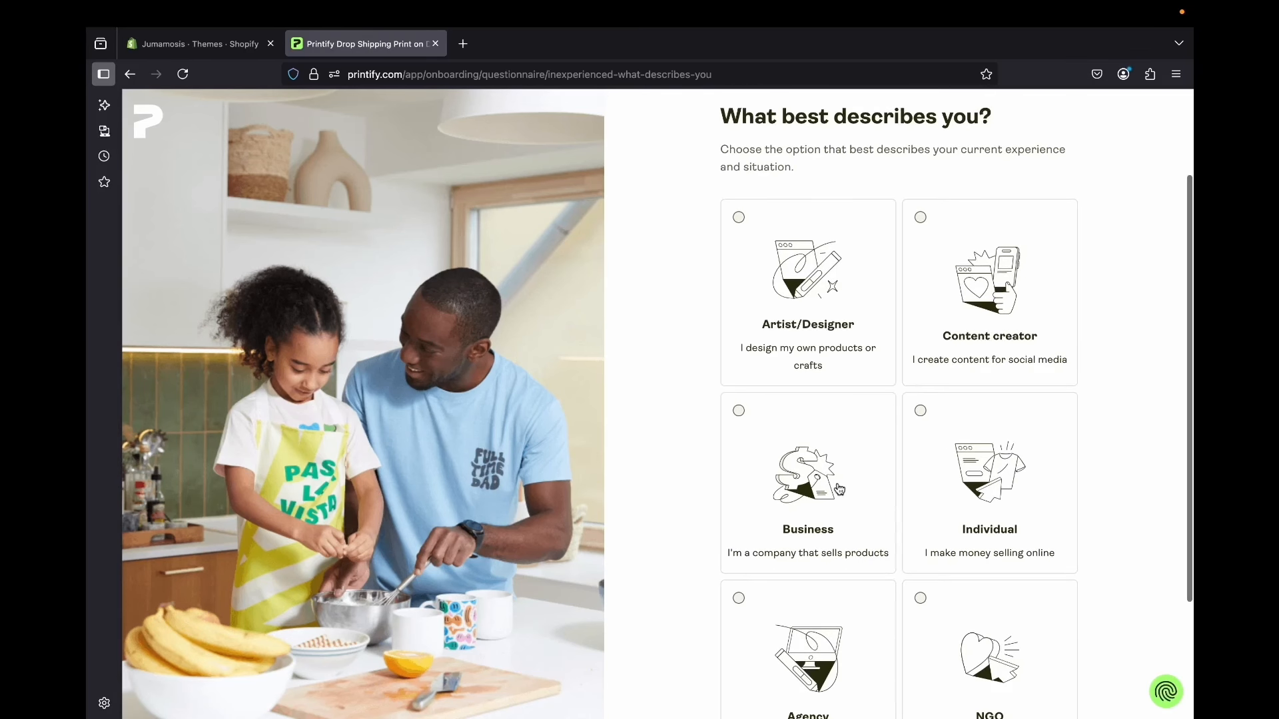
pyautogui.scroll(-2, 839, 490)
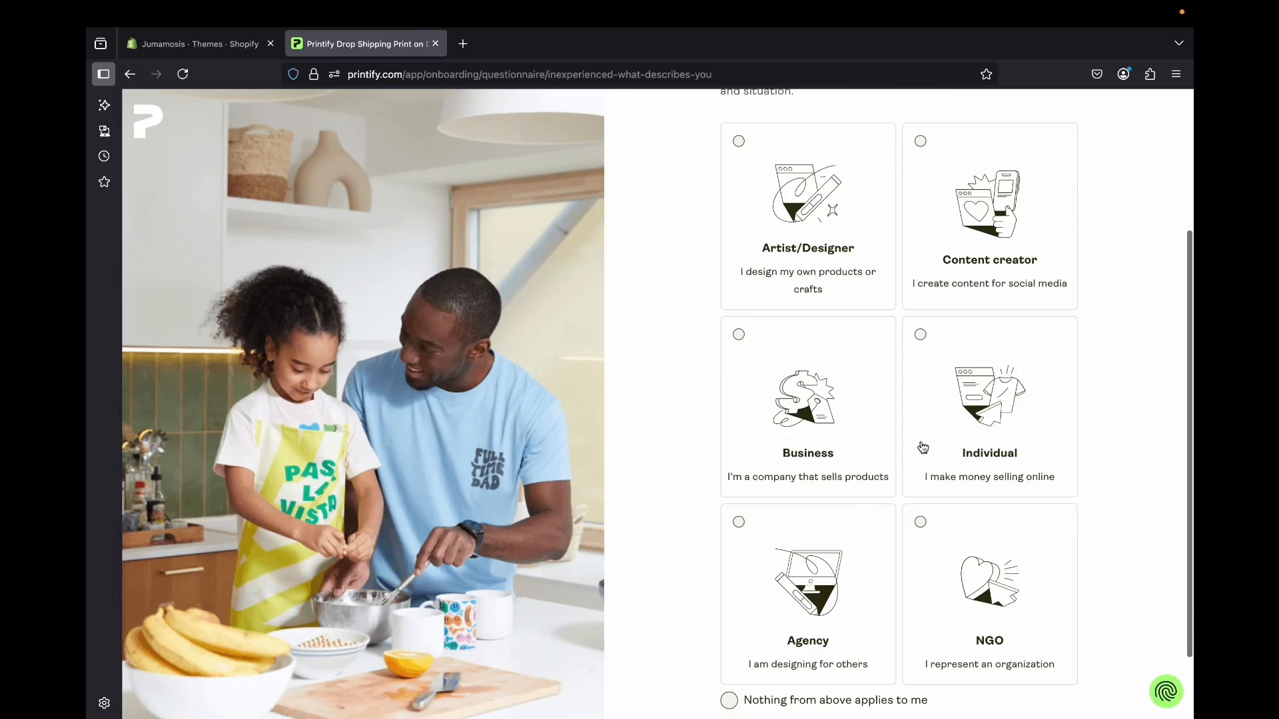
pyautogui.scroll(-2, 922, 447)
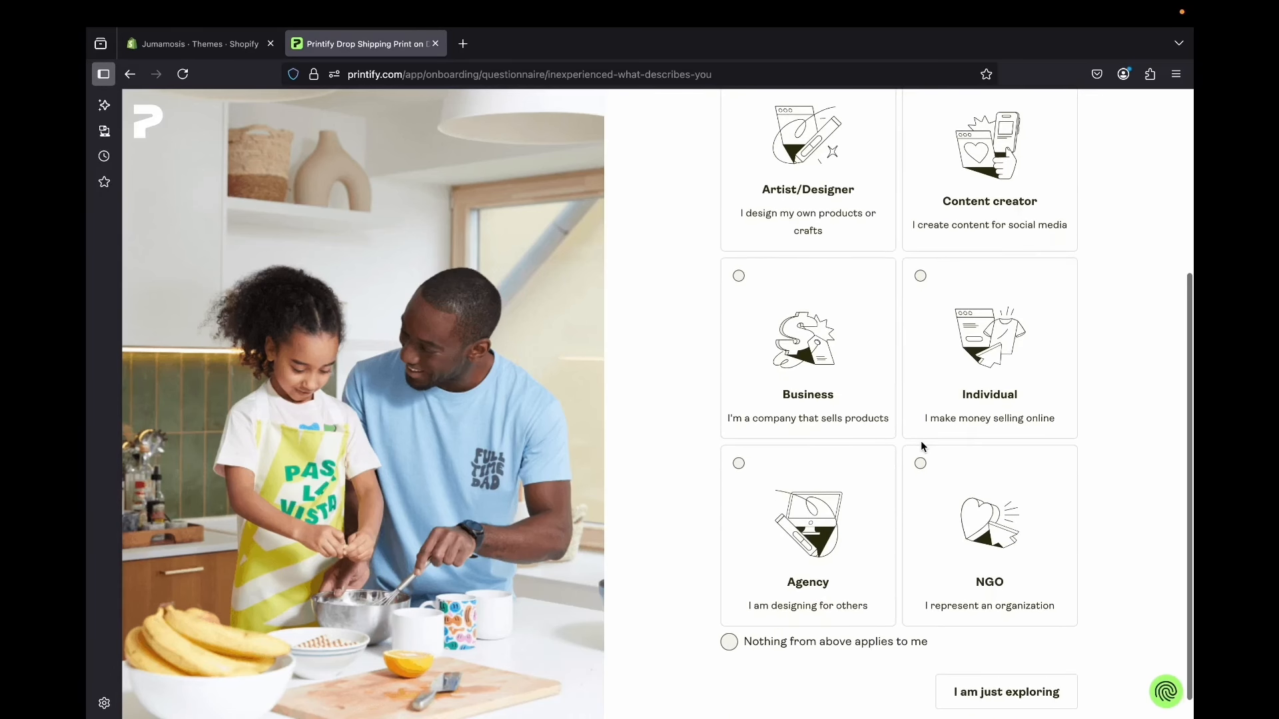
pyautogui.scroll(-1, 777, 601)
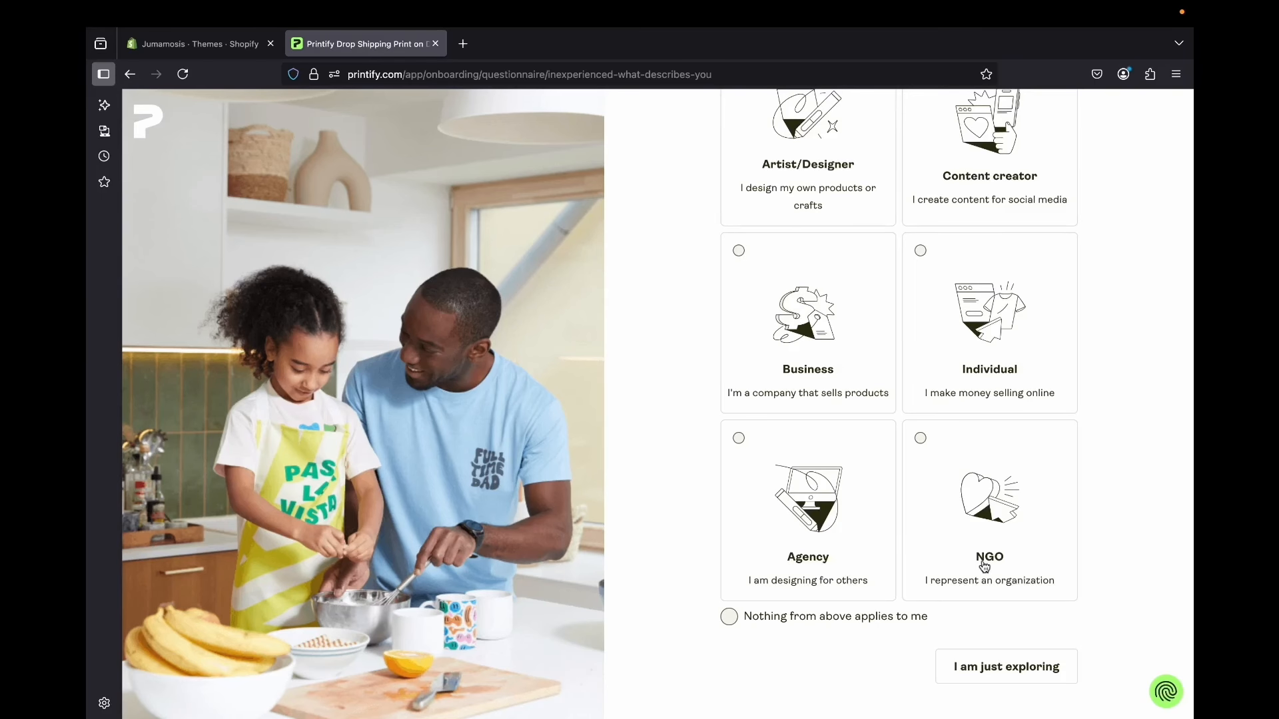
pyautogui.scroll(3, 985, 567)
pyautogui.scroll(-5, 945, 425)
pyautogui.scroll(2, 948, 426)
pyautogui.scroll(5, 946, 426)
pyautogui.scroll(-5, 947, 427)
pyautogui.scroll(5, 851, 377)
pyautogui.scroll(-4, 853, 380)
pyautogui.scroll(-1, 853, 381)
pyautogui.click(730, 618)
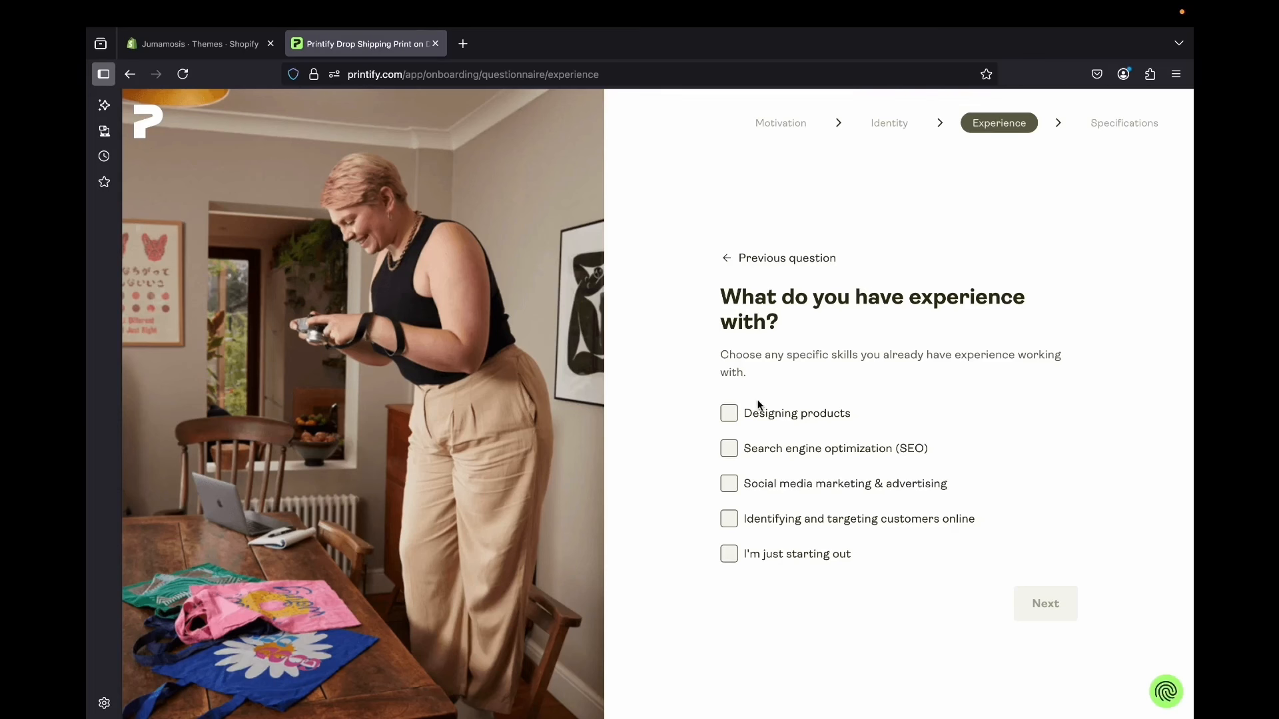
pyautogui.click(728, 559)
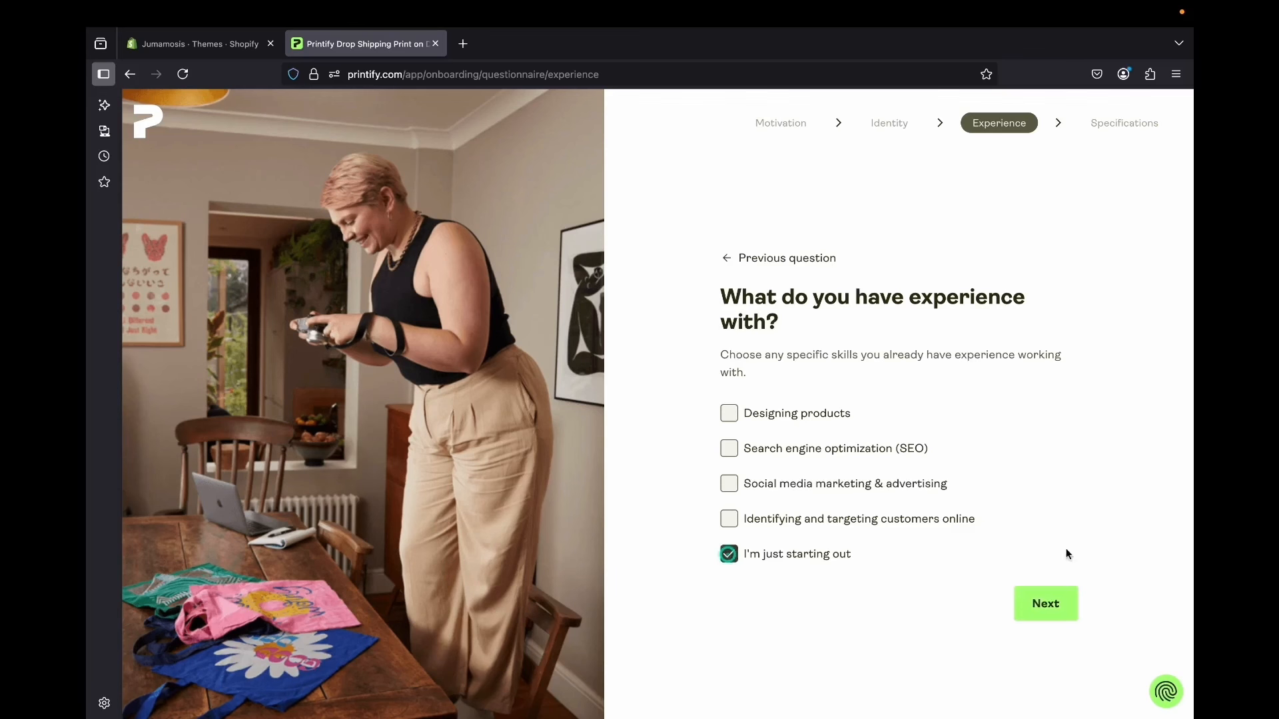
pyautogui.click(1057, 599)
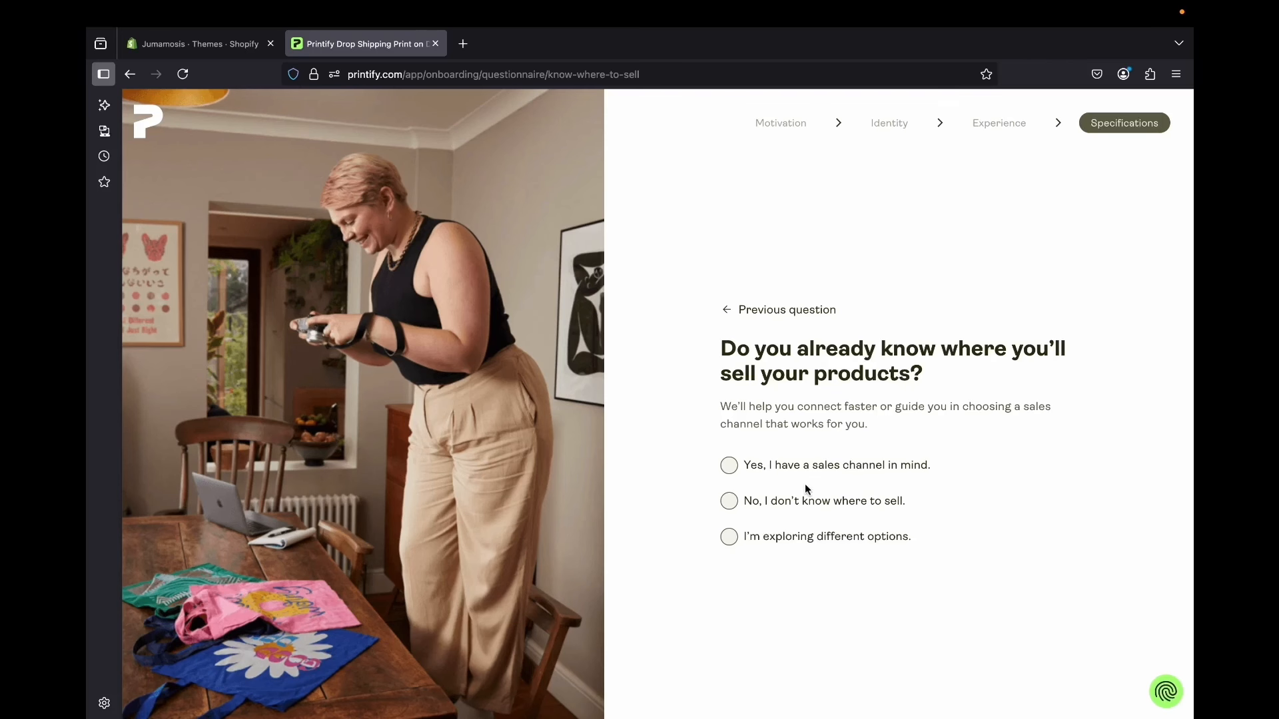
# Specify Shopify as the sales channel already in mind and submit the market question with selling globally chosen
pyautogui.click(729, 465)
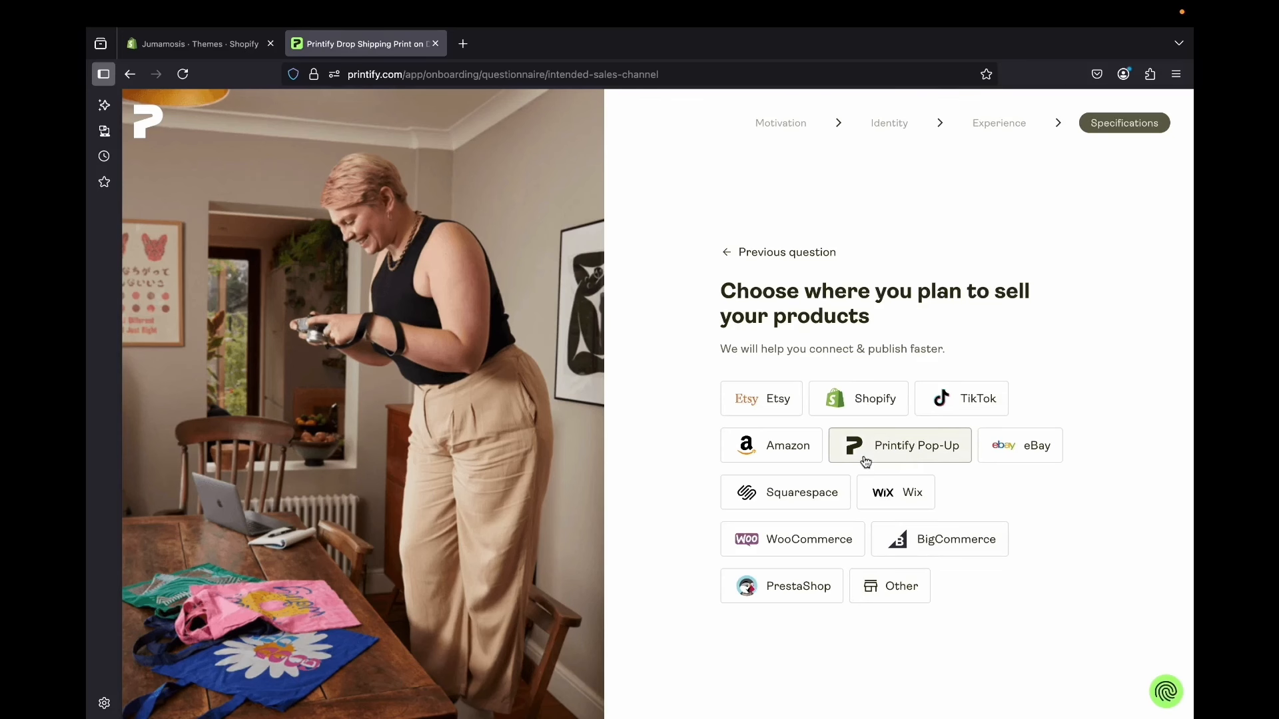
pyautogui.click(844, 407)
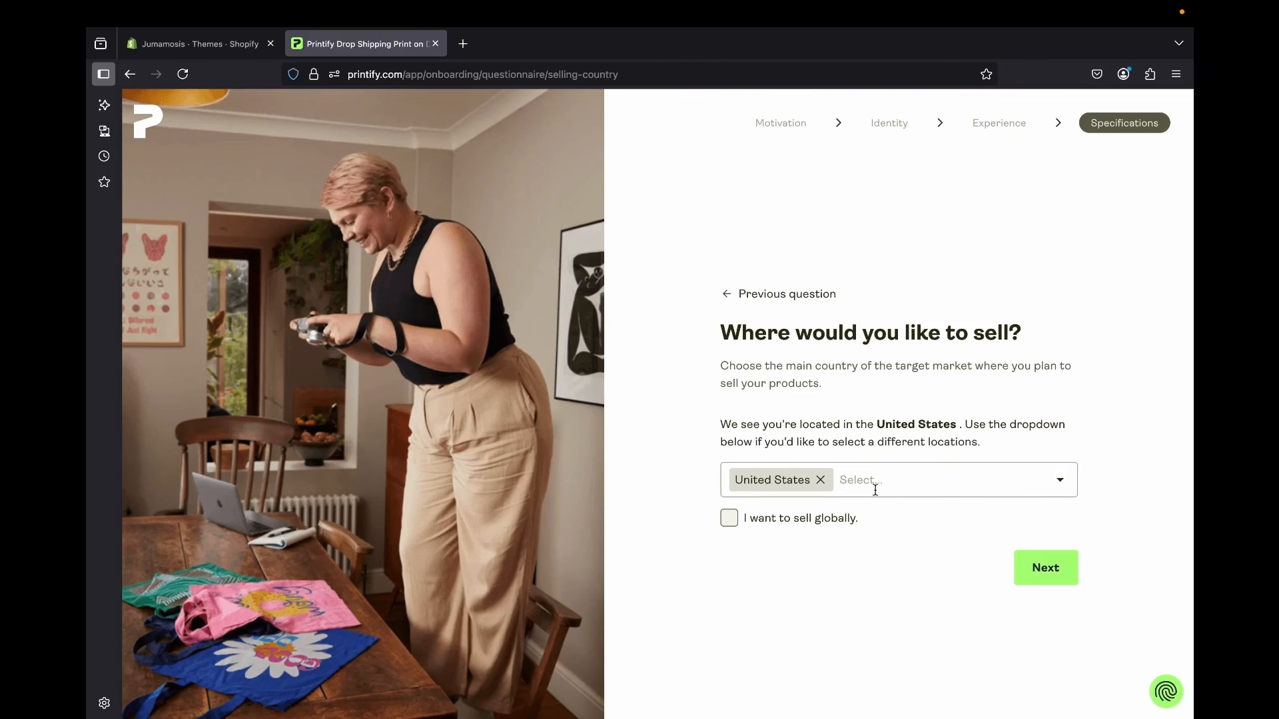
pyautogui.click(729, 518)
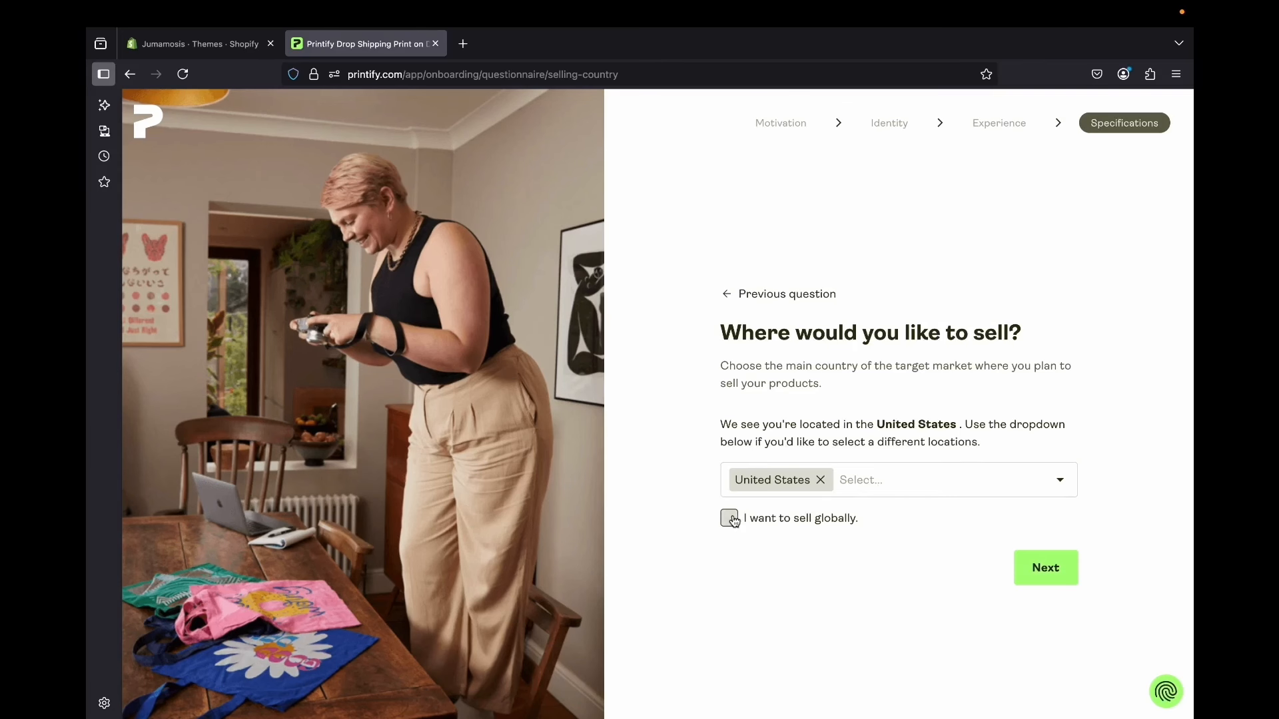
pyautogui.click(1057, 567)
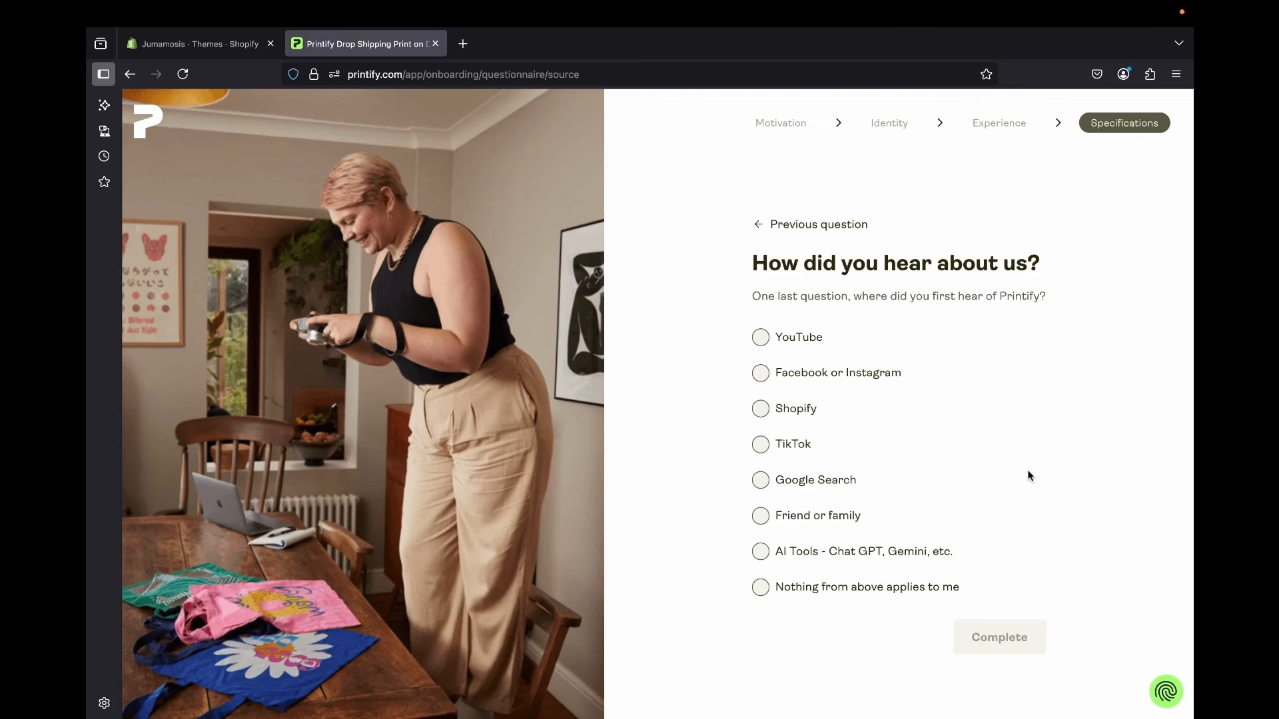
# Complete the questionnaire with YouTube as the referral source and start connecting Shopify as the store's sales channel
pyautogui.click(760, 337)
pyautogui.click(996, 639)
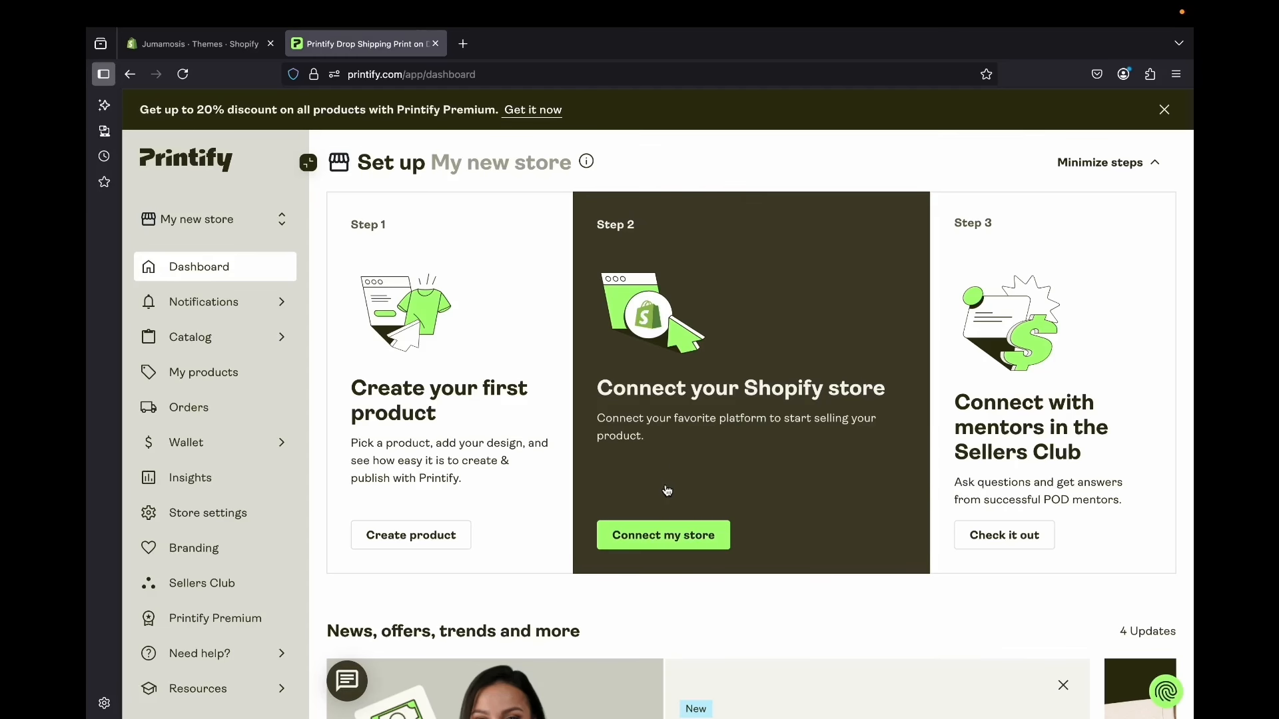
pyautogui.click(657, 536)
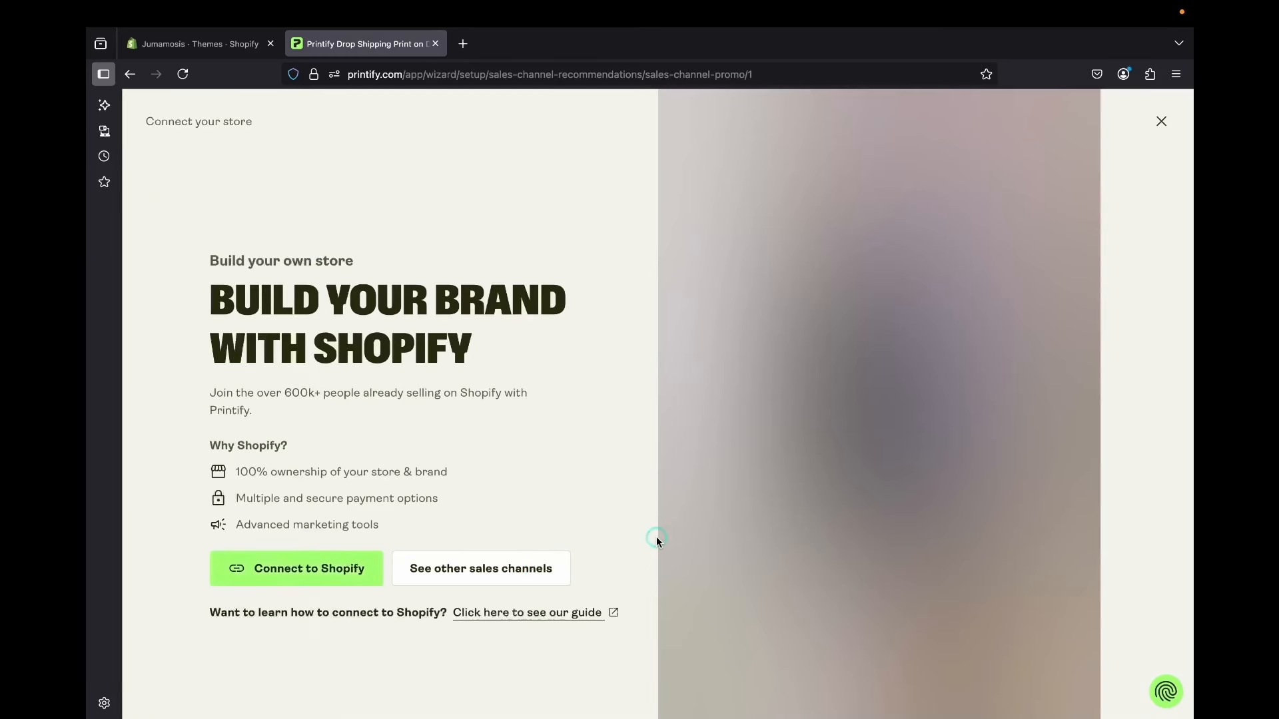
pyautogui.click(319, 567)
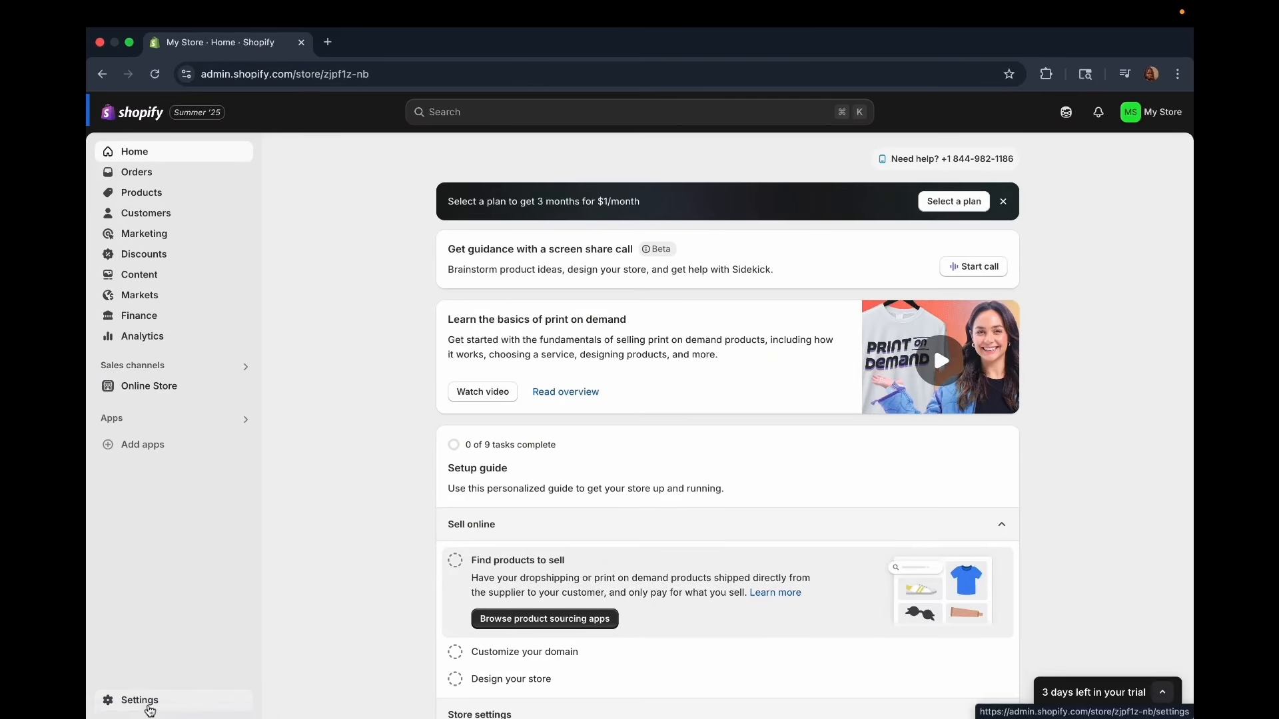
# Switch to the Shopify admin and open the primary myshopify.com domain in the domain settings to get the store URL
pyautogui.click(148, 706)
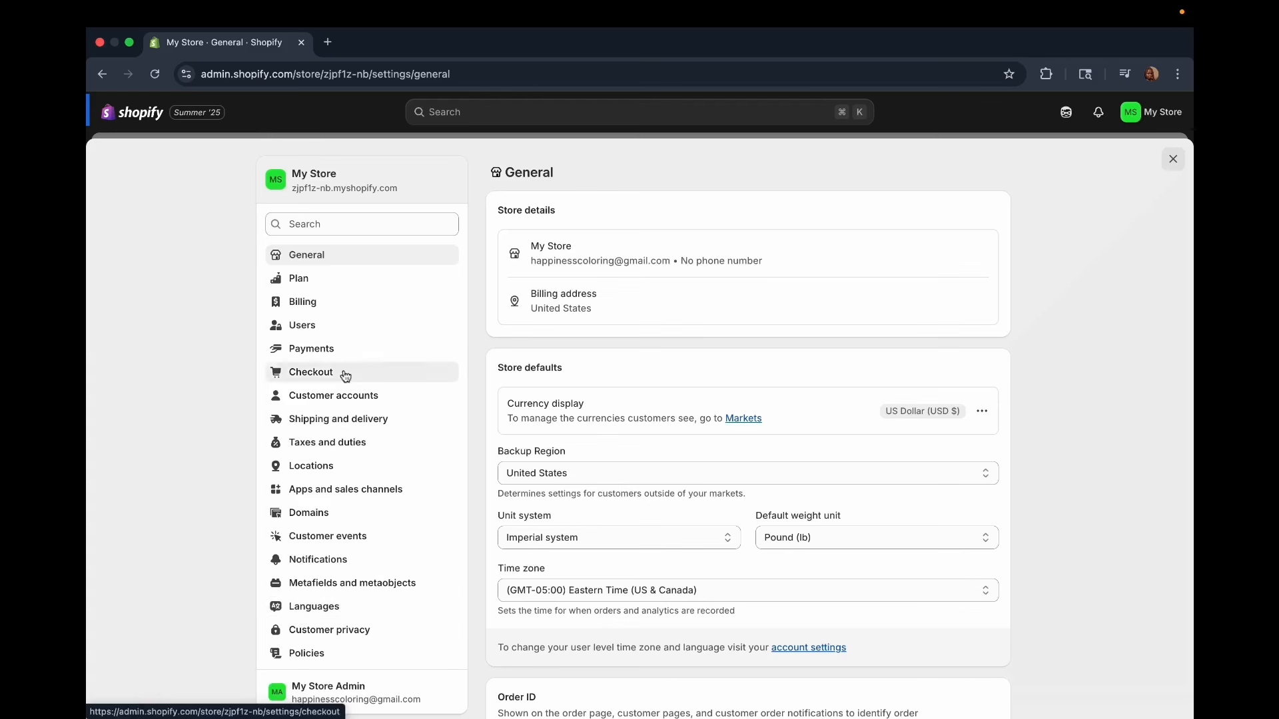
pyautogui.click(308, 512)
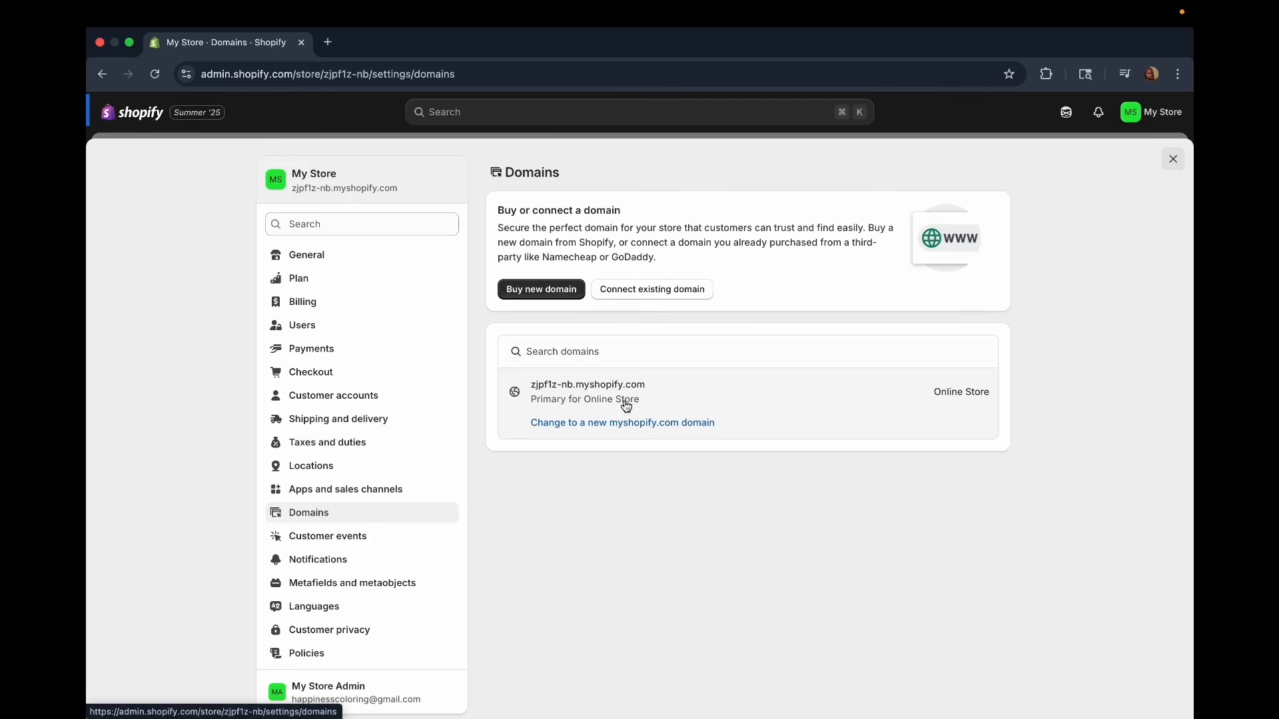
pyautogui.click(651, 399)
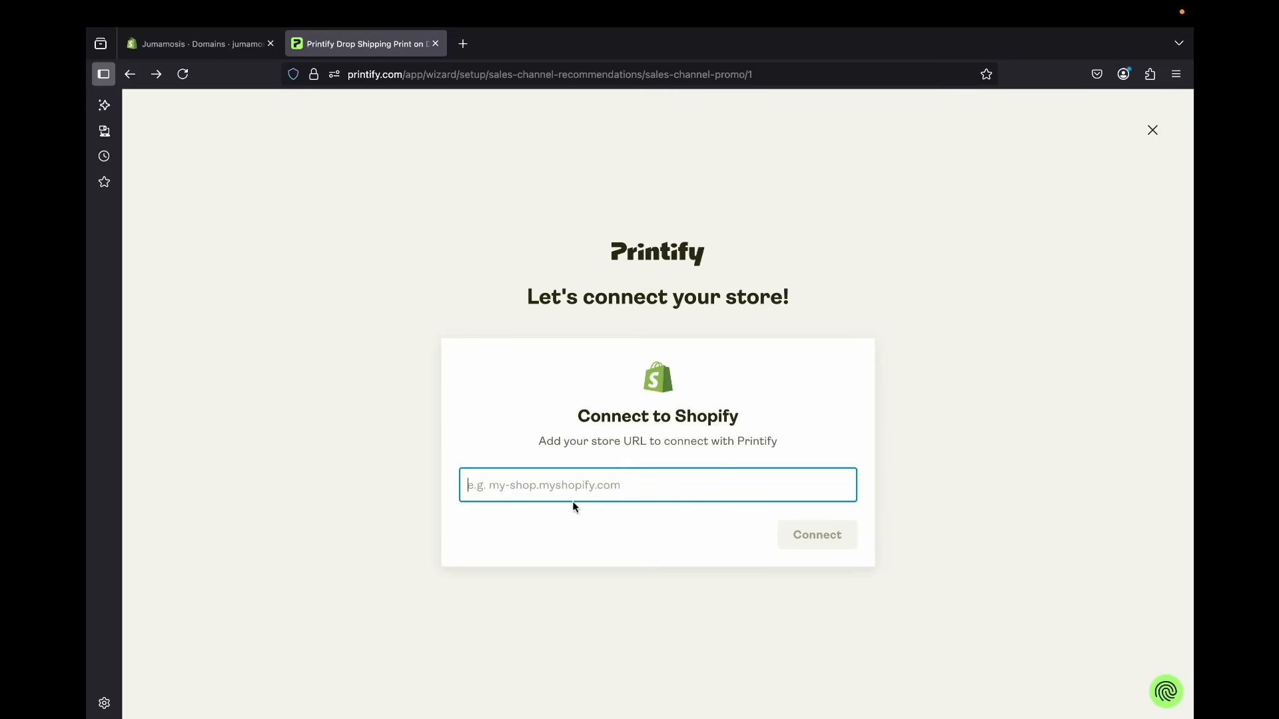
# Back in Printify, connect the store by pasting its Shopify URL, and install the Printify: Print on Demand app
pyautogui.rightClick(568, 495)
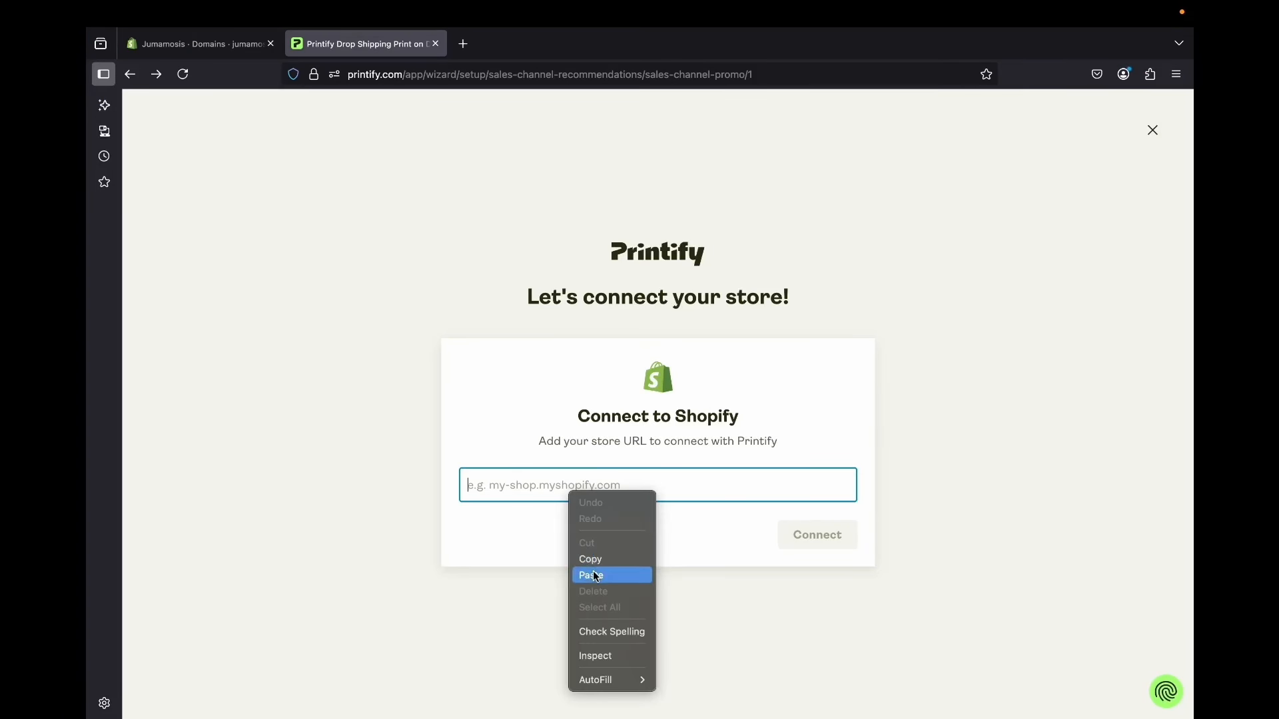
pyautogui.click(627, 570)
pyautogui.click(833, 533)
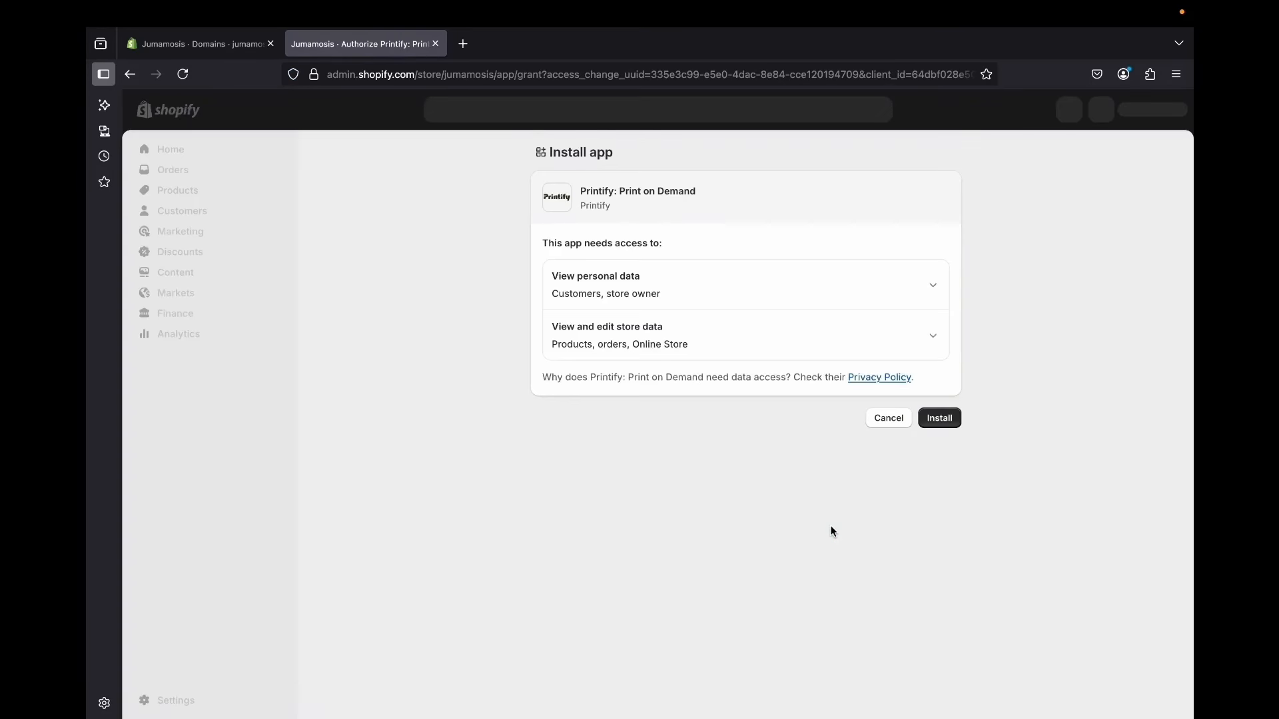
pyautogui.click(935, 420)
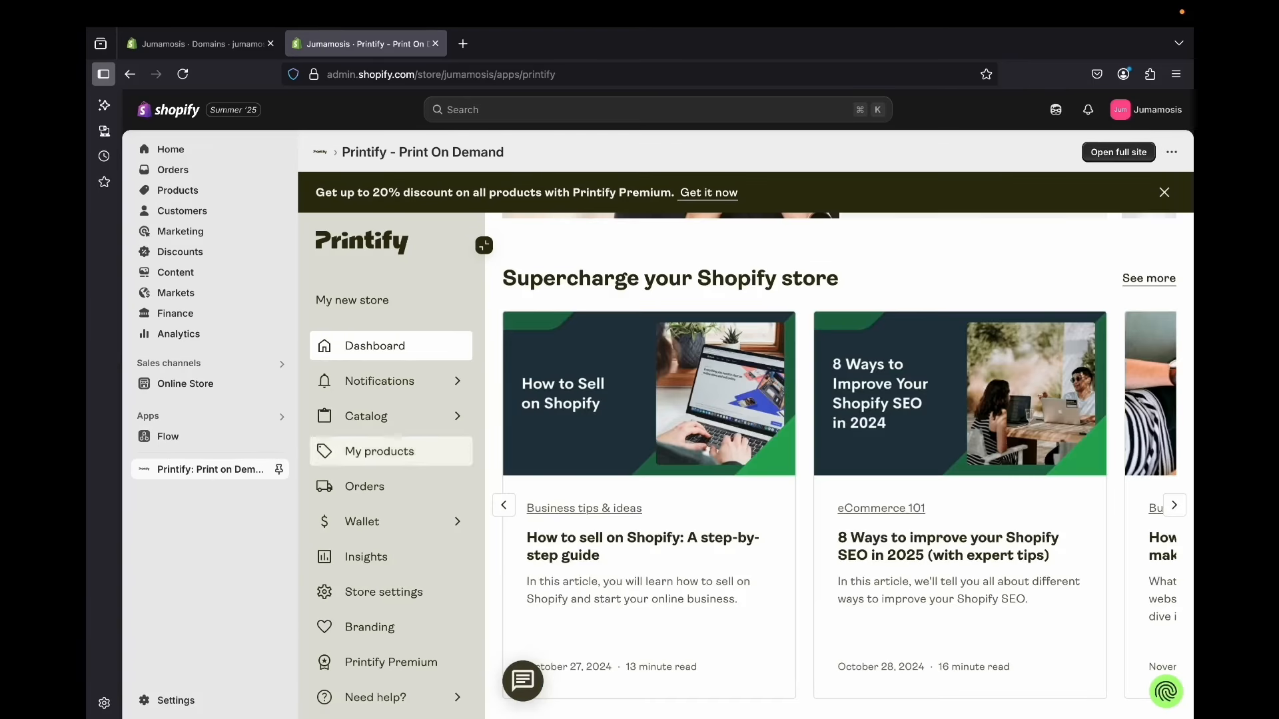
# Open the T-shirts category under Women's Clothing in the Printify catalog
pyautogui.click(377, 414)
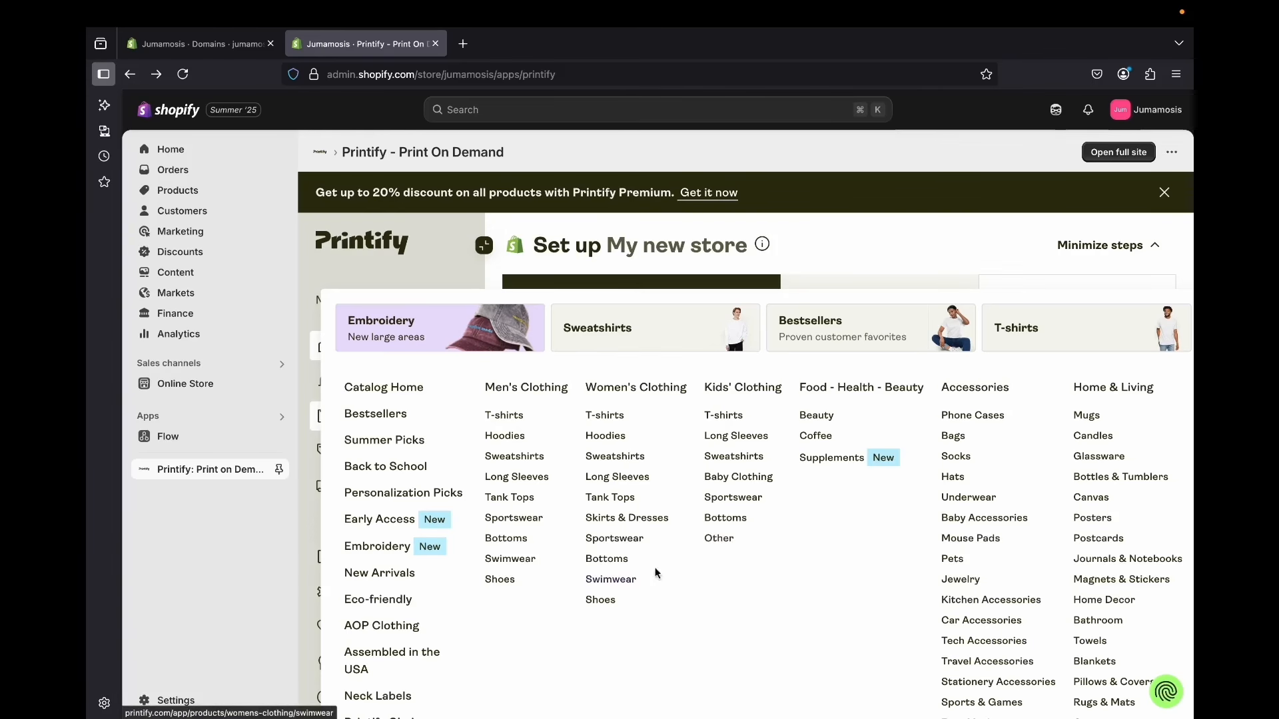
pyautogui.click(603, 424)
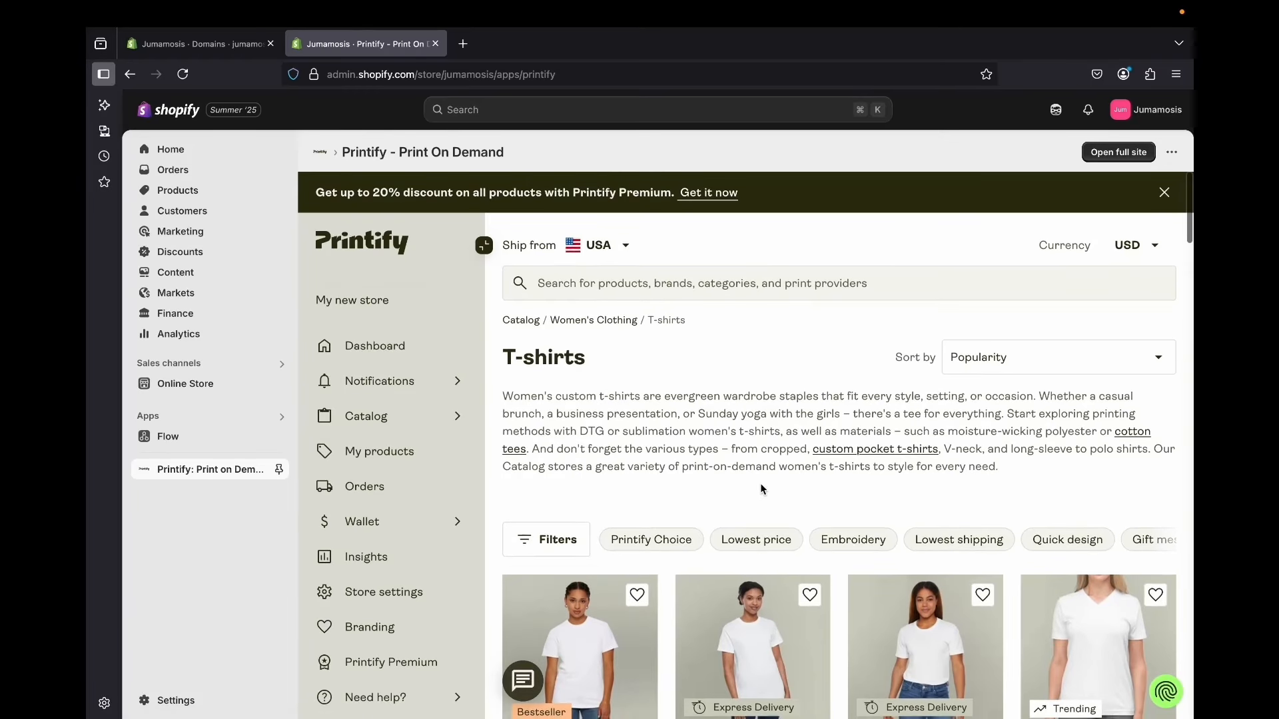
# Examine the women's T-shirt listings, comparing brands, base prices, Premium prices, sizes, colors and print providers
pyautogui.scroll(-4, 762, 488)
pyautogui.scroll(-6, 763, 488)
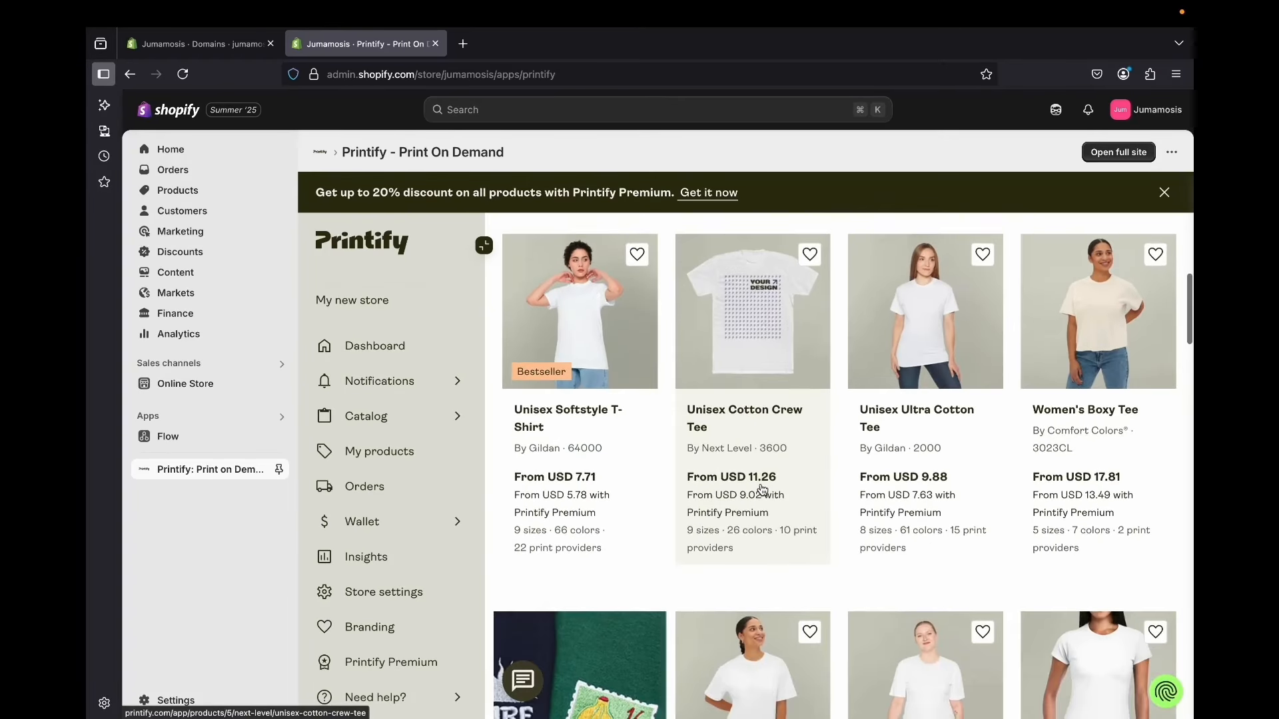
pyautogui.scroll(-4, 884, 606)
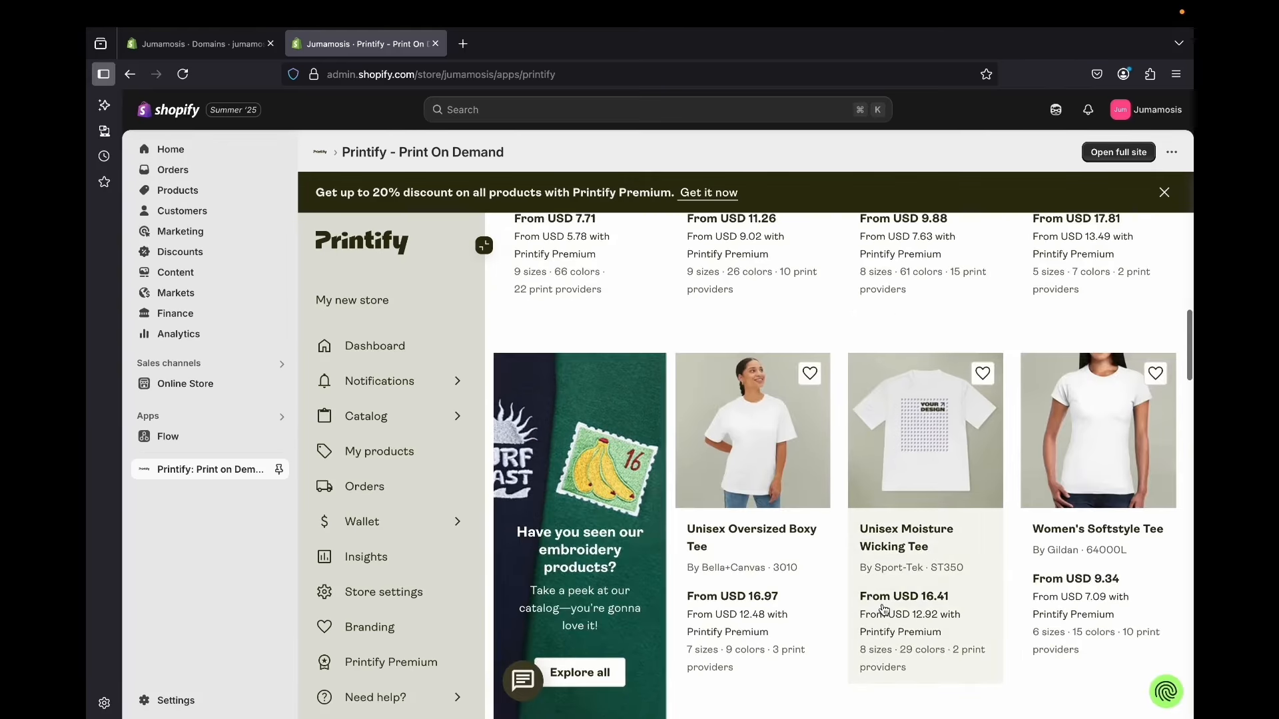
pyautogui.scroll(-1, 884, 608)
pyautogui.scroll(15, 884, 609)
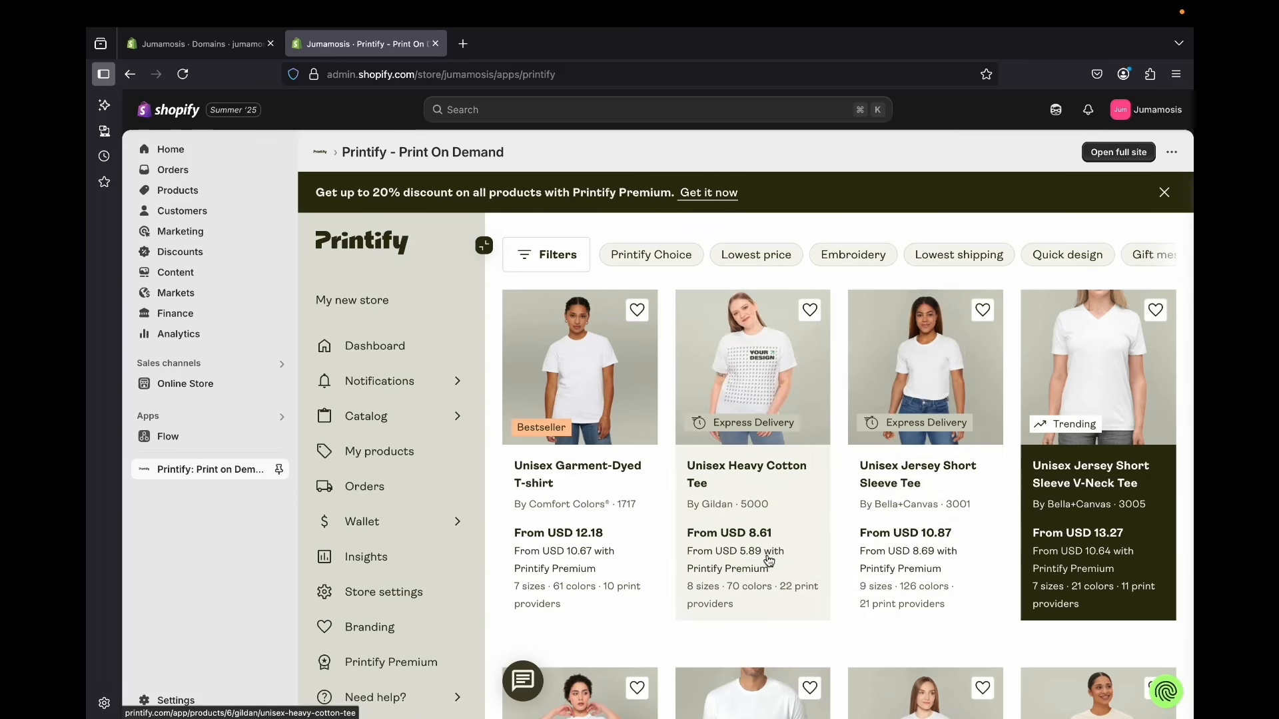
pyautogui.scroll(-2, 769, 561)
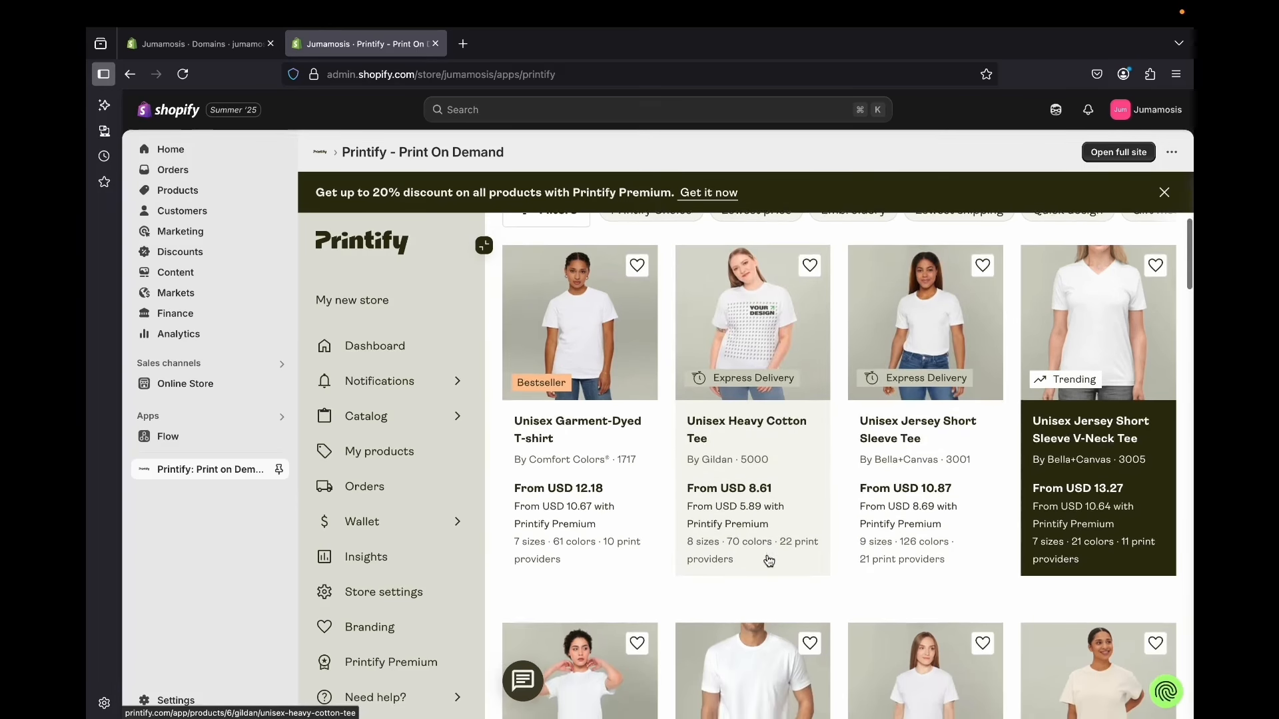
pyautogui.scroll(-3, 769, 560)
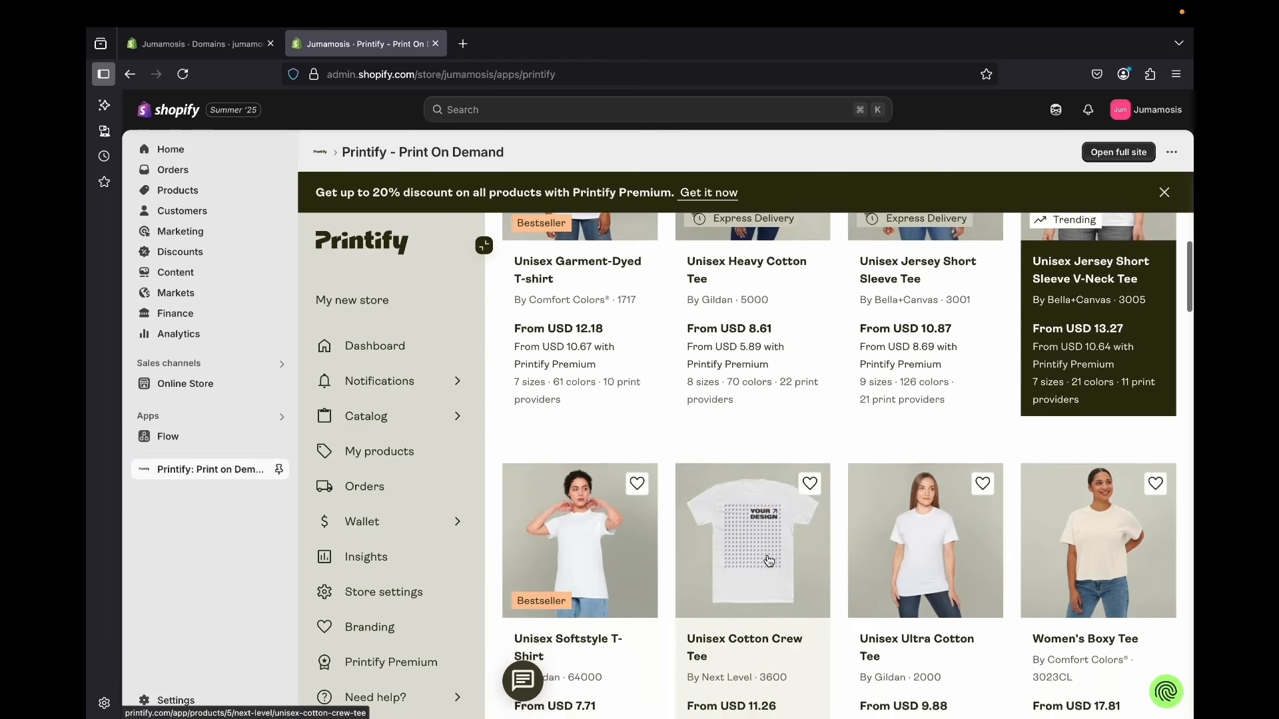
pyautogui.scroll(-1, 769, 561)
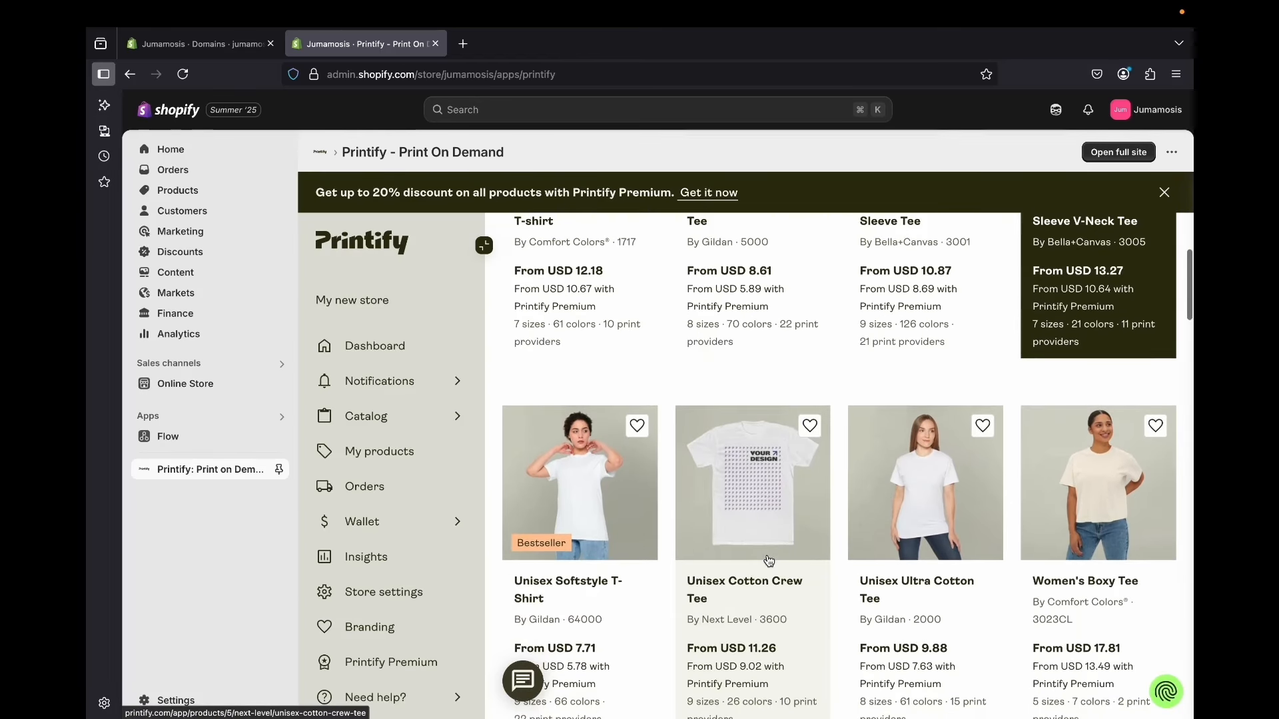
pyautogui.scroll(-5, 769, 561)
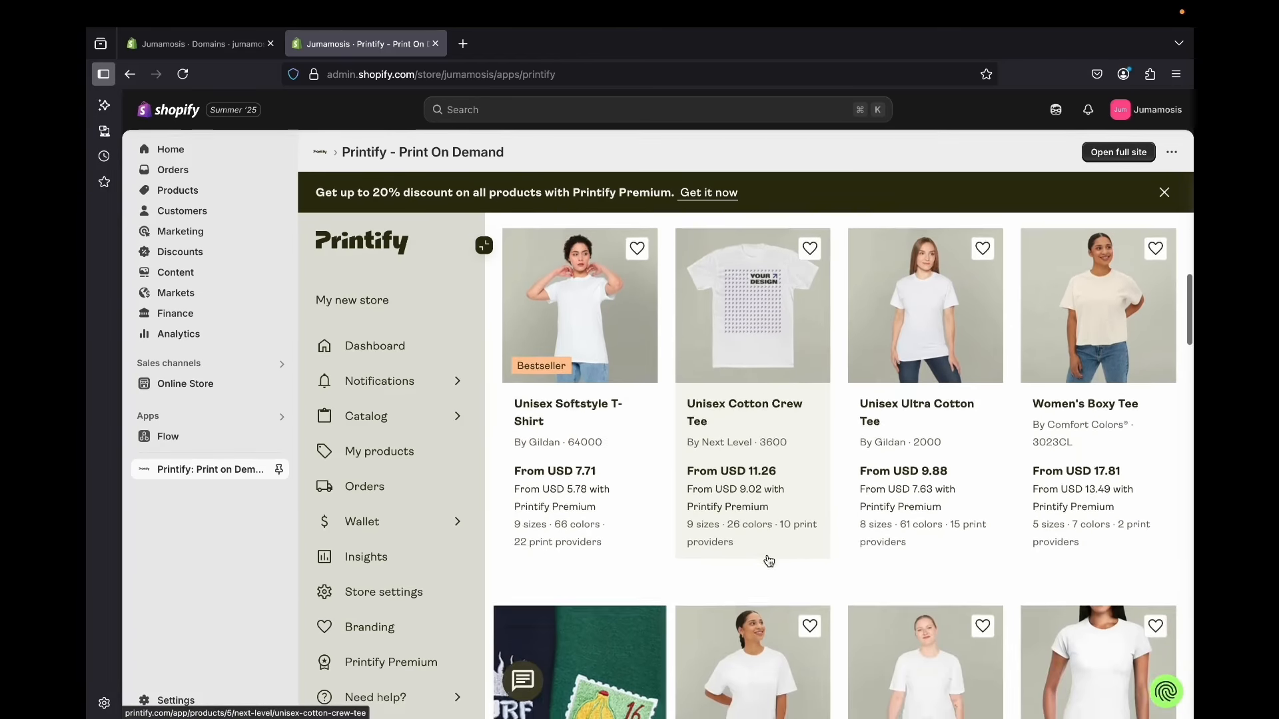
pyautogui.scroll(-2, 769, 561)
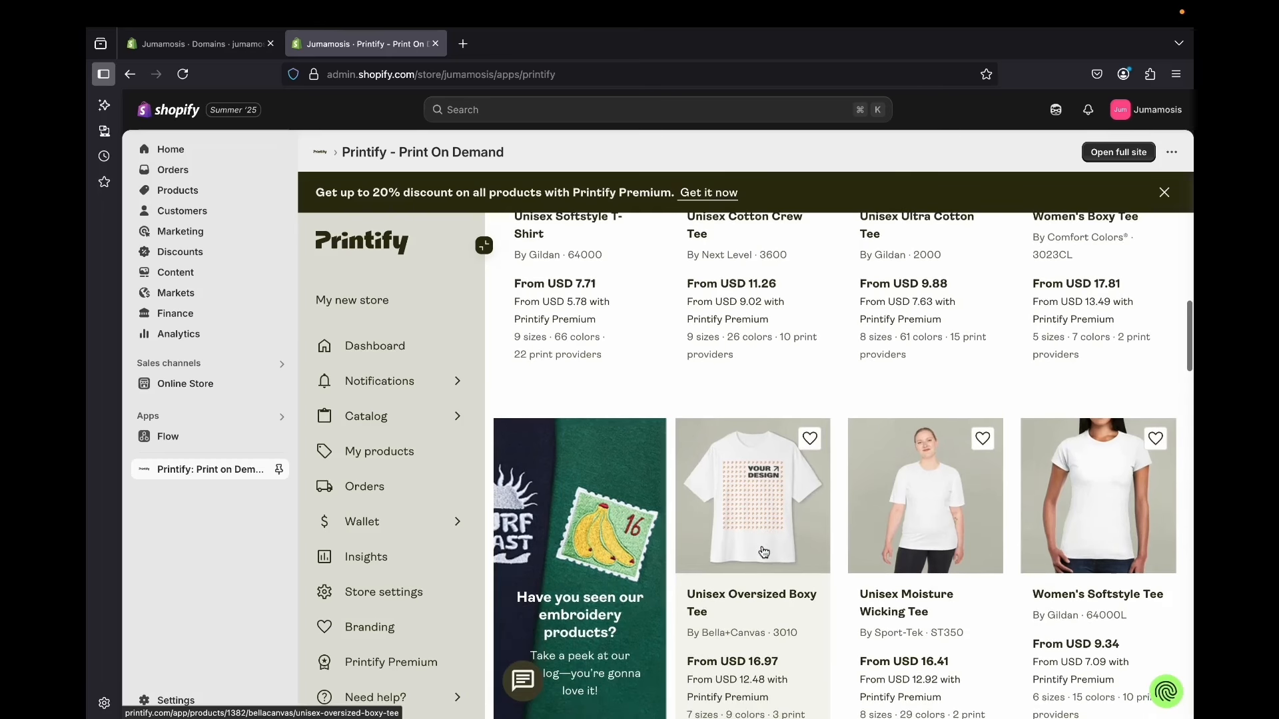
pyautogui.scroll(-5, 763, 552)
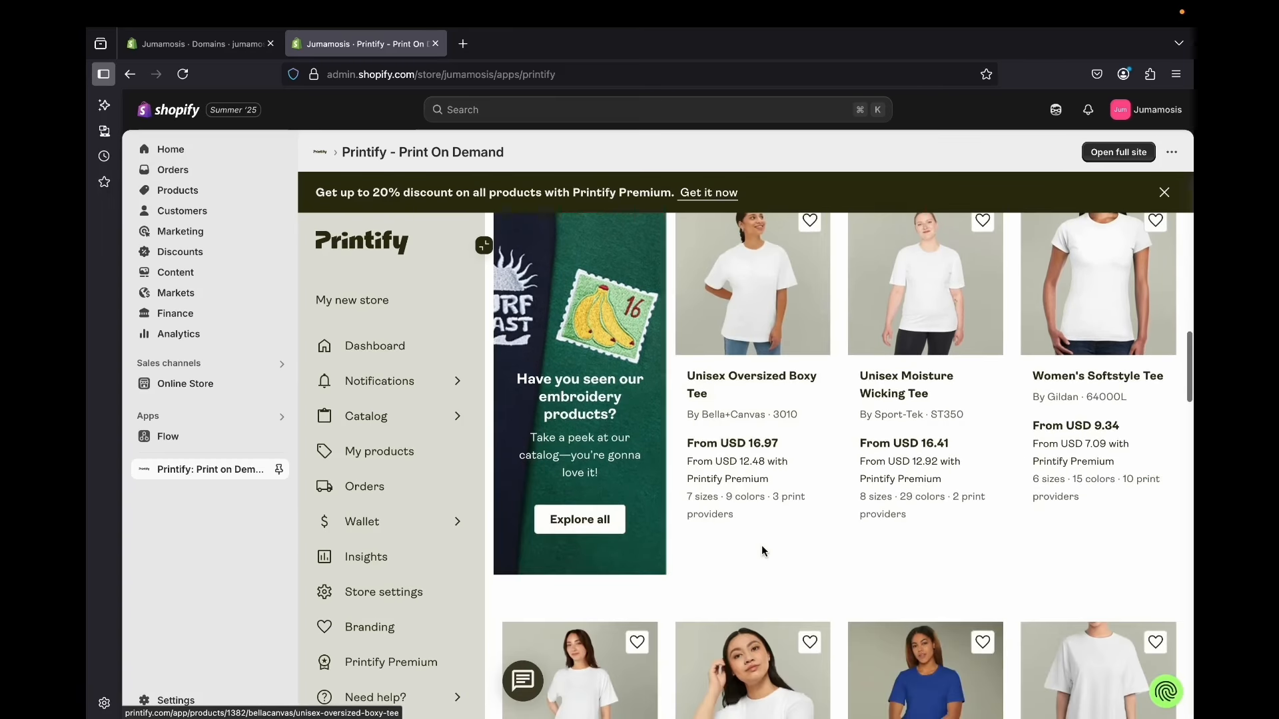
pyautogui.scroll(-7, 763, 549)
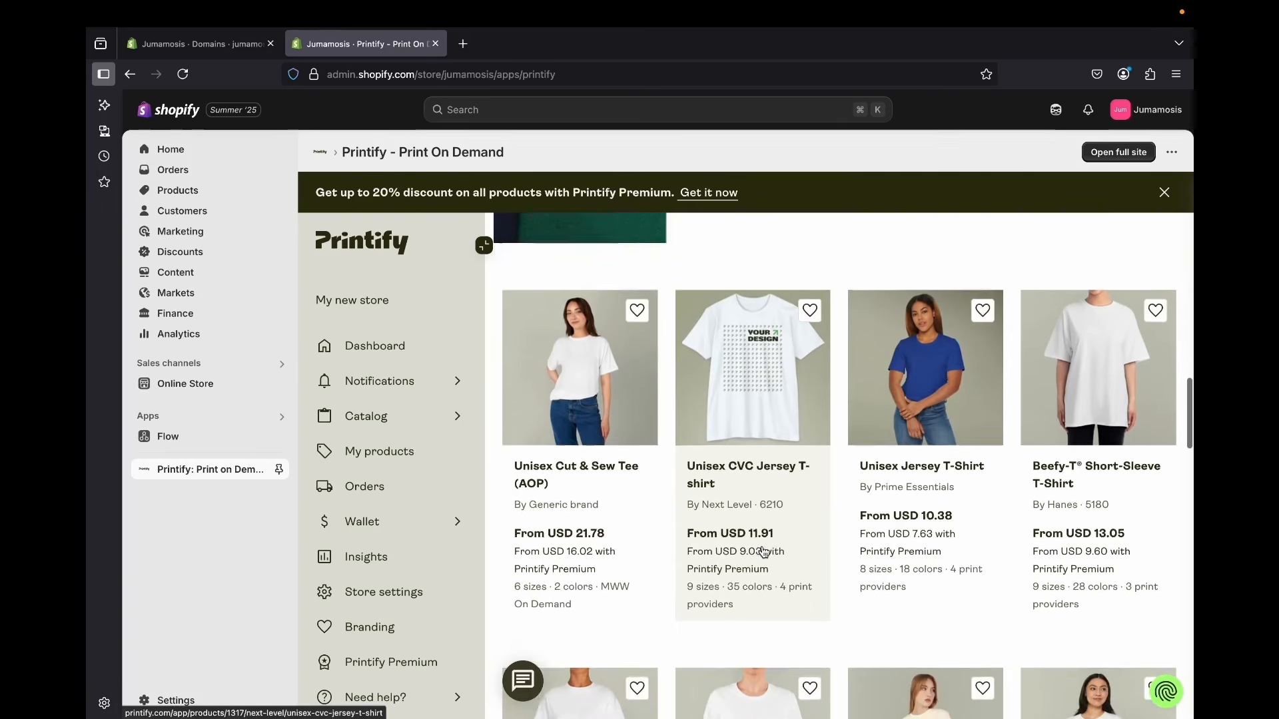
pyautogui.scroll(-1, 762, 548)
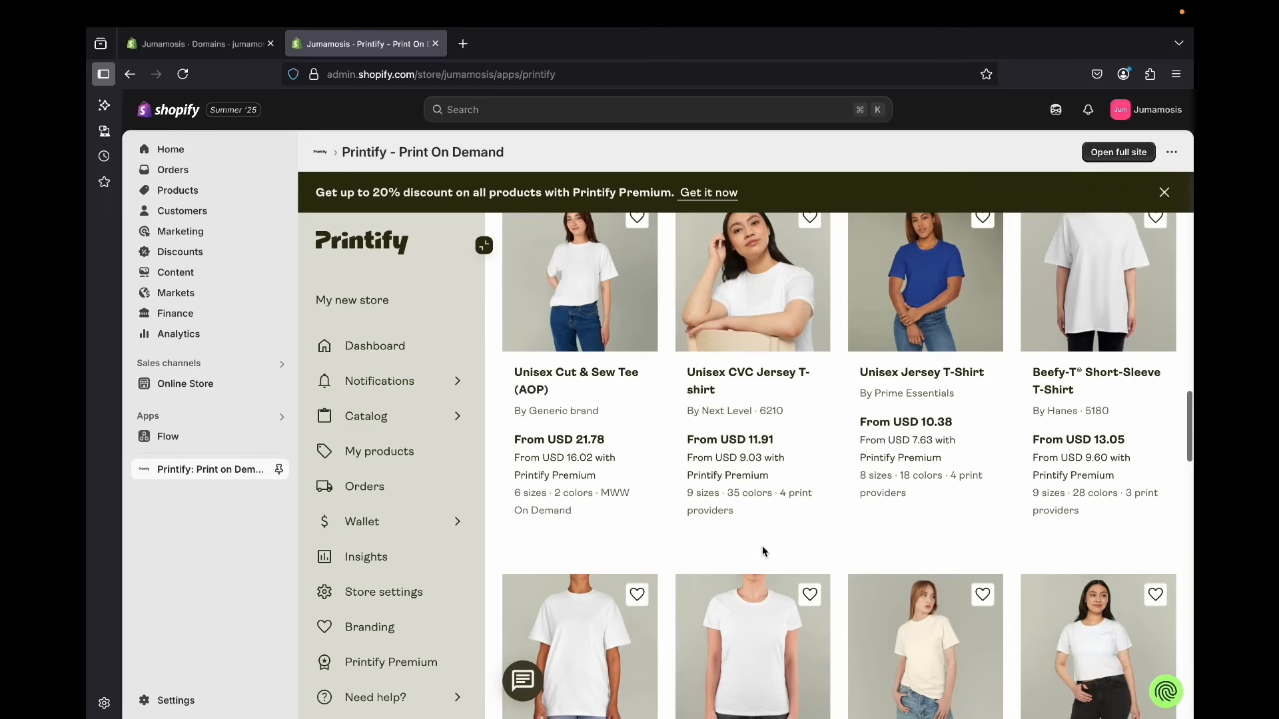
pyautogui.scroll(-4, 762, 548)
pyautogui.scroll(-2, 763, 551)
pyautogui.scroll(-1, 763, 550)
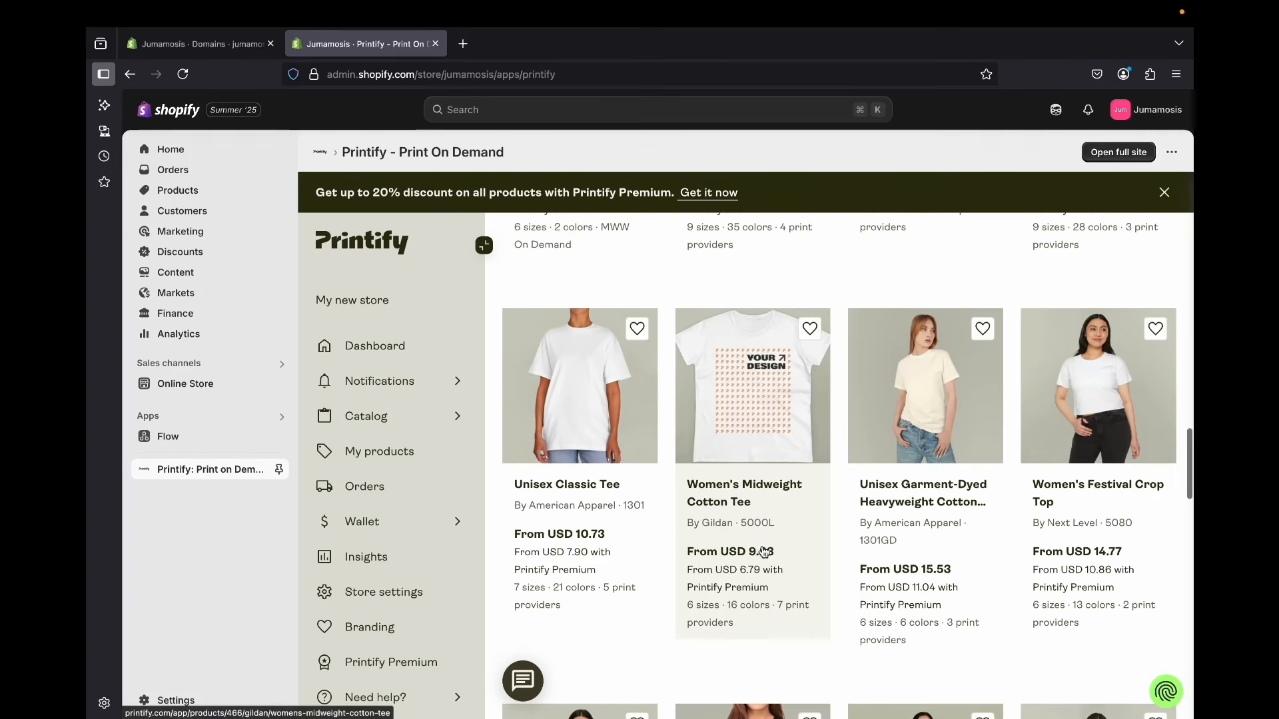
pyautogui.scroll(-1, 764, 552)
pyautogui.scroll(-10, 763, 551)
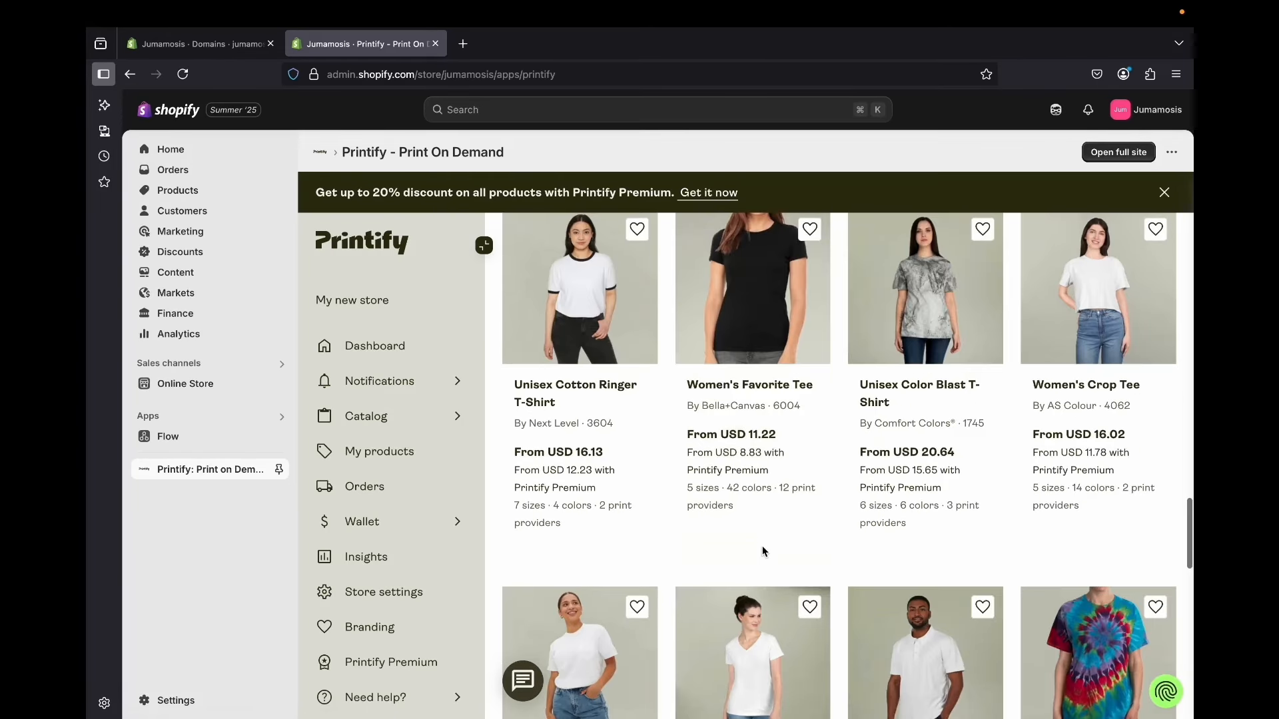
pyautogui.scroll(-5, 764, 552)
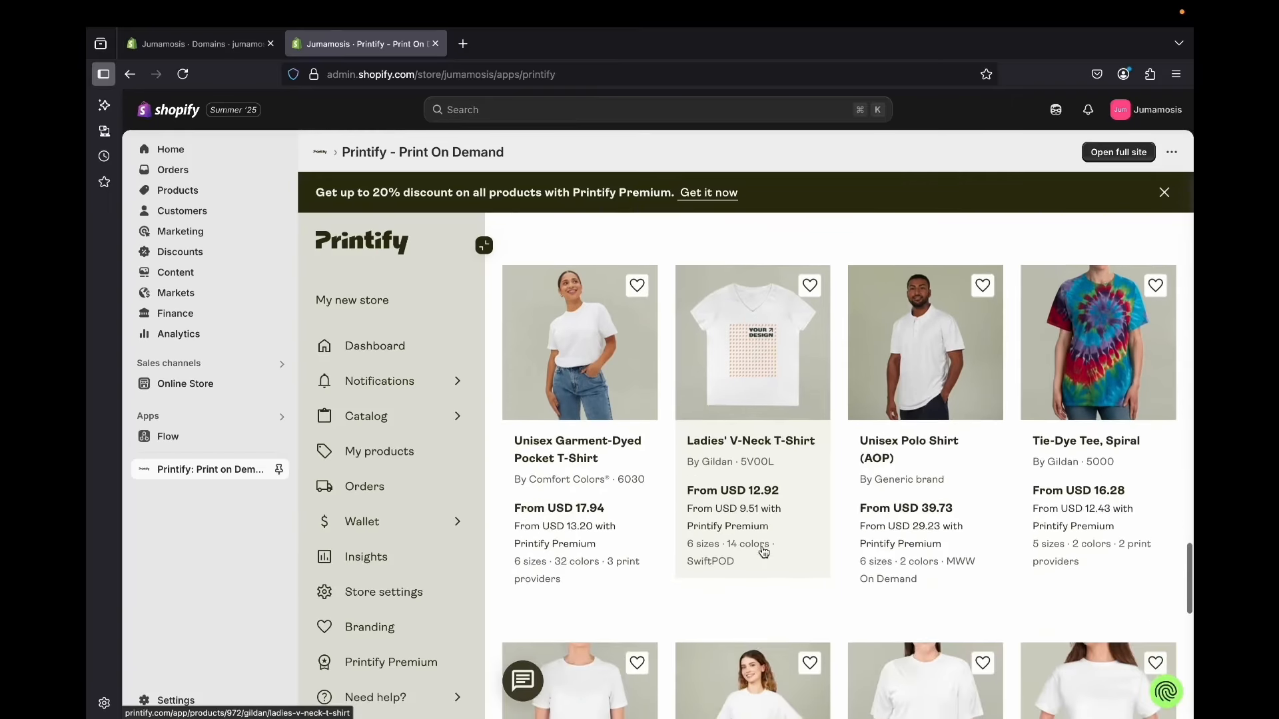
pyautogui.scroll(-3, 764, 552)
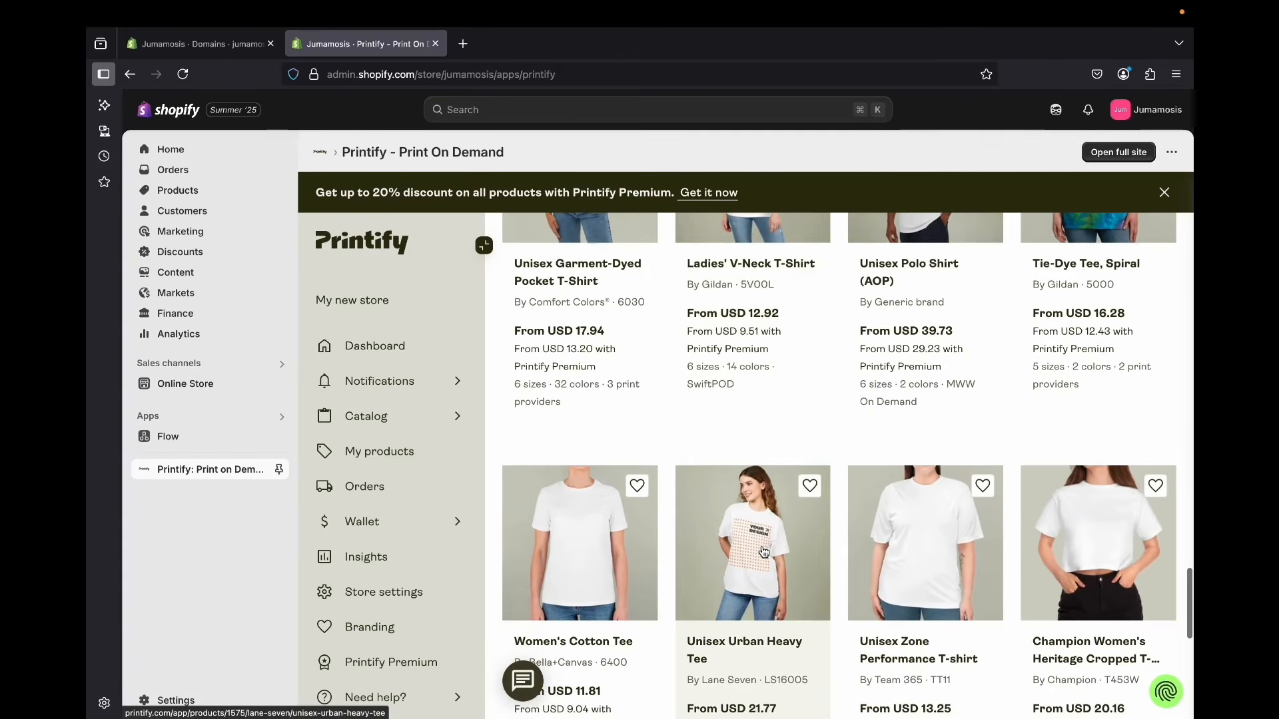
pyautogui.scroll(-1, 763, 552)
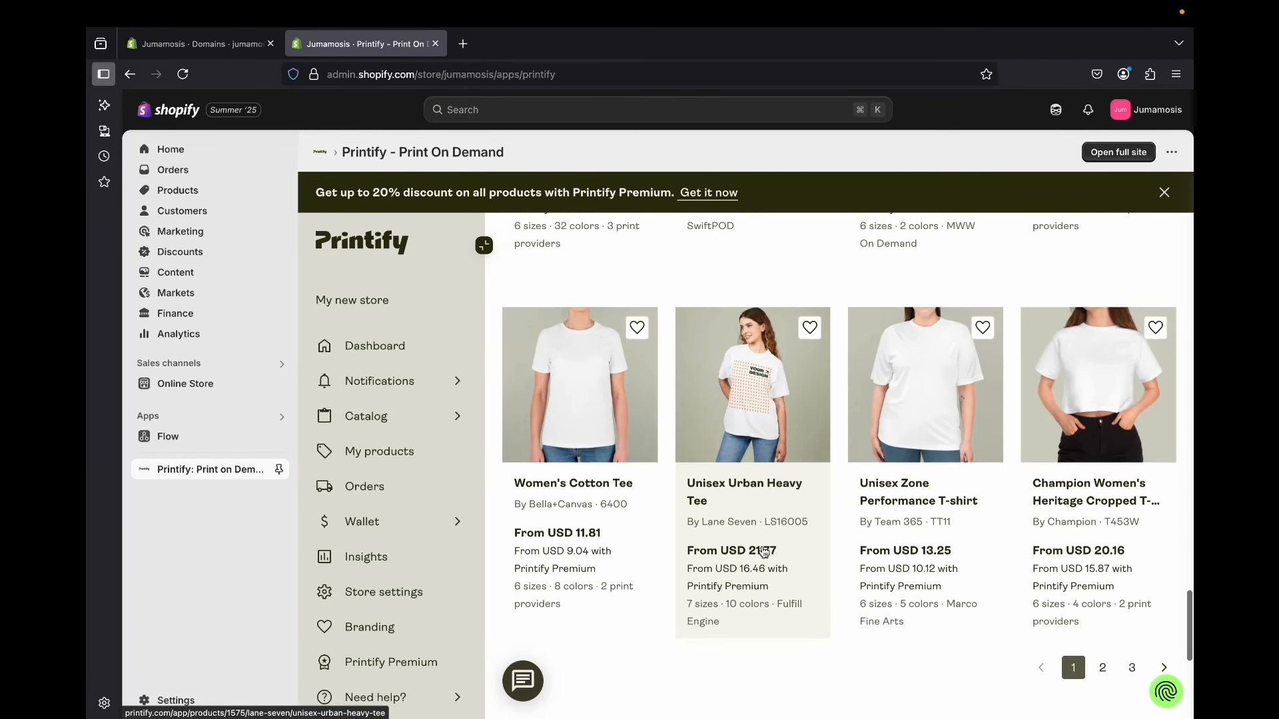
pyautogui.scroll(-4, 763, 551)
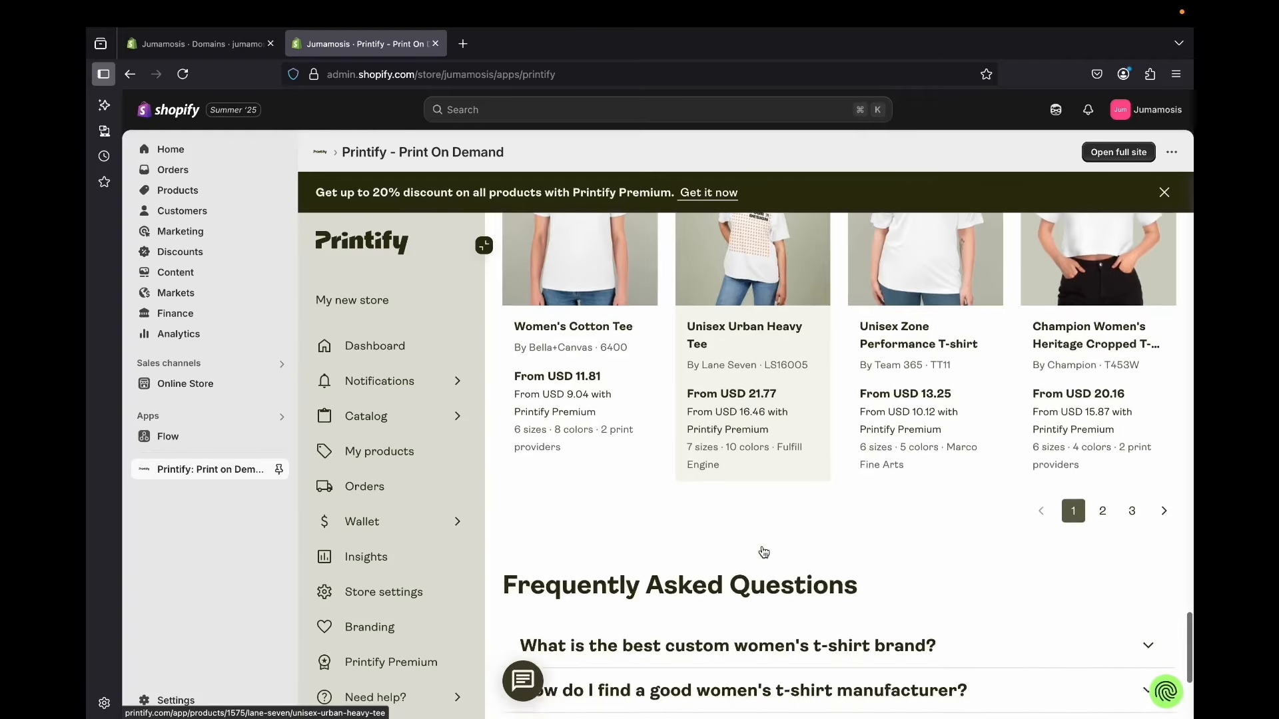
pyautogui.scroll(12, 763, 551)
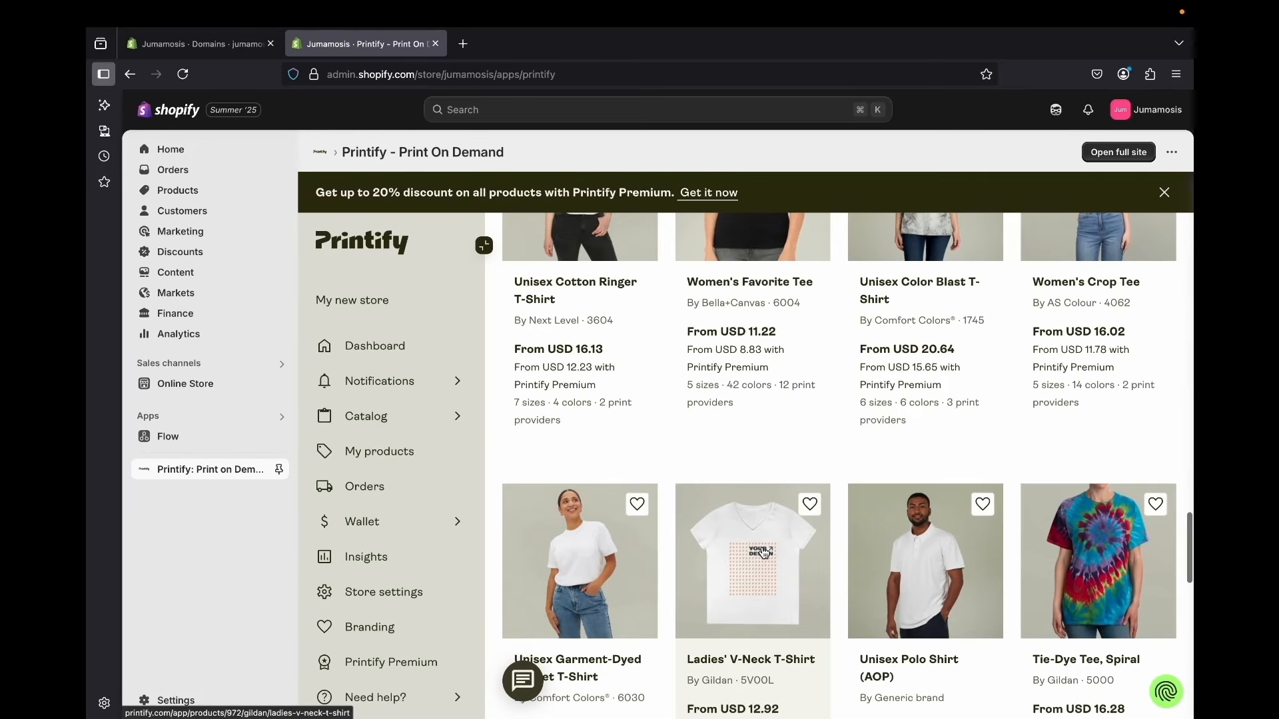
pyautogui.scroll(2, 763, 551)
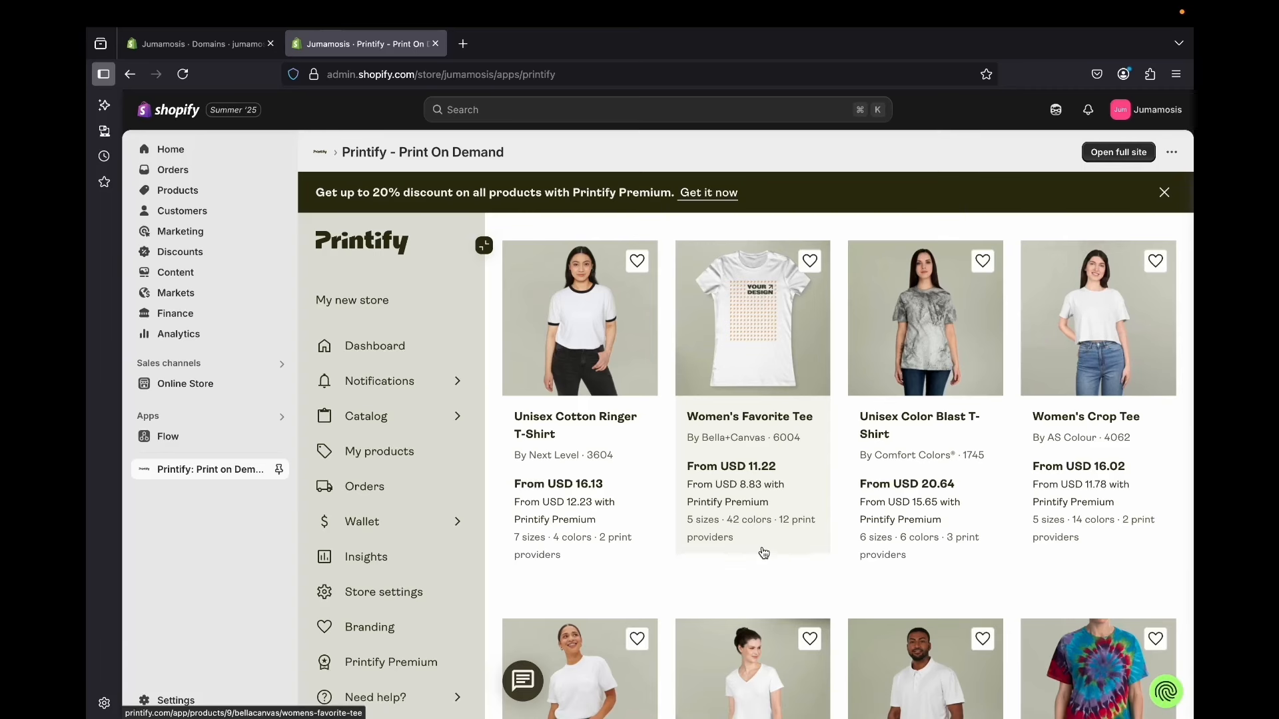
pyautogui.scroll(5, 763, 551)
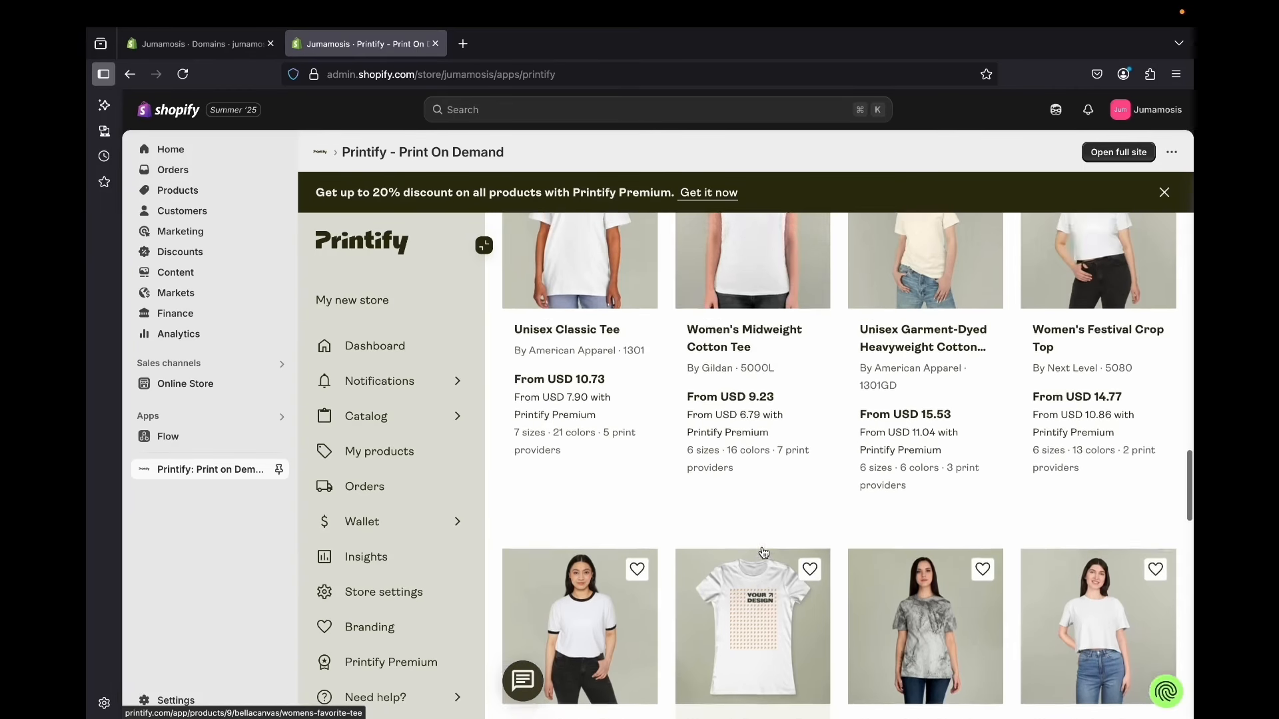
pyautogui.scroll(2, 763, 552)
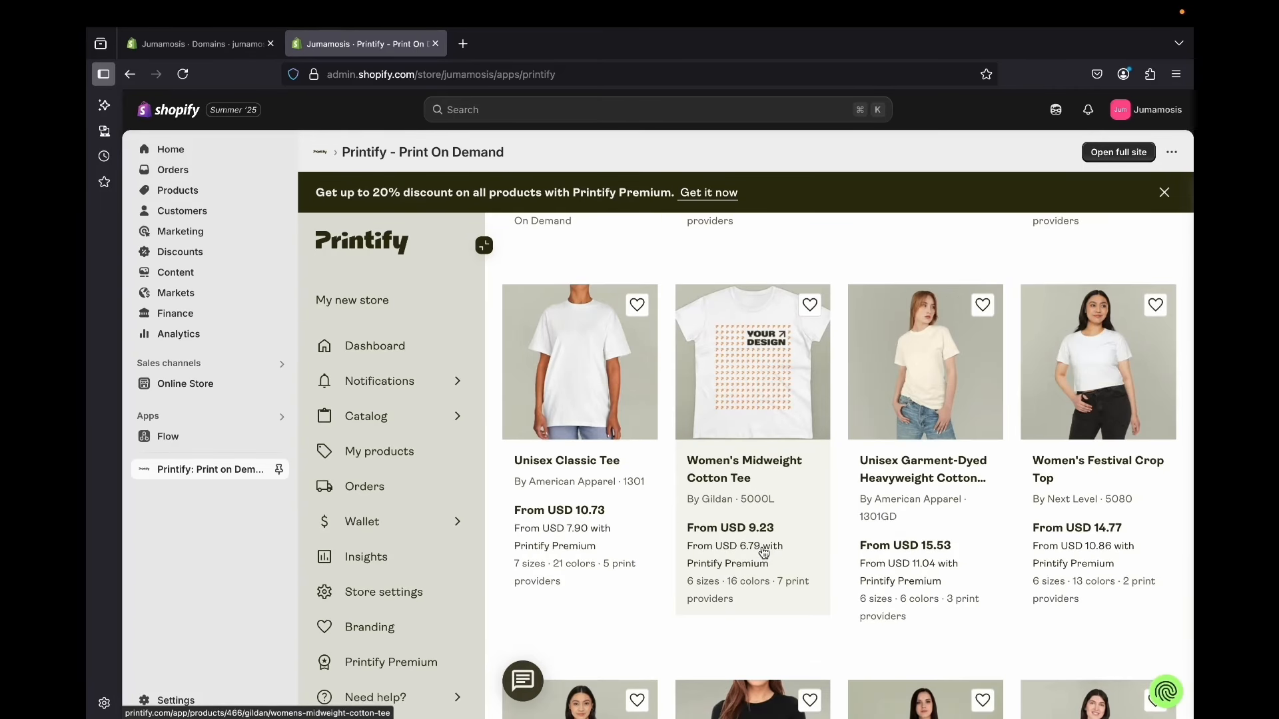
pyautogui.scroll(1, 764, 551)
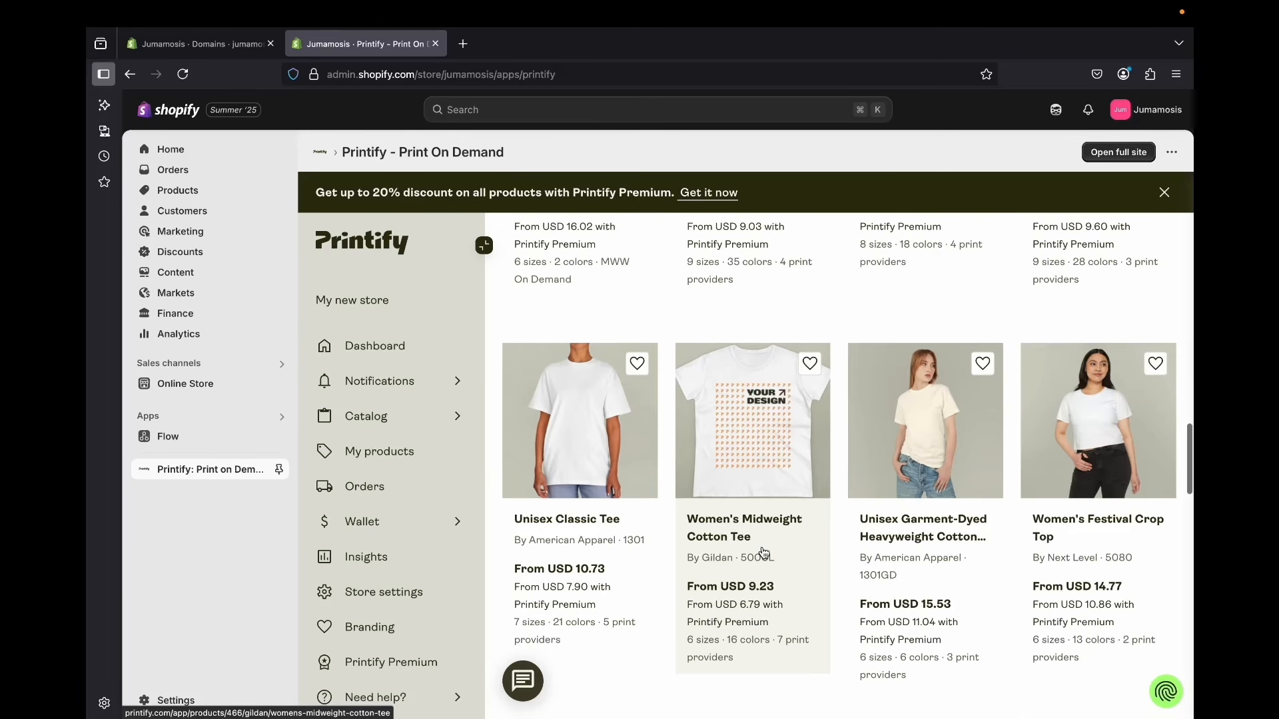
pyautogui.scroll(1, 763, 552)
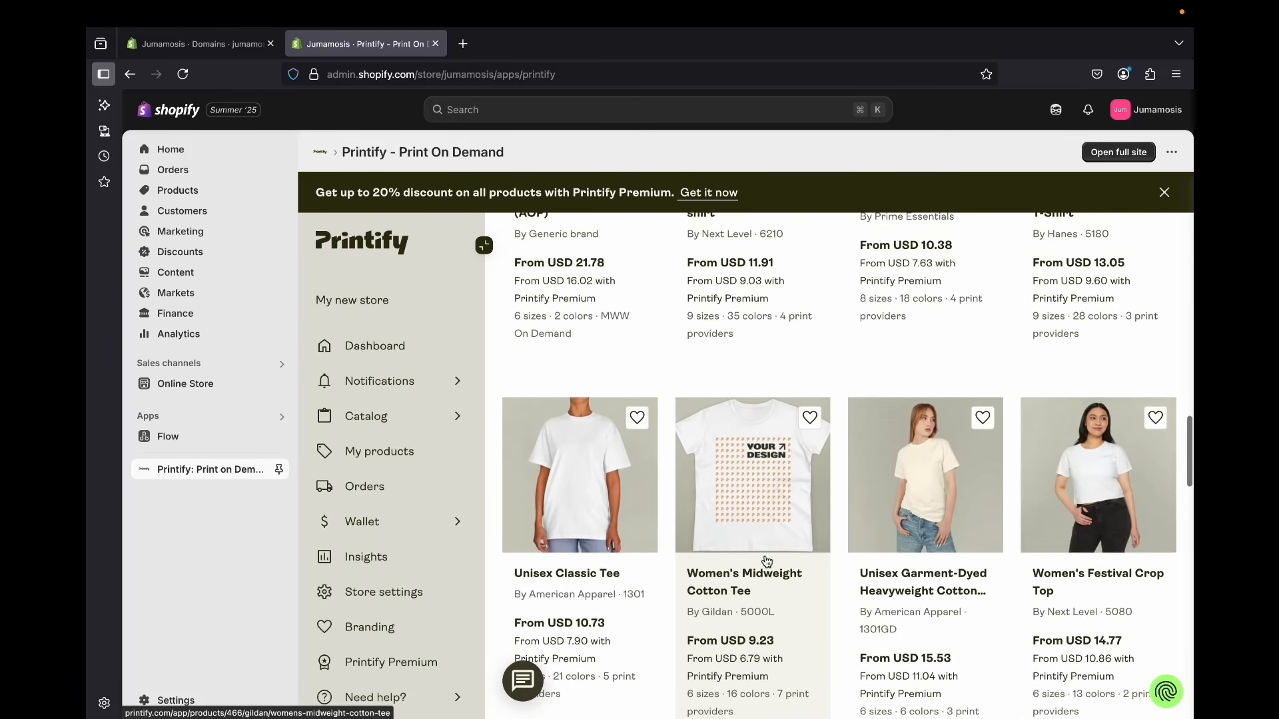
pyautogui.scroll(2, 800, 513)
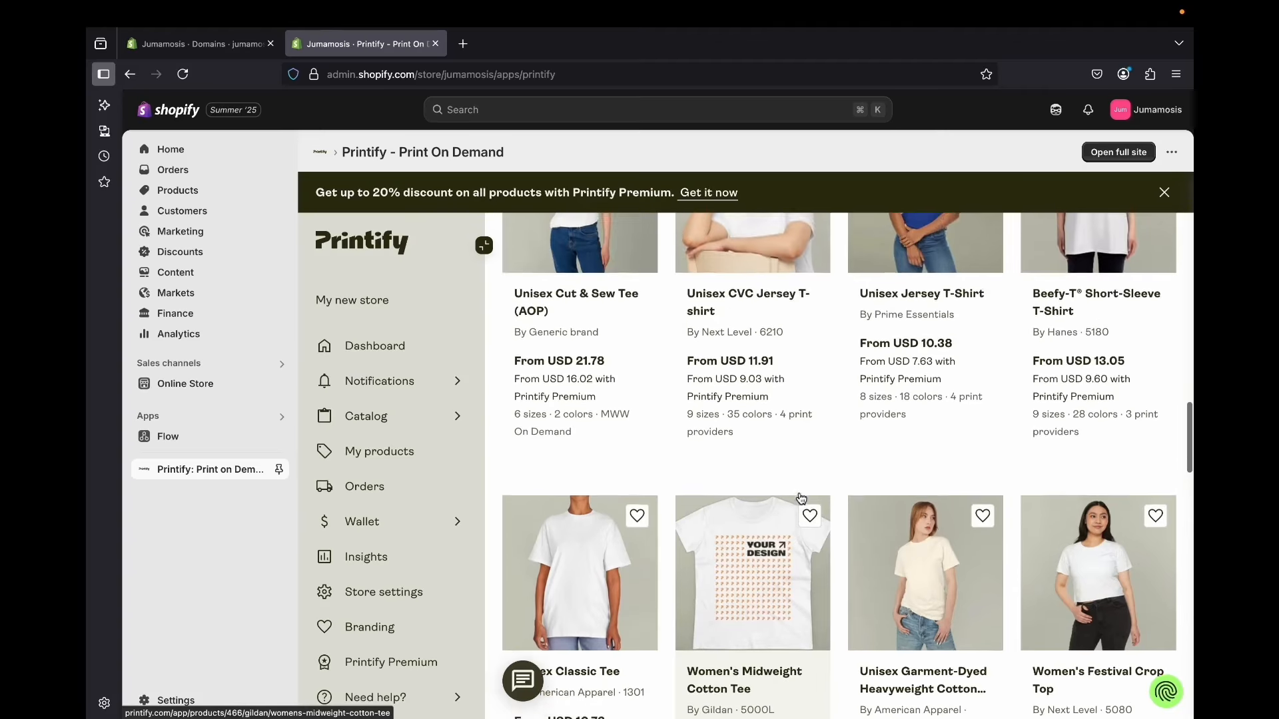
# Open the product page of the Gildan 5000 Unisex Heavy Cotton Tee from the women's T-shirt listings
pyautogui.scroll(7, 800, 498)
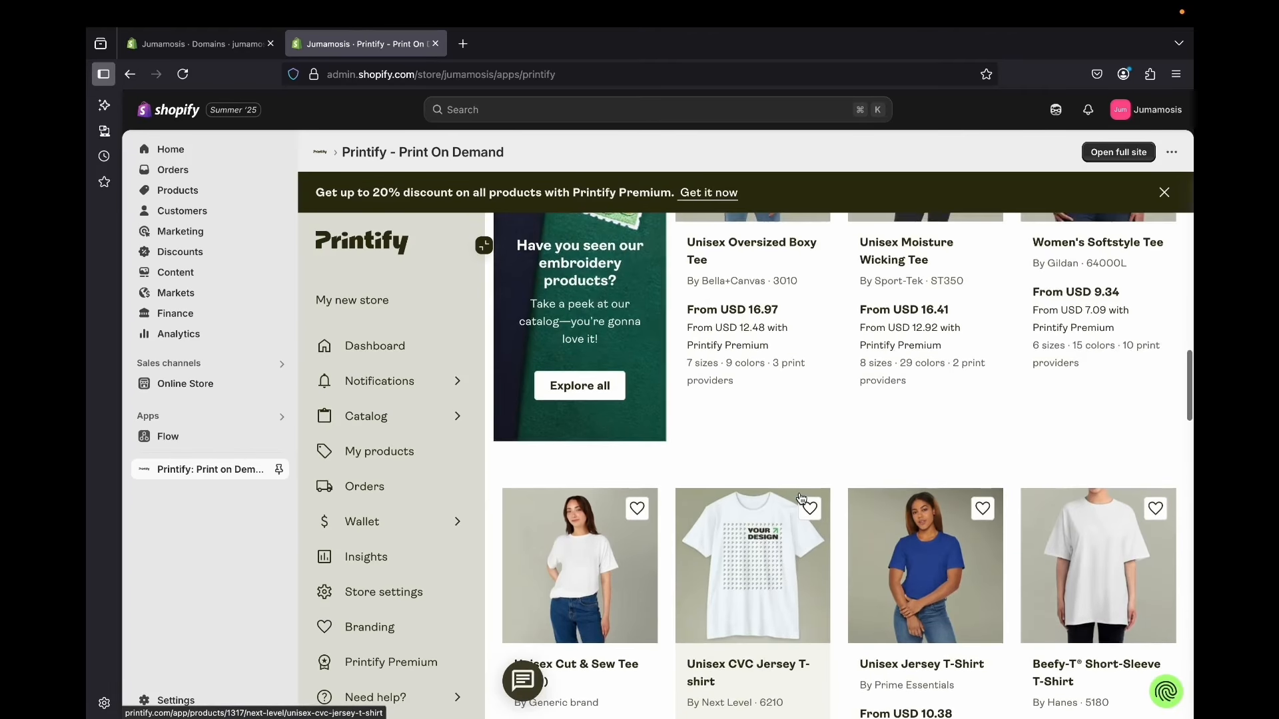
pyautogui.scroll(-1, 800, 498)
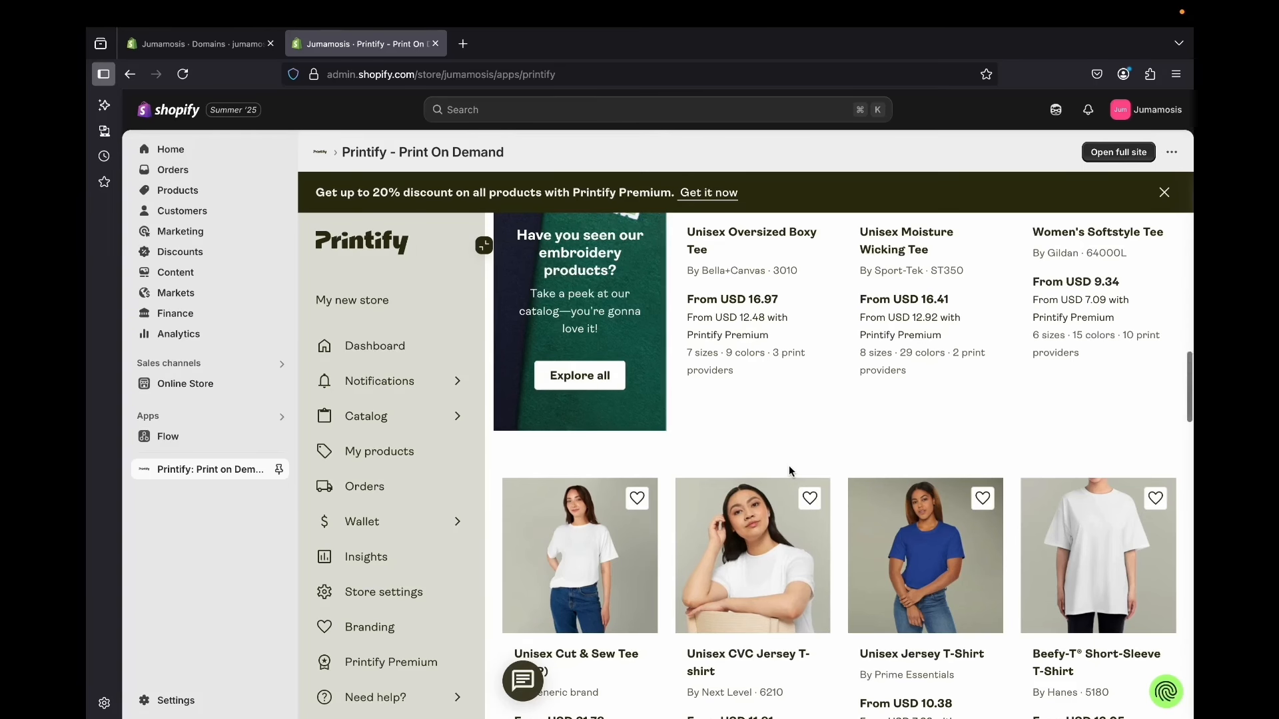
pyautogui.scroll(1, 788, 467)
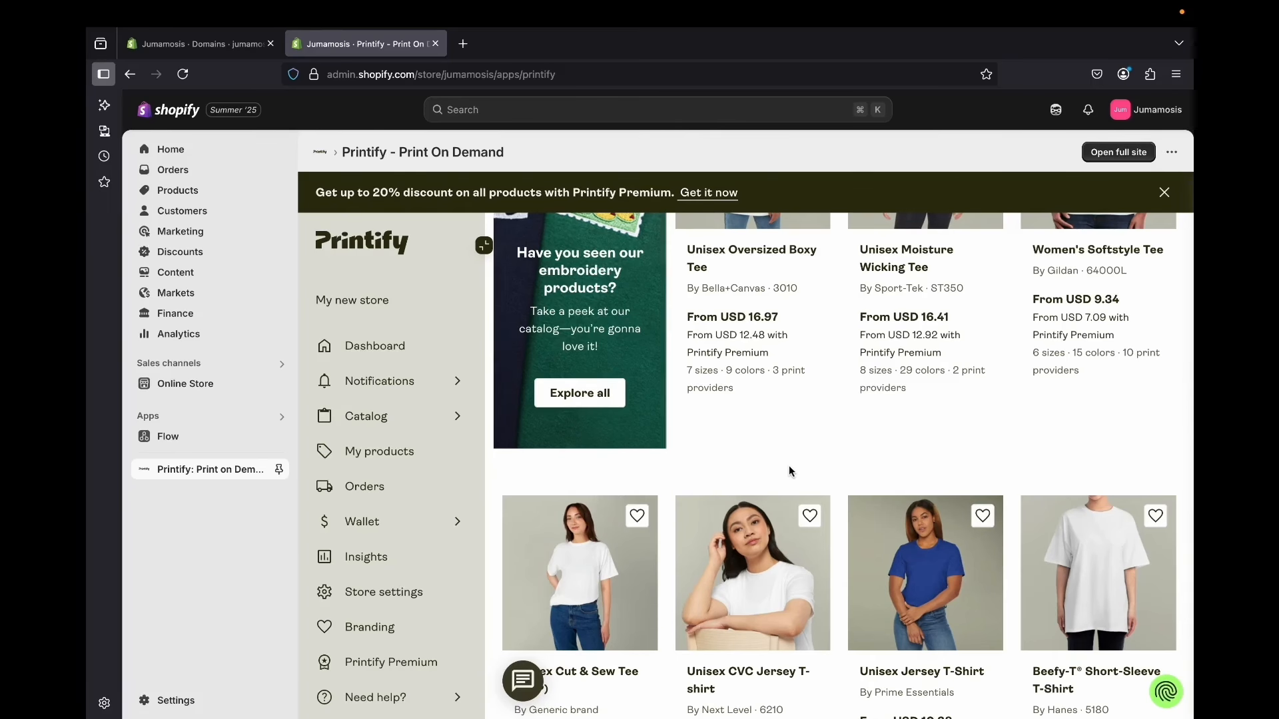
pyautogui.scroll(10, 789, 470)
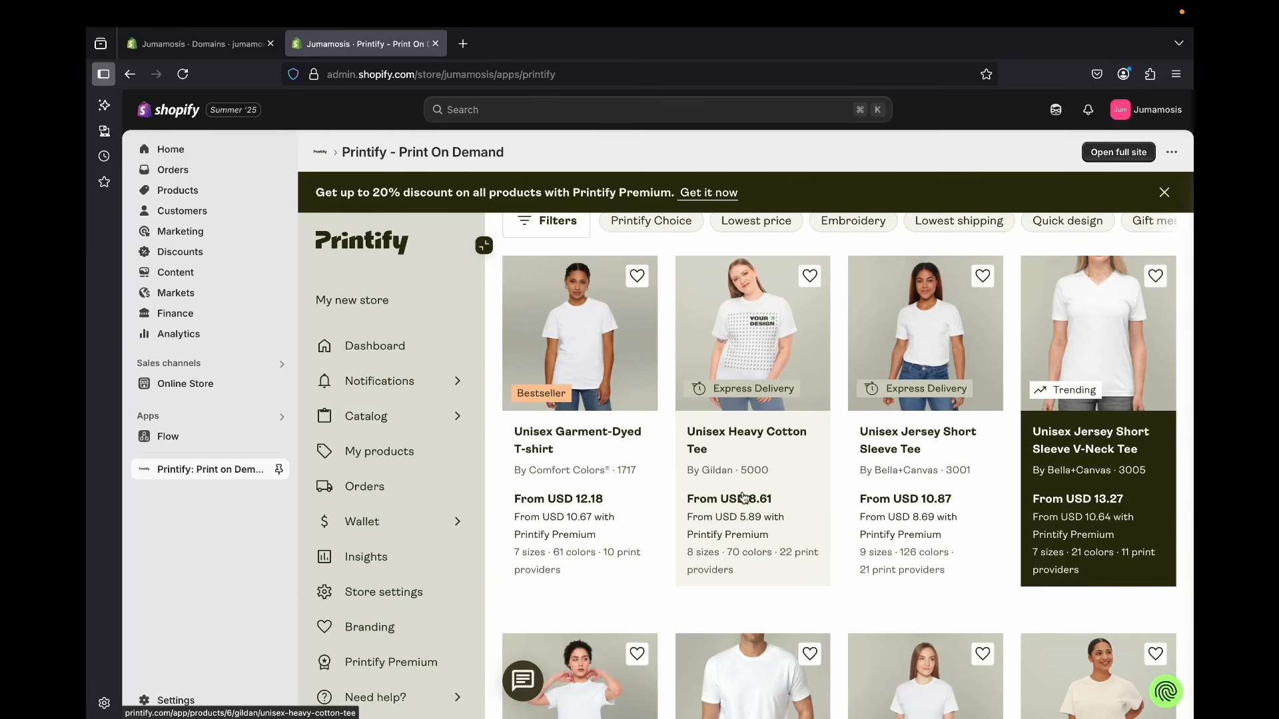
pyautogui.click(734, 452)
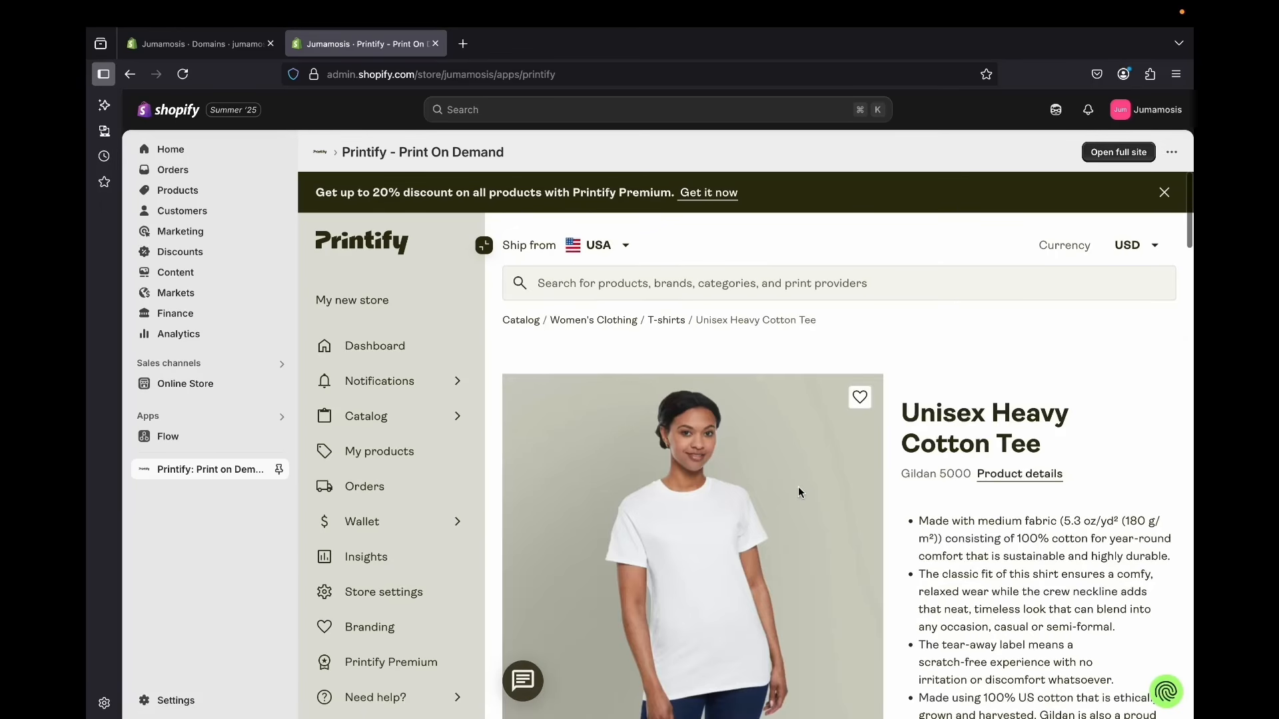
# Look through the Unisex Heavy Cotton Tee's product photos, including the sample-design, back and male model shots
pyautogui.scroll(-5, 800, 492)
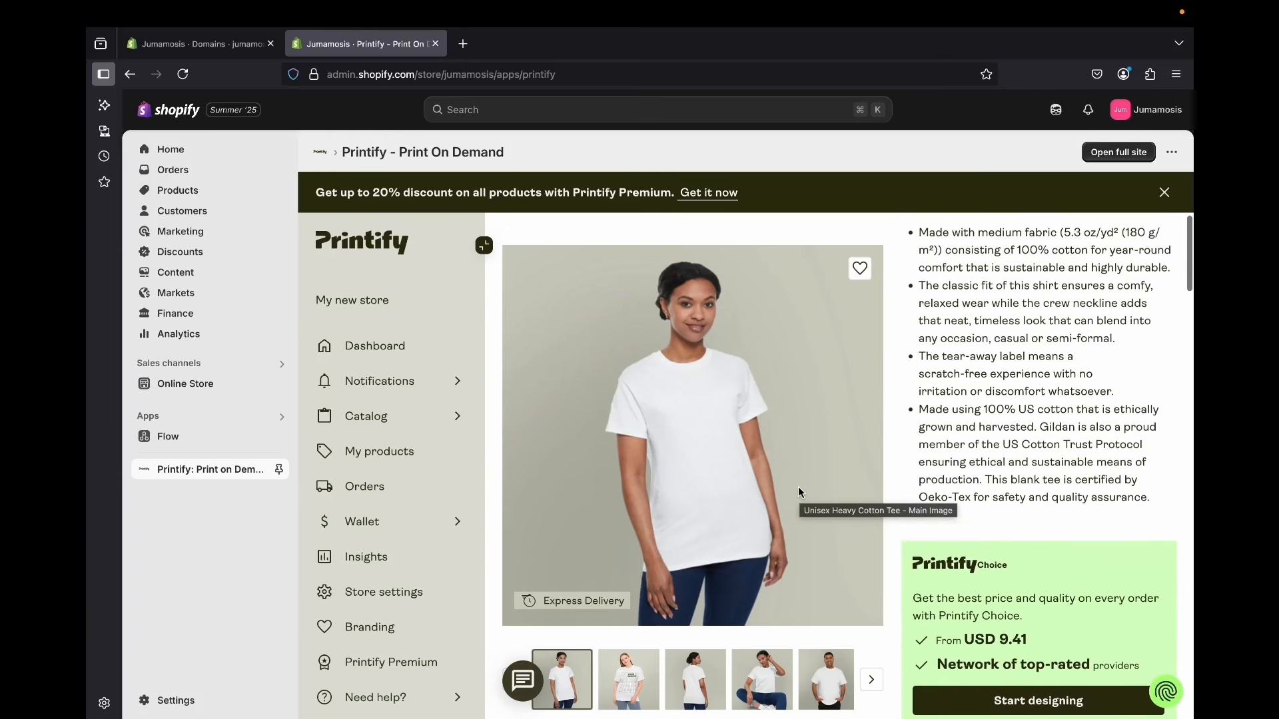
pyautogui.click(633, 680)
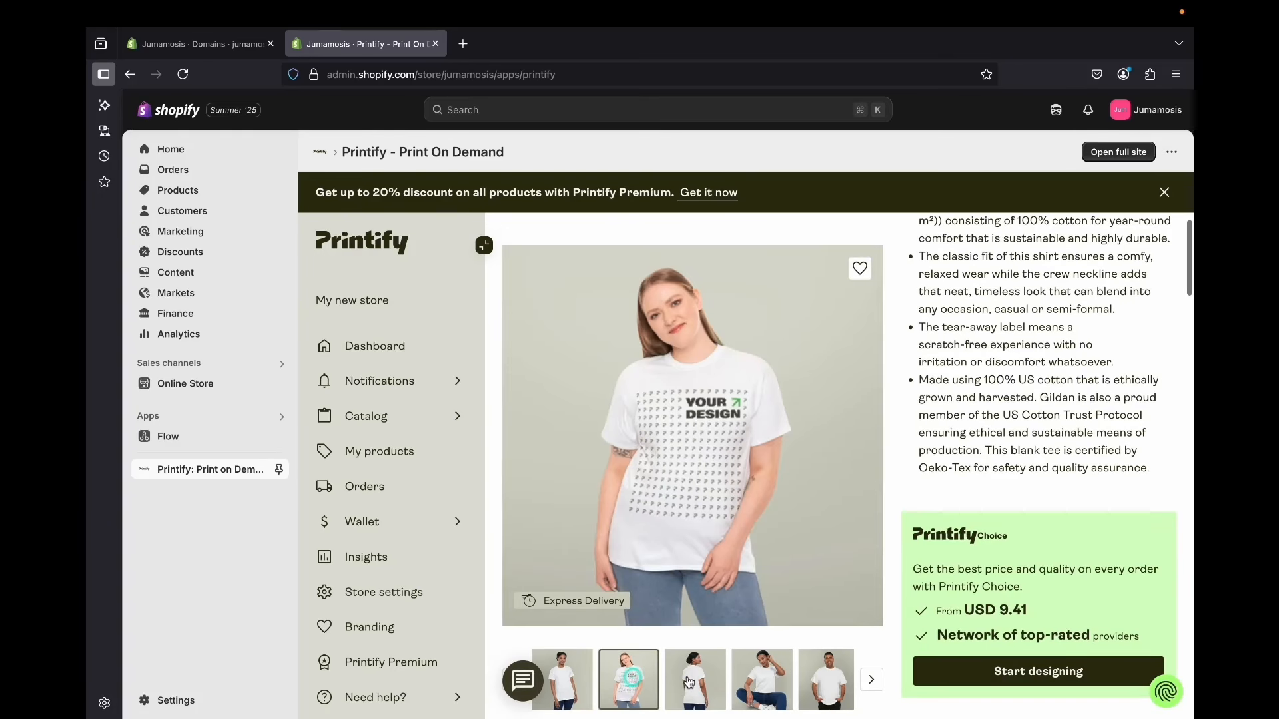
pyautogui.click(710, 693)
pyautogui.click(762, 680)
pyautogui.click(826, 679)
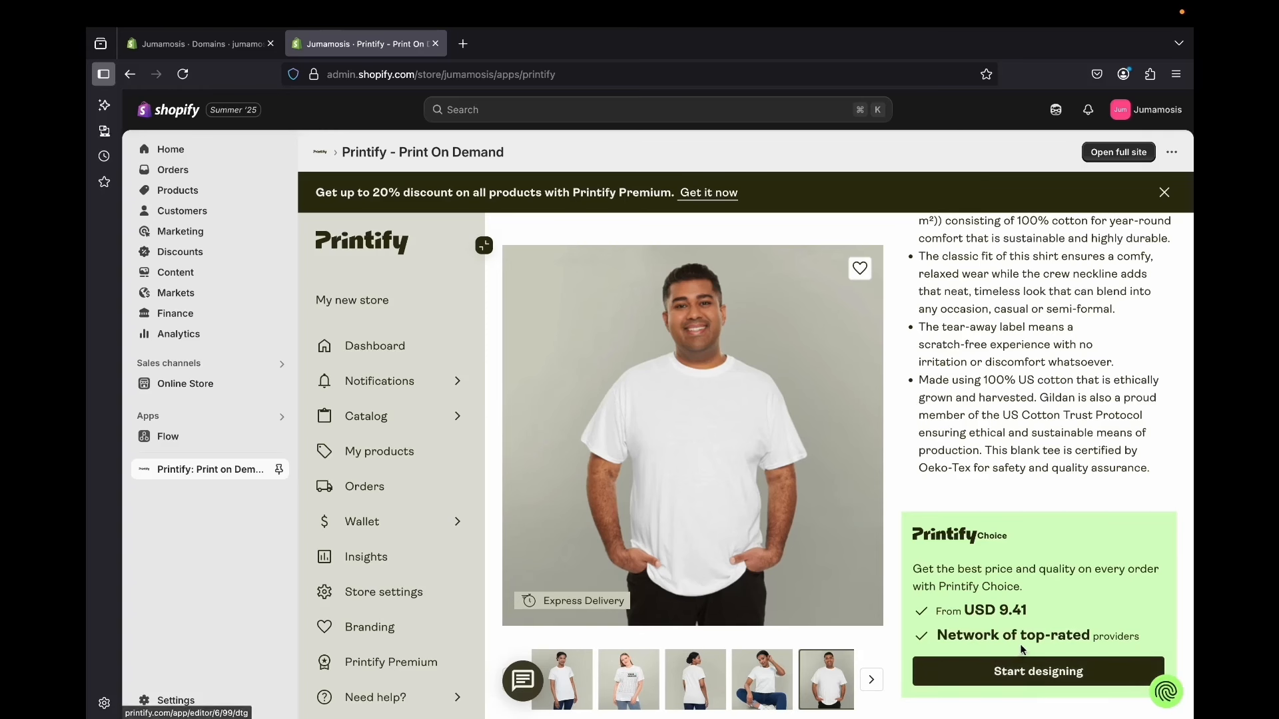
# Start designing the tee with the Printify Choice offer and start the Product Creator tour
pyautogui.click(1024, 673)
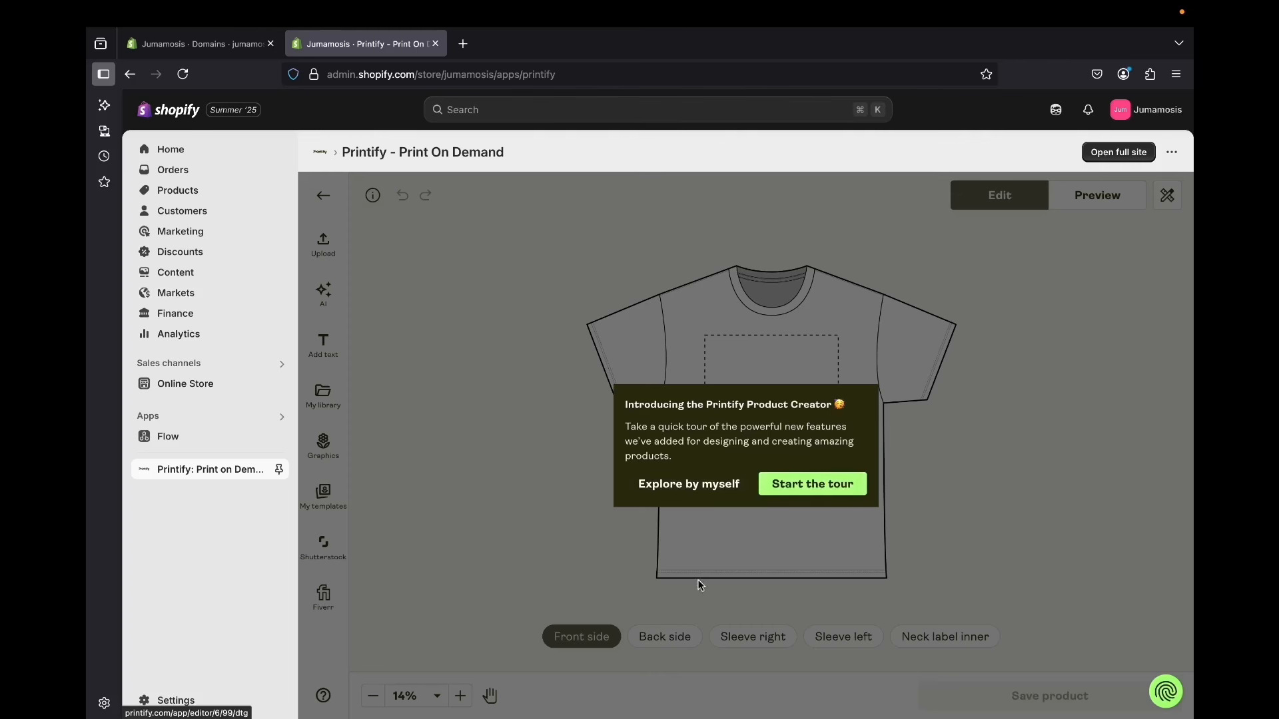
pyautogui.click(812, 488)
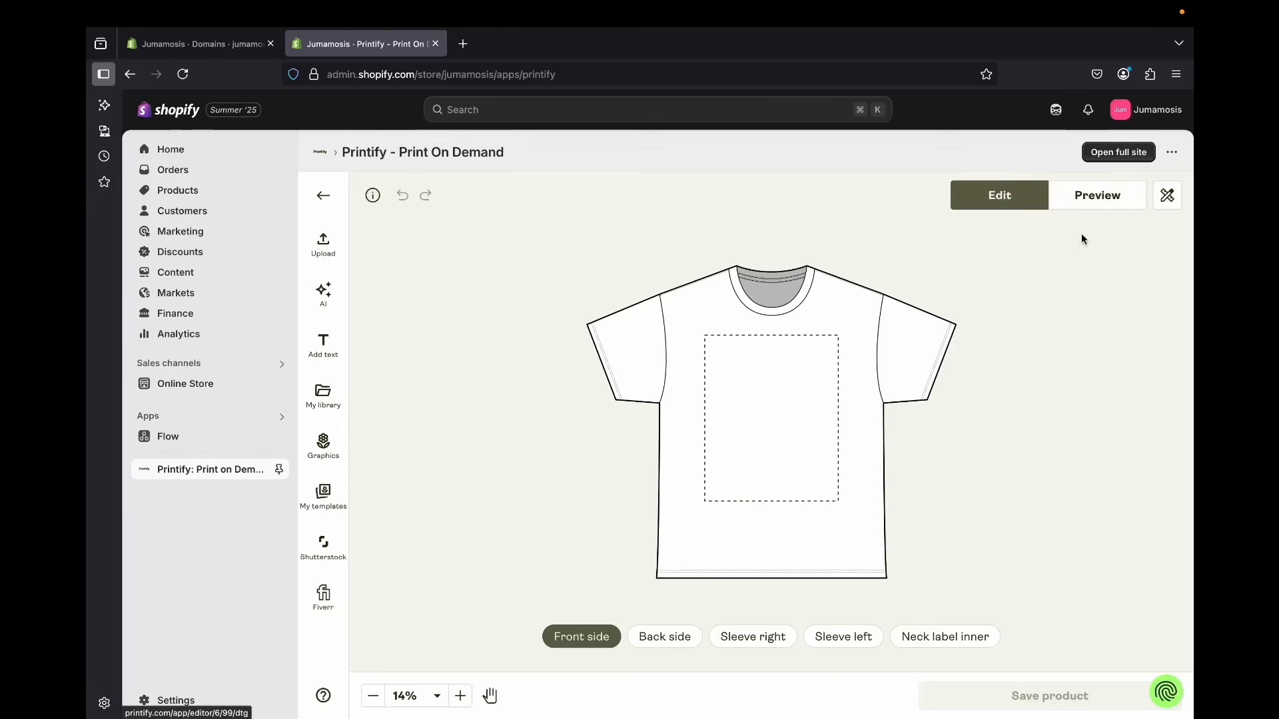
# Preview the blank tee in the Back, Front 2, Back 2, Folded and Hanging 1 to 3 mockups, and return to editing
pyautogui.click(1096, 198)
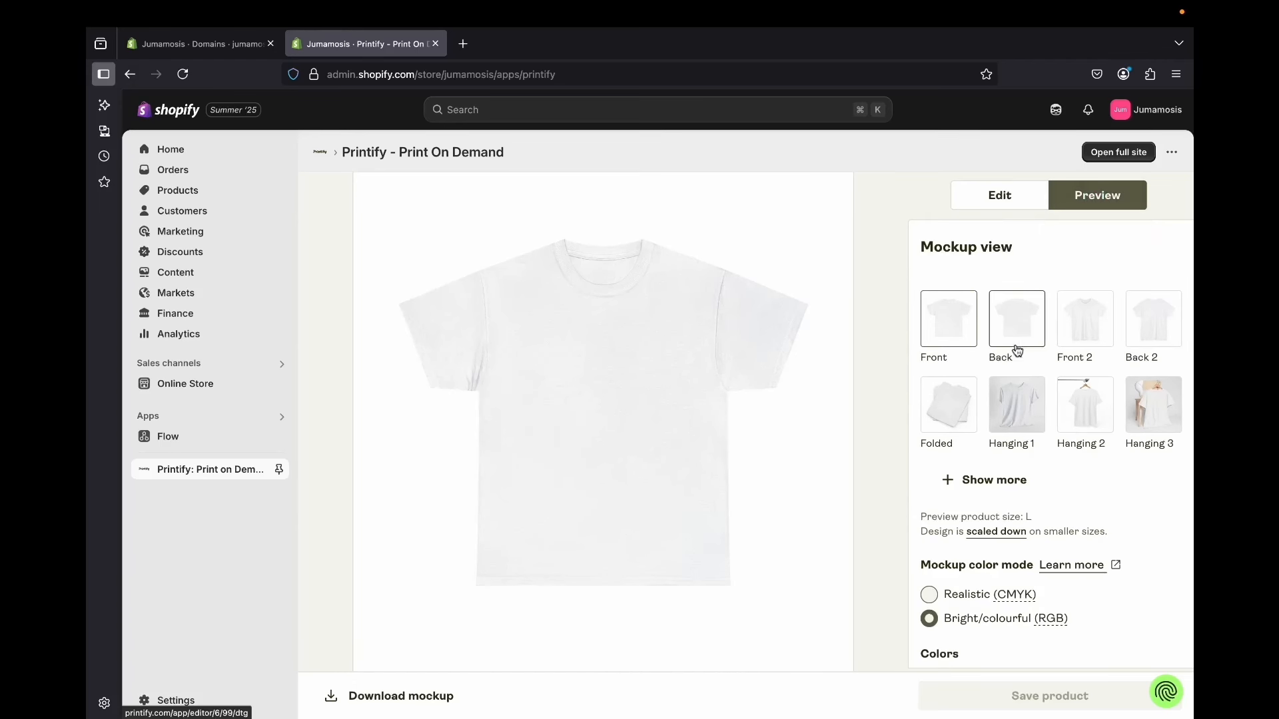
pyautogui.click(1014, 326)
pyautogui.click(1072, 330)
pyautogui.click(1138, 333)
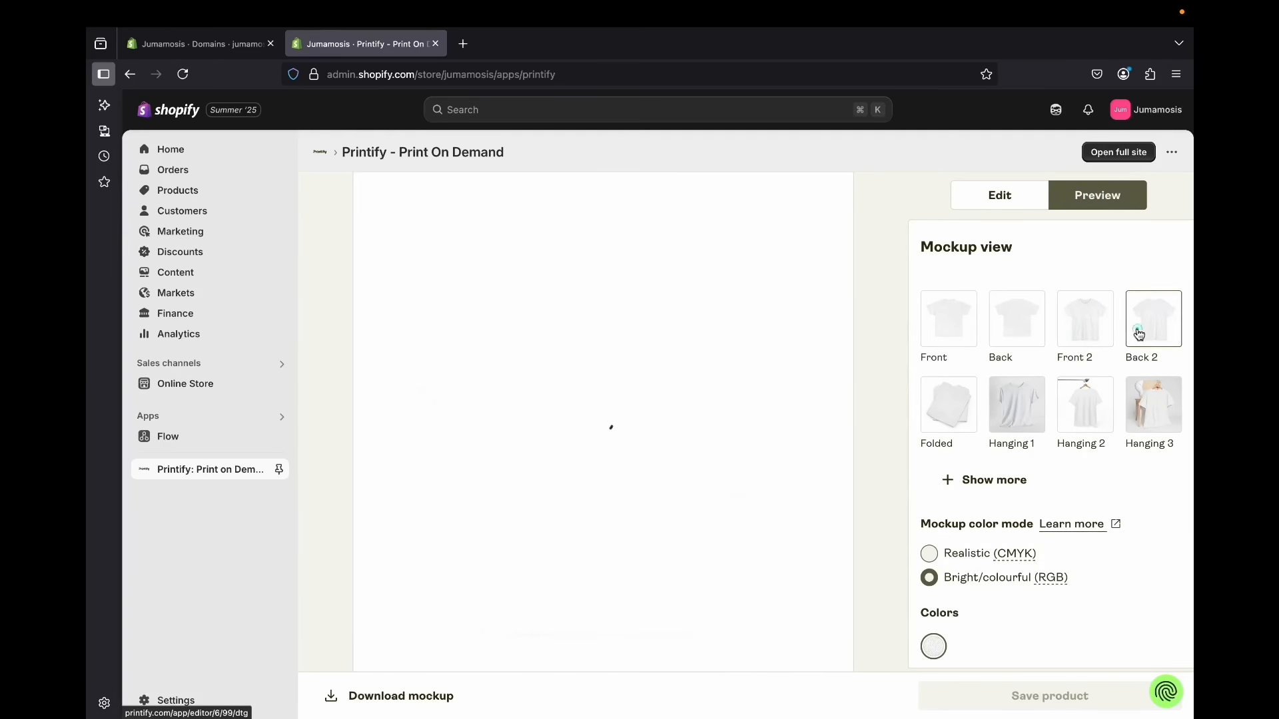
pyautogui.click(955, 417)
pyautogui.click(994, 417)
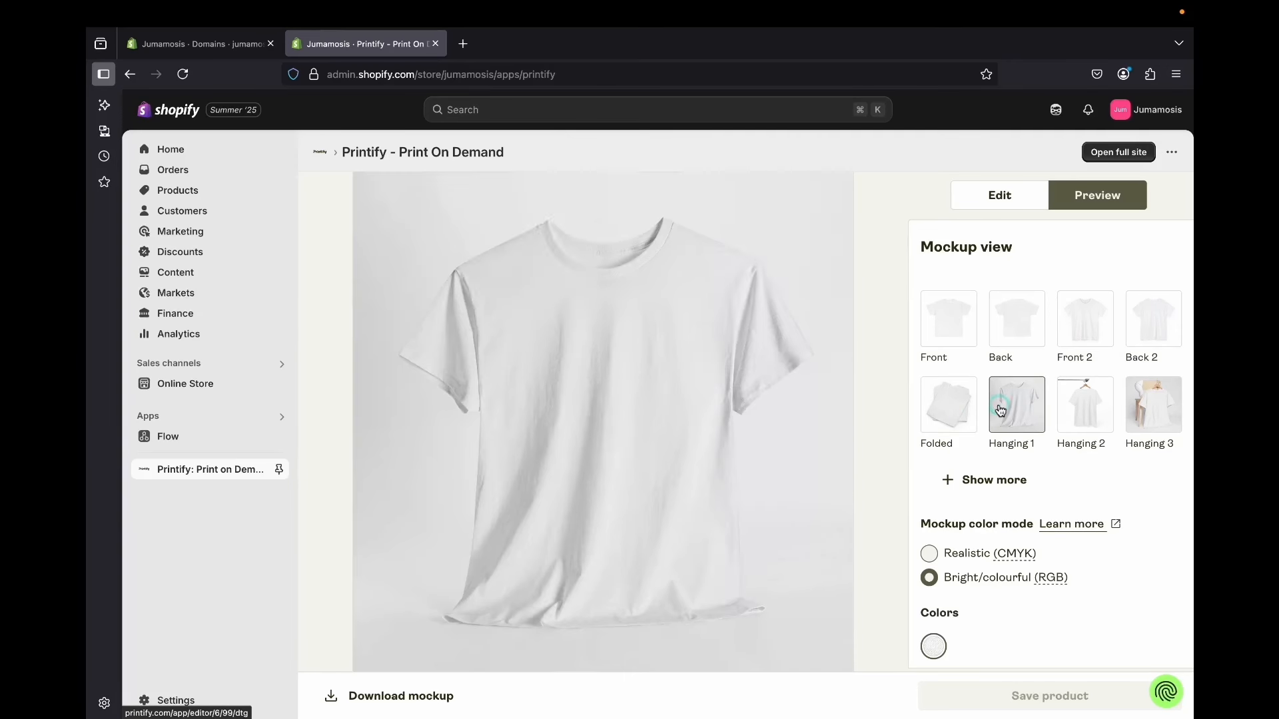
pyautogui.click(1090, 419)
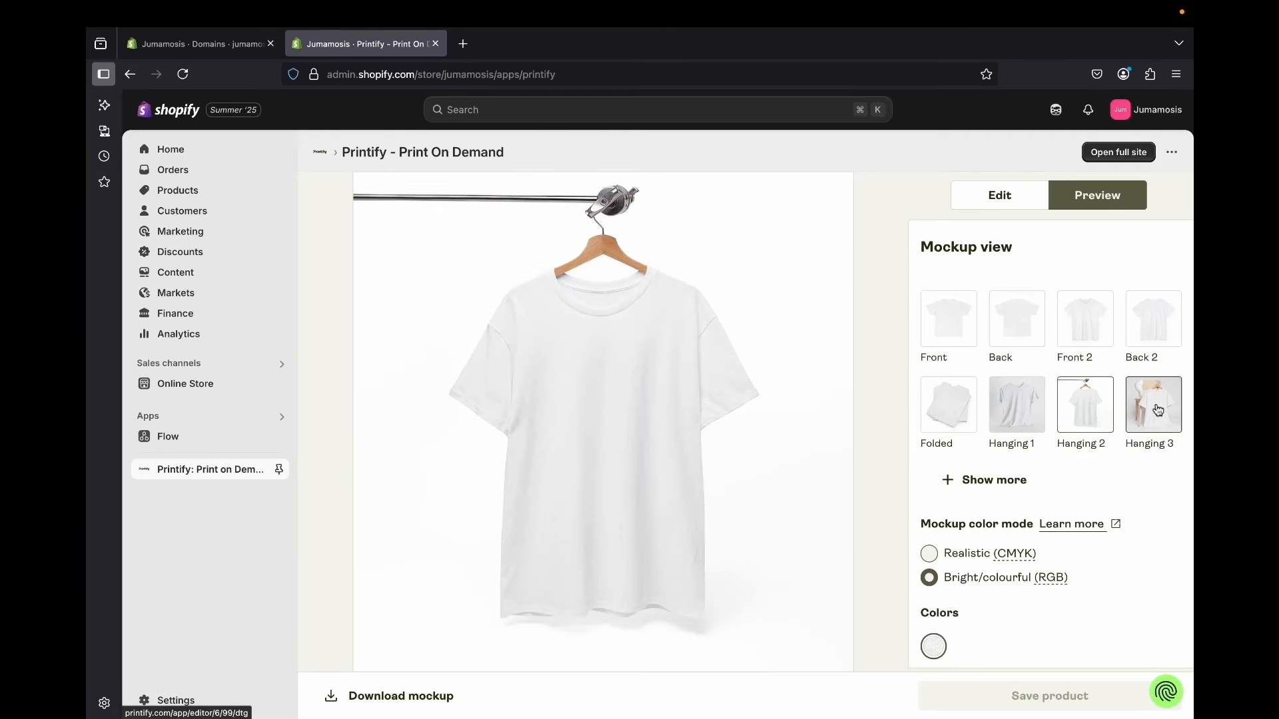
pyautogui.click(1158, 410)
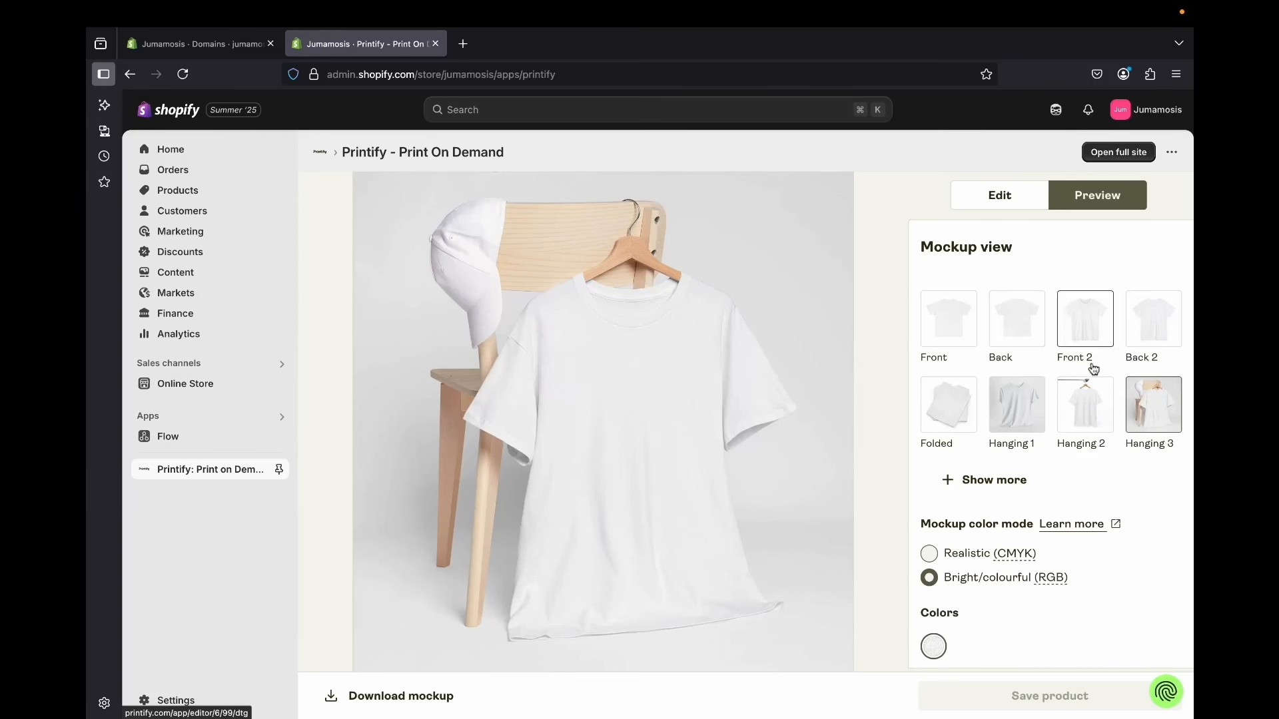
pyautogui.click(1000, 196)
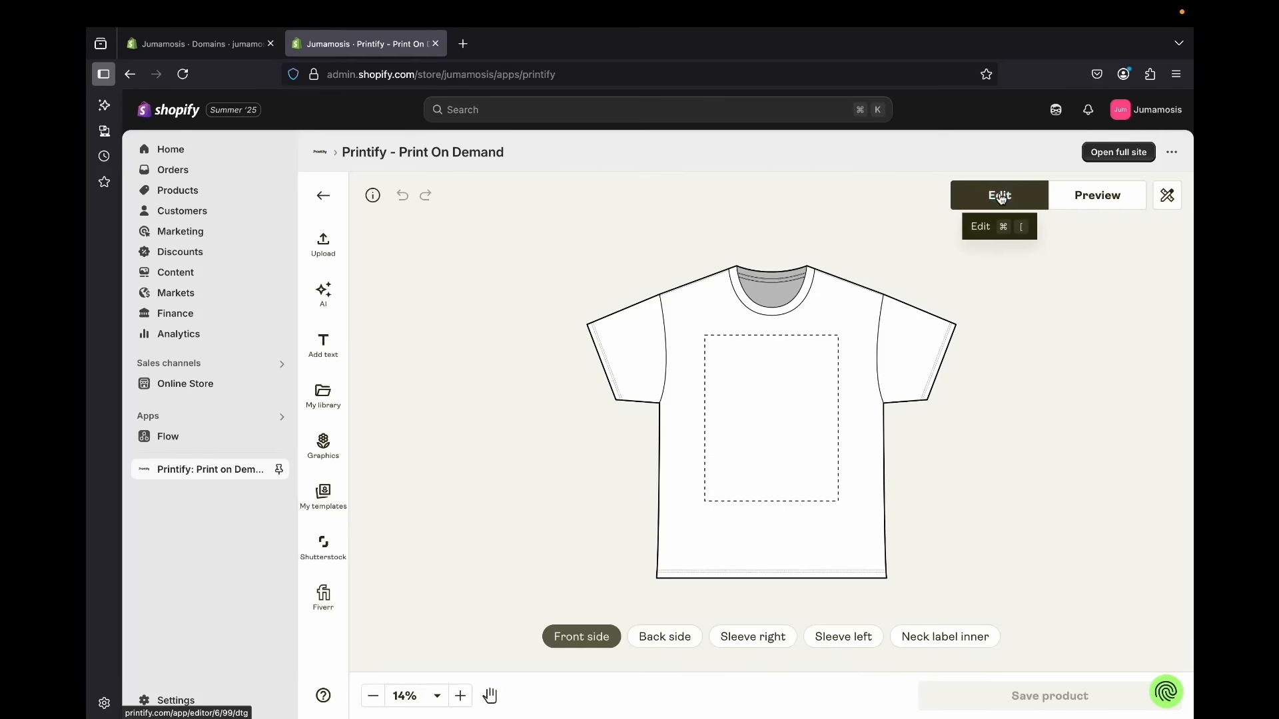
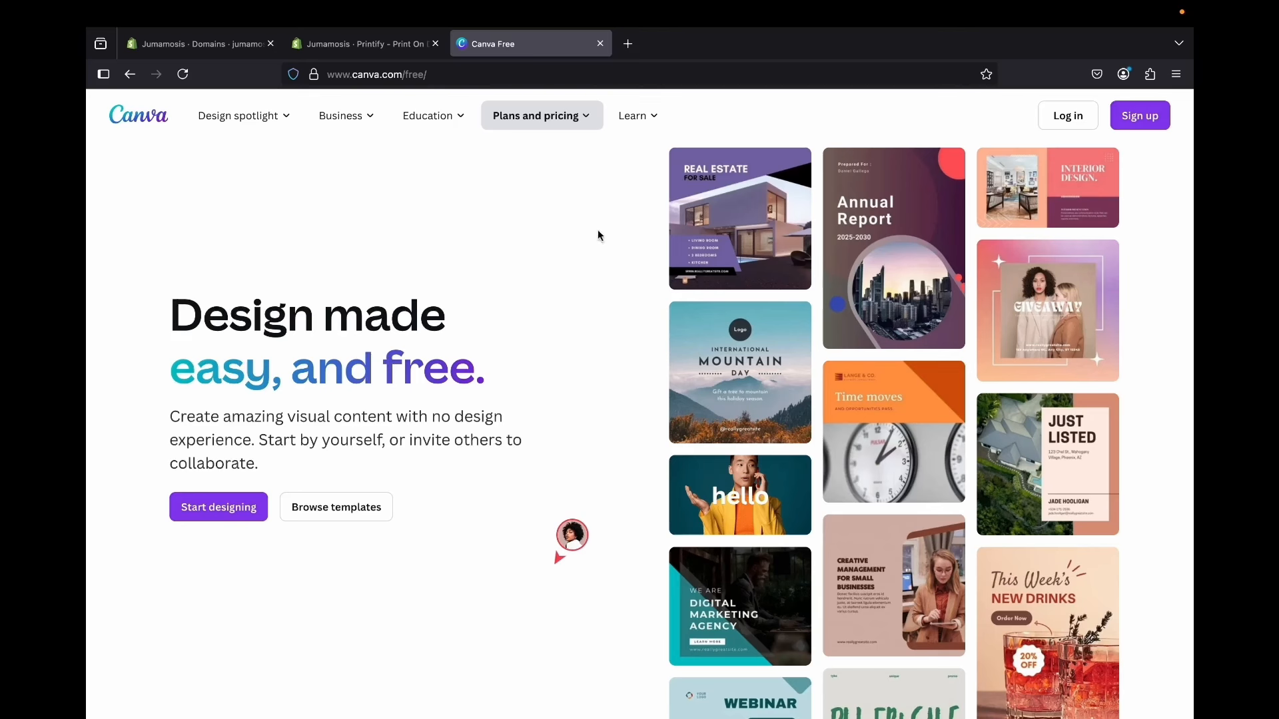
# Switch to the Canva site and look over its plans and pricing options, including Free and Pro
pyautogui.moveTo(539, 126)
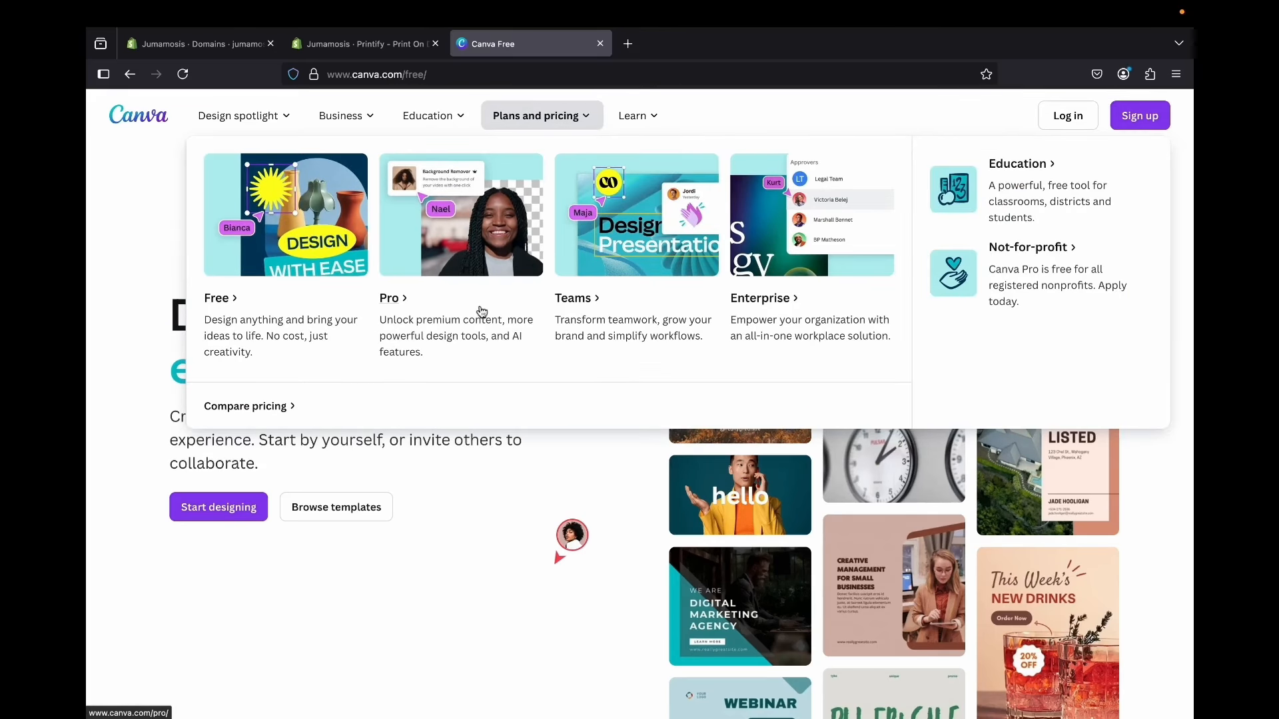
pyautogui.click(484, 315)
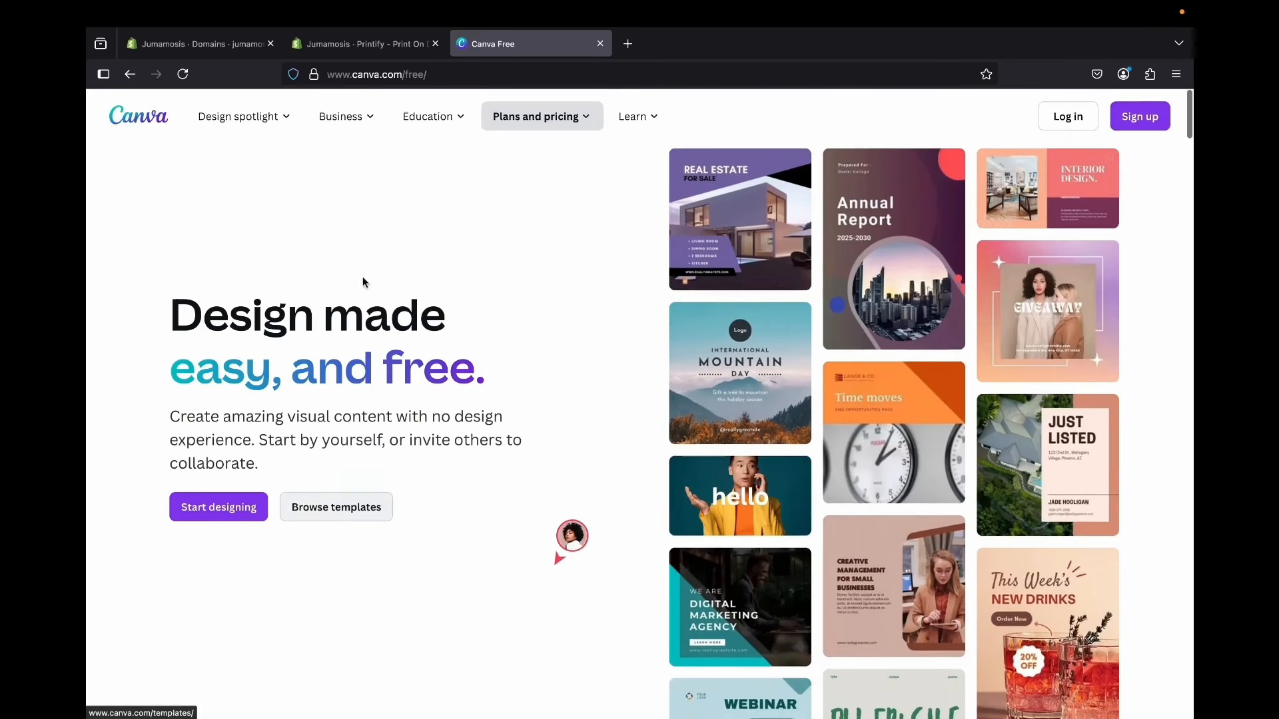
pyautogui.click(546, 126)
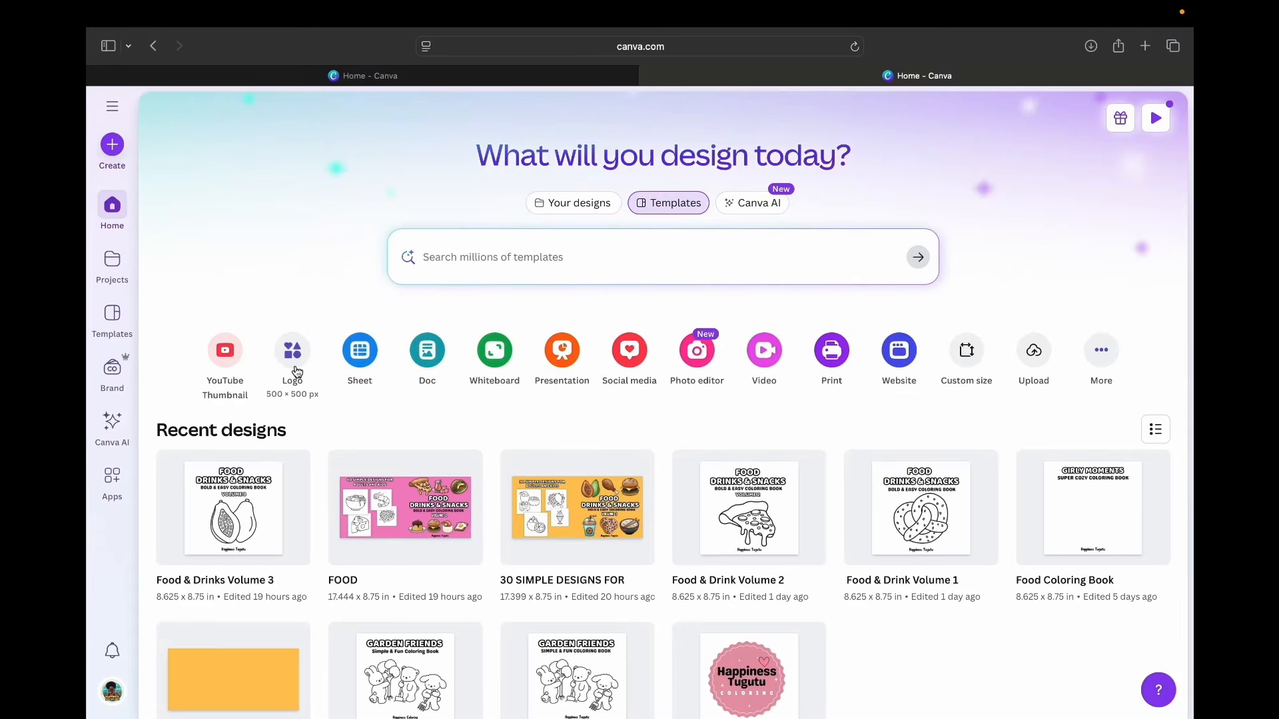
# Create a 500 × 500 px logo design in Canva and apply the Pink and Red Retro Nostalgic Vintage Logo template
pyautogui.click(292, 348)
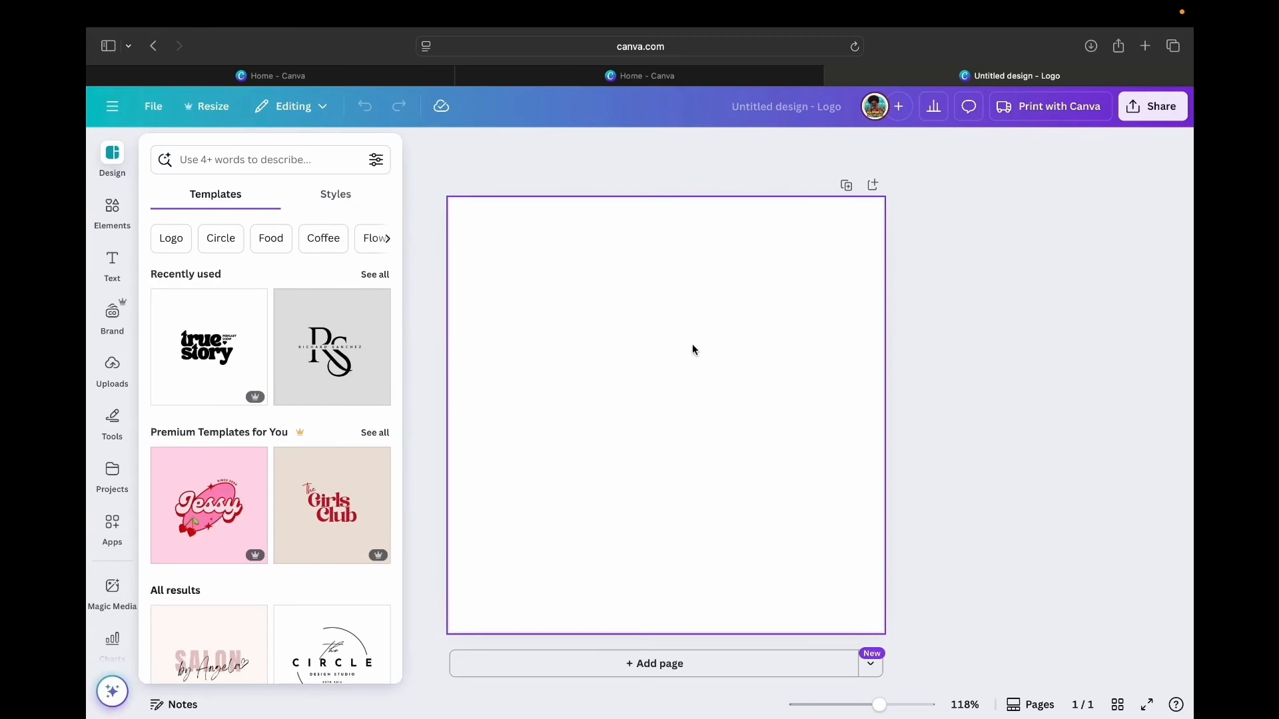
pyautogui.click(209, 492)
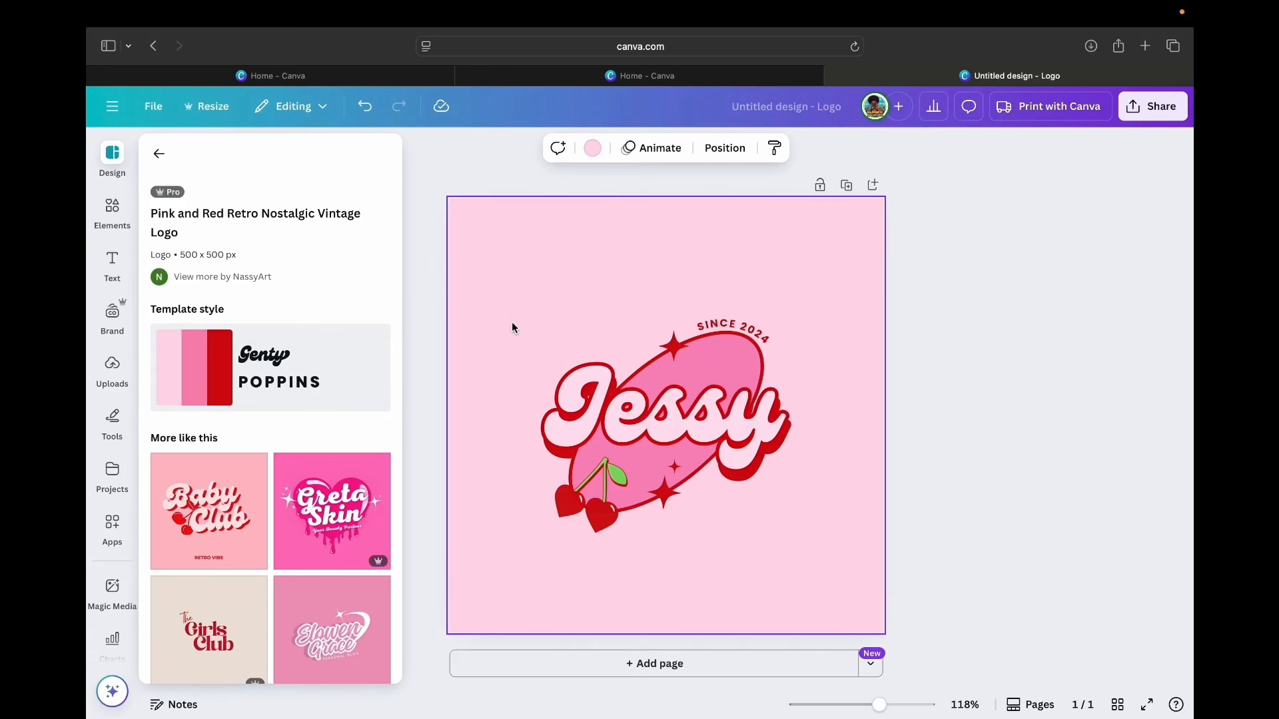
# Replace the large script name in the middle of the logo with "Cool"
pyautogui.click(701, 421)
pyautogui.click(760, 424)
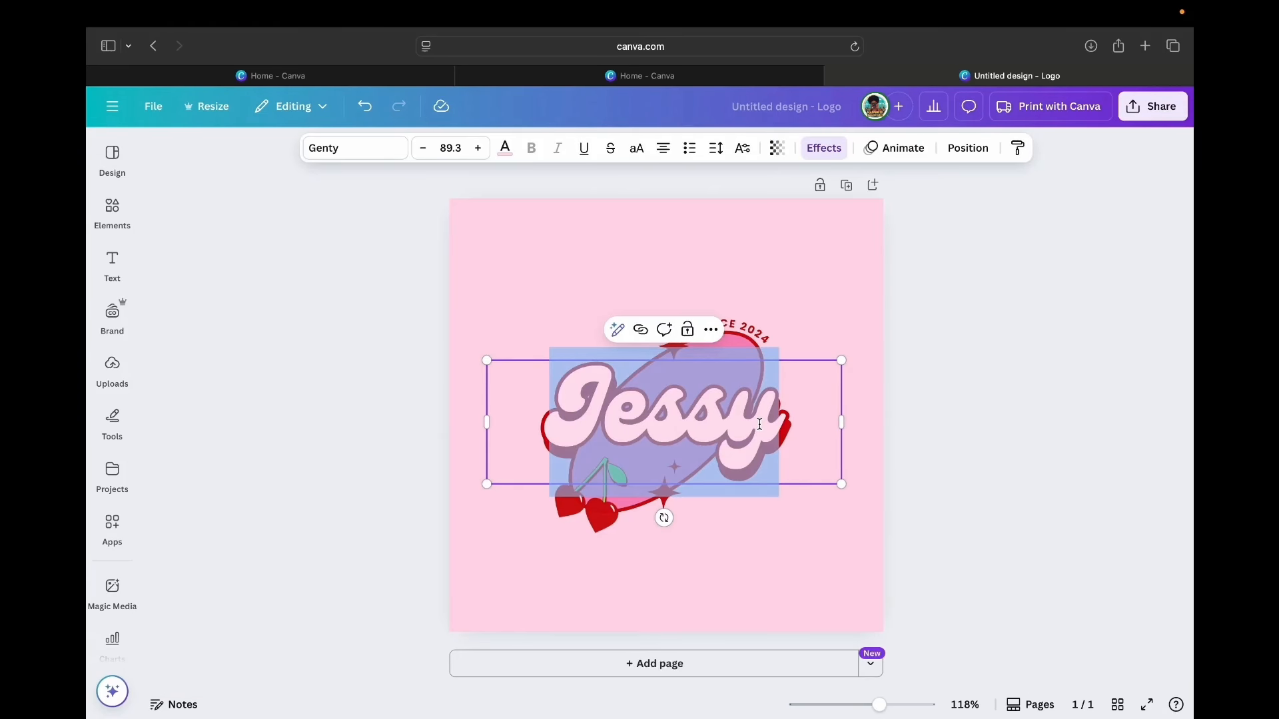
pyautogui.write('Cool')
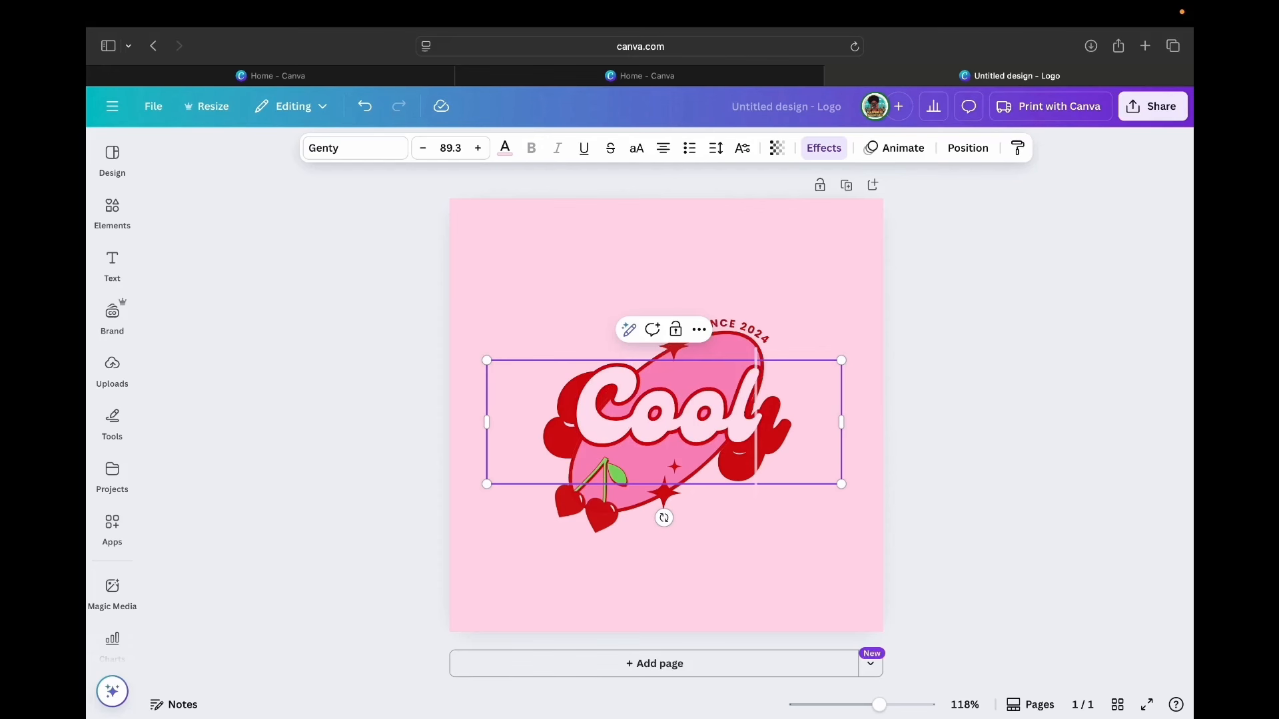
pyautogui.click(798, 275)
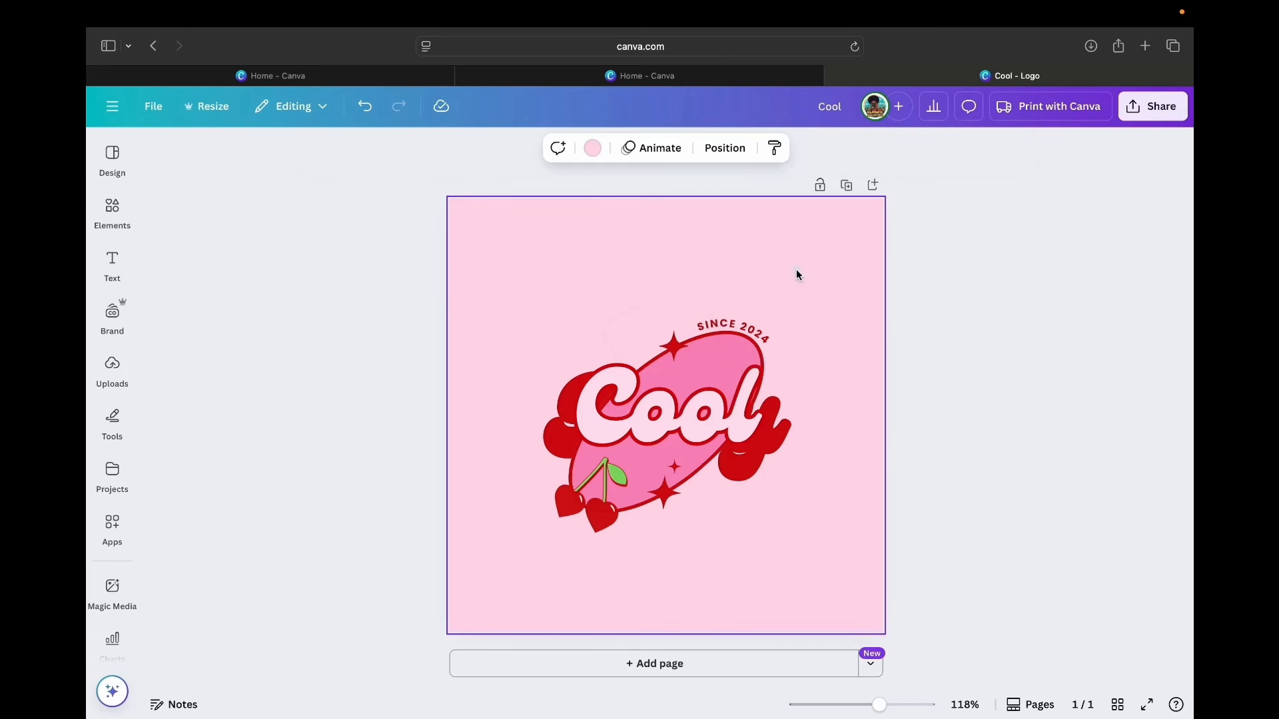
# Change the year in the small curved tagline above the oval so it reads "SINCE 2025"
pyautogui.click(761, 333)
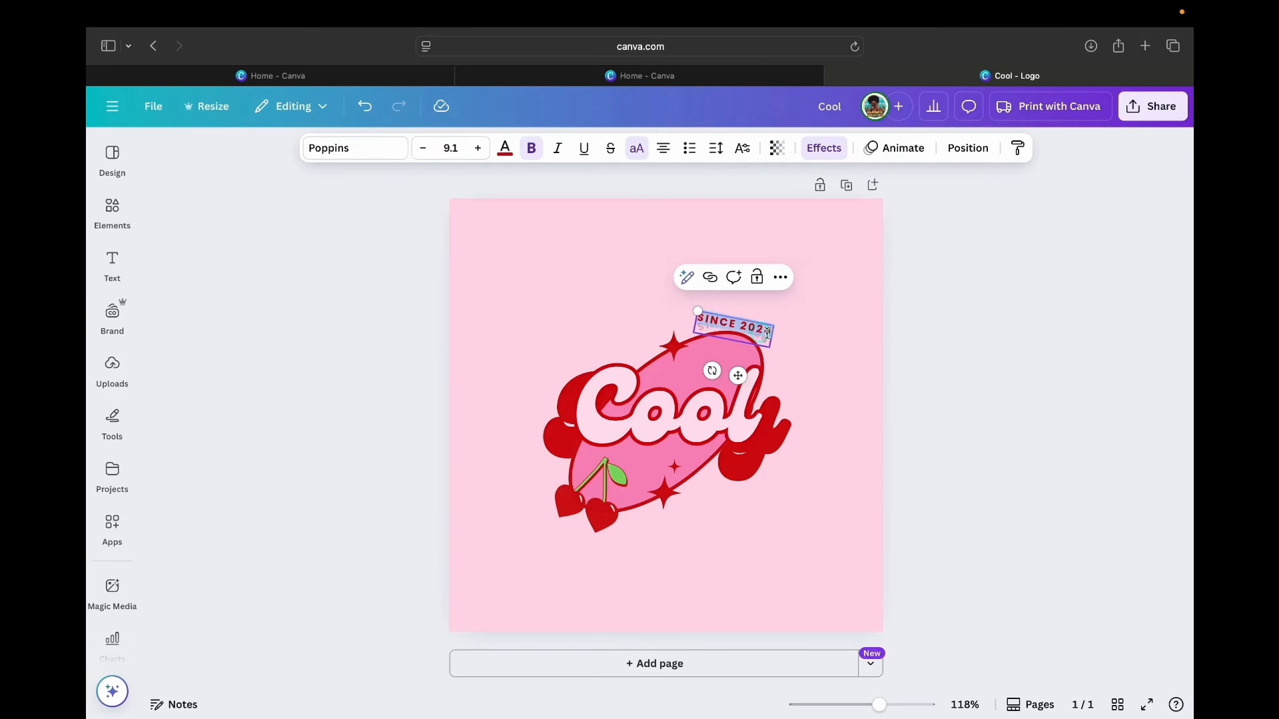
pyautogui.click(772, 331)
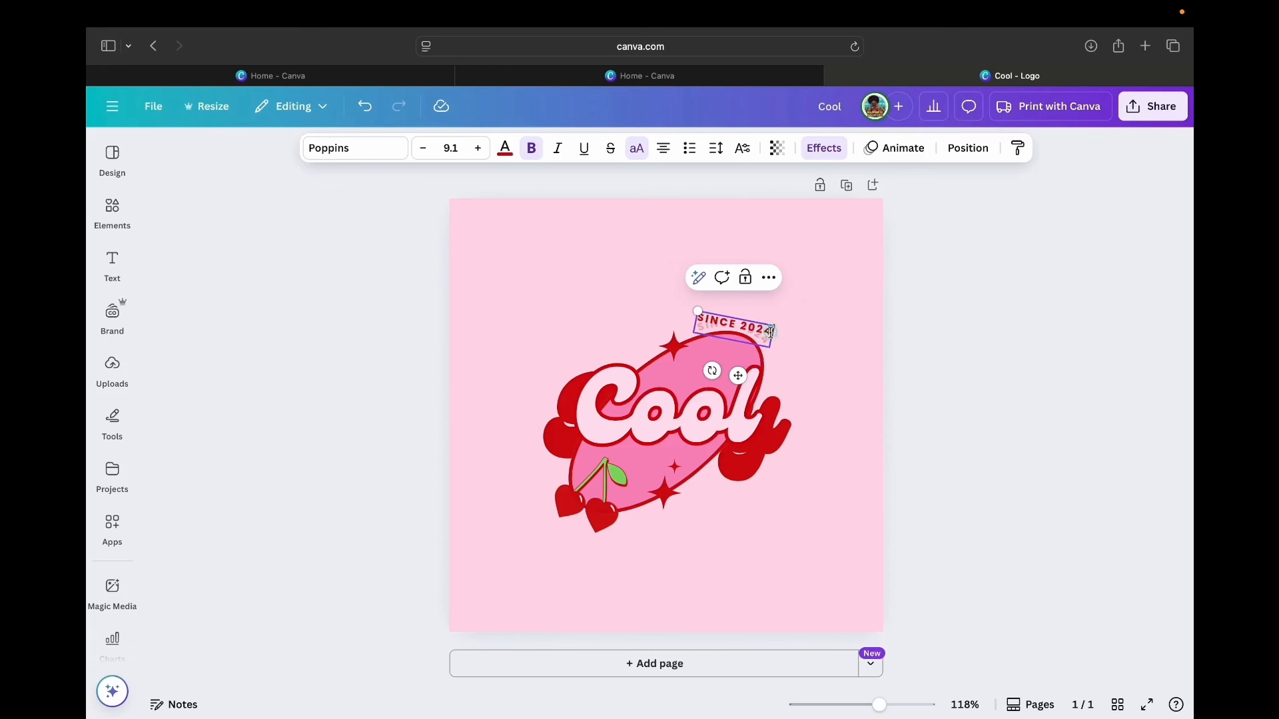
pyautogui.press('BackSpace')
pyautogui.write('5')
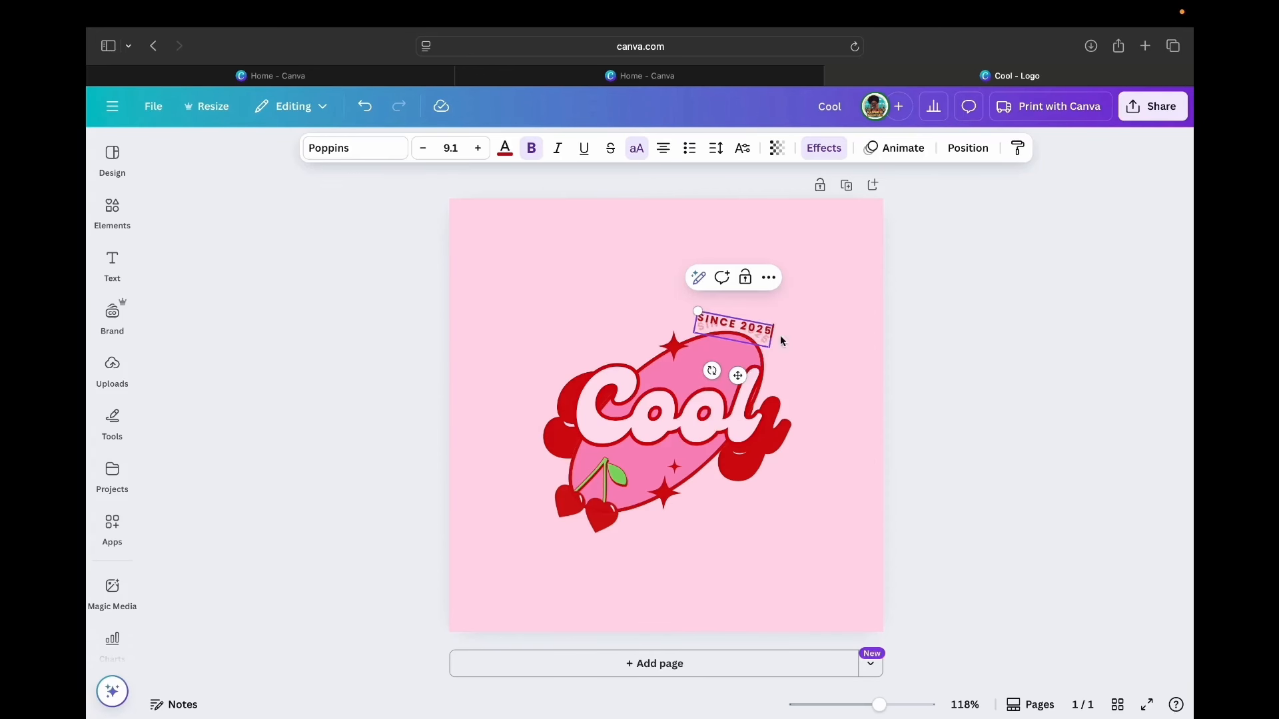
pyautogui.click(819, 361)
pyautogui.click(751, 585)
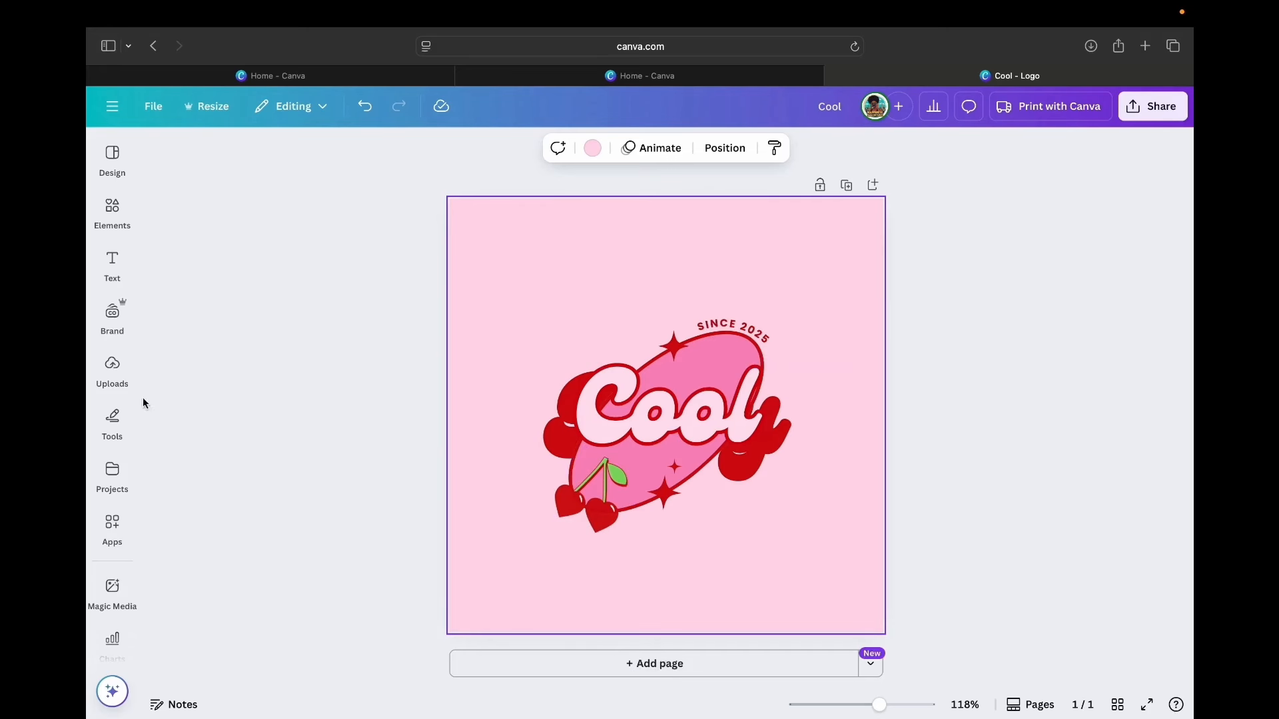
# Search the elements for "smile face", add the yellow smiley graphic, and place it at a smaller size below the end of the word Cool
pyautogui.click(113, 212)
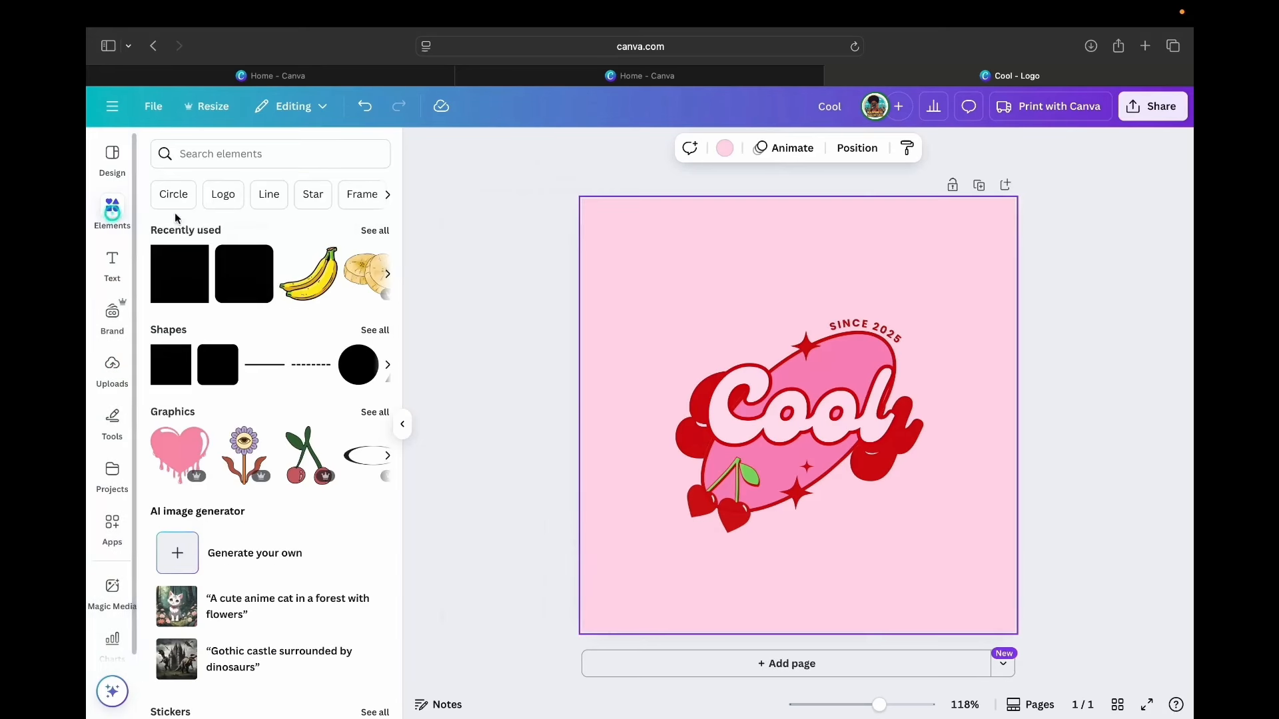
pyautogui.click(288, 157)
pyautogui.write('s')
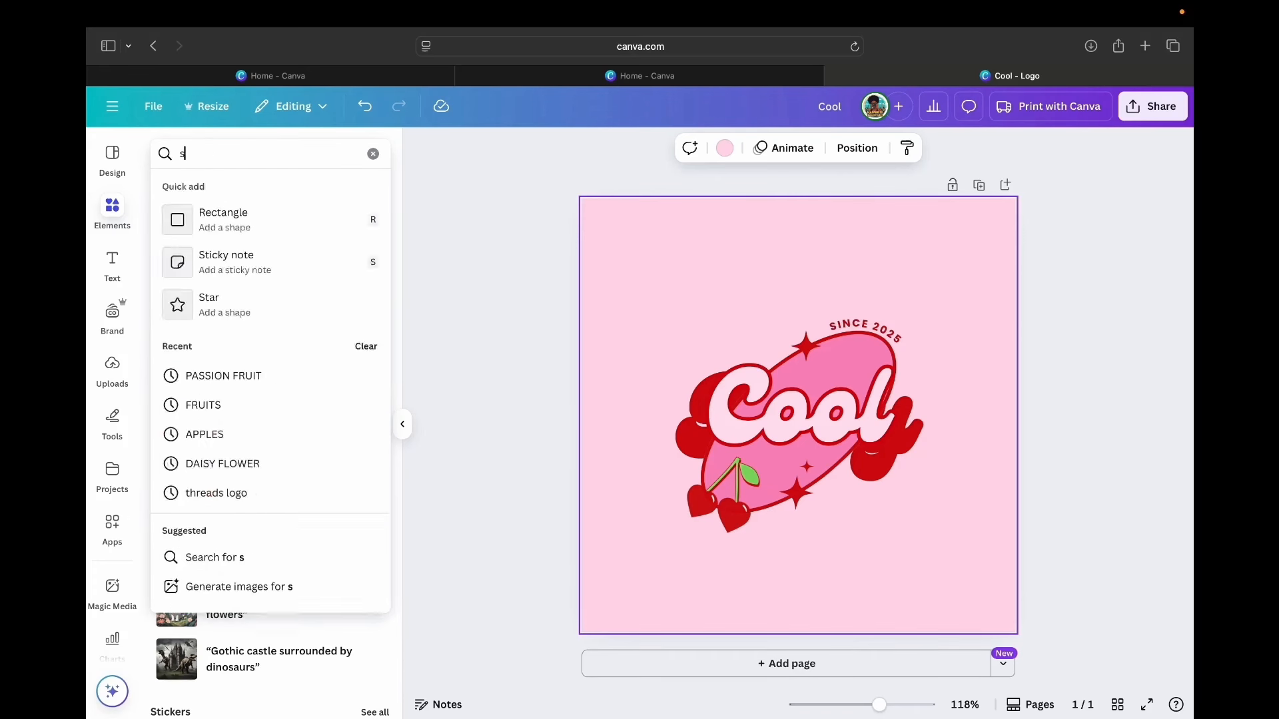
pyautogui.write('mile fa')
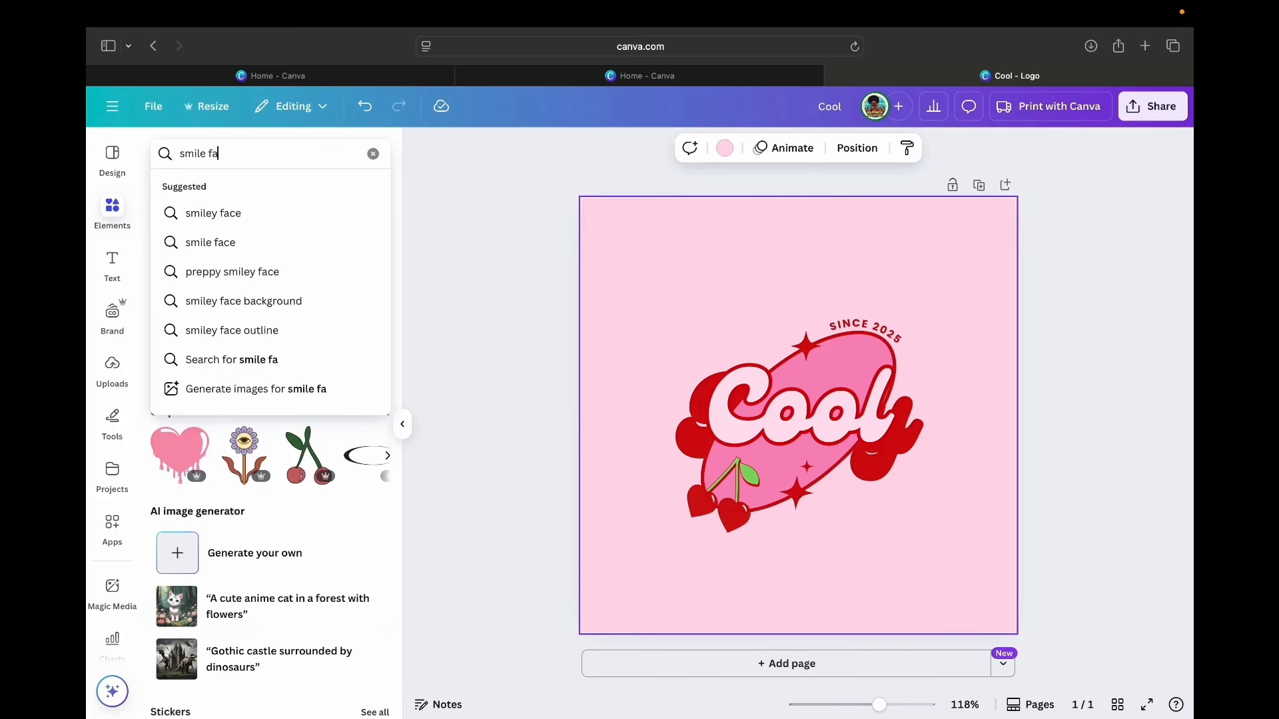
pyautogui.write('ce')
pyautogui.press('Return')
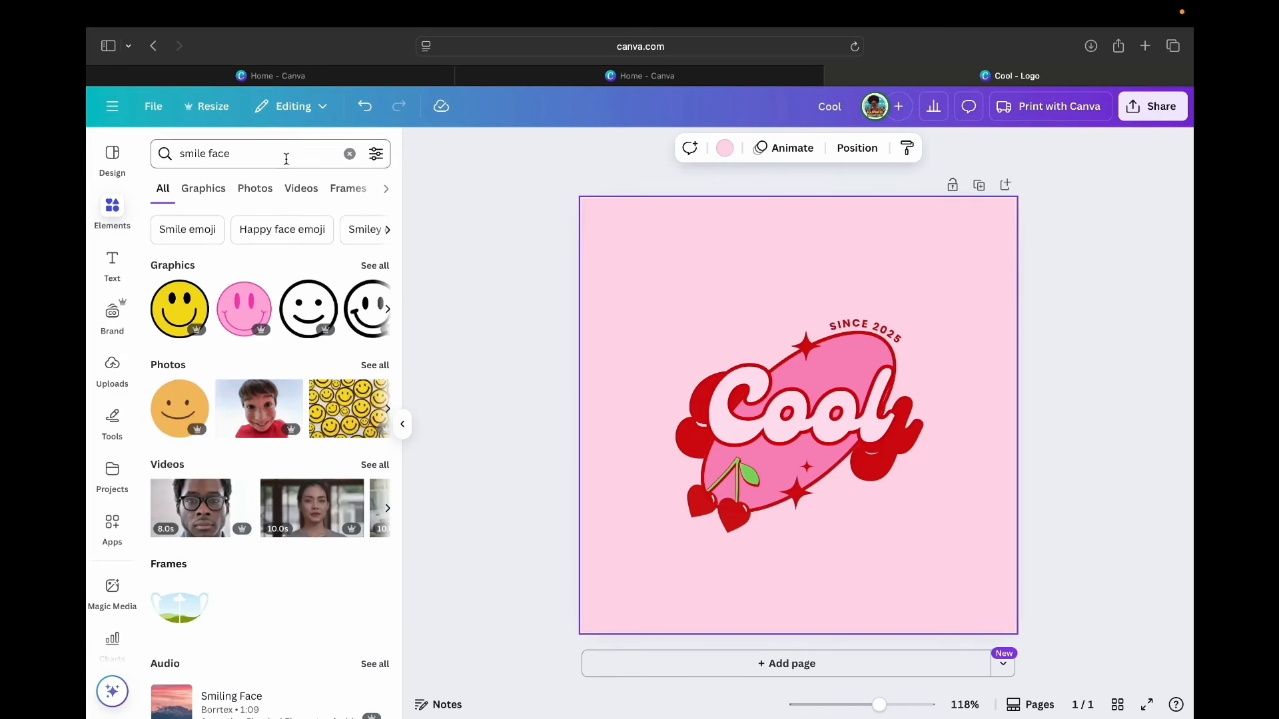
pyautogui.click(175, 320)
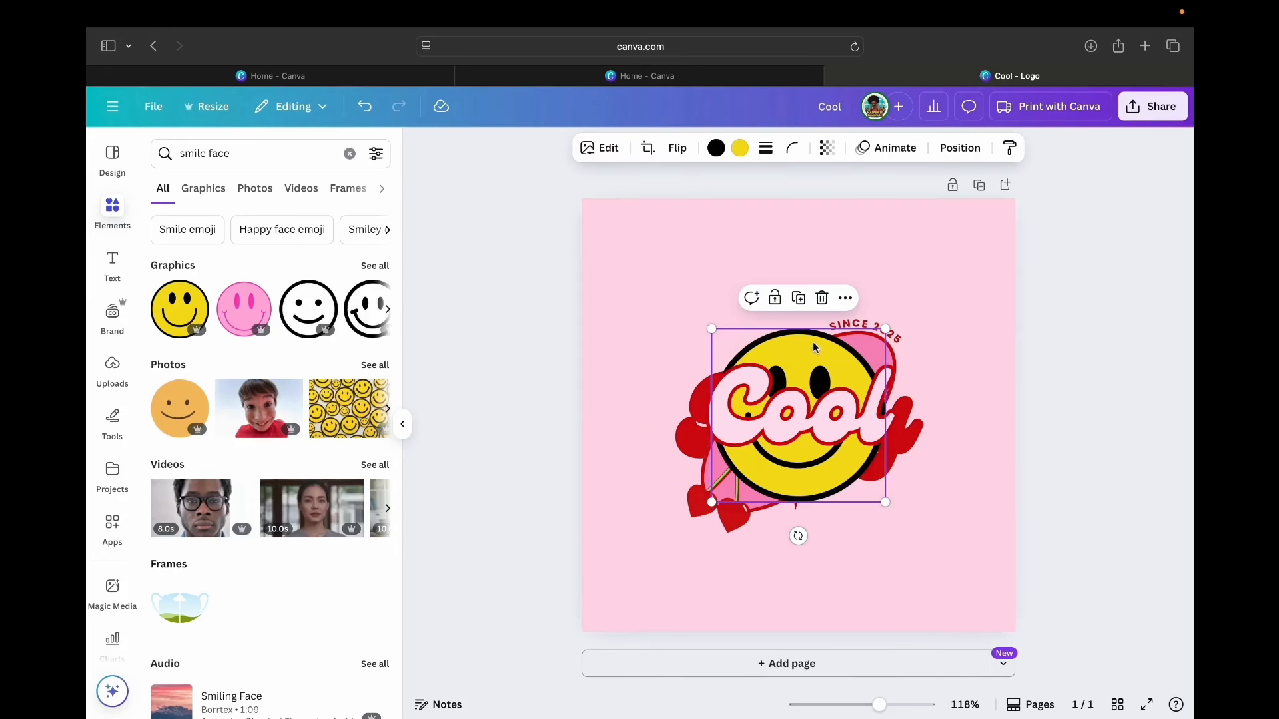
pyautogui.moveTo(813, 342); pyautogui.dragTo(717, 268)
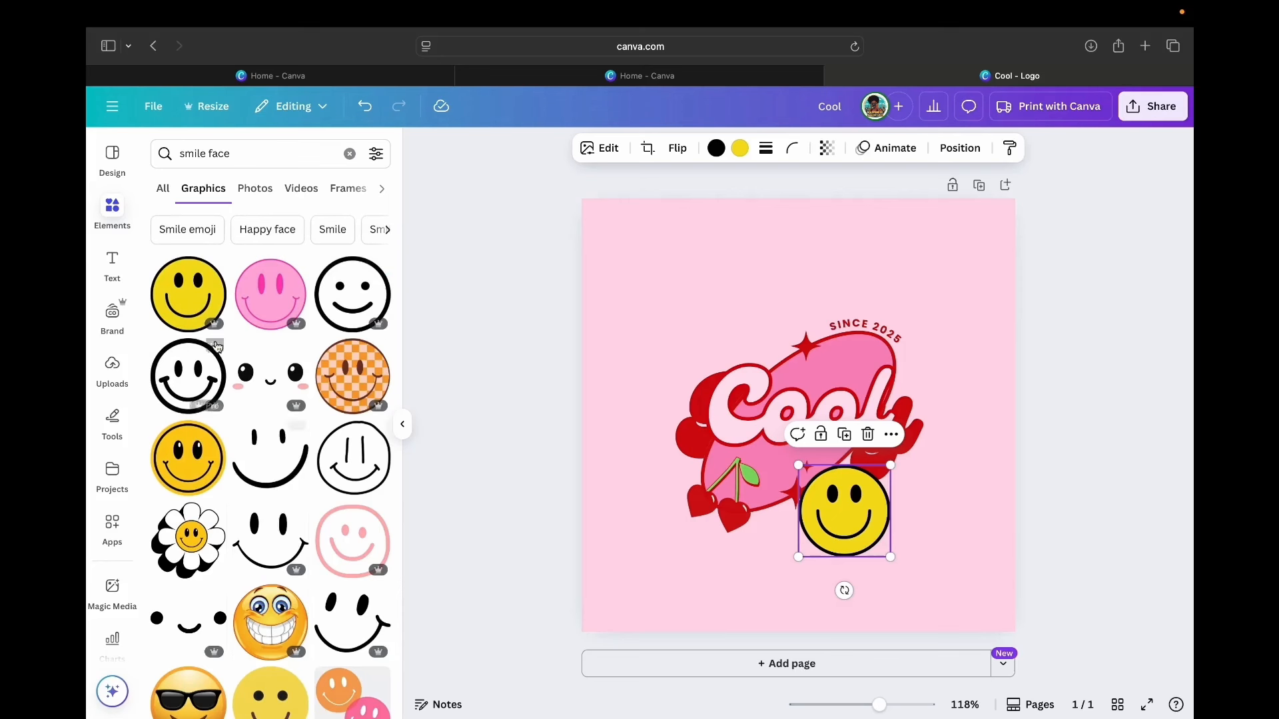
# Delete the yellow smiley graphic below the word Cool from the logo
pyautogui.scroll(-2, 238, 565)
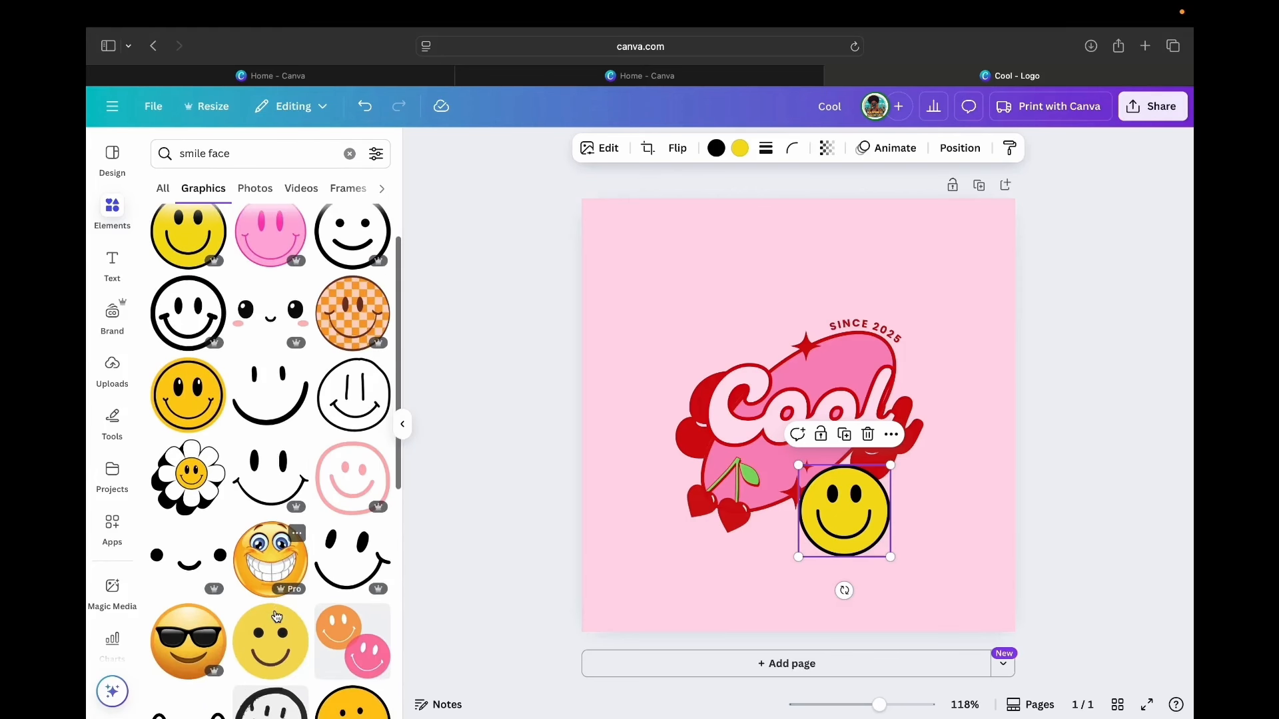
pyautogui.scroll(-3, 253, 580)
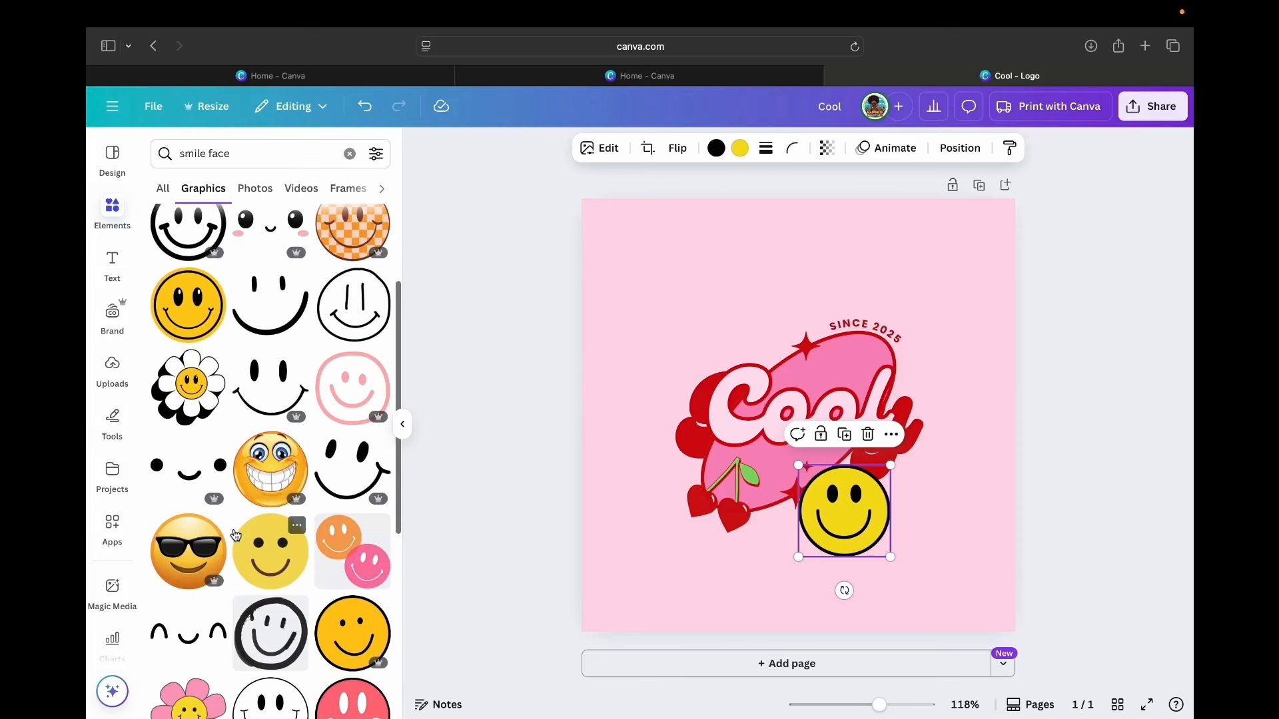
pyautogui.scroll(5, 270, 563)
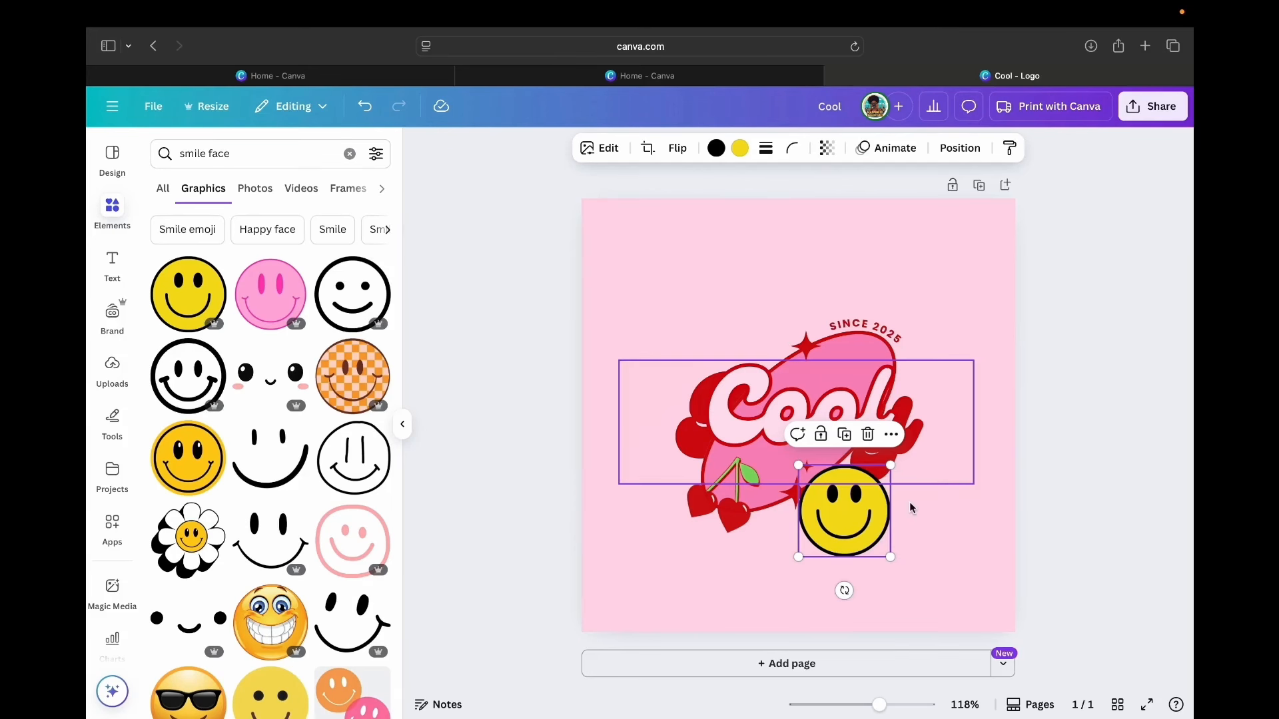
pyautogui.moveTo(891, 557); pyautogui.dragTo(843, 506)
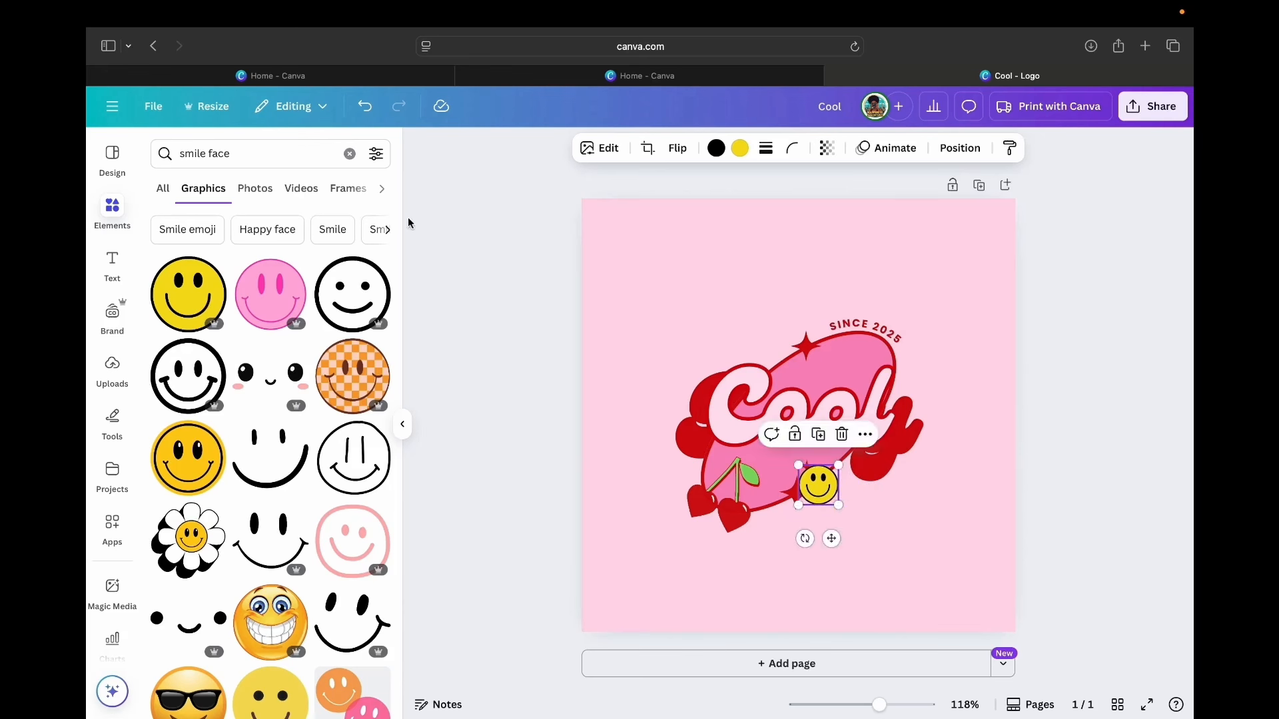
pyautogui.click(842, 434)
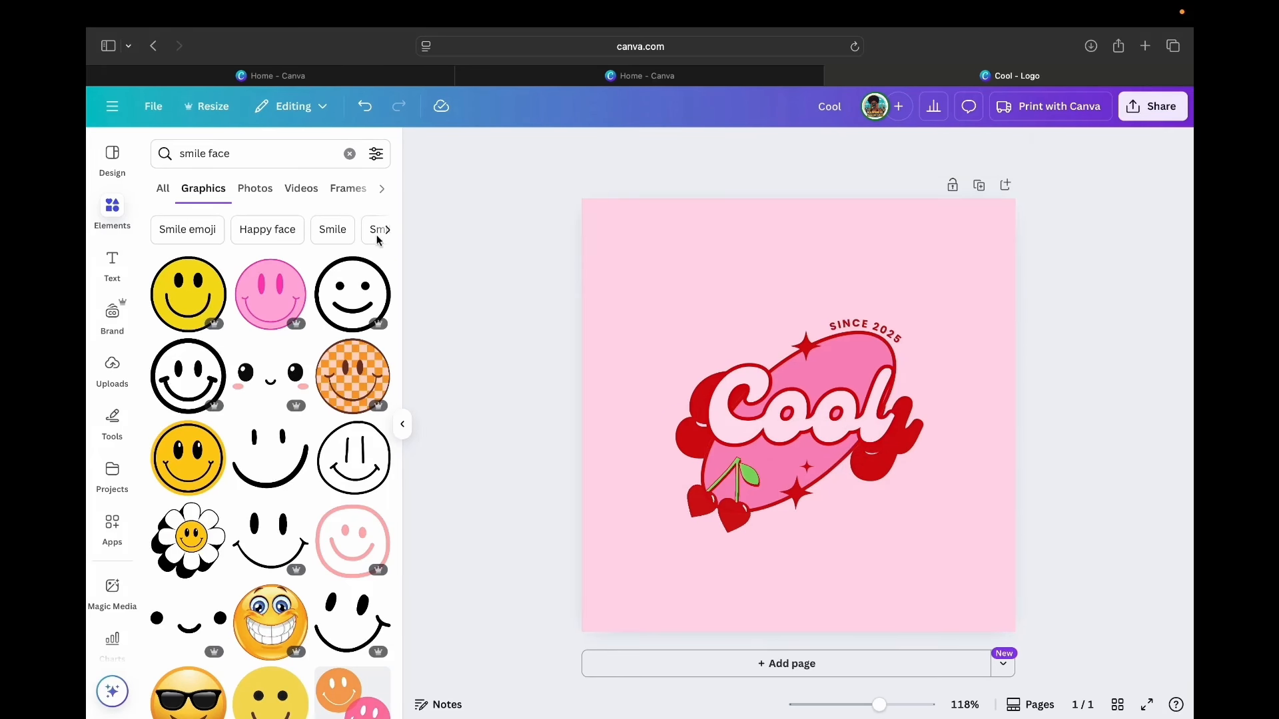
# Search the elements for "peach" and limit the results to graphics
pyautogui.click(349, 153)
pyautogui.write('peach')
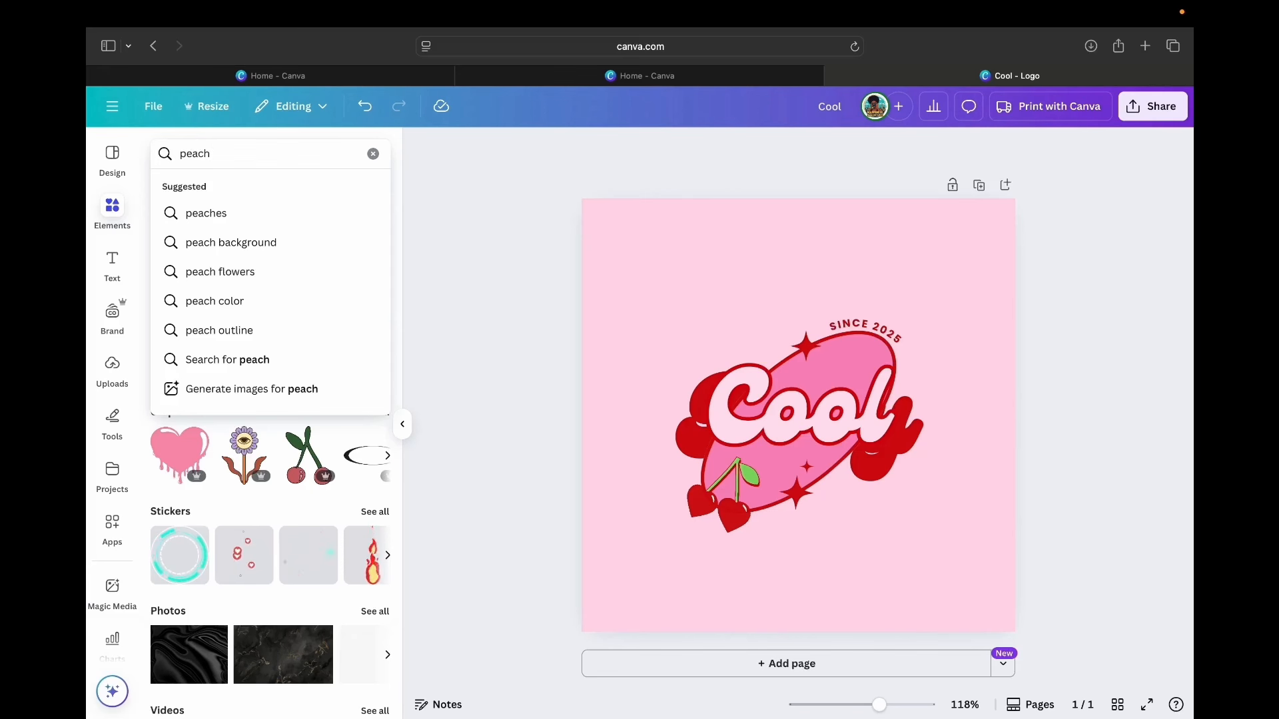
pyautogui.press('Return')
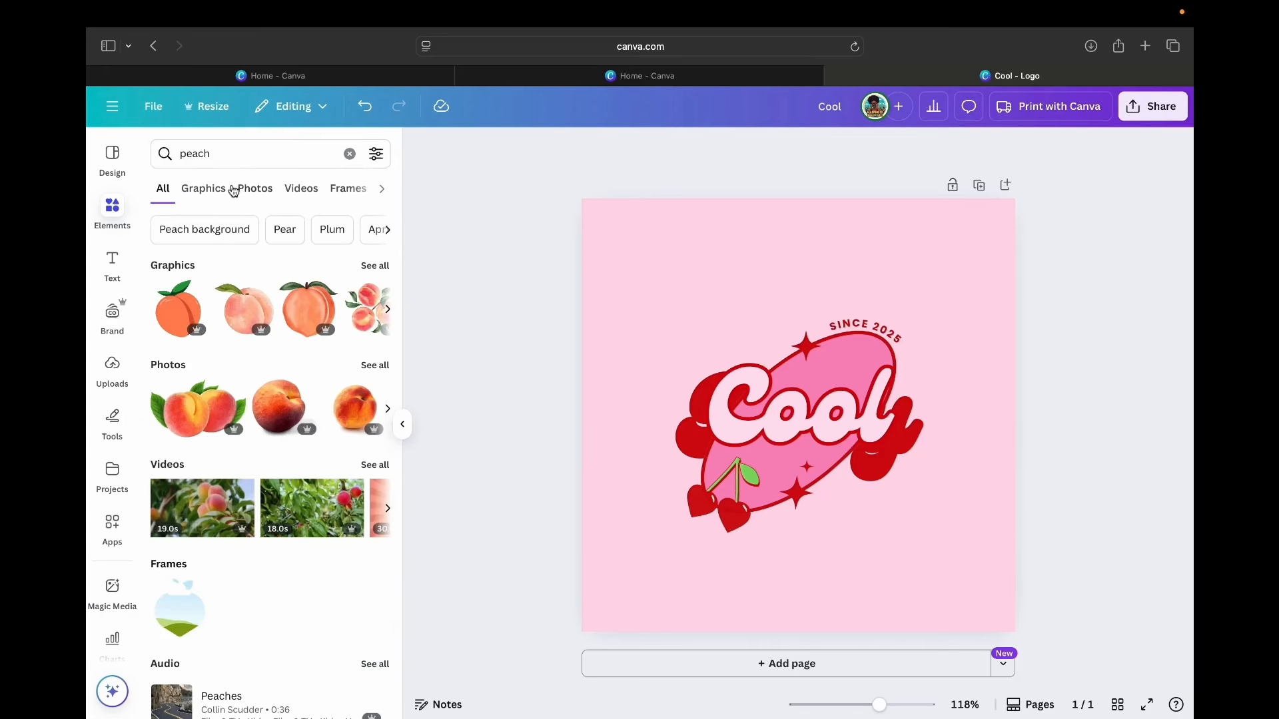
pyautogui.click(208, 191)
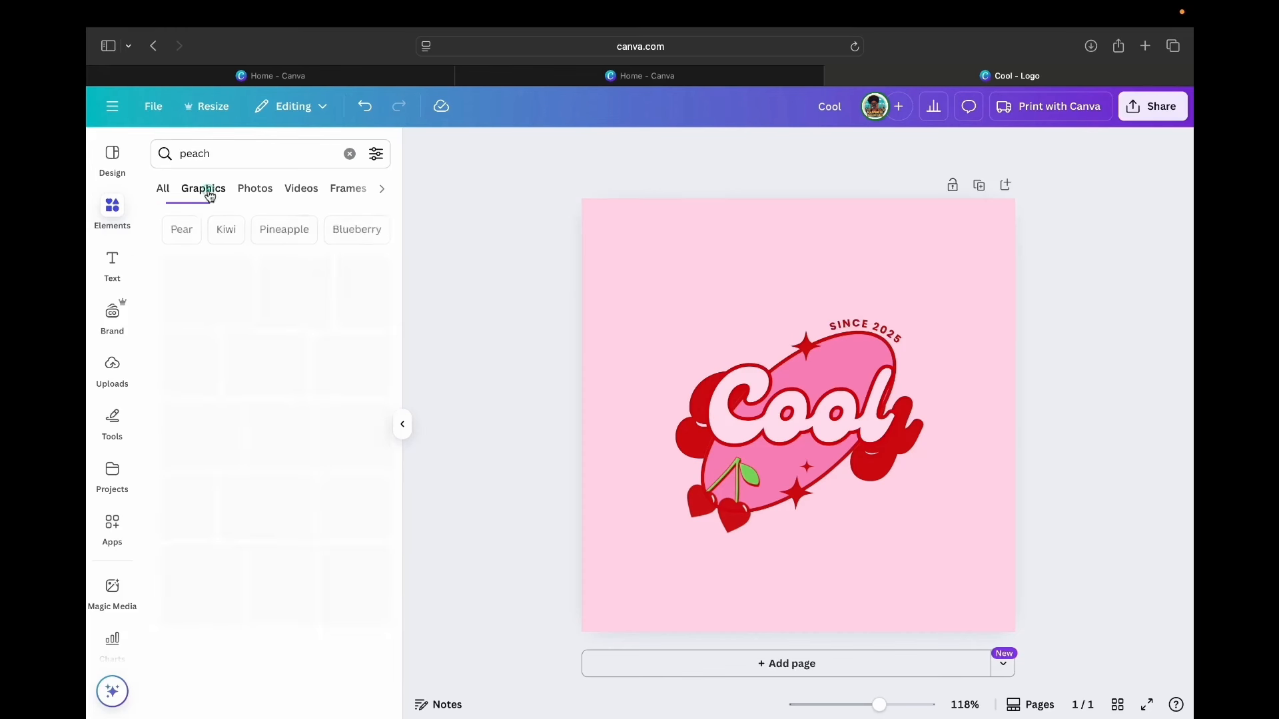
# Search the elements for "cherry", add the dark red cherry pair graphic, and move it to the empty area below the logo
pyautogui.click(348, 155)
pyautogui.write('cherry')
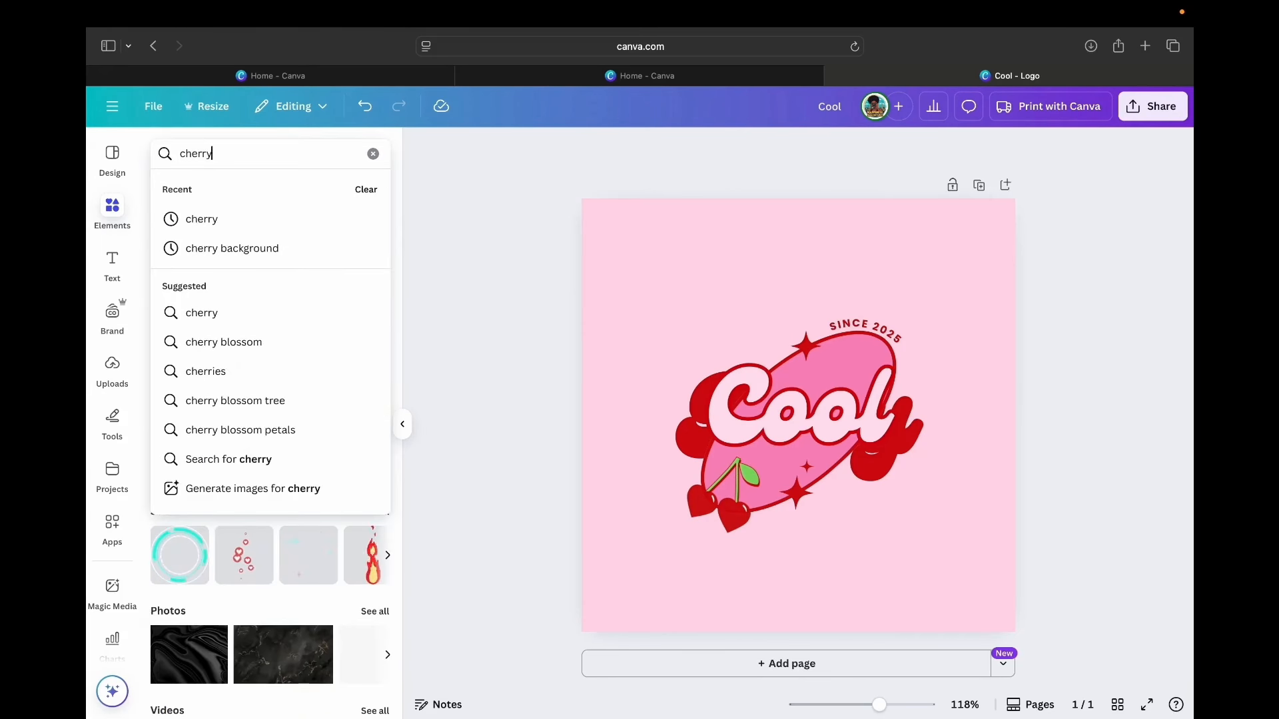
pyautogui.click(225, 226)
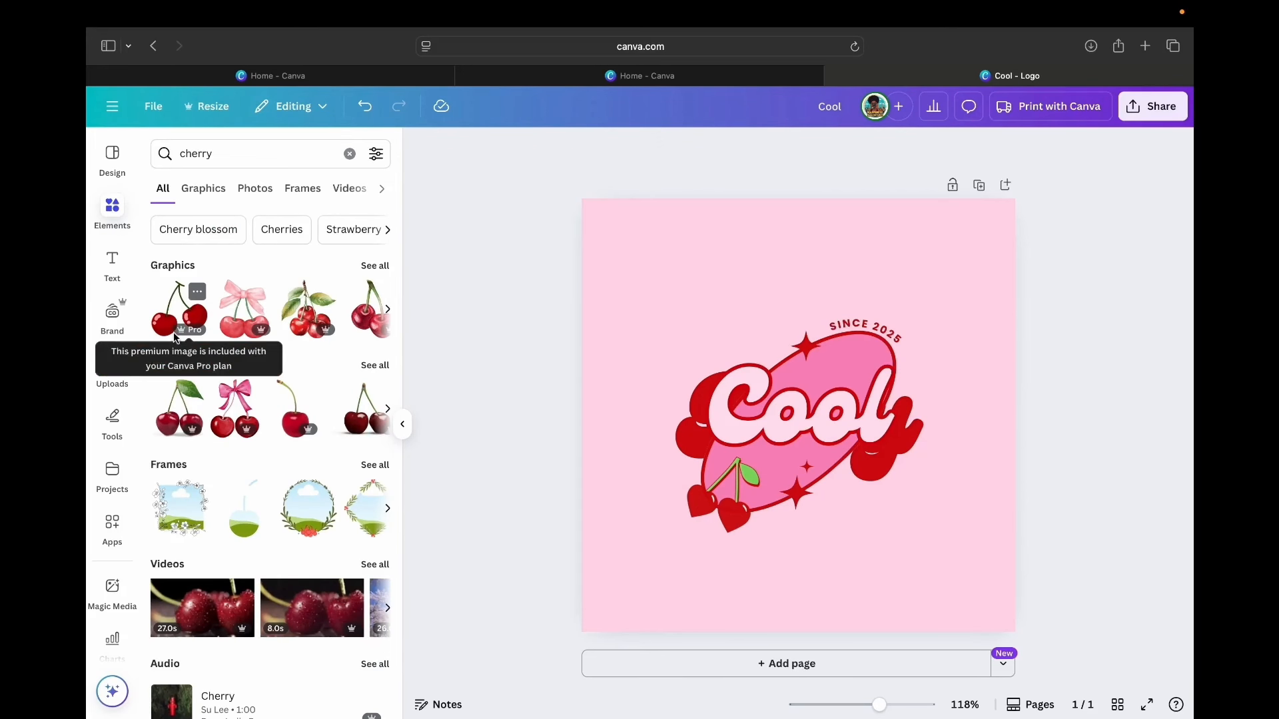
pyautogui.click(175, 330)
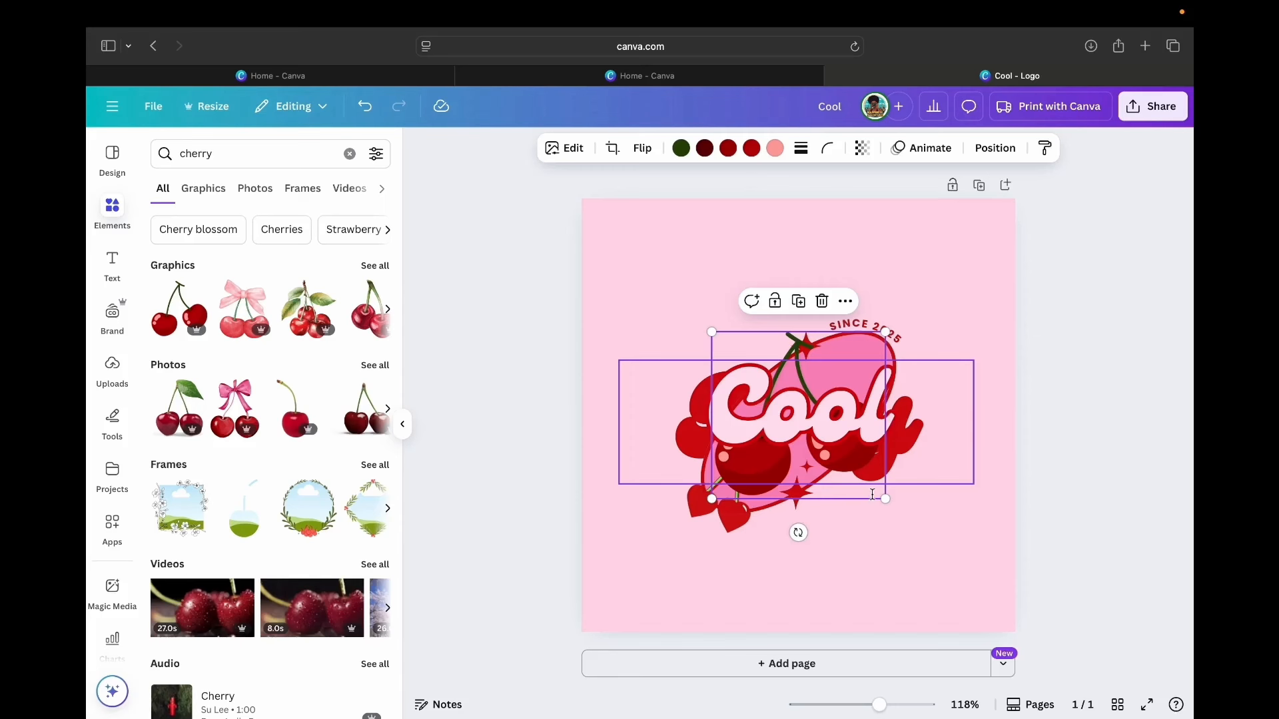
pyautogui.moveTo(871, 494); pyautogui.dragTo(975, 600)
# Delete the heart-shaped cherries and put the new cherry pair, scaled down, in their place at the oval's lower end
pyautogui.click(722, 501)
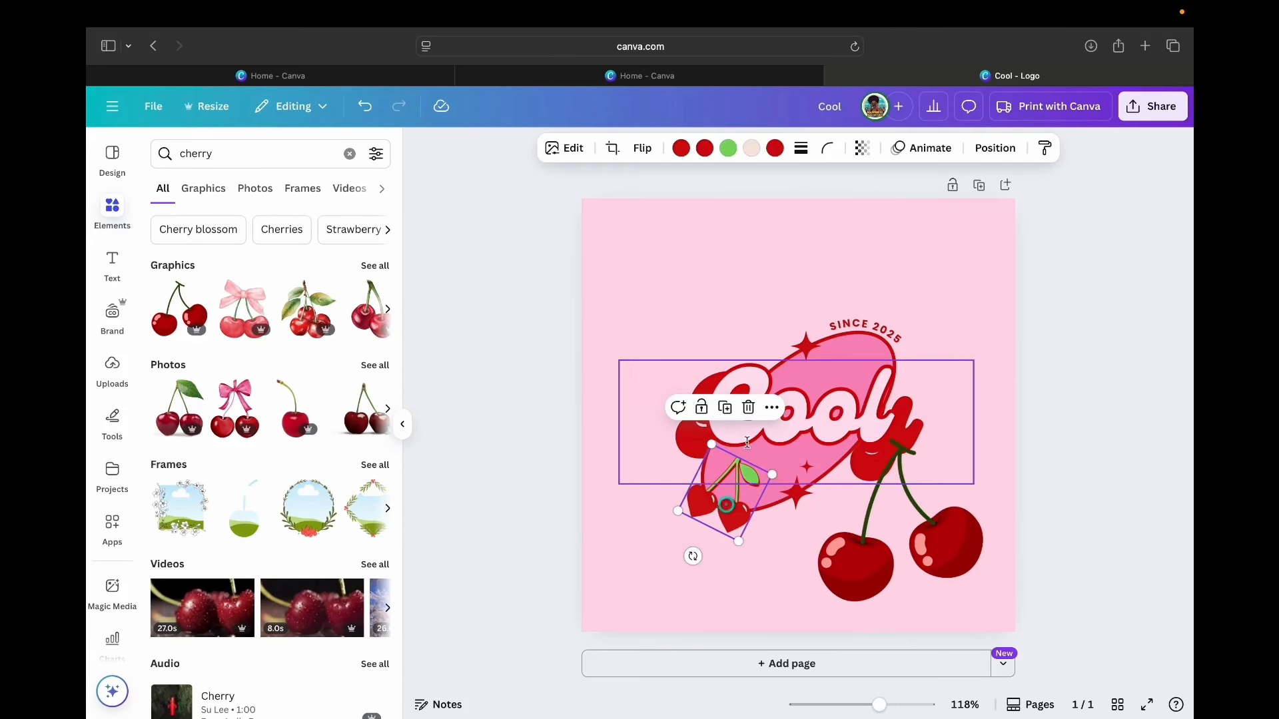
pyautogui.click(751, 408)
pyautogui.click(917, 543)
pyautogui.moveTo(989, 439); pyautogui.dragTo(708, 551)
pyautogui.click(730, 505)
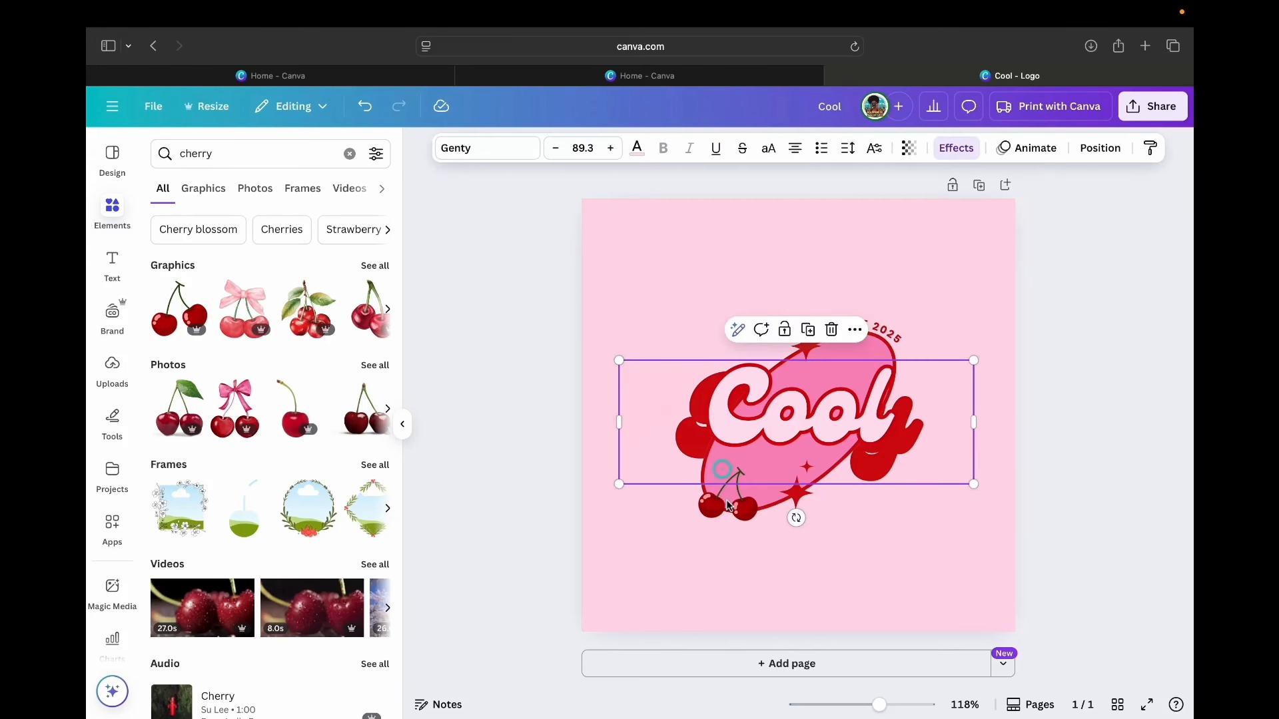
pyautogui.moveTo(736, 523); pyautogui.dragTo(724, 538)
pyautogui.click(864, 548)
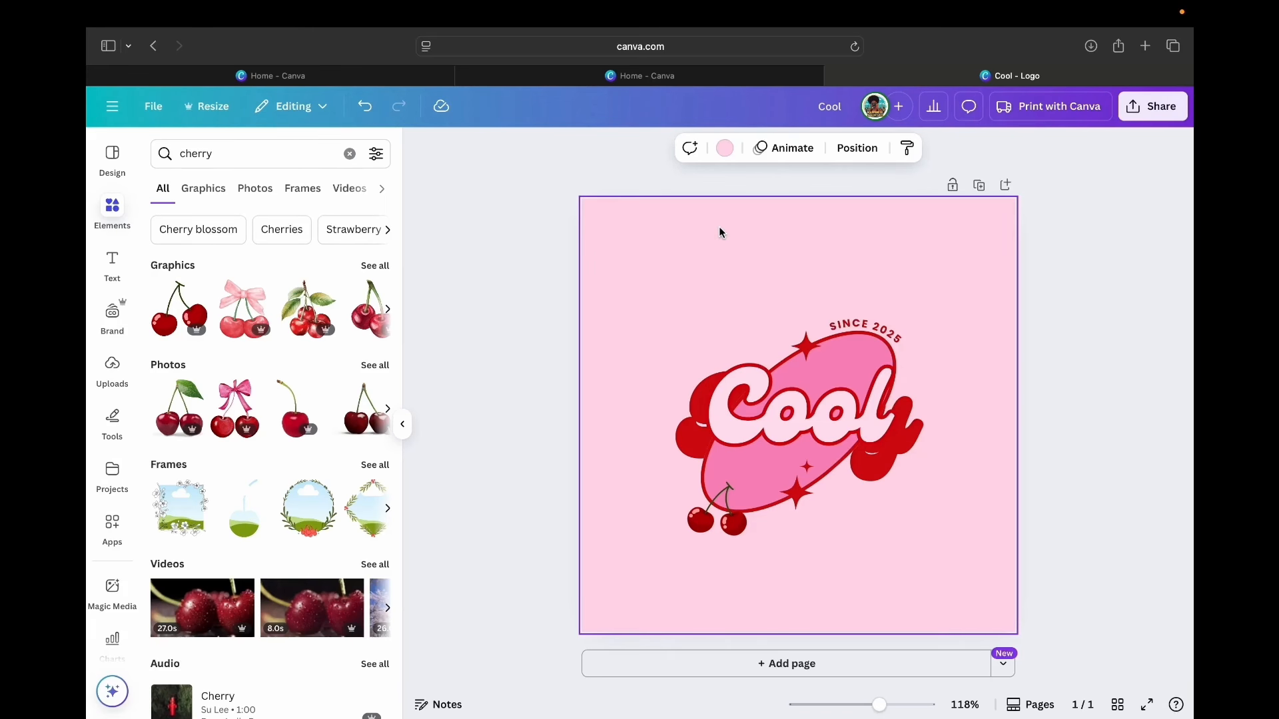
# Duplicate the logo page and set the first page's background colour to white
pyautogui.click(976, 187)
pyautogui.scroll(5, 936, 350)
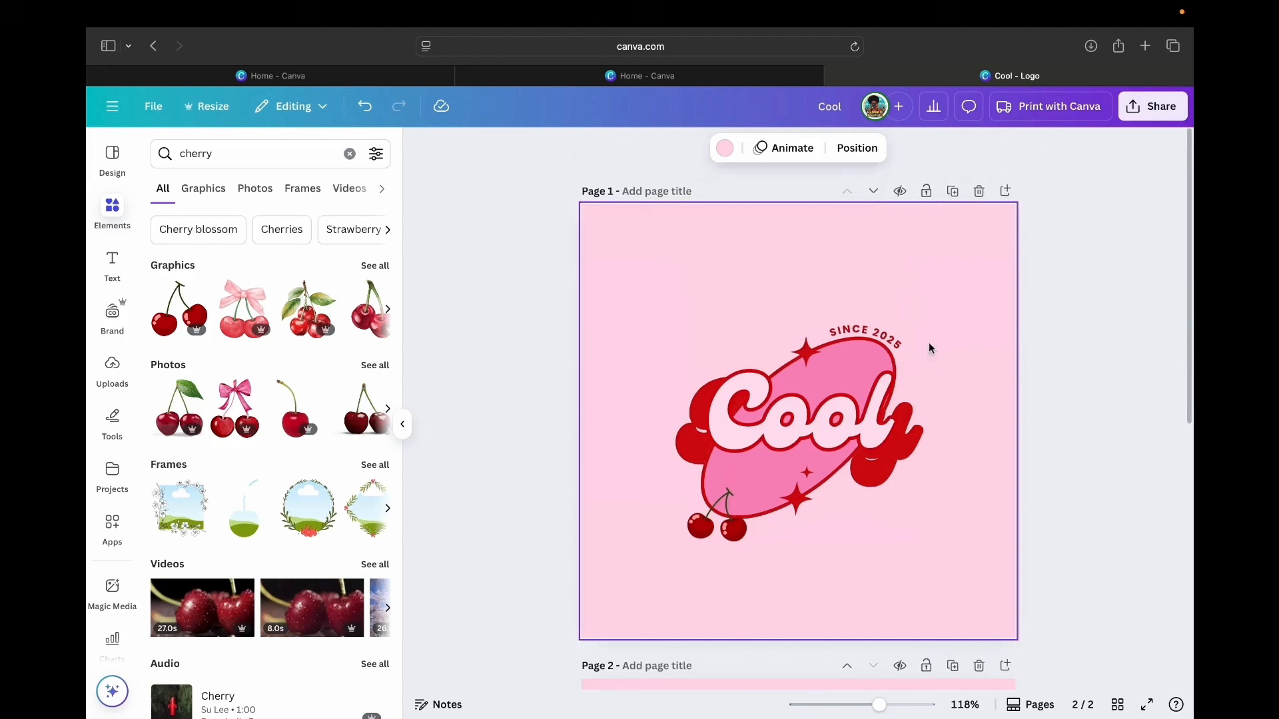
pyautogui.click(871, 265)
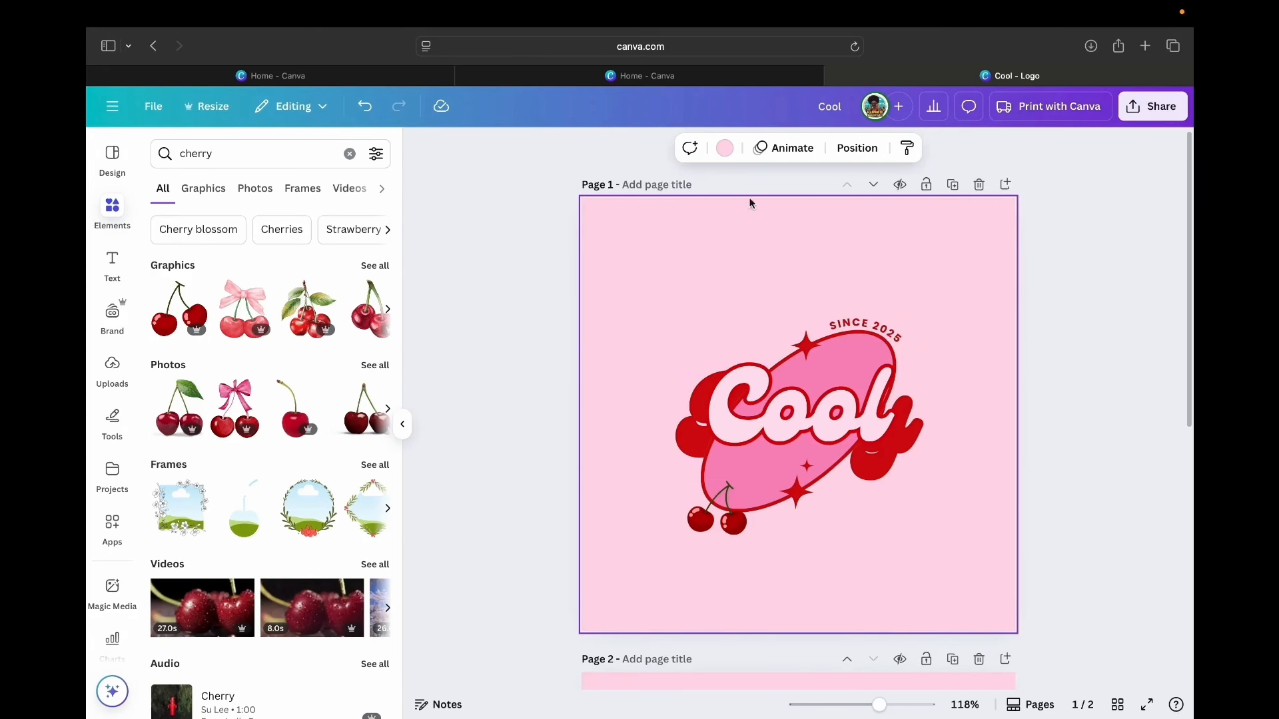
pyautogui.click(723, 148)
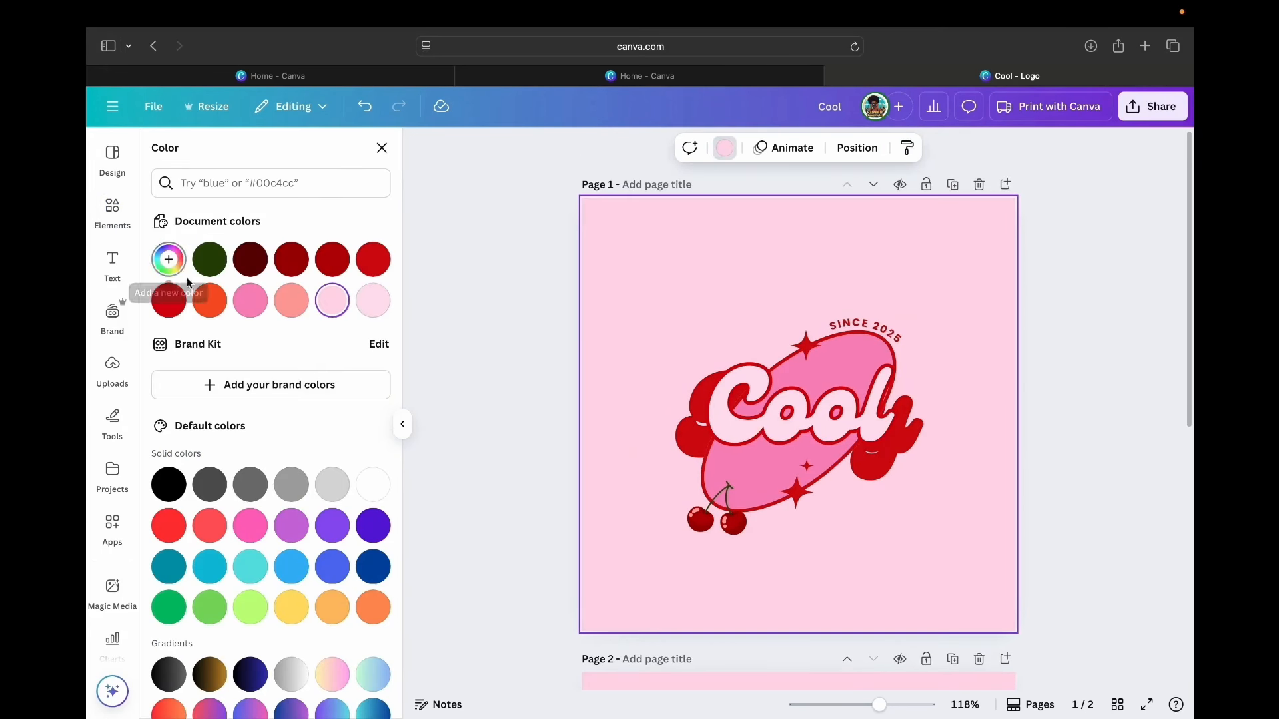
pyautogui.click(169, 259)
pyautogui.moveTo(191, 335); pyautogui.dragTo(138, 335)
pyautogui.click(721, 222)
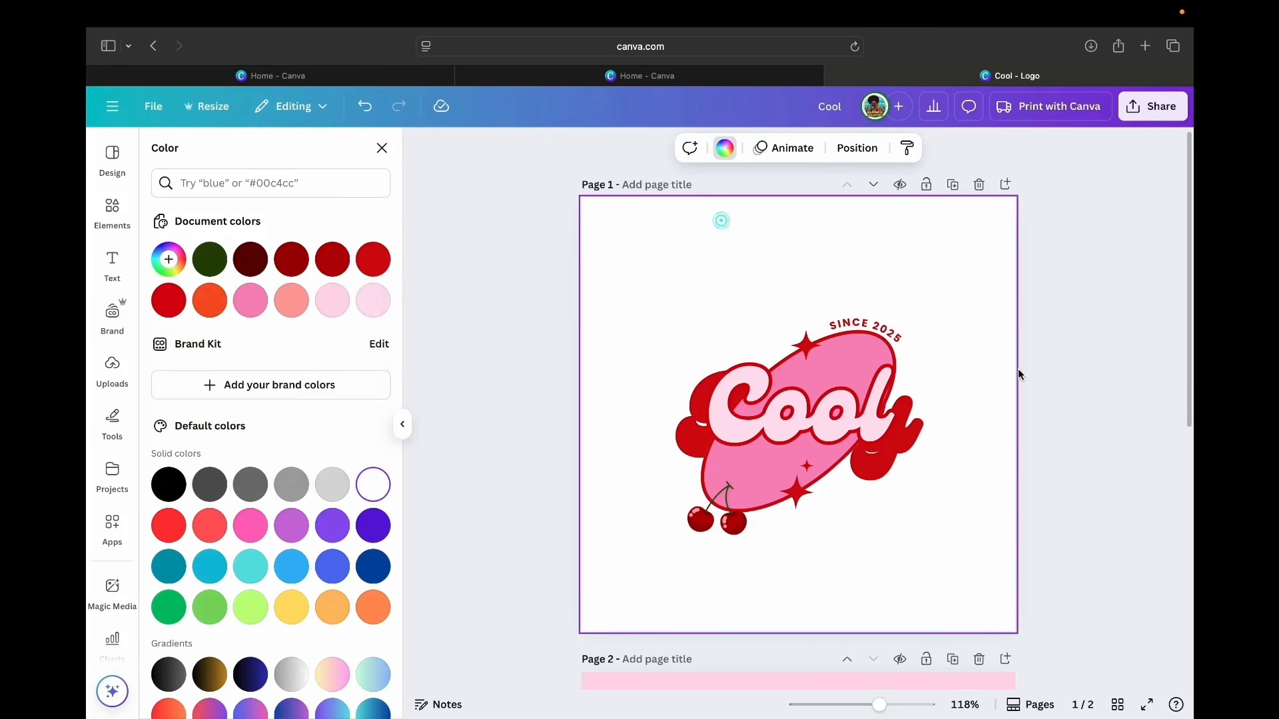
# Set the second page's background colour to black
pyautogui.scroll(-7, 1018, 369)
pyautogui.click(907, 243)
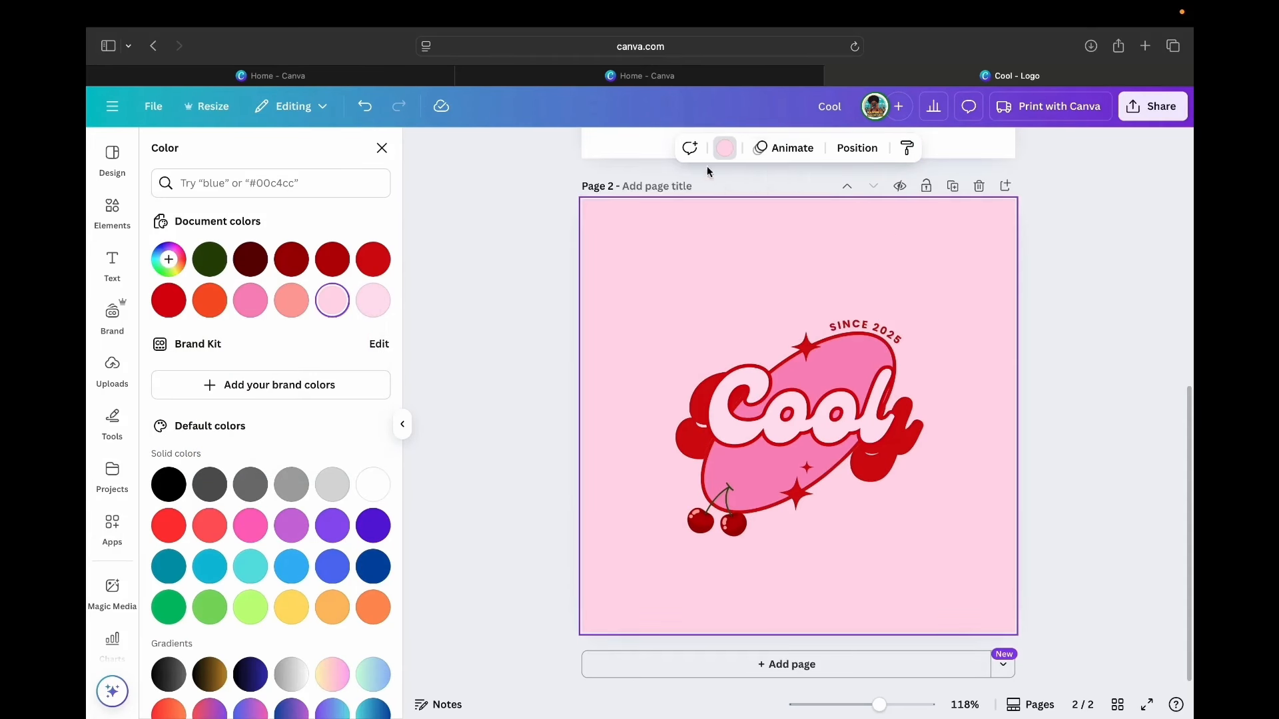
pyautogui.click(169, 484)
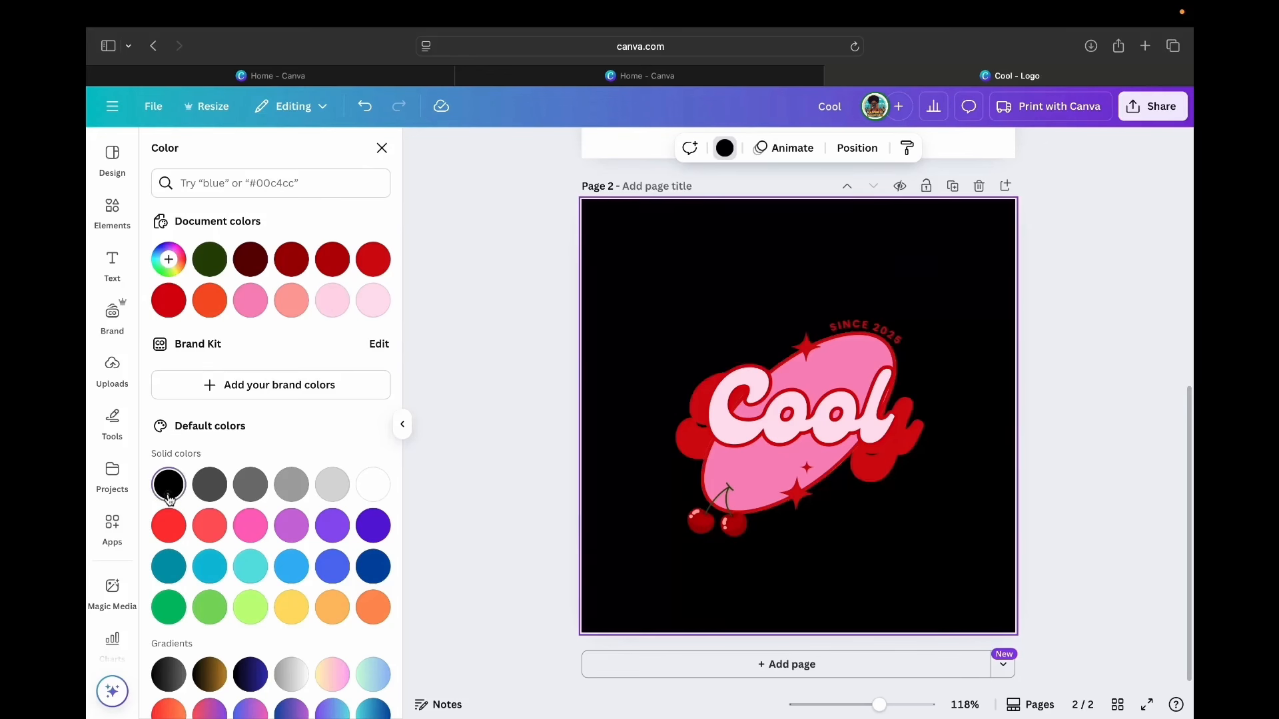
pyautogui.click(1108, 373)
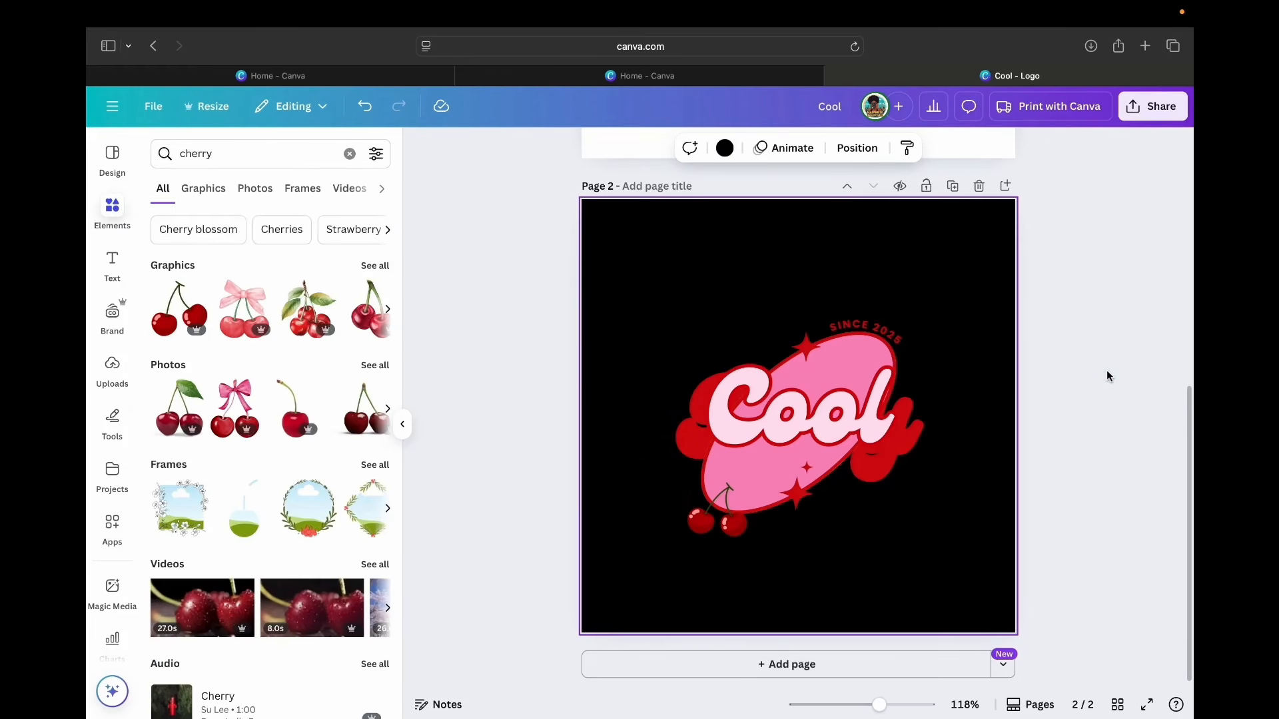
# Download pages 1–2 as PNG with a transparent background at 500 × 500 px, allowing downloads from canva.com
pyautogui.click(1156, 103)
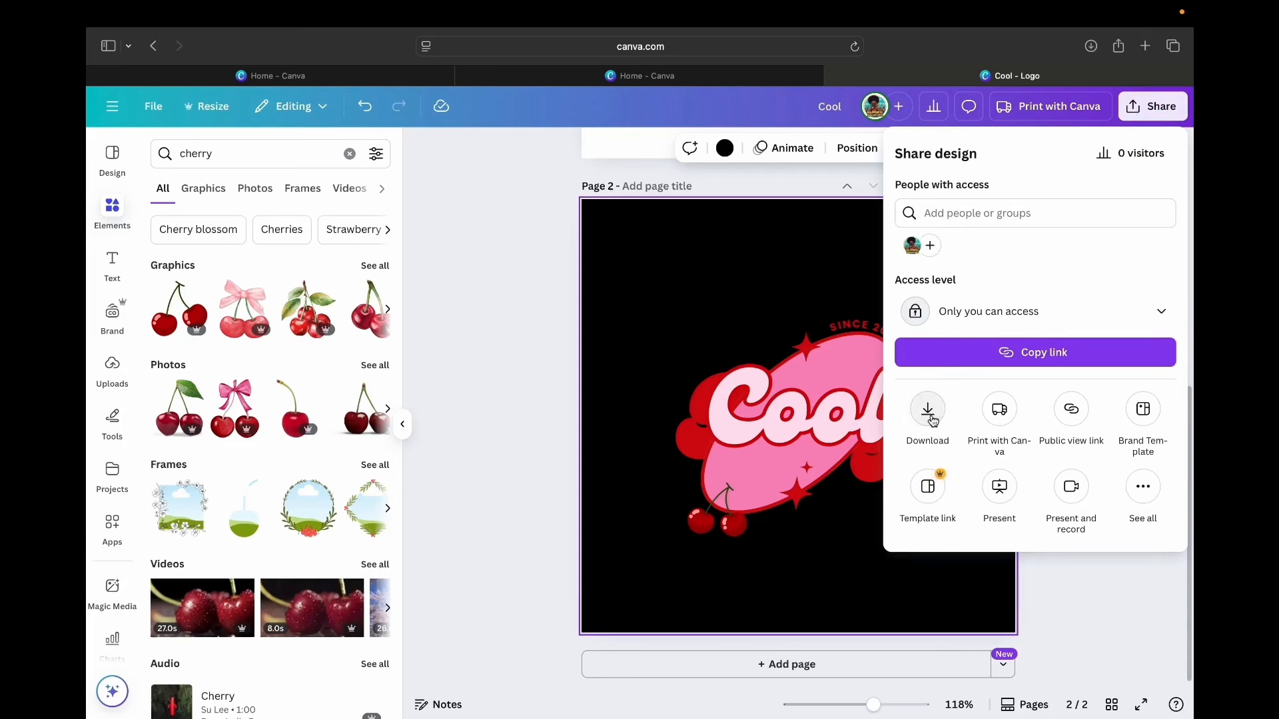
pyautogui.click(931, 424)
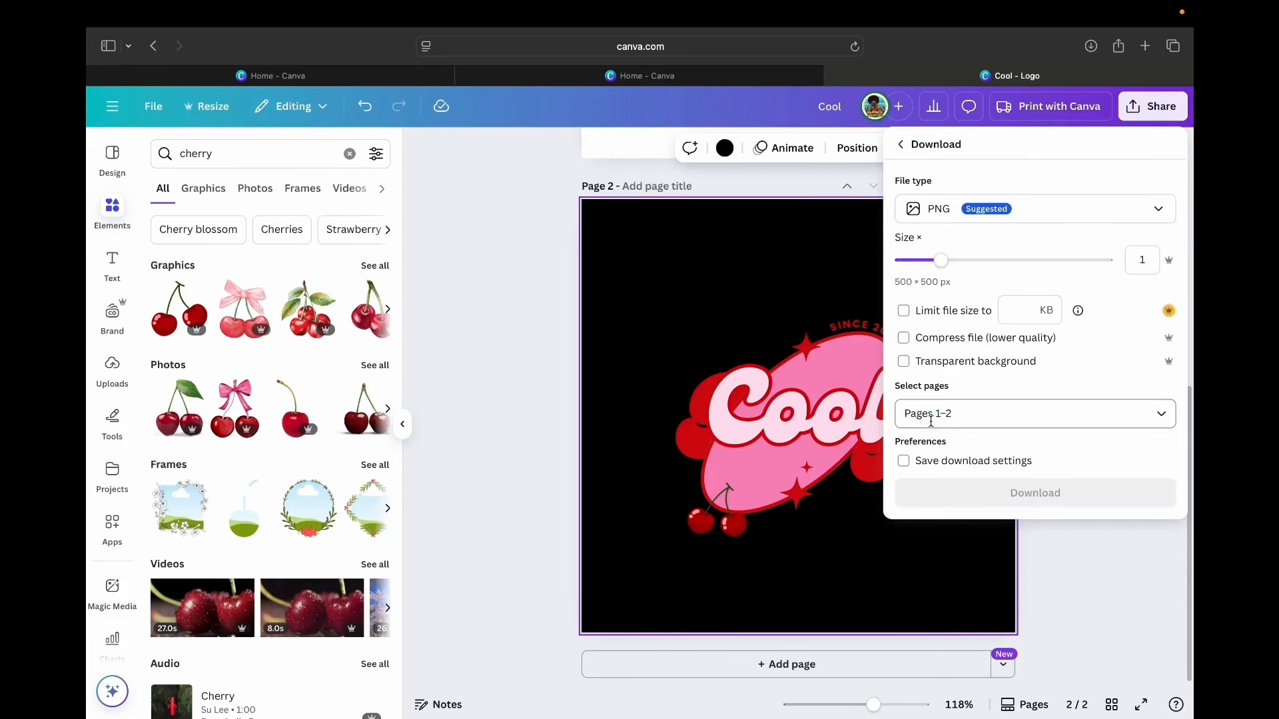
pyautogui.click(906, 361)
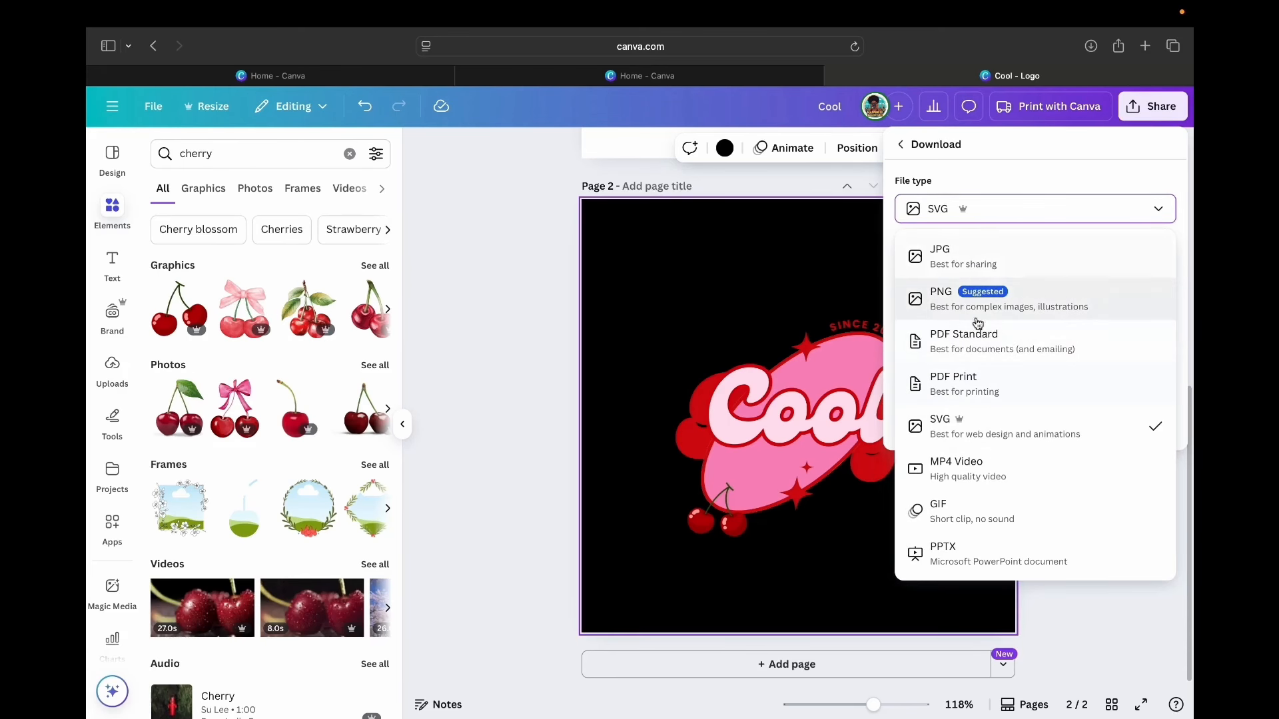
pyautogui.click(977, 311)
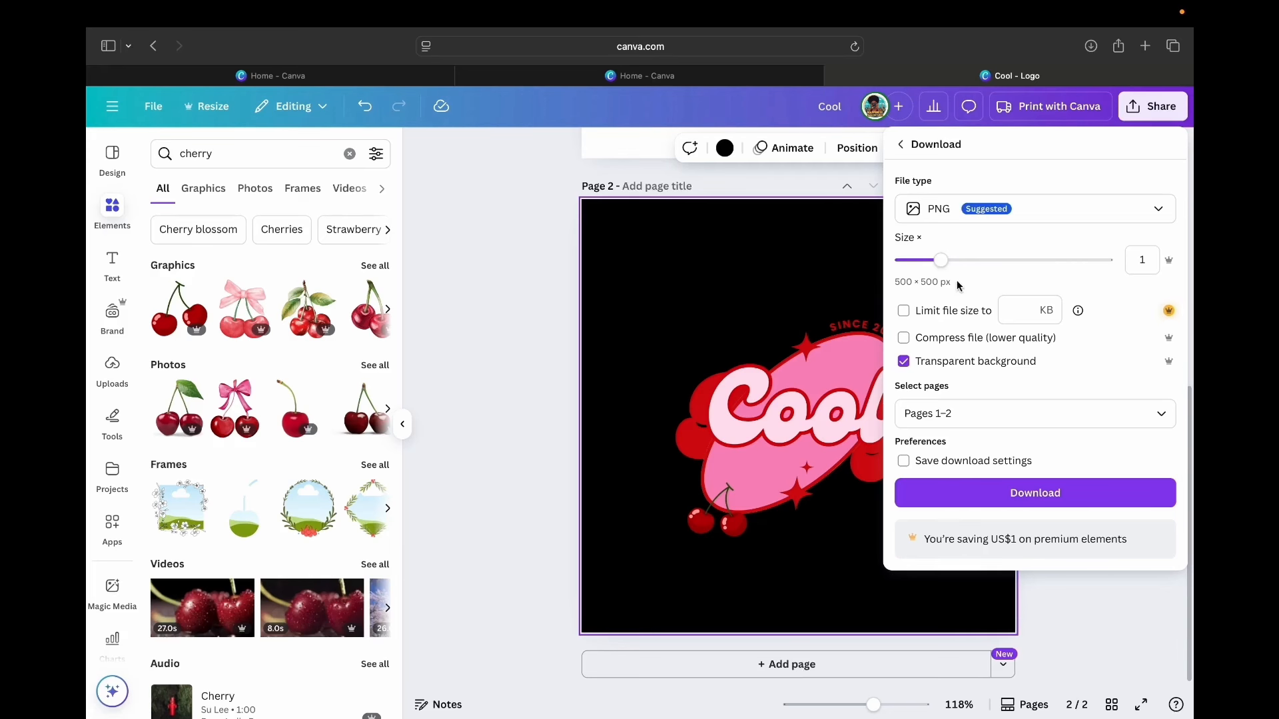
pyautogui.click(976, 499)
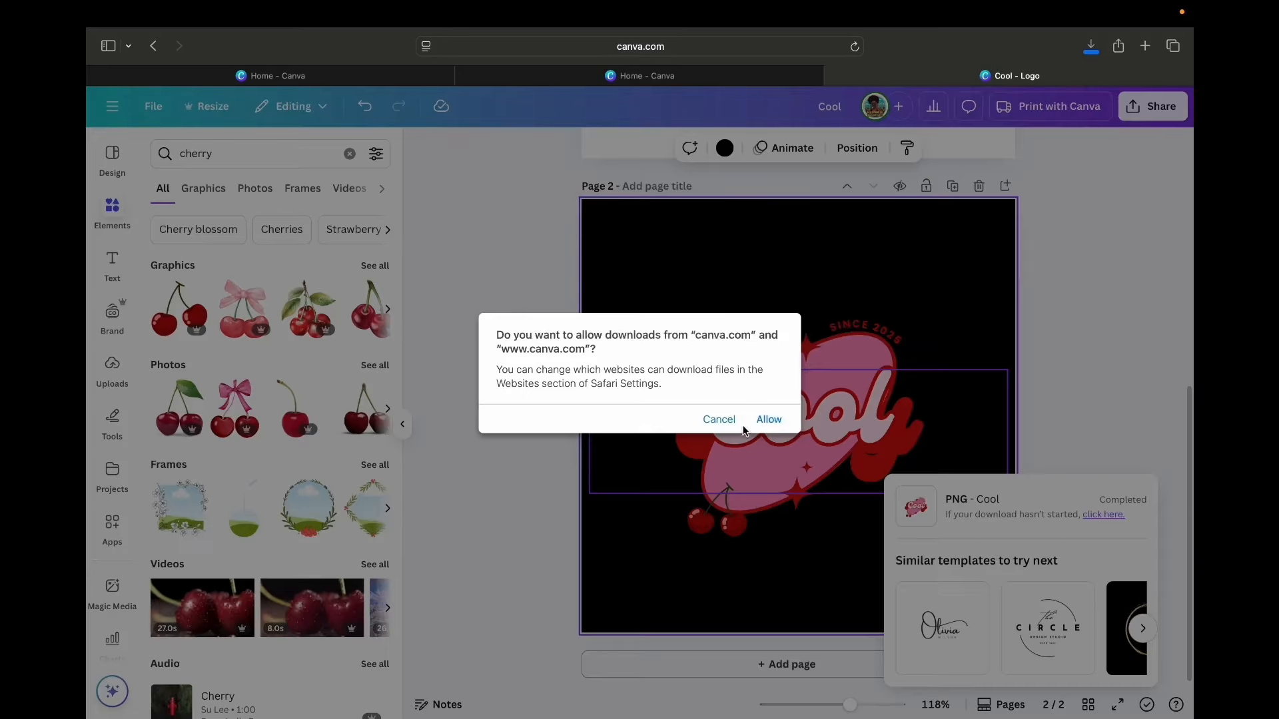
pyautogui.click(752, 421)
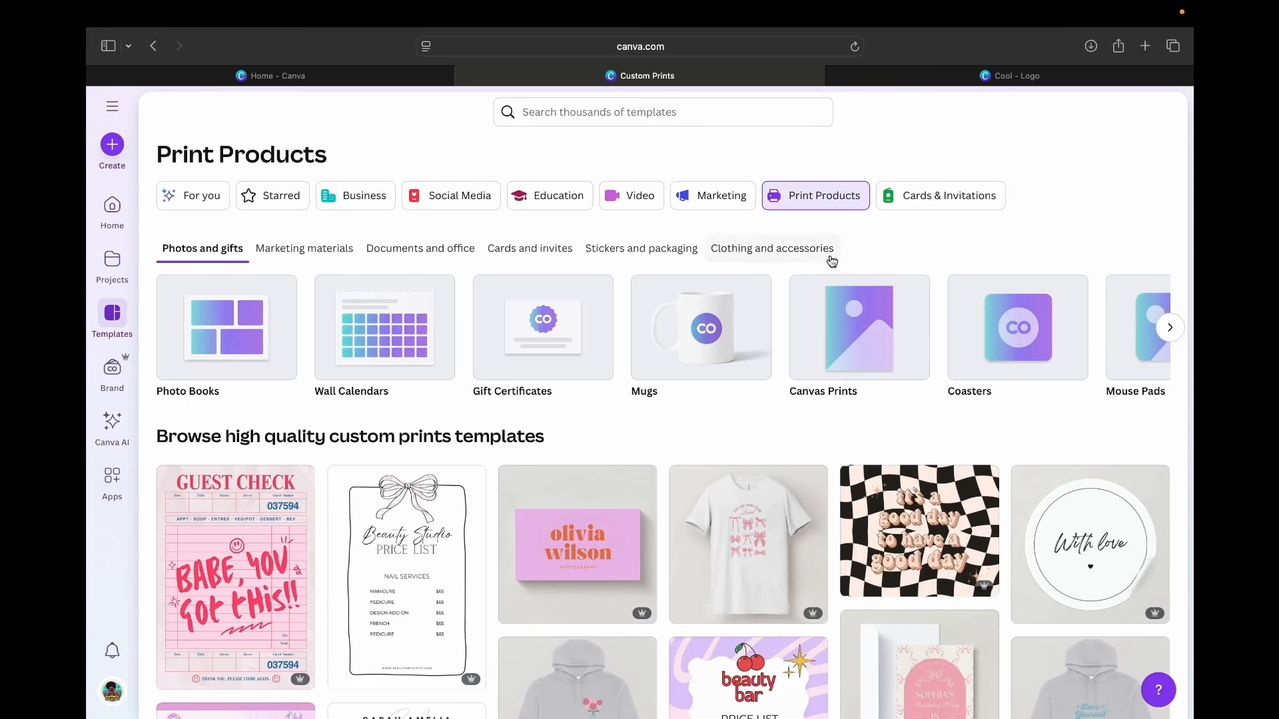
# Open the Print Products template category and browse its photo and gift products and custom print templates
pyautogui.click(114, 330)
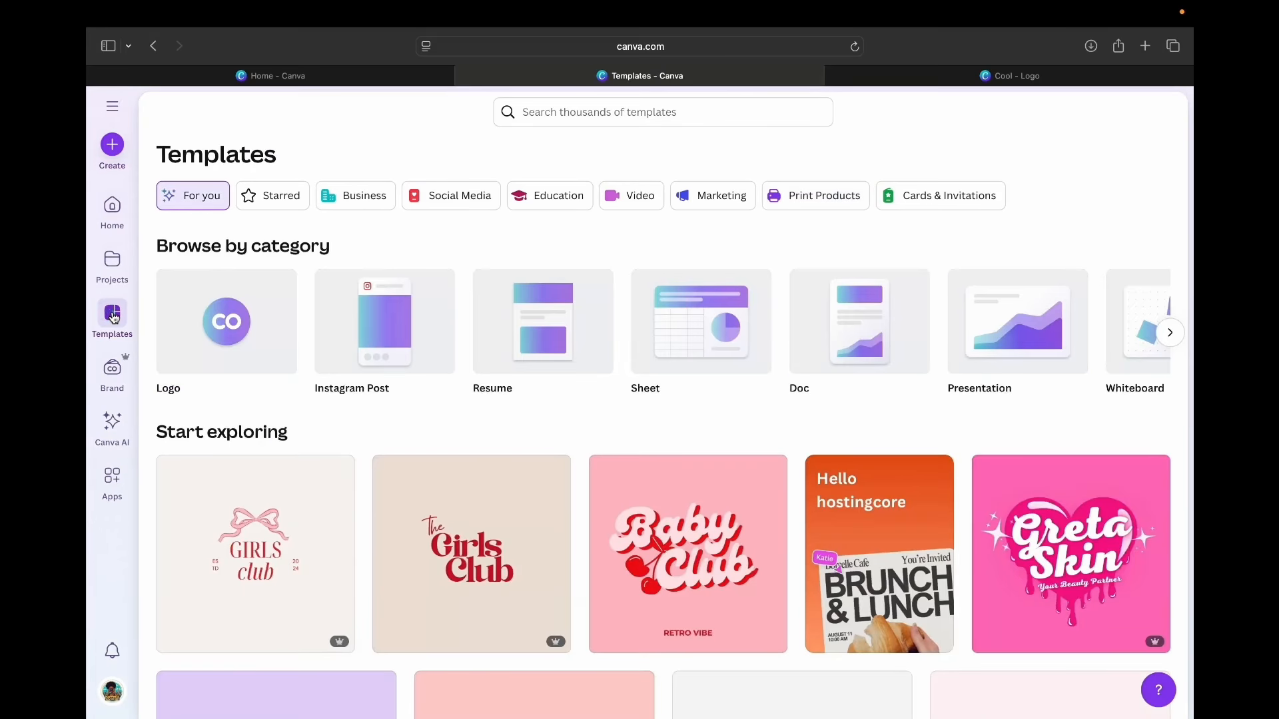
pyautogui.click(819, 195)
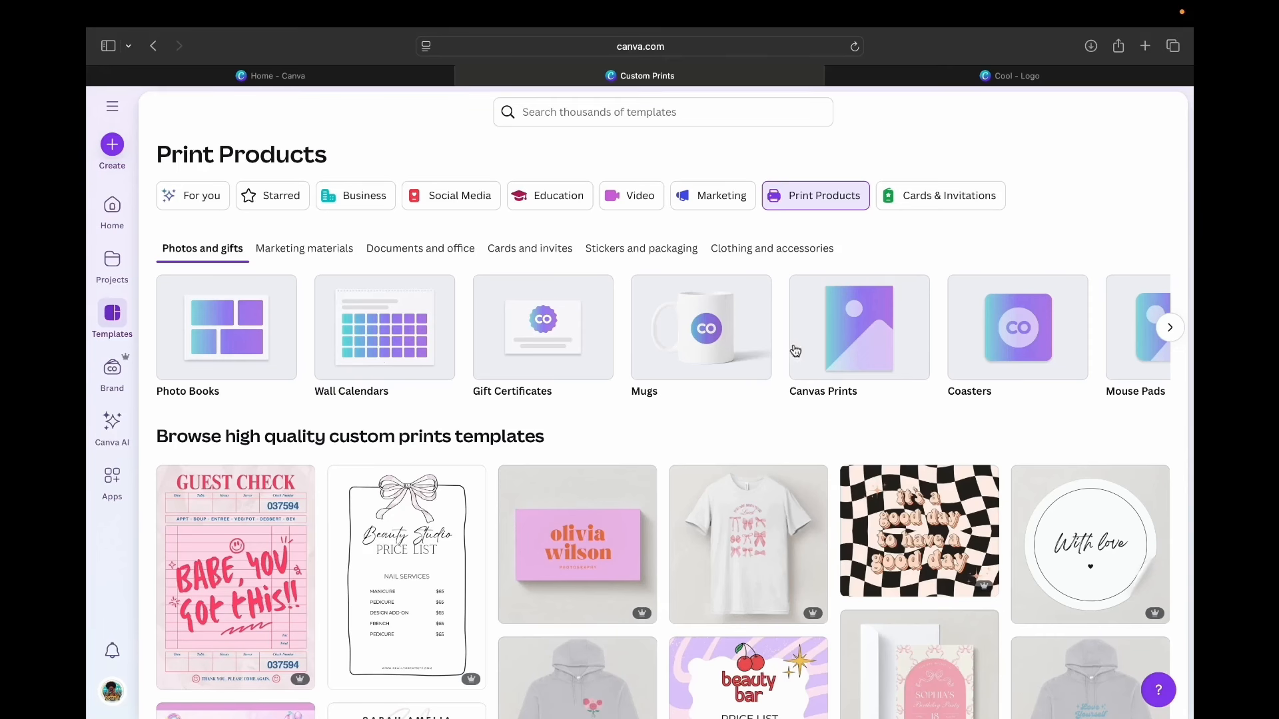
pyautogui.click(1169, 328)
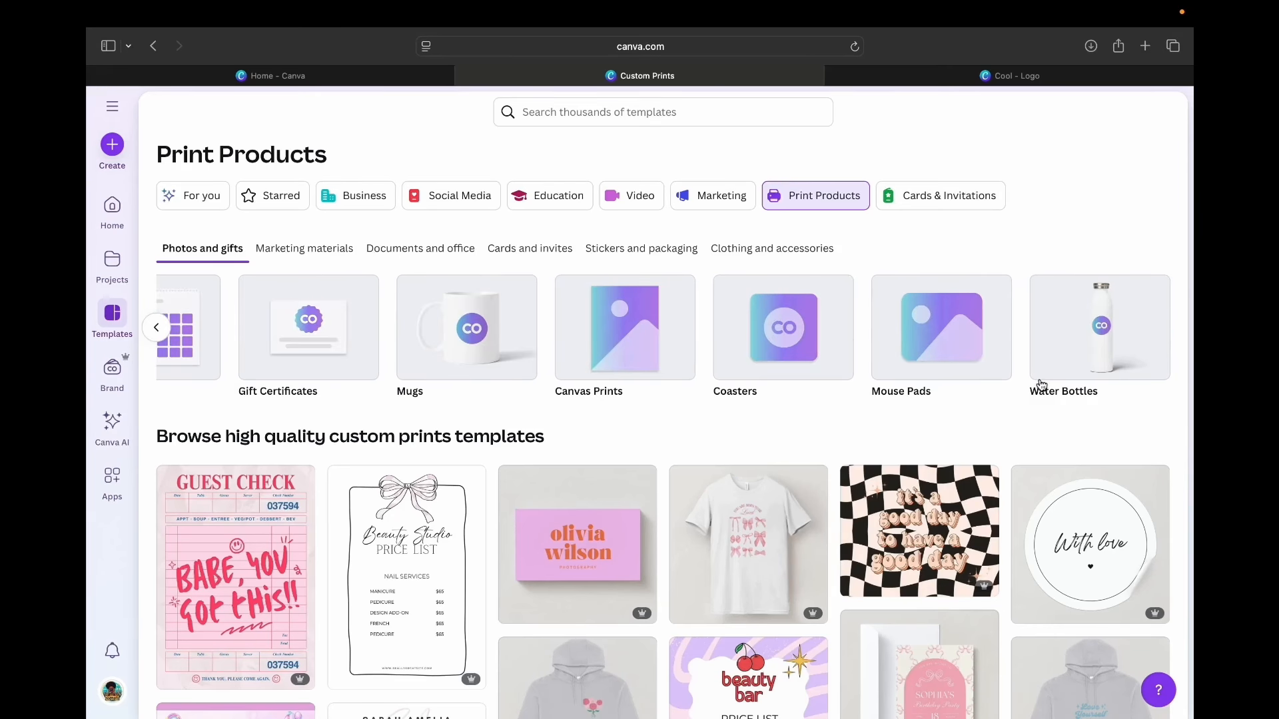
pyautogui.scroll(-5, 1041, 385)
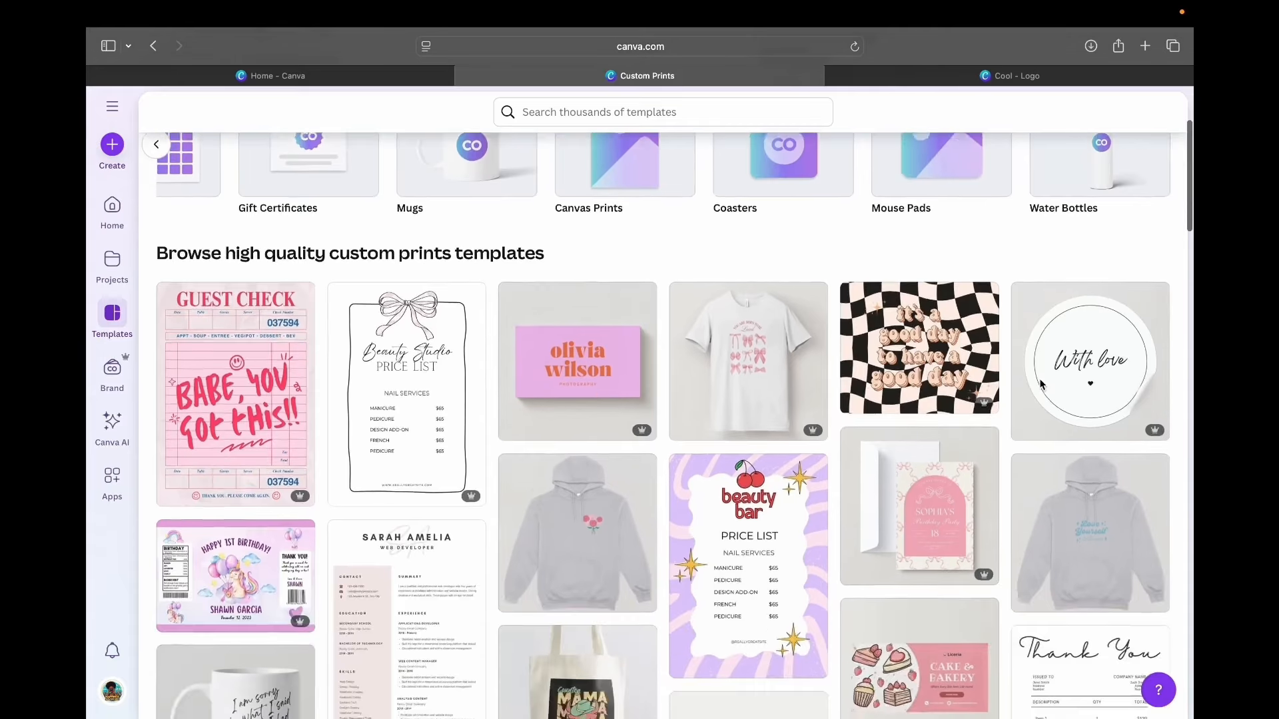
pyautogui.scroll(5, 1041, 385)
pyautogui.scroll(-3, 663, 315)
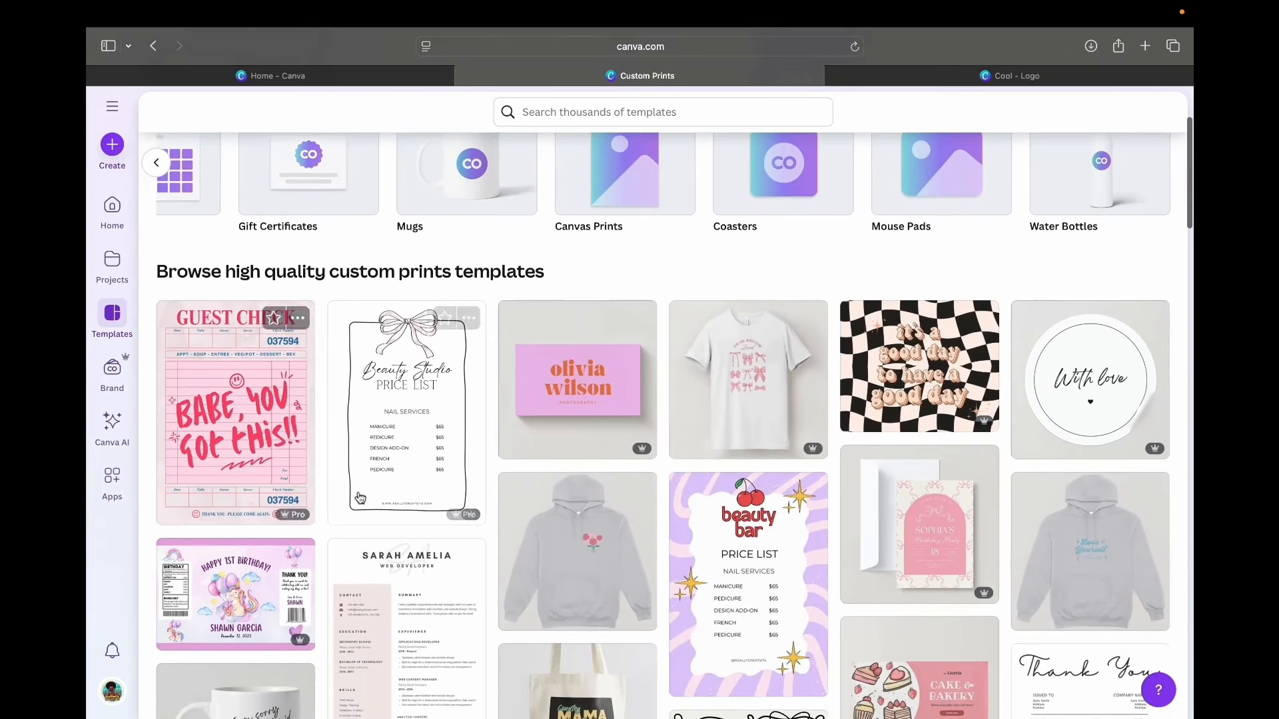
# Open the Pink and Cream Coquette Aesthetic Watercolor Ribbon Bows Feminine T-Shirt template and examine its preview and print options
pyautogui.click(744, 413)
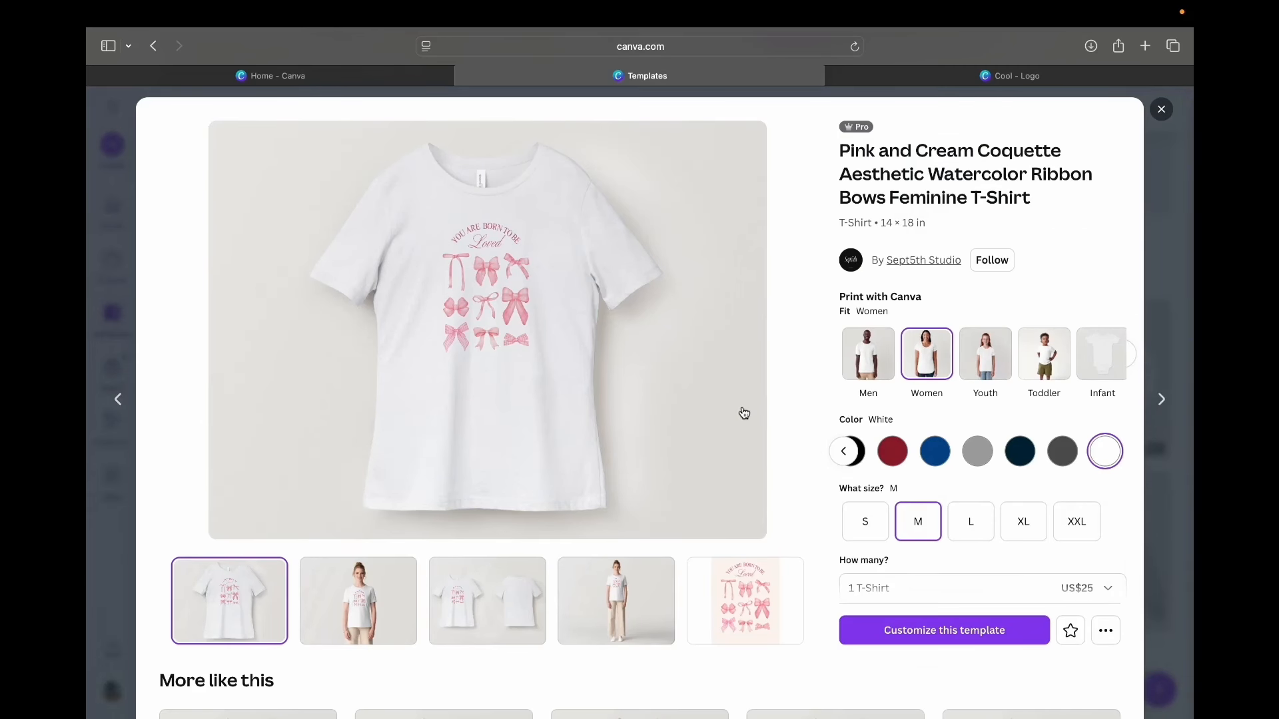
pyautogui.scroll(-7, 744, 413)
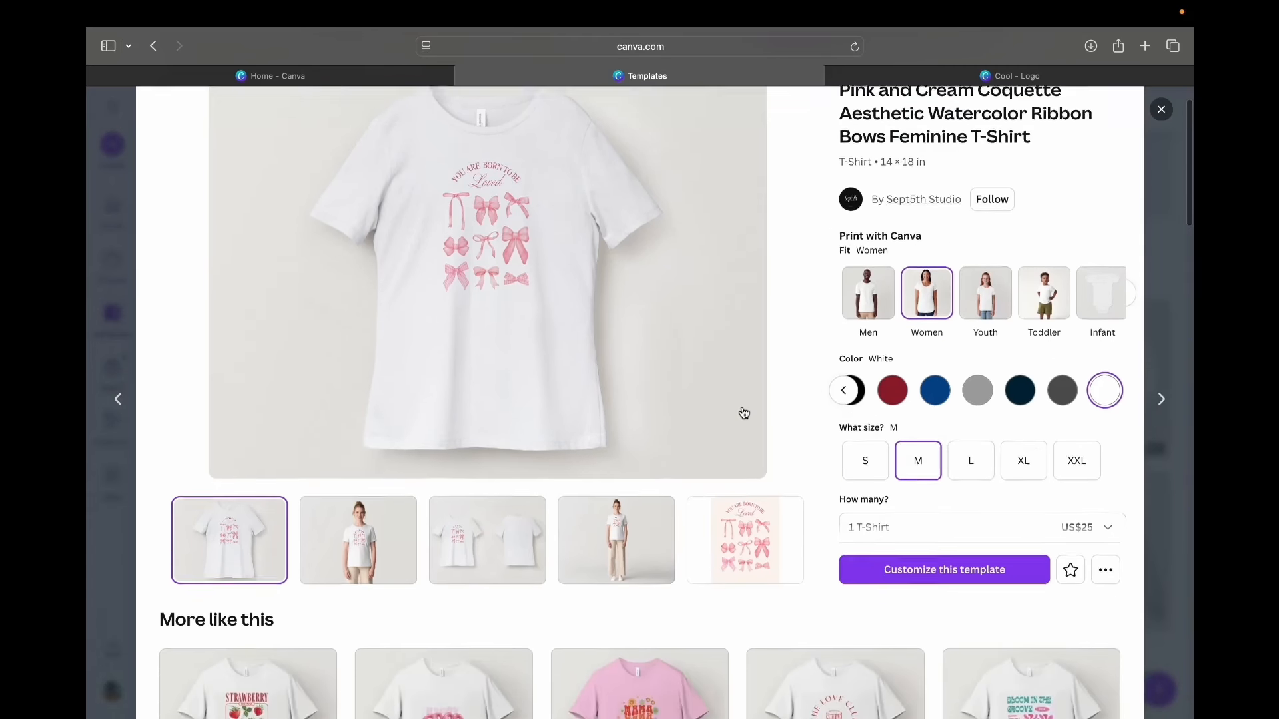
pyautogui.scroll(7, 744, 413)
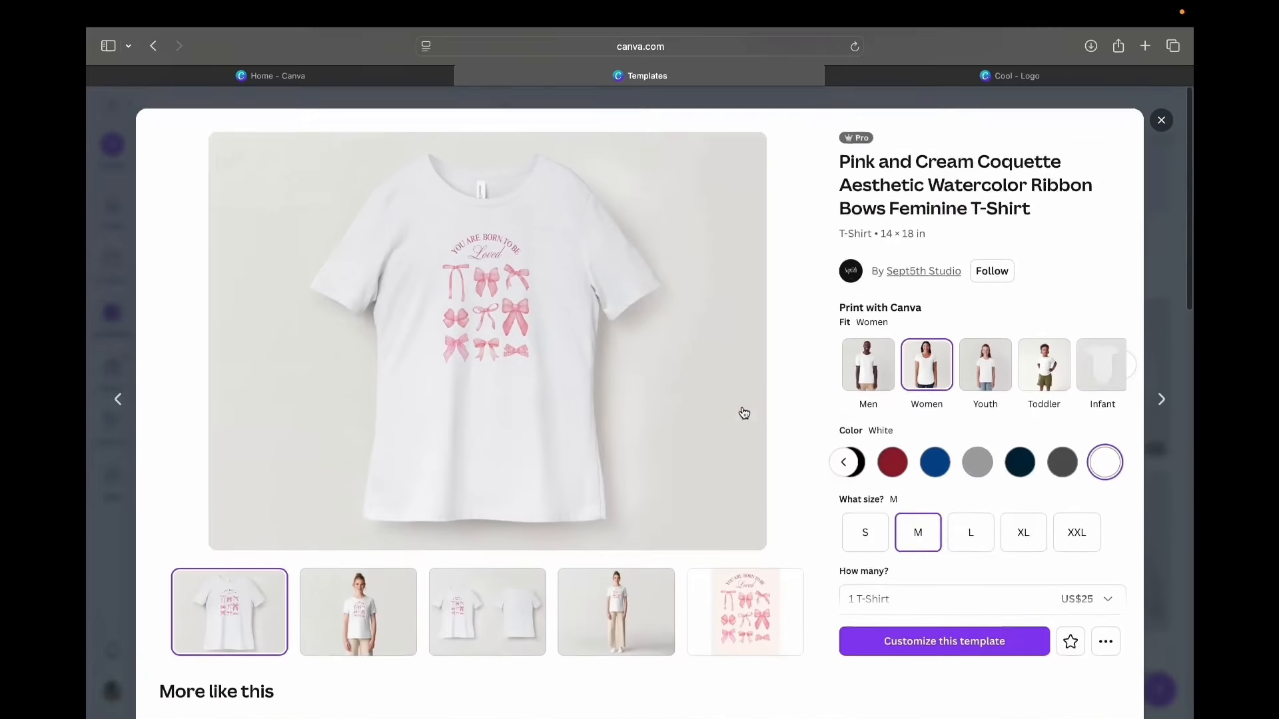
# Close the template preview and browse further through the custom print templates for T-shirts, mugs, stickers and cards
pyautogui.press('Escape')
pyautogui.scroll(-7, 775, 338)
pyautogui.scroll(-15, 775, 338)
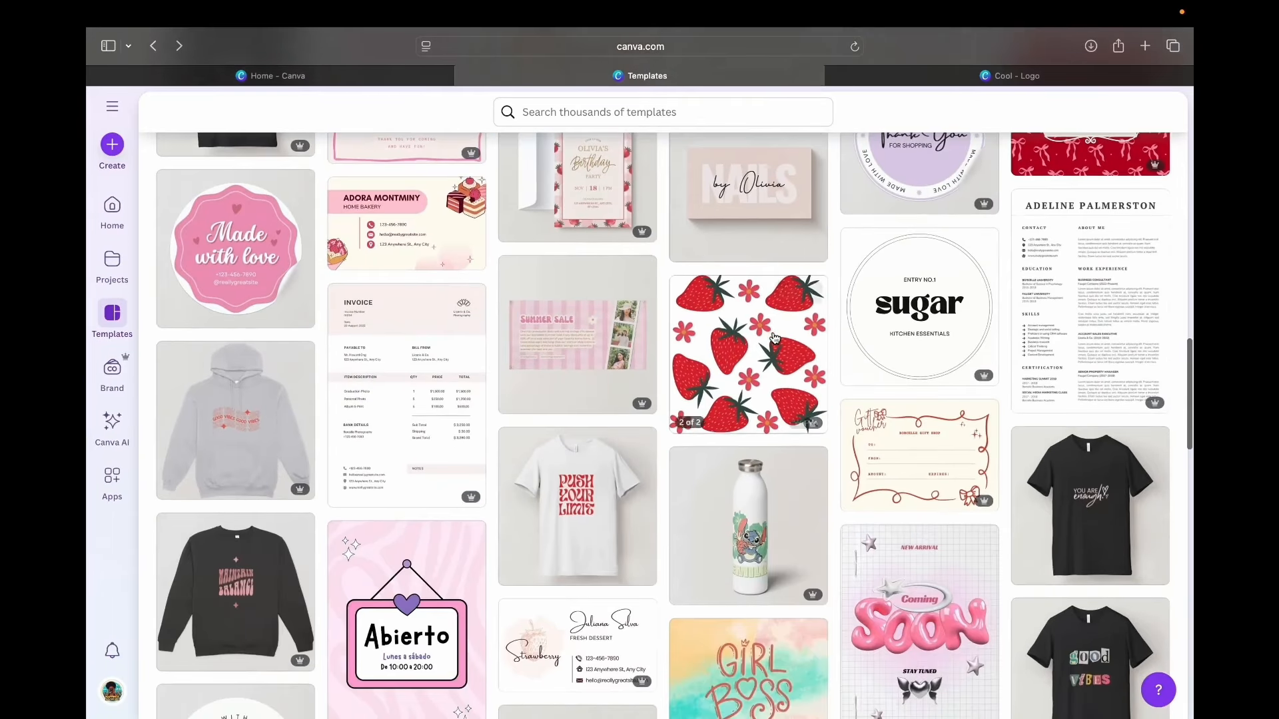
pyautogui.scroll(-2, 775, 338)
pyautogui.scroll(-3, 775, 338)
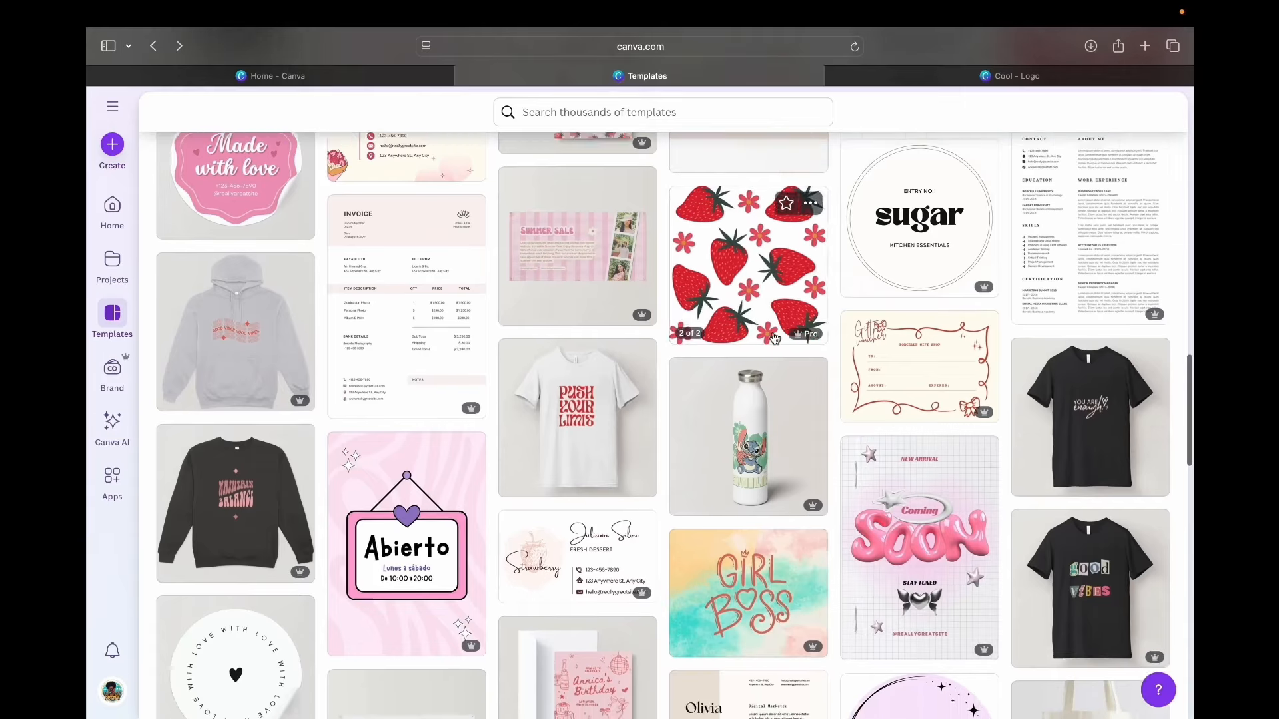
pyautogui.scroll(-10, 775, 339)
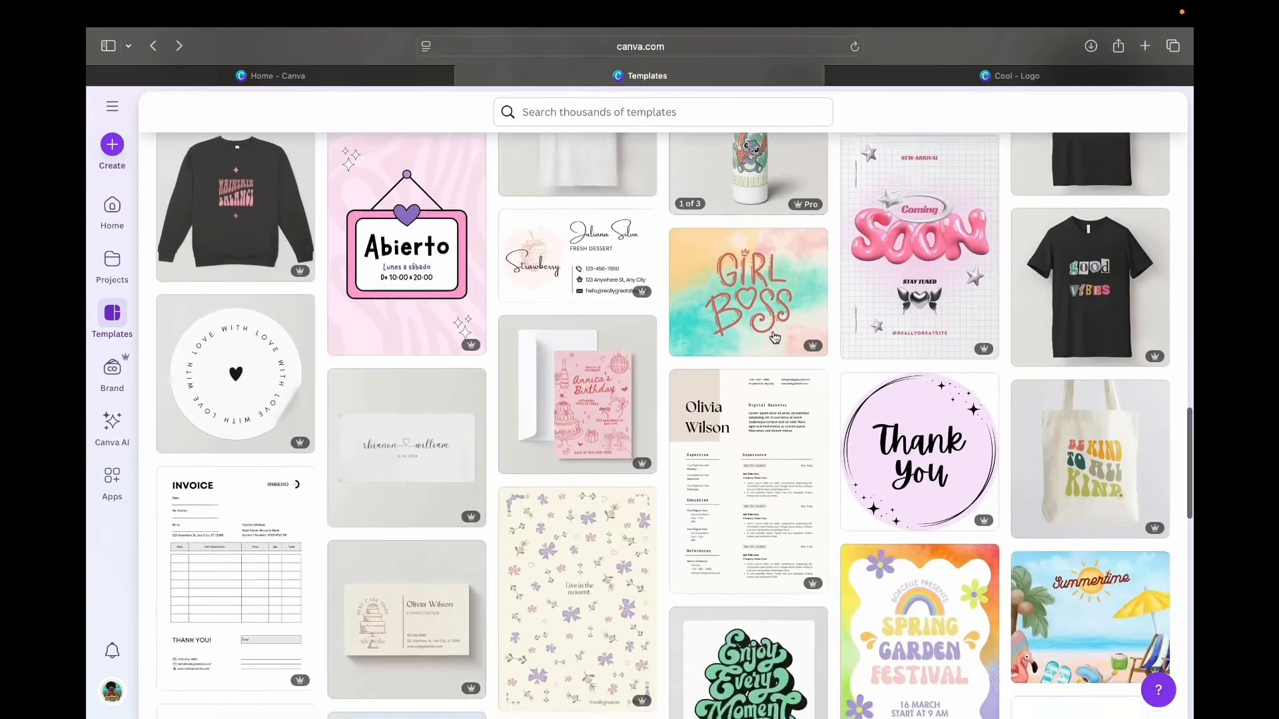
pyautogui.scroll(-10, 775, 338)
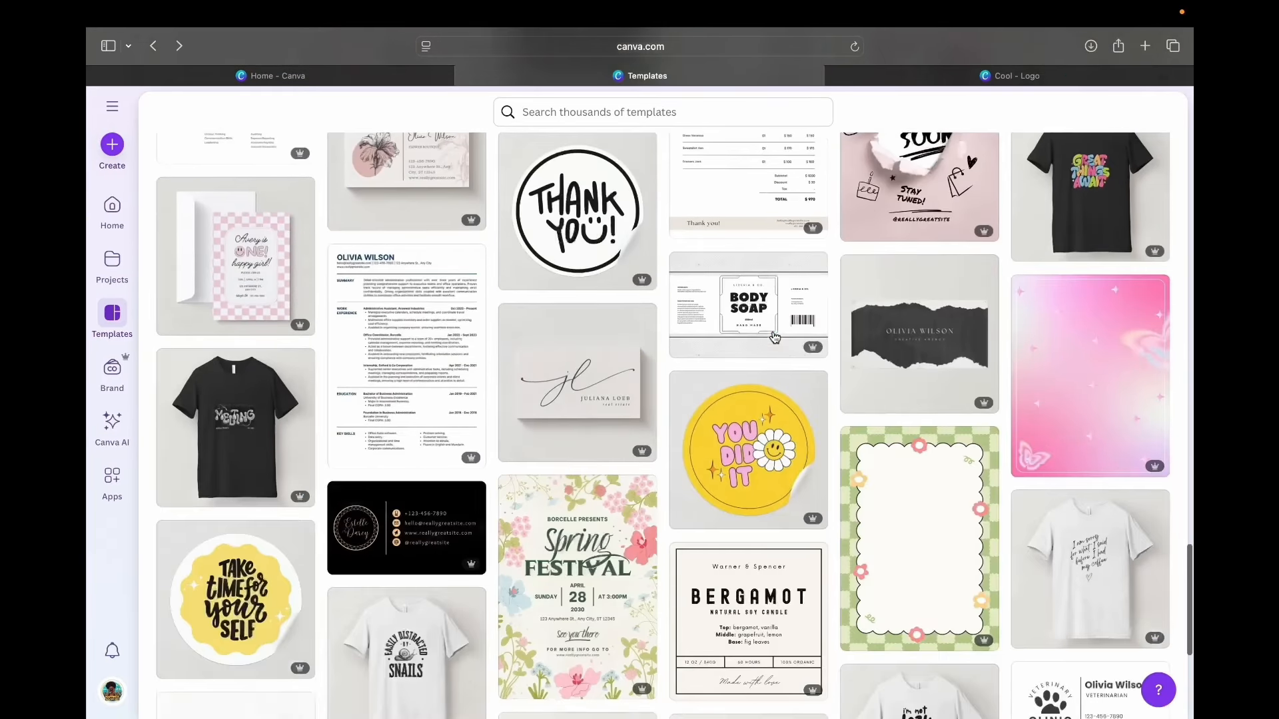
pyautogui.scroll(-5, 976, 219)
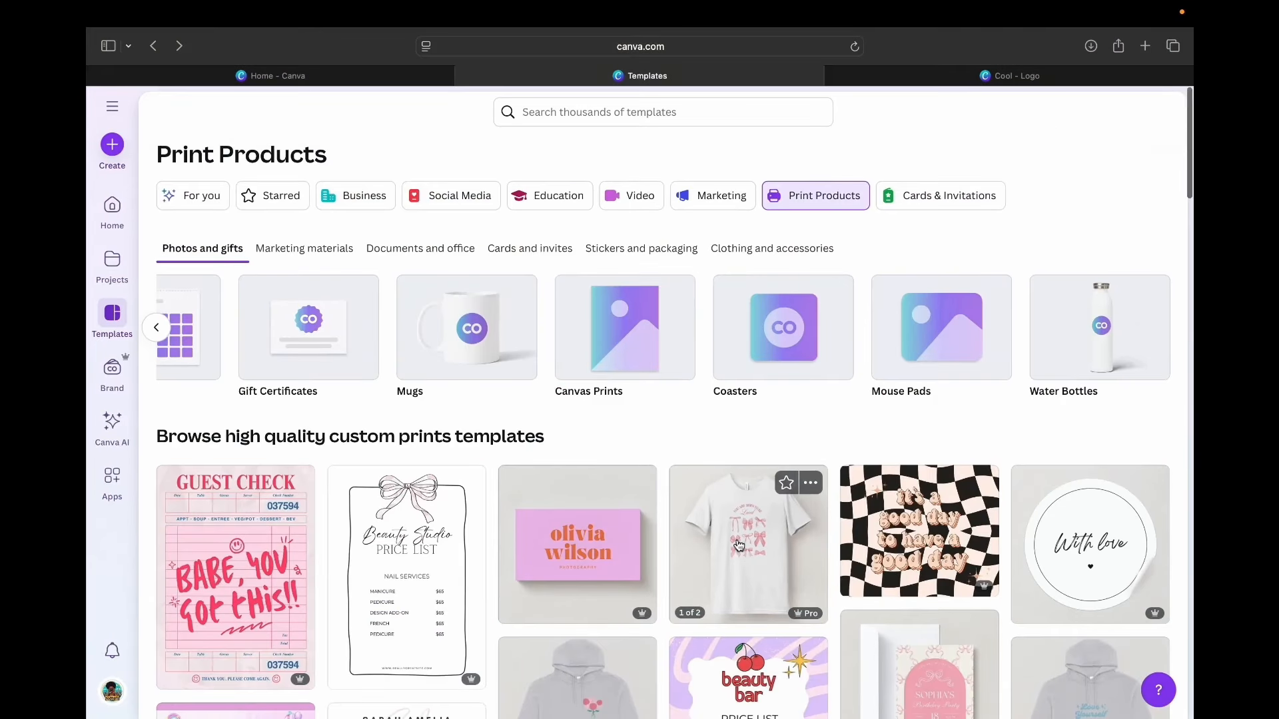
# Reopen the Pink and Cream Coquette Aesthetic Watercolor Ribbon Bows Feminine T-Shirt template and browse the similar T-shirt designs
pyautogui.click(739, 546)
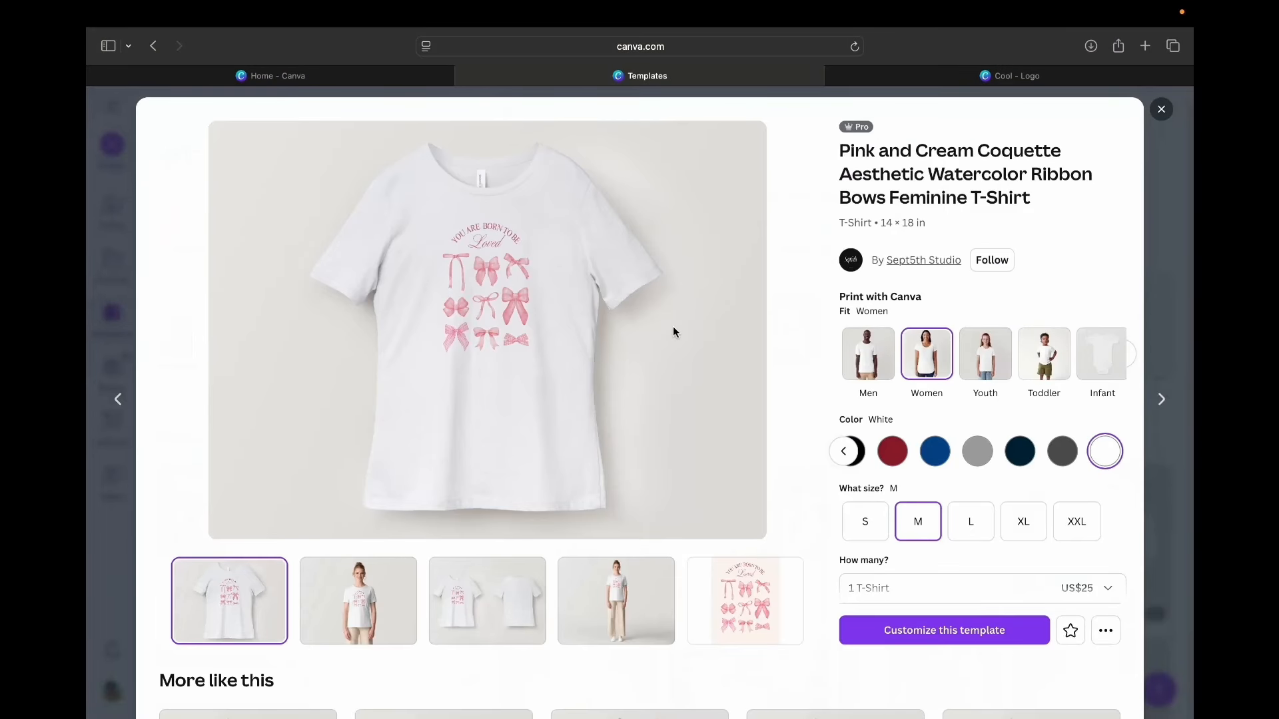
pyautogui.scroll(-5, 673, 327)
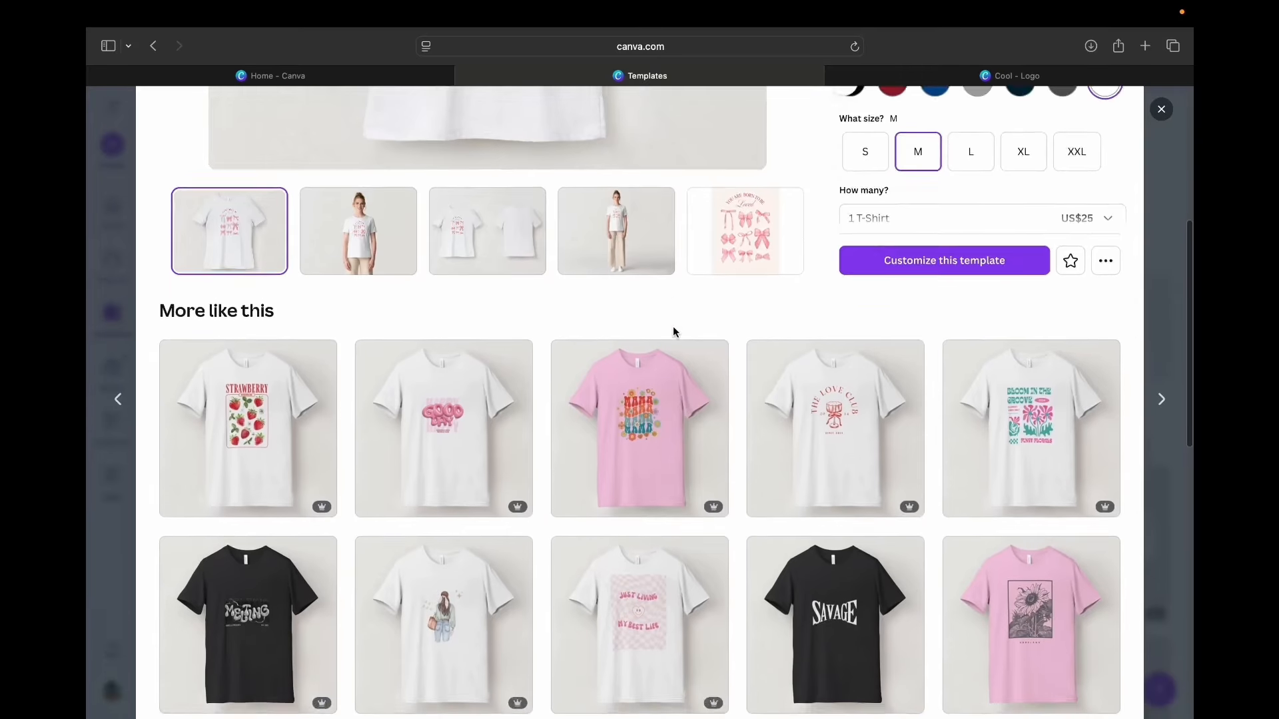
pyautogui.scroll(-7, 672, 331)
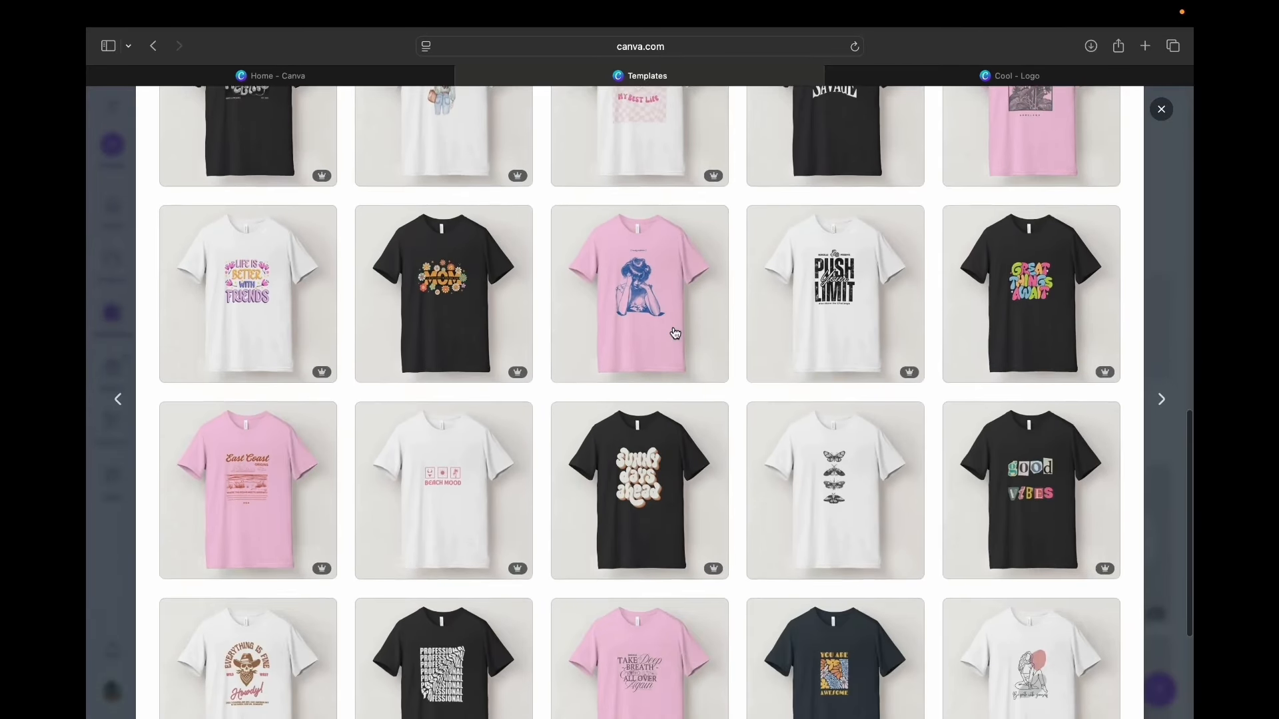
pyautogui.scroll(-3, 675, 333)
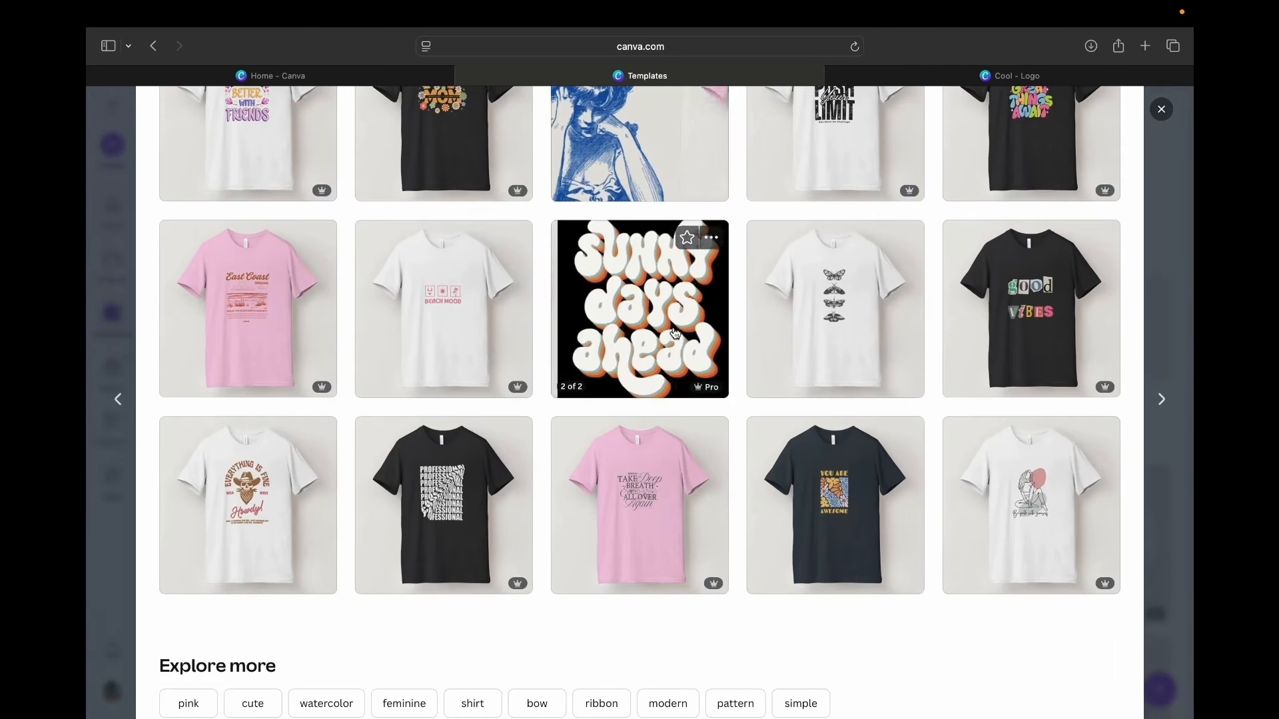
pyautogui.click(675, 333)
# Open the Red and Green Retro Farmers Market Aesthetic Strawberry Festival T-Shirt template and examine its flat, model, front-and-back and artwork previews
pyautogui.click(239, 265)
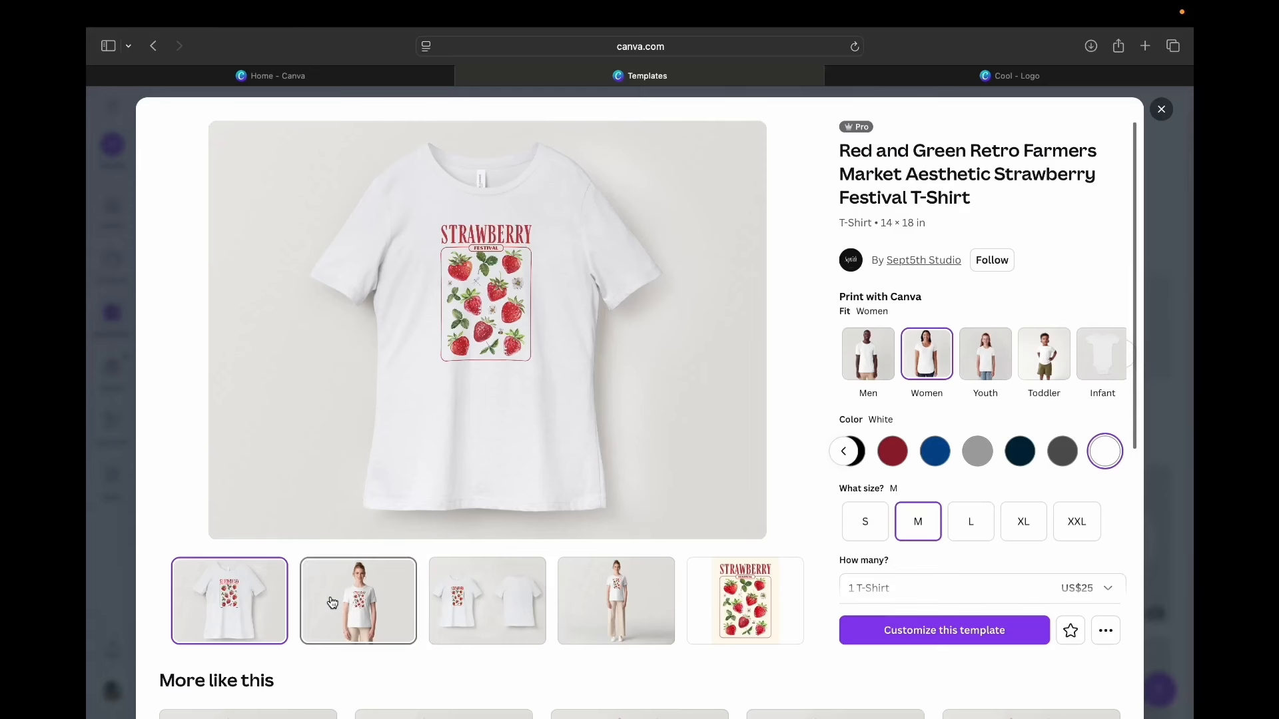
pyautogui.click(494, 602)
pyautogui.click(633, 604)
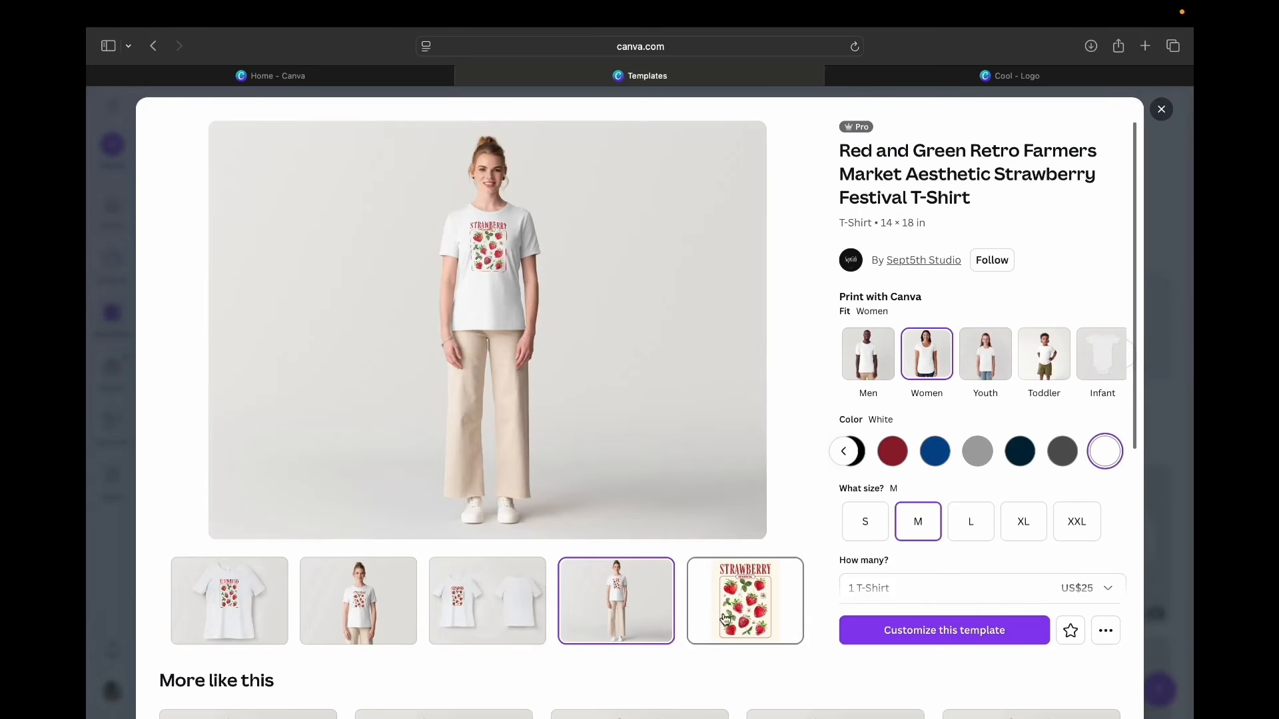
pyautogui.click(728, 614)
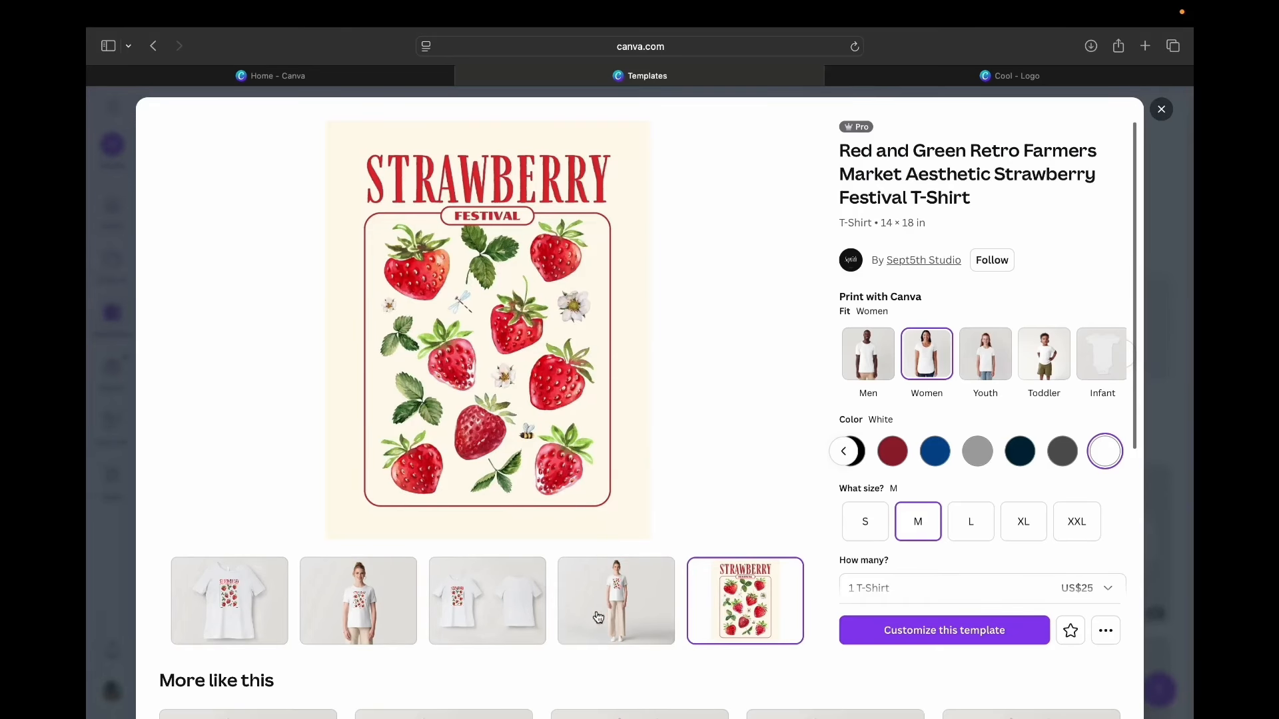
pyautogui.click(613, 619)
pyautogui.click(457, 595)
pyautogui.click(357, 603)
pyautogui.click(242, 602)
pyautogui.click(344, 610)
pyautogui.click(510, 606)
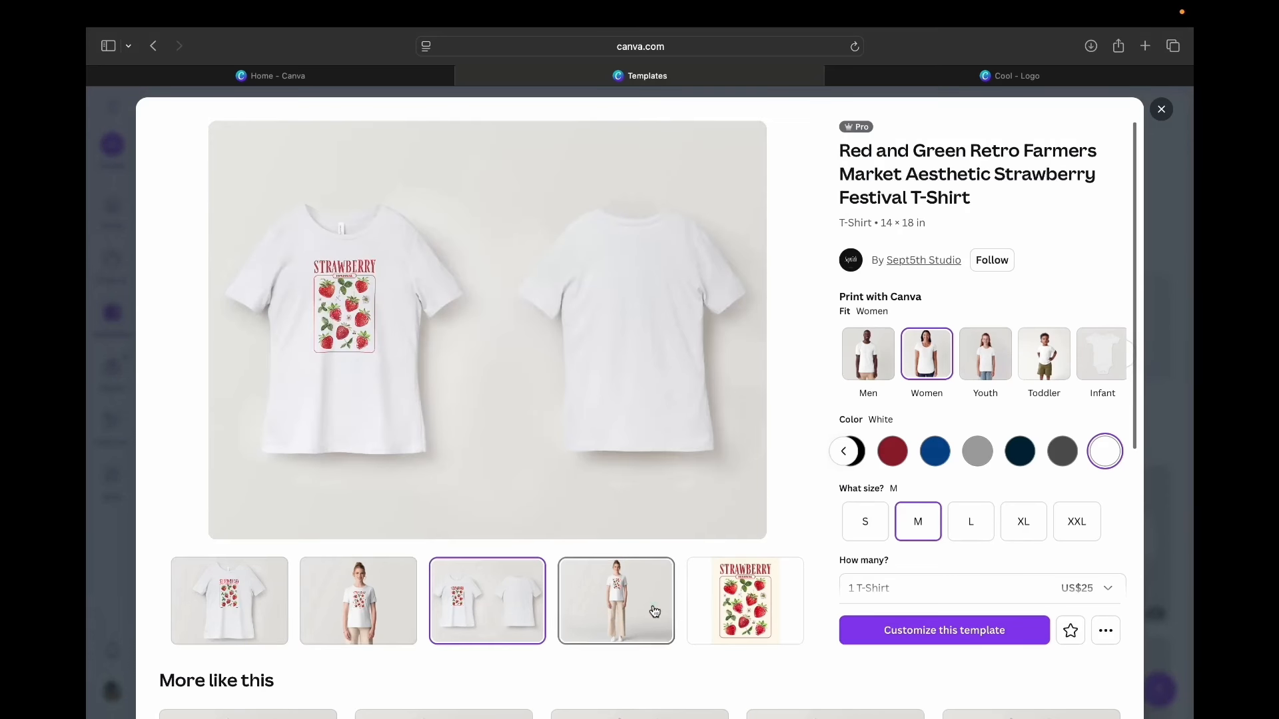
pyautogui.click(654, 611)
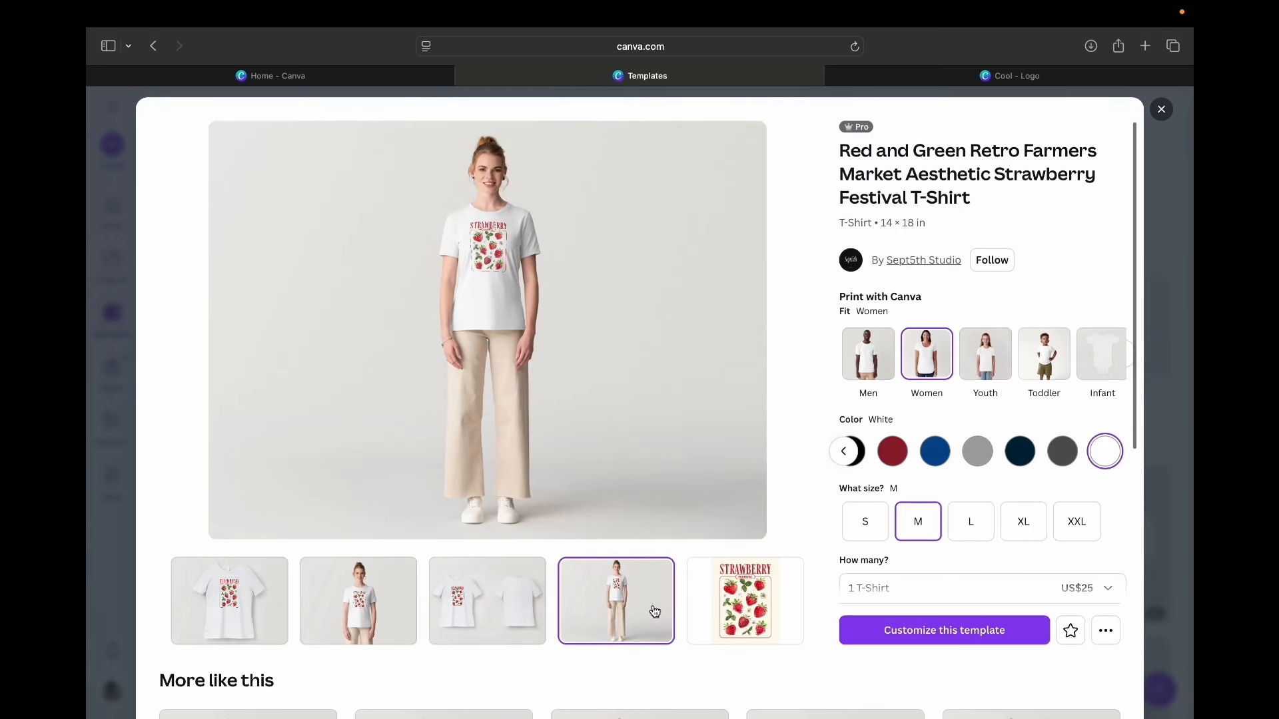
# Preview the Strawberry Festival design on the Men fit's mockups and on the Infant fit
pyautogui.click(864, 360)
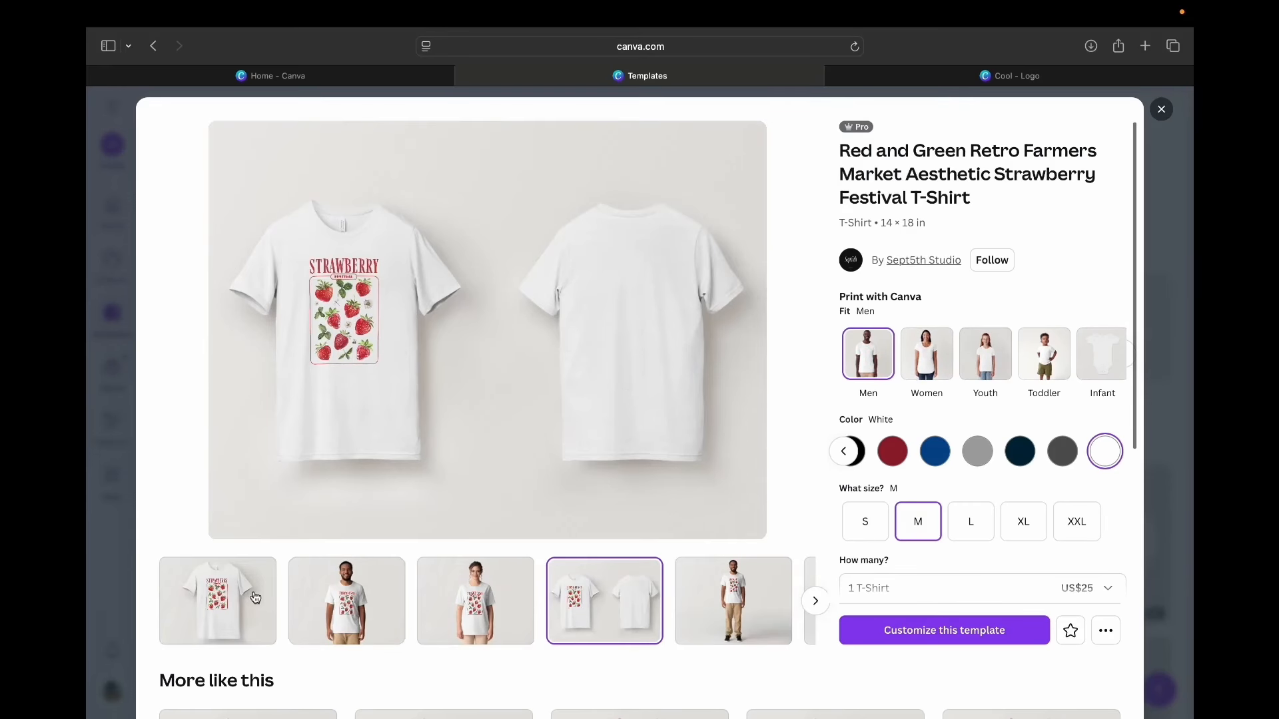
pyautogui.click(231, 599)
pyautogui.click(347, 600)
pyautogui.click(475, 600)
pyautogui.click(602, 586)
pyautogui.click(1098, 363)
pyautogui.click(411, 589)
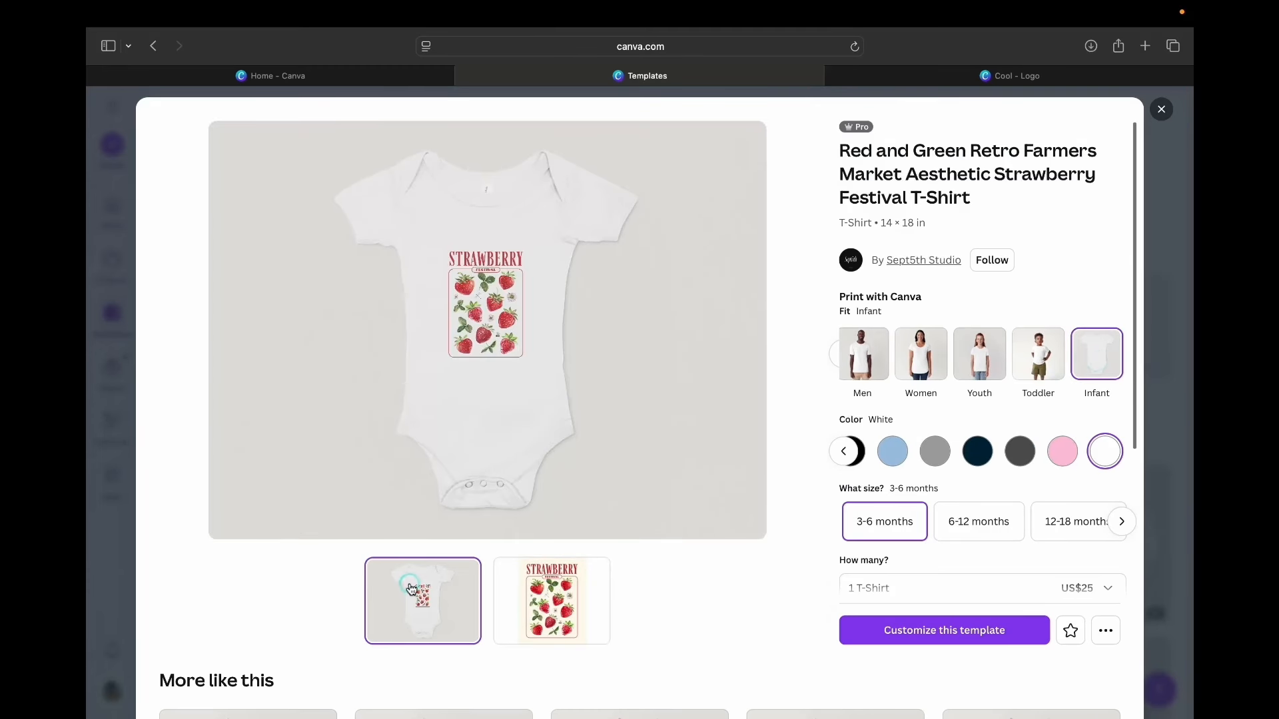
# Preview the Women fit of the Strawberry Festival T-shirt in red, grey, navy and charcoal
pyautogui.click(923, 363)
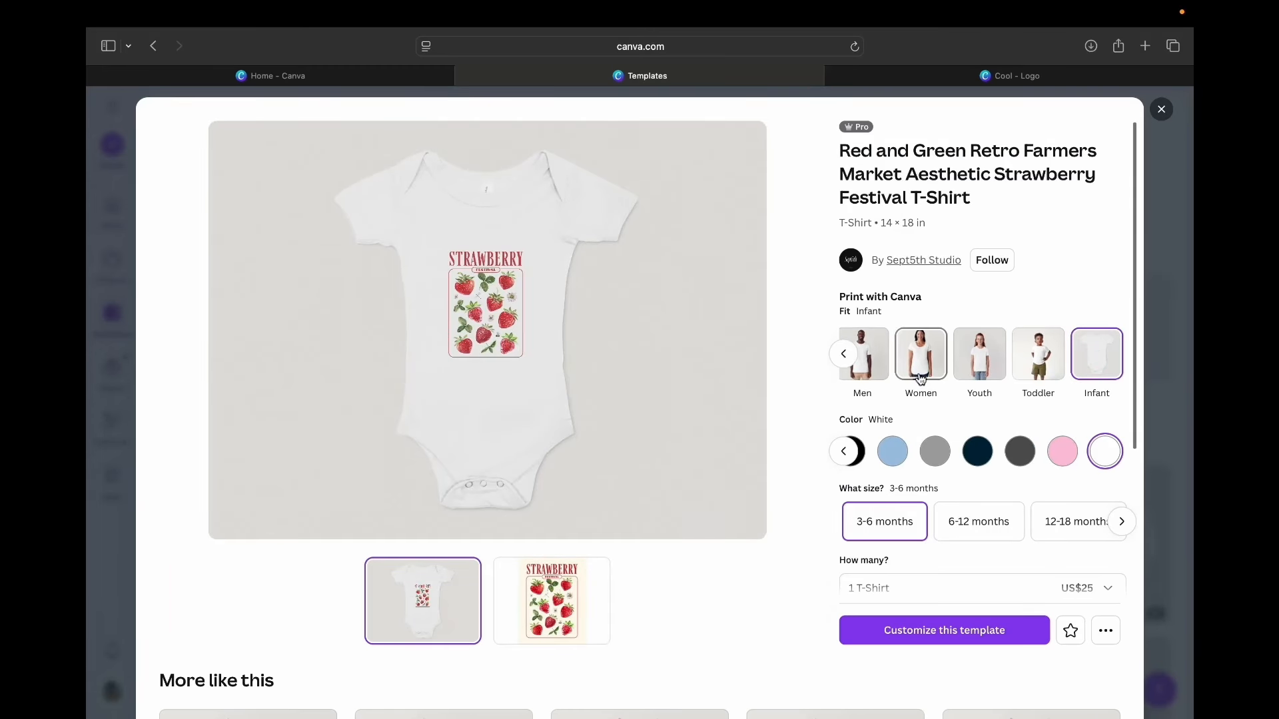
pyautogui.scroll(-2, 925, 362)
pyautogui.scroll(-2, 926, 362)
pyautogui.scroll(3, 920, 365)
pyautogui.click(893, 432)
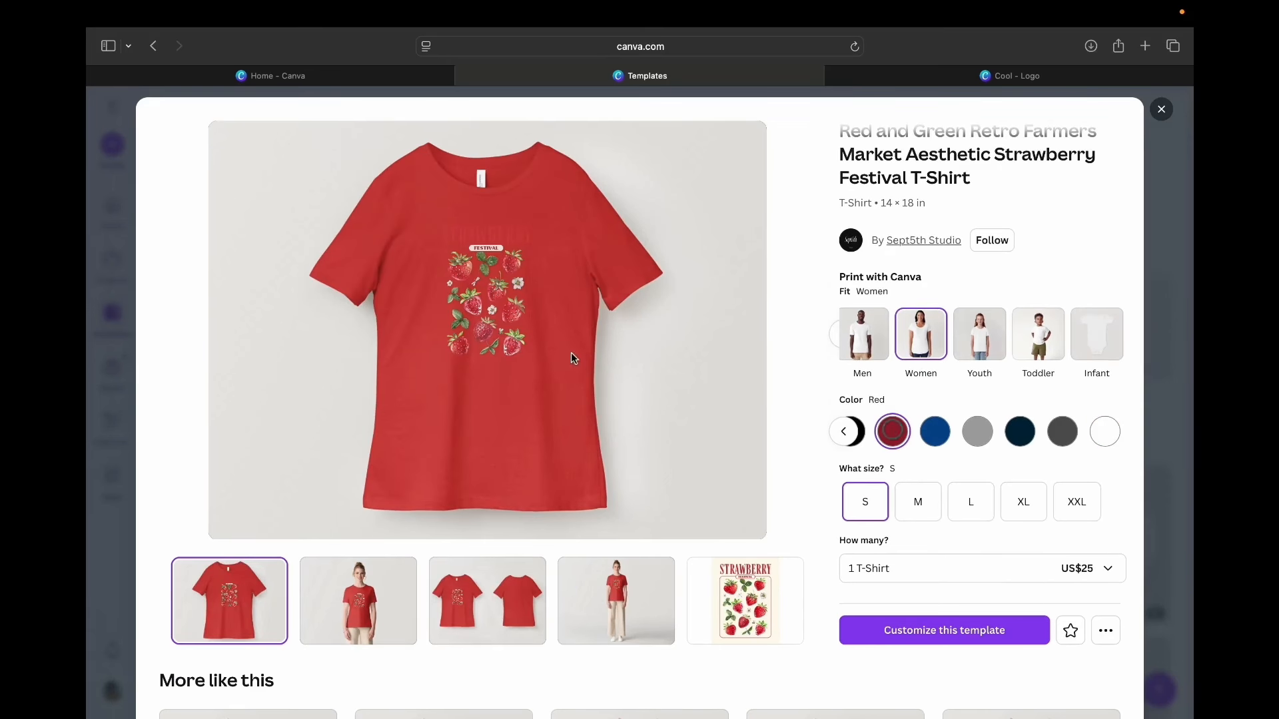
pyautogui.click(978, 434)
pyautogui.click(1032, 433)
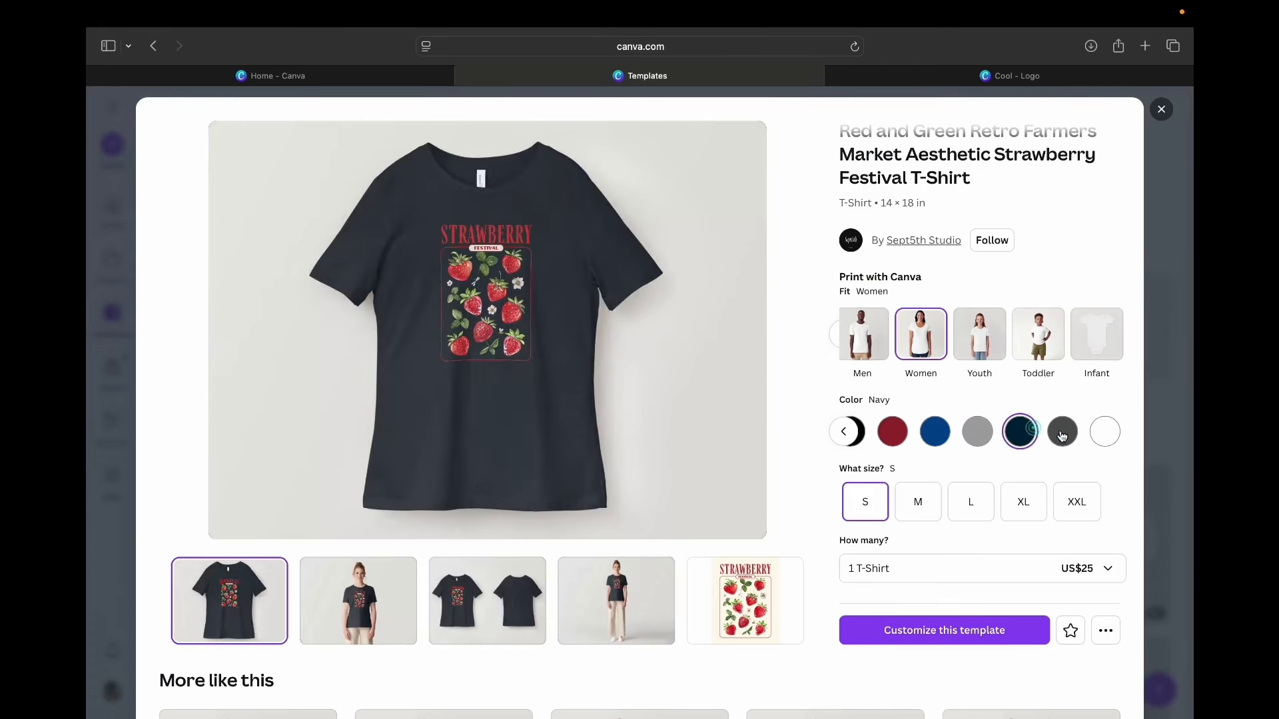
pyautogui.click(1064, 433)
# Review the T-shirt's fabric, printing and availability details, and open the Strawberry Festival template for customization
pyautogui.scroll(-2, 758, 420)
pyautogui.scroll(2, 758, 414)
pyautogui.scroll(-3, 953, 557)
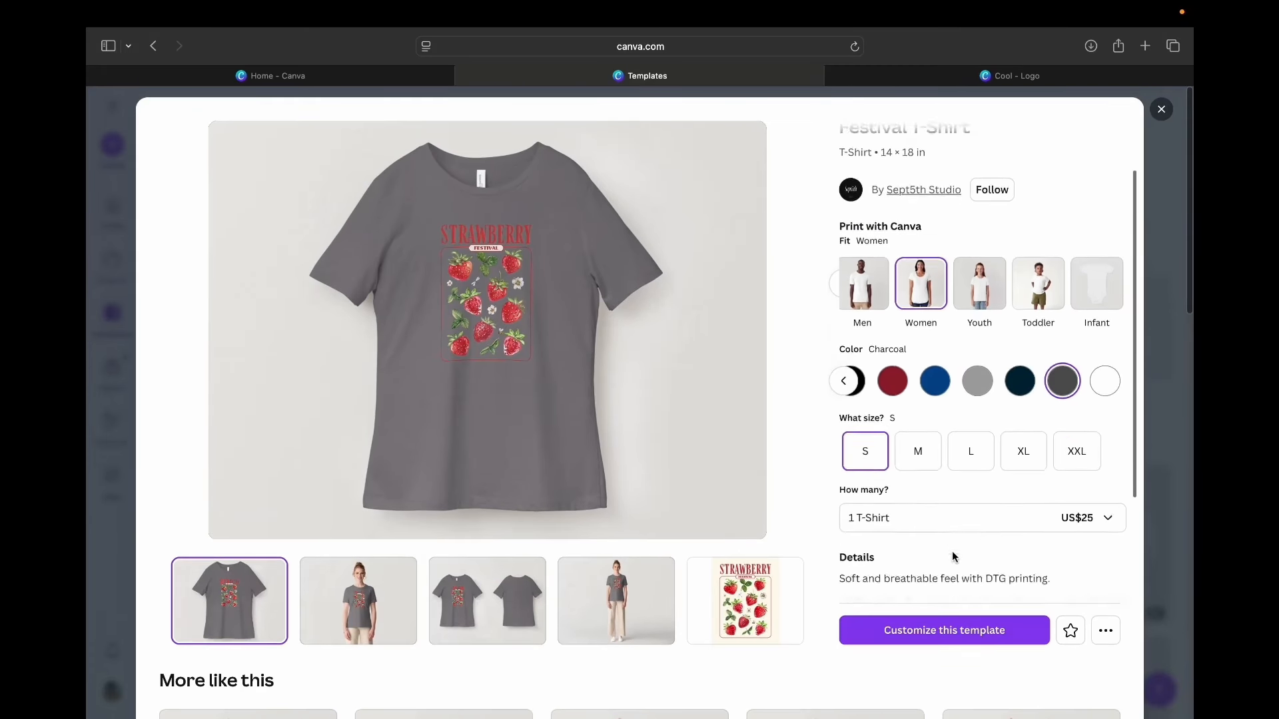
pyautogui.scroll(-1, 953, 556)
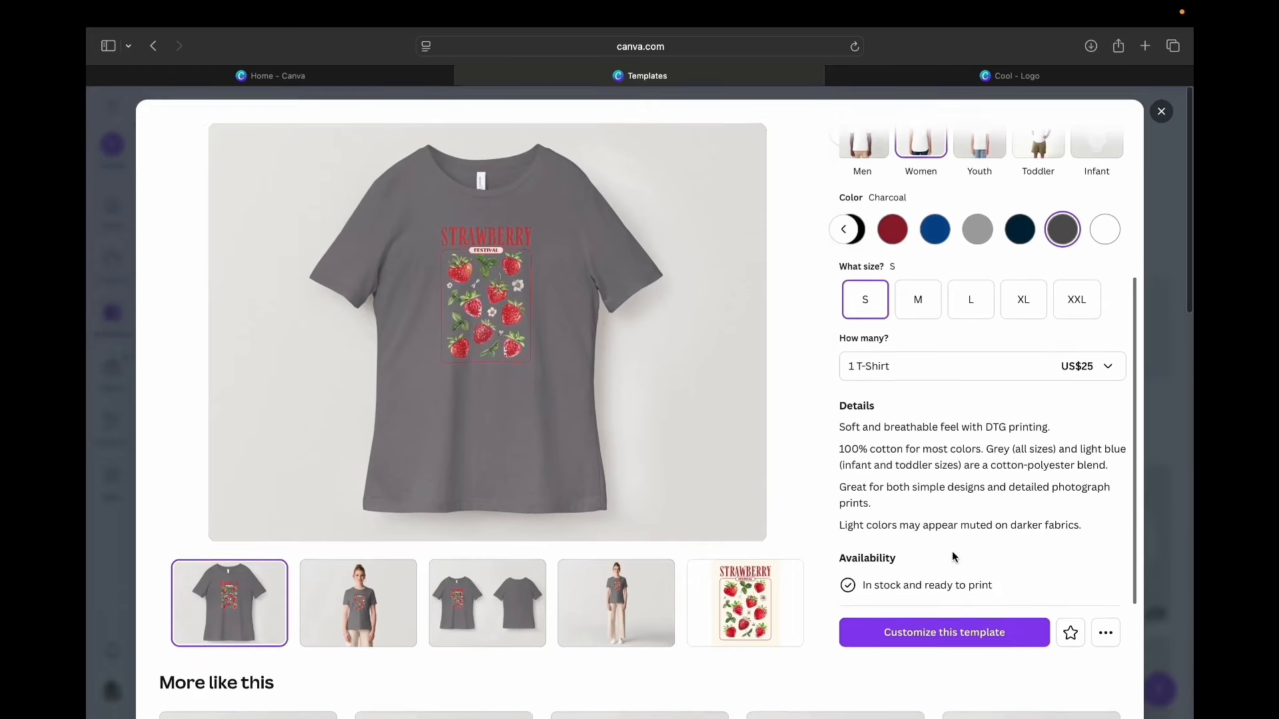
pyautogui.scroll(3, 963, 214)
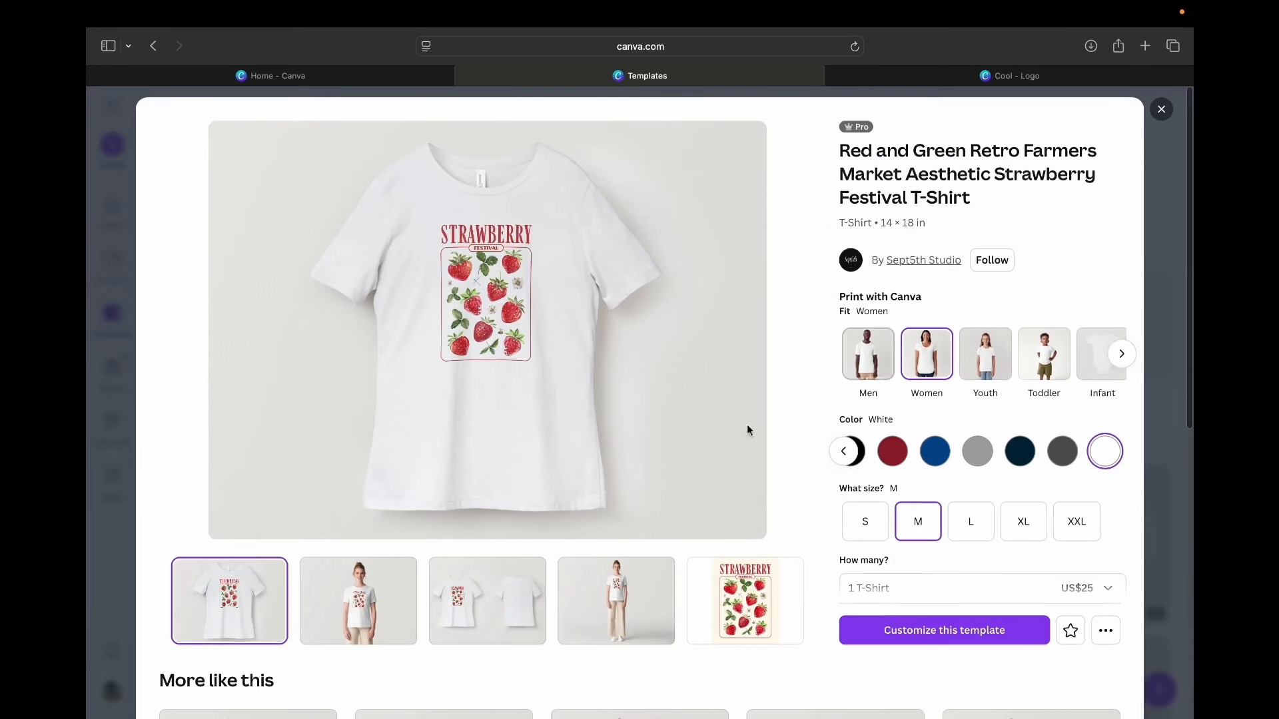
pyautogui.click(982, 634)
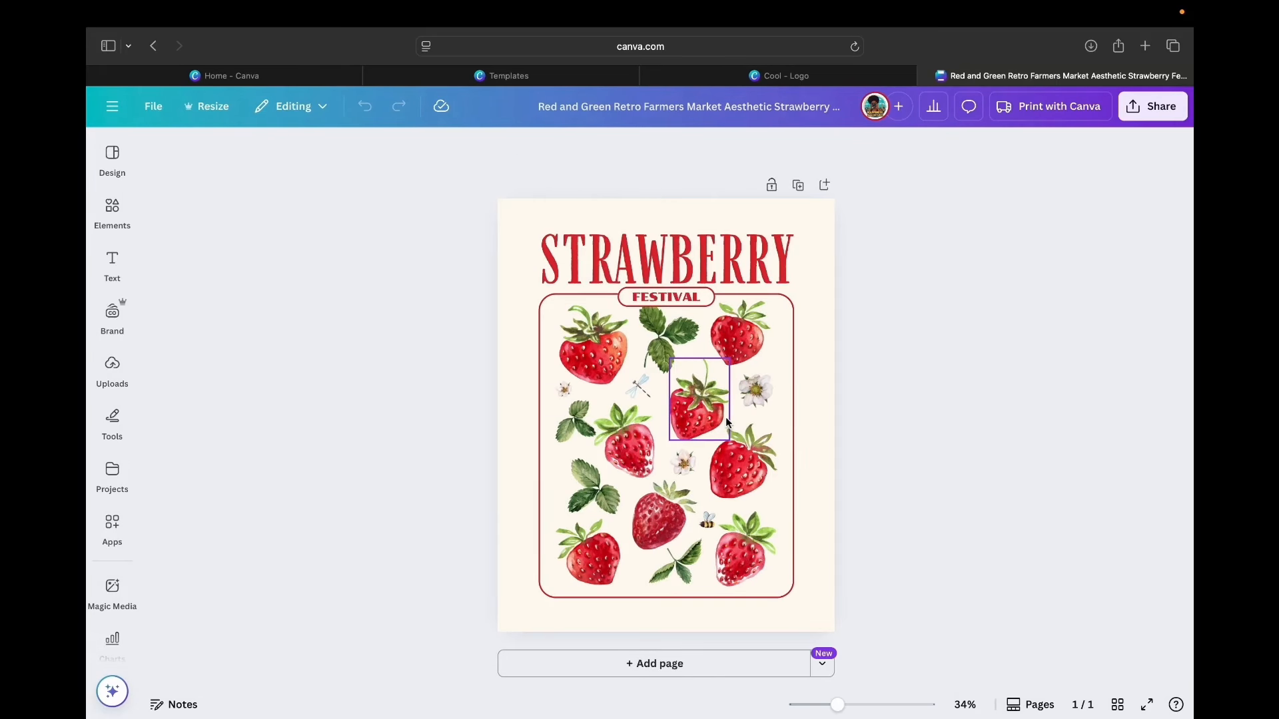
# Try the TAN St. Canard, Notable and Waldemar fonts on the STRAWBERRY heading, and restore Farmhand Serif
pyautogui.click(650, 270)
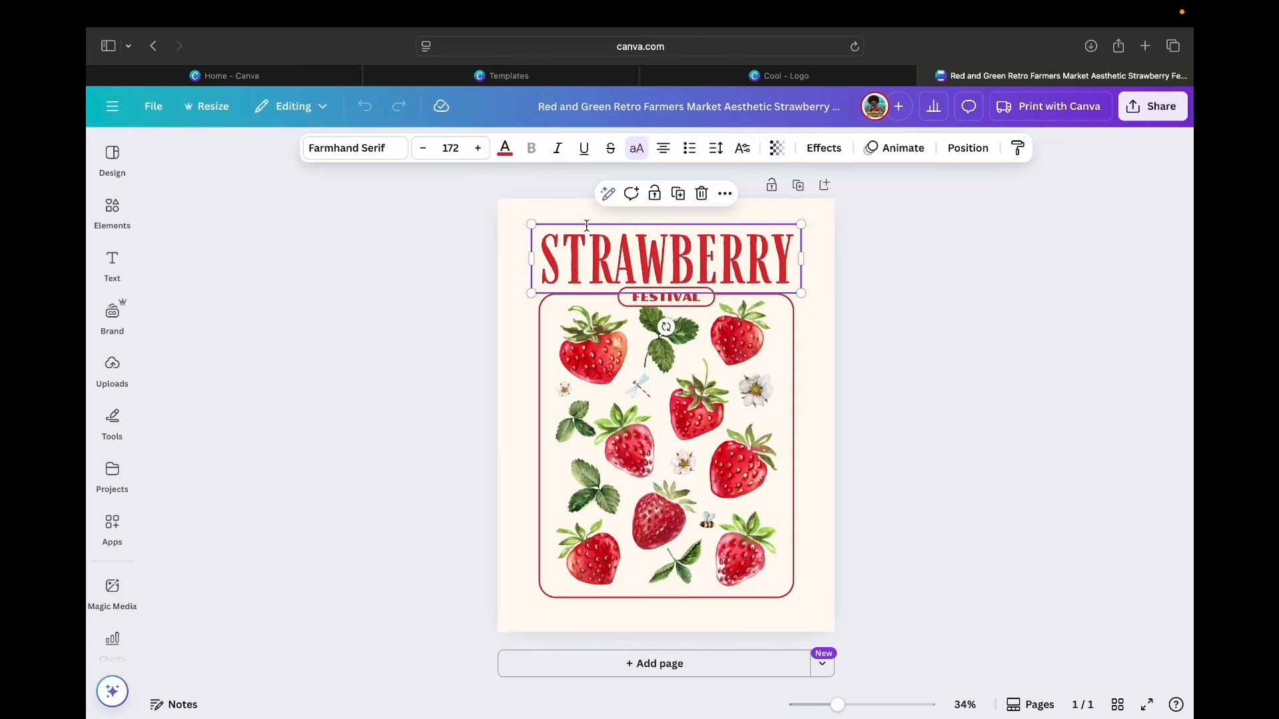
pyautogui.click(371, 145)
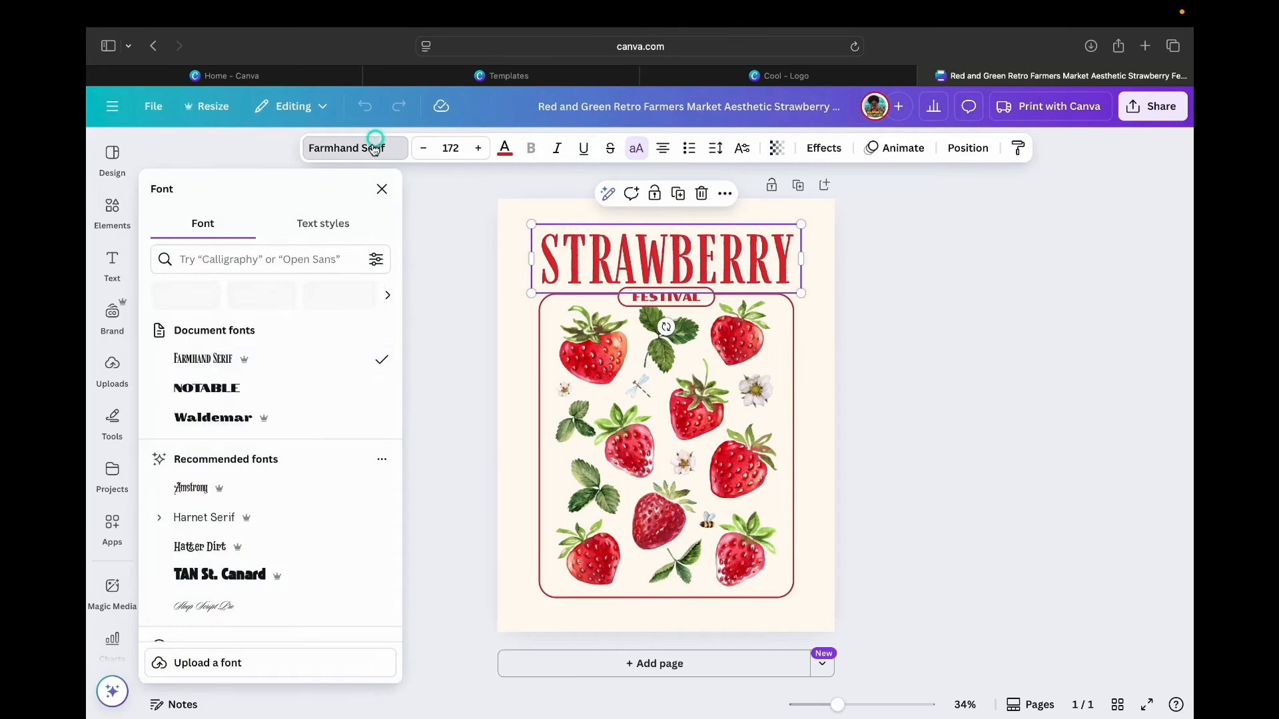
pyautogui.click(221, 584)
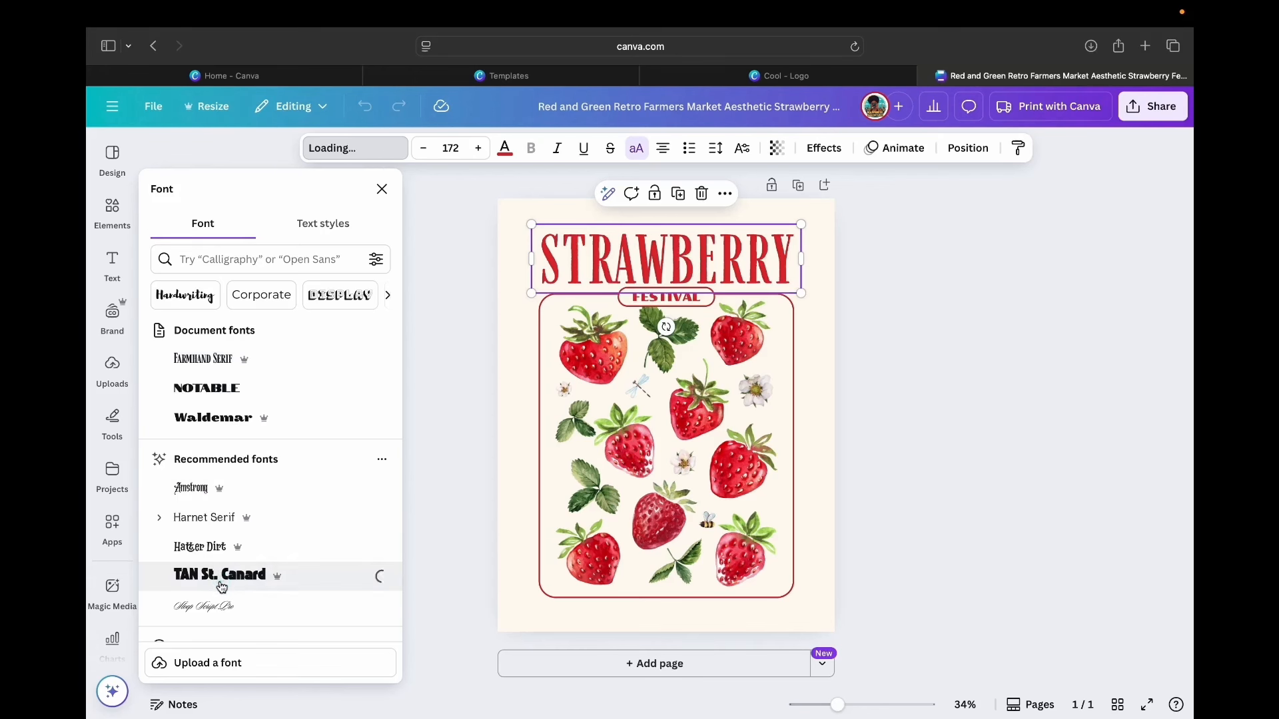
pyautogui.click(211, 386)
pyautogui.click(209, 419)
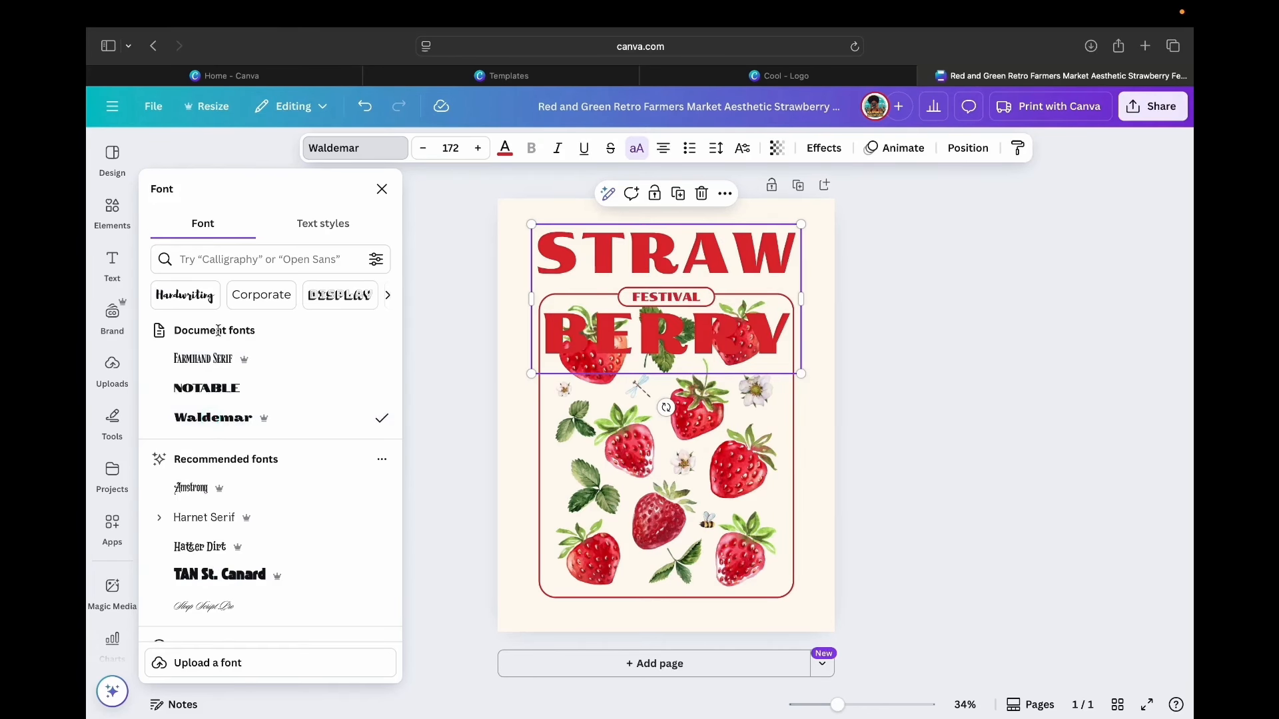
pyautogui.click(212, 359)
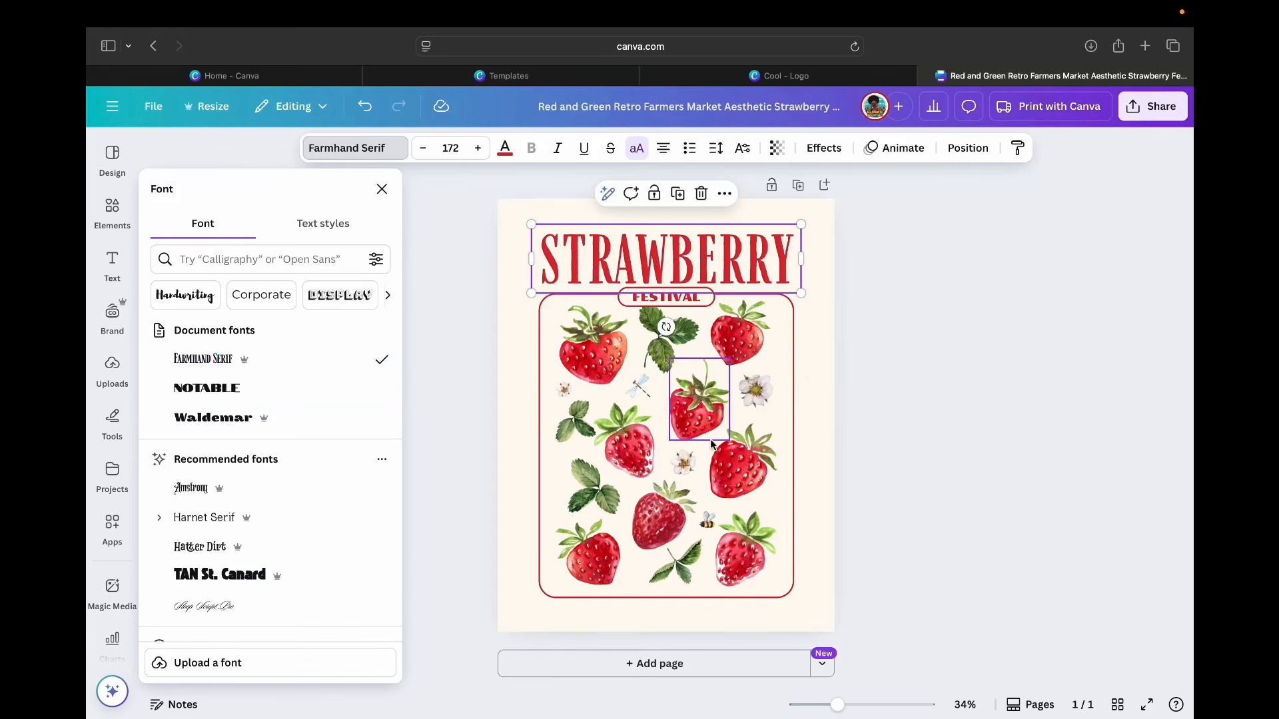
# Select the strawberry just right of the design's centre and search the elements library for "strawberry smile"
pyautogui.click(686, 403)
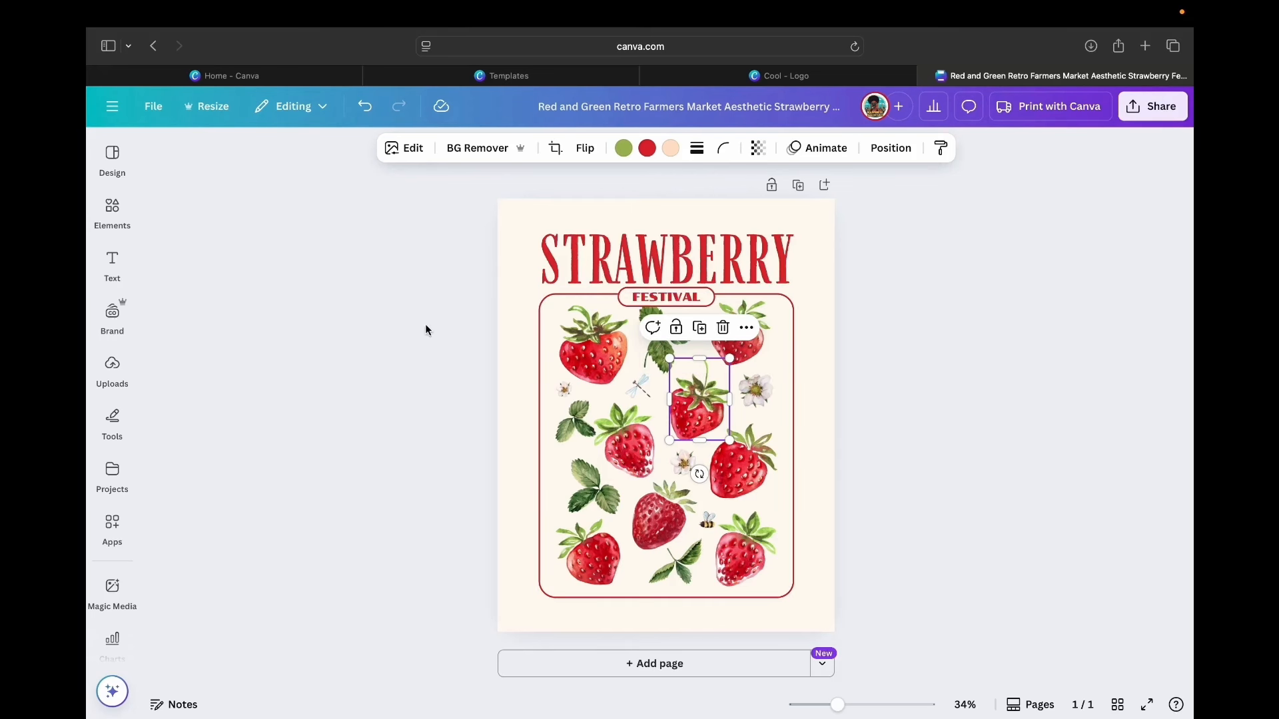
pyautogui.click(112, 365)
pyautogui.click(112, 419)
pyautogui.click(112, 207)
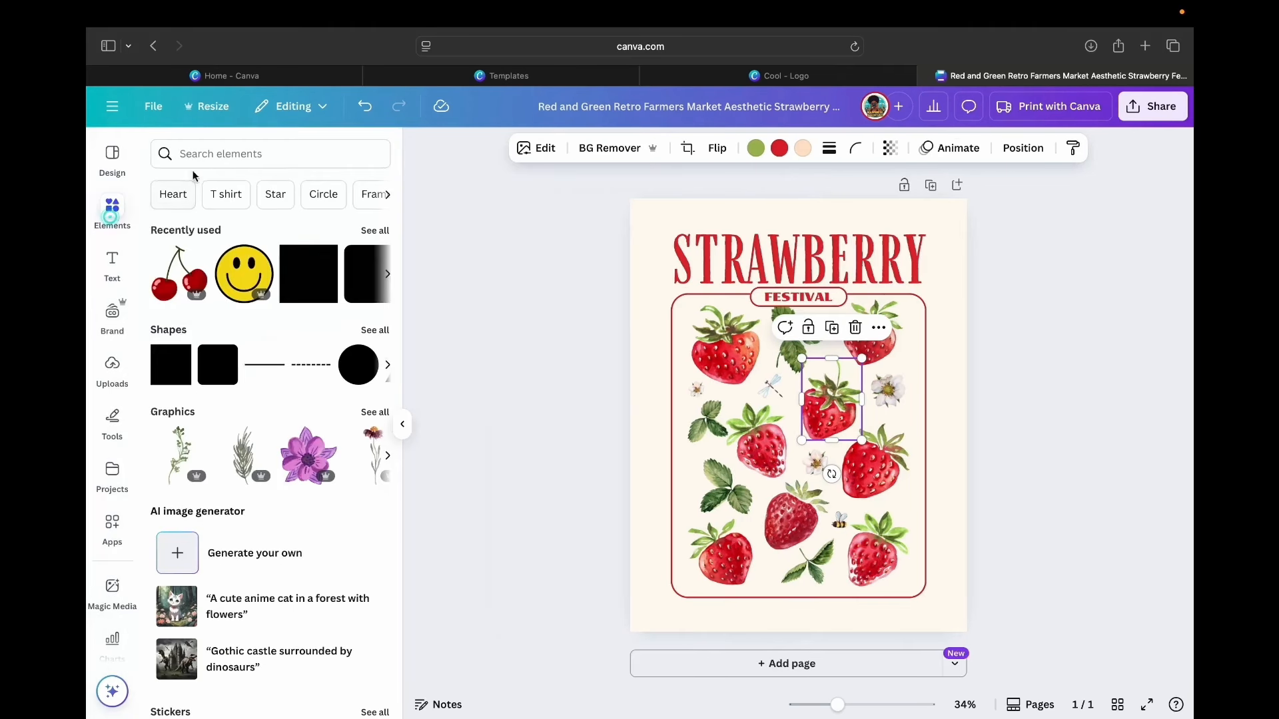
pyautogui.click(213, 154)
pyautogui.write('straw')
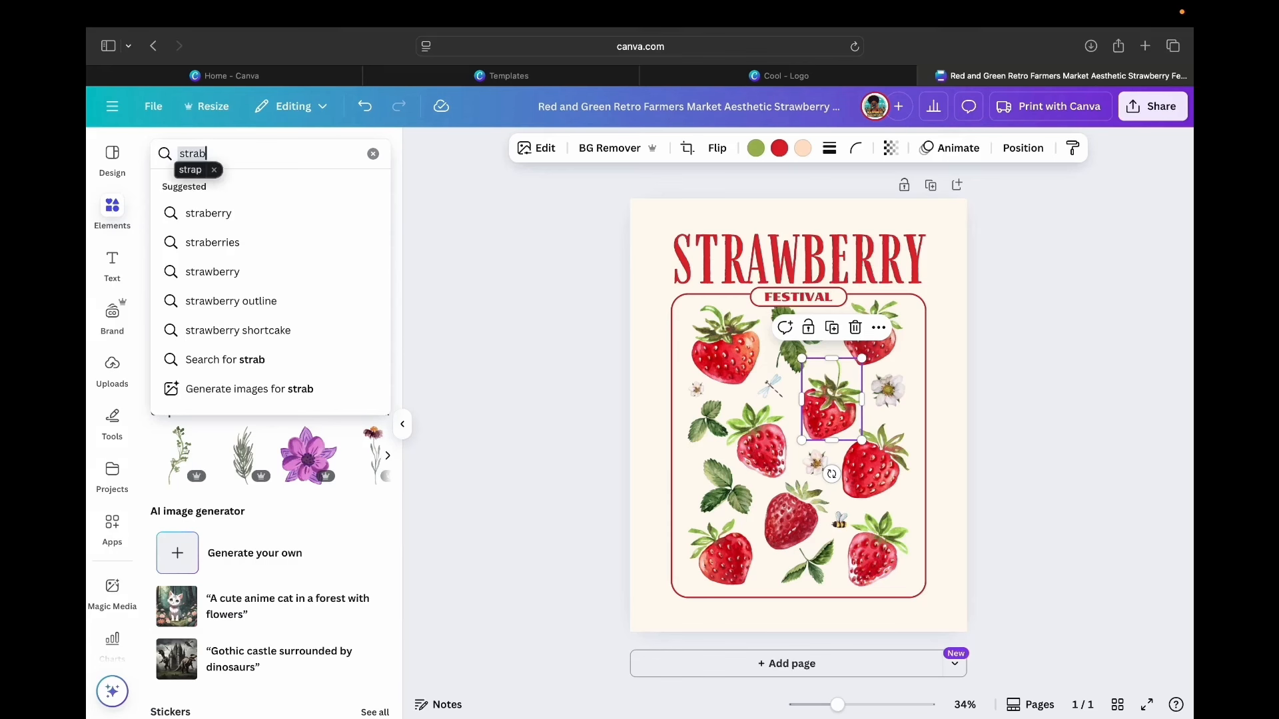
pyautogui.write('b')
pyautogui.press('BackSpace')
pyautogui.write('wberry smile')
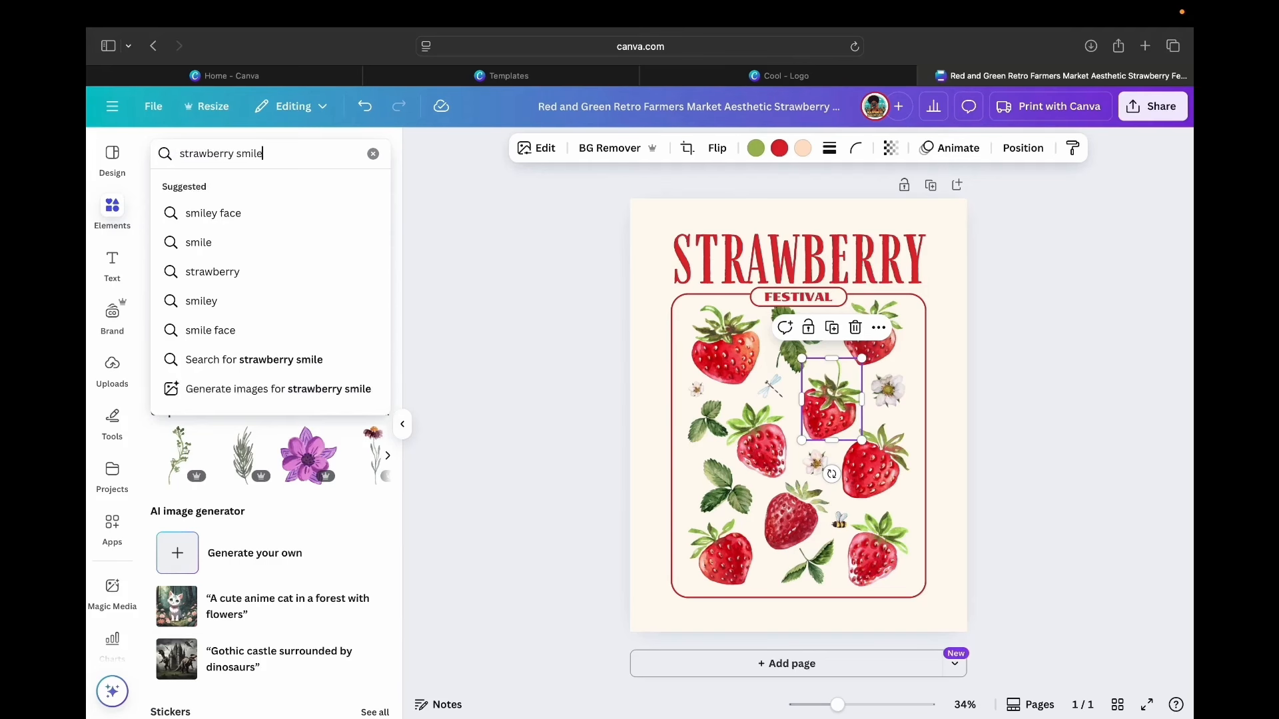
pyautogui.press('Return')
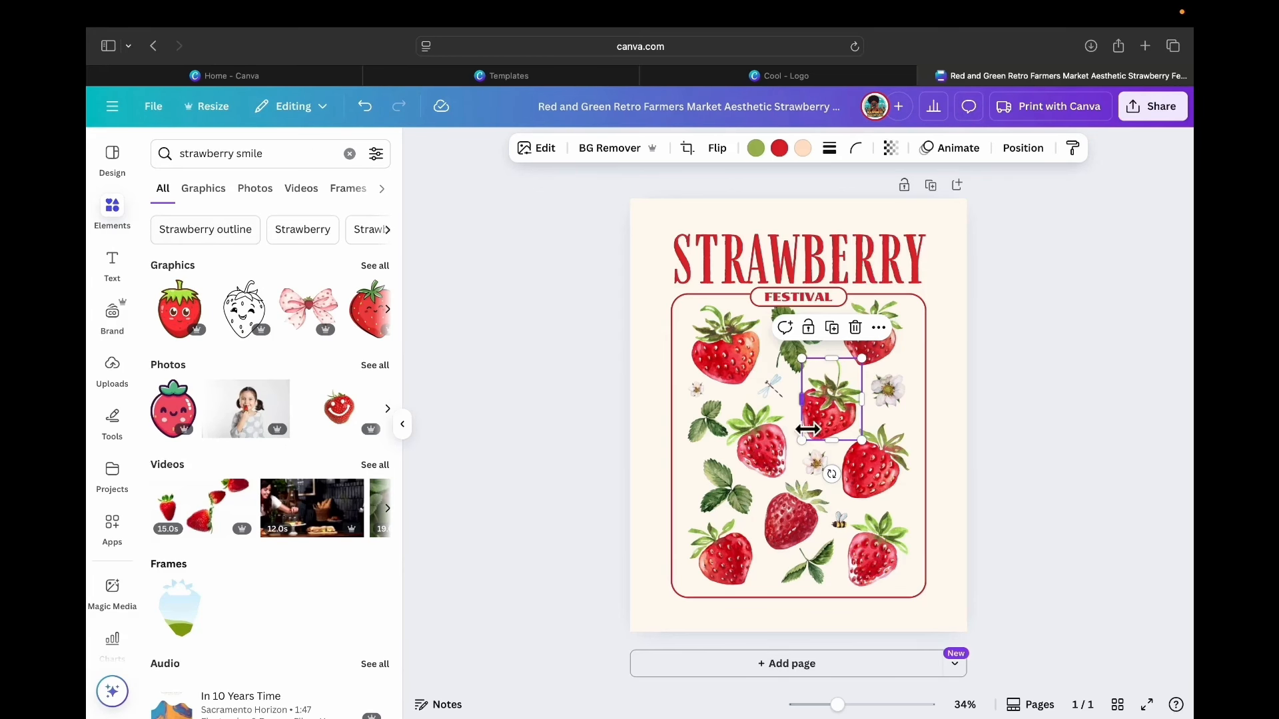
# Delete the selected strawberry right of the design's centre and the strawberry left of it
pyautogui.click(856, 328)
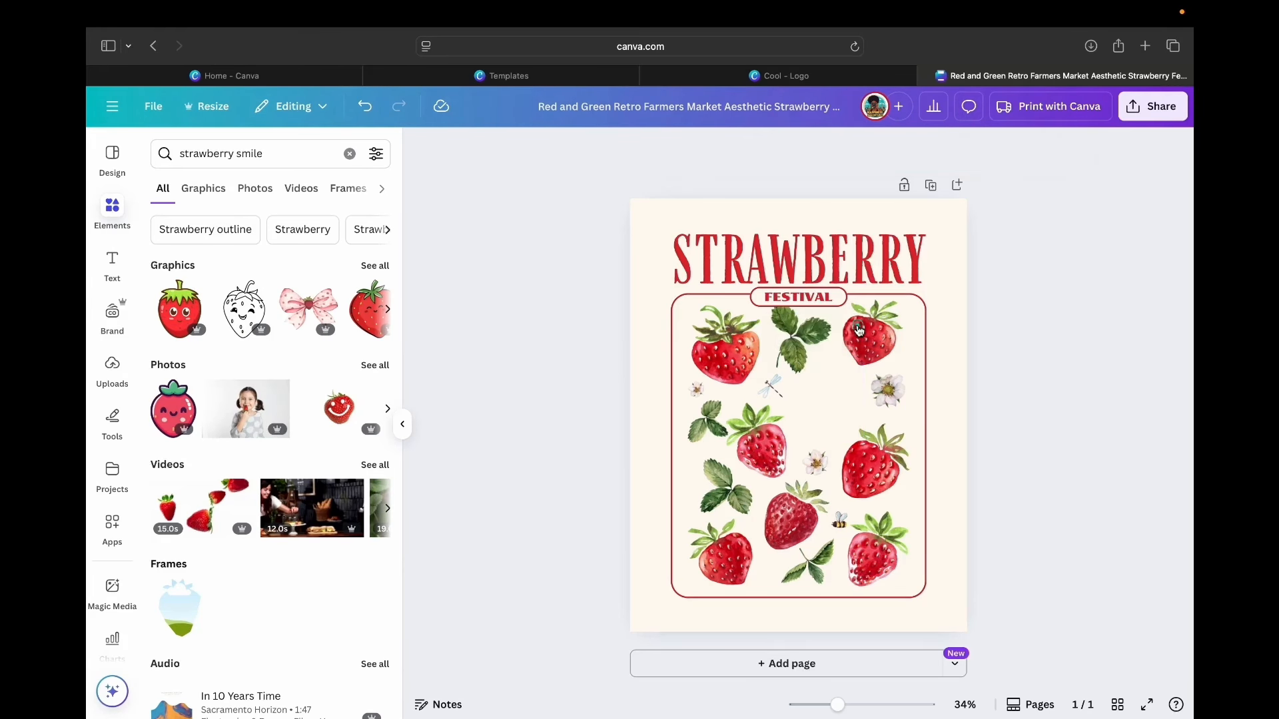
pyautogui.click(774, 432)
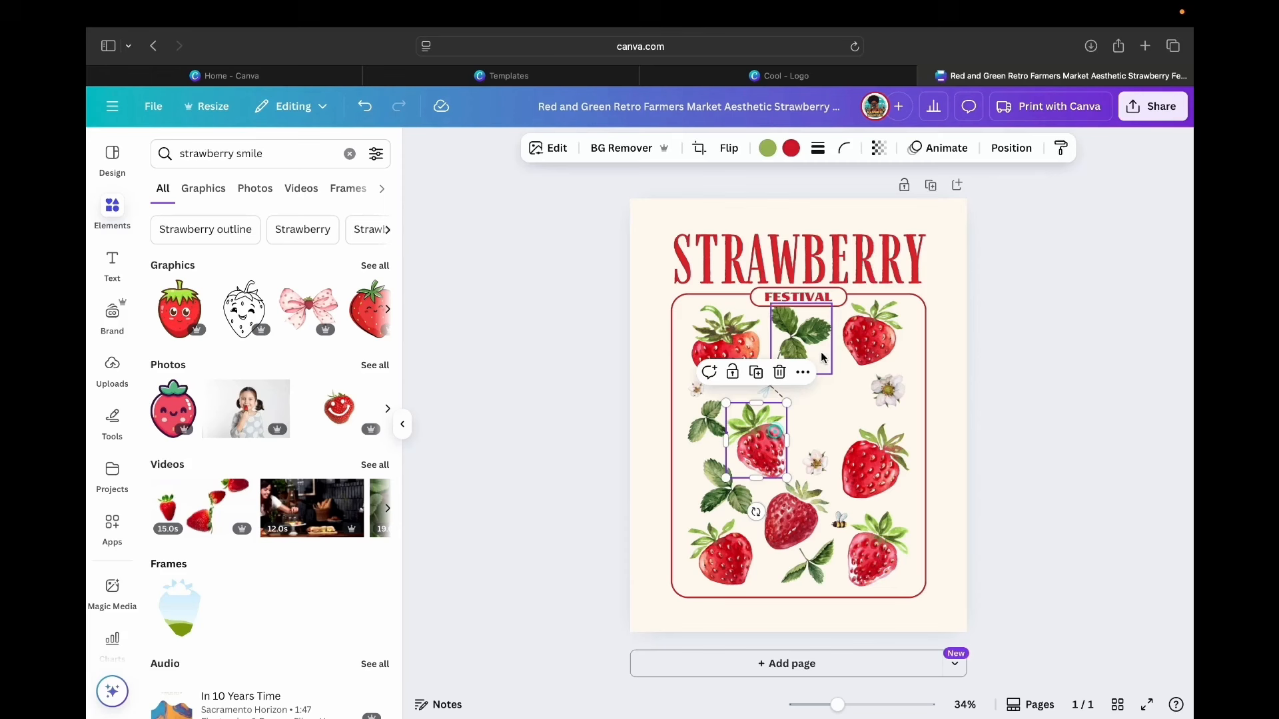
pyautogui.click(779, 371)
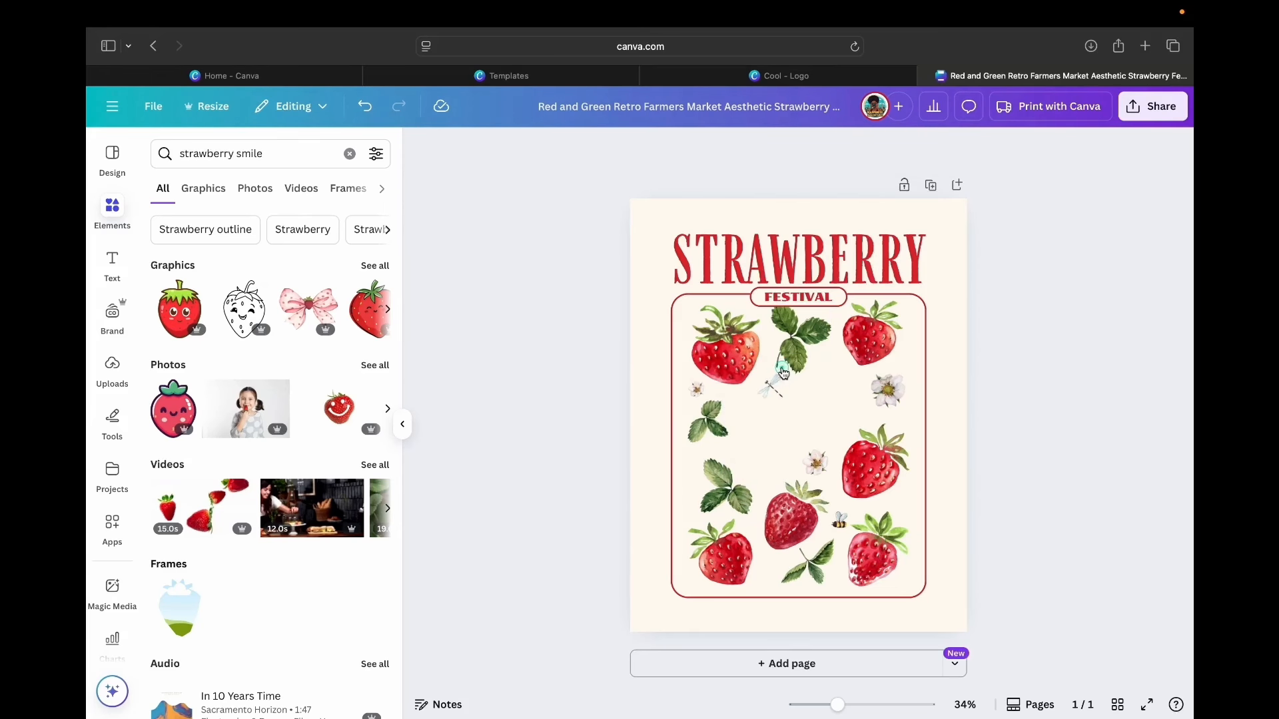
# Add the smiling strawberry graphic with the green leafy top, scale it down, and place it in the middle of the frame
pyautogui.click(375, 265)
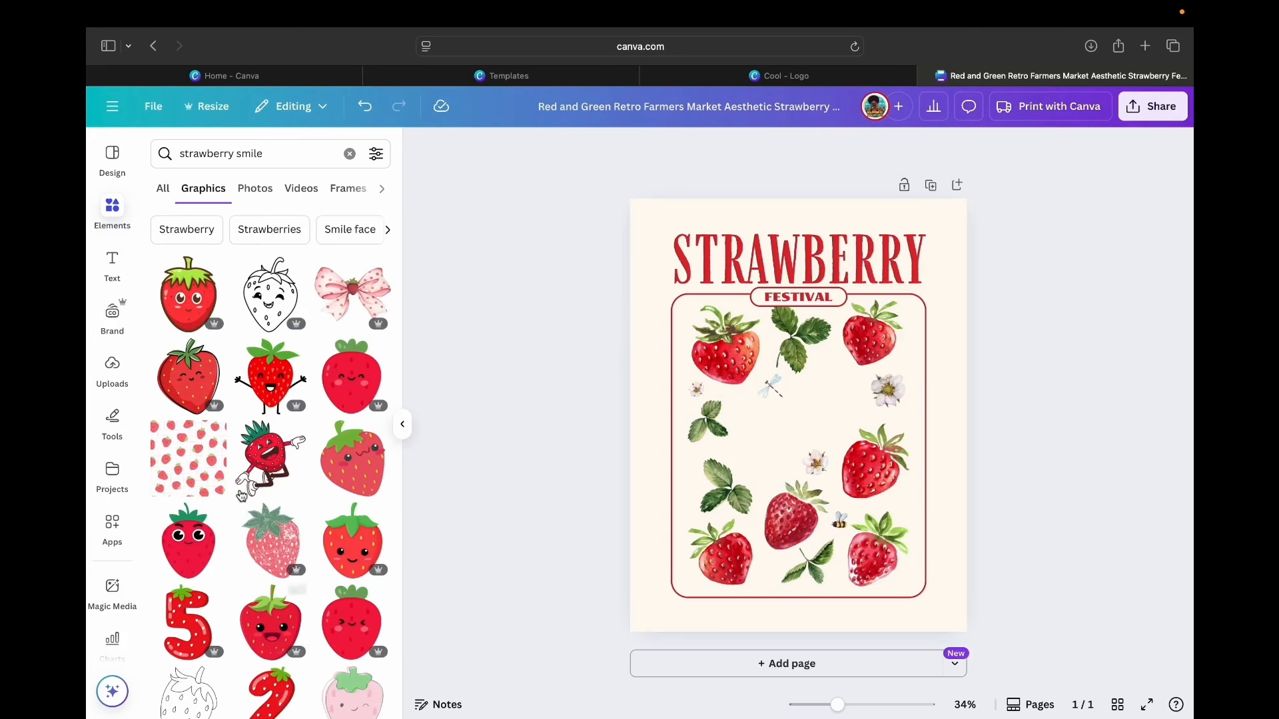
pyautogui.click(189, 311)
pyautogui.moveTo(868, 308); pyautogui.dragTo(850, 355)
pyautogui.moveTo(919, 291); pyautogui.dragTo(766, 486)
pyautogui.moveTo(736, 571); pyautogui.dragTo(826, 433)
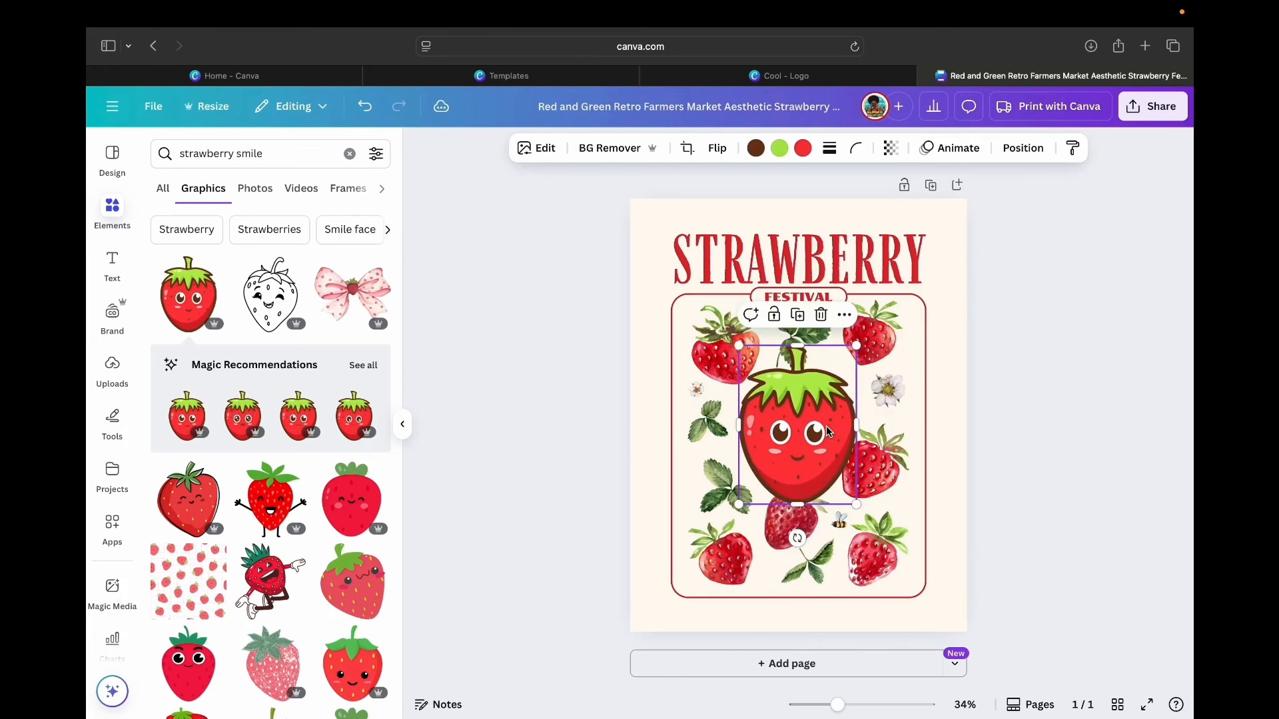
pyautogui.moveTo(851, 358)
pyautogui.mouseDown()
pyautogui.moveTo(822, 414)
pyautogui.moveTo(857, 366)
pyautogui.mouseUp()
pyautogui.moveTo(813, 411); pyautogui.dragTo(821, 405)
# Shrink the strawberry below the smiling strawberry and move the smiling strawberry slightly lower
pyautogui.click(791, 516)
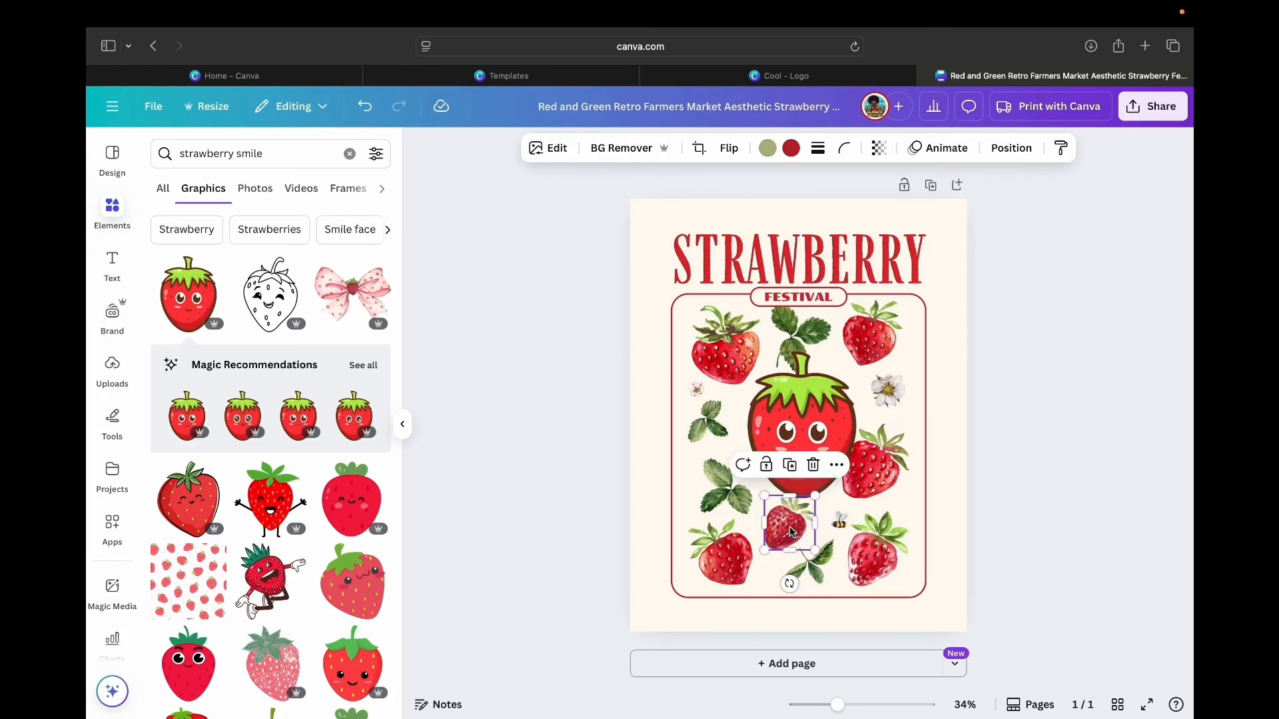
pyautogui.click(812, 393)
pyautogui.moveTo(812, 393); pyautogui.dragTo(814, 412)
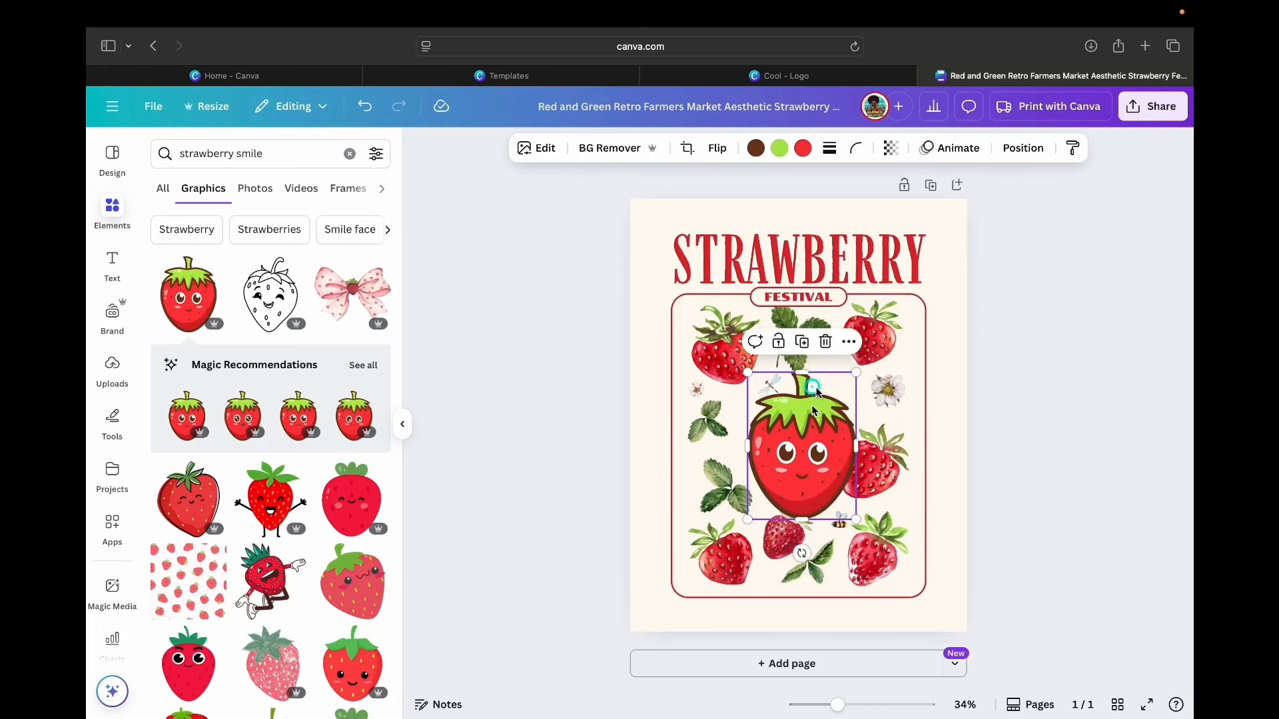
# Shrink the top leaf sprig, raise the smiling strawberry, and shift the sprig just right of its stem
pyautogui.click(796, 352)
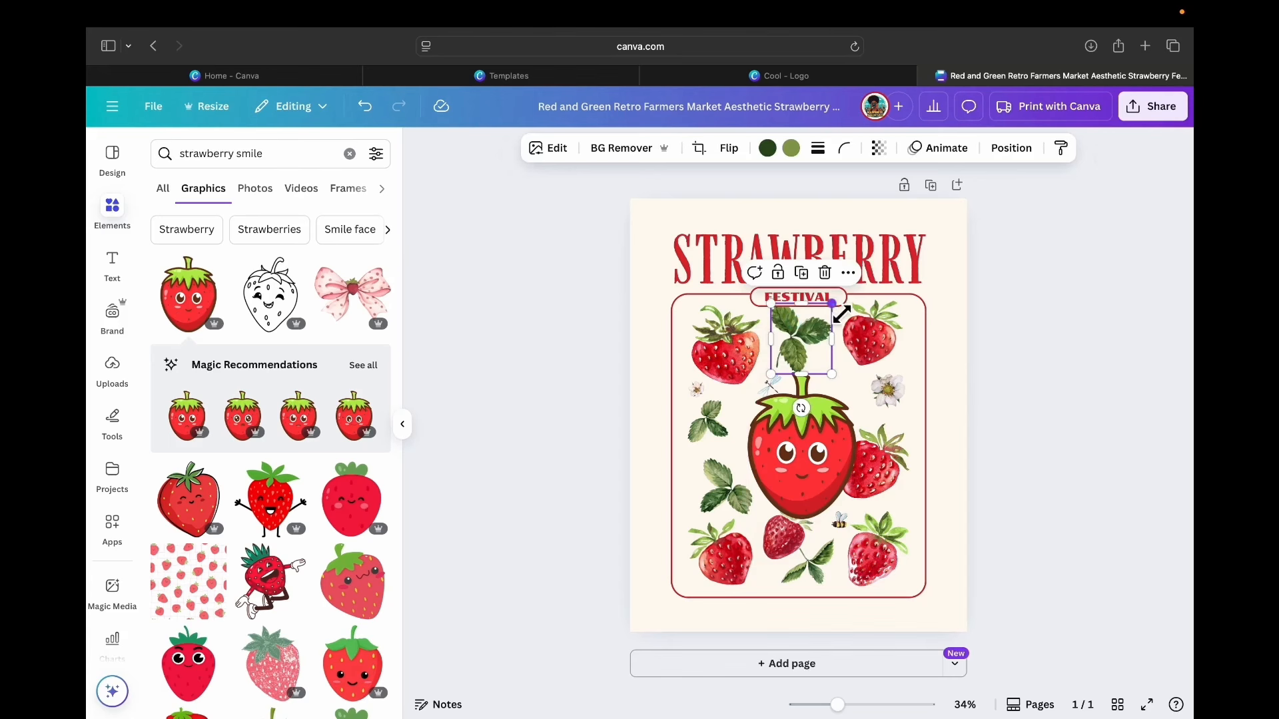
pyautogui.moveTo(800, 360); pyautogui.dragTo(801, 337)
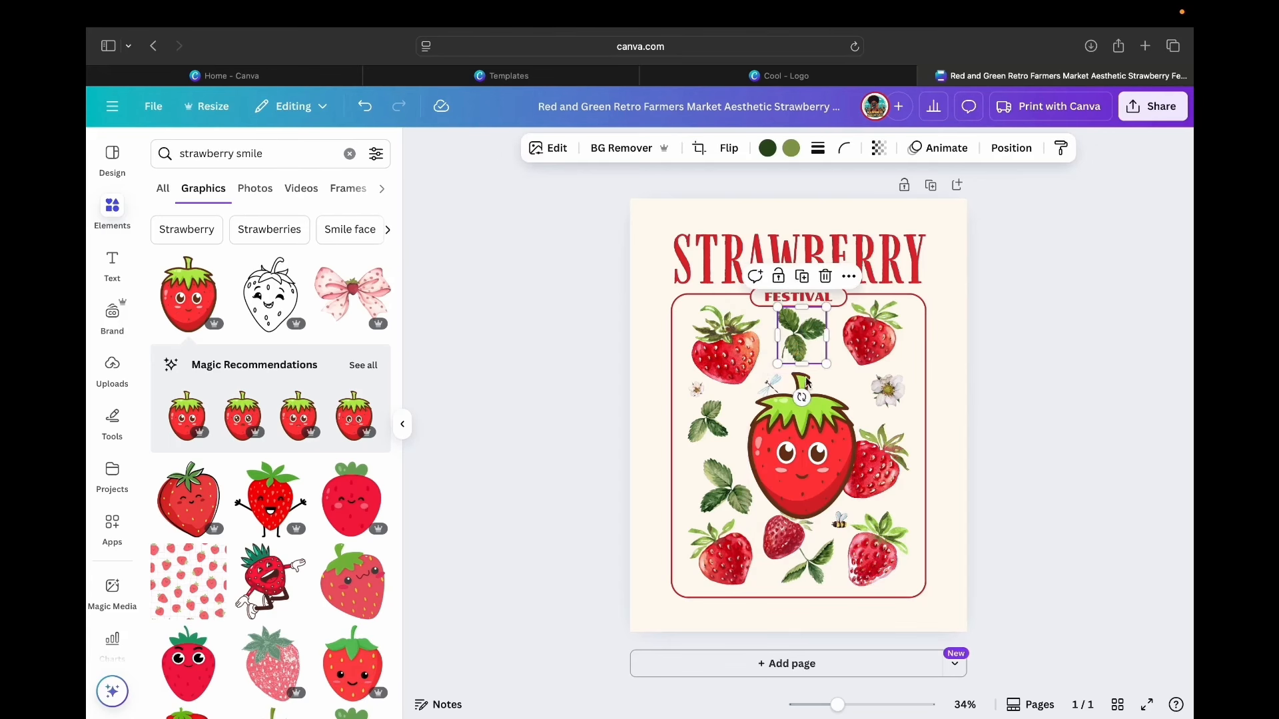
pyautogui.click(810, 452)
pyautogui.moveTo(811, 451); pyautogui.dragTo(803, 427)
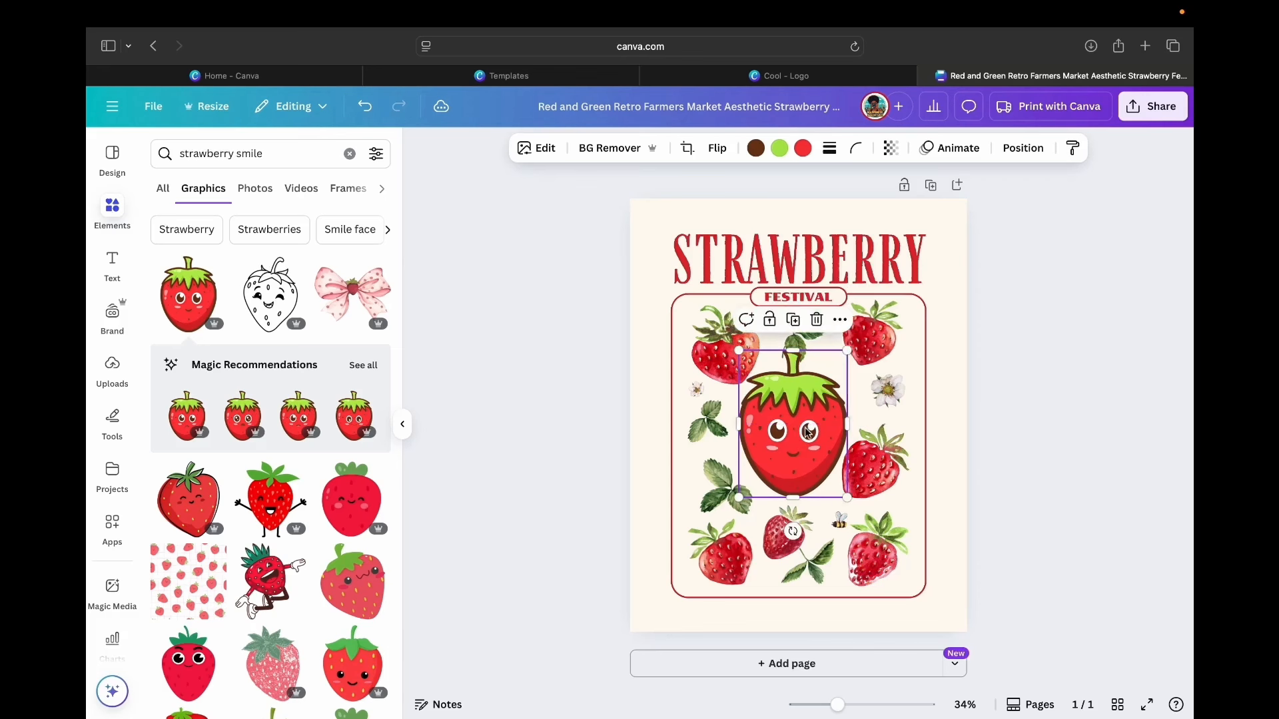
pyautogui.click(1071, 409)
pyautogui.moveTo(799, 326); pyautogui.dragTo(808, 322)
pyautogui.click(1055, 366)
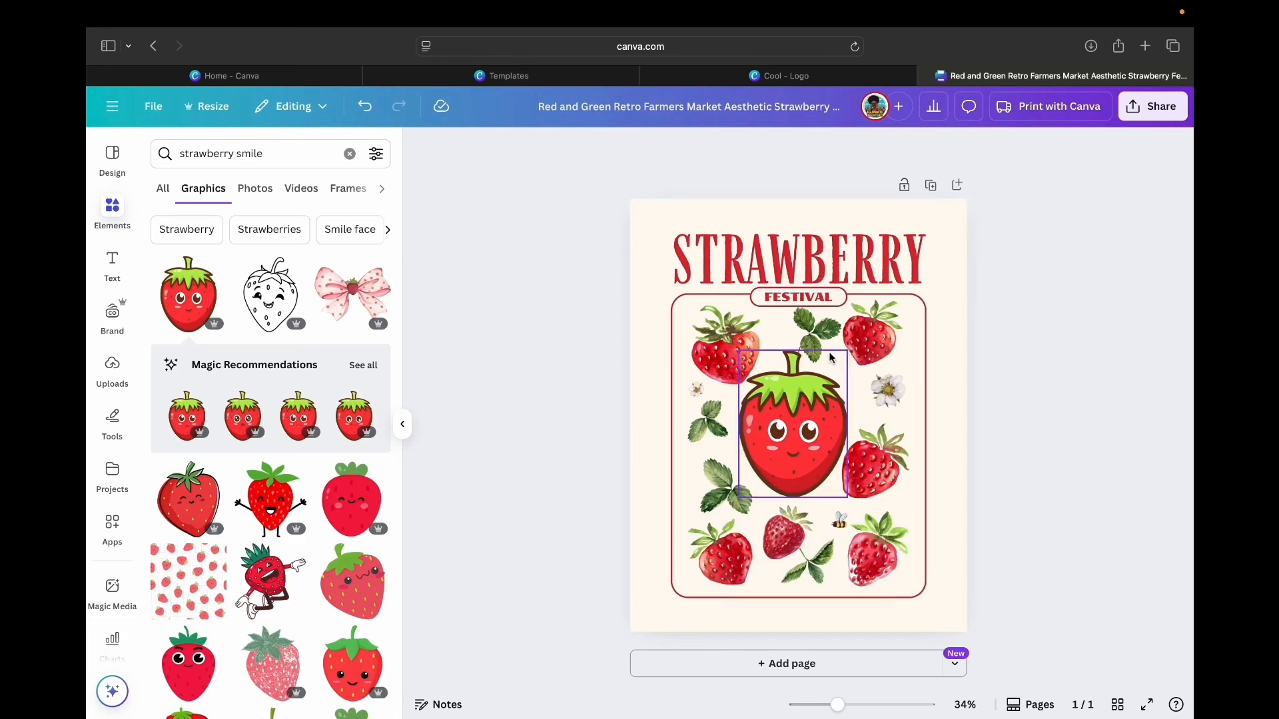
# Try removing the leaf sprig above the smiling strawberry and undo that change
pyautogui.click(818, 336)
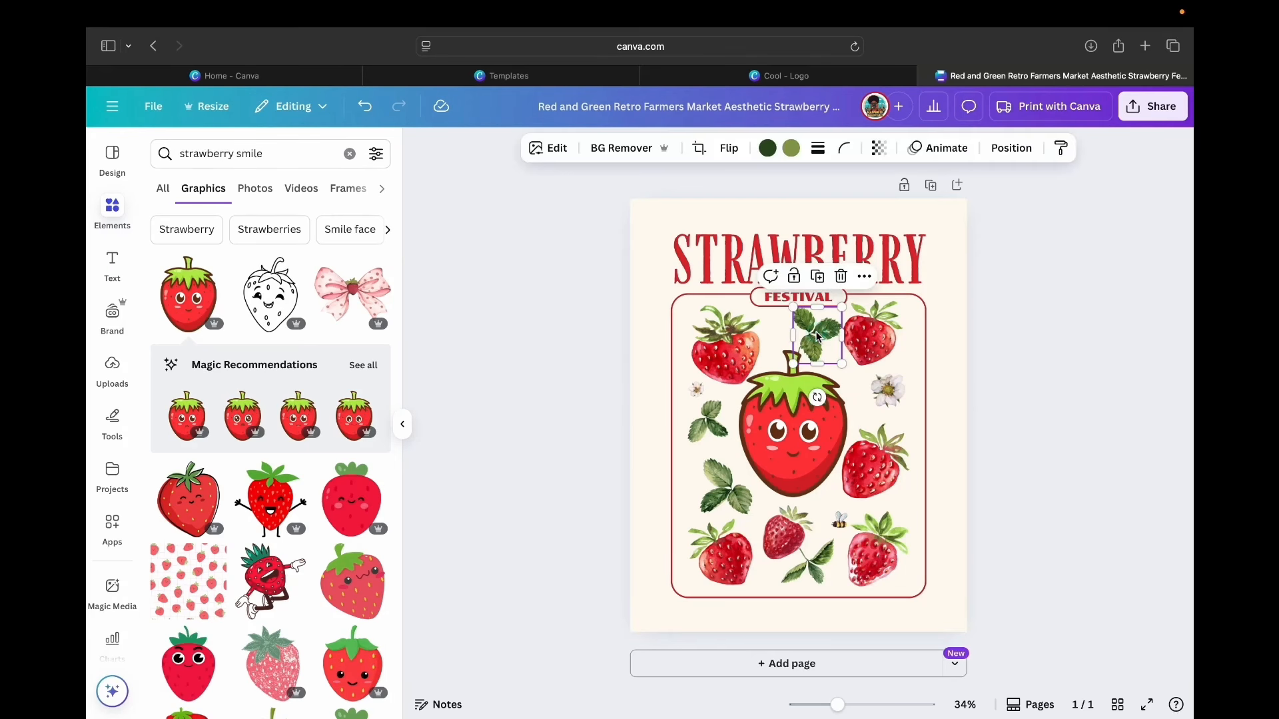
pyautogui.click(802, 409)
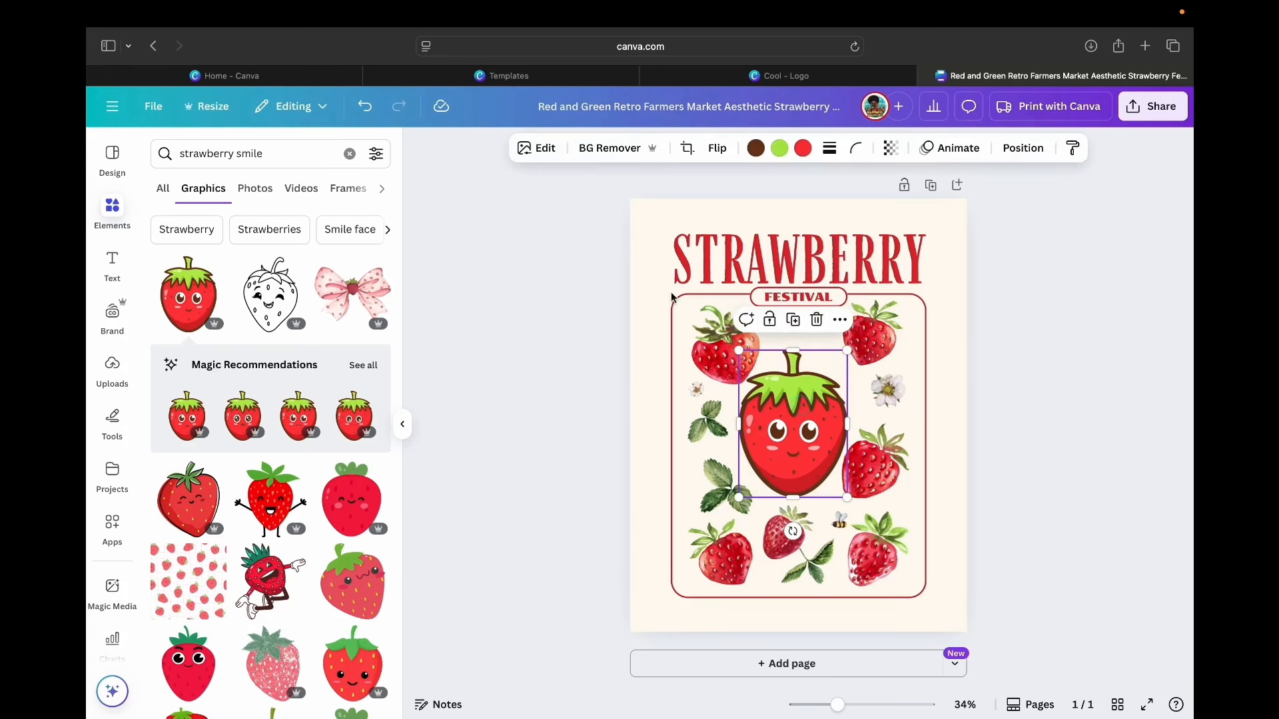
pyautogui.click(365, 106)
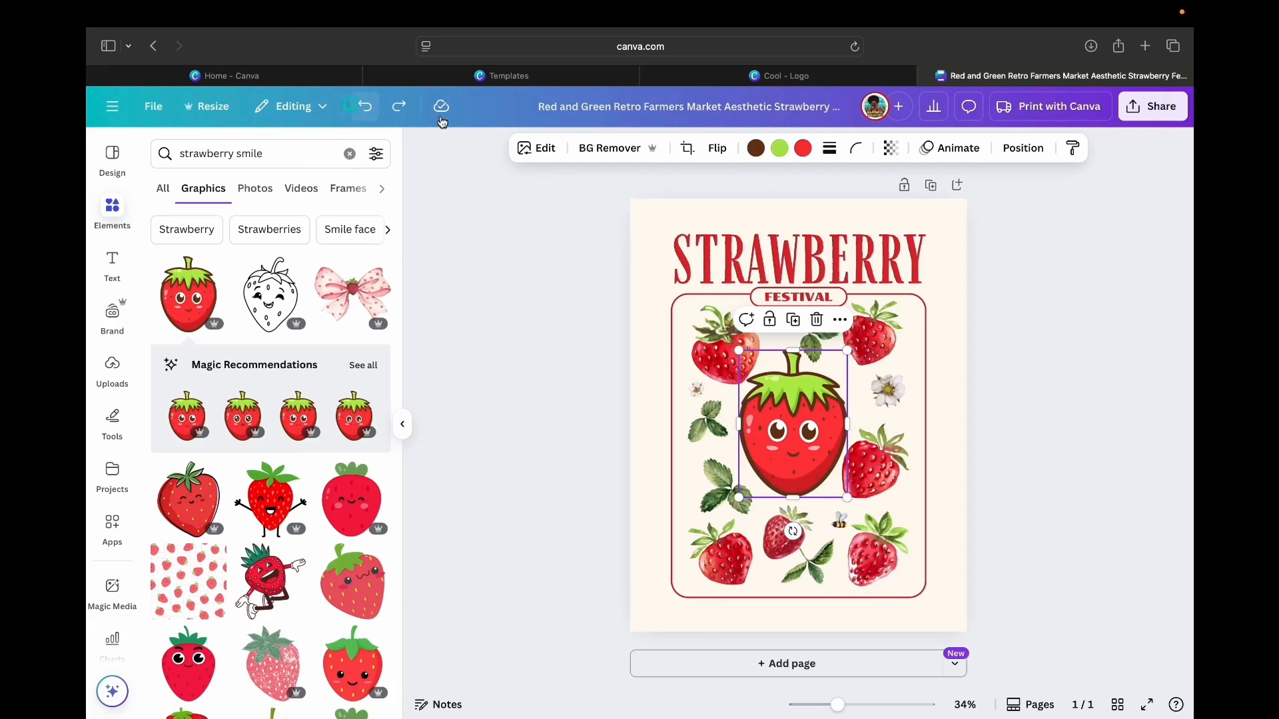
pyautogui.click(1139, 394)
# Rotate and shrink the leaf sprig, and centre it above the smiling strawberry's stem
pyautogui.click(814, 336)
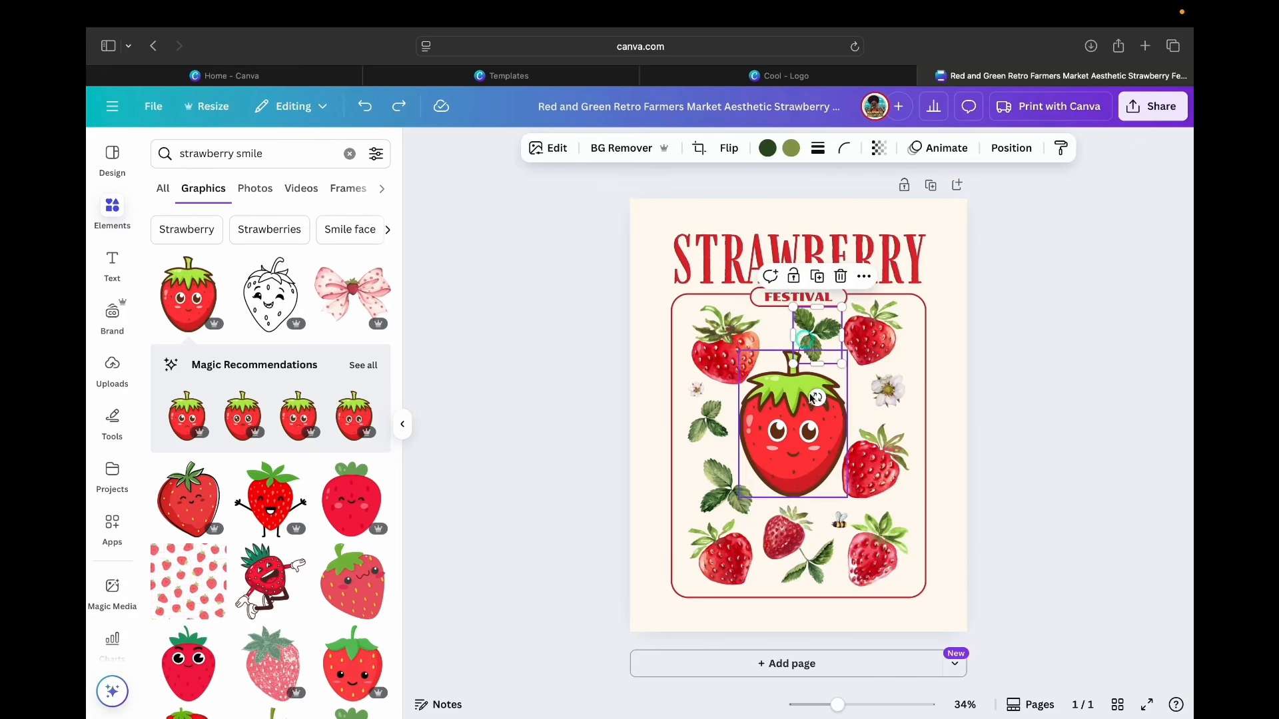
pyautogui.moveTo(826, 401); pyautogui.dragTo(858, 383)
pyautogui.moveTo(816, 334); pyautogui.dragTo(806, 329)
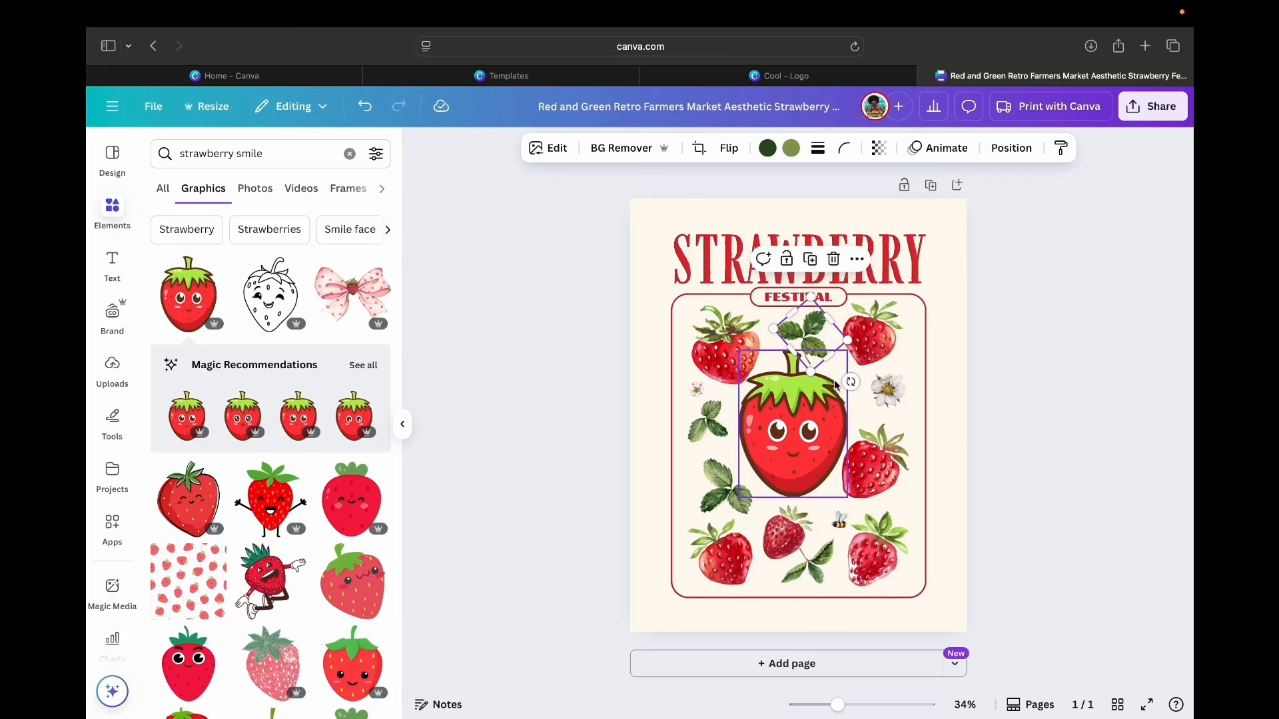
pyautogui.moveTo(849, 378); pyautogui.dragTo(798, 328)
pyautogui.click(1102, 331)
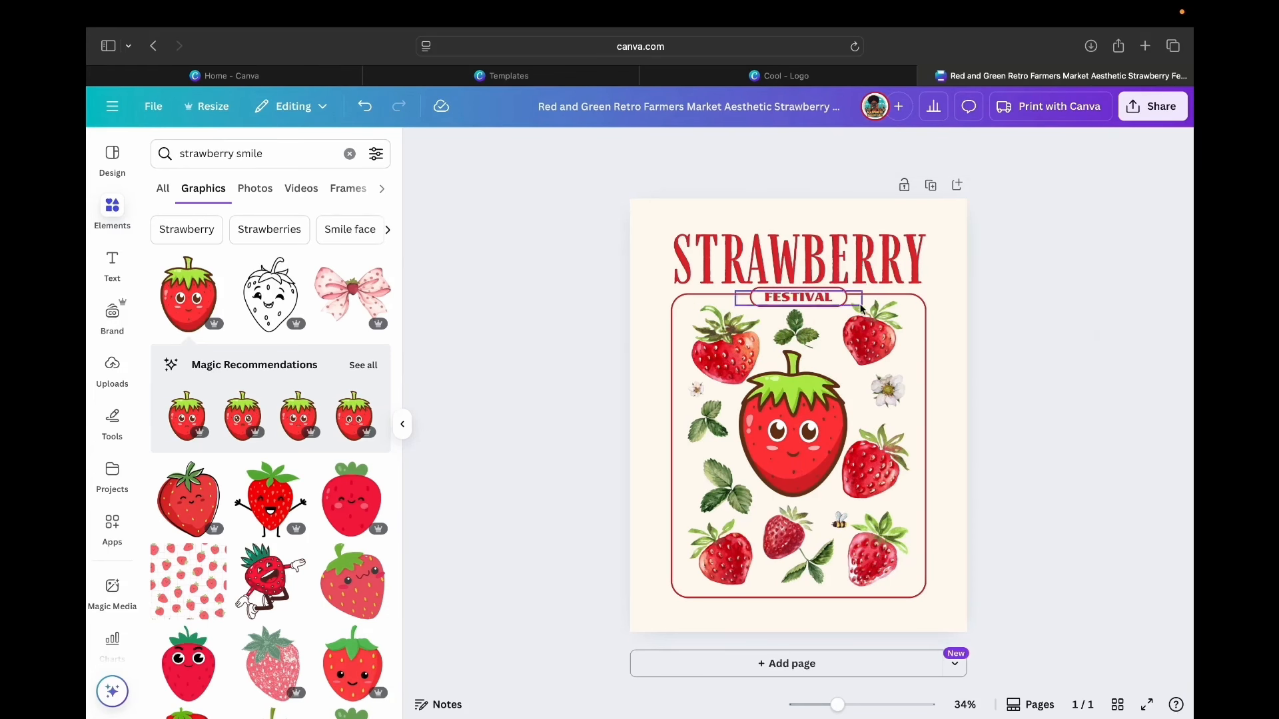
pyautogui.click(793, 433)
pyautogui.moveTo(854, 503)
pyautogui.mouseDown()
pyautogui.moveTo(856, 516)
pyautogui.moveTo(842, 512)
pyautogui.mouseUp()
pyautogui.click(1135, 364)
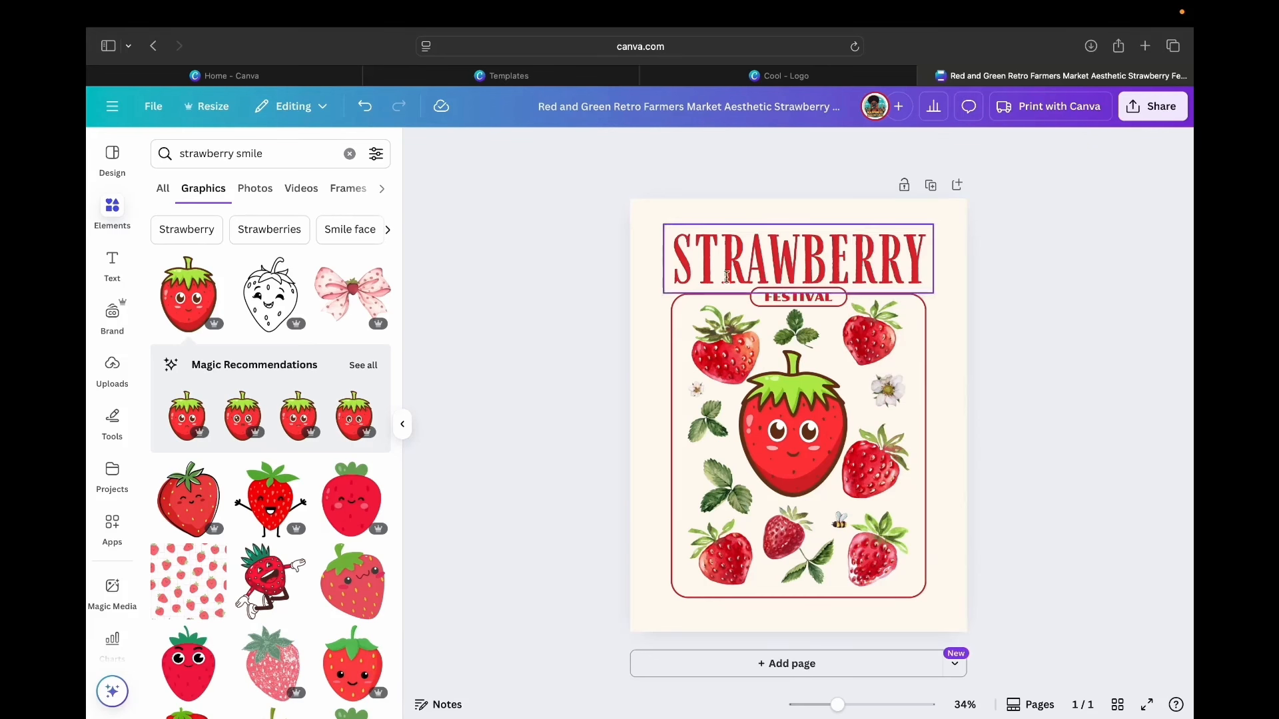
# Change the page background to white from the document colors
pyautogui.click(955, 216)
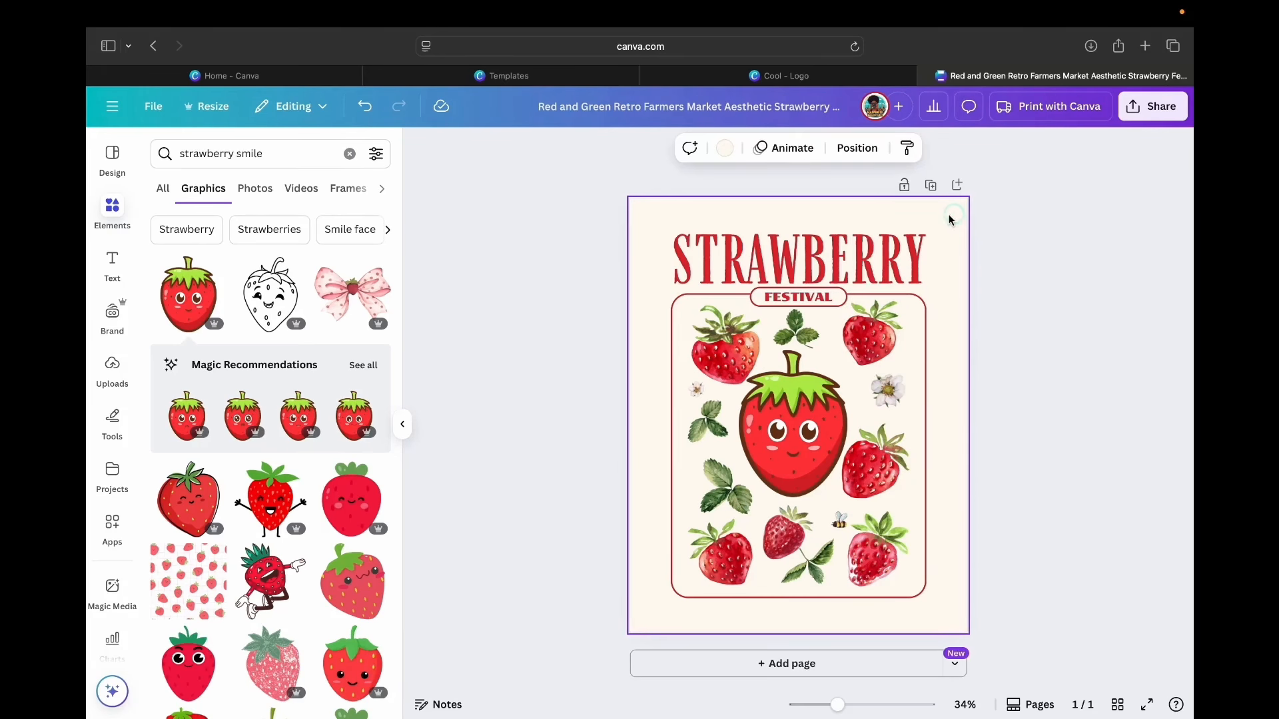
pyautogui.click(720, 150)
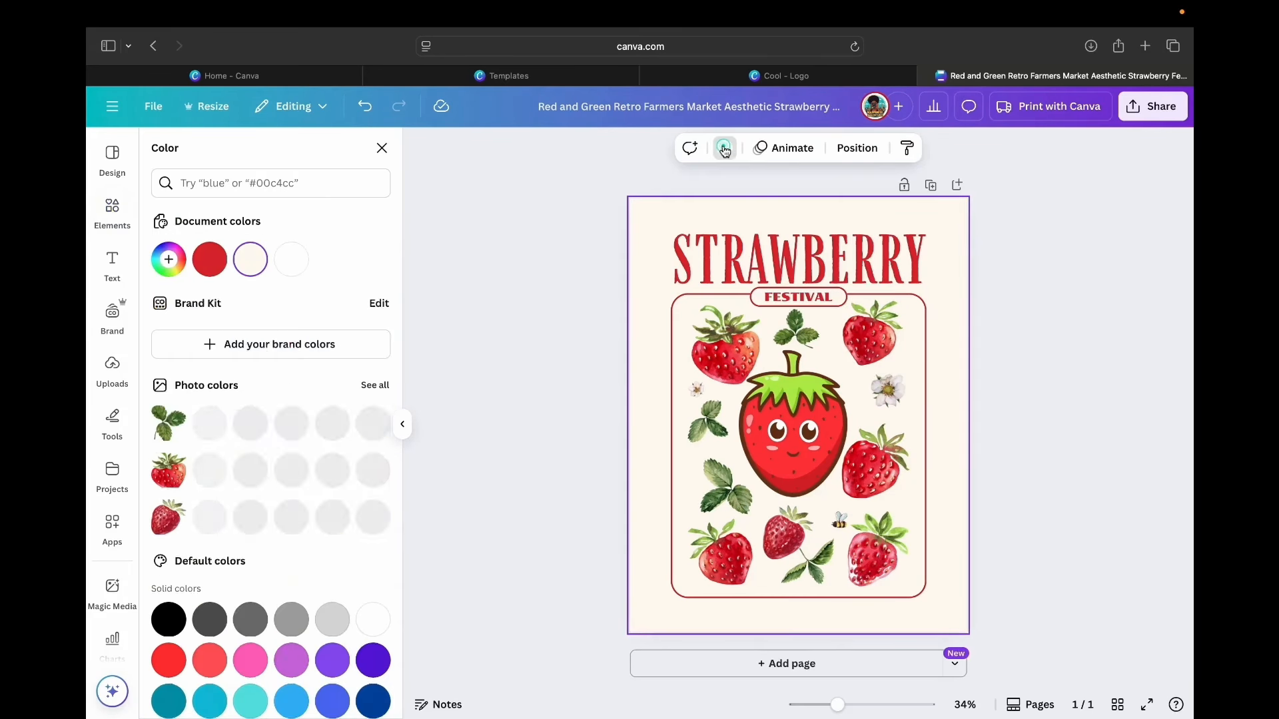
pyautogui.click(292, 259)
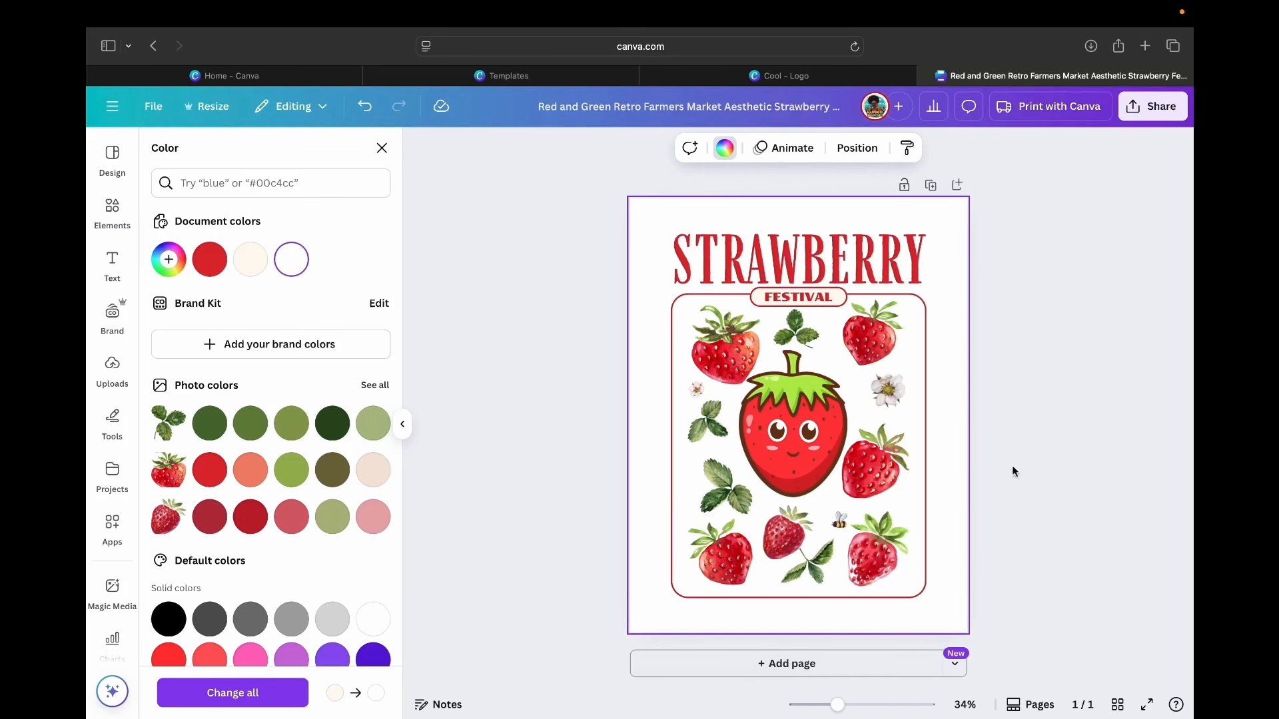
# Duplicate the page and set the second page's background to the near-black color #141414
pyautogui.click(931, 187)
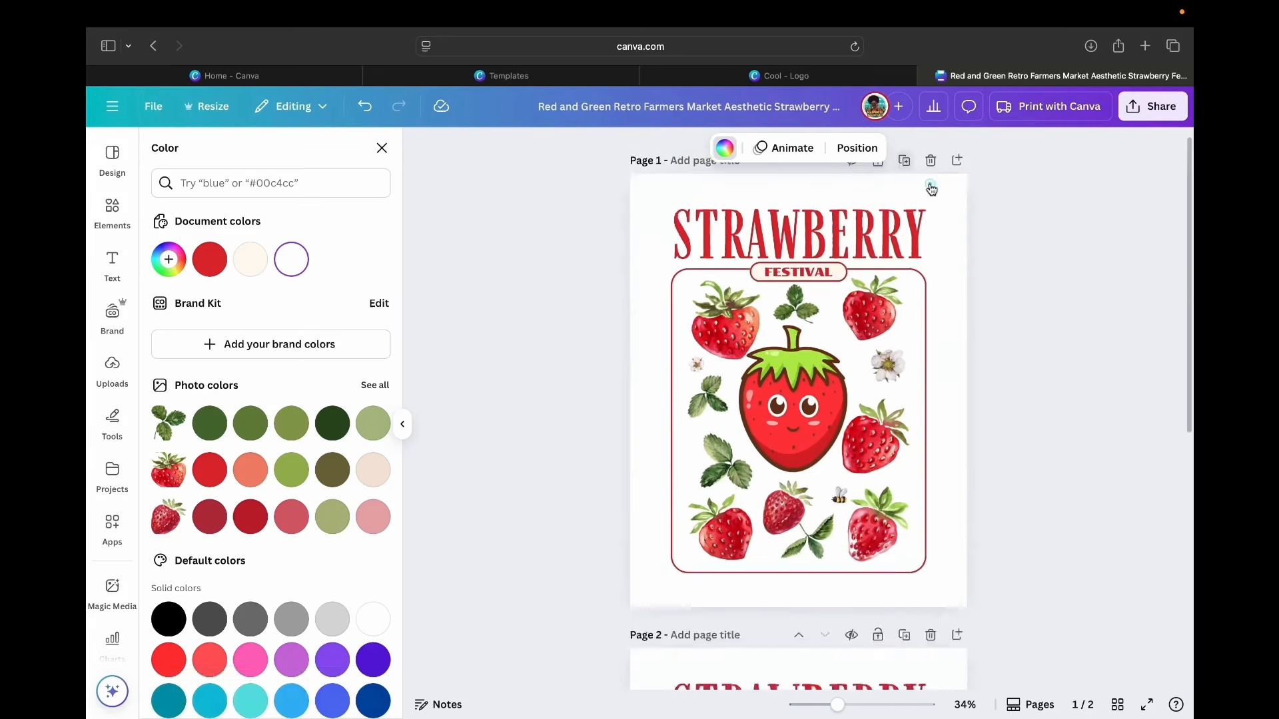
pyautogui.click(936, 214)
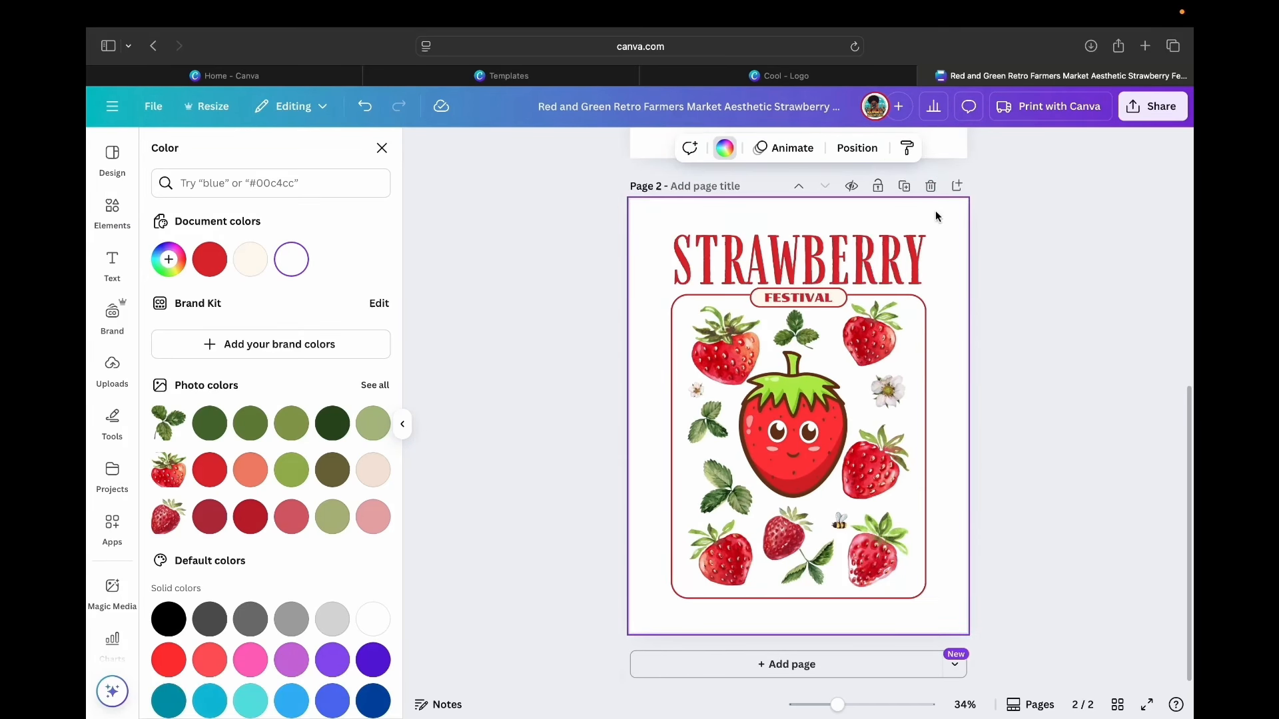
pyautogui.click(176, 262)
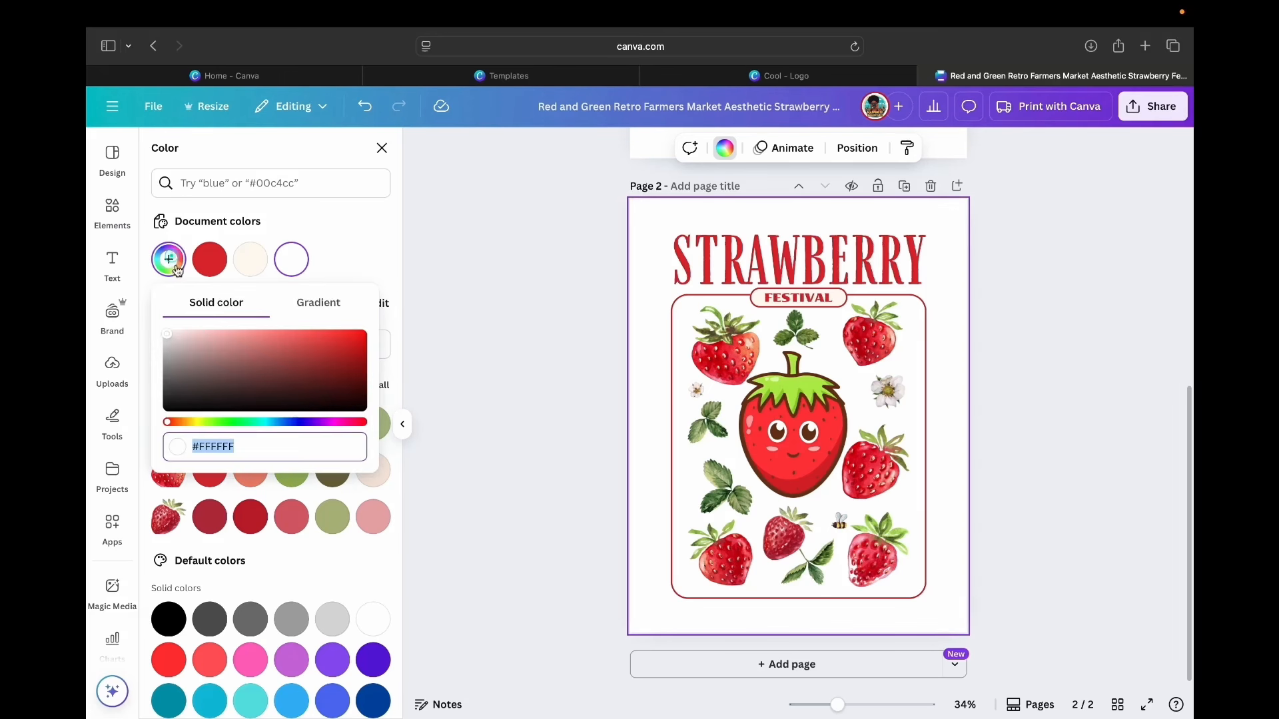
pyautogui.moveTo(168, 342); pyautogui.dragTo(170, 405)
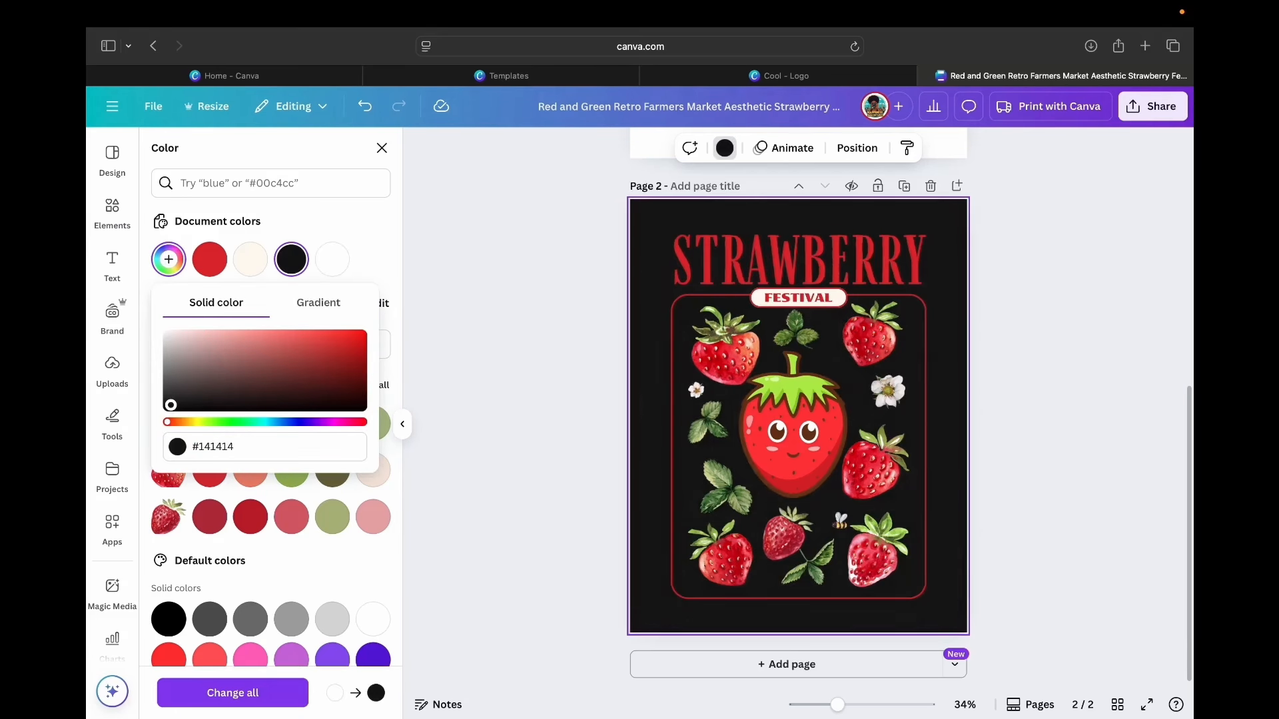
pyautogui.click(1021, 347)
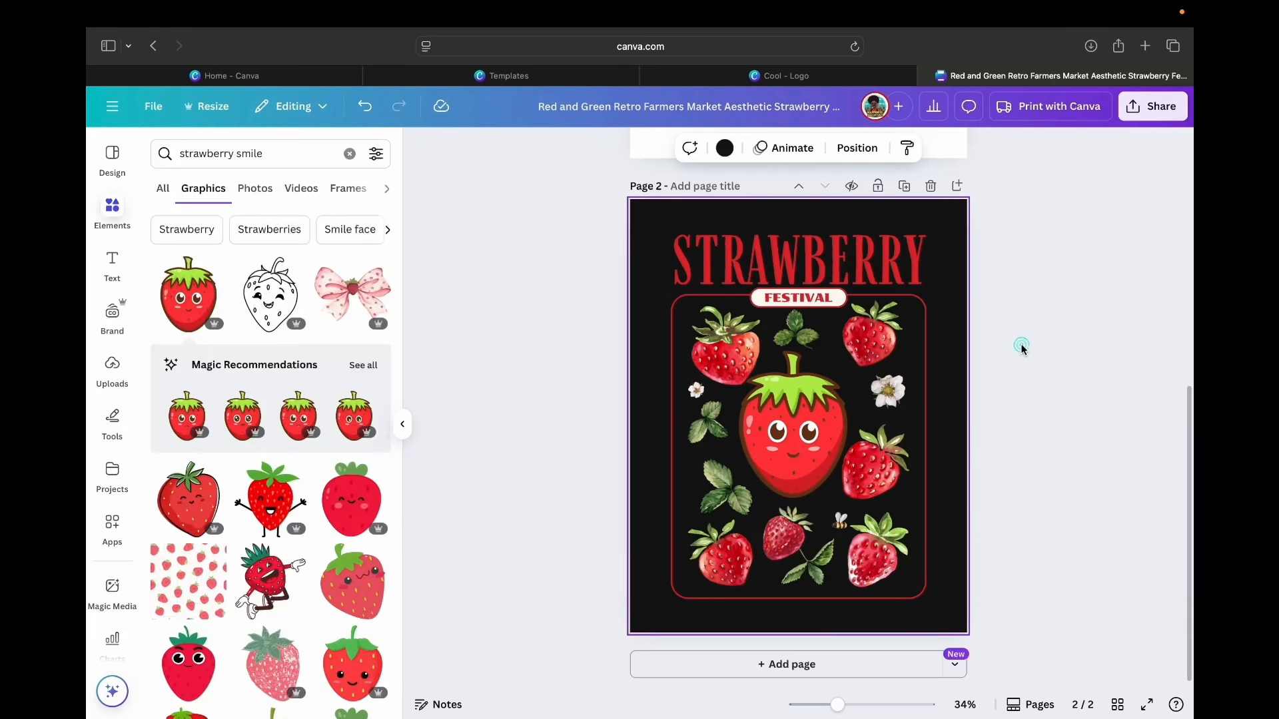
# Compare the white and near-black pages, and open the download options for the design
pyautogui.scroll(5, 1088, 323)
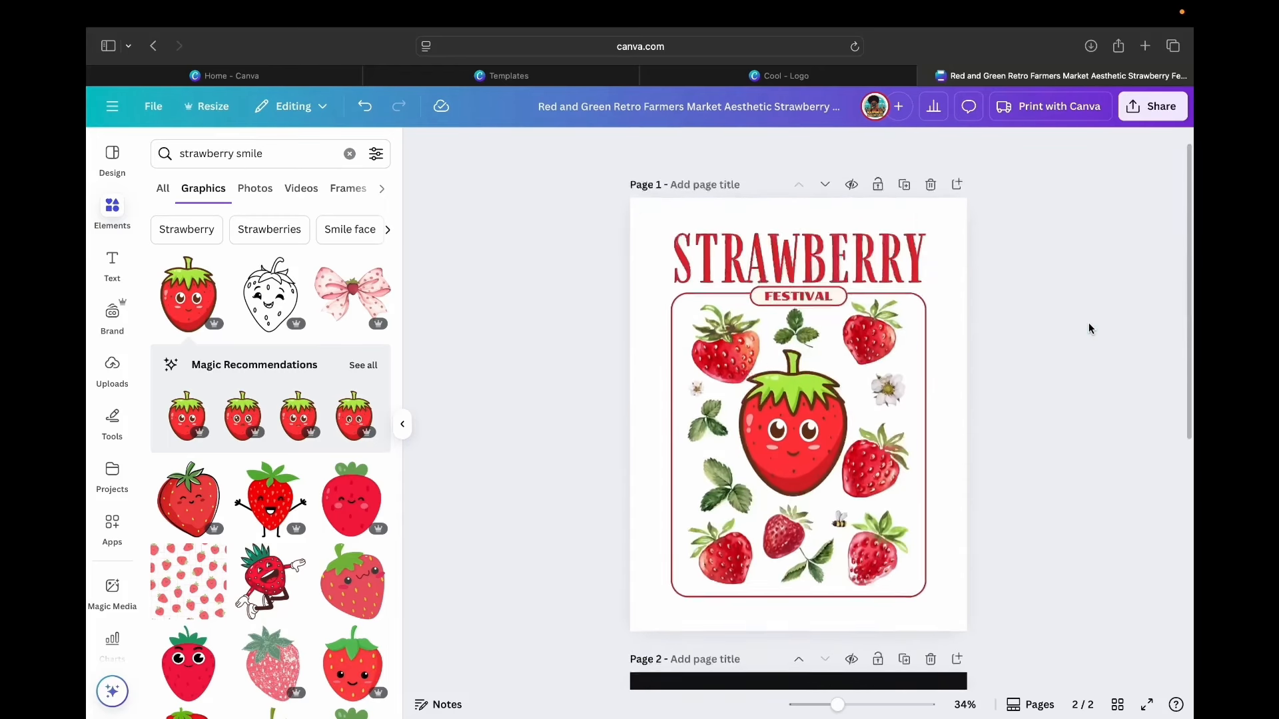
pyautogui.scroll(-5, 1089, 322)
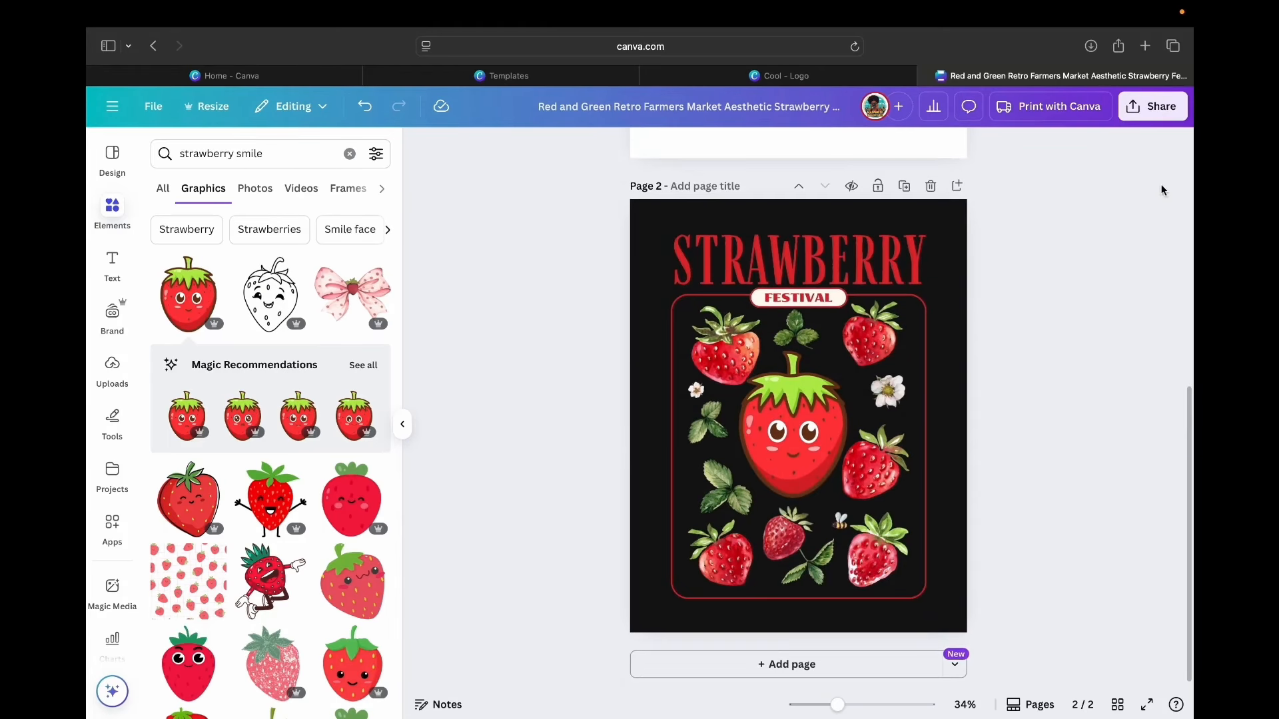
pyautogui.click(1163, 103)
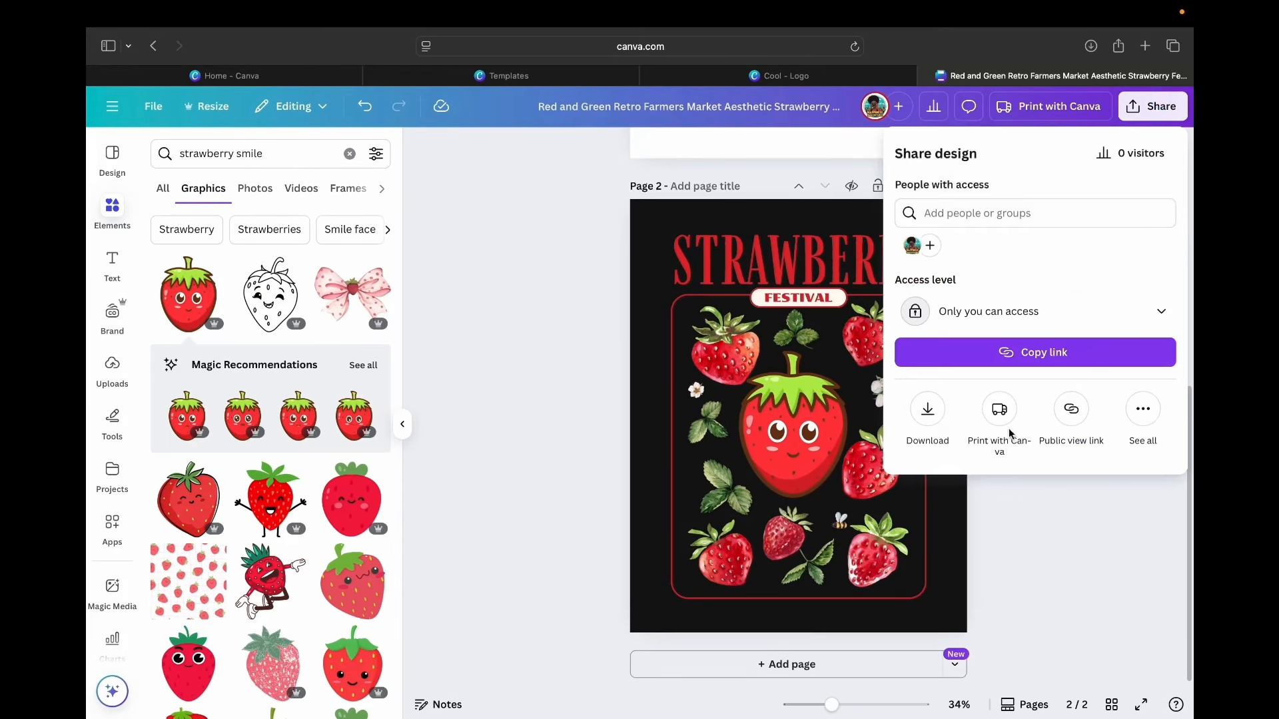
pyautogui.click(929, 411)
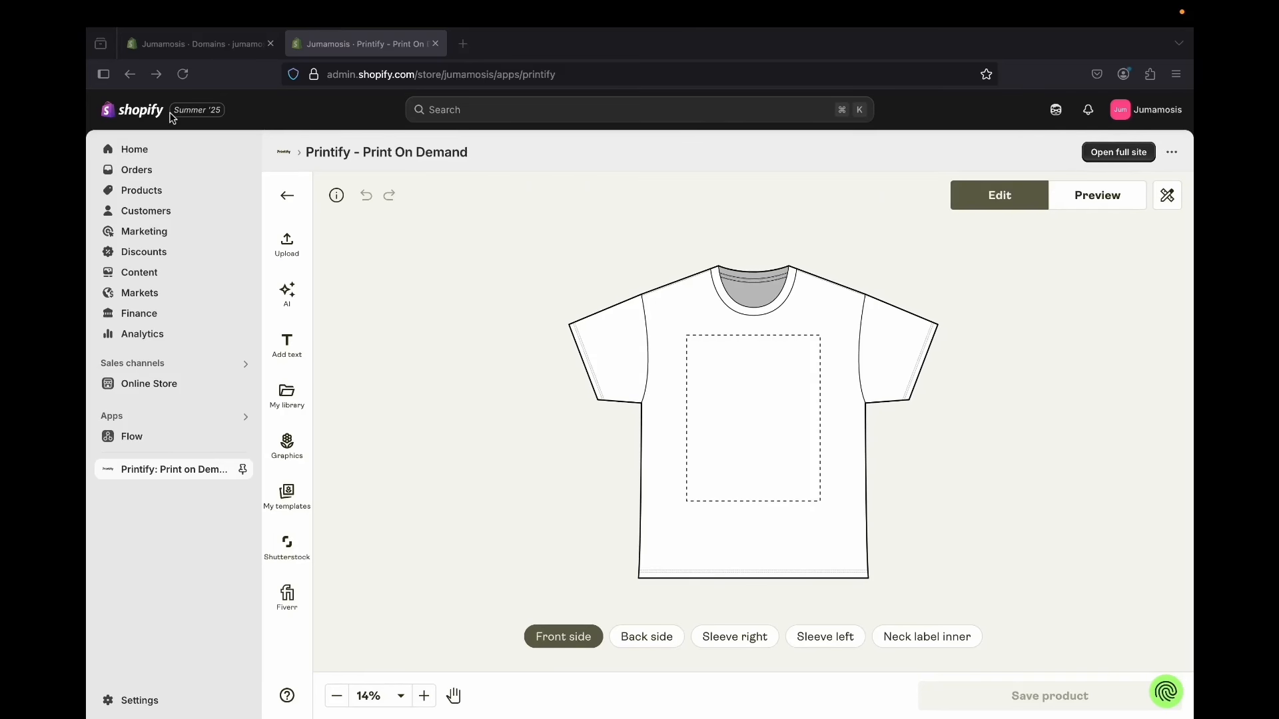
# In Printify, upload the White.png strawberry design and place it on the T-shirt's front side
pyautogui.click(287, 245)
pyautogui.click(385, 303)
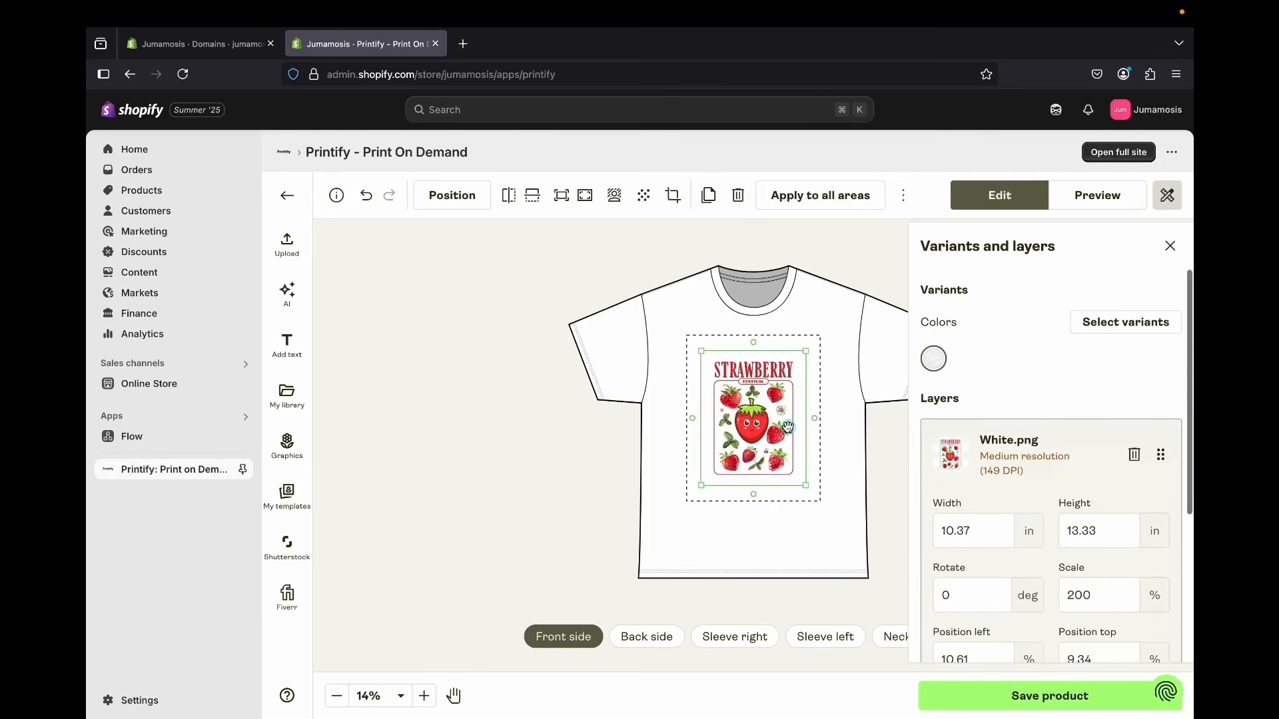
# Add the Dark Heather color and the second Ash color in all sizes to the T-shirt's variants
pyautogui.click(1103, 325)
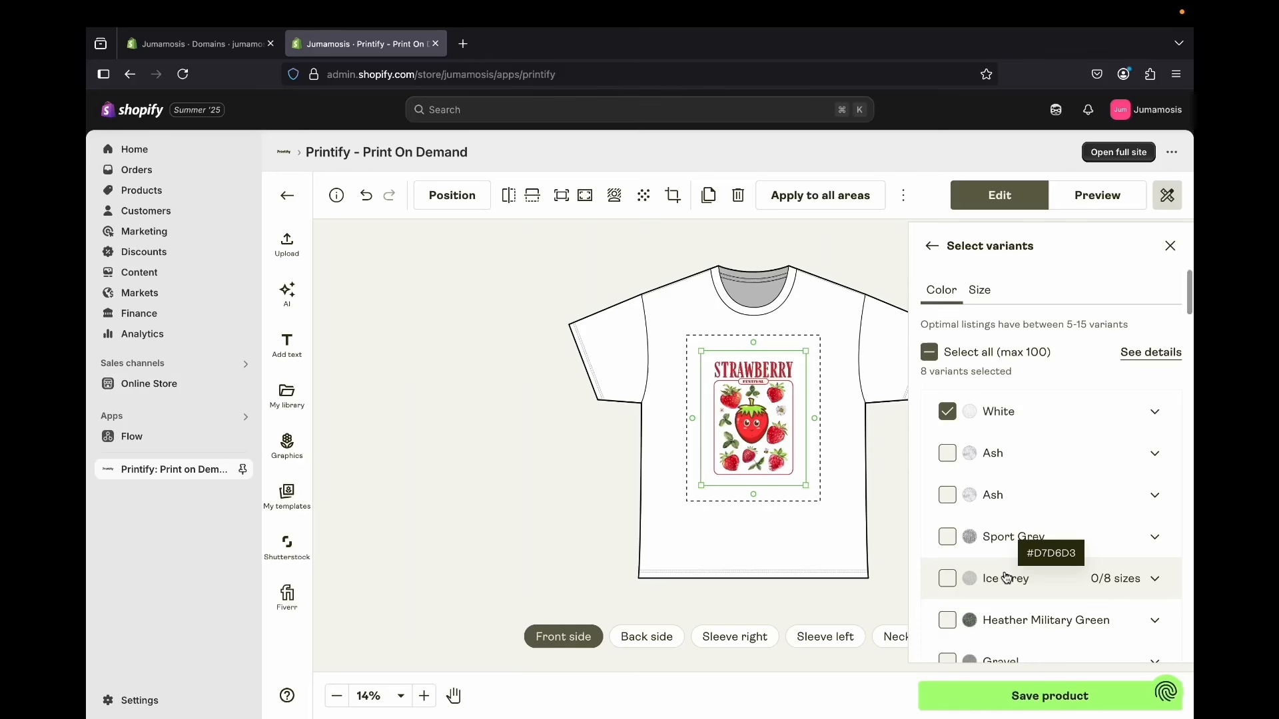
pyautogui.scroll(-5, 1006, 578)
pyautogui.scroll(-2, 1007, 578)
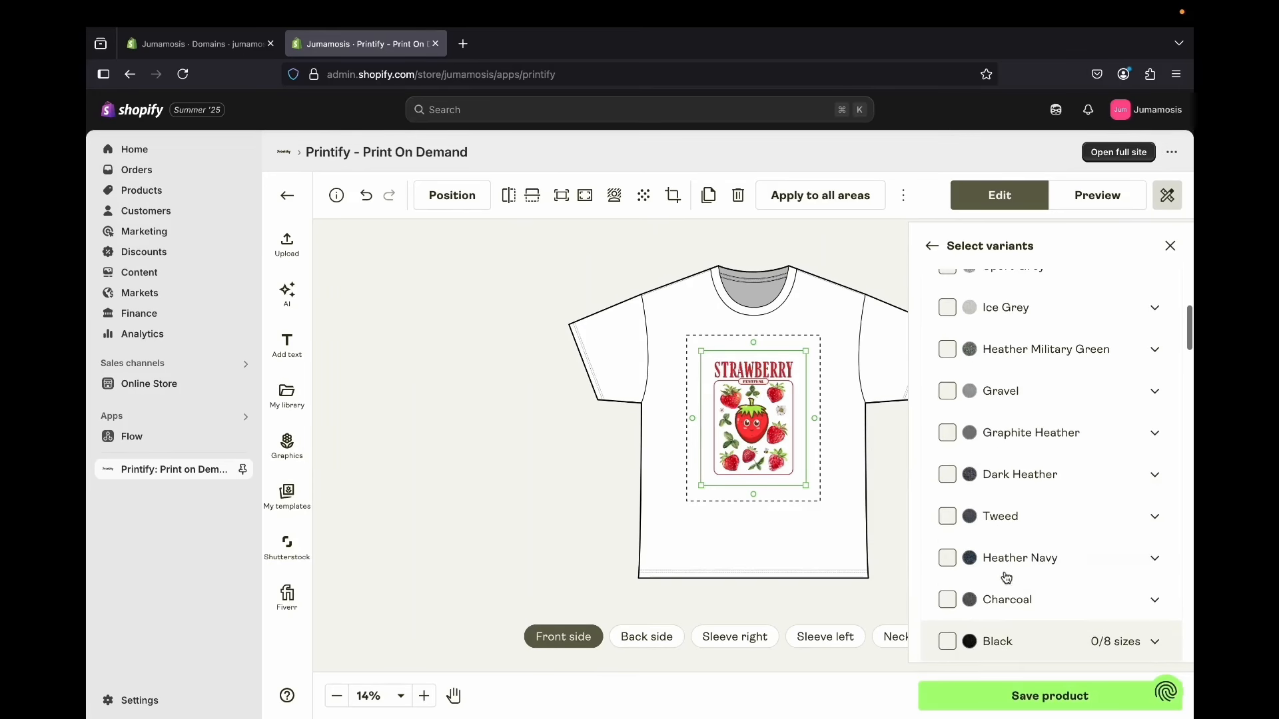
pyautogui.click(946, 475)
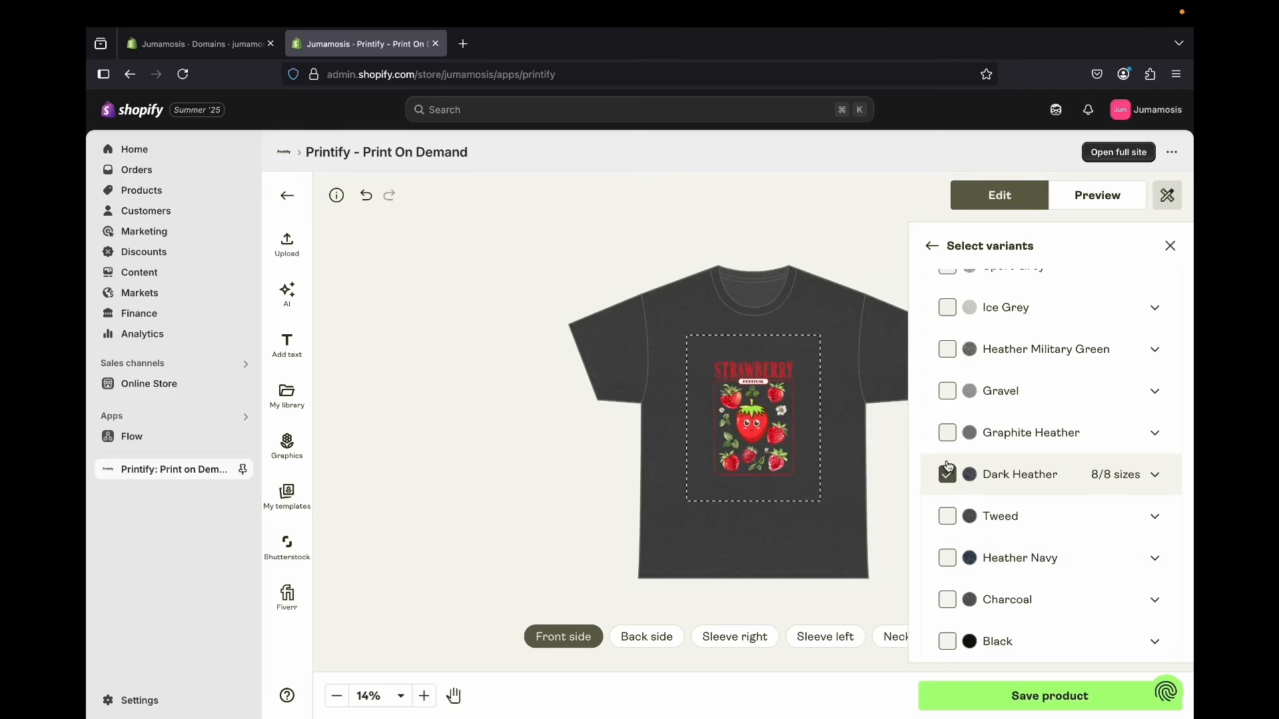
pyautogui.scroll(4, 948, 463)
pyautogui.click(946, 405)
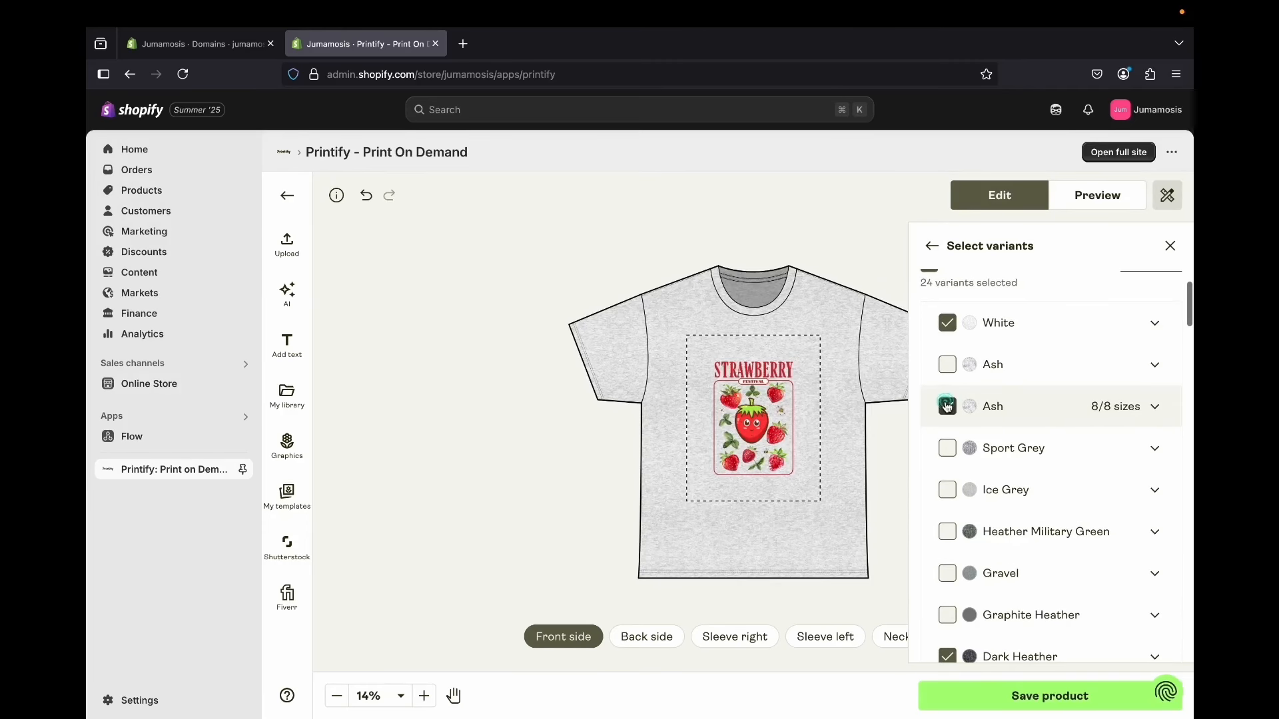
# Try the Gravel color and both Ash colors in all sizes on the T-shirt
pyautogui.scroll(1, 946, 406)
pyautogui.click(946, 384)
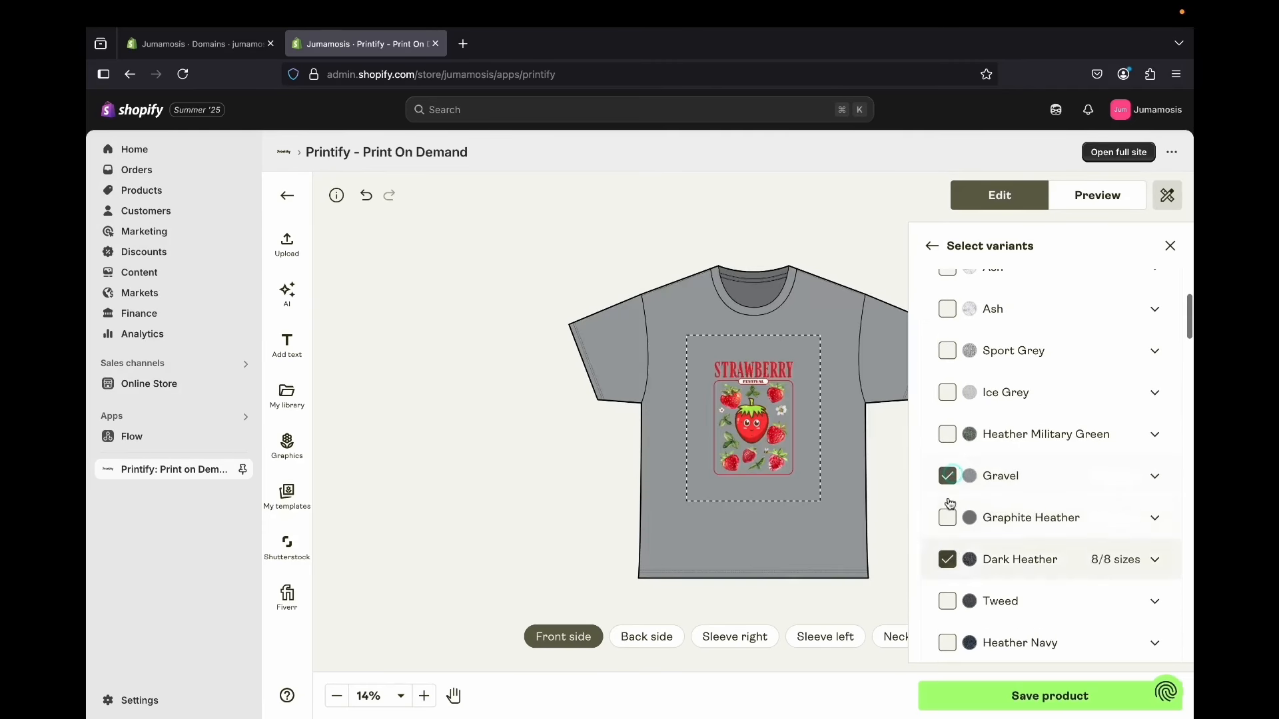
pyautogui.scroll(3, 950, 459)
pyautogui.click(949, 453)
pyautogui.click(947, 494)
pyautogui.scroll(-2, 948, 490)
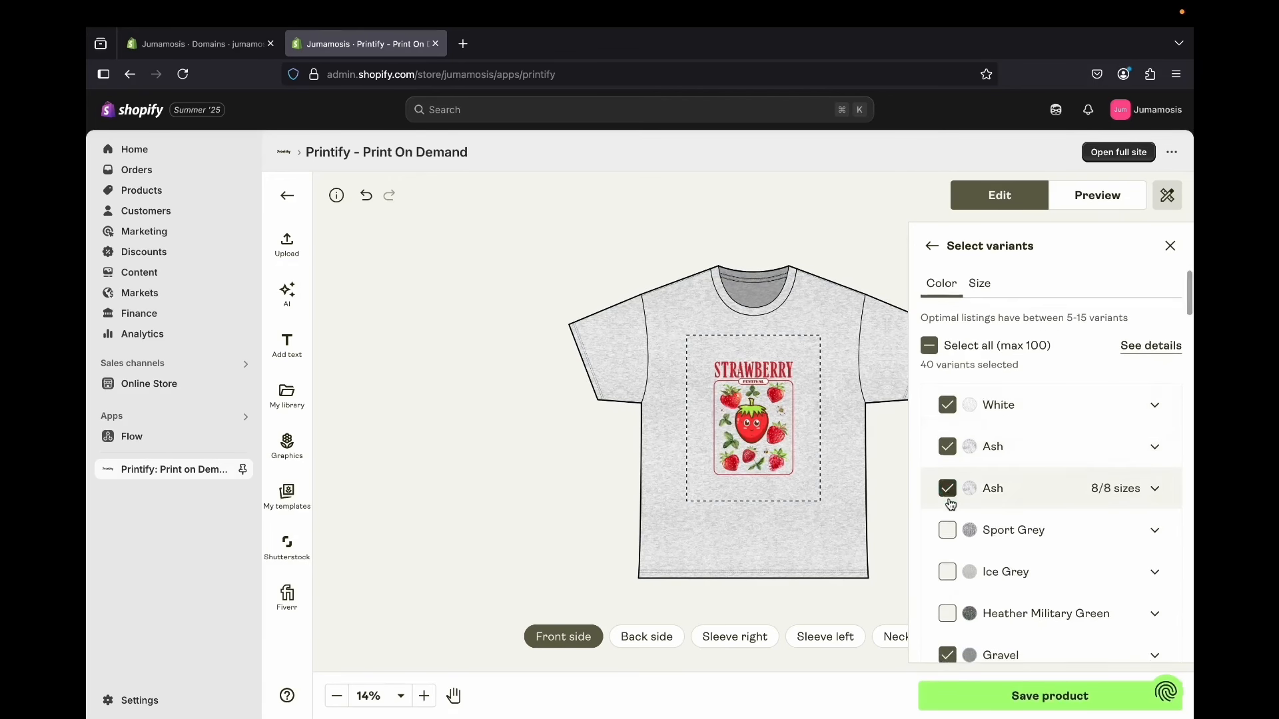
# Add the Black color in all sizes to the T-shirt's variants
pyautogui.scroll(-5, 947, 481)
pyautogui.click(946, 501)
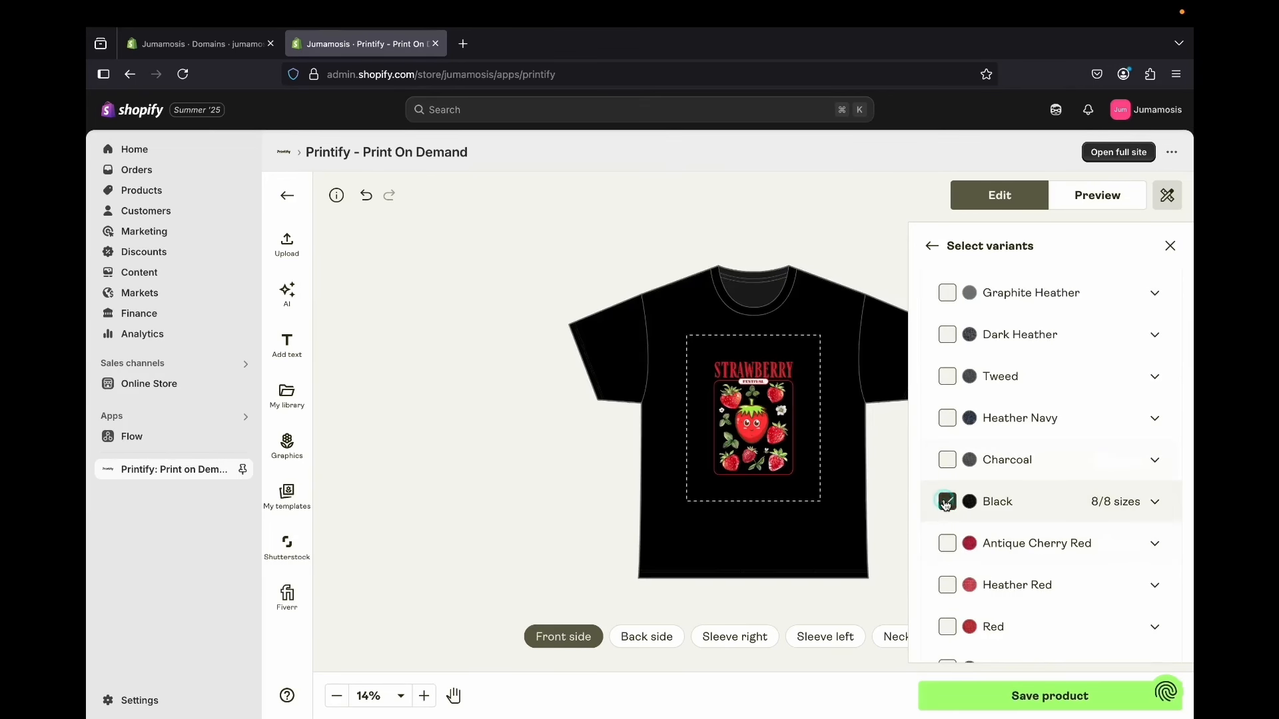
pyautogui.scroll(1, 946, 505)
pyautogui.scroll(-2, 946, 505)
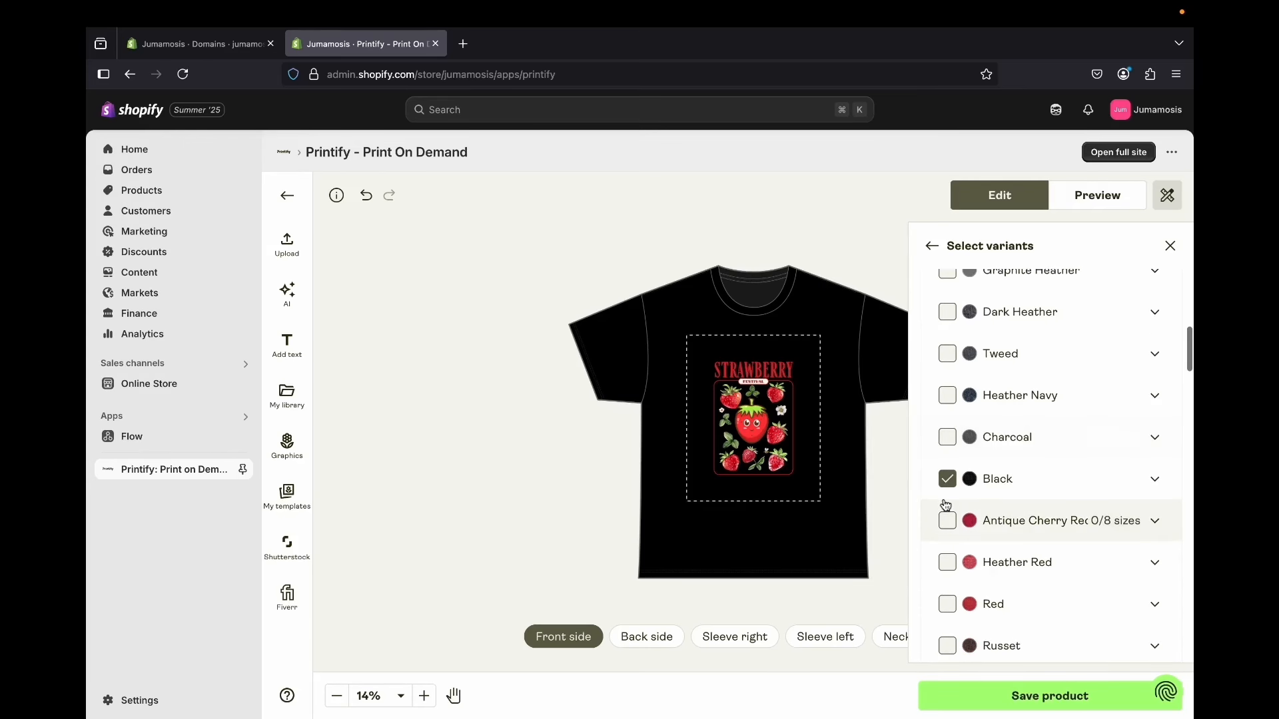
pyautogui.scroll(4, 946, 510)
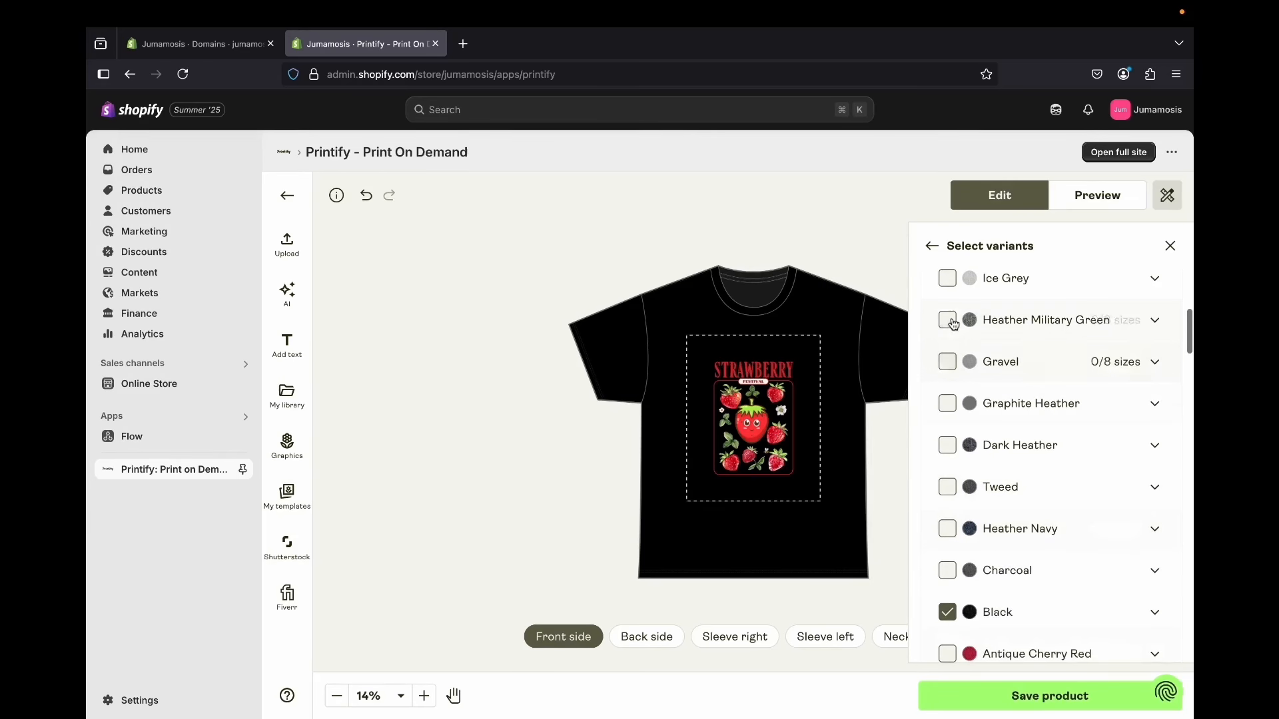
# Try the Graphite Heather and Tweed colors on the T-shirt and deselect both
pyautogui.click(948, 404)
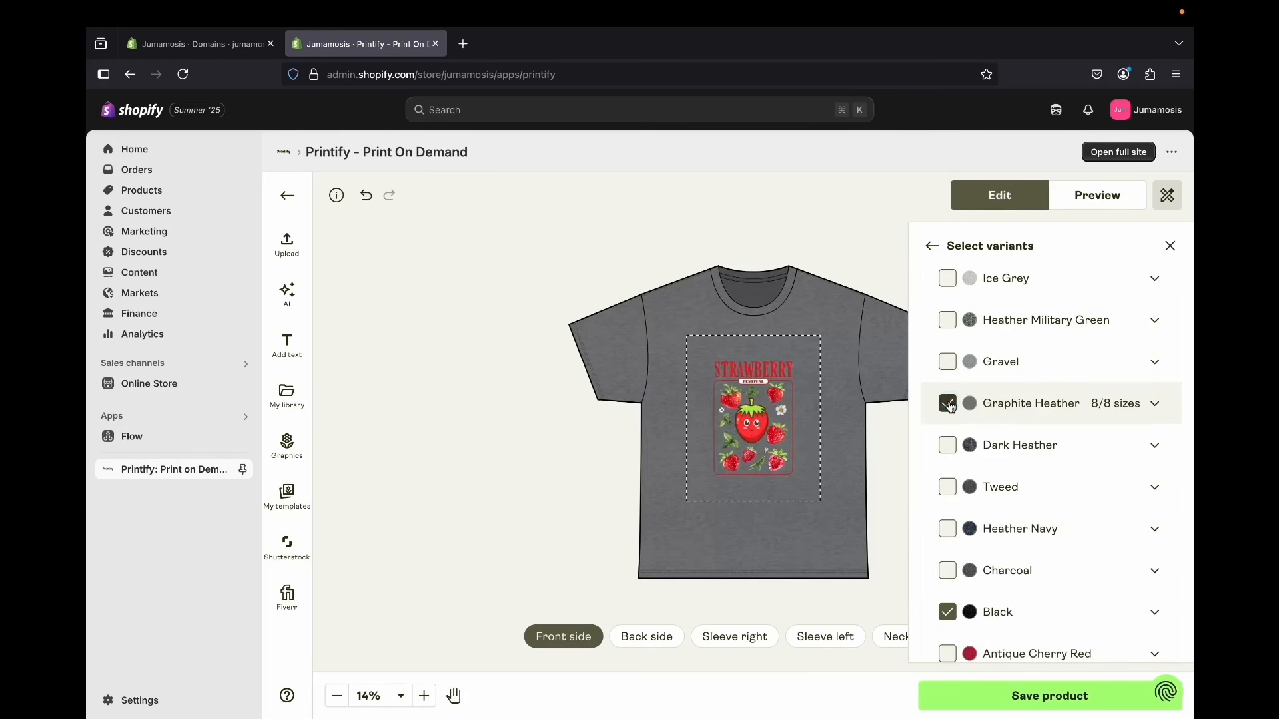
pyautogui.click(949, 404)
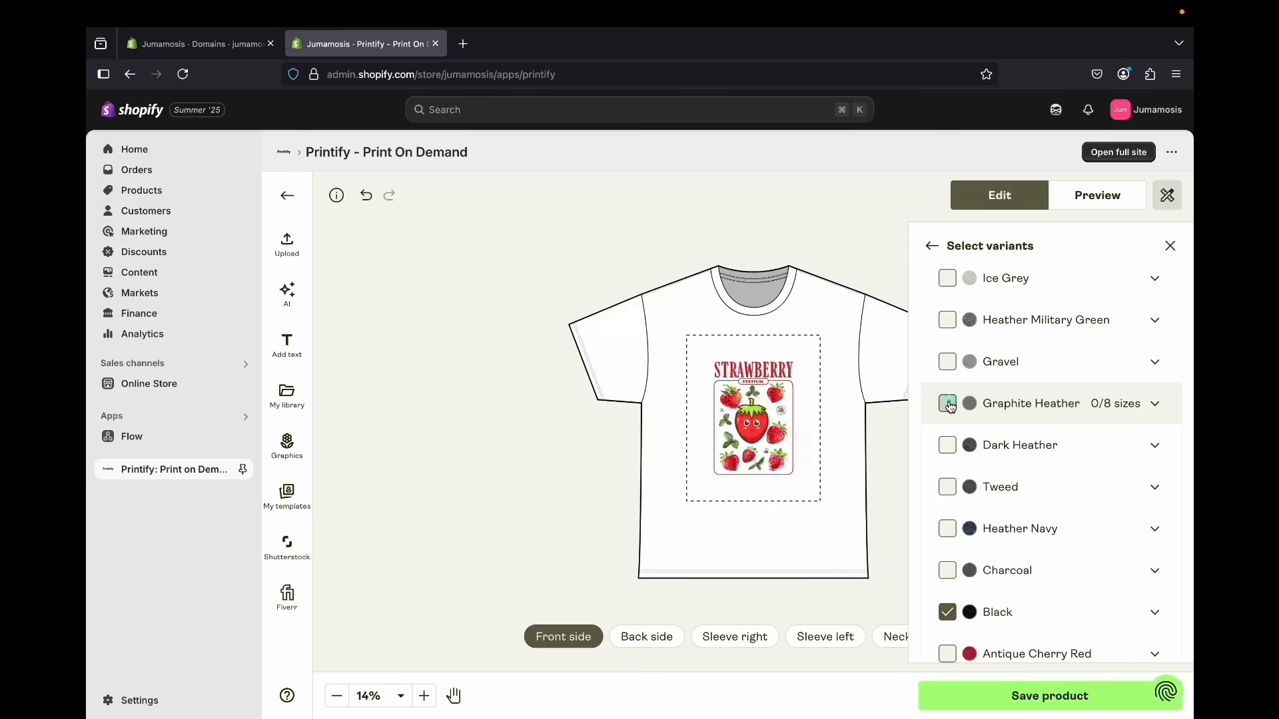
pyautogui.click(949, 488)
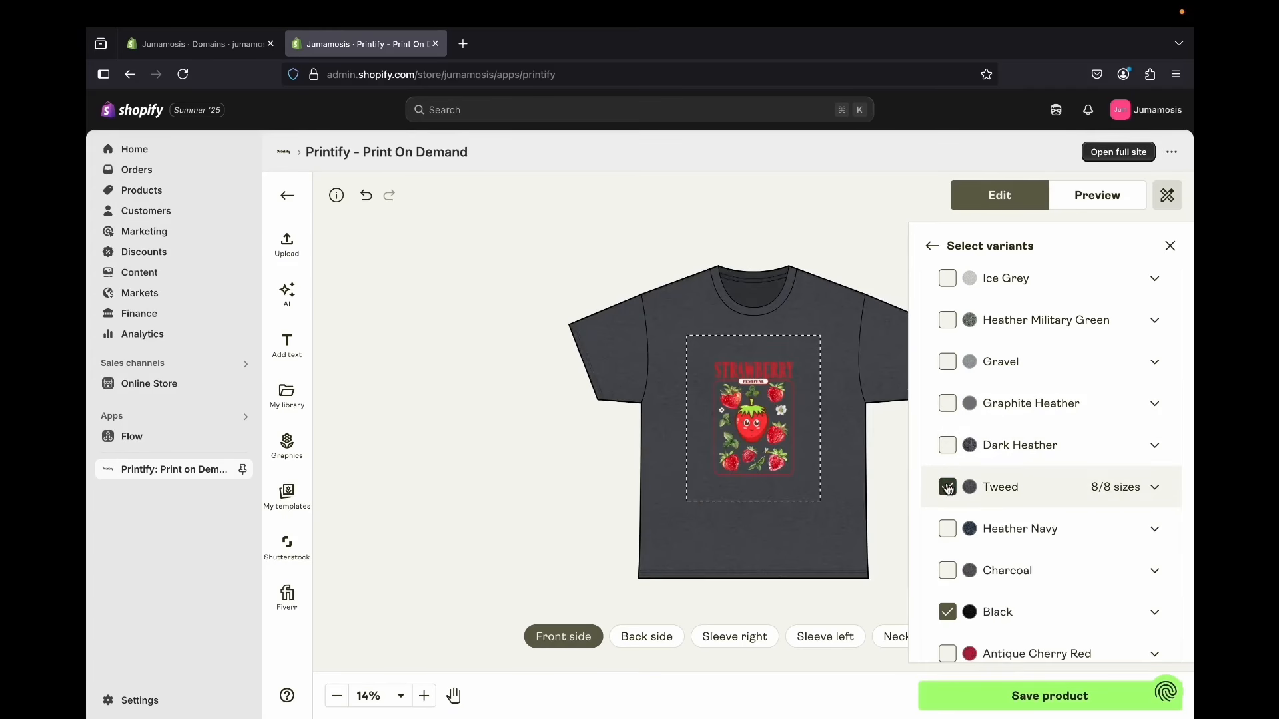
pyautogui.click(948, 488)
# Add the Dark Heather, tan and Kiwi colors to the T-shirt's variants and return to the variants and layers overview
pyautogui.click(948, 446)
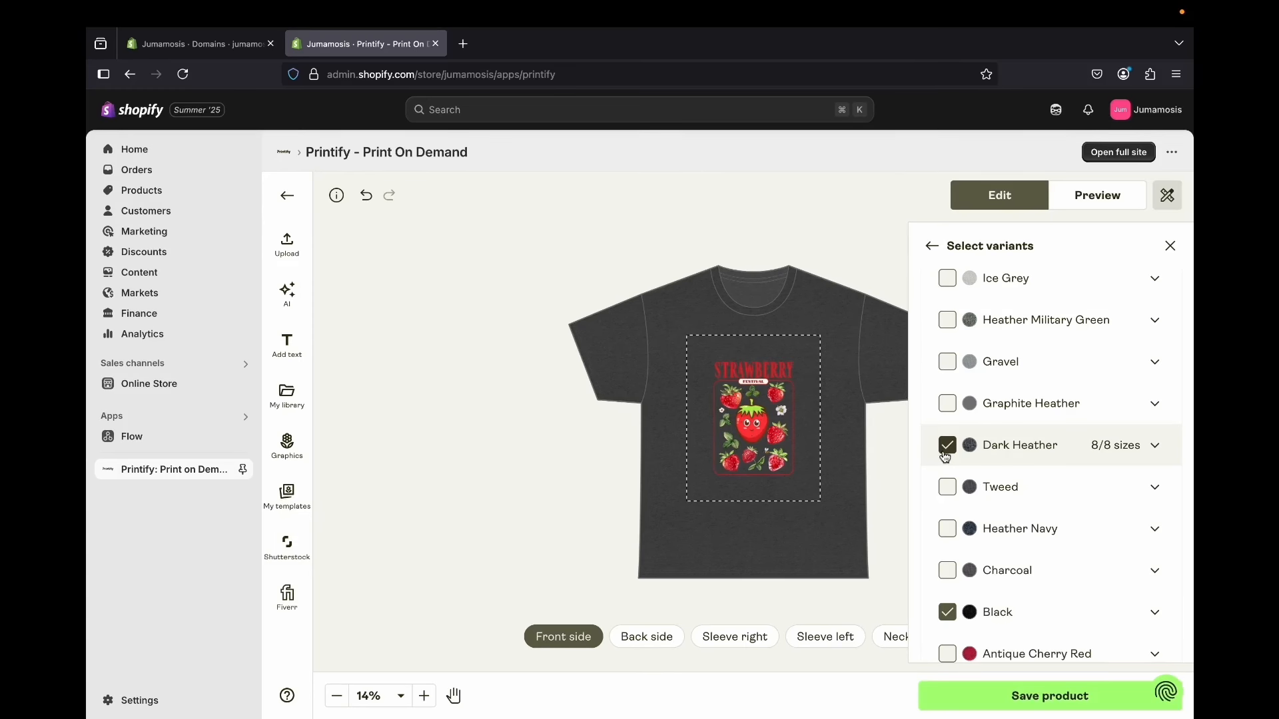
pyautogui.scroll(-8, 1066, 573)
pyautogui.scroll(-10, 1068, 580)
pyautogui.scroll(-3, 1069, 579)
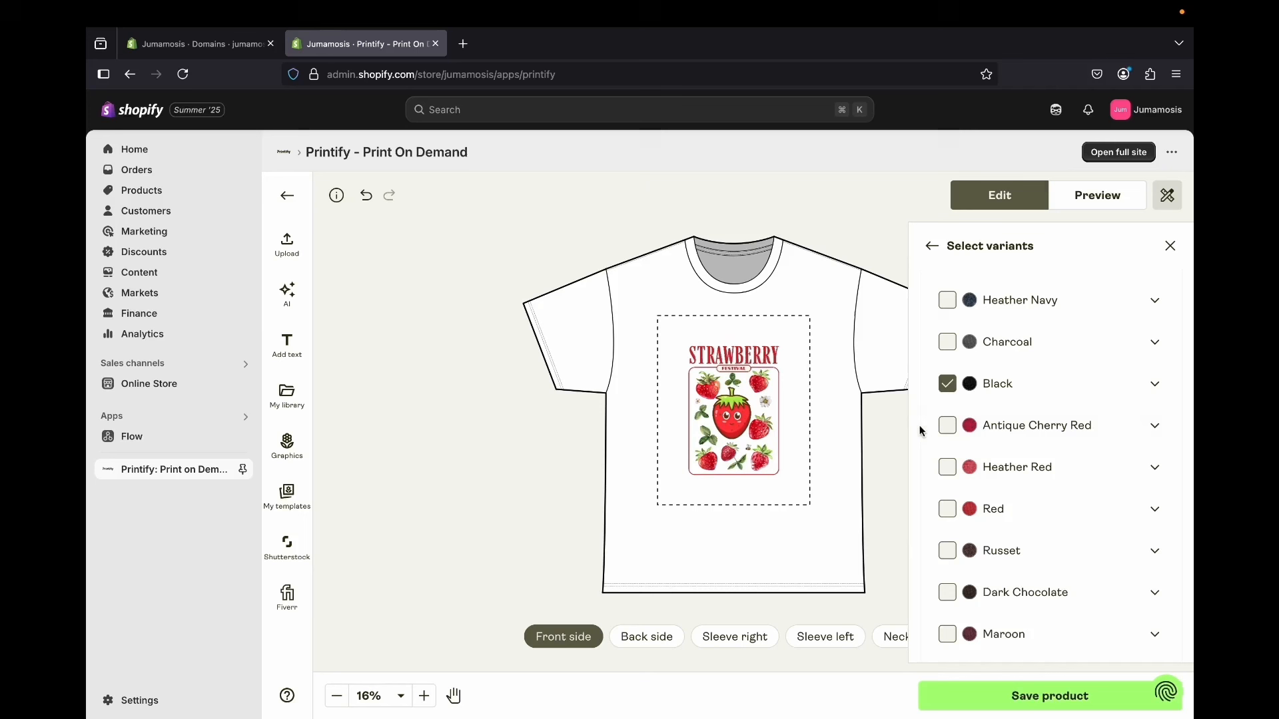
pyautogui.scroll(-1, 919, 431)
pyautogui.scroll(1, 919, 431)
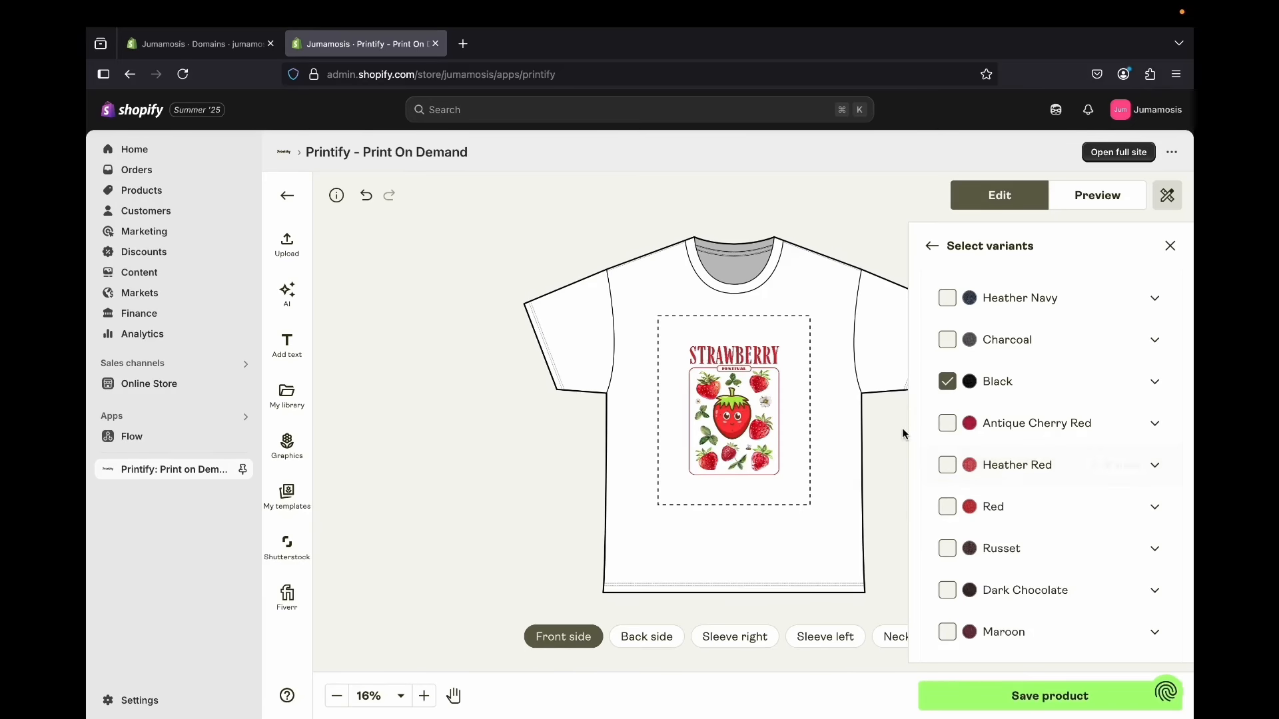
pyautogui.scroll(-1, 902, 431)
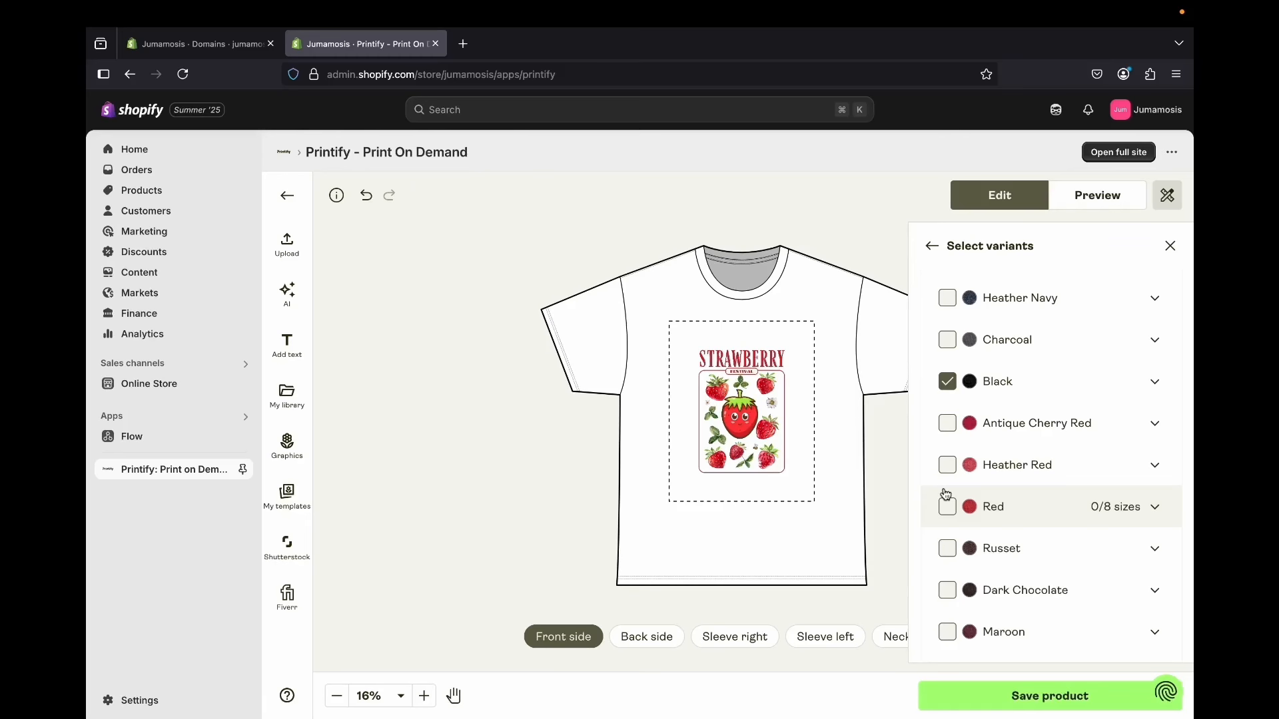
pyautogui.scroll(10, 946, 493)
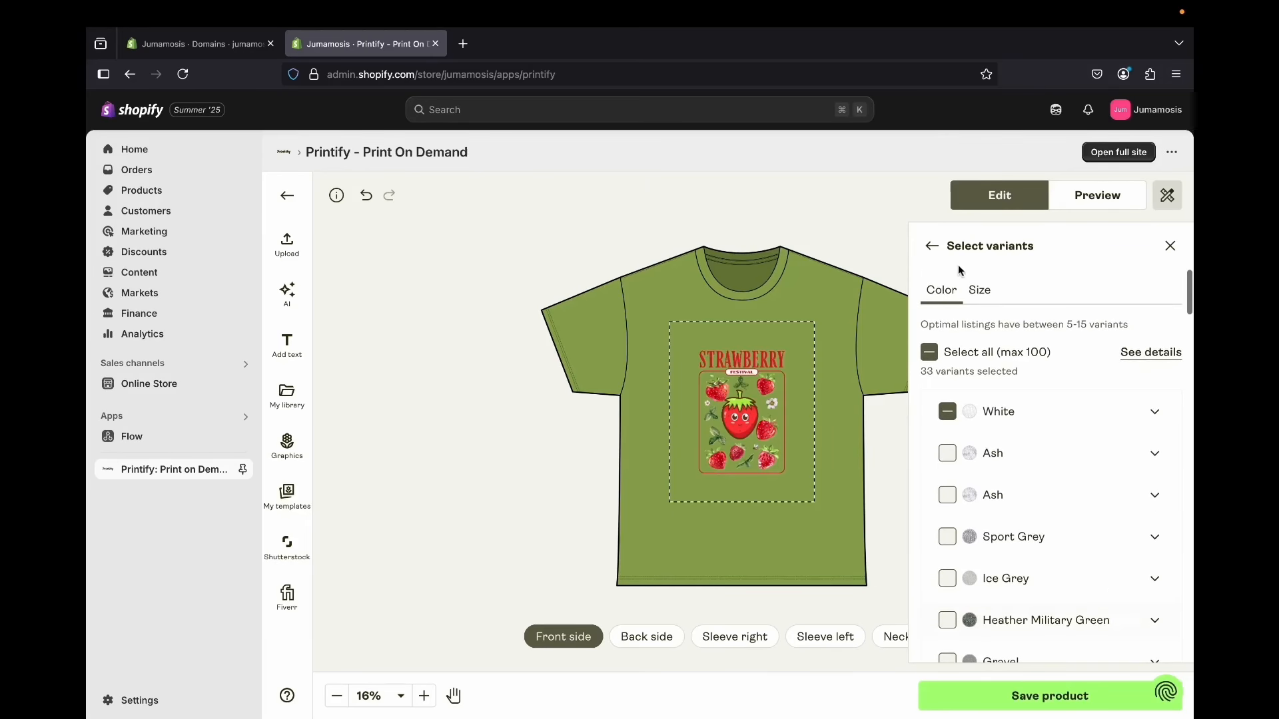
pyautogui.click(932, 244)
# Preview the strawberry design on the White, Dark Heather, black, tan and Kiwi shirts, ending on White
pyautogui.click(933, 358)
pyautogui.click(965, 359)
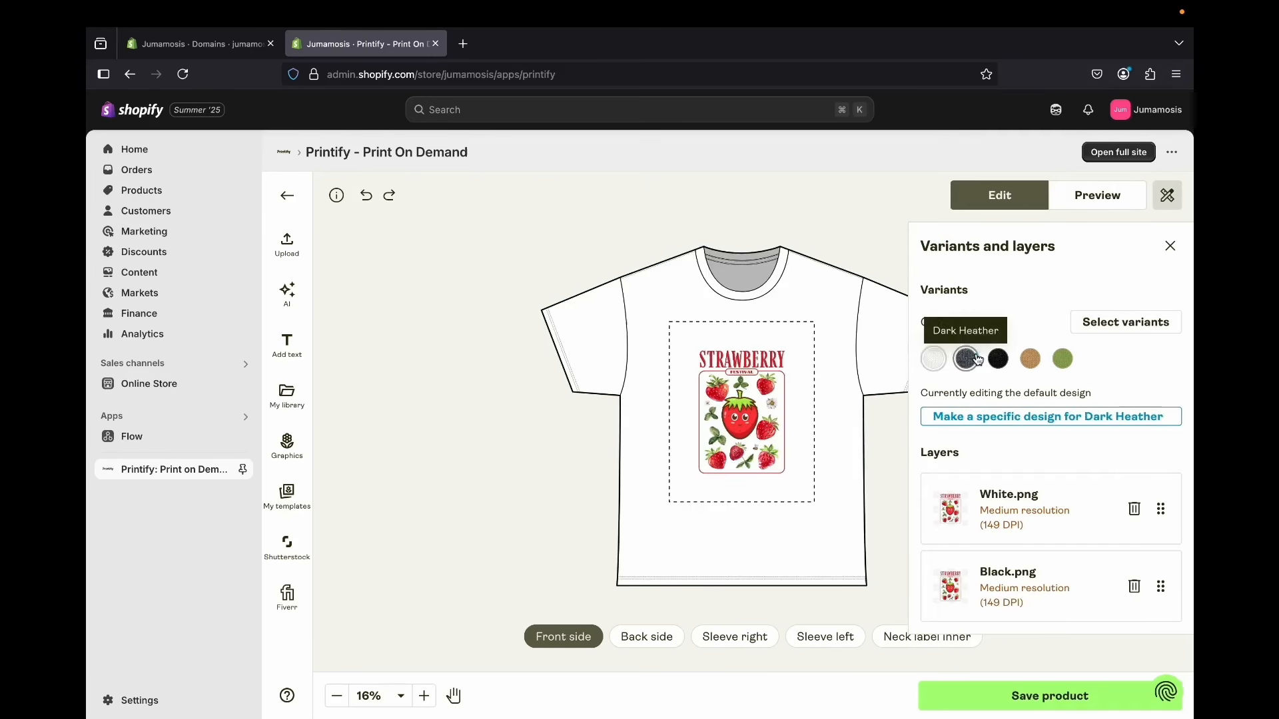
pyautogui.click(997, 358)
pyautogui.click(1030, 358)
pyautogui.click(1063, 358)
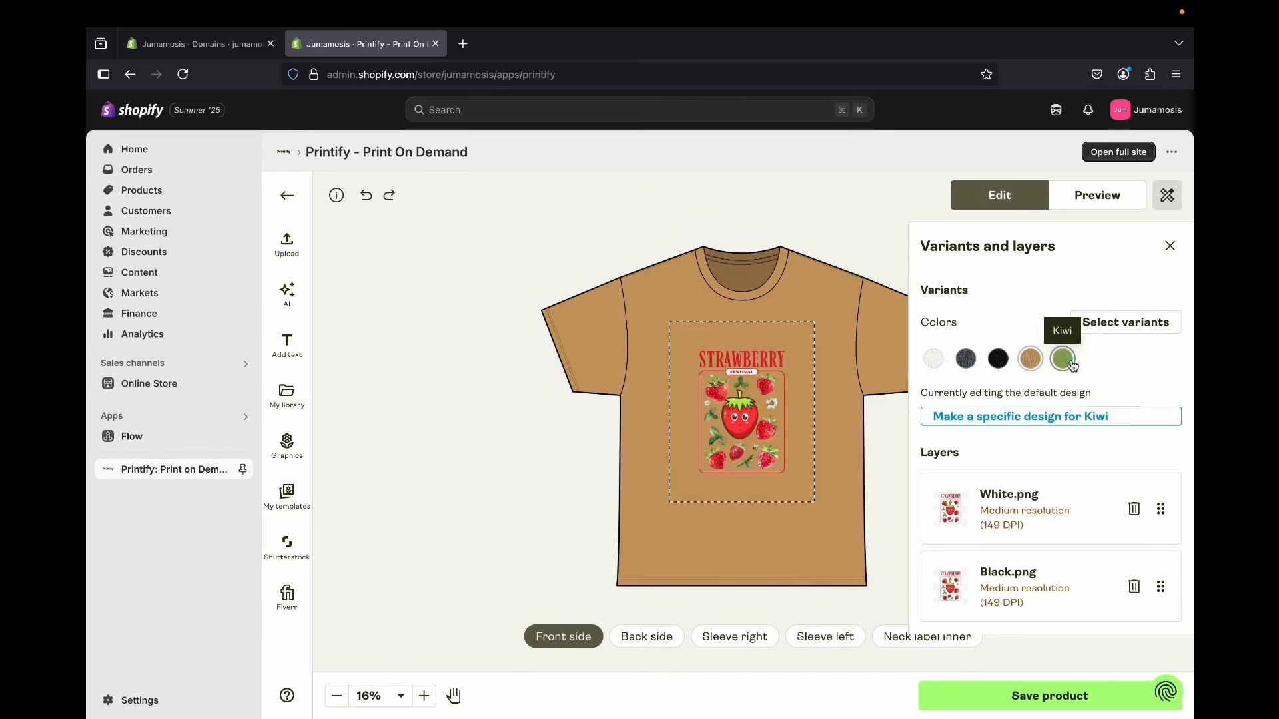
pyautogui.click(939, 359)
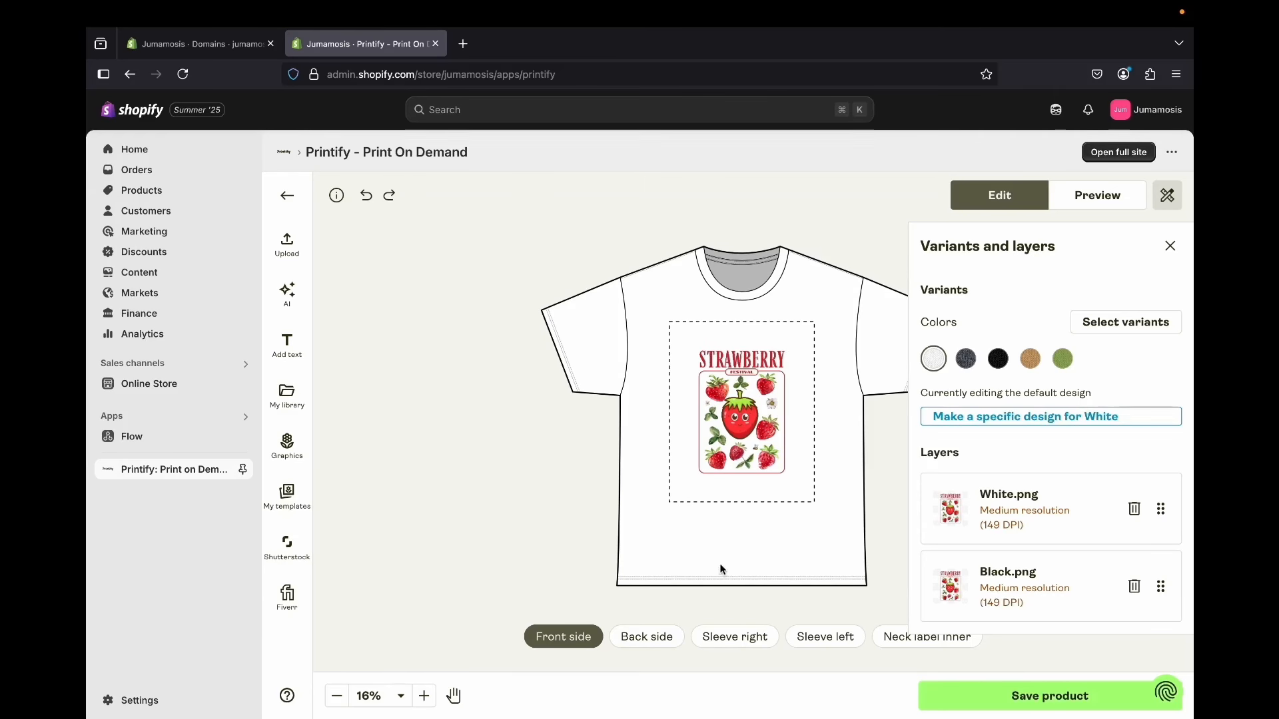
# Examine the T-shirt's back, sleeve and inner neck label print areas, and return to the front side
pyautogui.click(644, 637)
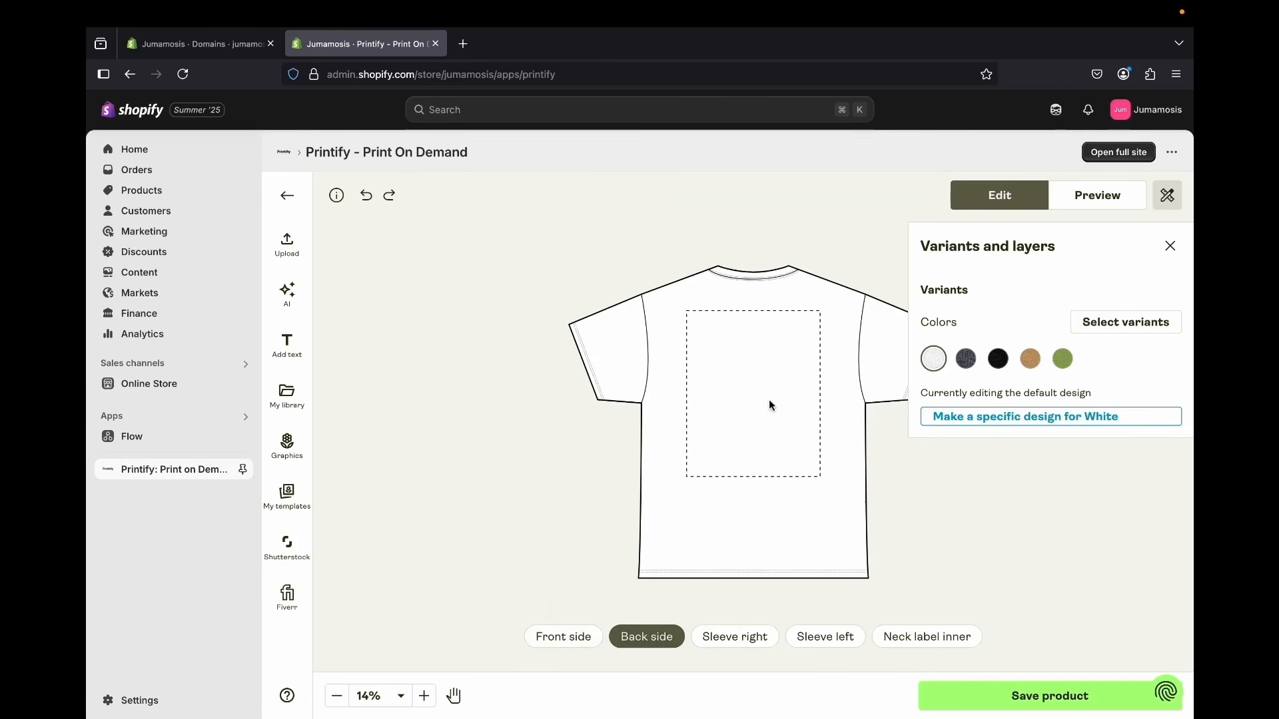
pyautogui.click(735, 634)
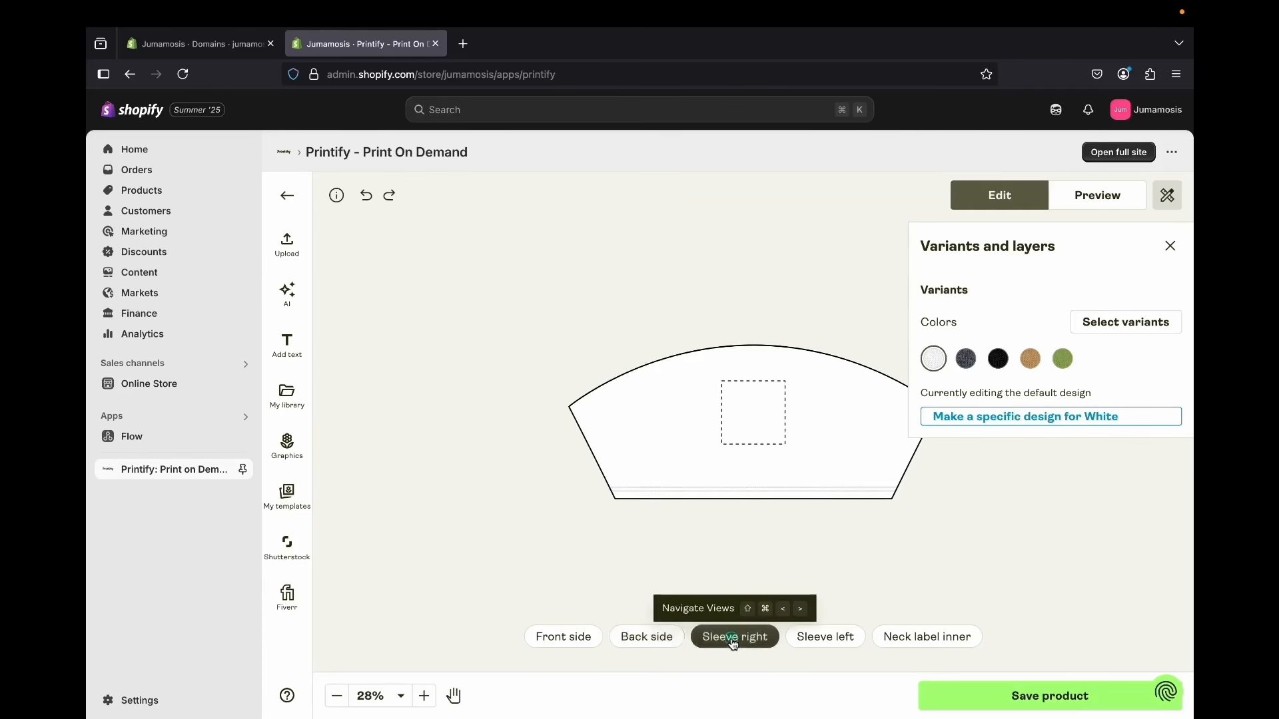
pyautogui.click(825, 636)
pyautogui.click(912, 638)
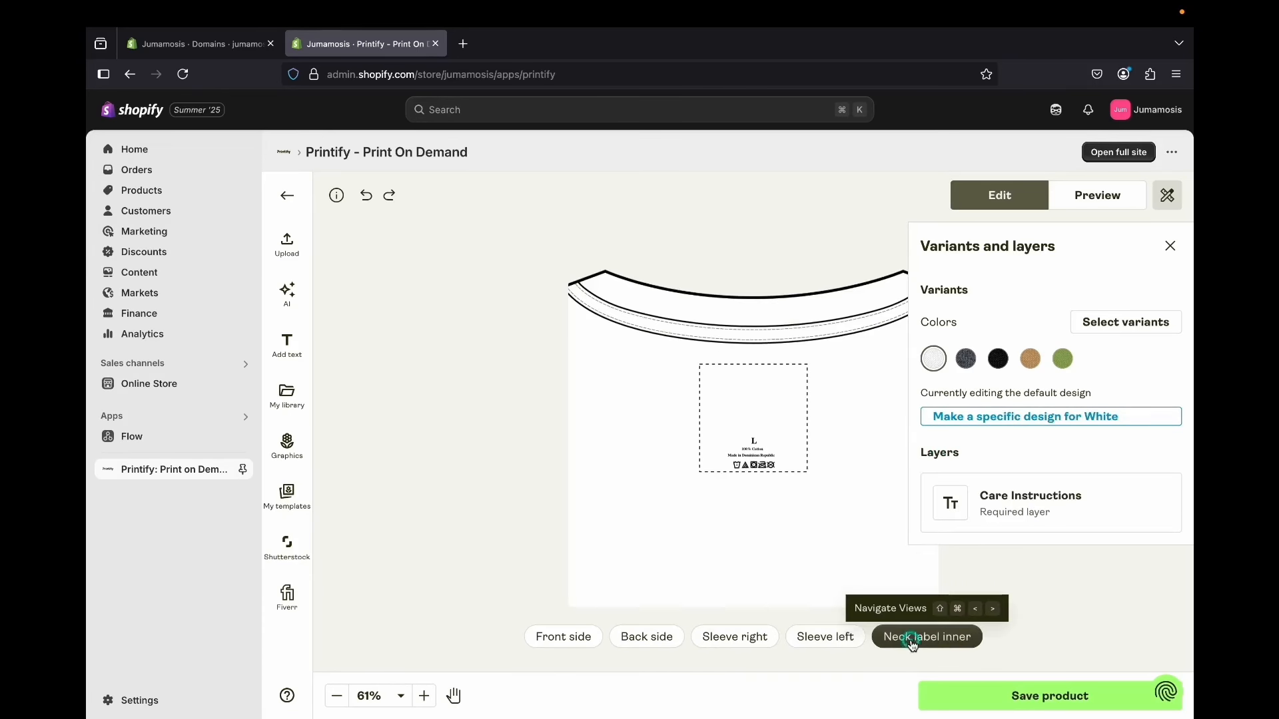
pyautogui.click(830, 639)
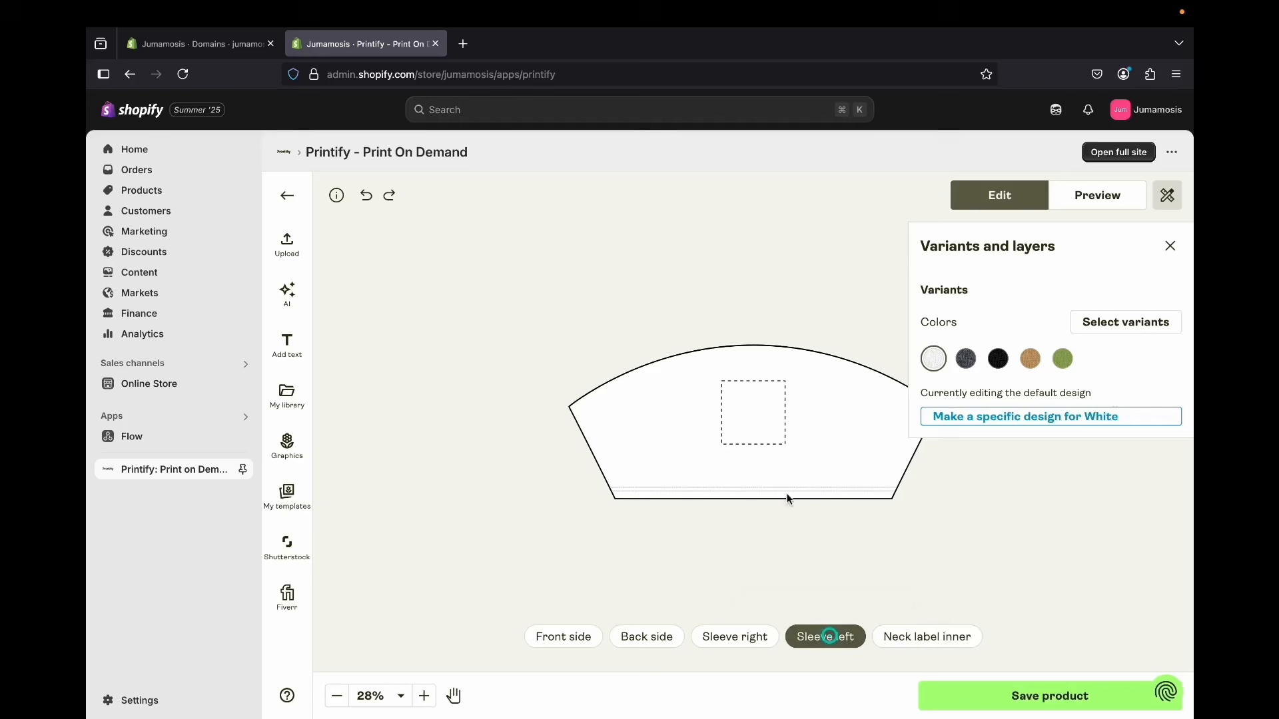
pyautogui.click(944, 646)
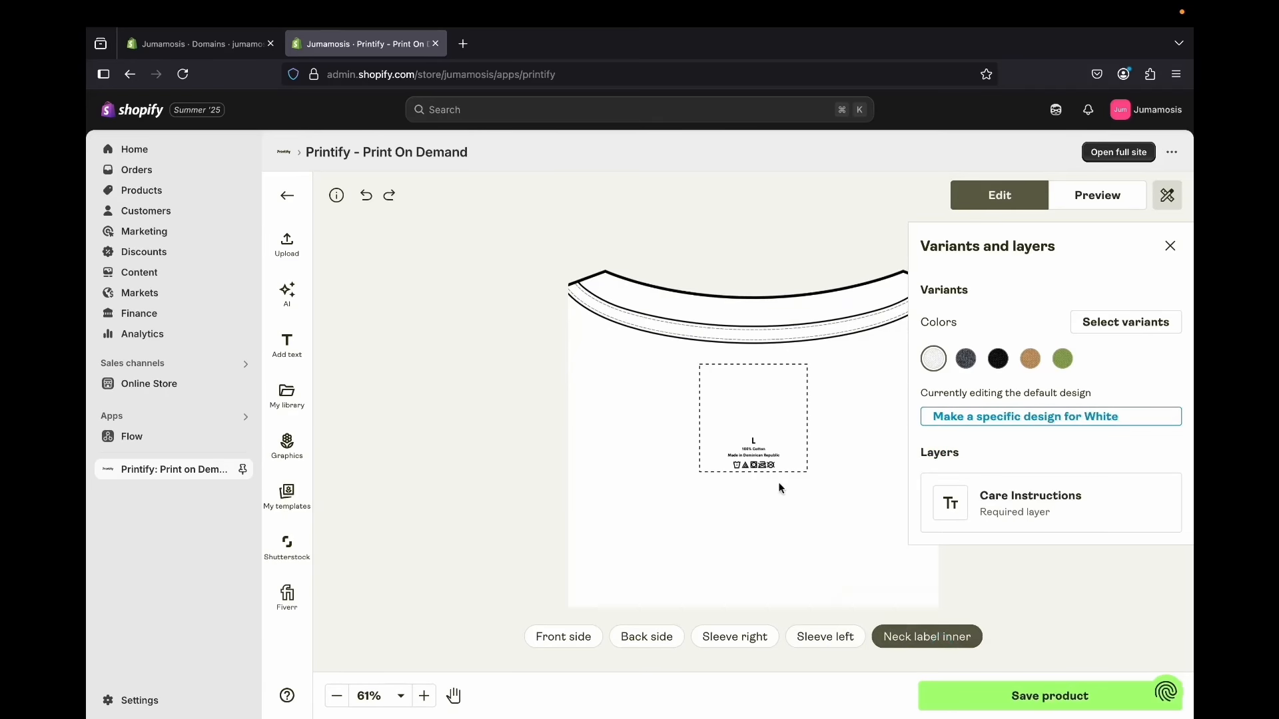
pyautogui.click(564, 636)
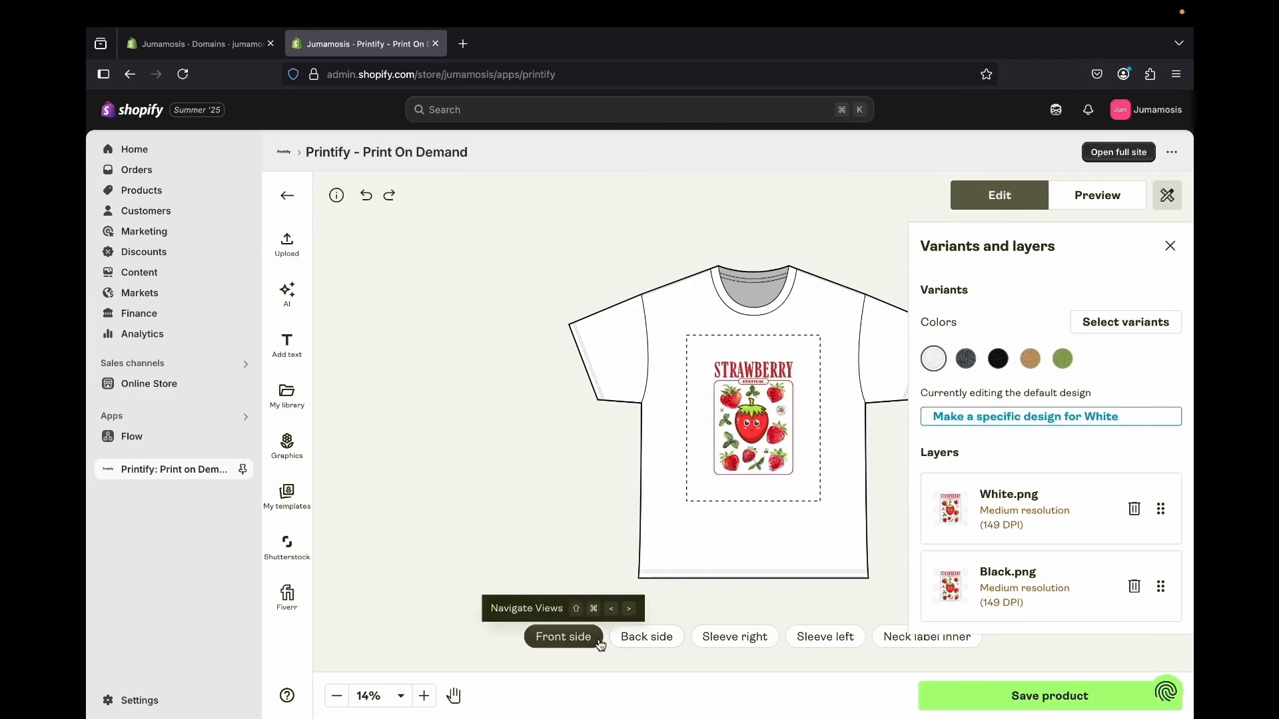
# Upload the Black.png strawberry design from the device and place it on the T-shirt's back side
pyautogui.click(640, 649)
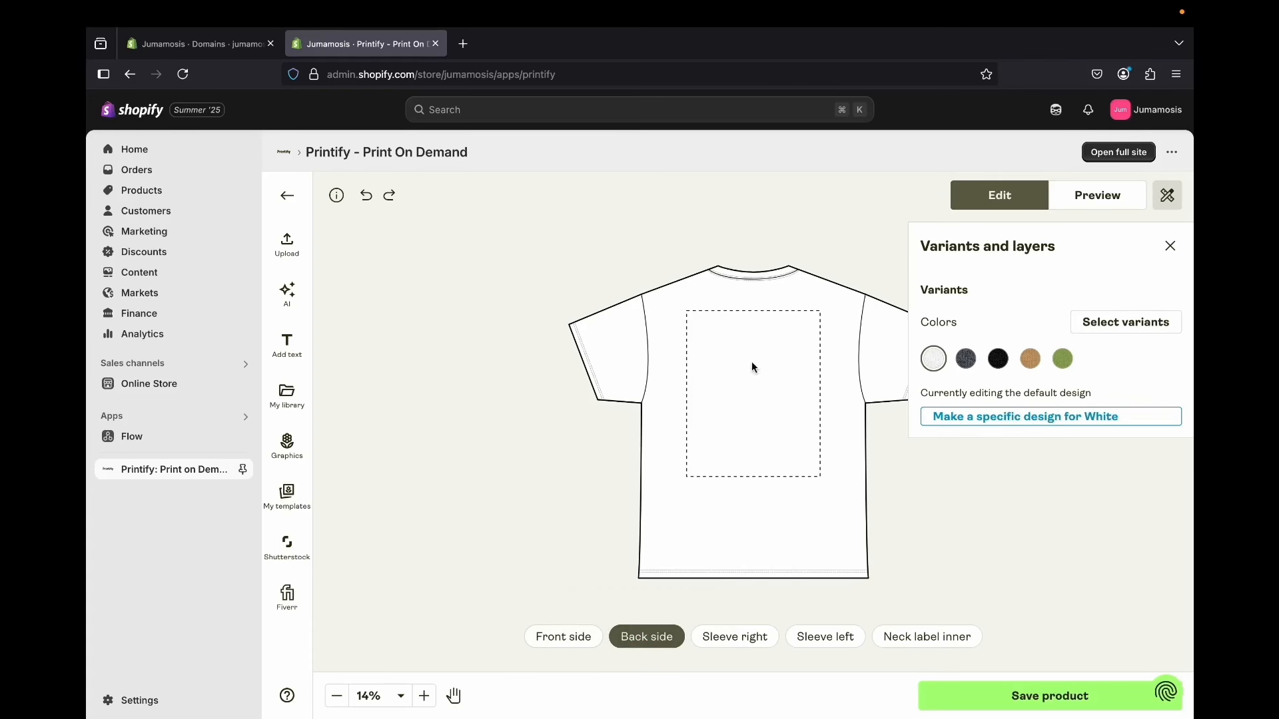
pyautogui.click(287, 248)
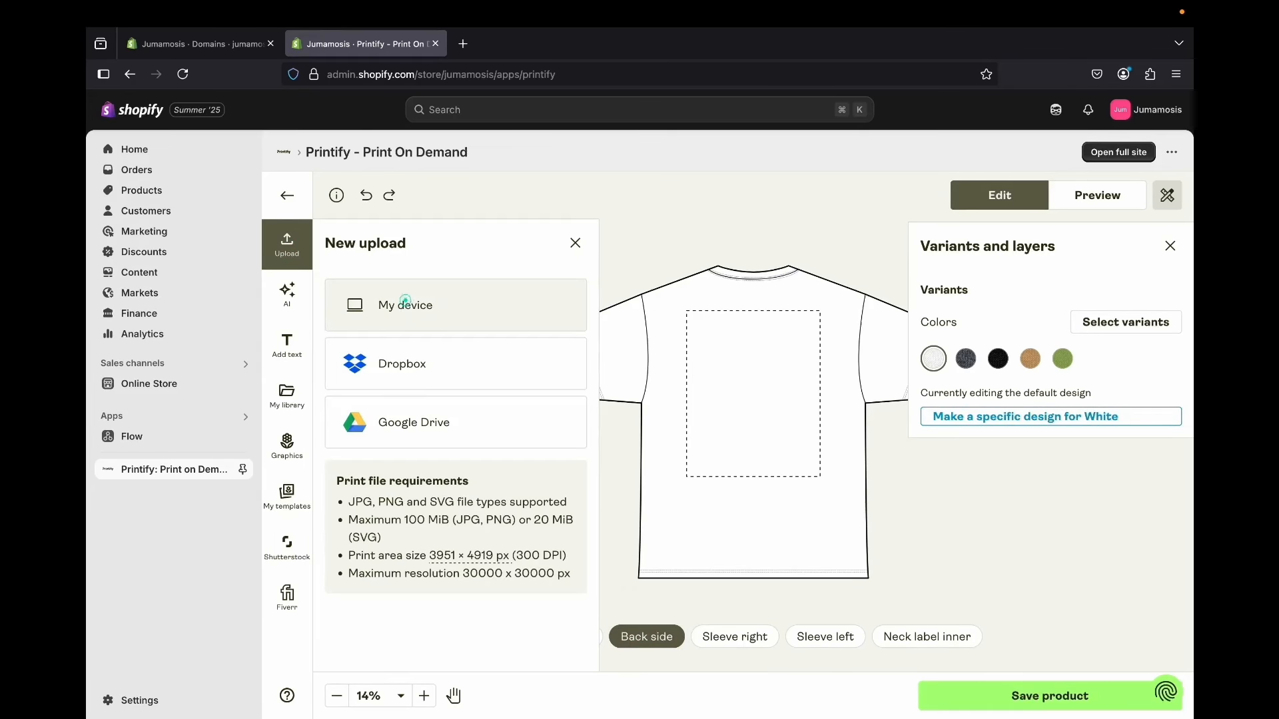
pyautogui.click(405, 304)
pyautogui.click(491, 212)
pyautogui.click(890, 422)
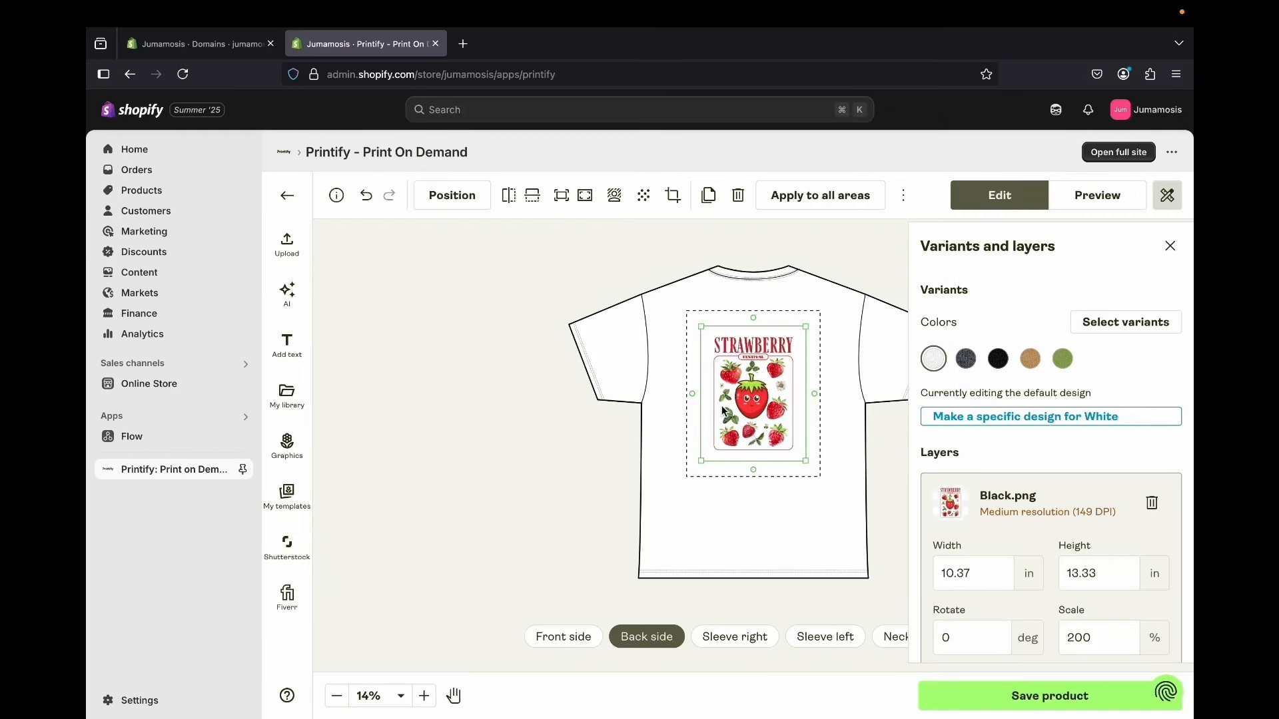
# Compare the front and back designs, and delete Black.png from the T-shirt's back side
pyautogui.click(569, 635)
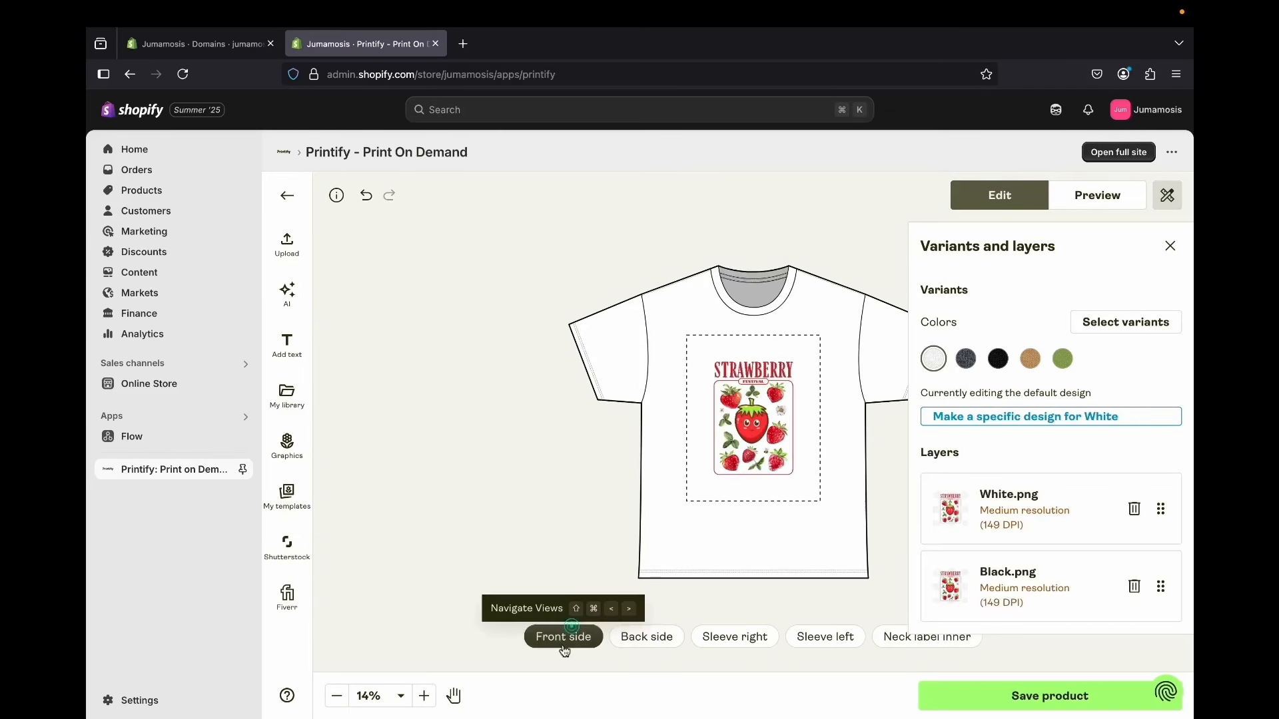
pyautogui.click(645, 636)
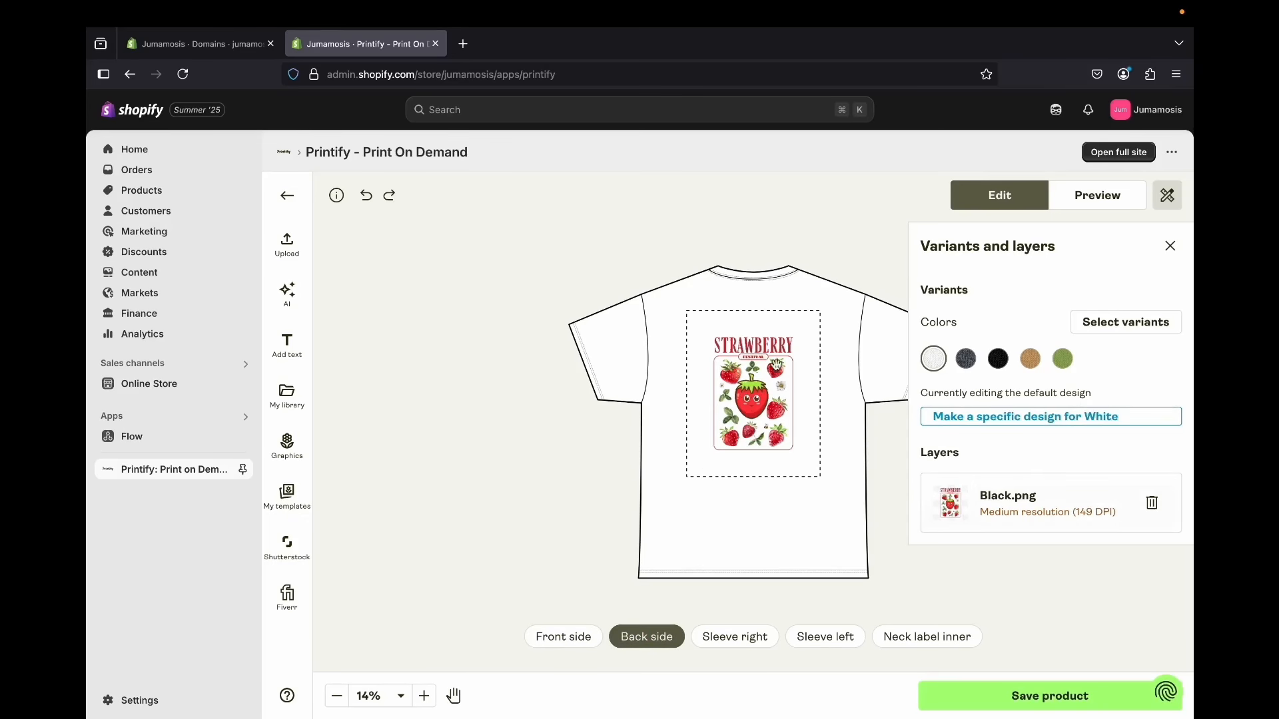
pyautogui.click(552, 638)
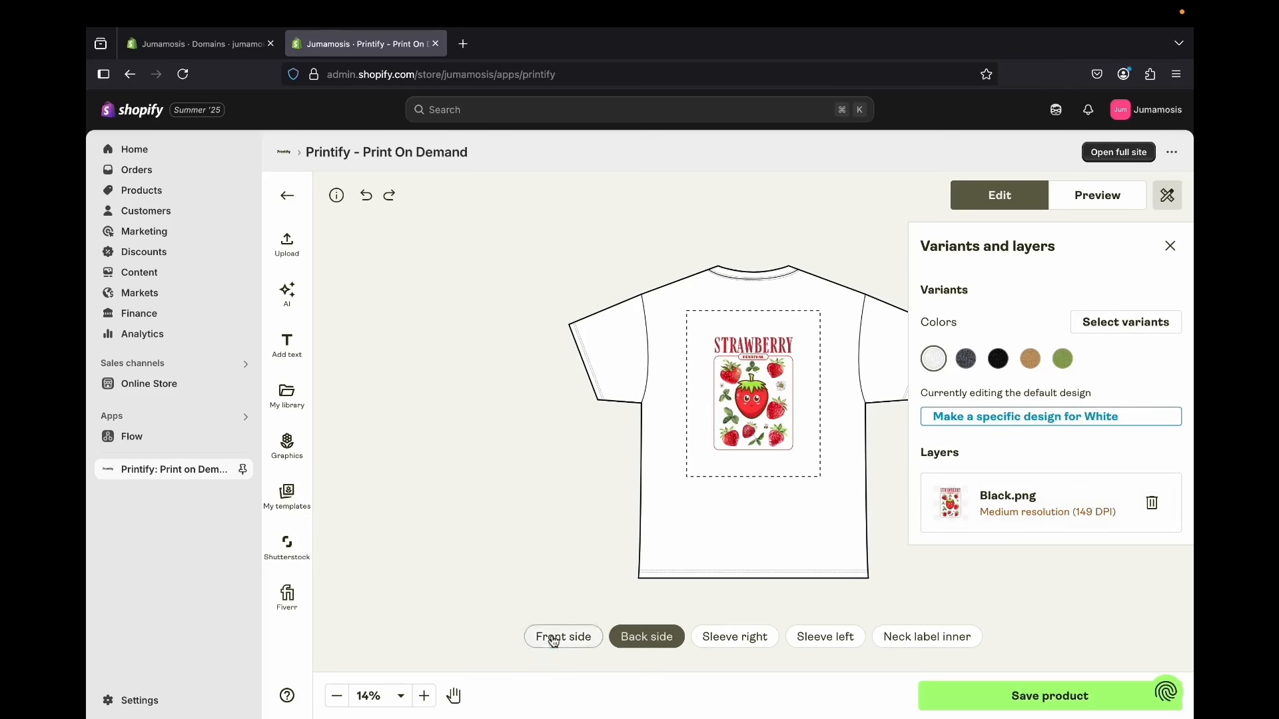
pyautogui.click(624, 638)
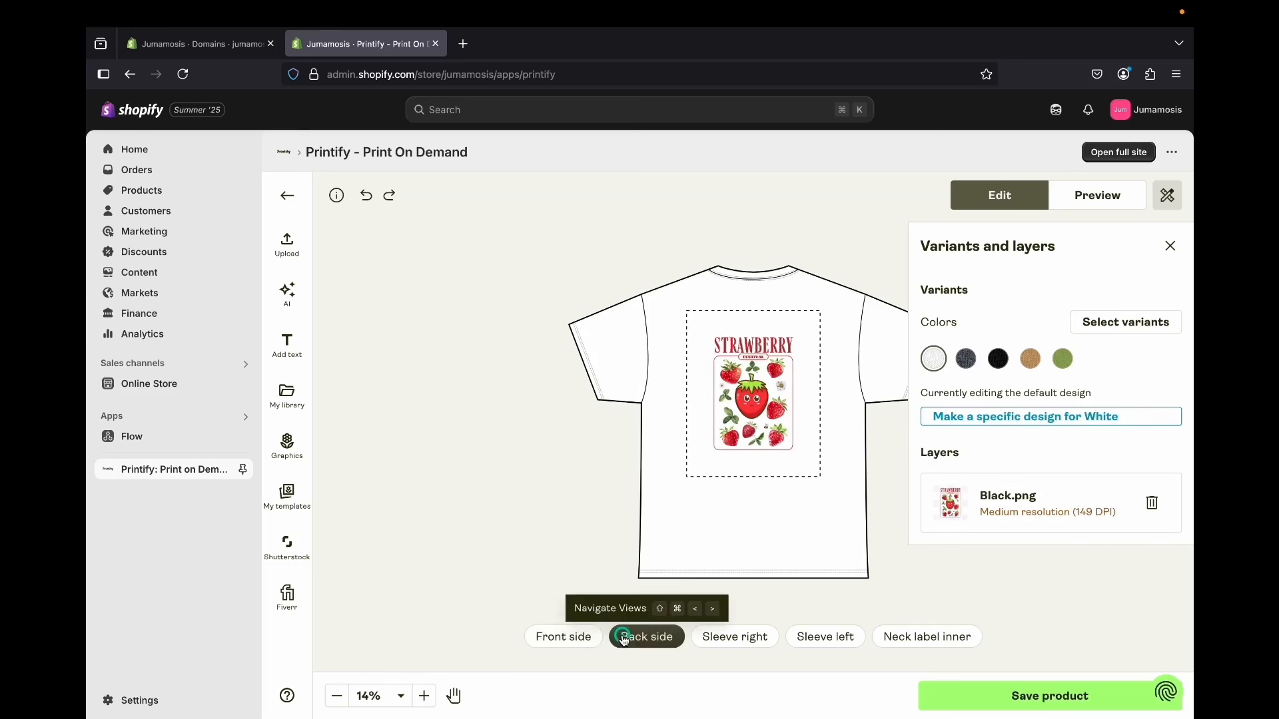
pyautogui.click(1151, 502)
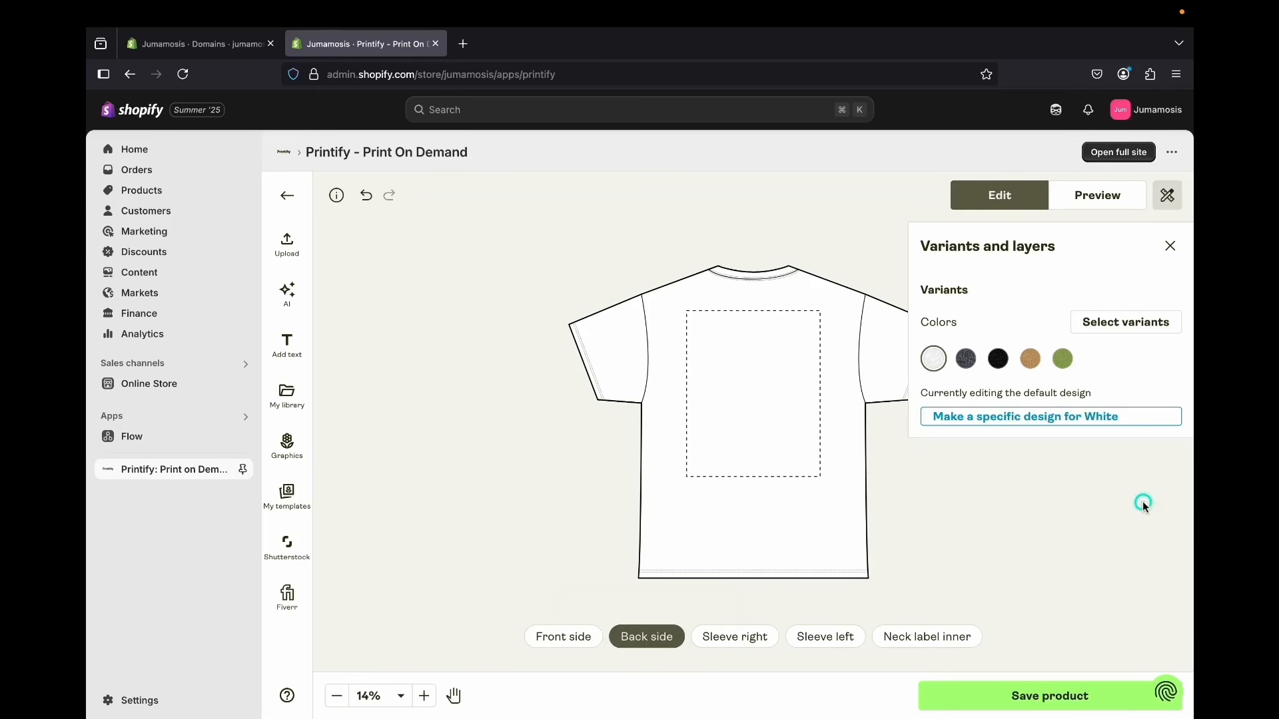
pyautogui.click(574, 636)
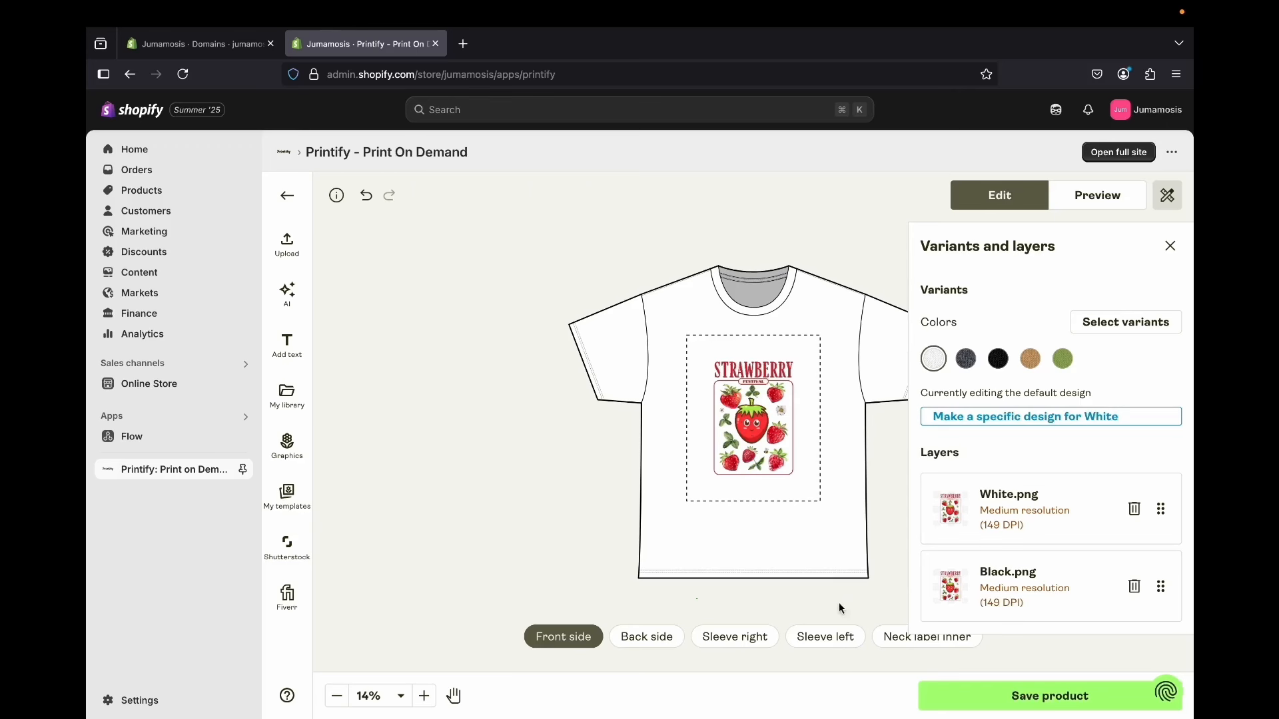
# Upload the 1.png "Cool" logo from the device to the inner neck label and move it slightly upward
pyautogui.click(935, 638)
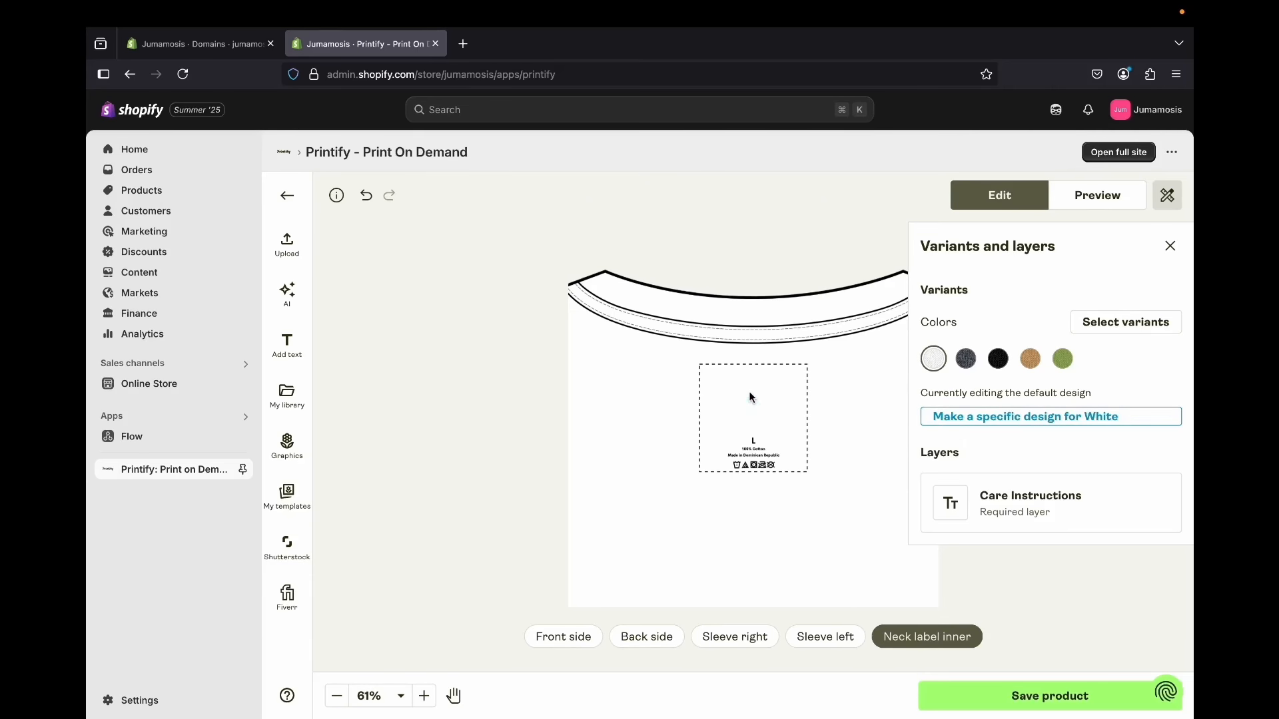
pyautogui.click(284, 263)
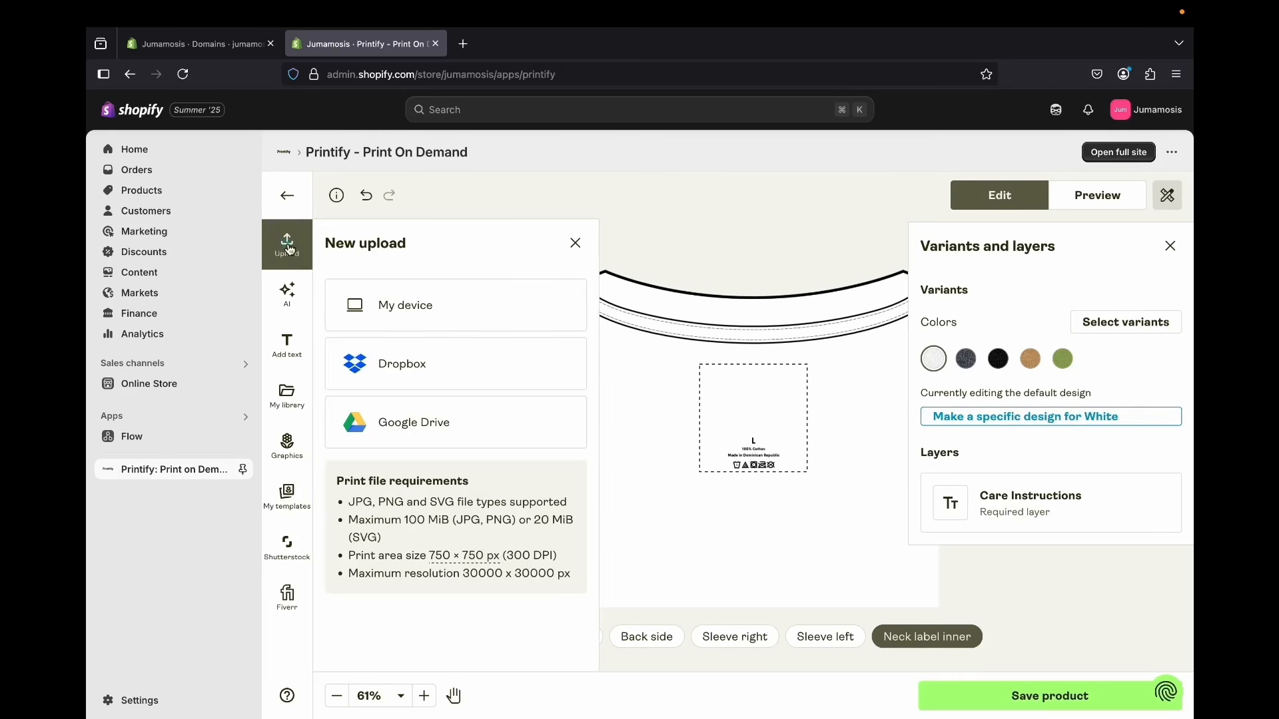
pyautogui.click(409, 306)
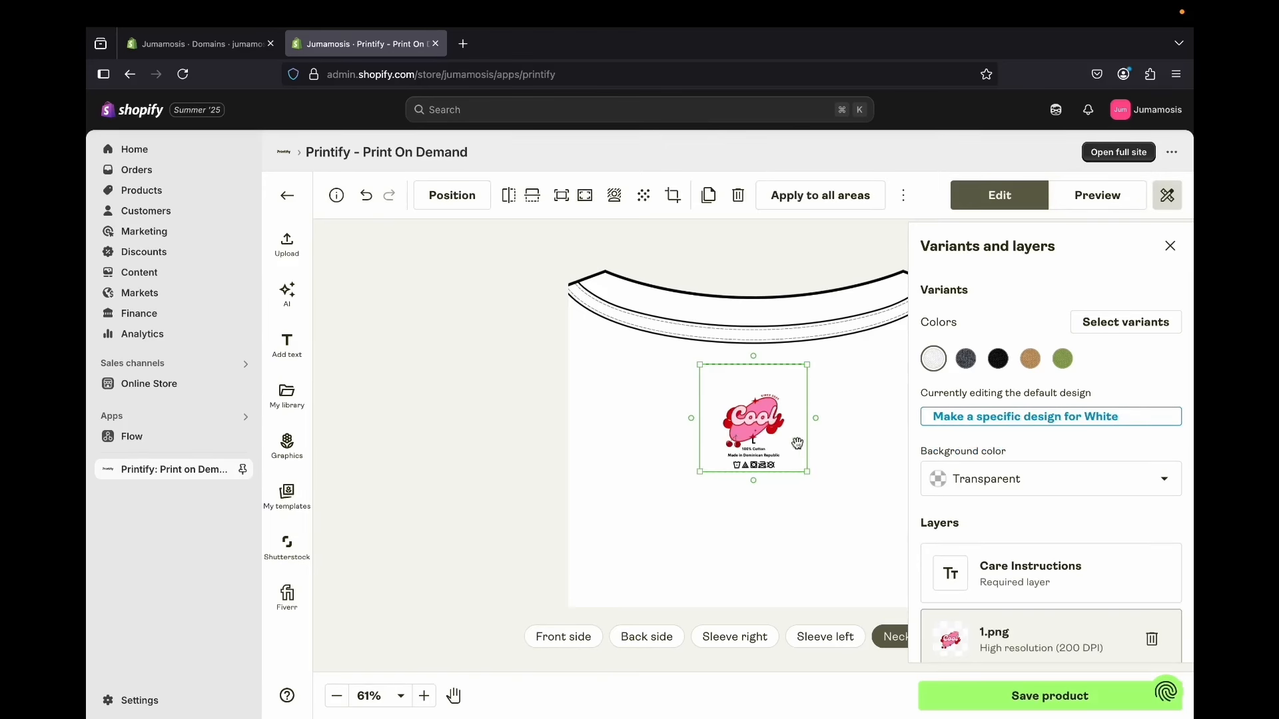
pyautogui.click(850, 443)
pyautogui.moveTo(758, 417); pyautogui.dragTo(755, 413)
pyautogui.click(853, 434)
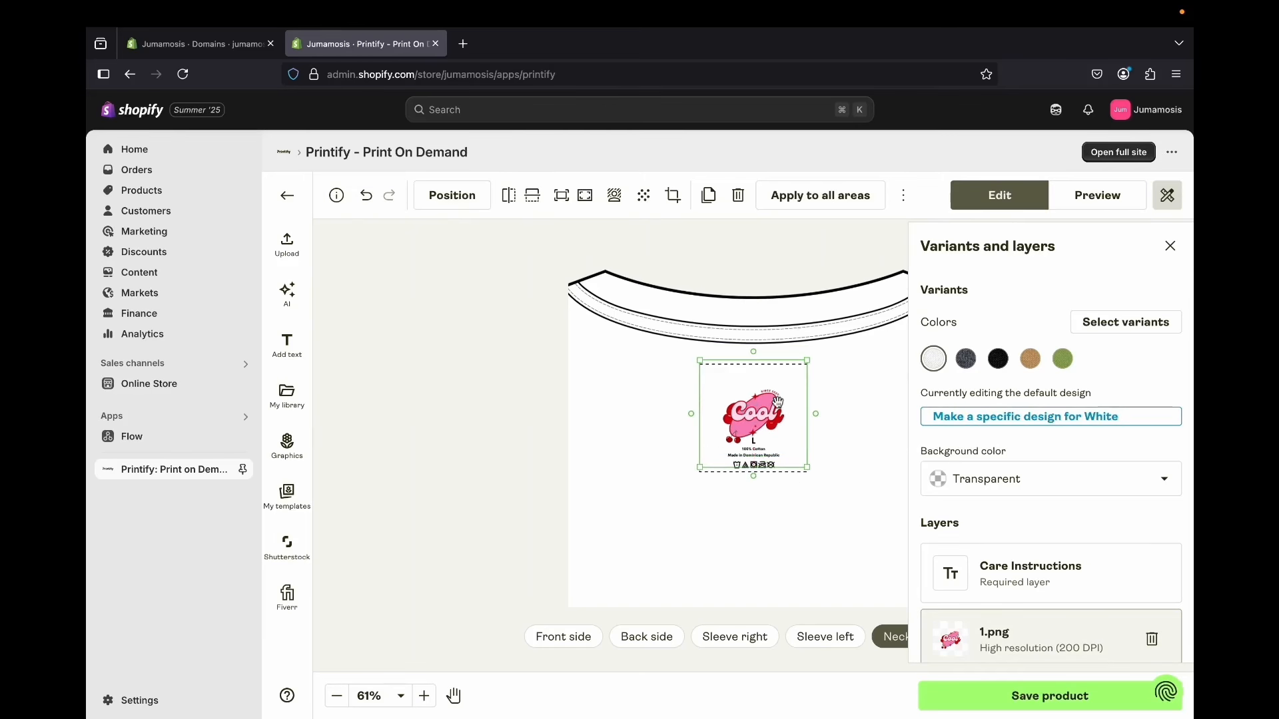
# Shrink the "Cool" logo on the inner neck label and reposition it just above the size and care text
pyautogui.moveTo(806, 361); pyautogui.dragTo(764, 406)
pyautogui.click(837, 394)
pyautogui.click(763, 413)
pyautogui.click(894, 409)
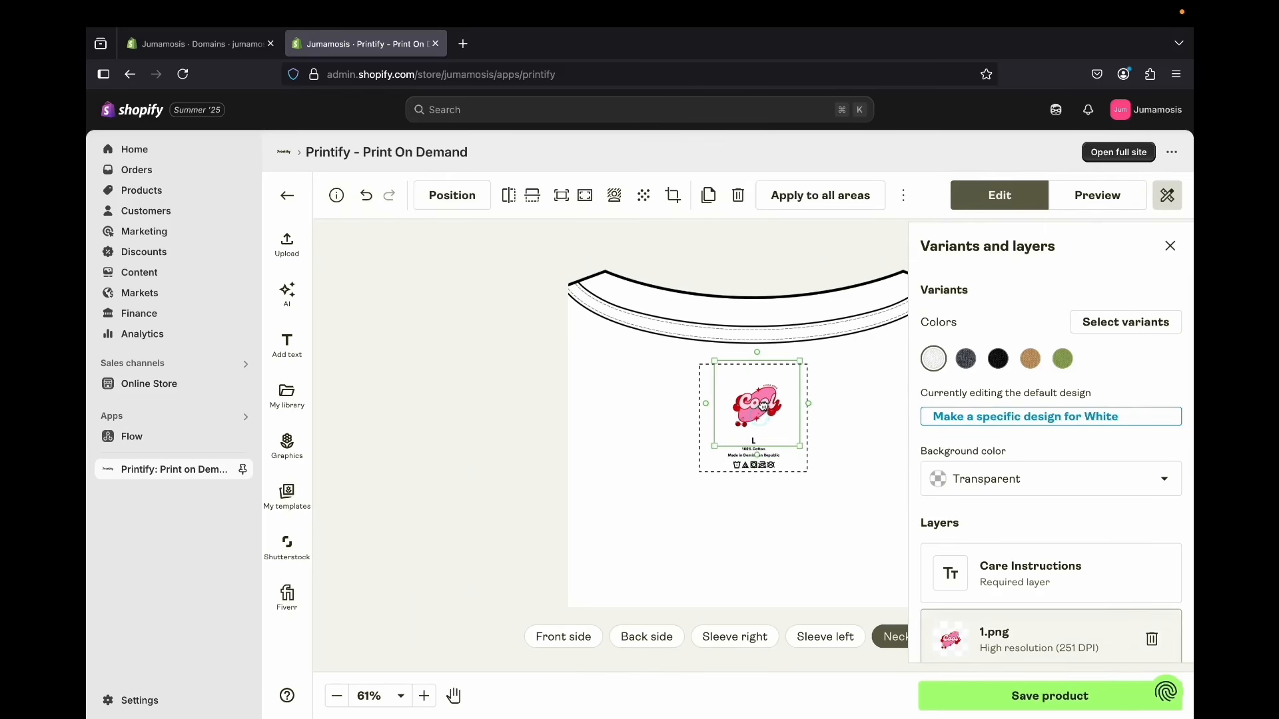
pyautogui.click(836, 414)
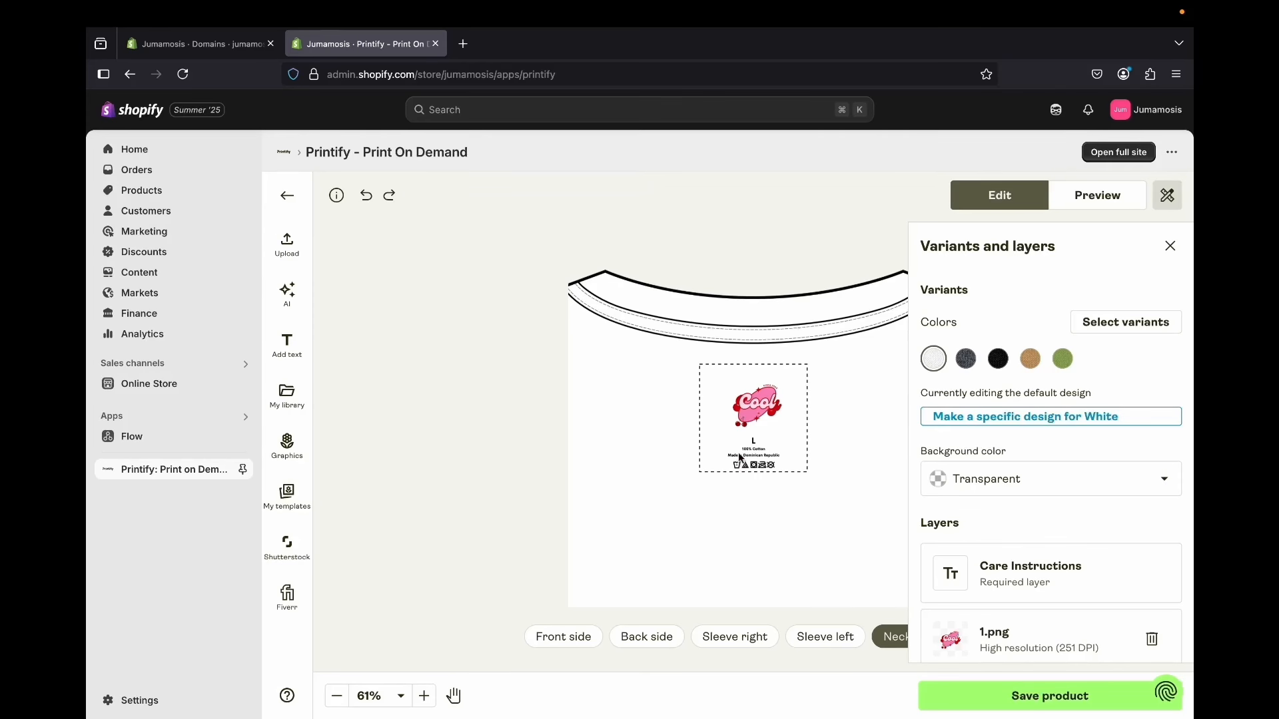
pyautogui.click(765, 415)
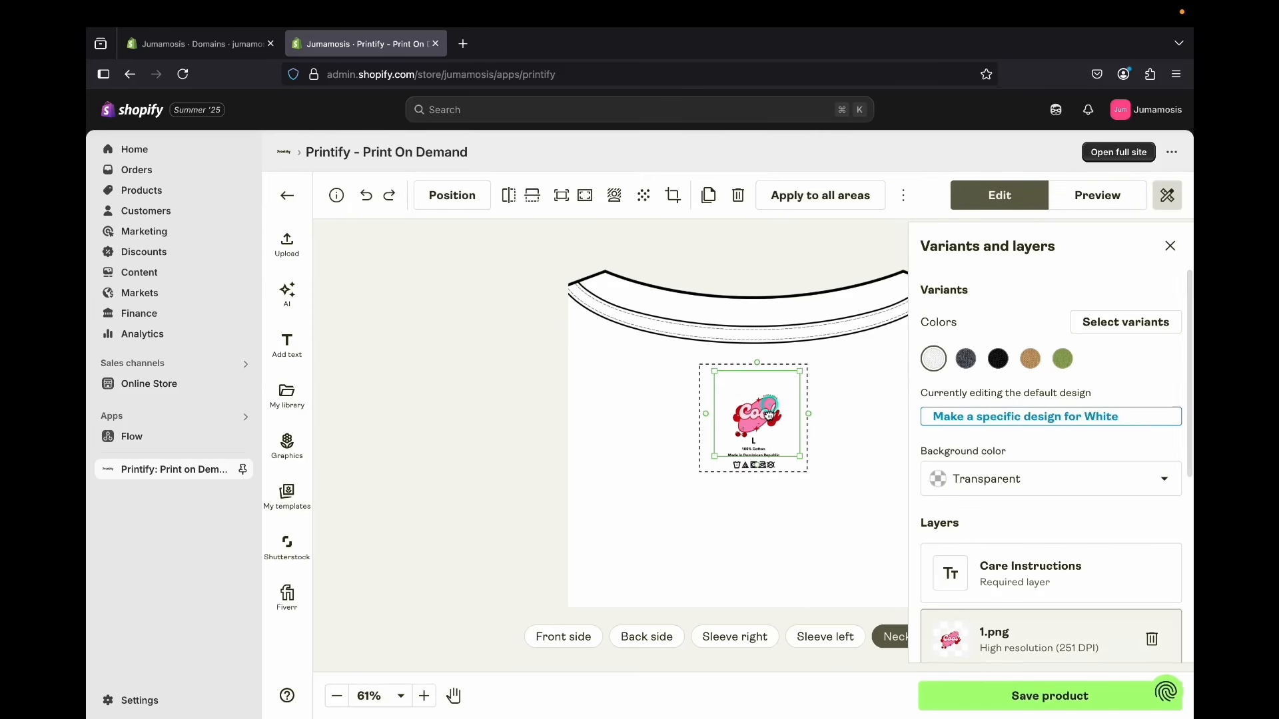
pyautogui.moveTo(763, 417); pyautogui.dragTo(761, 415)
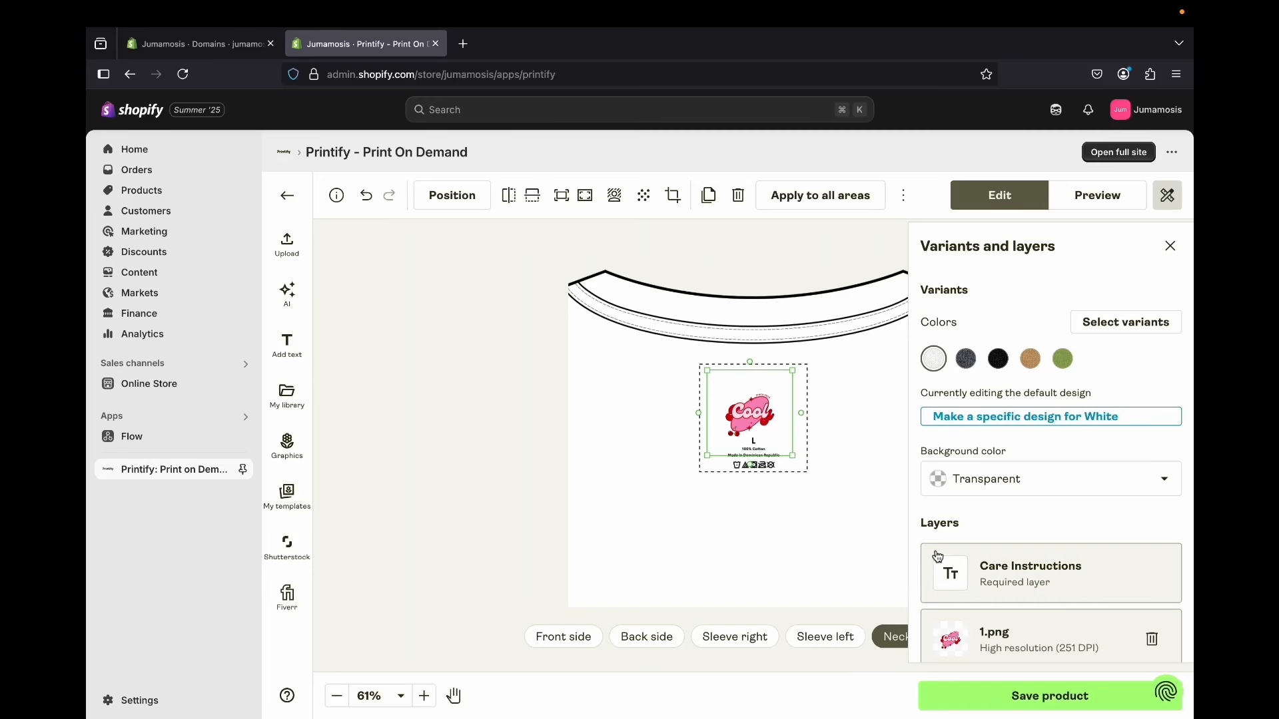
# Preview the white T-shirt's front, back, folded and hanging mockups, and save the product
pyautogui.click(1071, 195)
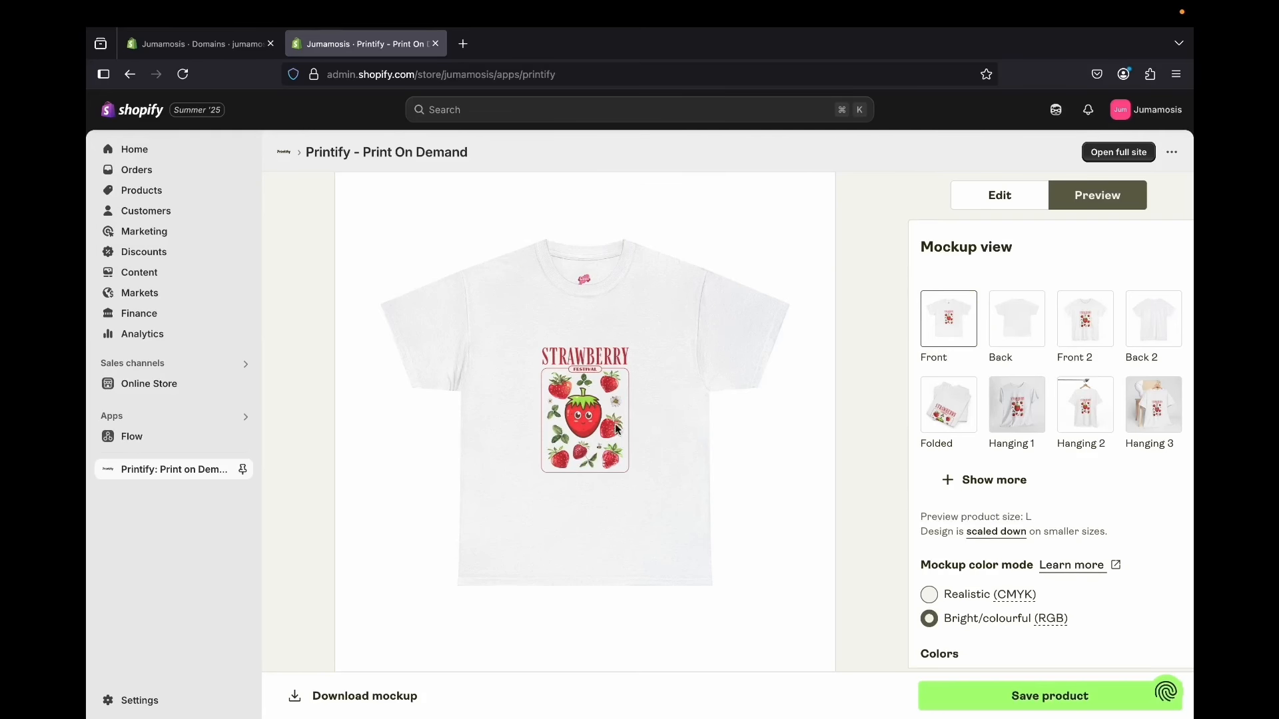
pyautogui.click(1004, 325)
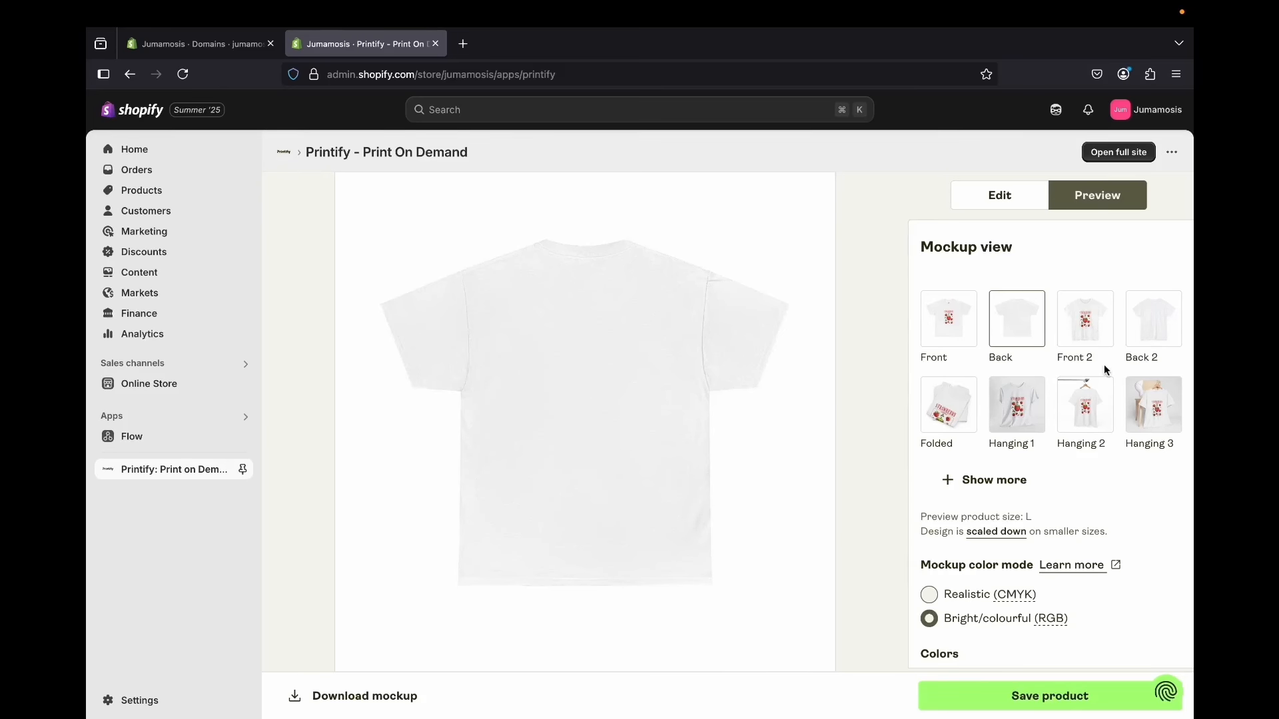
pyautogui.click(1096, 331)
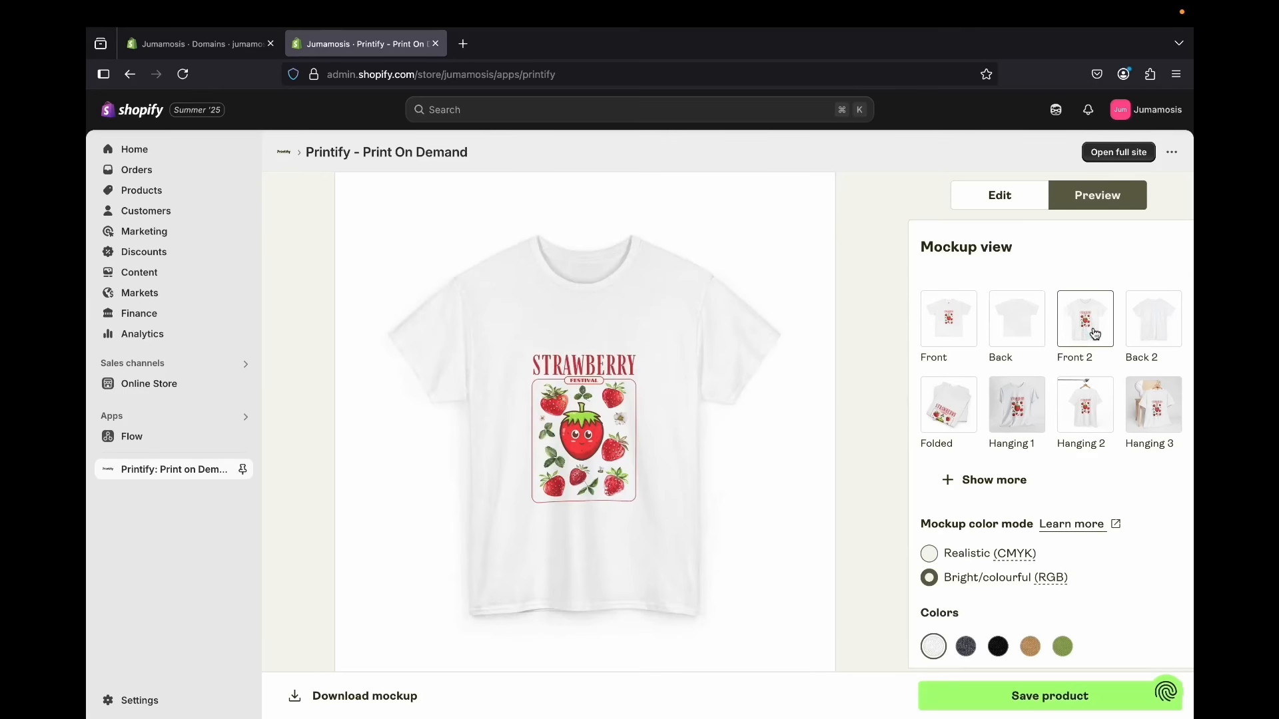
pyautogui.click(1149, 321)
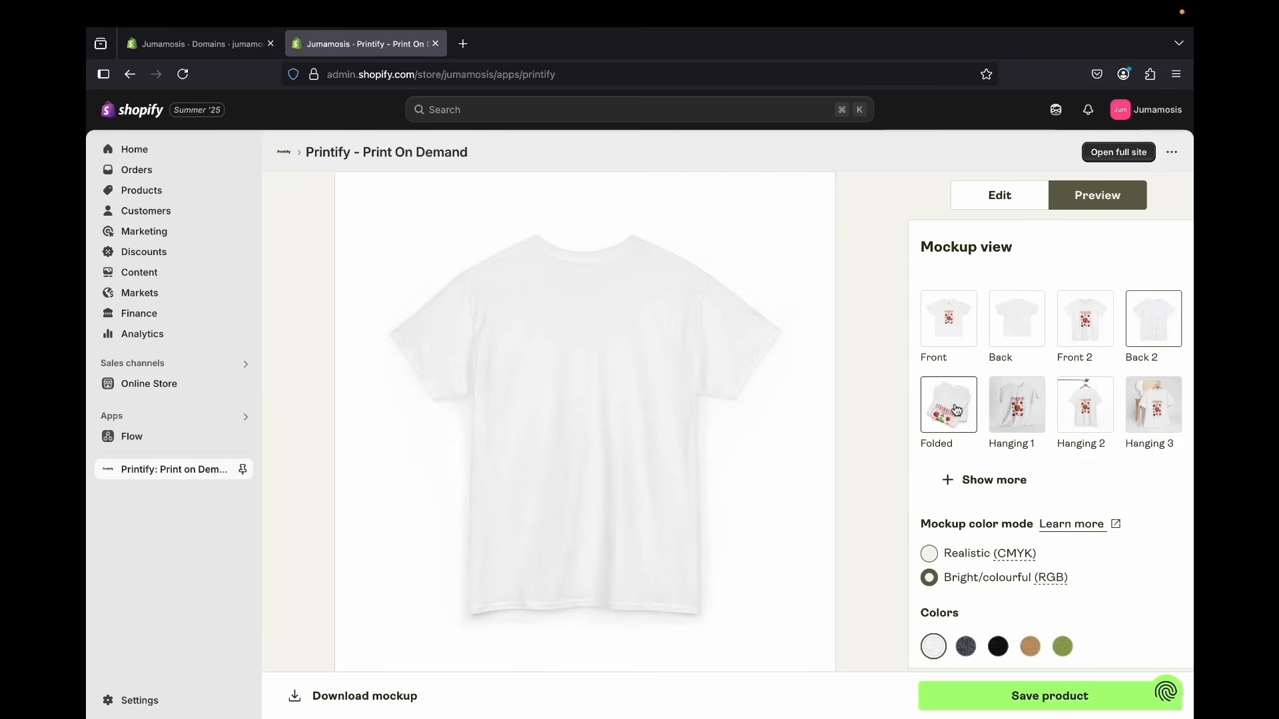
pyautogui.click(957, 409)
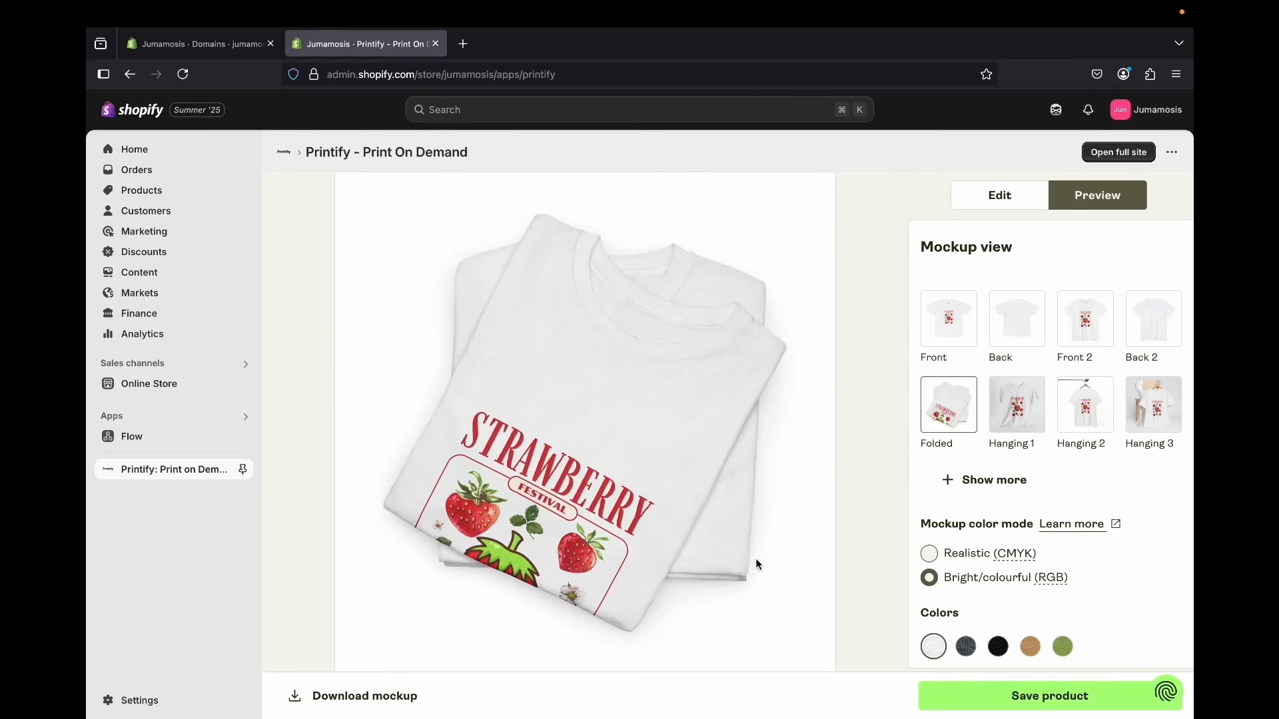
pyautogui.click(1007, 419)
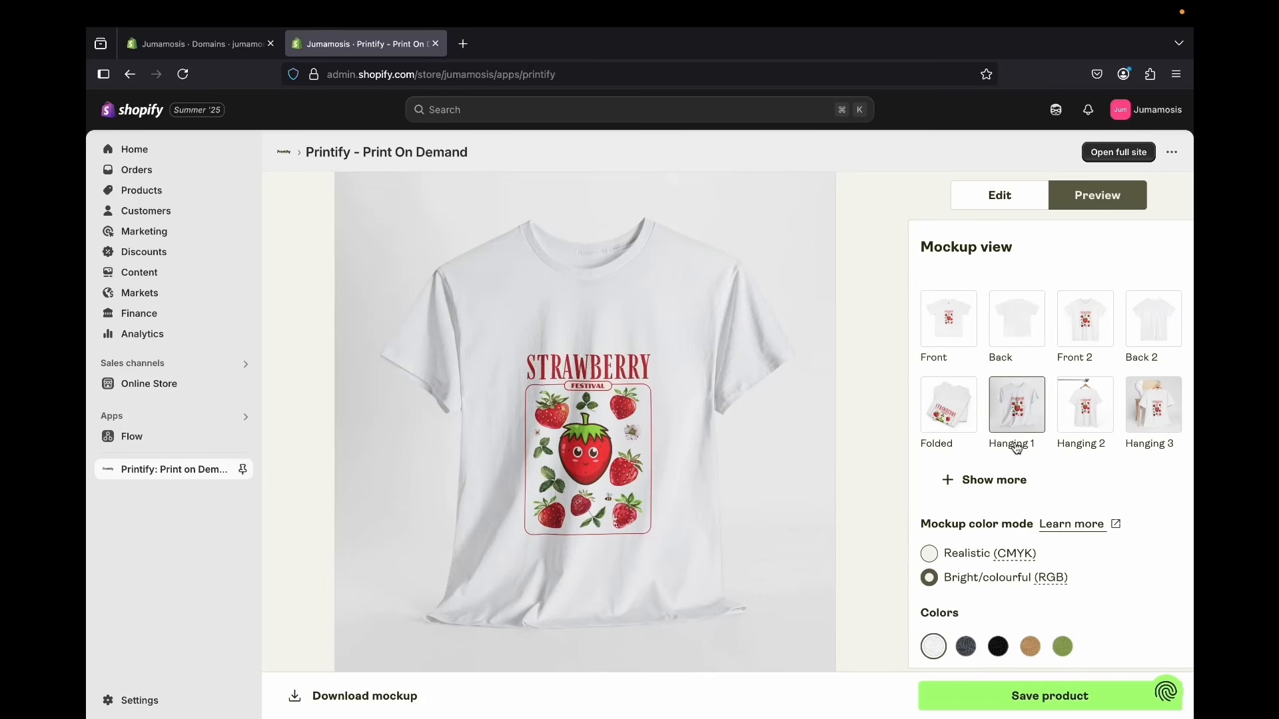
pyautogui.click(1064, 414)
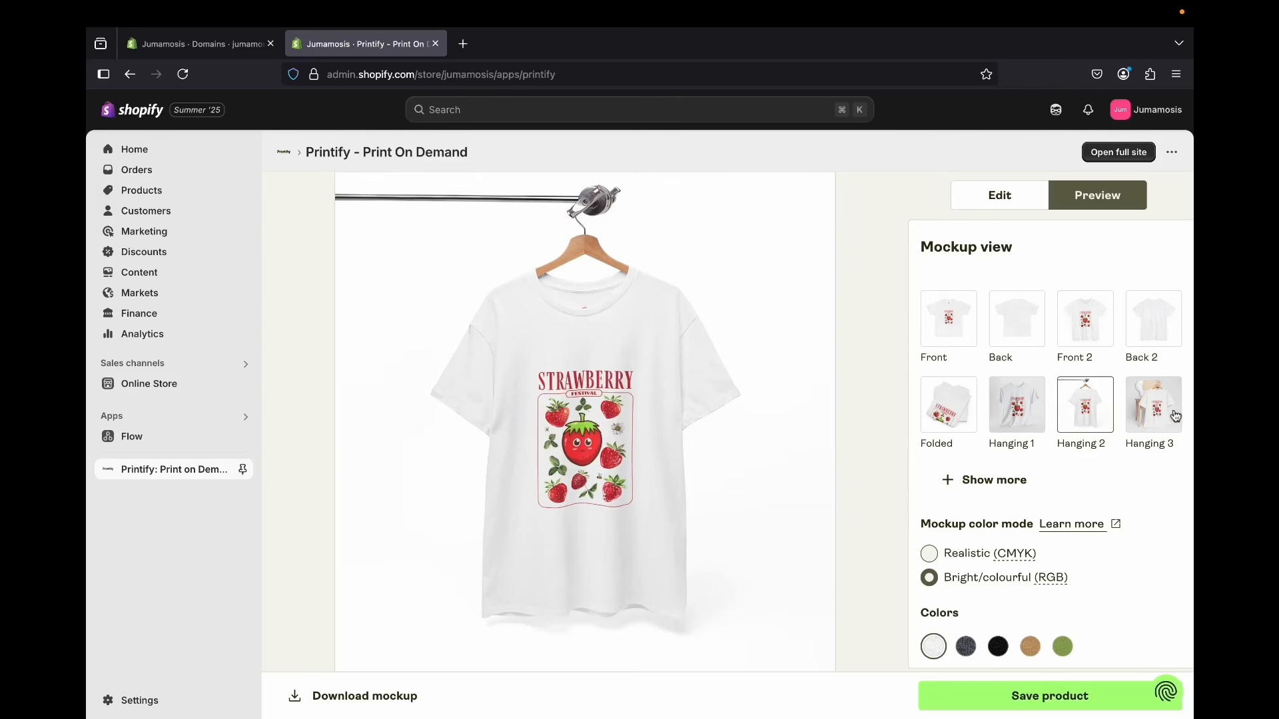
pyautogui.click(1176, 413)
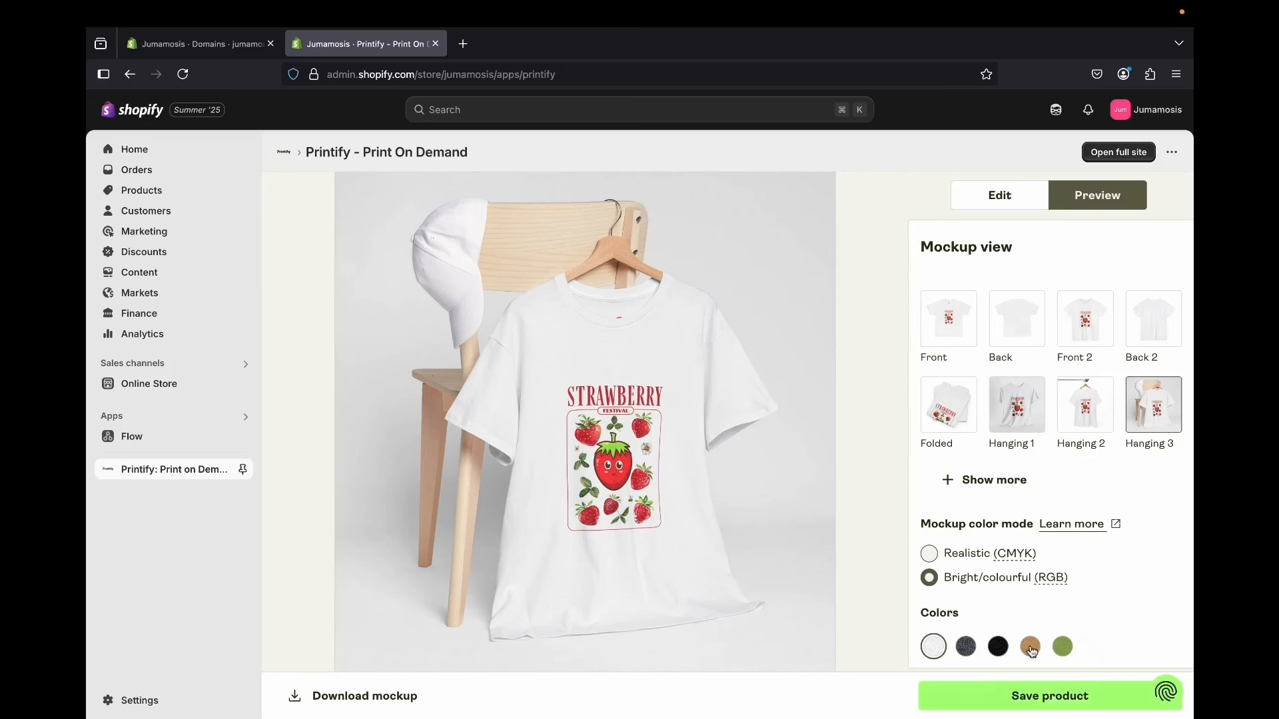
pyautogui.click(1031, 697)
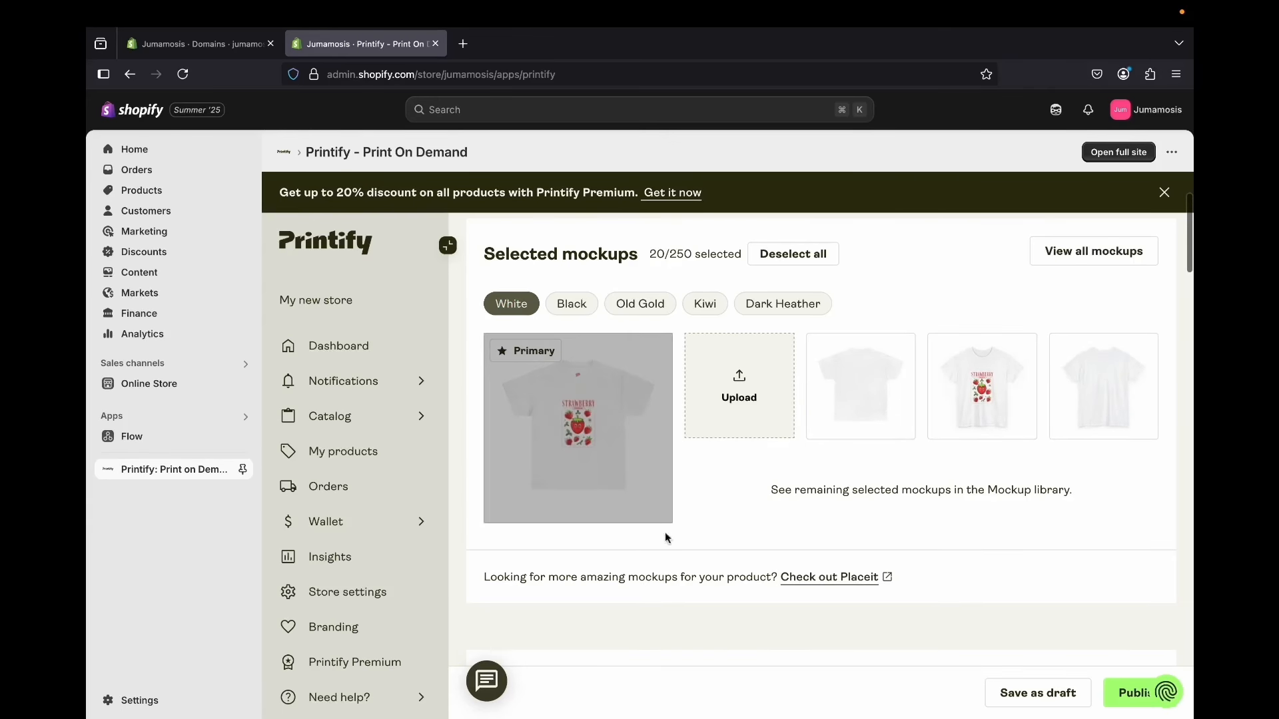
# Examine enlarged mockups of the black, Old Gold and Dark Heather T-shirts, and close the mockup viewer
pyautogui.click(578, 306)
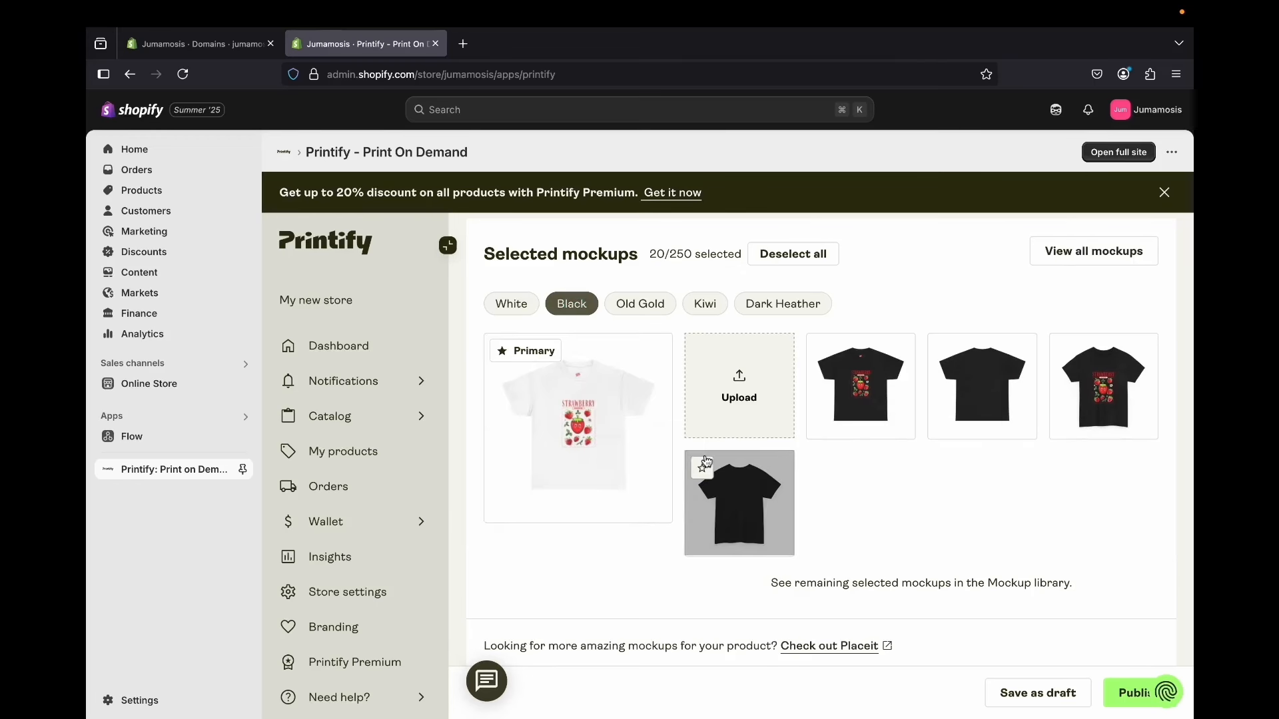
pyautogui.click(849, 394)
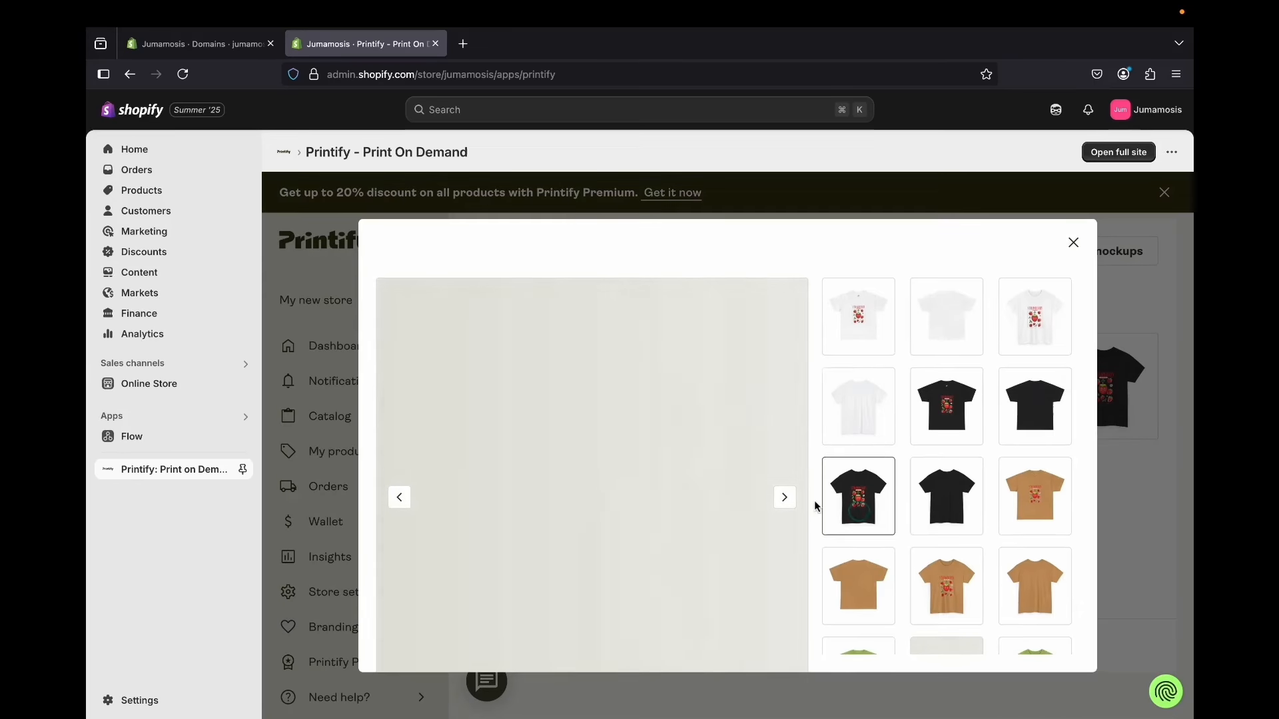
pyautogui.click(946, 508)
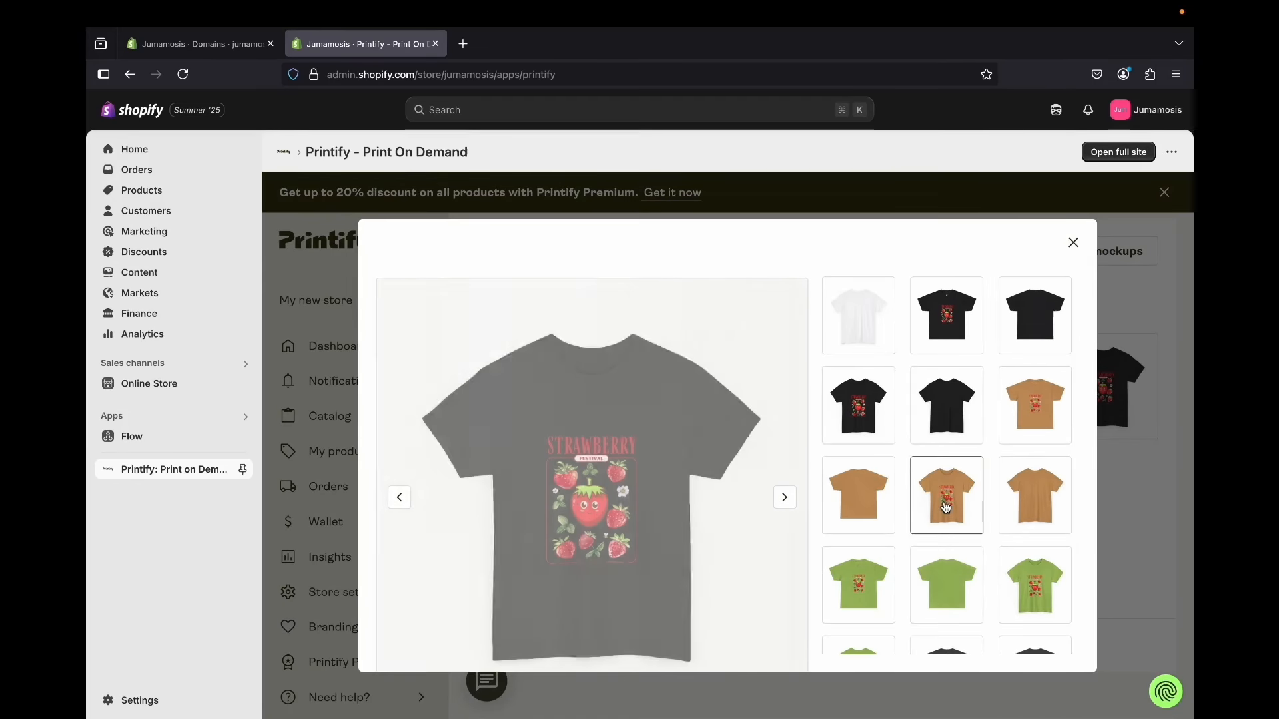
pyautogui.scroll(-2, 925, 569)
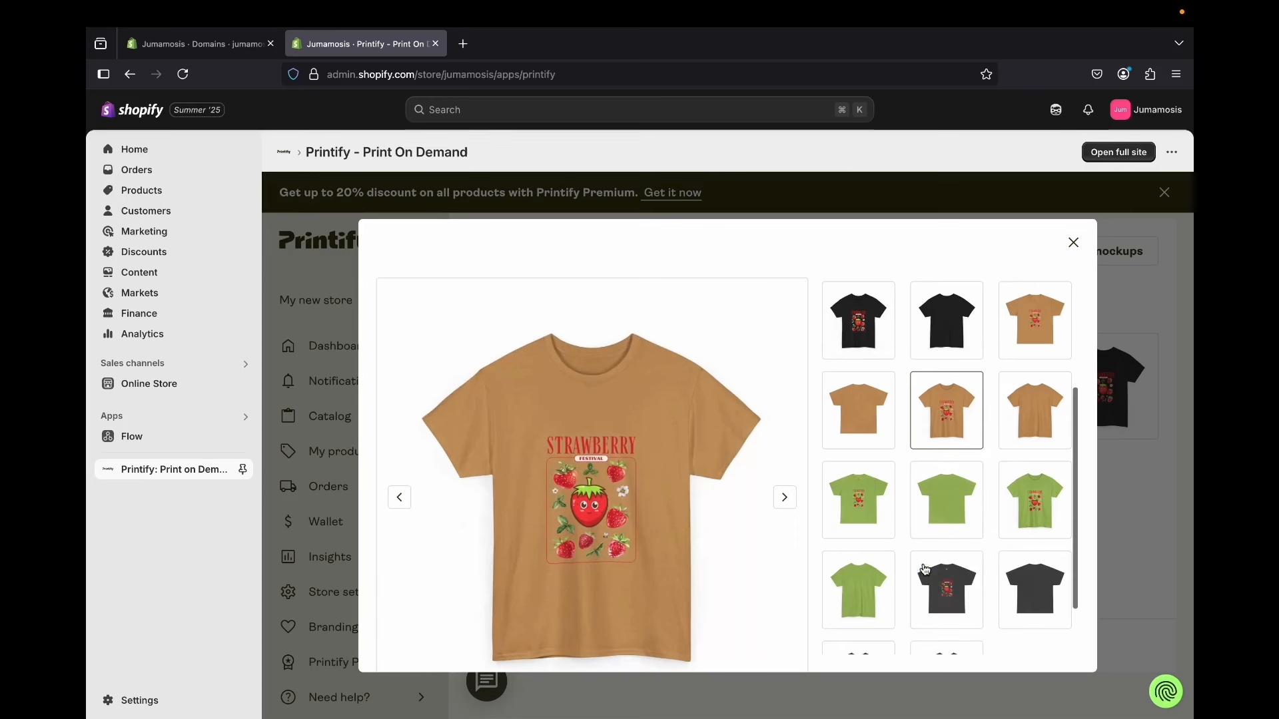
pyautogui.click(939, 582)
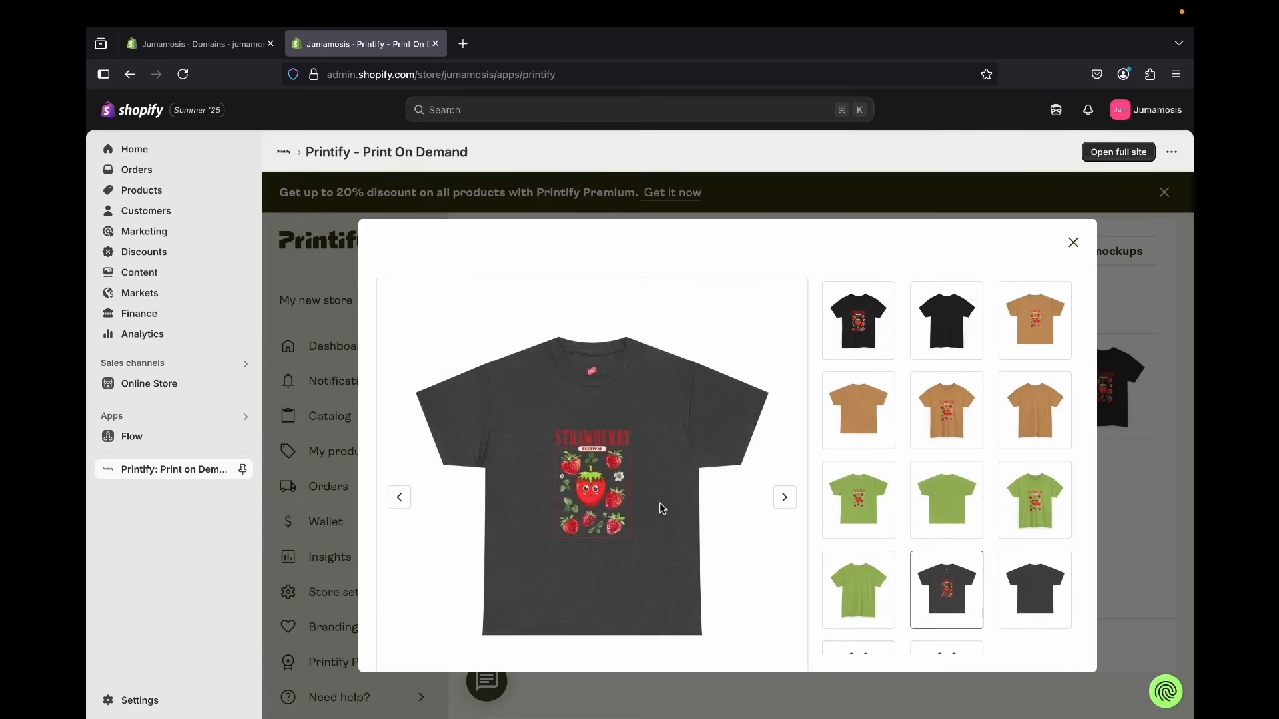
pyautogui.click(1013, 323)
pyautogui.click(866, 335)
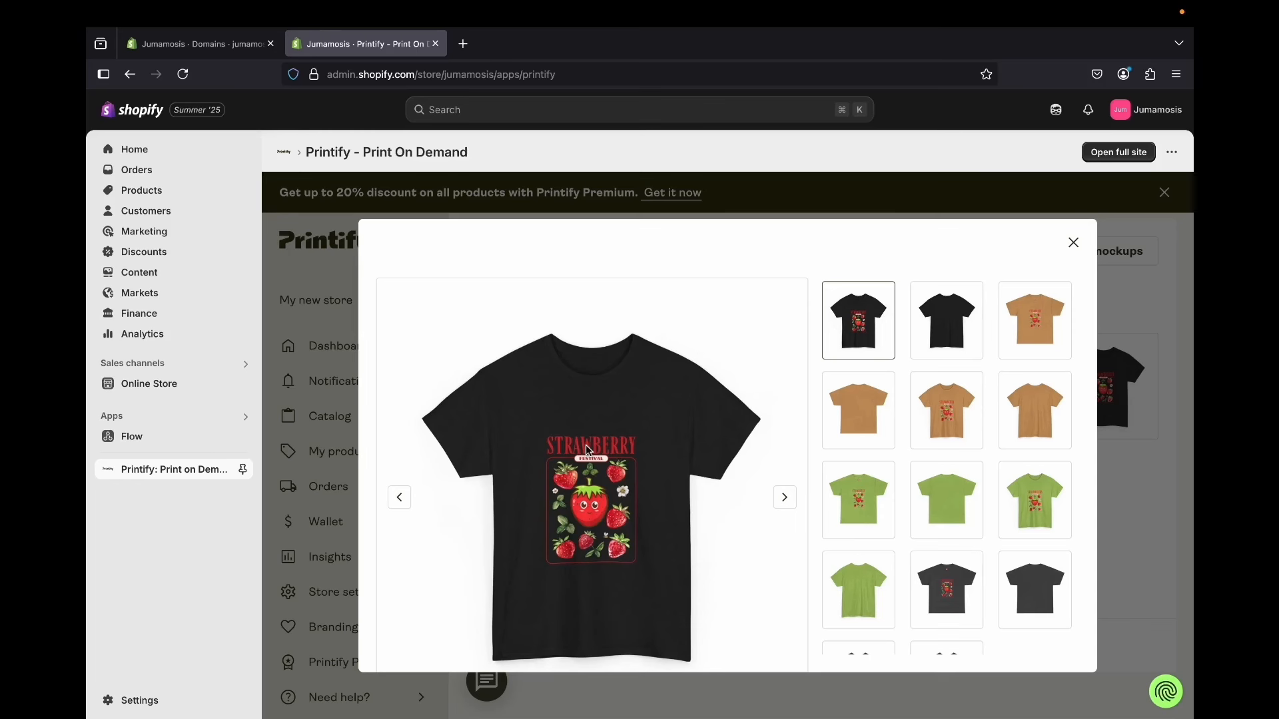
pyautogui.click(1074, 243)
# Open the Unisex Heavy Cotton Tee from My products, open its mockup library and skip the tour
pyautogui.click(345, 451)
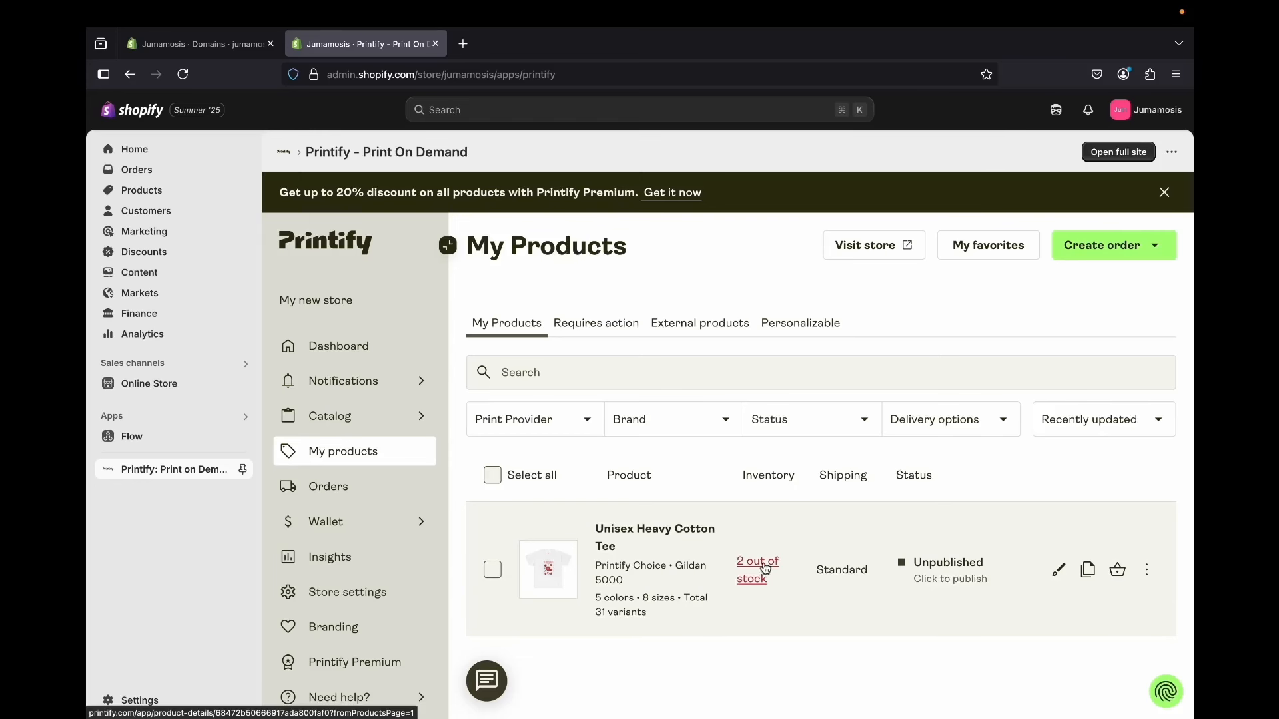
pyautogui.click(656, 530)
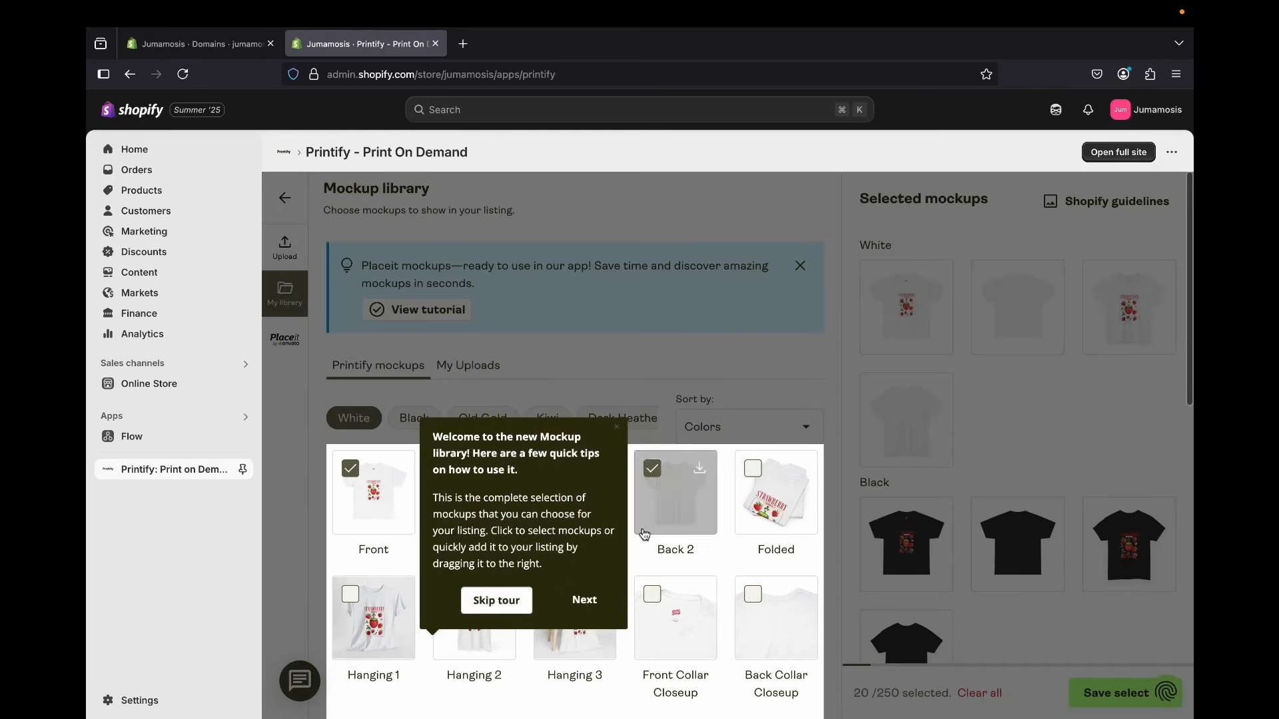
pyautogui.click(497, 601)
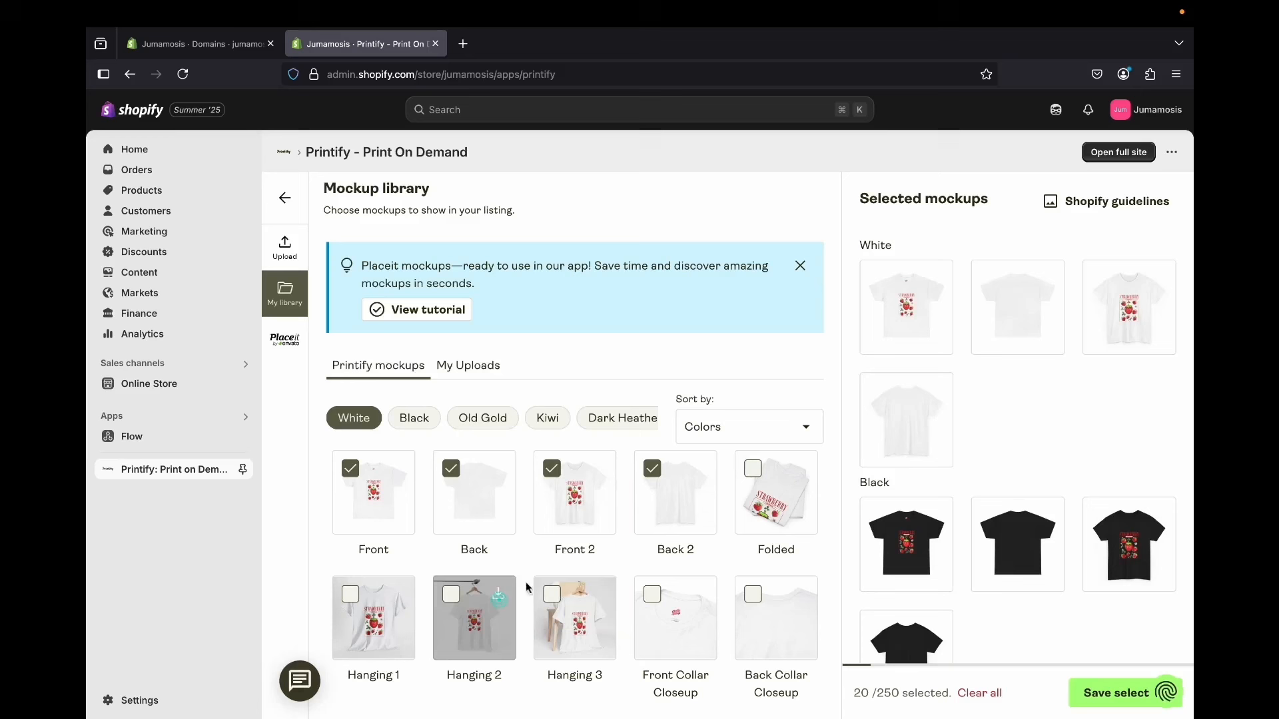
# Deselect the white Front and Back mockups, keep Front 2 and Back 2 selected, and add the Folded mockup
pyautogui.click(653, 472)
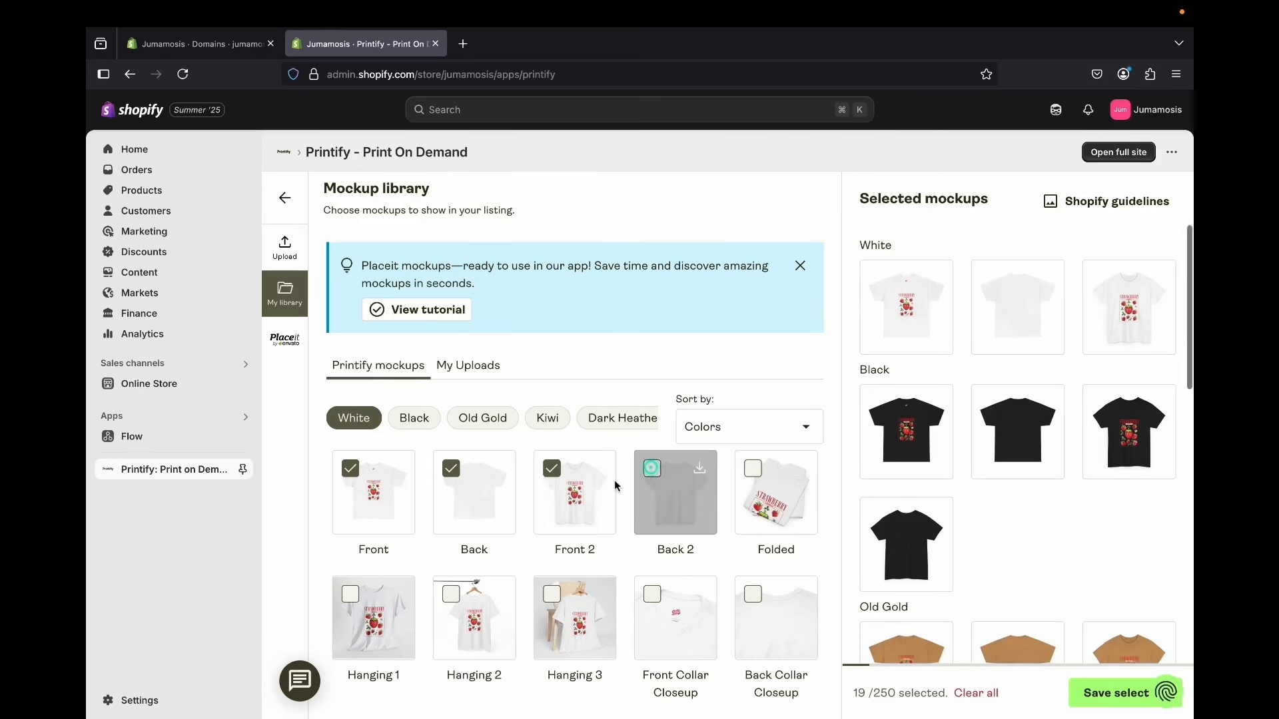
pyautogui.click(652, 469)
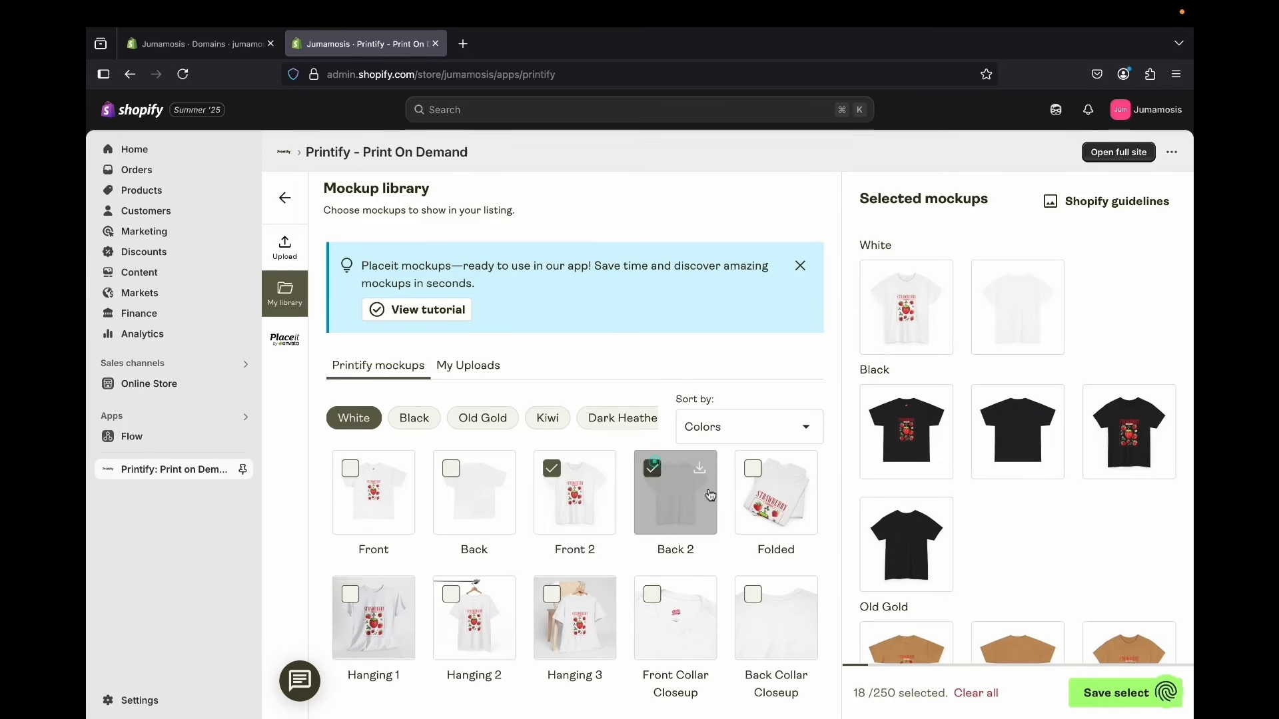
pyautogui.click(773, 496)
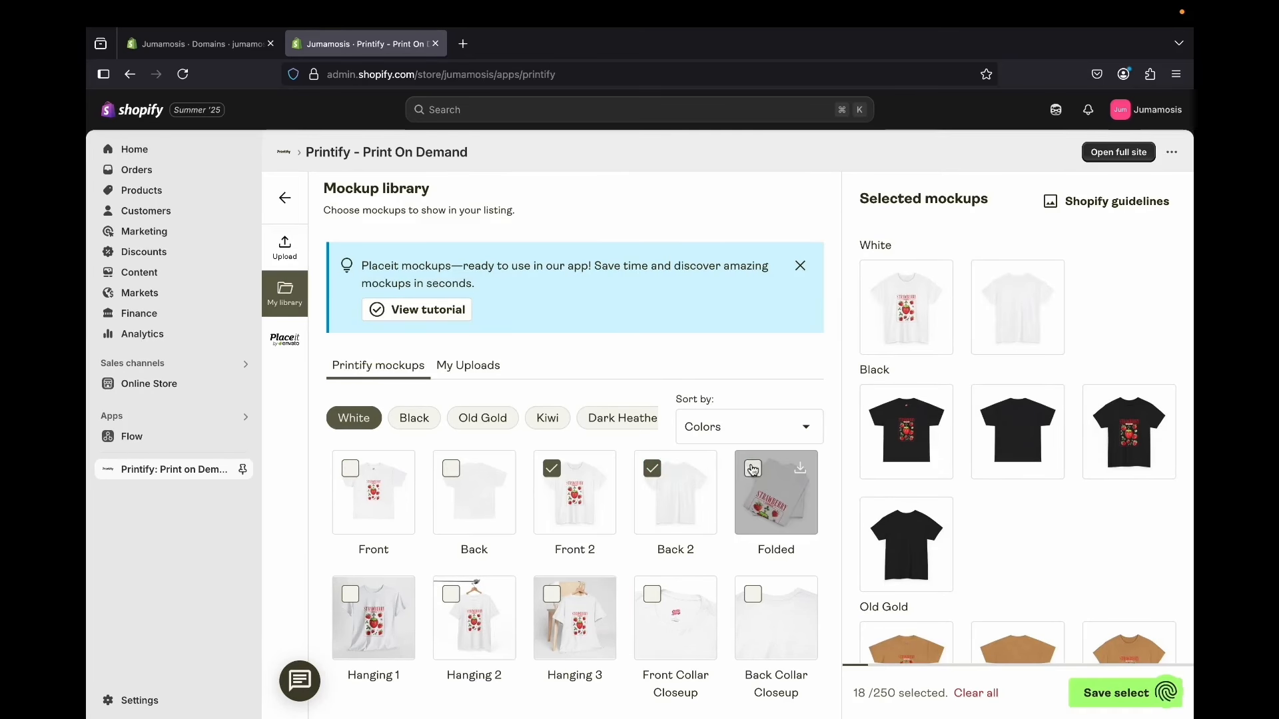
# Browse the white T-shirt's remaining mockups and add Duo 2 and Lifestyle to the selection
pyautogui.scroll(-1, 797, 552)
pyautogui.scroll(-1, 796, 553)
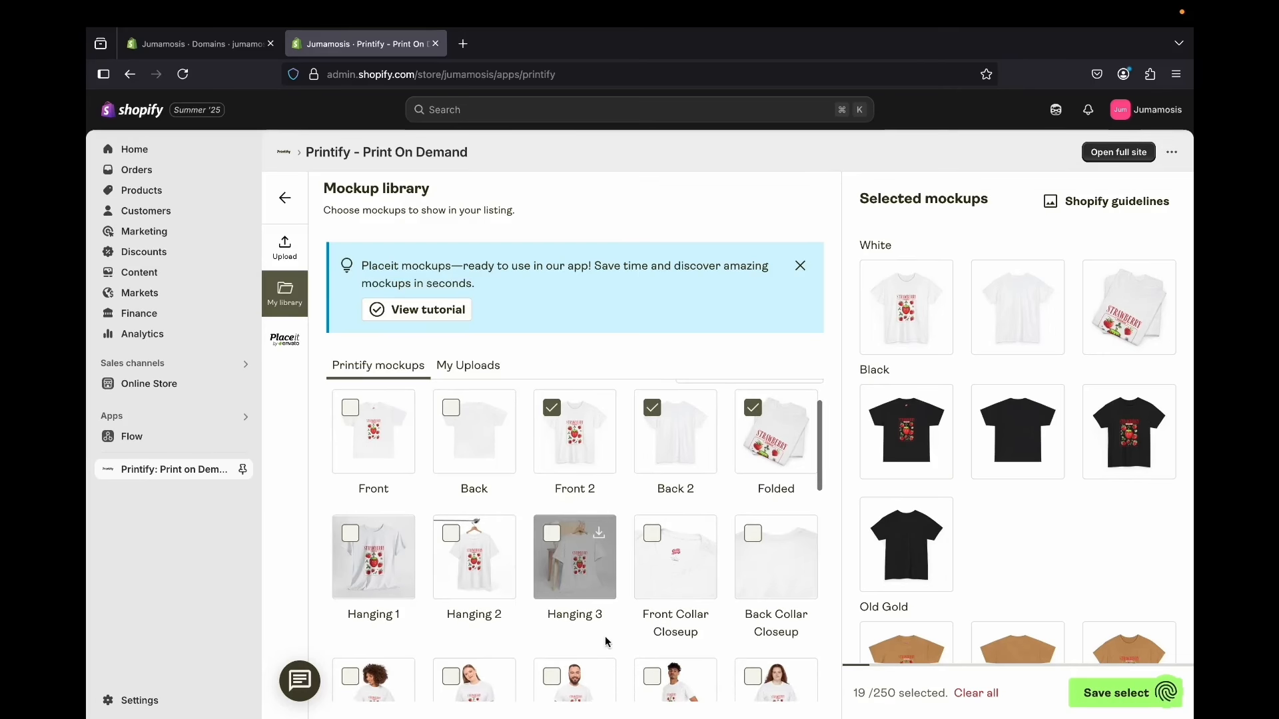
pyautogui.scroll(-10, 541, 569)
pyautogui.scroll(8, 541, 570)
pyautogui.scroll(-5, 541, 570)
pyautogui.scroll(2, 540, 569)
pyautogui.scroll(-8, 541, 570)
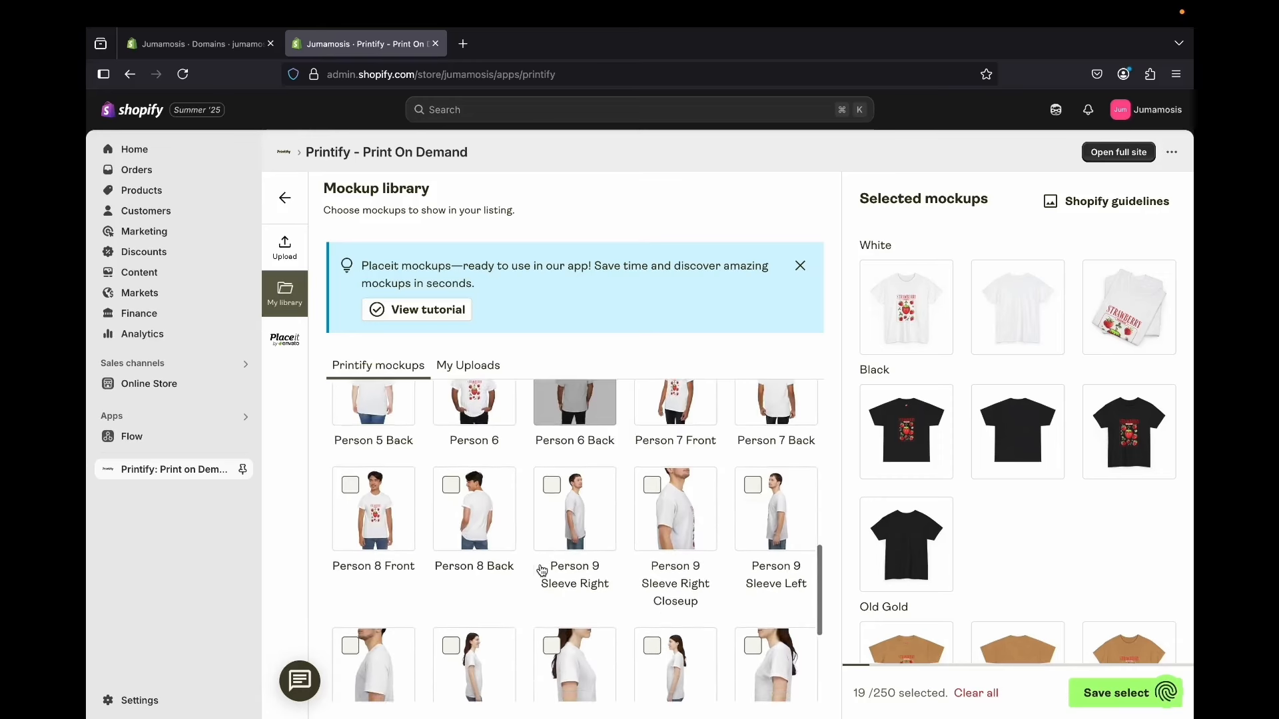
pyautogui.scroll(1, 541, 569)
pyautogui.click(552, 608)
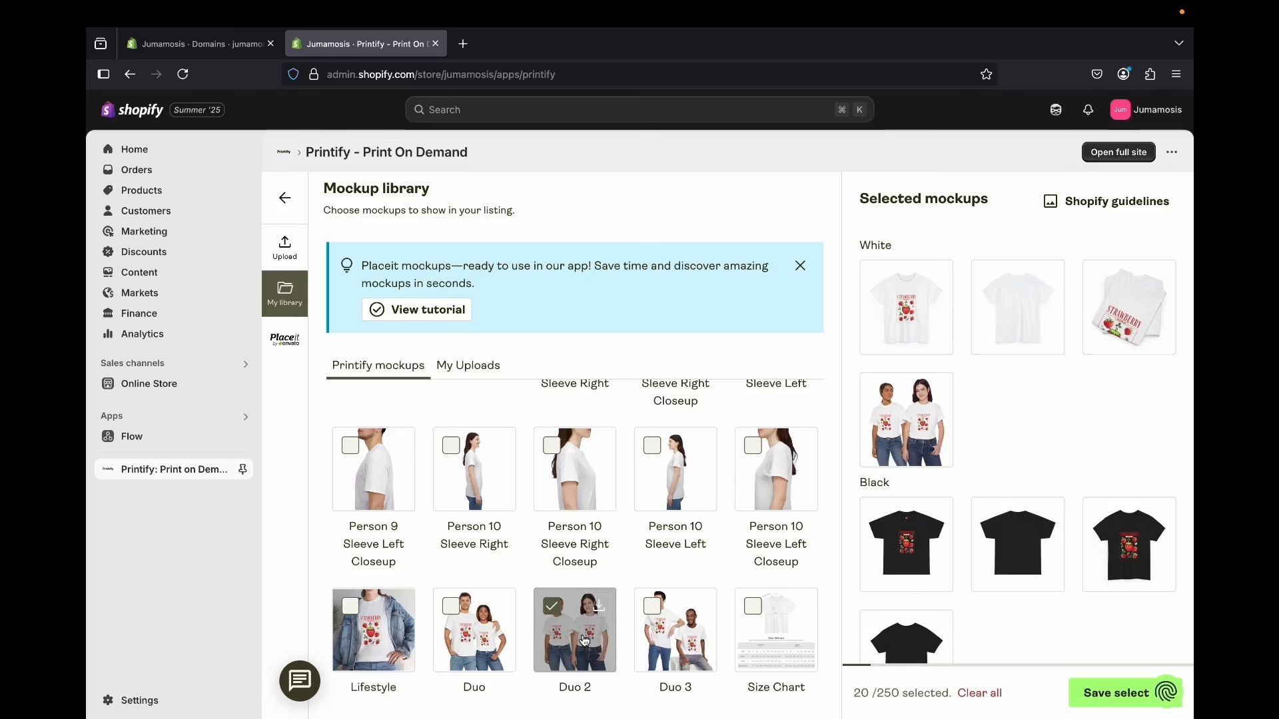
pyautogui.click(351, 606)
# For the Black color, add the Folded mockup and deselect the Front and Back mockups
pyautogui.scroll(10, 484, 590)
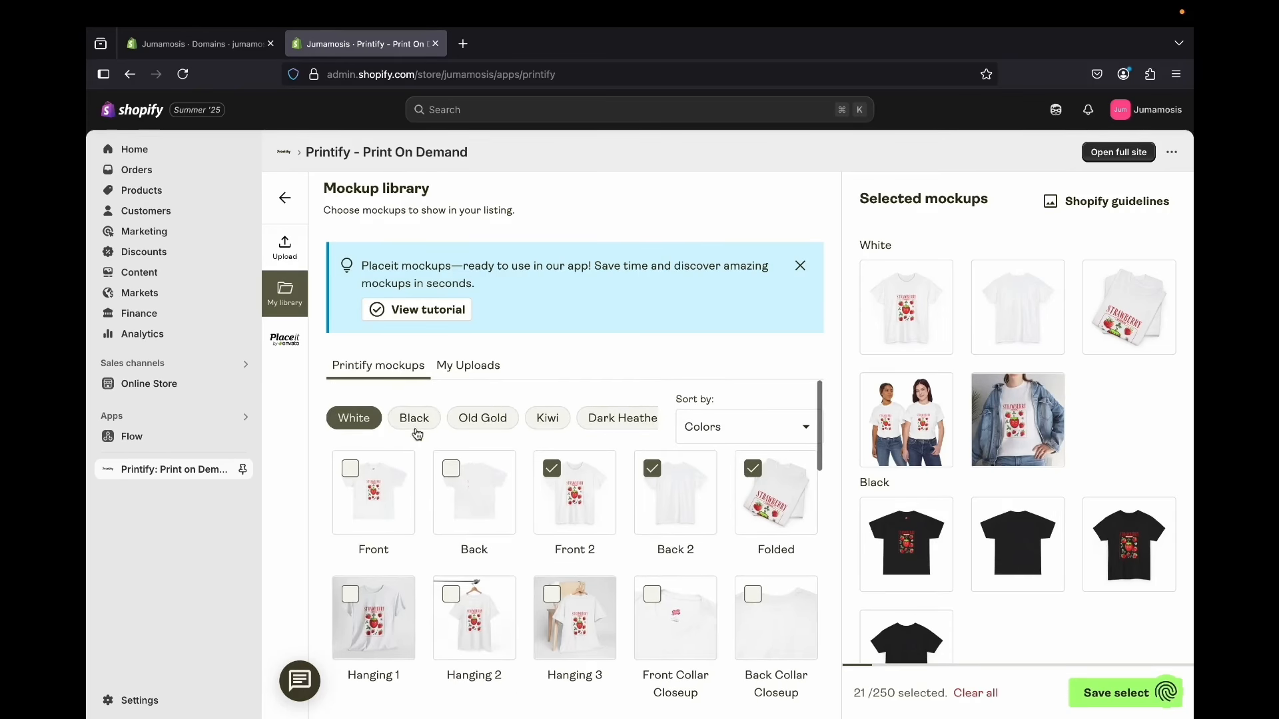
pyautogui.click(414, 423)
pyautogui.scroll(-2, 496, 496)
pyautogui.scroll(-4, 496, 497)
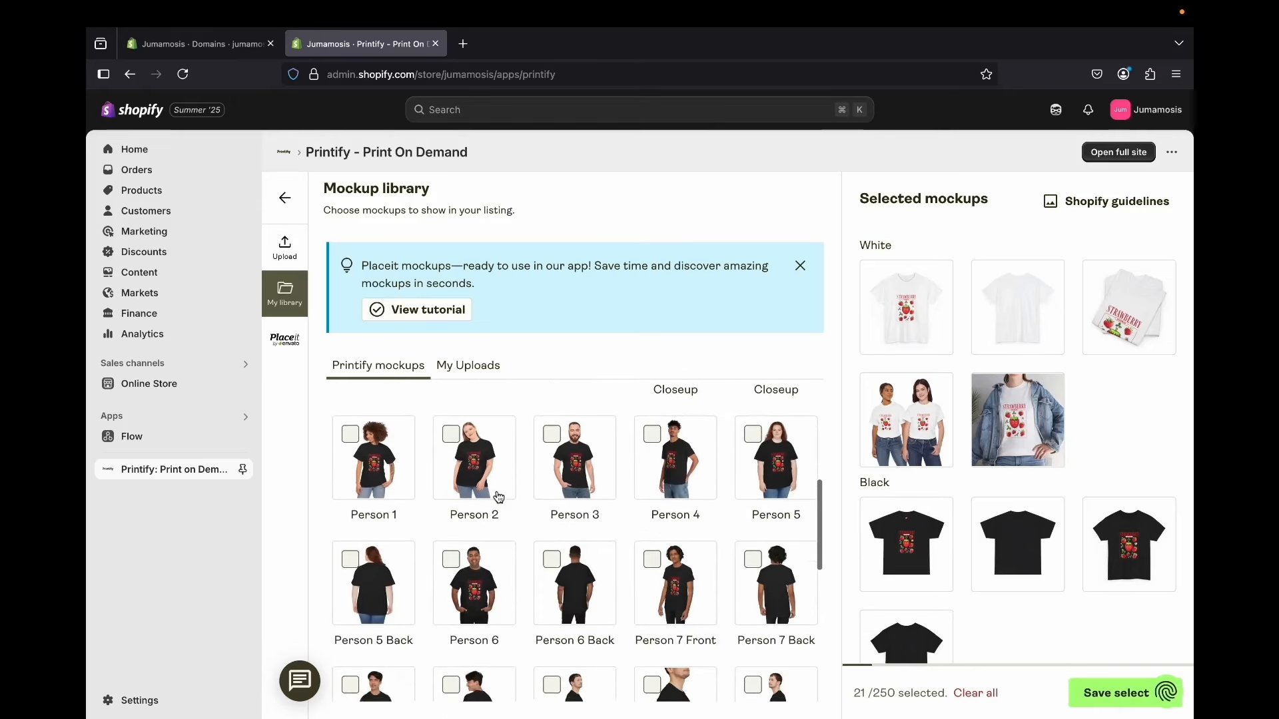
pyautogui.scroll(6, 493, 497)
pyautogui.click(774, 477)
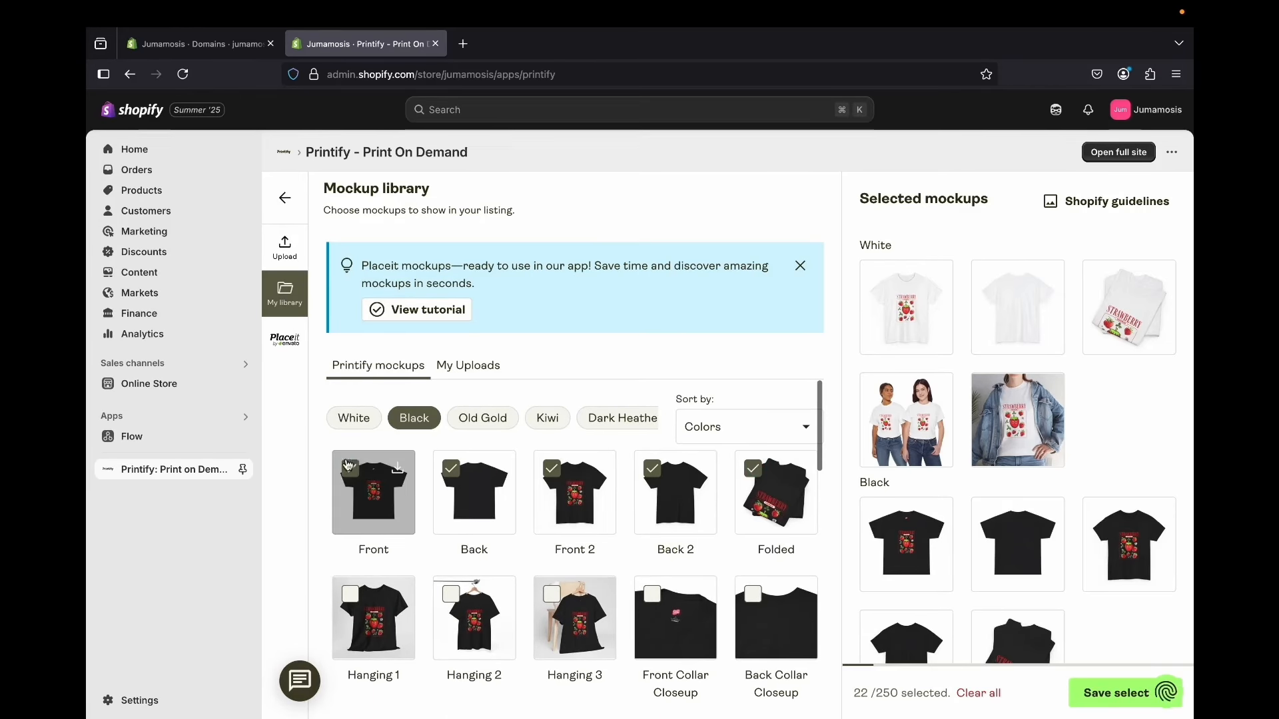
pyautogui.click(351, 469)
pyautogui.click(455, 466)
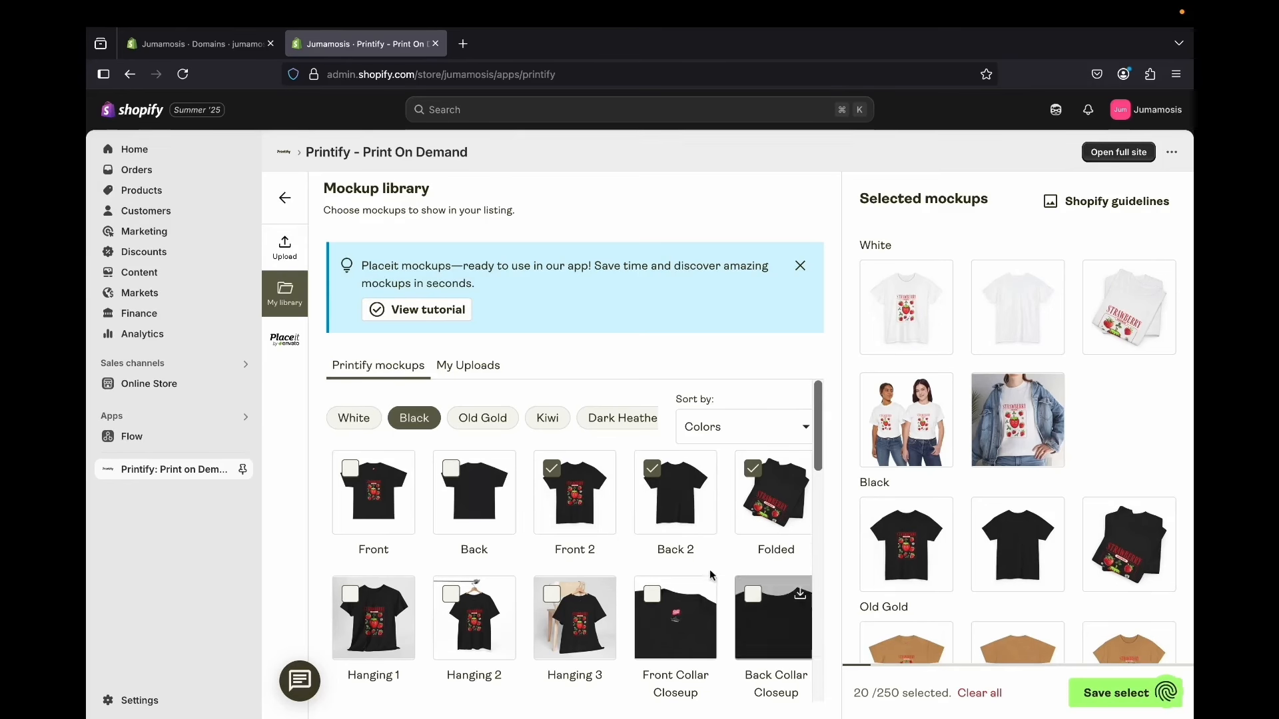
# Add the Person 1 and Duo 3 mockups to the Black color's selection
pyautogui.scroll(-3, 766, 603)
pyautogui.scroll(-6, 759, 619)
pyautogui.scroll(3, 758, 601)
pyautogui.click(360, 417)
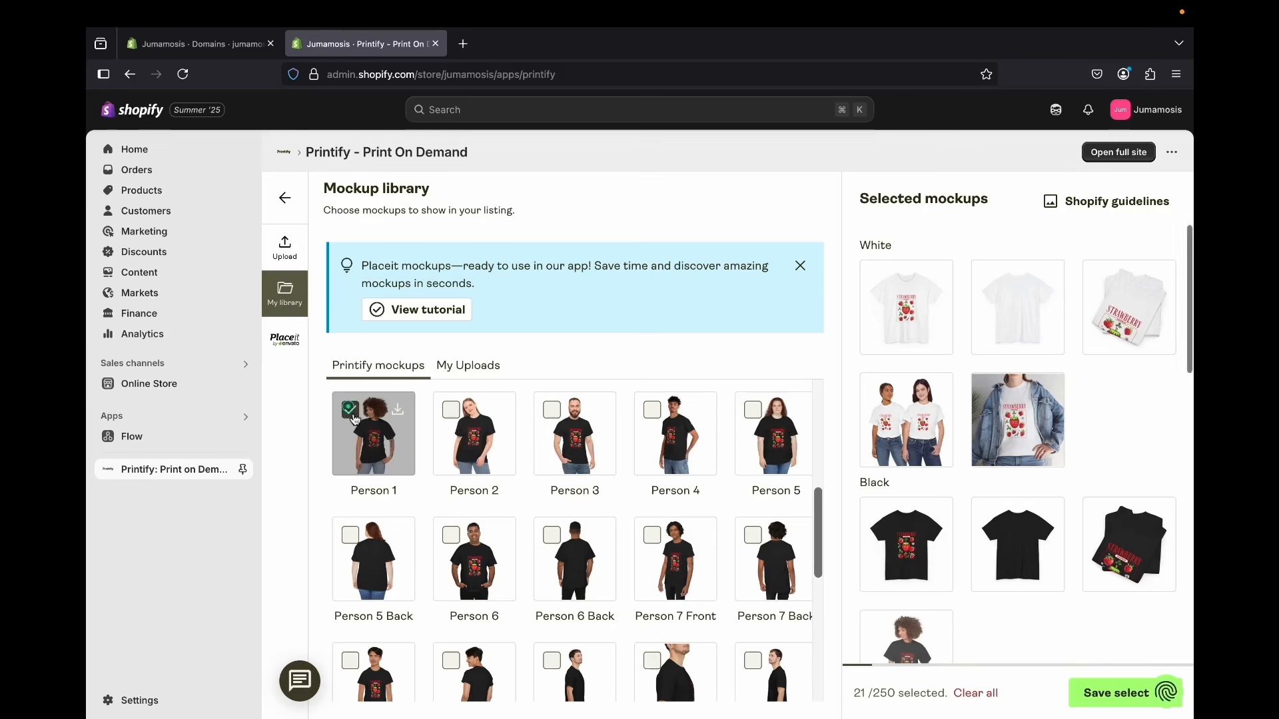
pyautogui.scroll(-10, 471, 515)
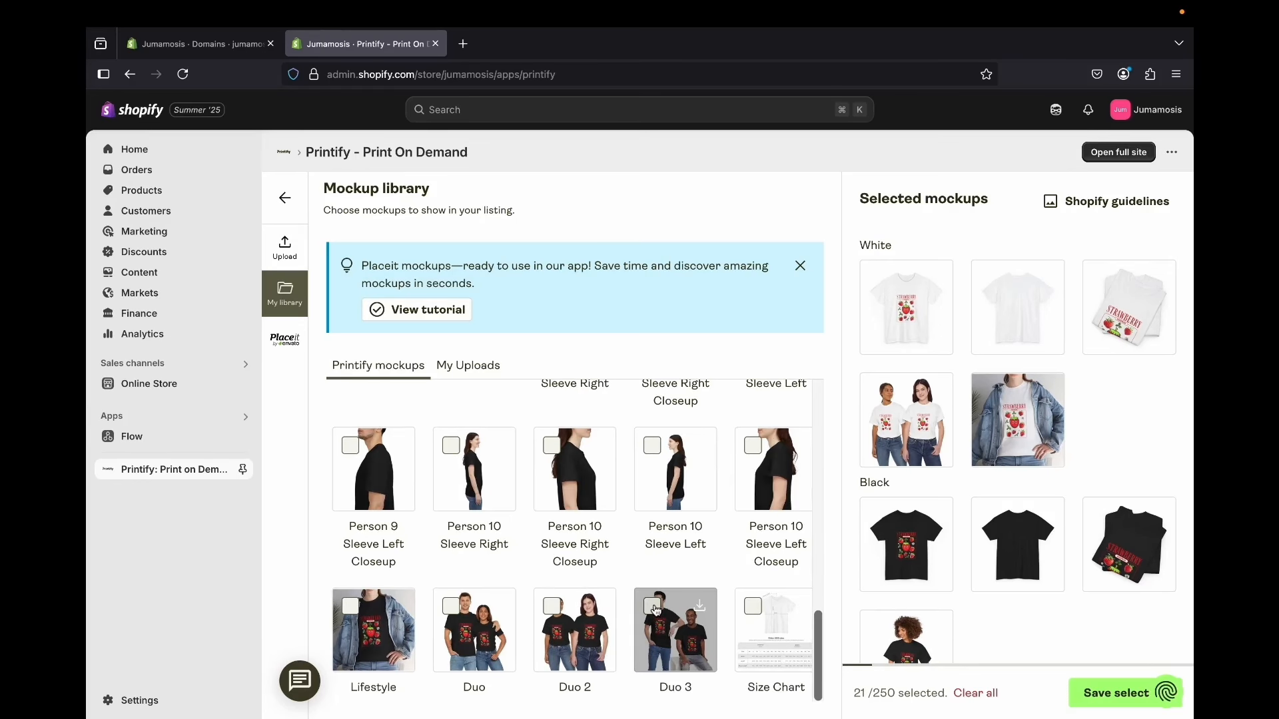
pyautogui.click(652, 607)
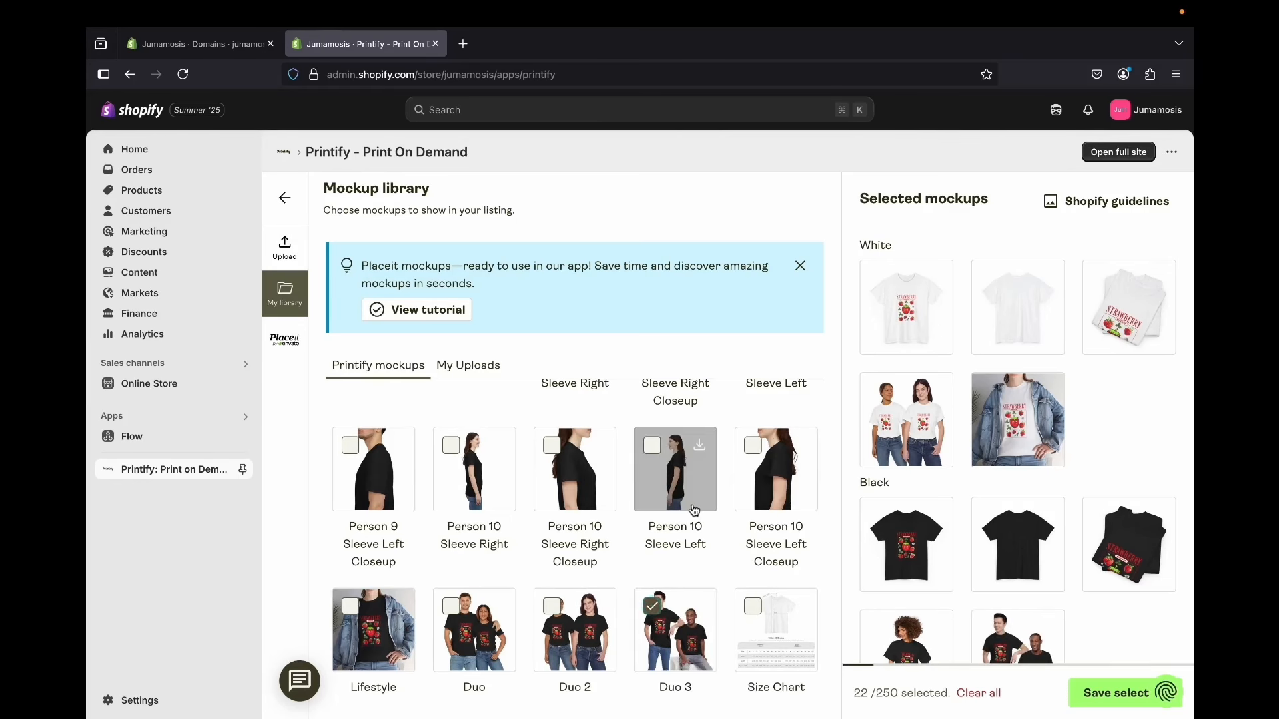
# Show the Old Gold shirt's mockups in the library and browse through them
pyautogui.scroll(9, 693, 512)
pyautogui.scroll(6, 693, 510)
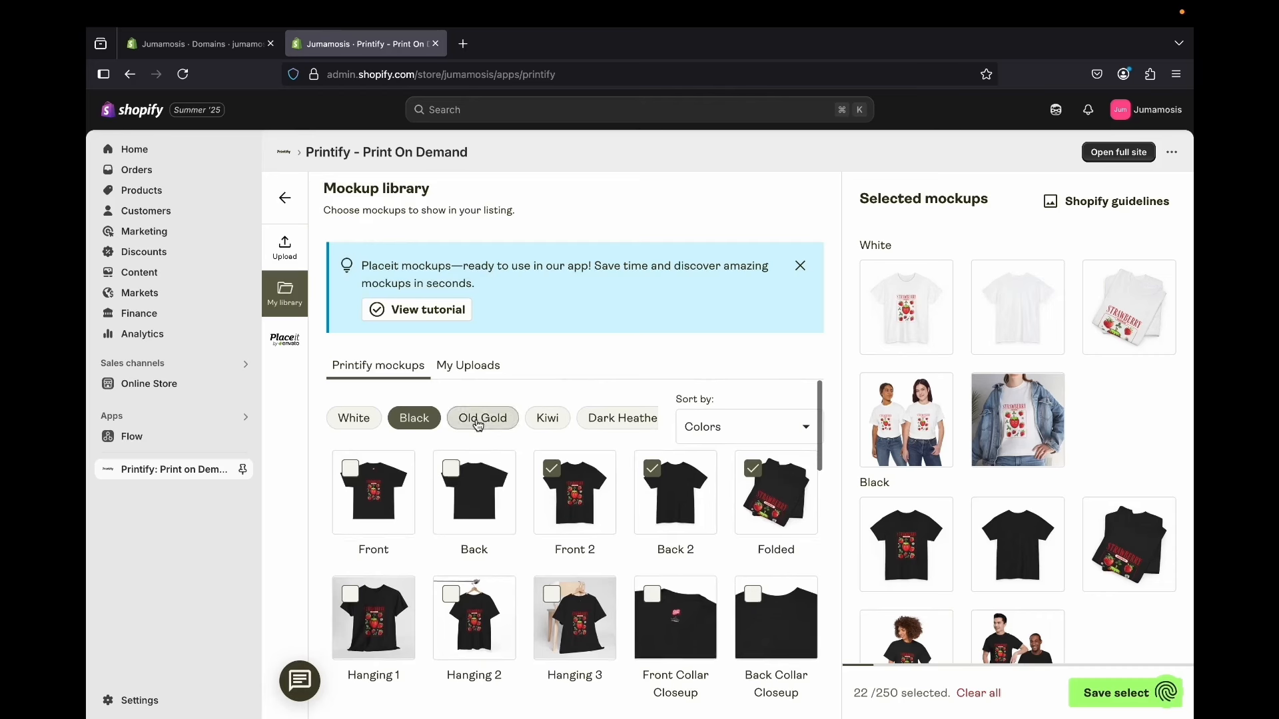
pyautogui.click(477, 419)
pyautogui.scroll(-6, 517, 572)
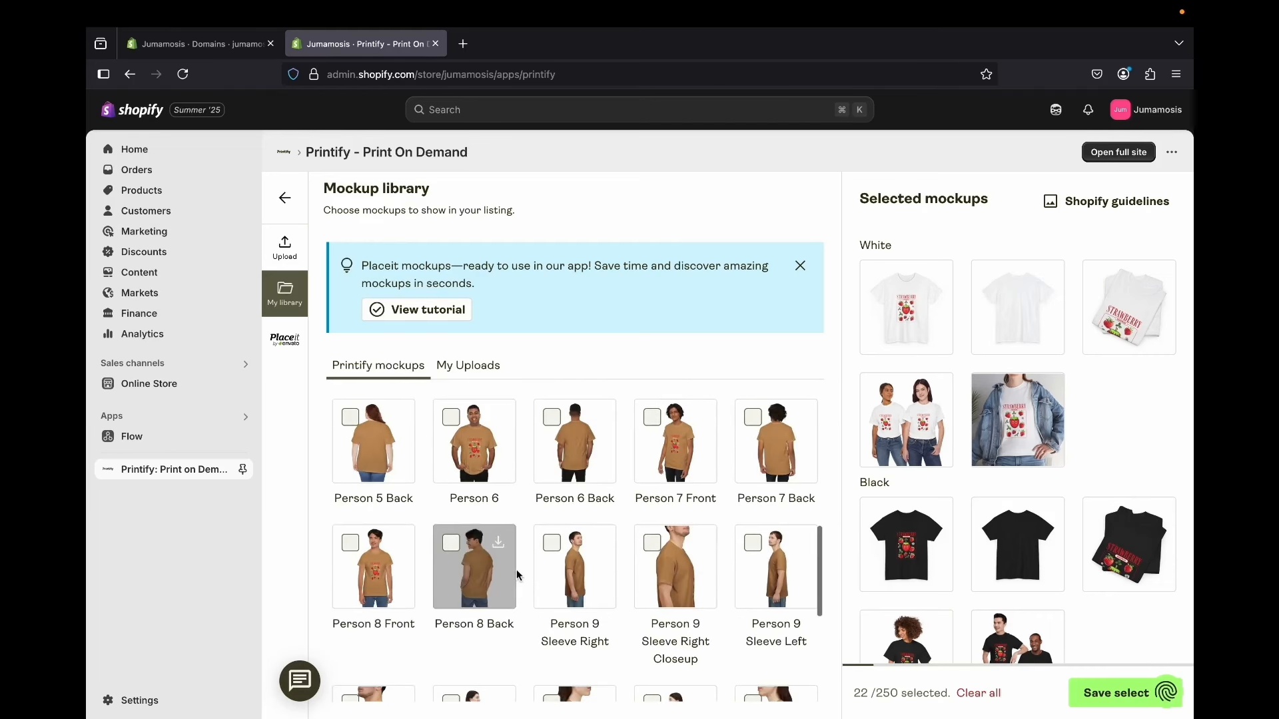
pyautogui.scroll(7, 518, 575)
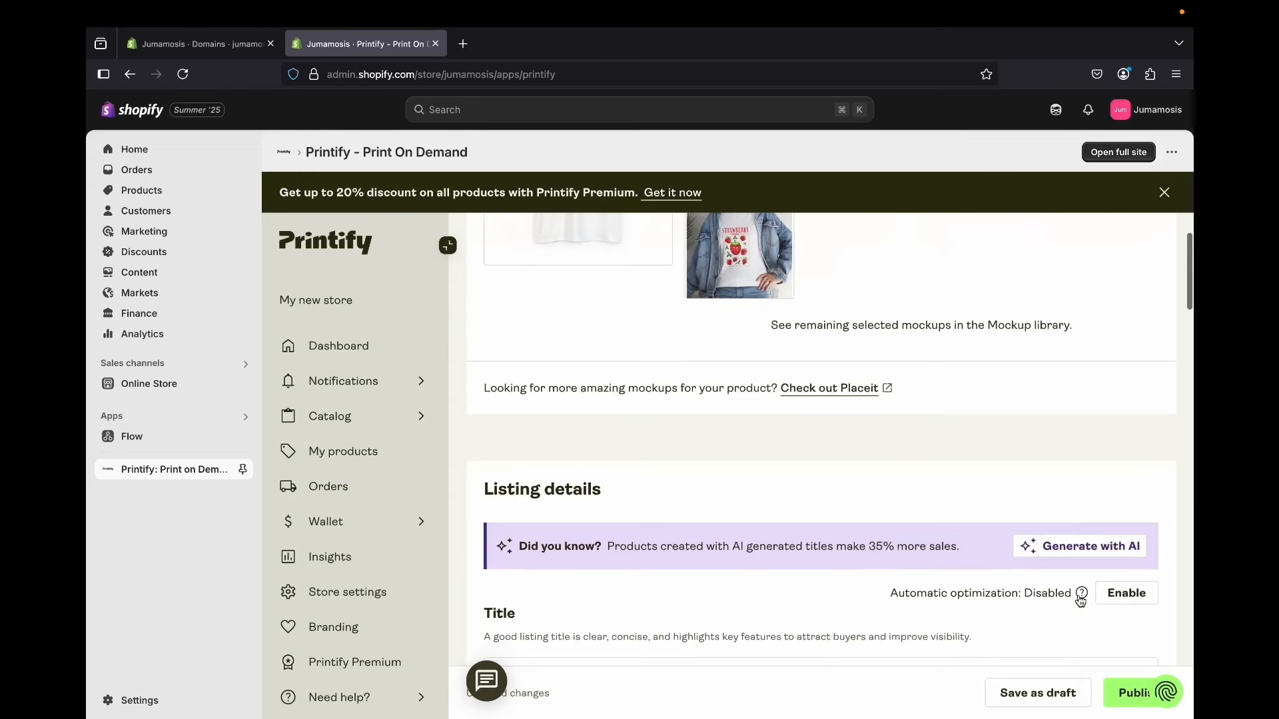
# Review the selected listing mockups for Black, Old Gold, Kiwi and Dark Heather, returning to White at the end
pyautogui.scroll(-2, 1078, 594)
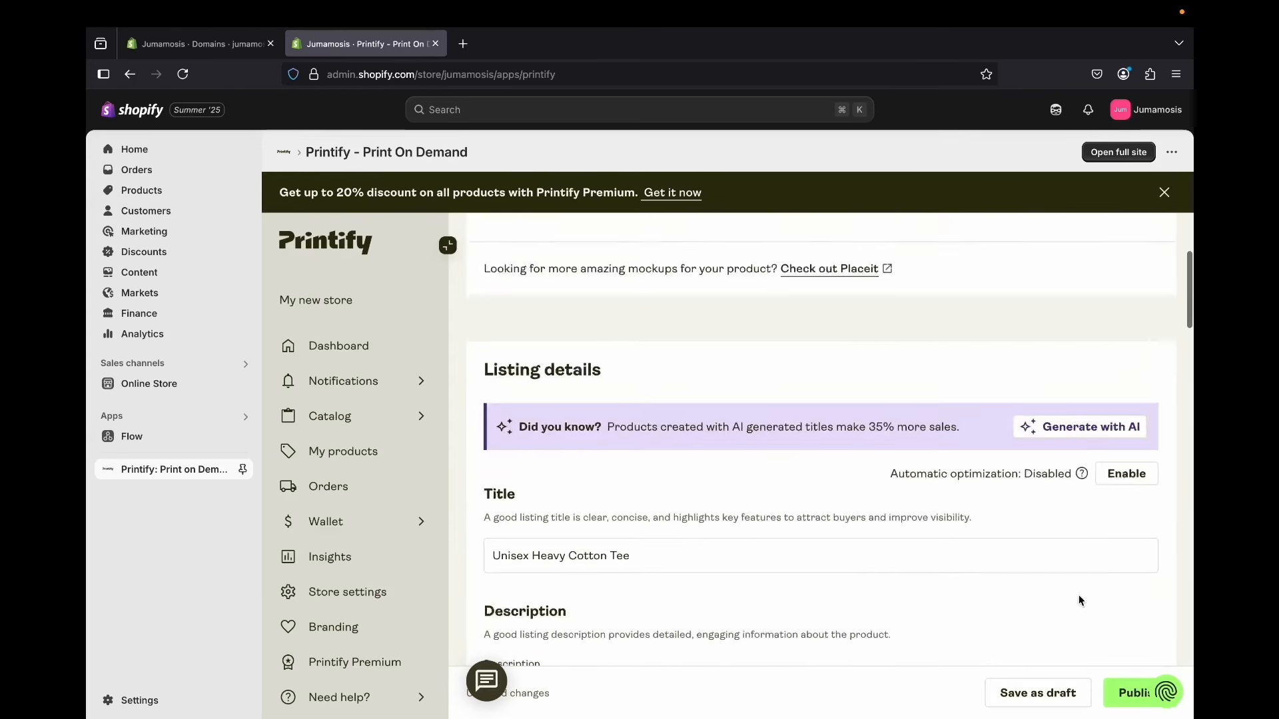
pyautogui.scroll(8, 1078, 595)
pyautogui.scroll(-2, 597, 399)
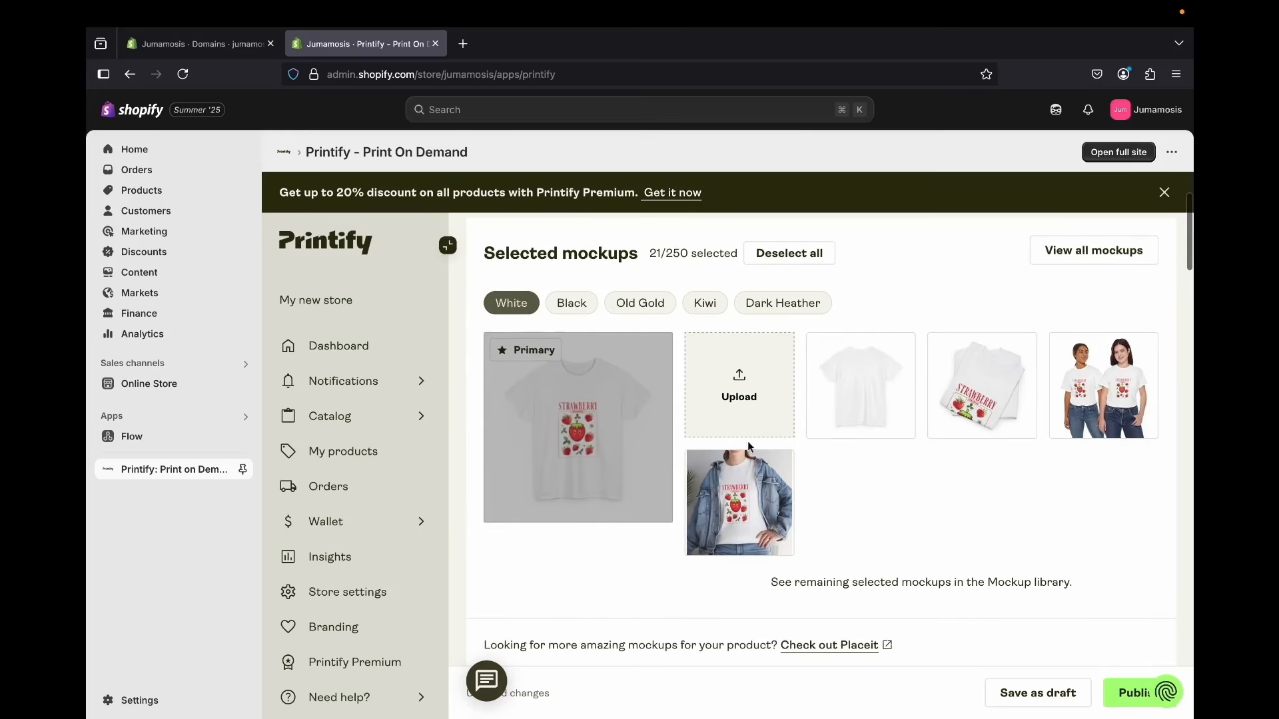
pyautogui.click(571, 303)
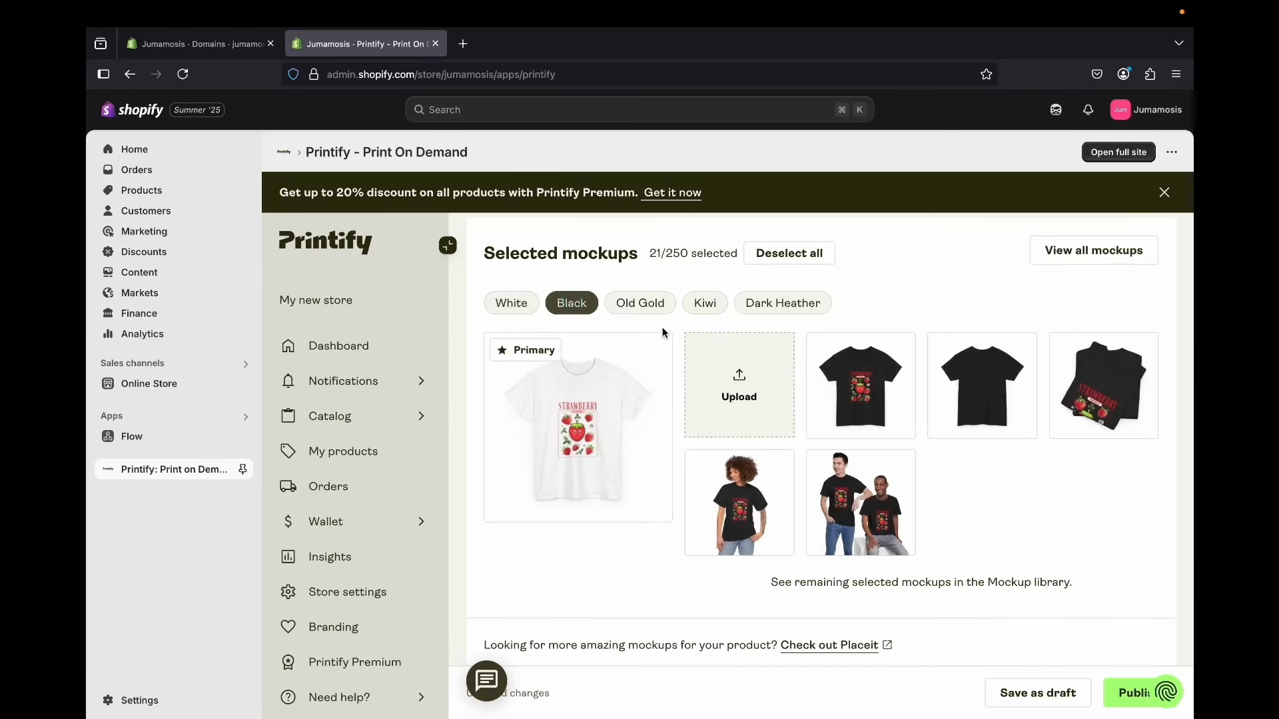
pyautogui.click(645, 303)
pyautogui.click(708, 304)
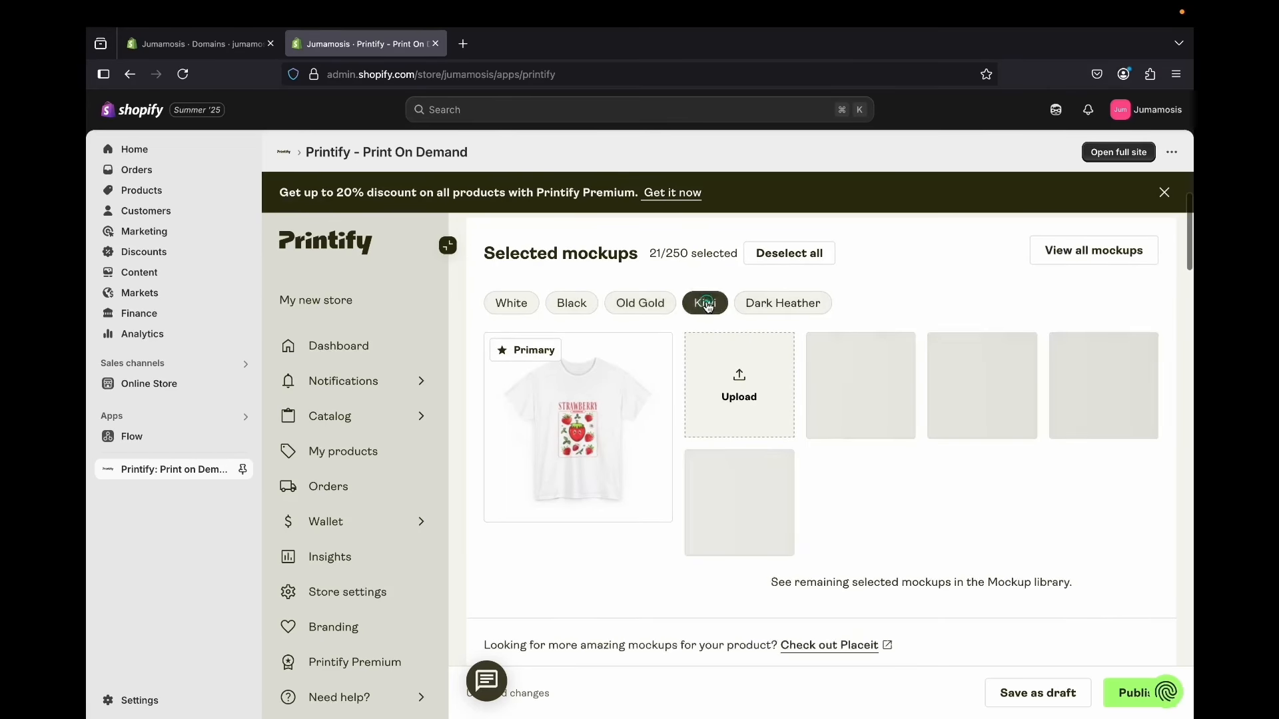
pyautogui.click(796, 312)
pyautogui.click(555, 307)
pyautogui.click(511, 303)
# Select the entire title text in the product's listing details
pyautogui.scroll(-9, 754, 545)
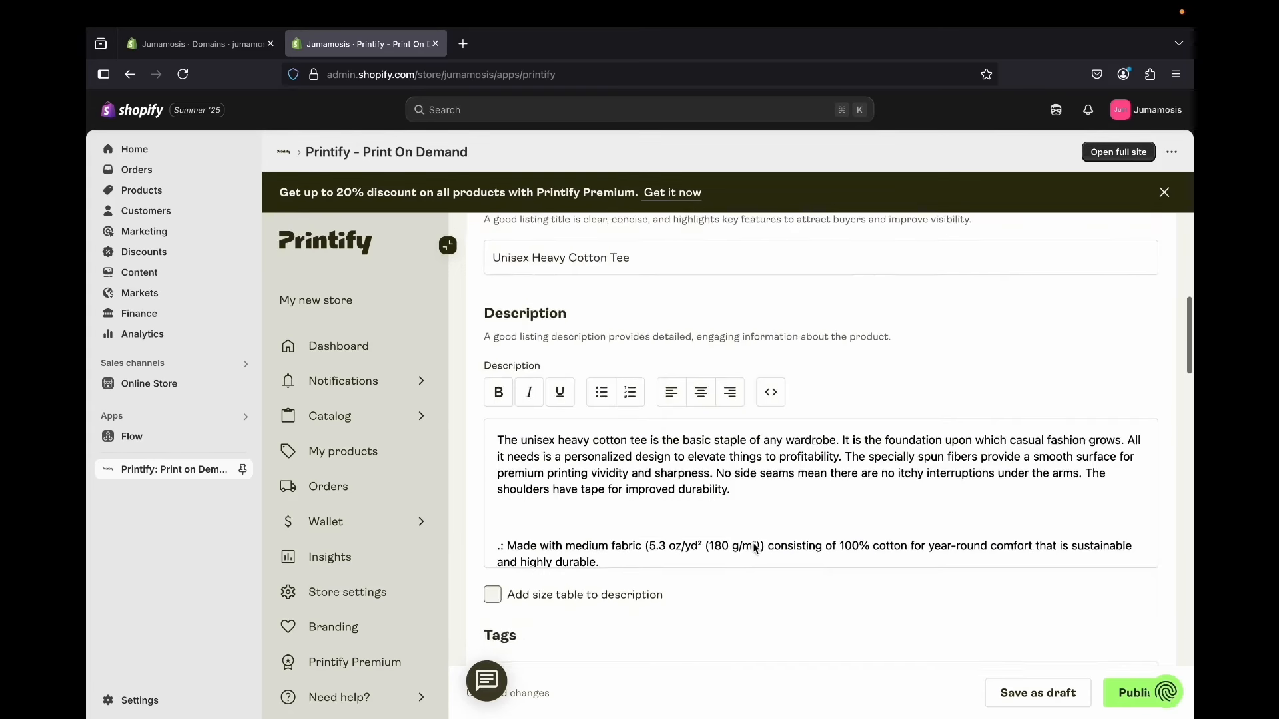
pyautogui.scroll(3, 753, 544)
pyautogui.scroll(1, 754, 544)
pyautogui.click(626, 572)
pyautogui.press('super+a')
# Read through the product's full description and check the tags assigned to the listing
pyautogui.scroll(-5, 626, 593)
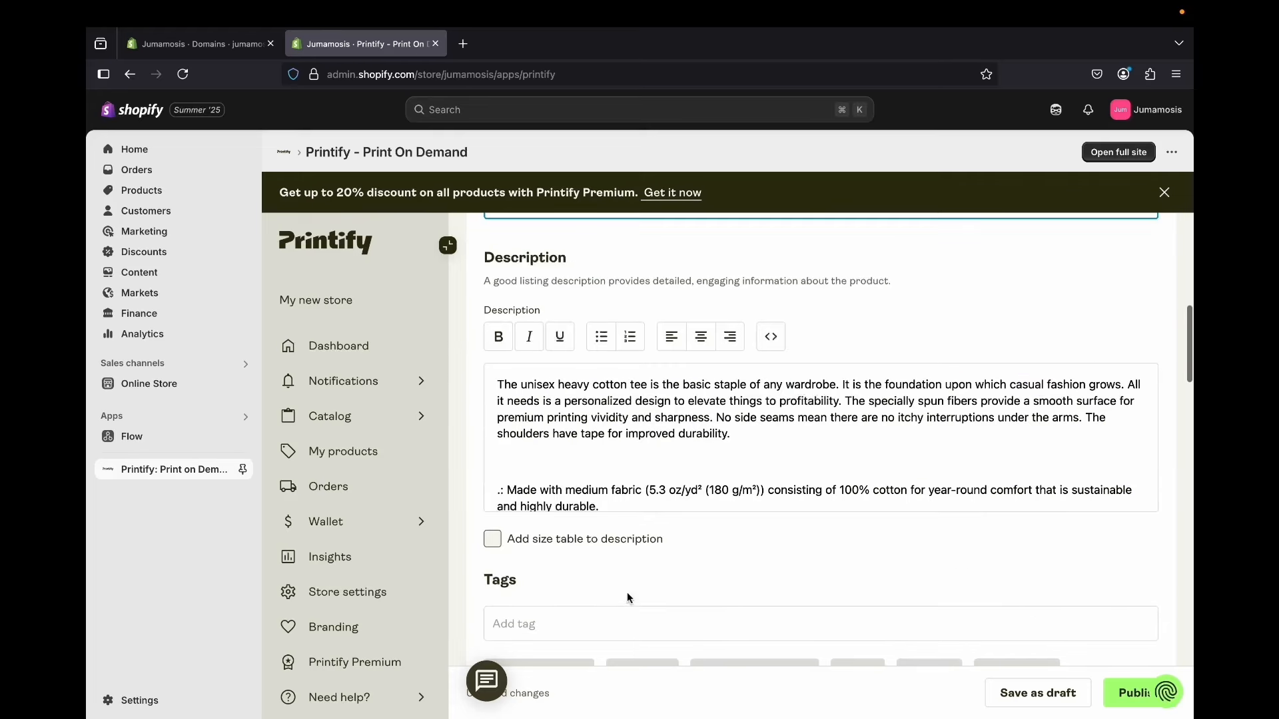
pyautogui.scroll(-3, 690, 492)
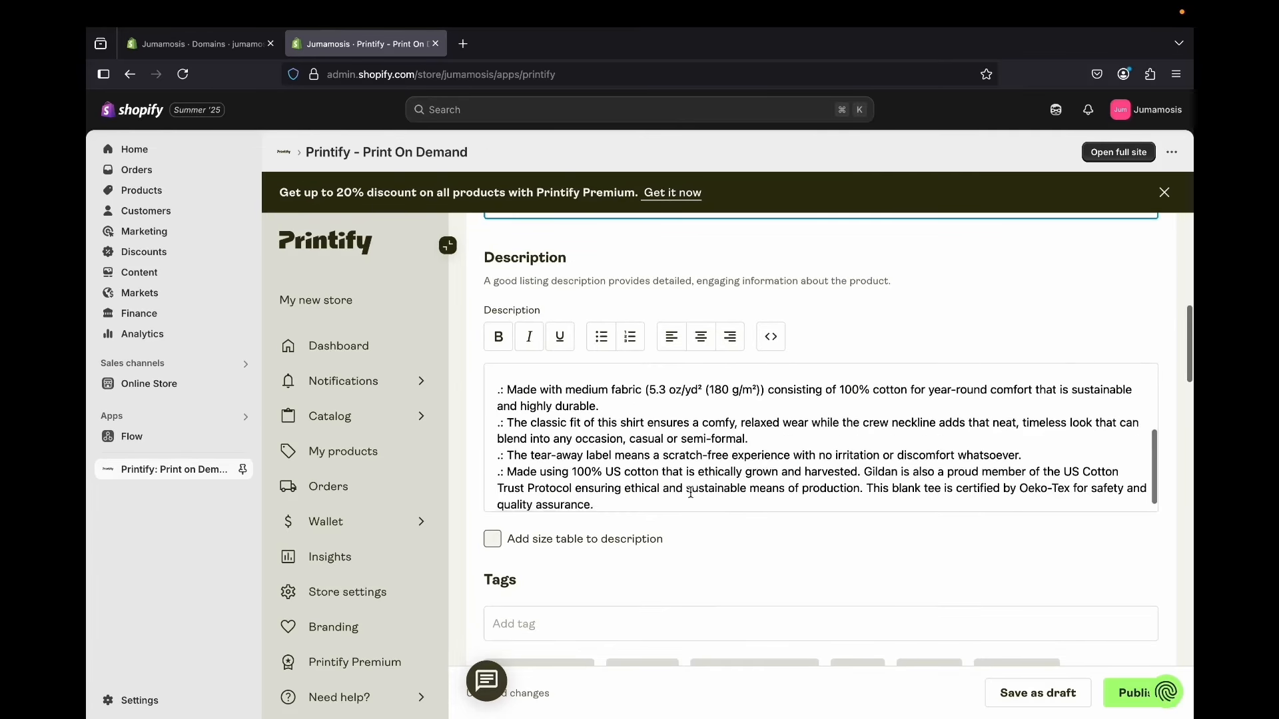
pyautogui.scroll(-8, 690, 492)
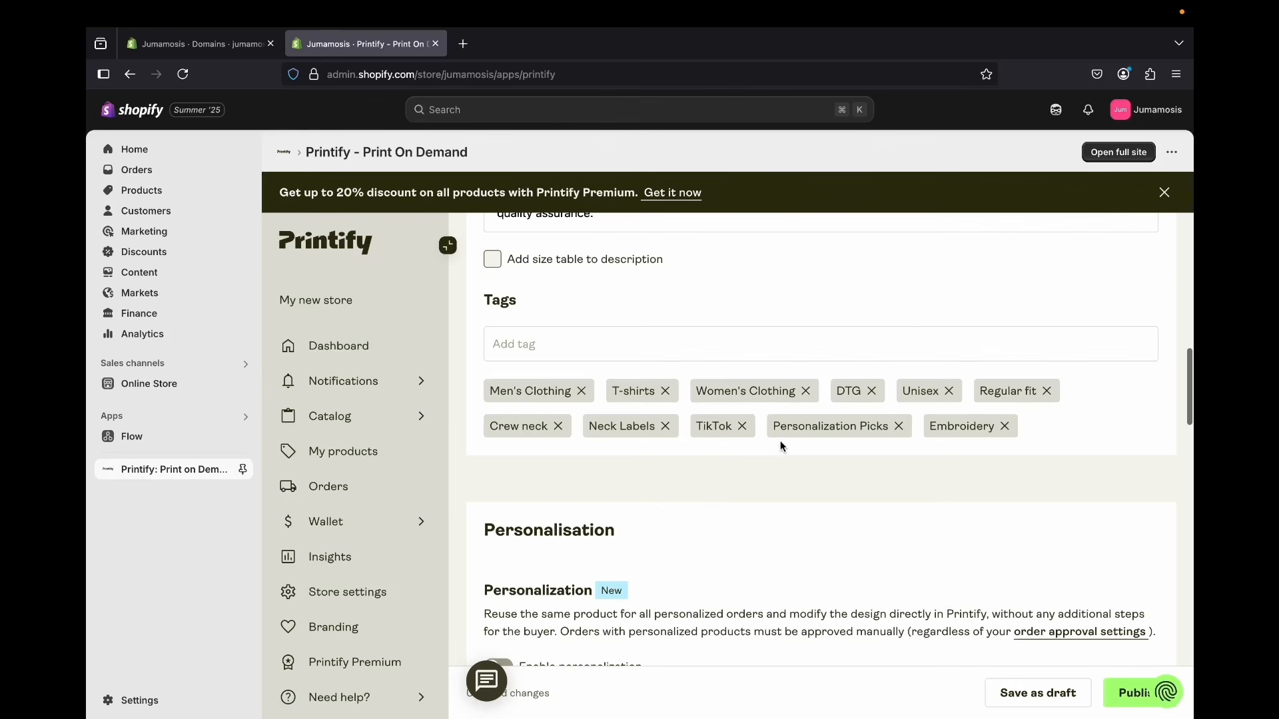
pyautogui.scroll(-5, 781, 447)
pyautogui.scroll(12, 781, 446)
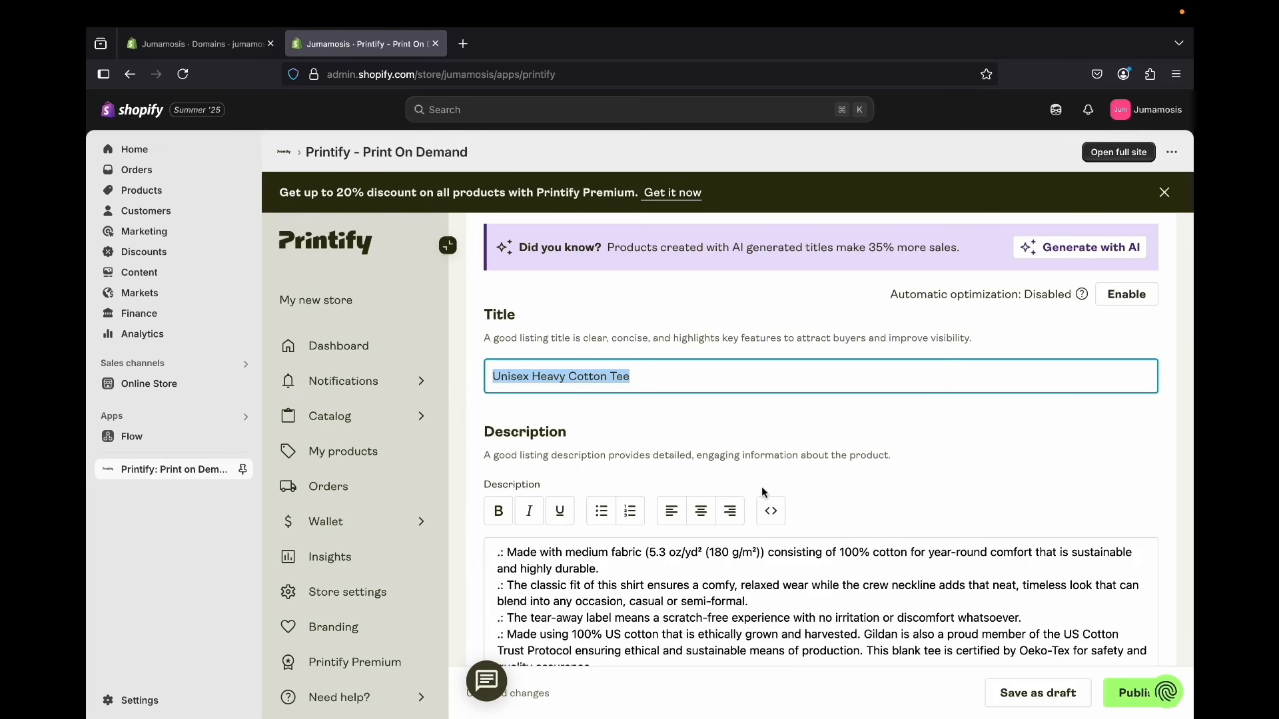
pyautogui.scroll(-3, 762, 491)
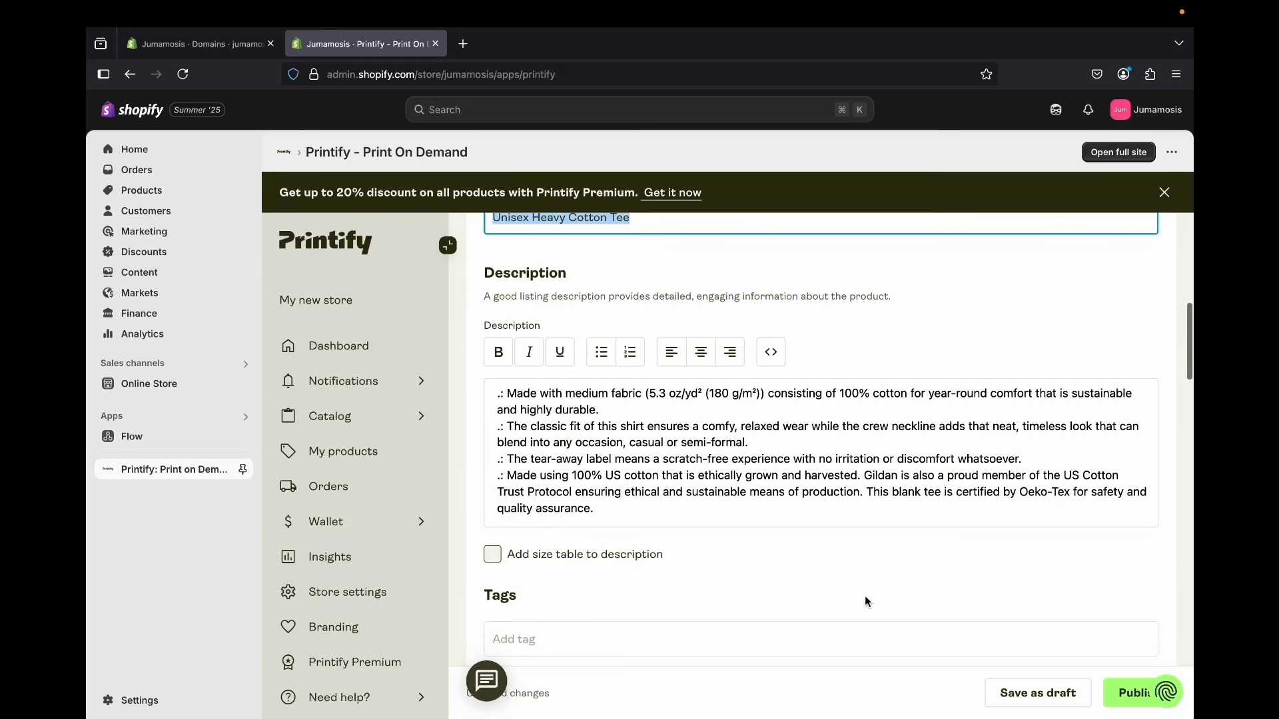
# Examine the retail price and profit for each size, along with the shipping methods and shipping profile
pyautogui.scroll(-10, 865, 596)
pyautogui.scroll(-10, 847, 581)
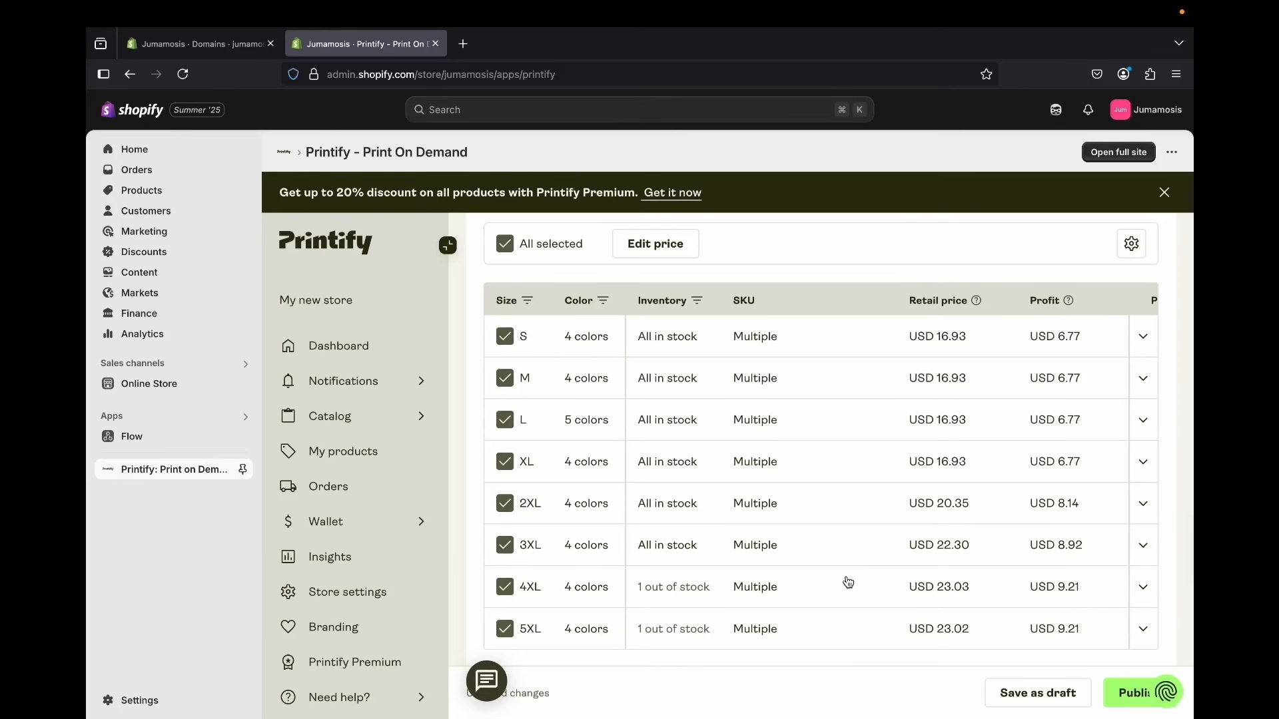
pyautogui.scroll(-1, 848, 583)
pyautogui.scroll(3, 848, 583)
pyautogui.scroll(3, 848, 582)
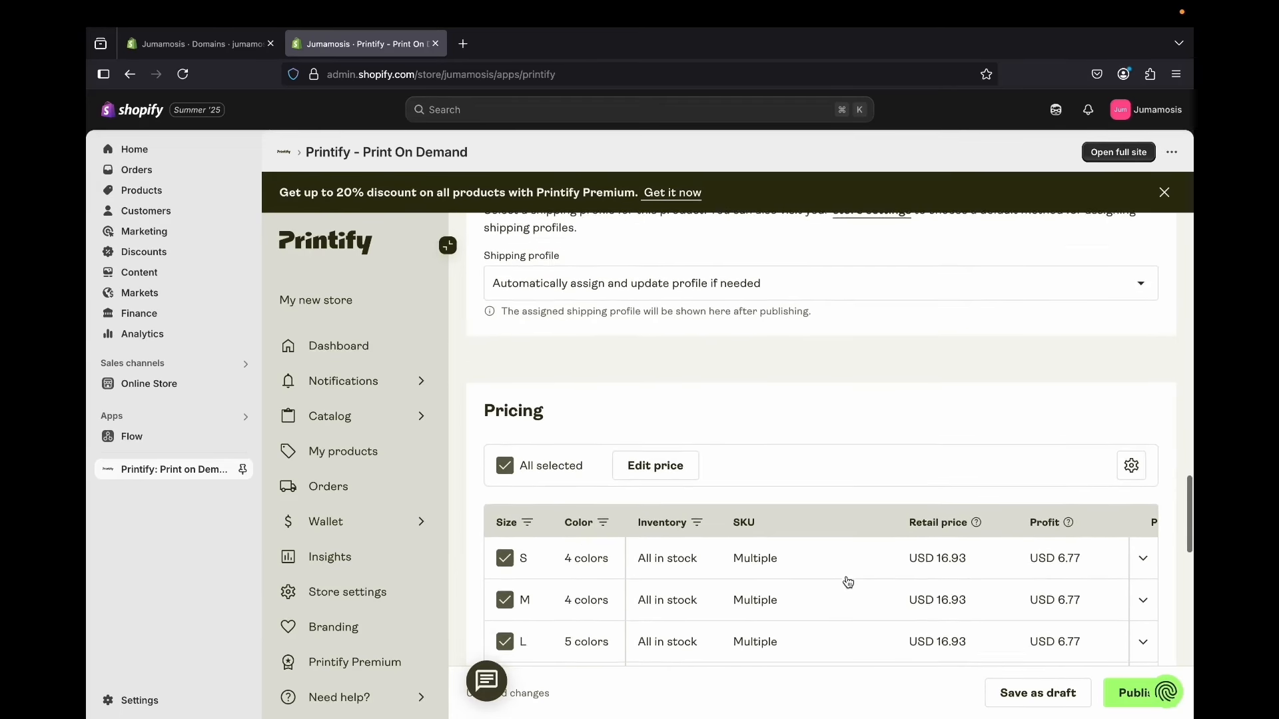
pyautogui.scroll(5, 847, 580)
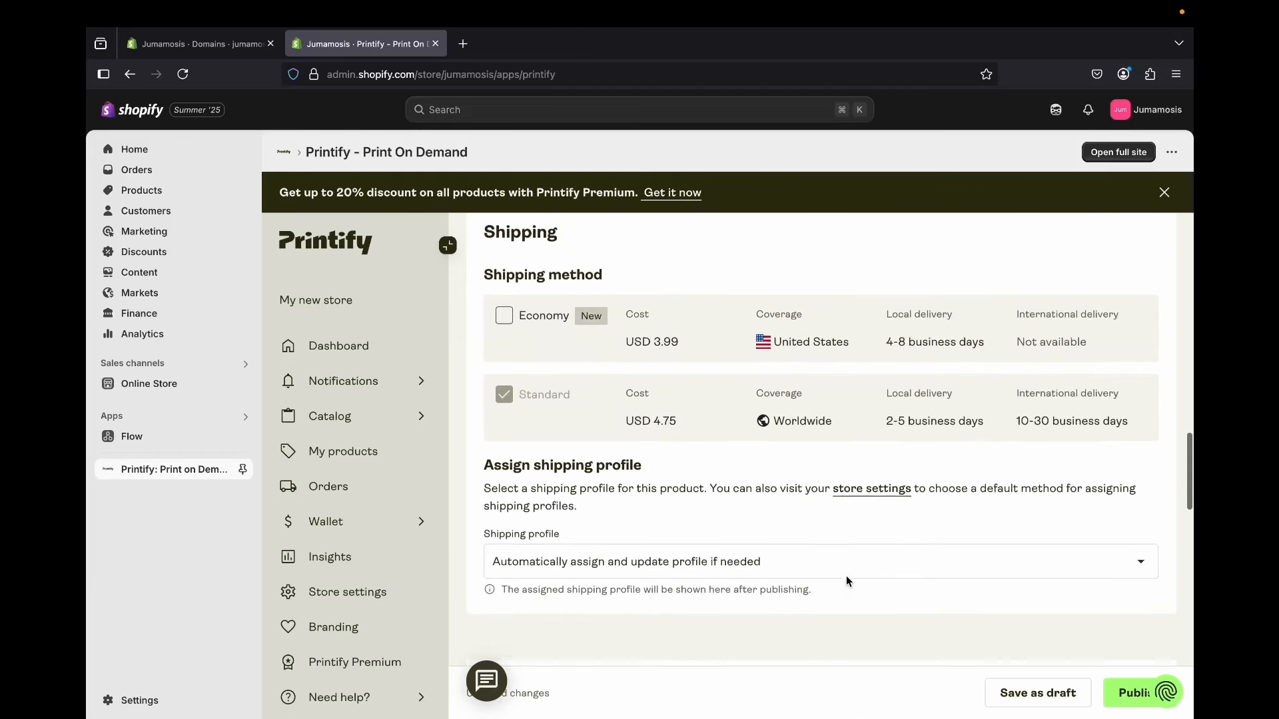
pyautogui.scroll(-2, 847, 582)
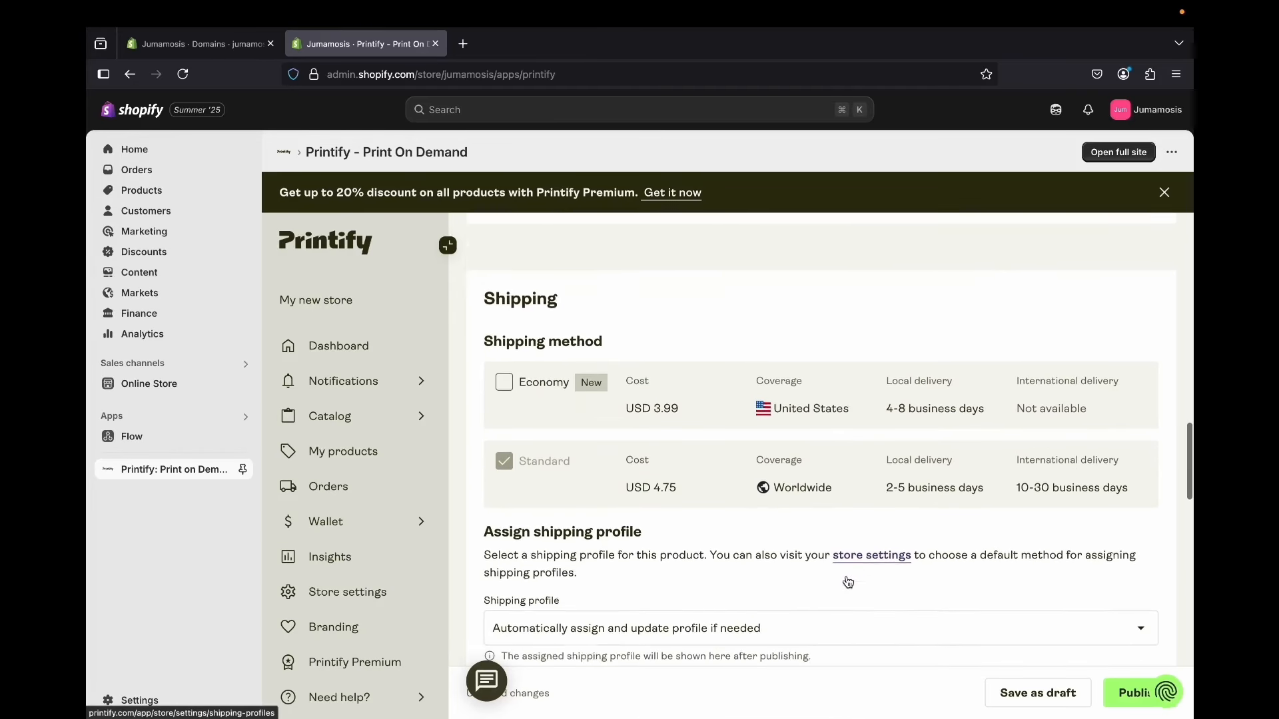
# Enable the Economy shipping method for the Unisex Heavy Cotton Tee alongside the Standard method
pyautogui.scroll(-2, 847, 581)
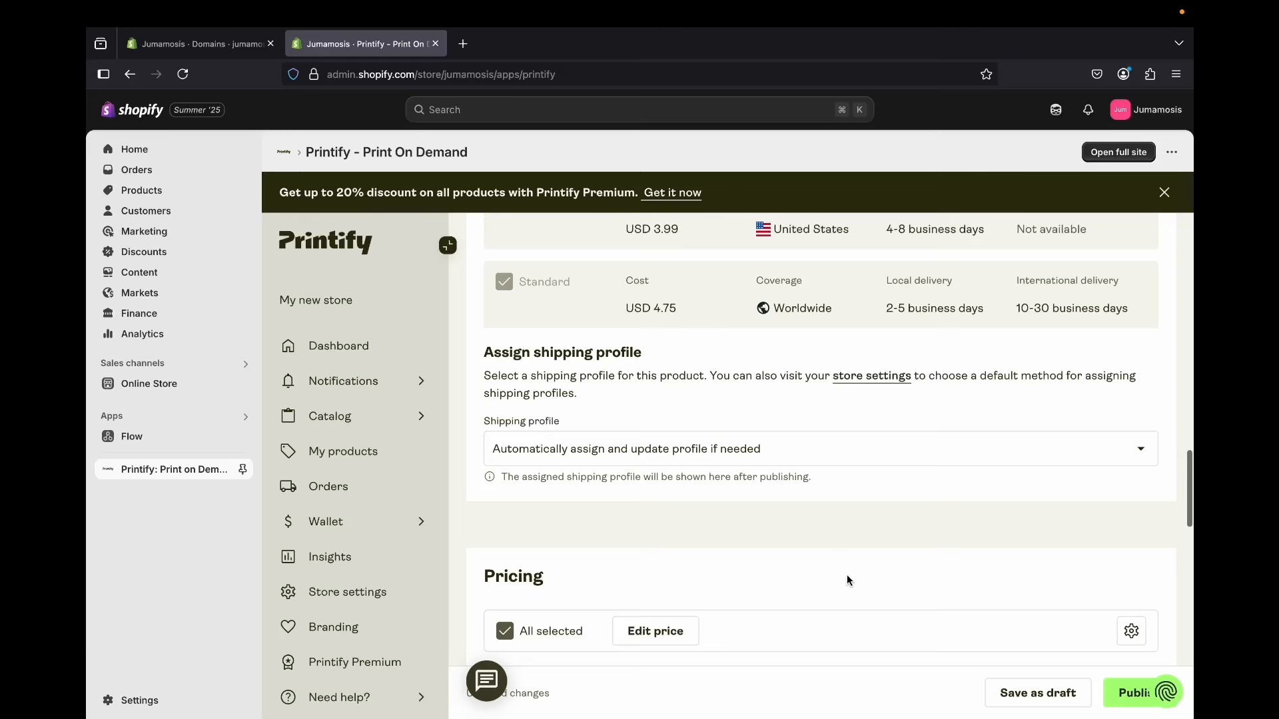
pyautogui.scroll(-3, 846, 574)
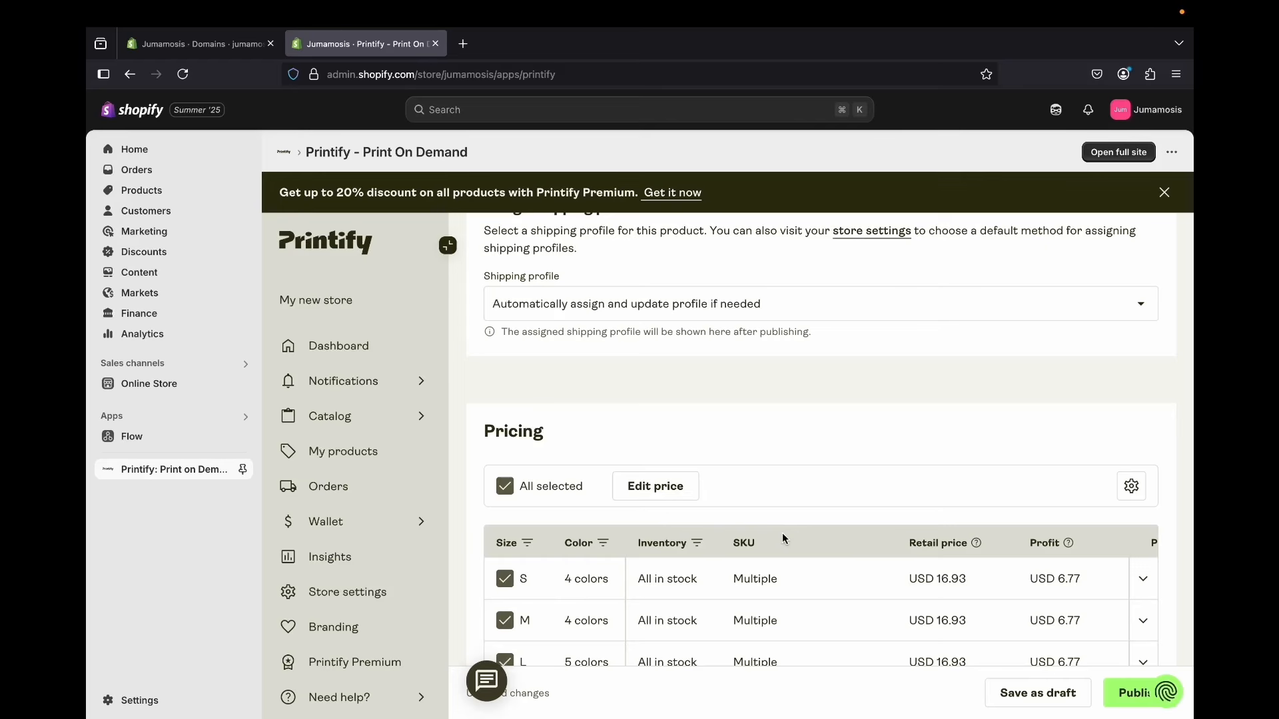
pyautogui.scroll(-1, 782, 532)
pyautogui.scroll(10, 782, 533)
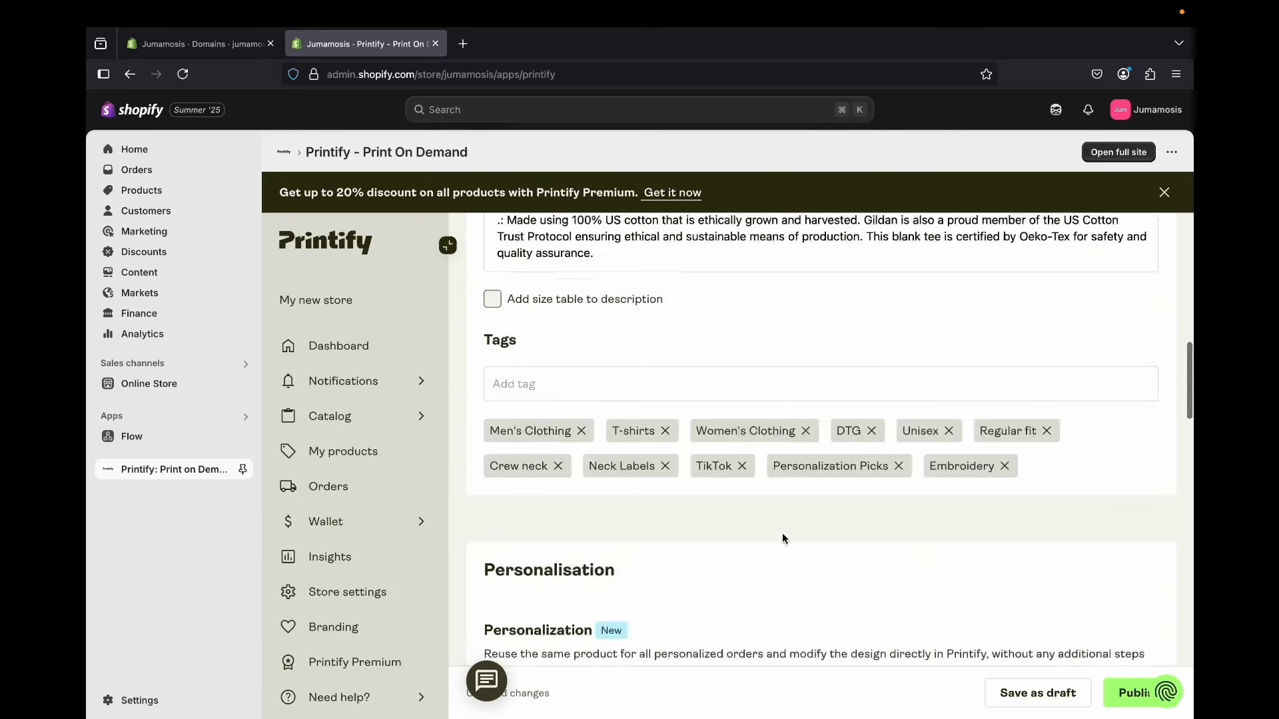
pyautogui.scroll(-5, 782, 533)
pyautogui.scroll(-6, 783, 535)
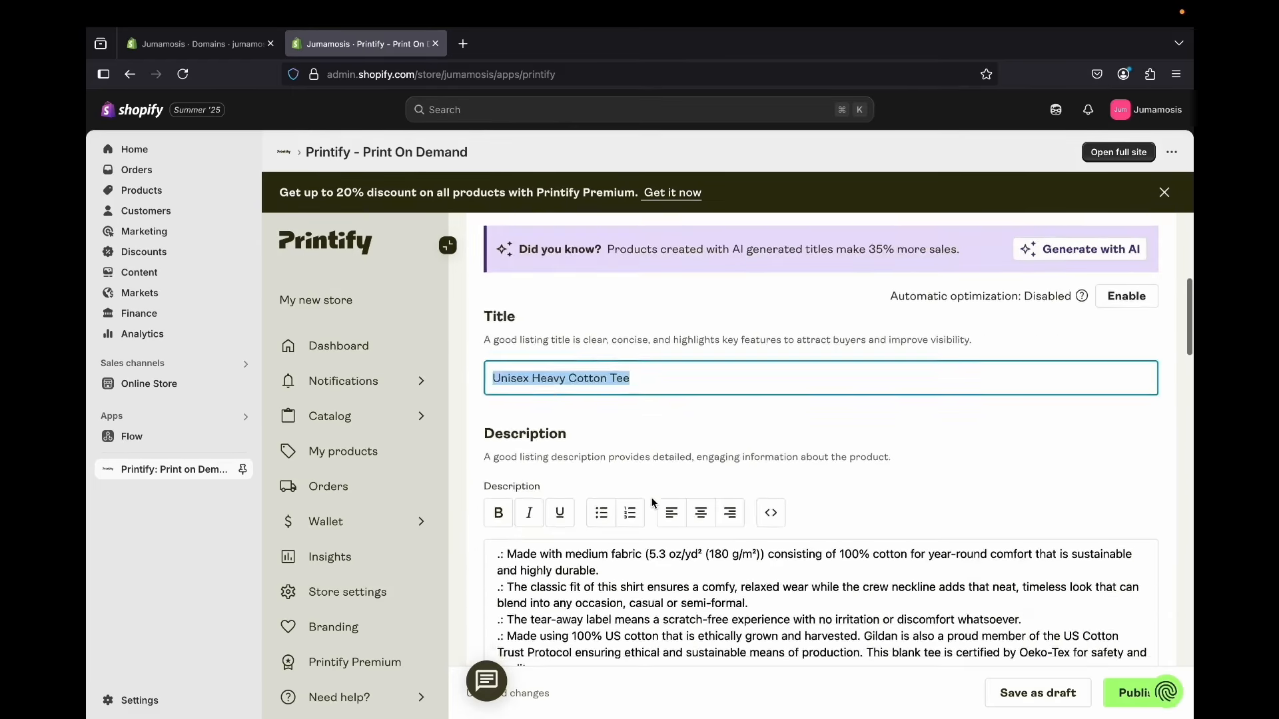
pyautogui.scroll(-12, 653, 503)
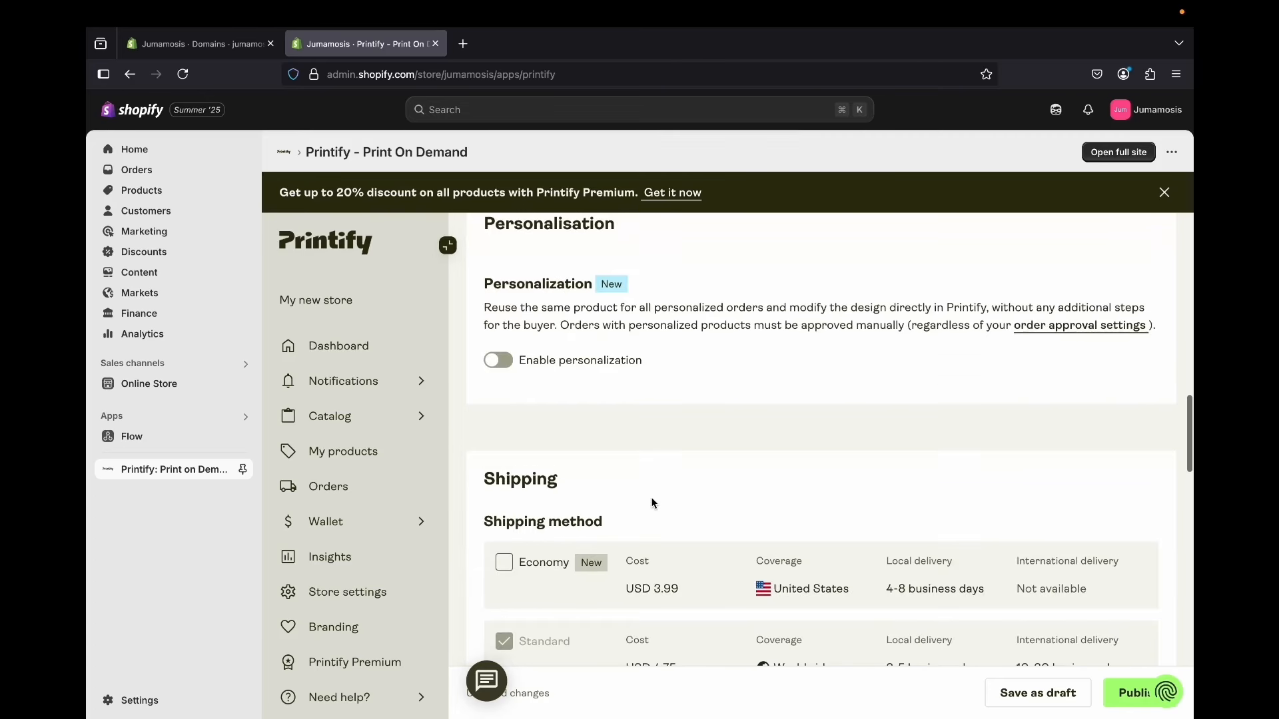
pyautogui.scroll(-2, 653, 502)
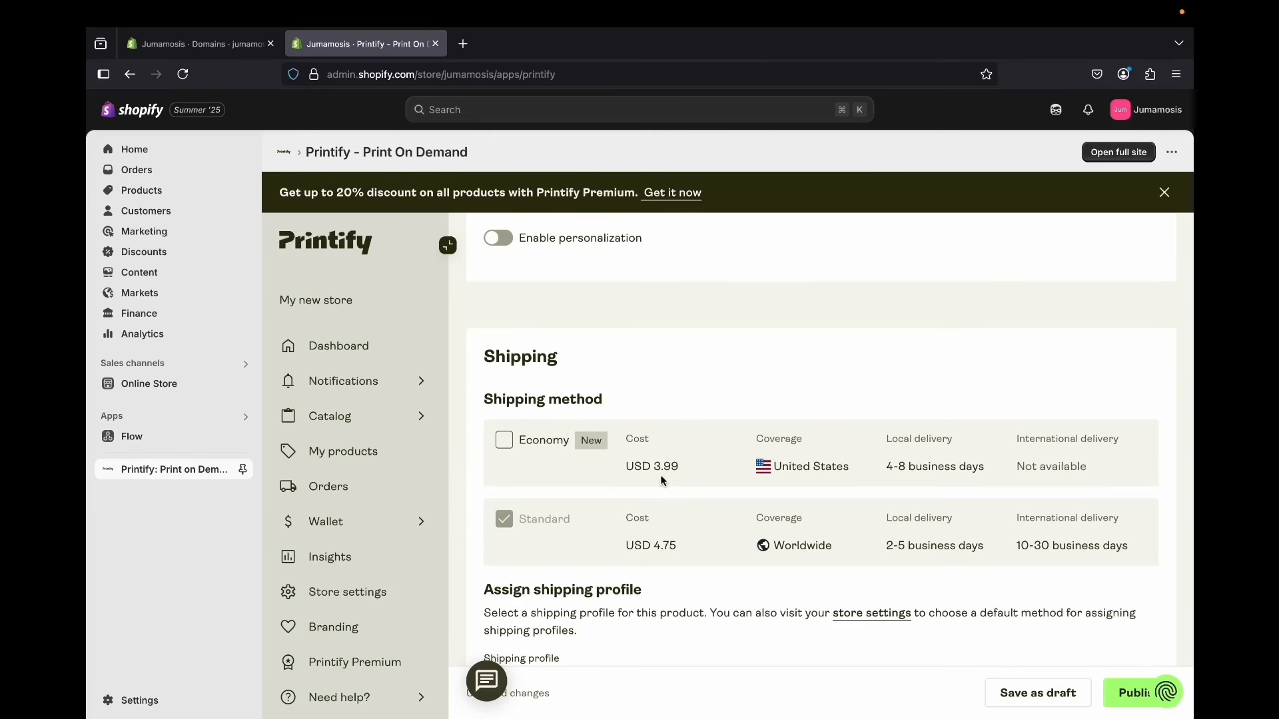
pyautogui.click(510, 444)
# Add the size table to the product description
pyautogui.scroll(-3, 513, 446)
pyautogui.scroll(5, 601, 505)
pyautogui.scroll(5, 602, 506)
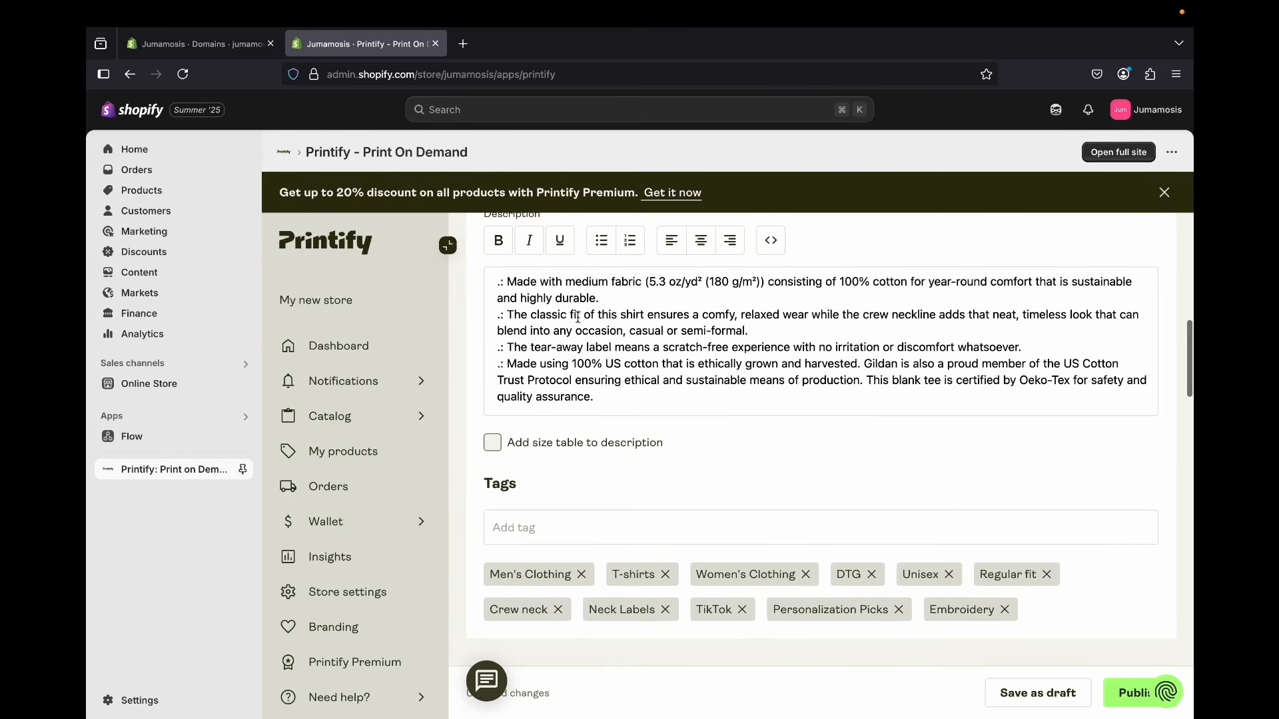
pyautogui.click(659, 445)
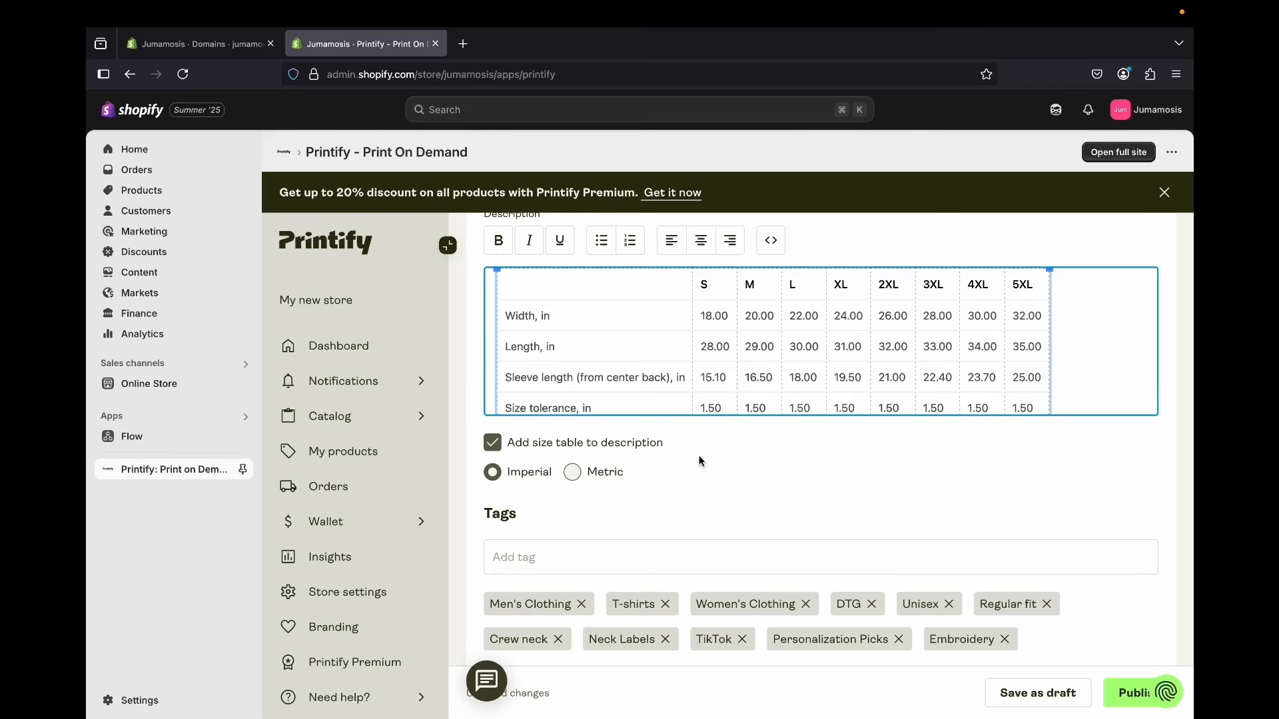
pyautogui.scroll(1, 699, 460)
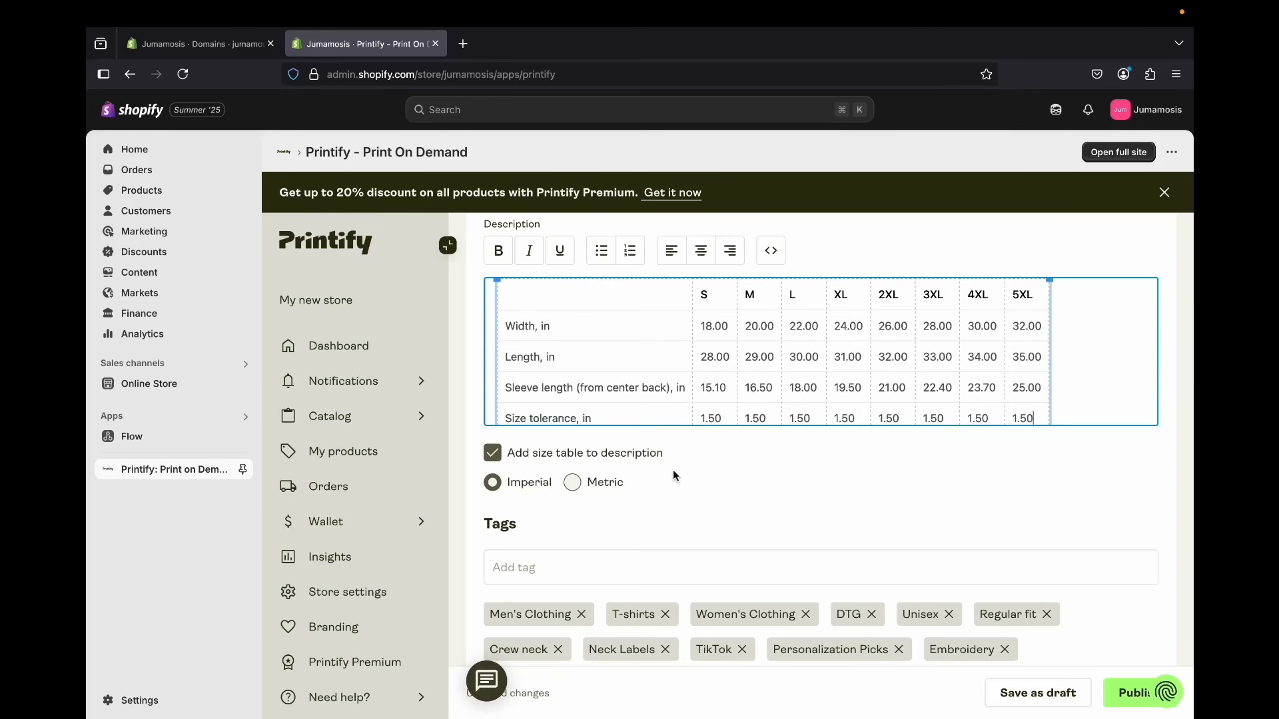
# Review the shipping settings and compare each size's retail price, profit, profit margin, production cost and buyer shipping cost
pyautogui.scroll(-2, 673, 474)
pyautogui.scroll(-12, 673, 474)
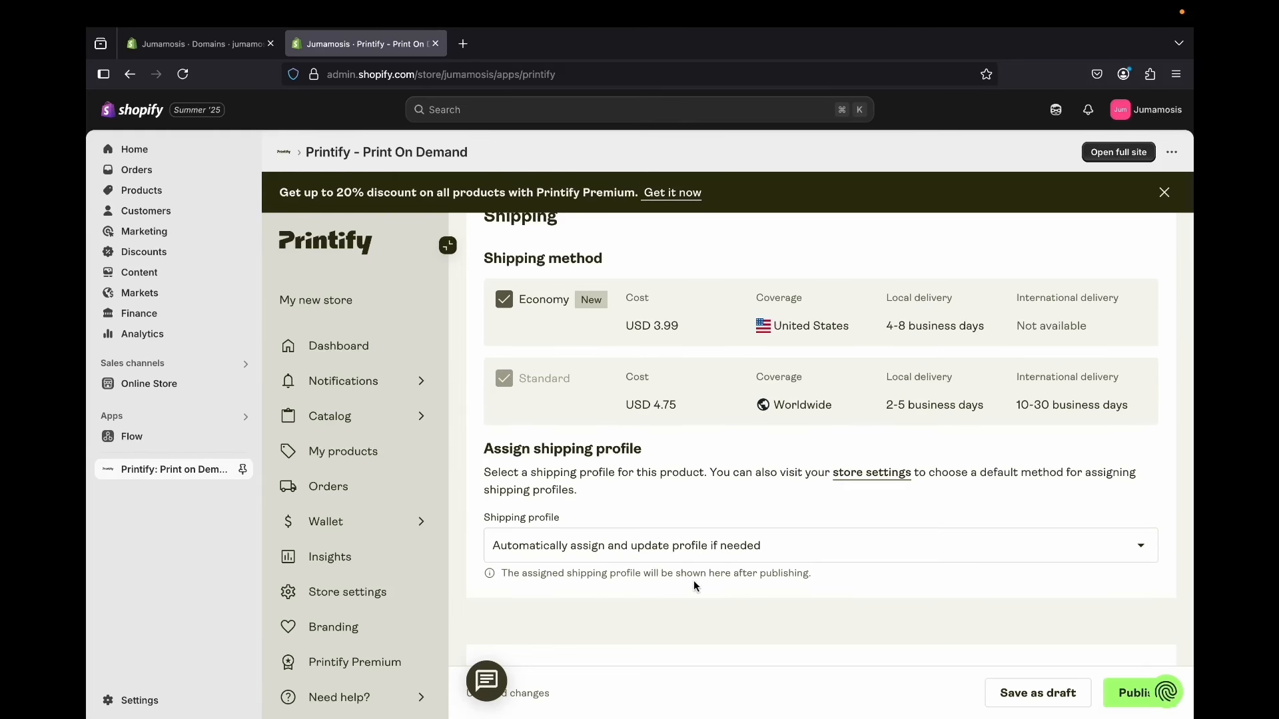
pyautogui.scroll(-1, 693, 582)
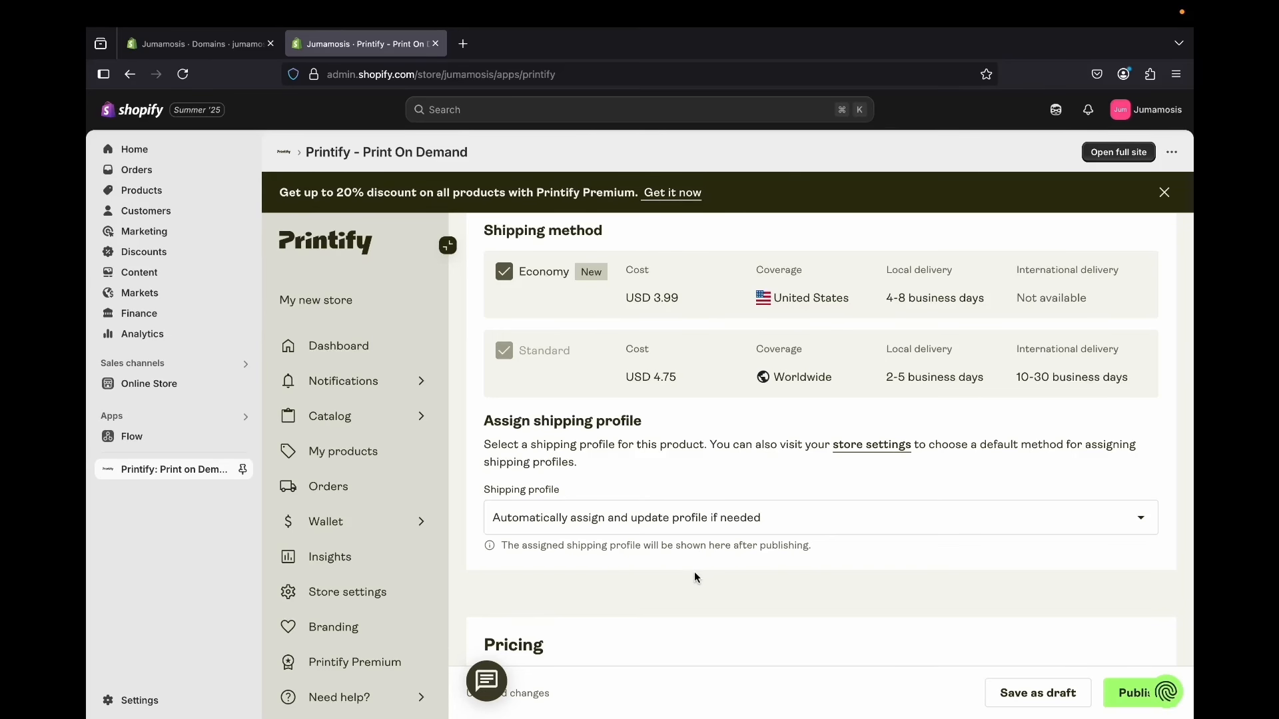
pyautogui.scroll(-1, 709, 562)
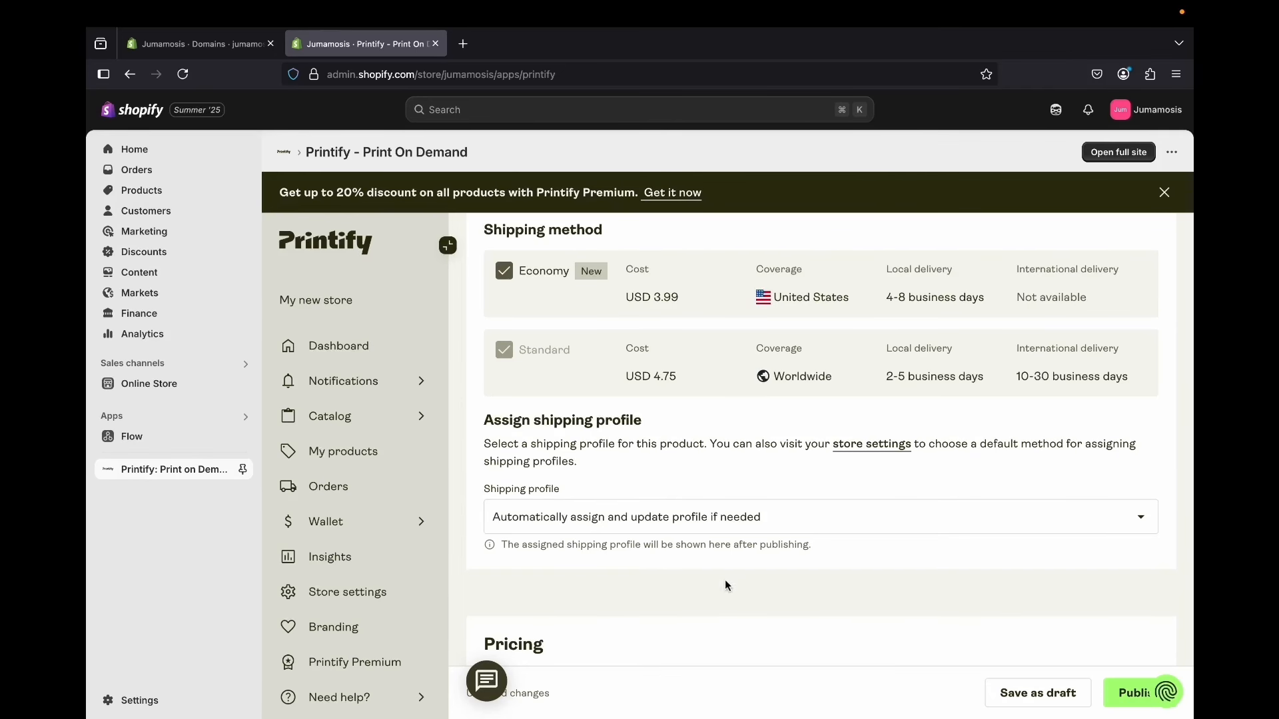
pyautogui.scroll(-6, 713, 606)
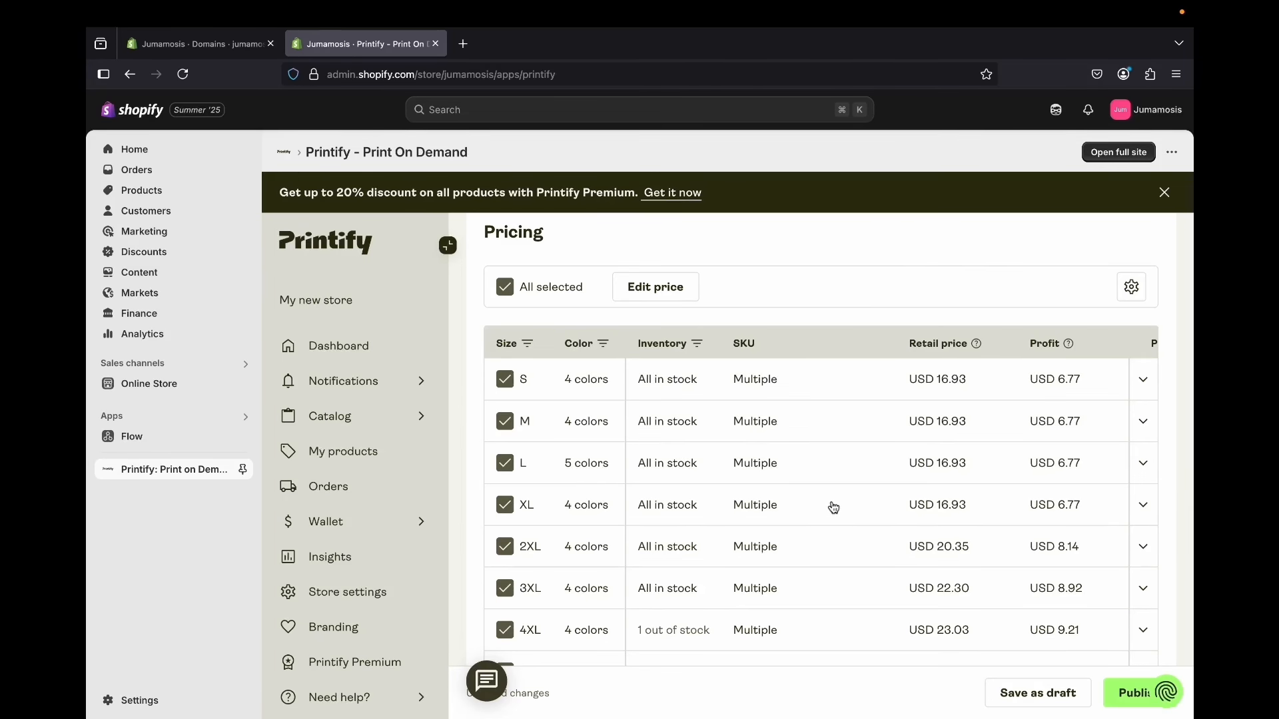
pyautogui.scroll(-1, 834, 507)
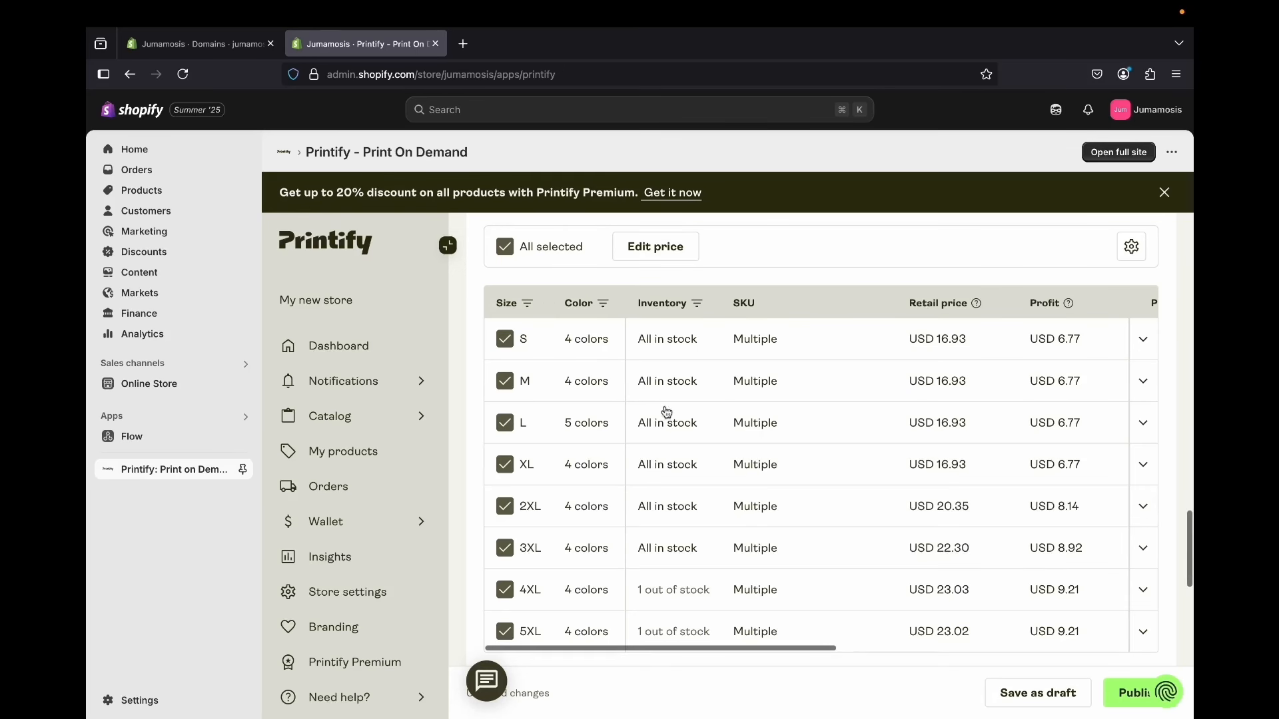
pyautogui.hscroll(1, 671, 424)
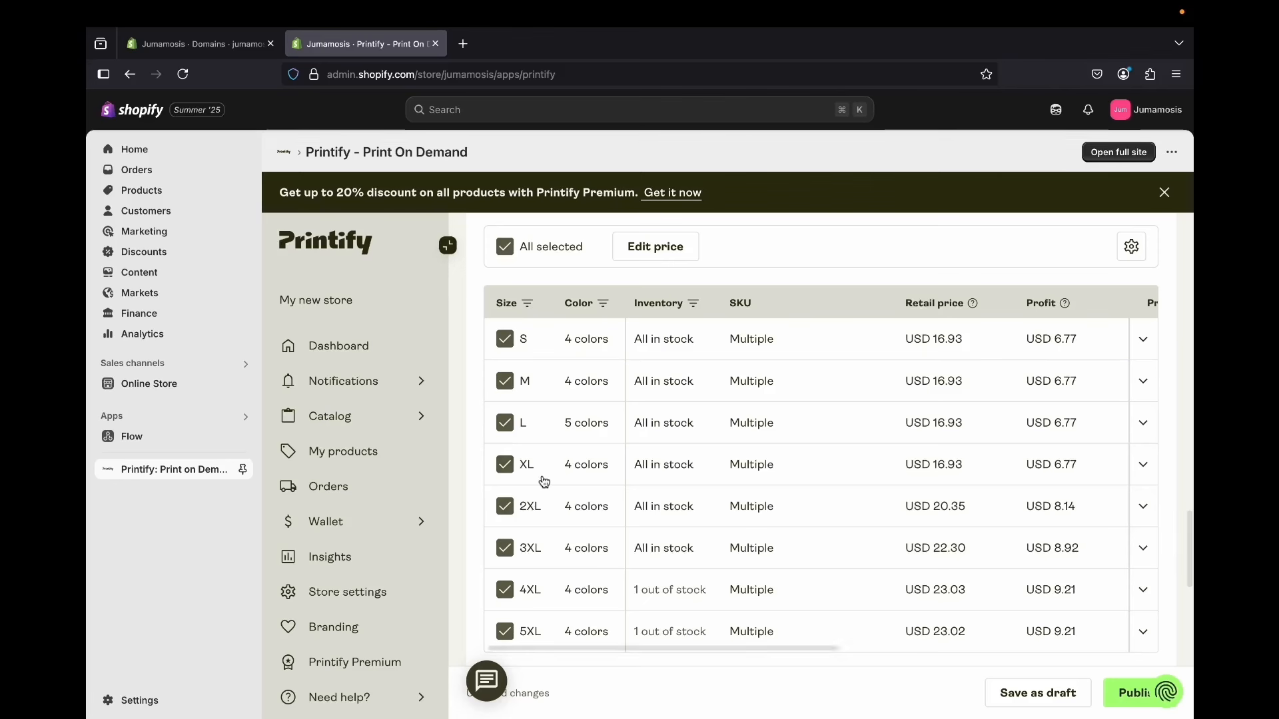
pyautogui.scroll(-1, 573, 513)
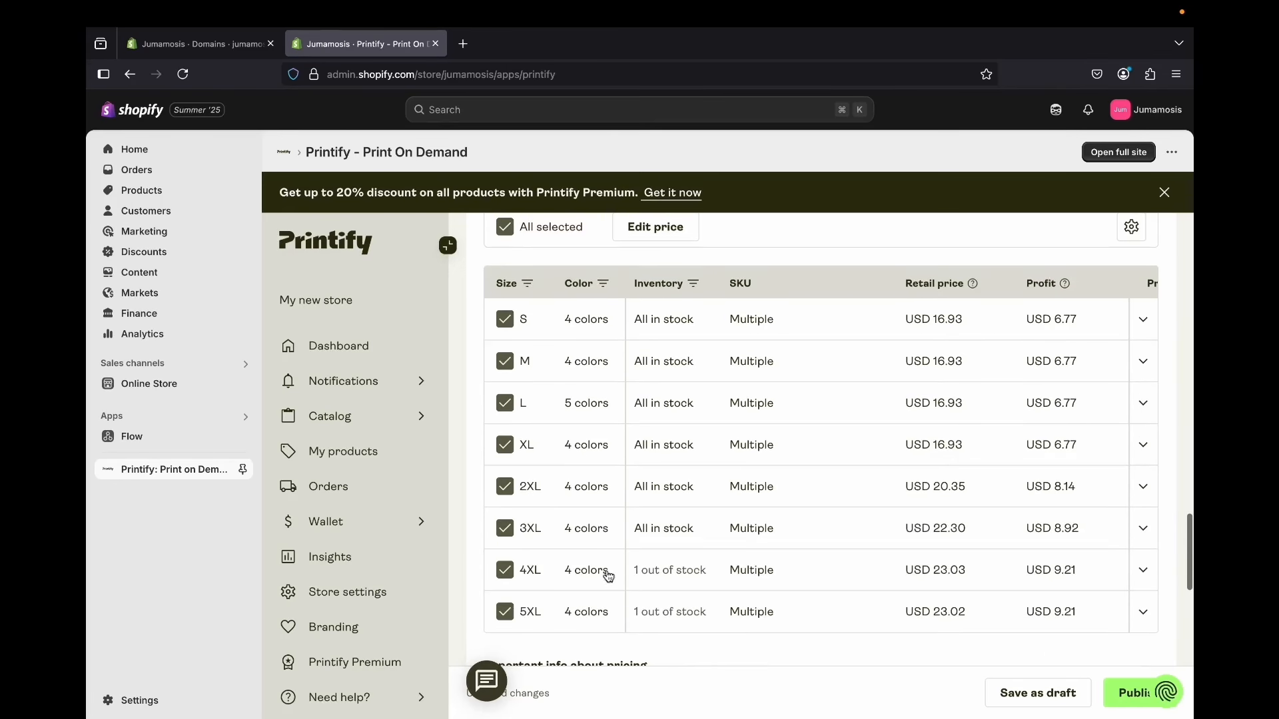
pyautogui.hscroll(3, 902, 493)
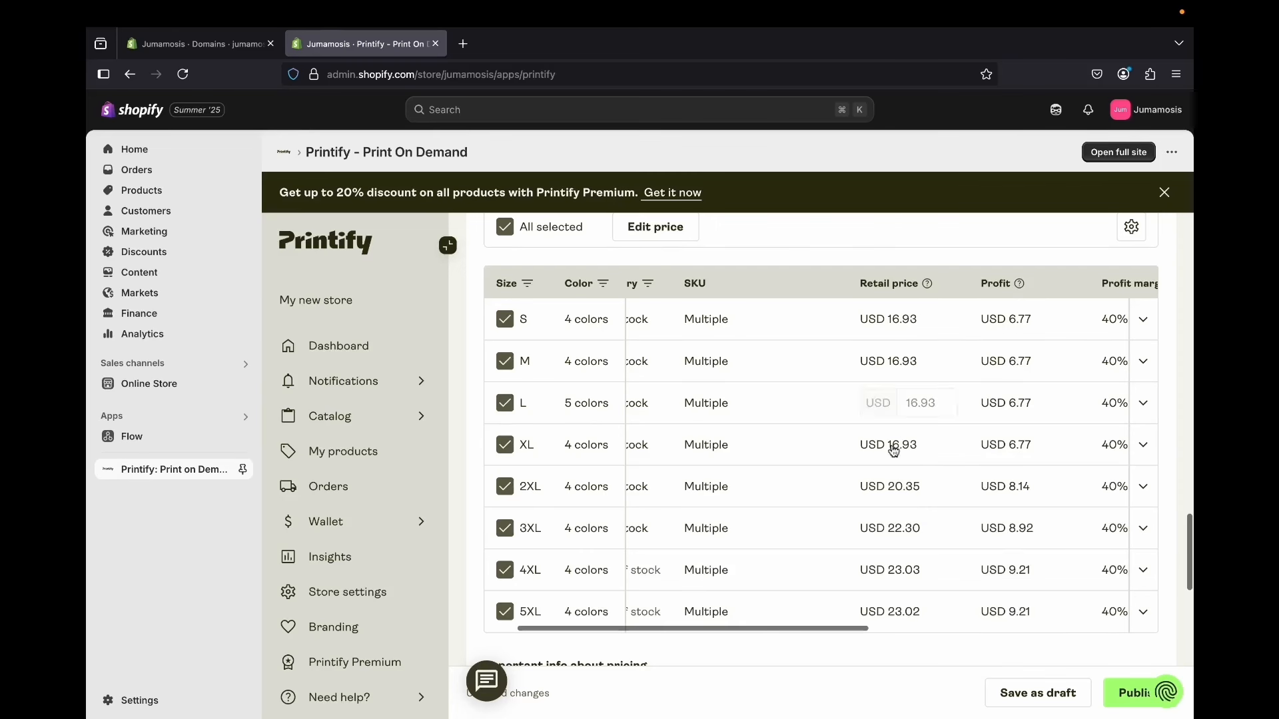
pyautogui.hscroll(2, 896, 463)
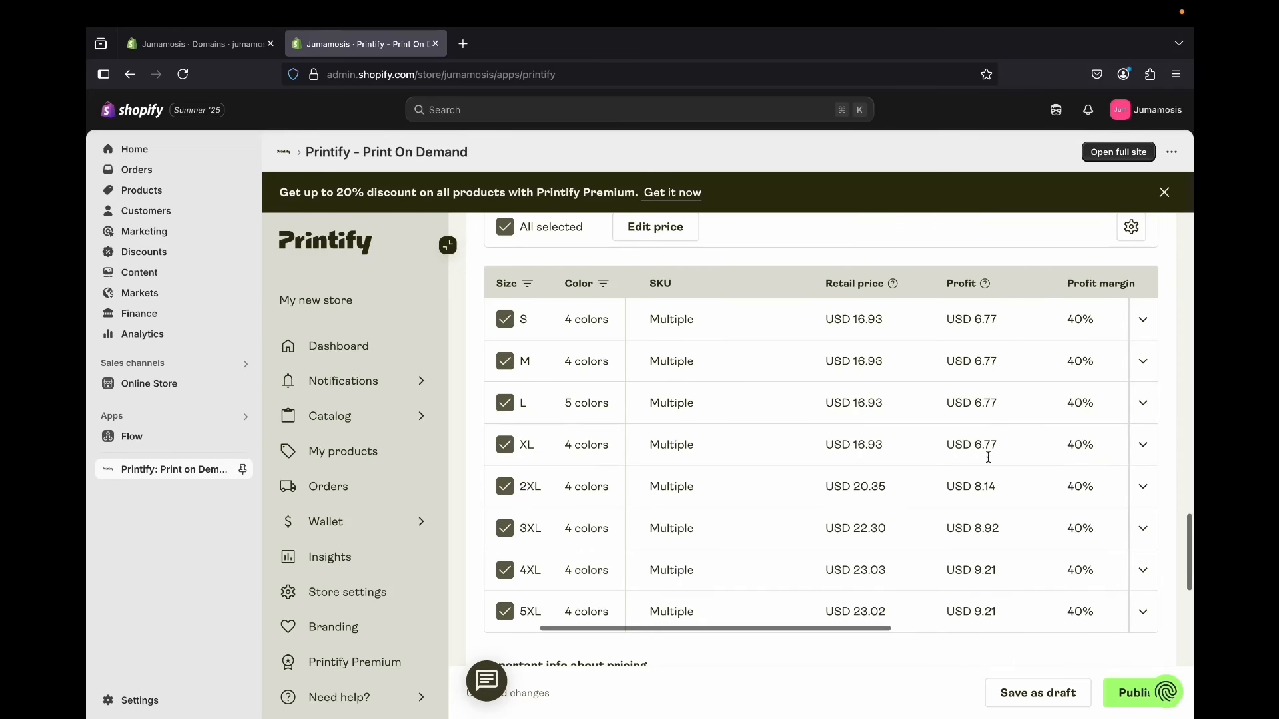
pyautogui.hscroll(2, 988, 466)
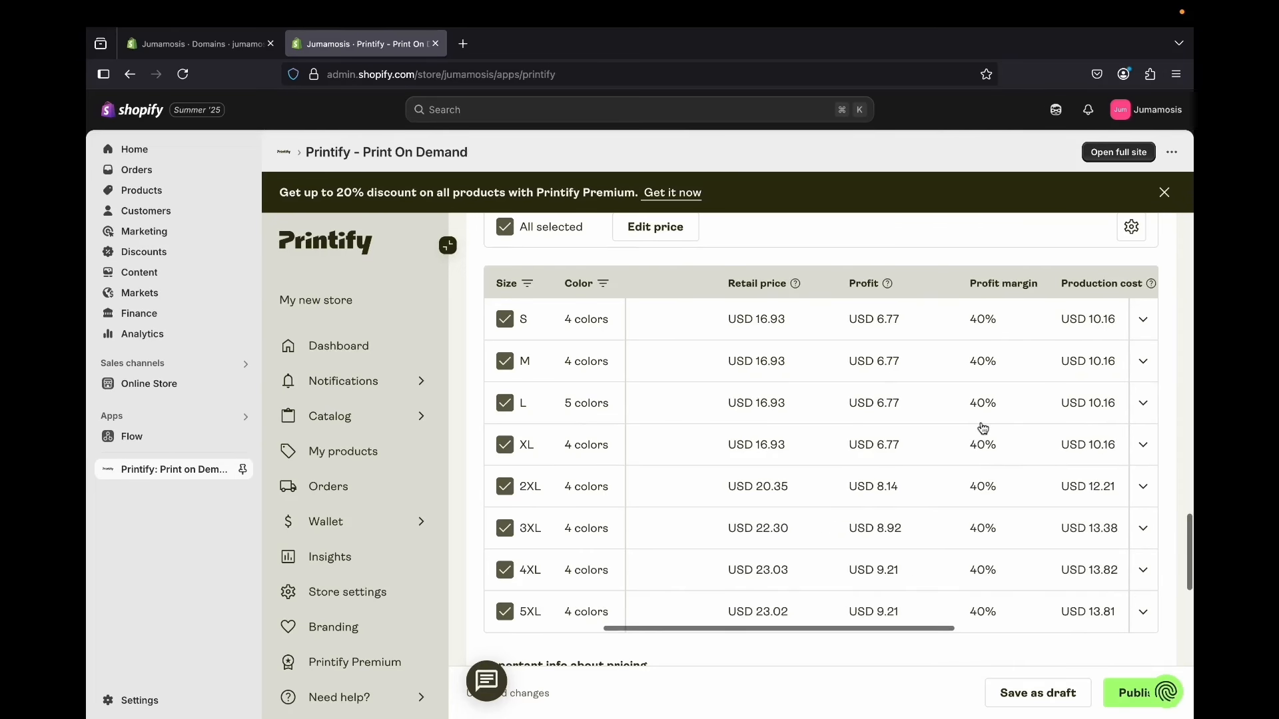
pyautogui.hscroll(2, 982, 428)
pyautogui.hscroll(2, 983, 413)
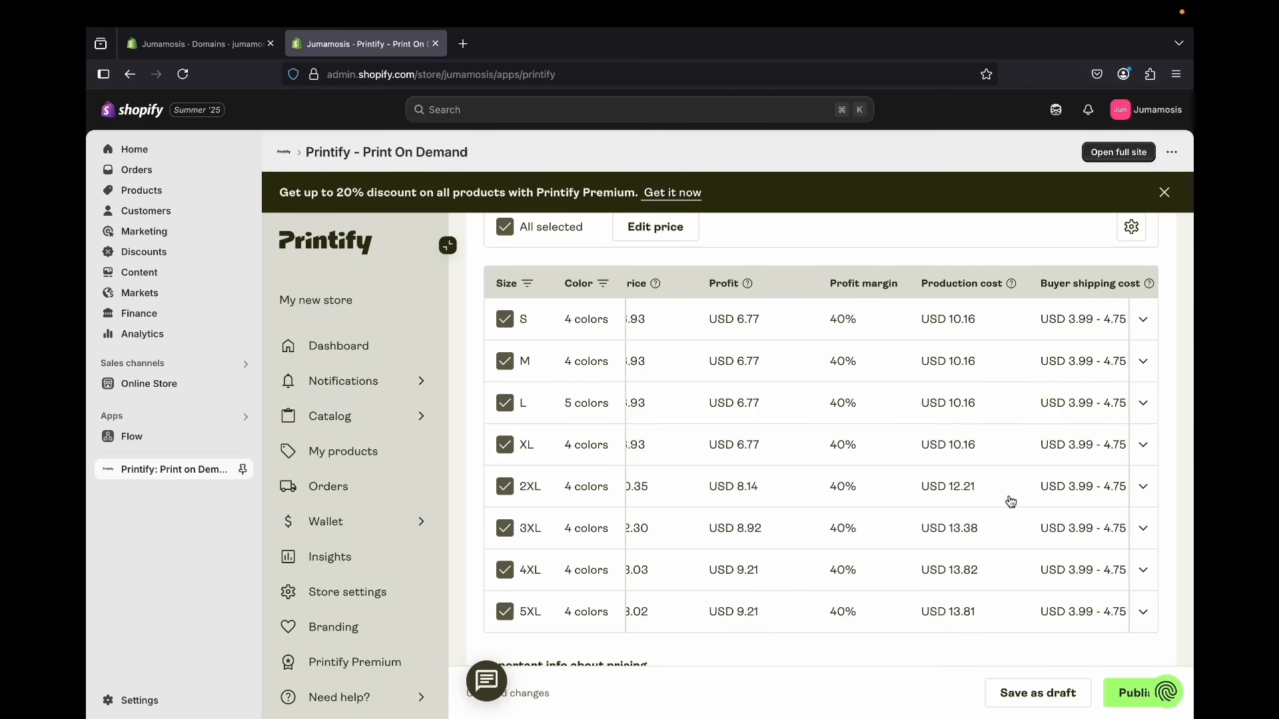
pyautogui.hscroll(-2, 1011, 501)
pyautogui.hscroll(-1, 1011, 501)
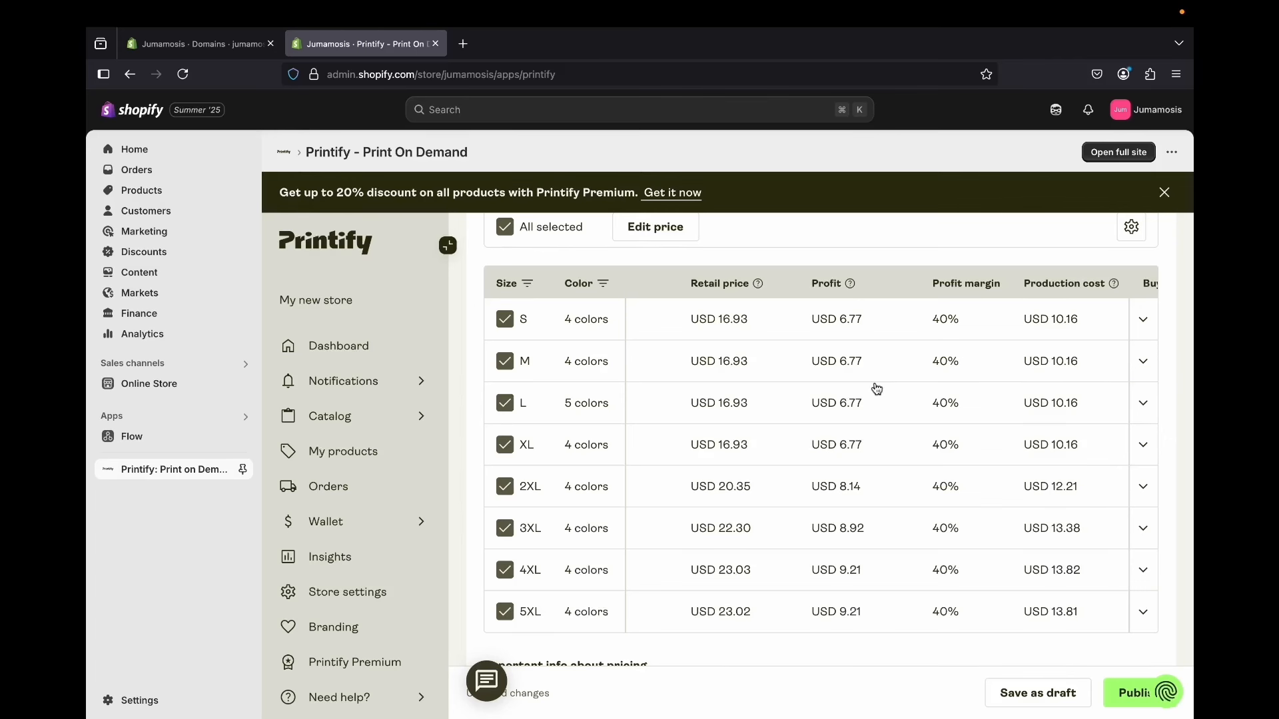
pyautogui.hscroll(2, 928, 402)
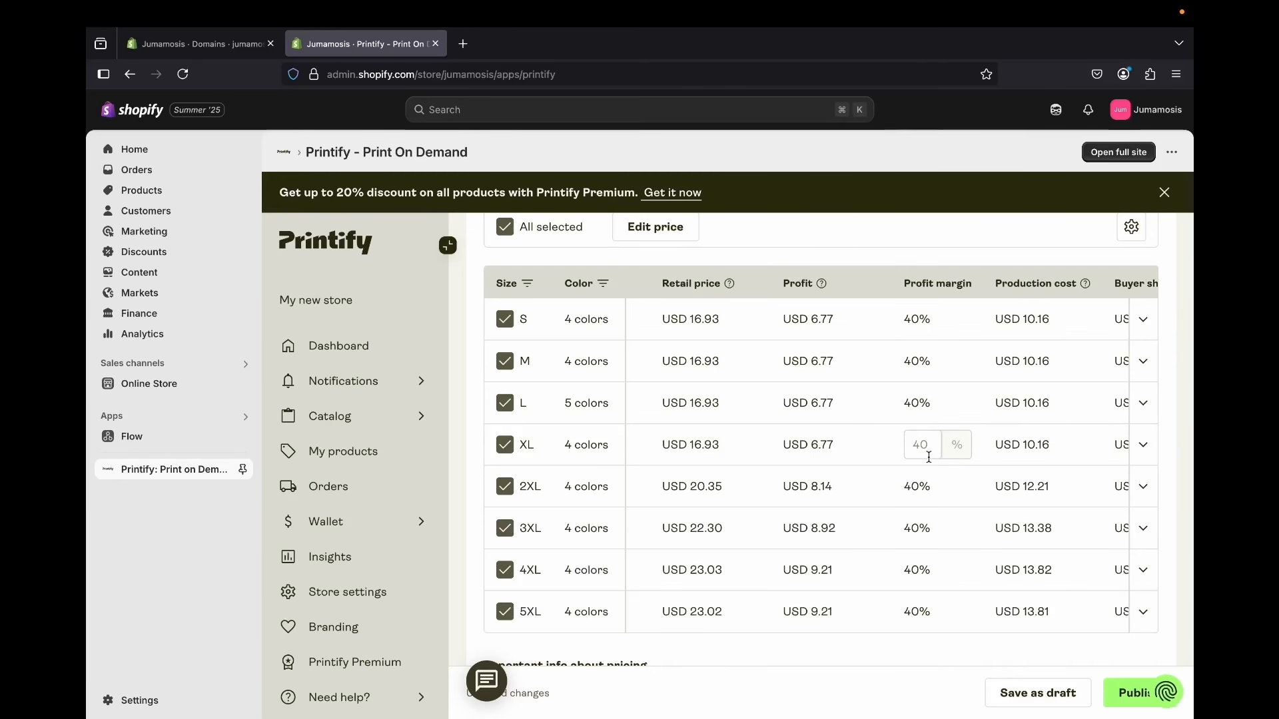
pyautogui.hscroll(2, 1023, 414)
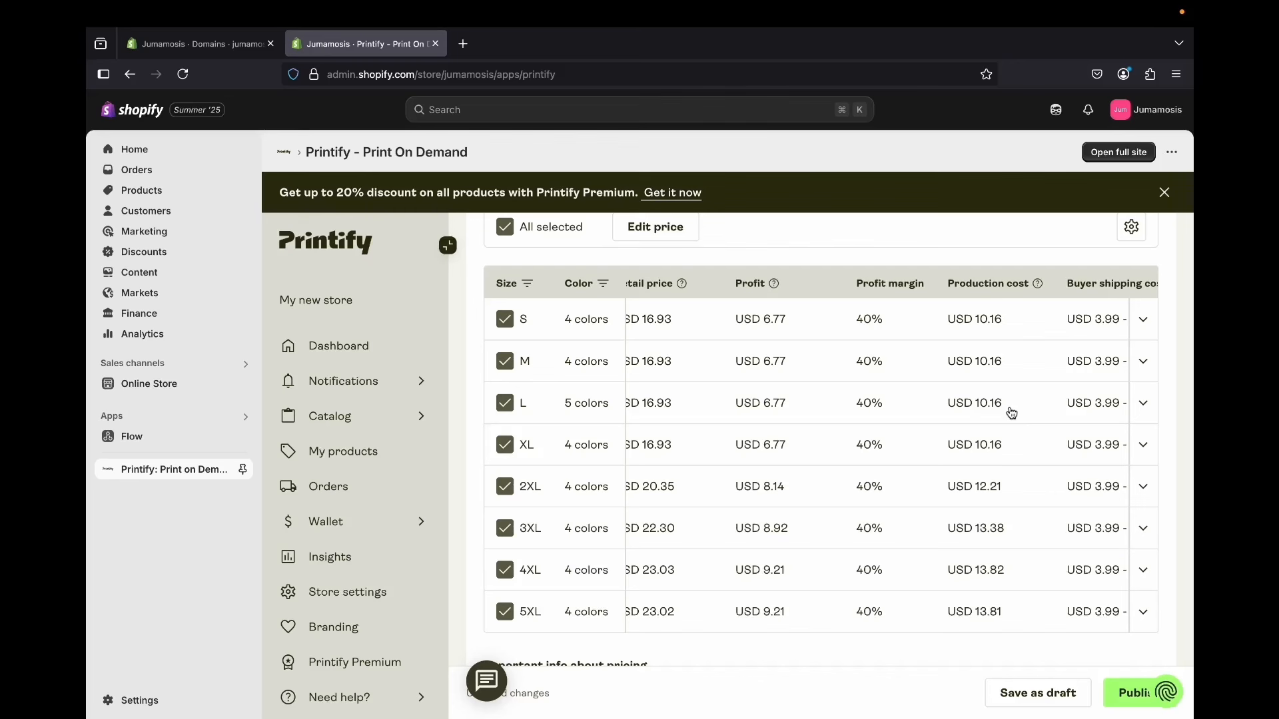
pyautogui.hscroll(1, 1012, 413)
pyautogui.hscroll(-1, 1011, 413)
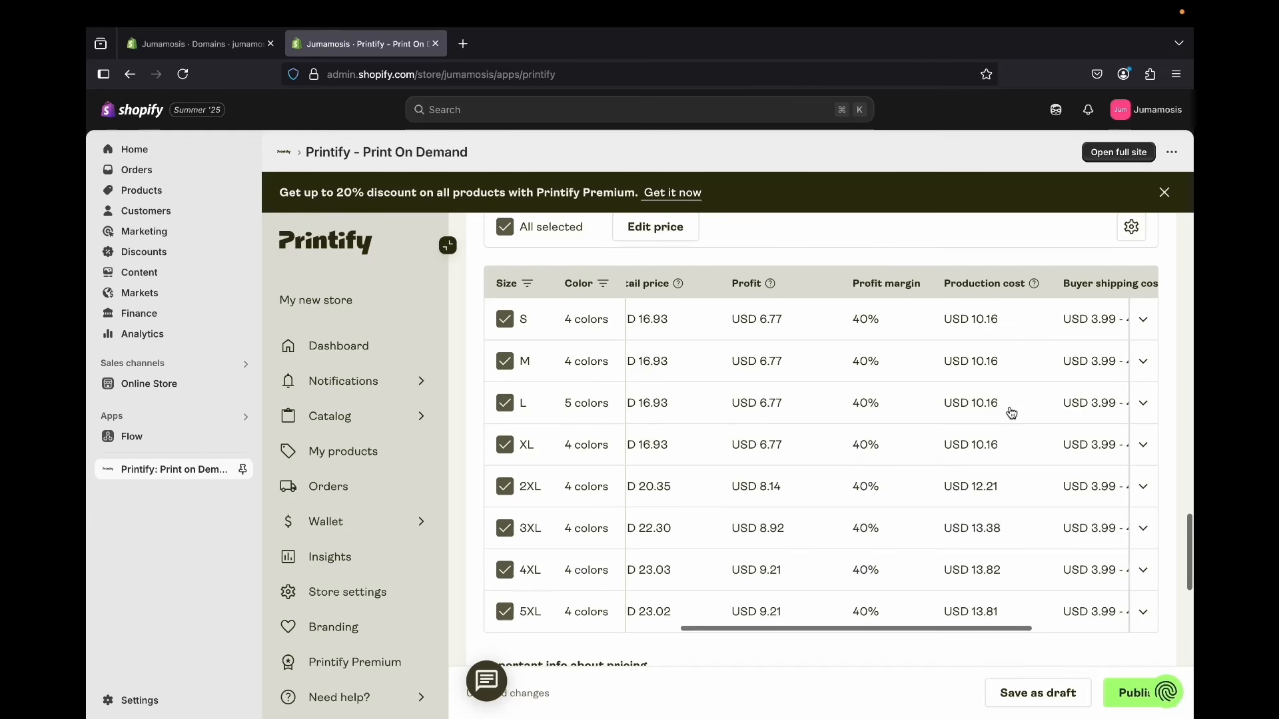
pyautogui.hscroll(-6, 1011, 408)
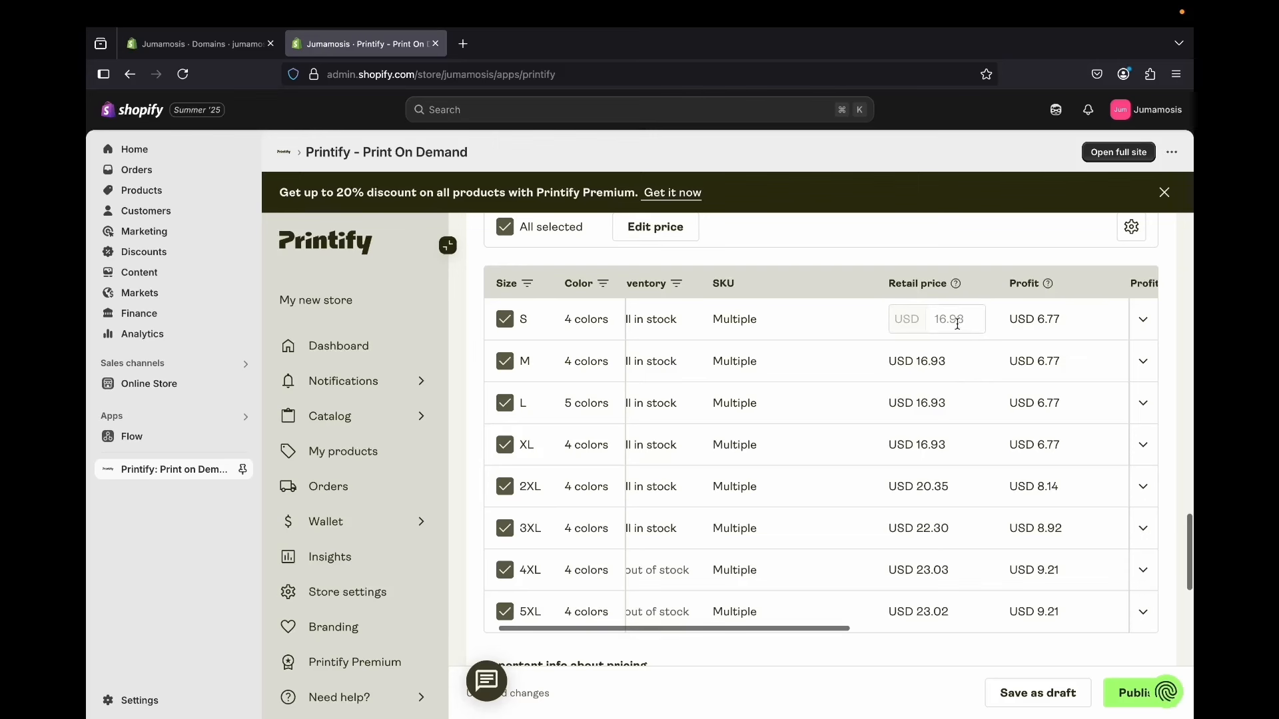
pyautogui.hscroll(5, 969, 340)
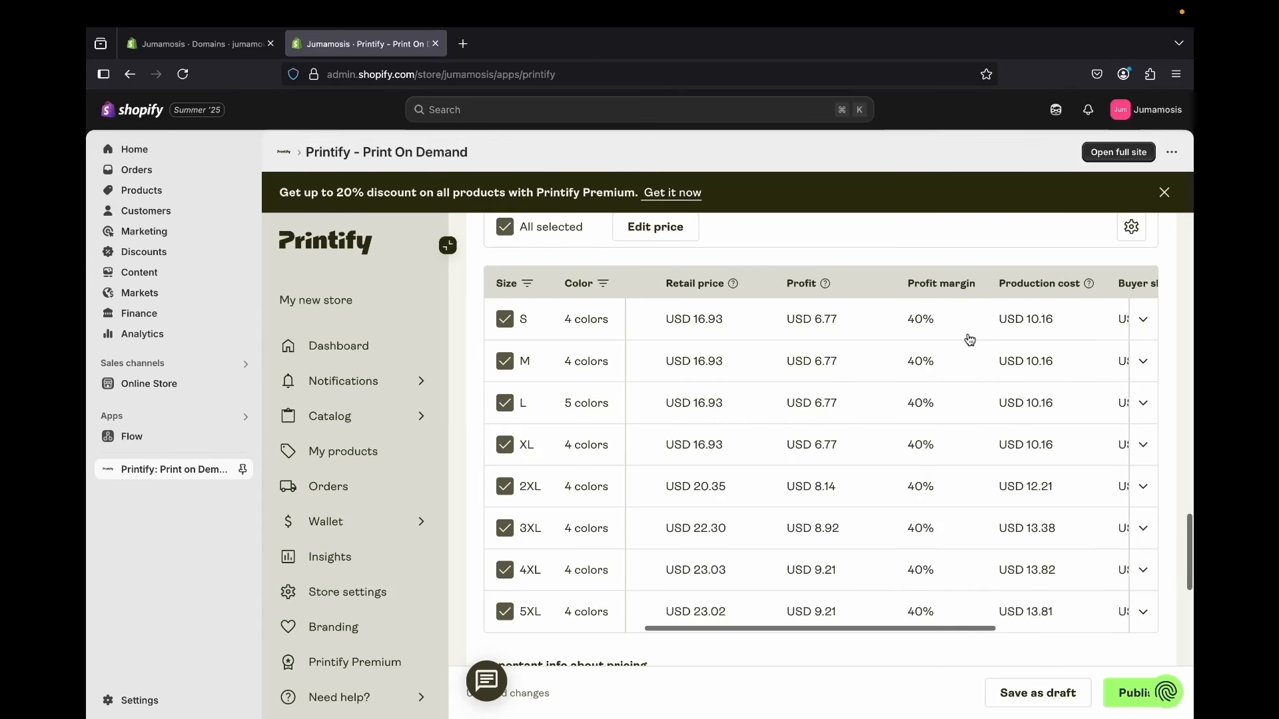
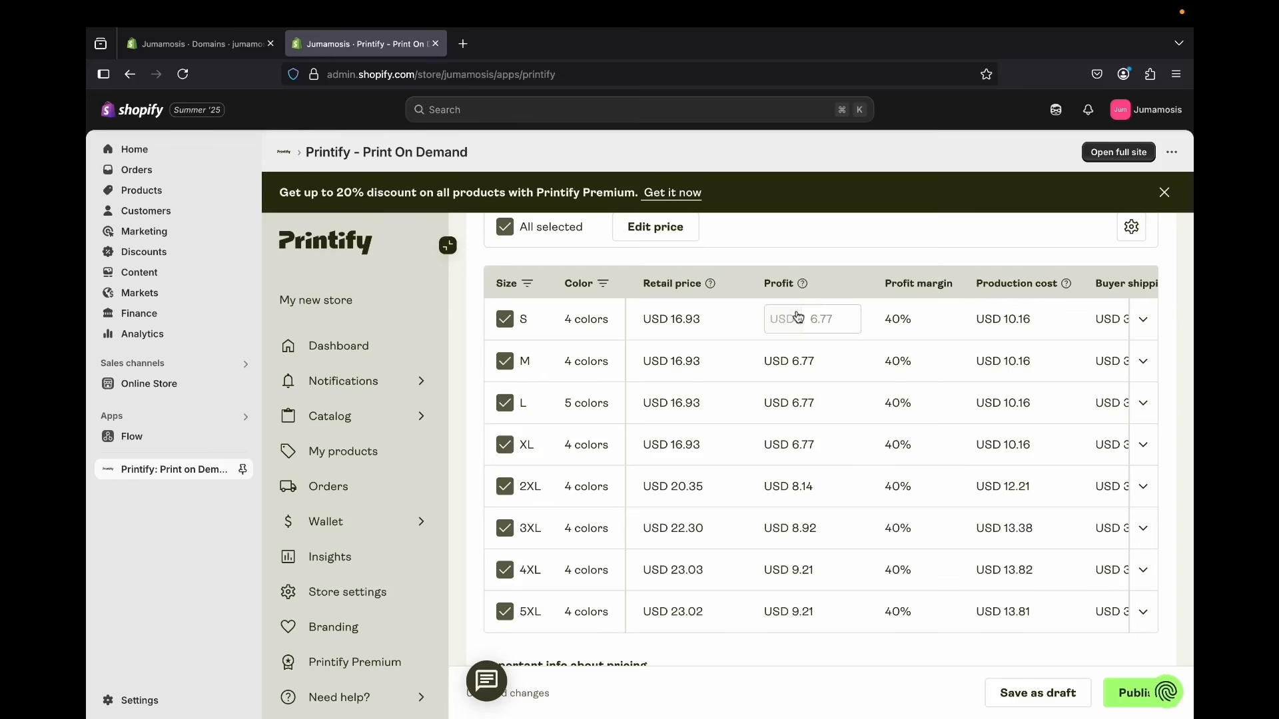
# Set the retail price of size S to USD 24.99 and expand its color variants
pyautogui.click(710, 319)
pyautogui.press('BackSpace')
pyautogui.press('BackSpace')
pyautogui.press('BackSpace')
pyautogui.press('BackSpace')
pyautogui.press('BackSpace')
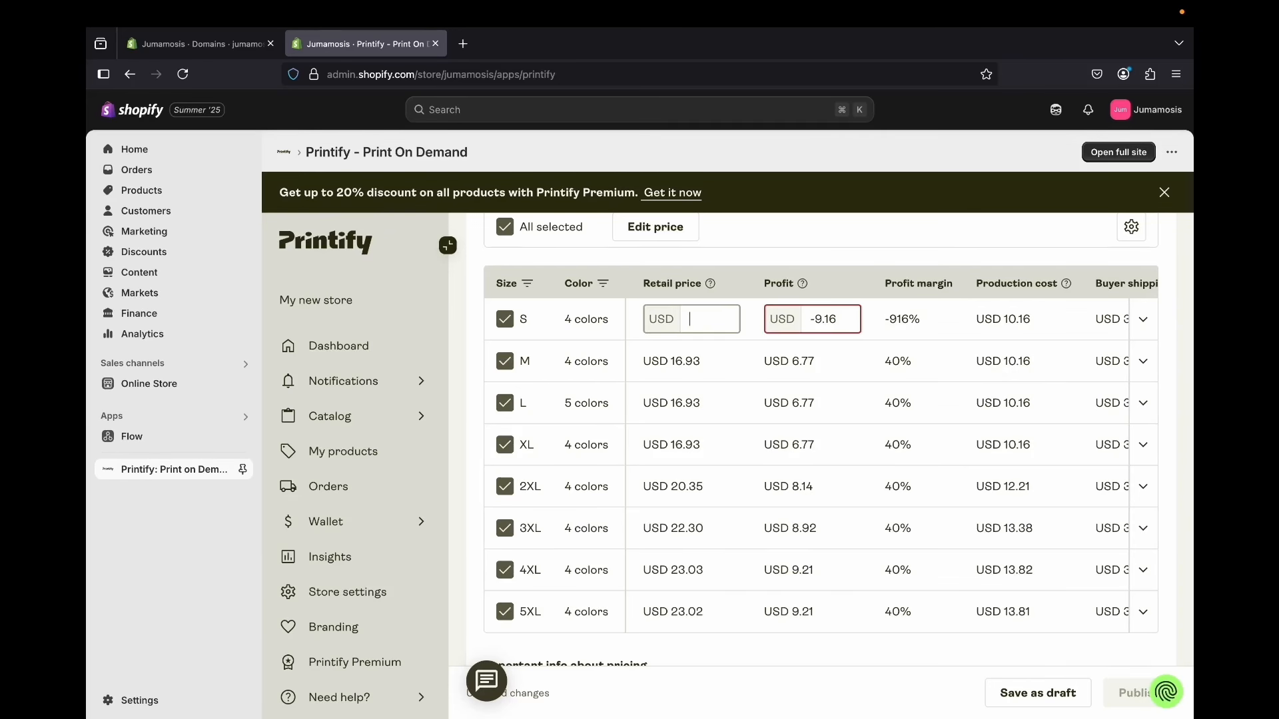
pyautogui.write('24.99')
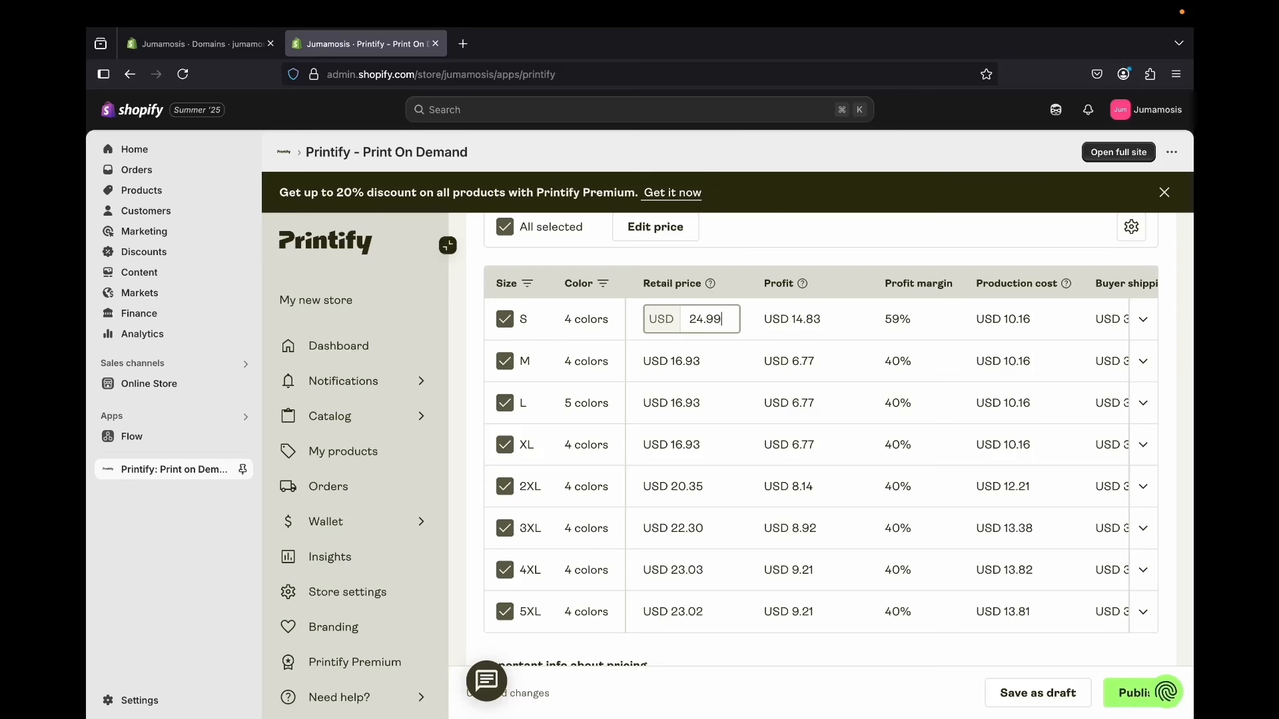
pyautogui.click(867, 325)
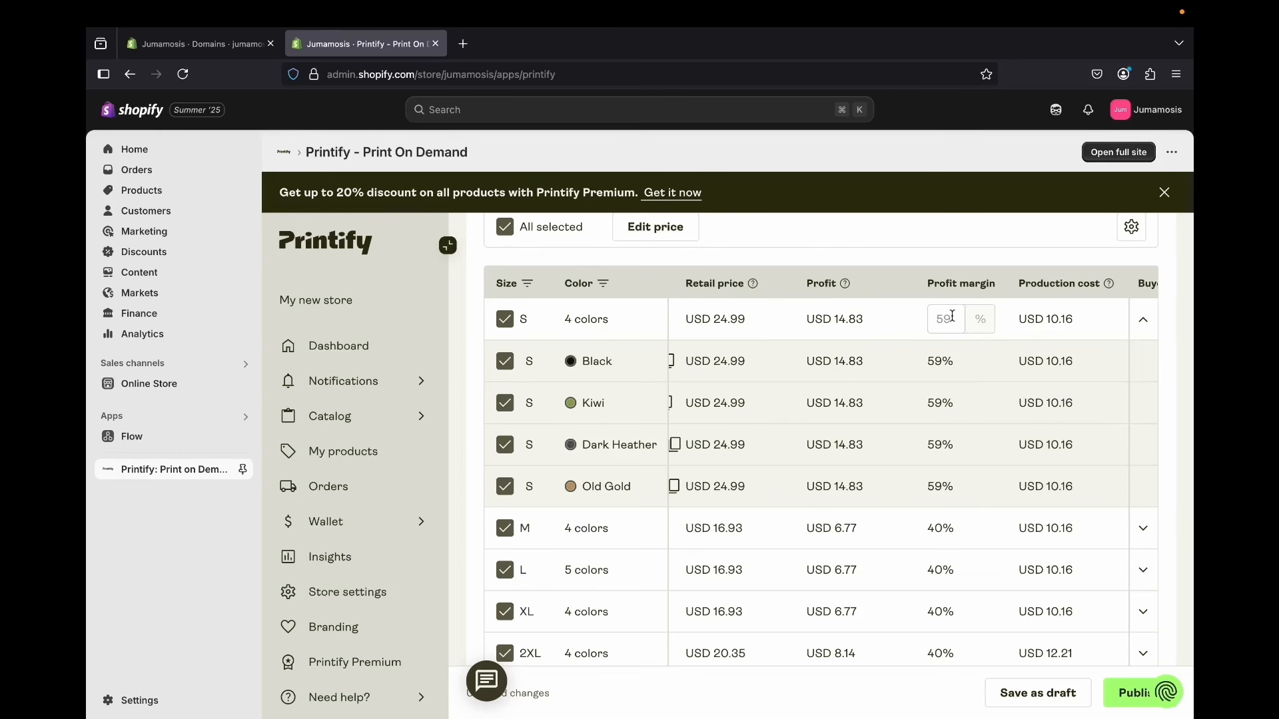
# Check the pricing and profit margins of the size S color variants, and examine the product's publishing settings
pyautogui.hscroll(2, 954, 318)
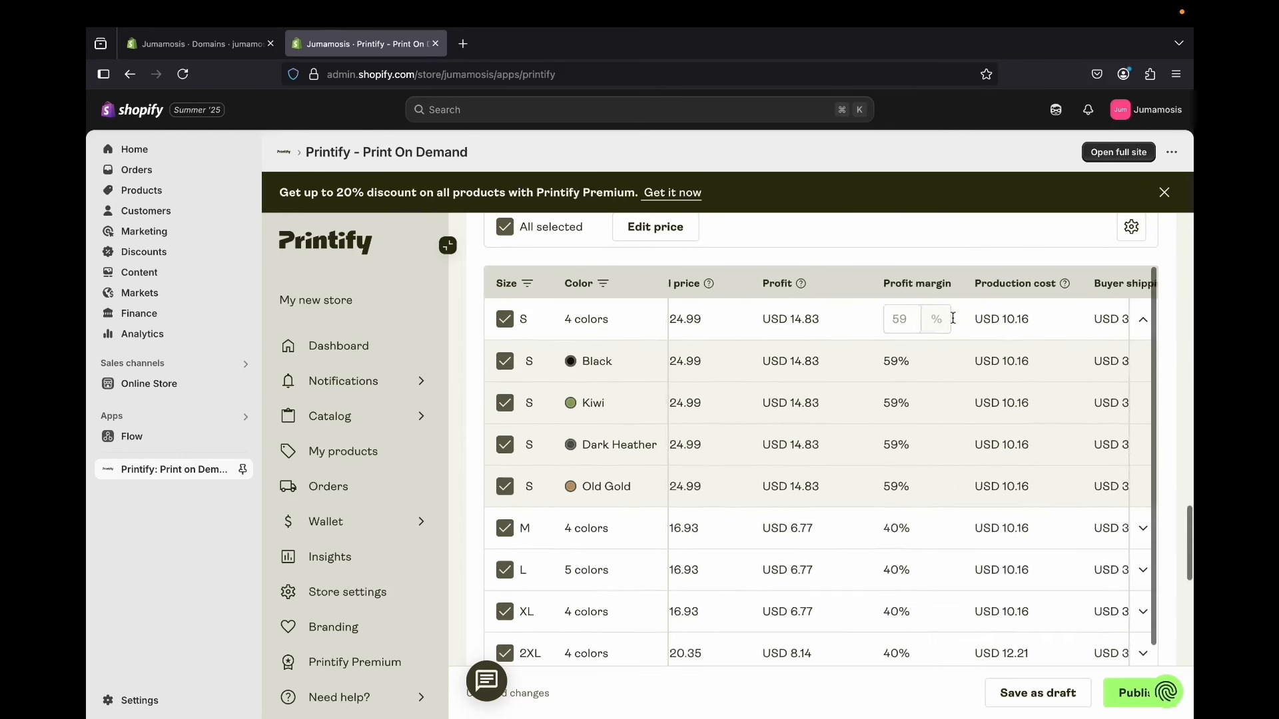
pyautogui.hscroll(1, 953, 318)
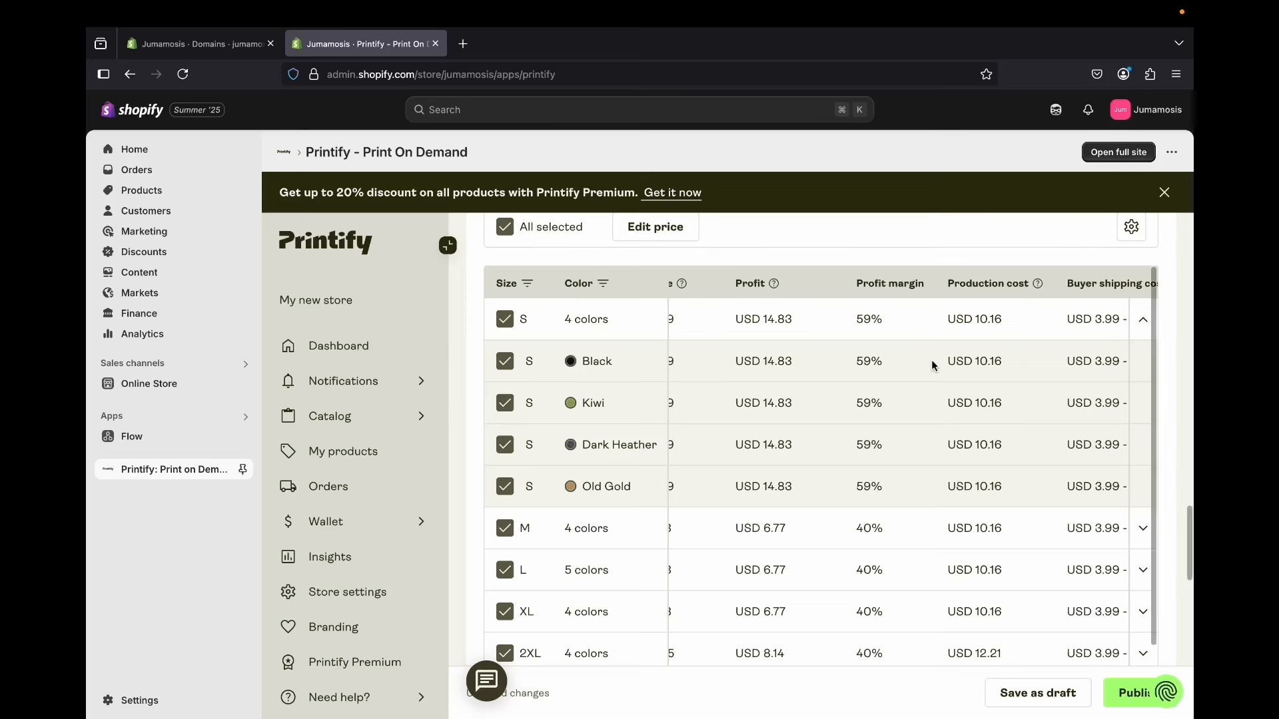
pyautogui.hscroll(-4, 932, 364)
pyautogui.scroll(-10, 932, 361)
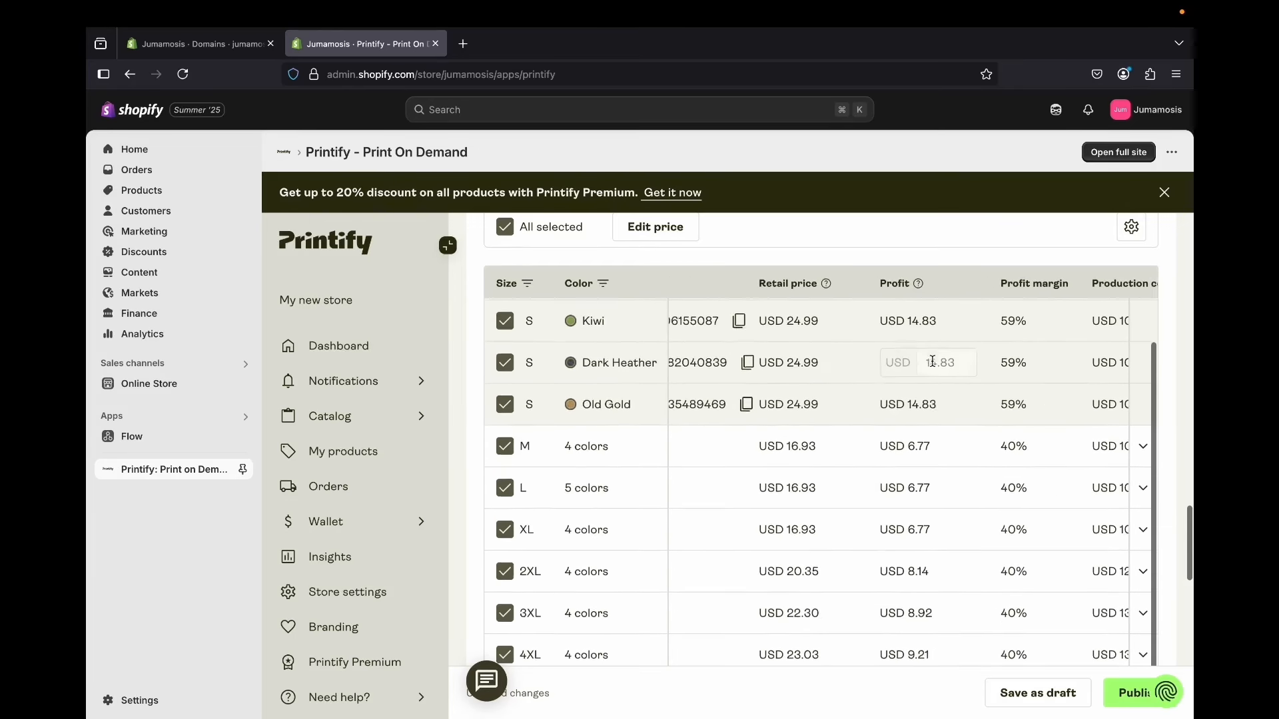
pyautogui.scroll(-5, 933, 363)
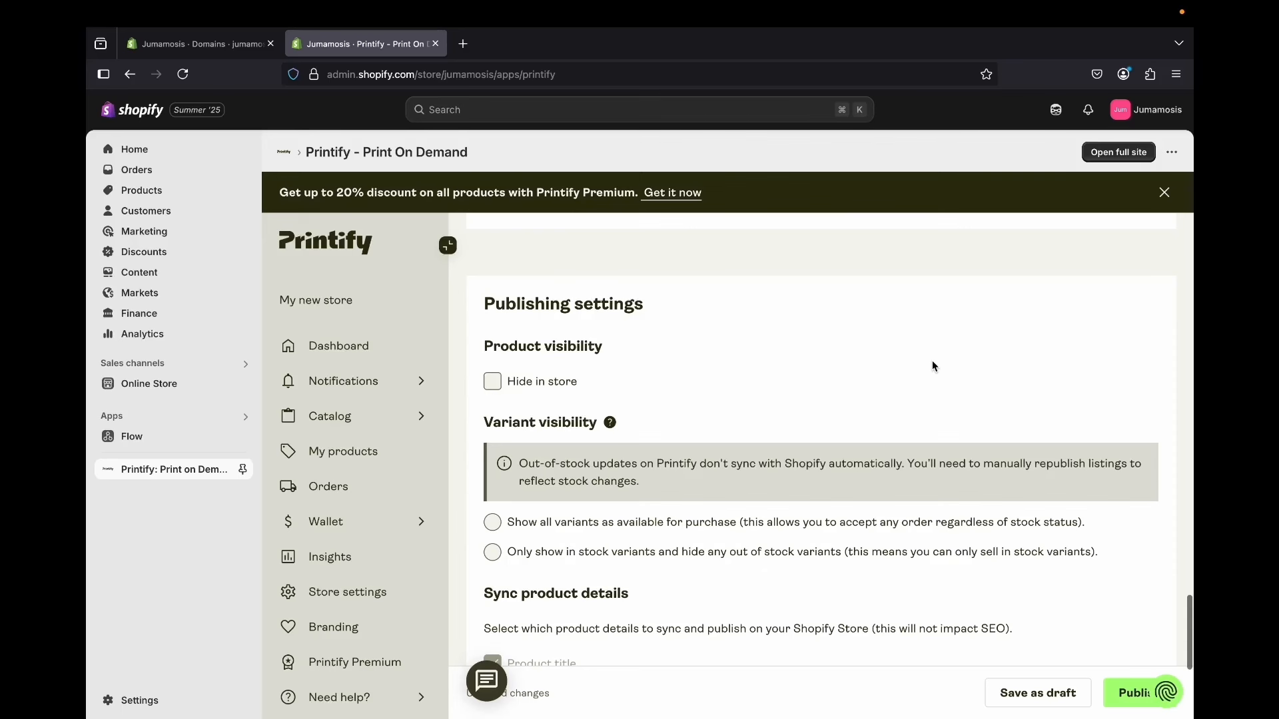
pyautogui.scroll(3, 709, 421)
pyautogui.scroll(-4, 709, 421)
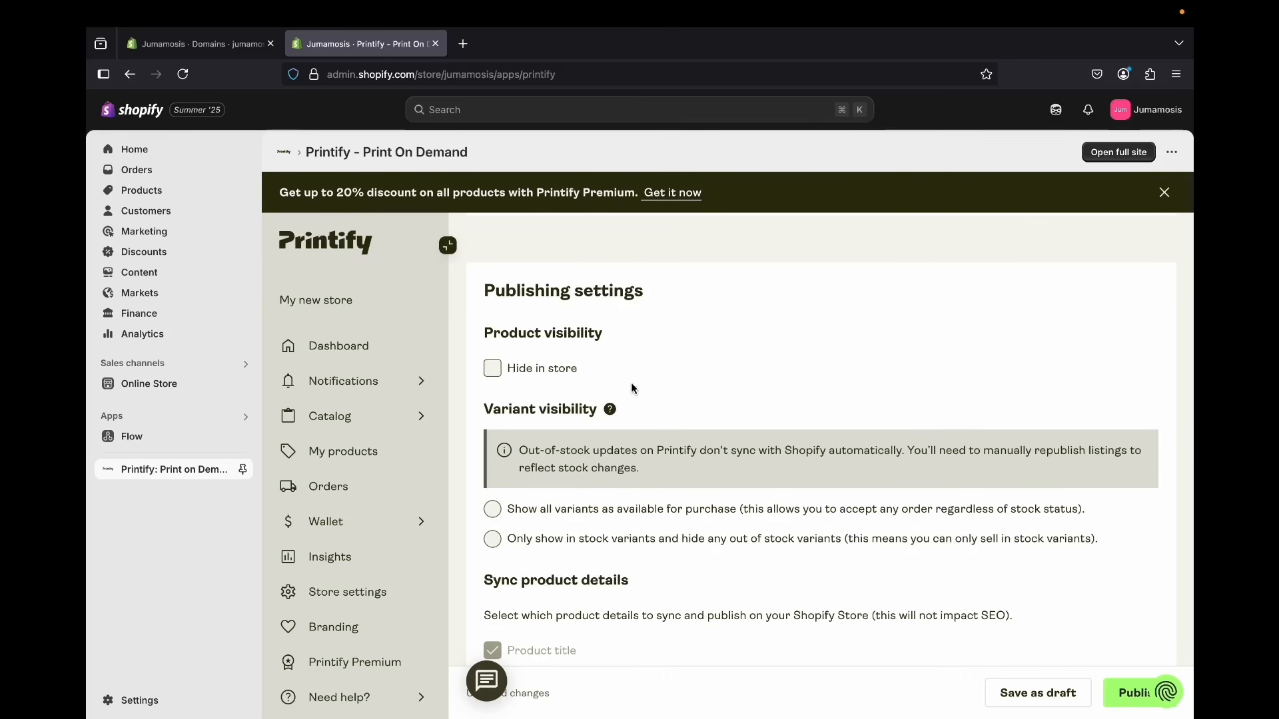
# Hide the product in the store and set the variant visibility to show only in-stock variants
pyautogui.click(493, 370)
pyautogui.click(500, 516)
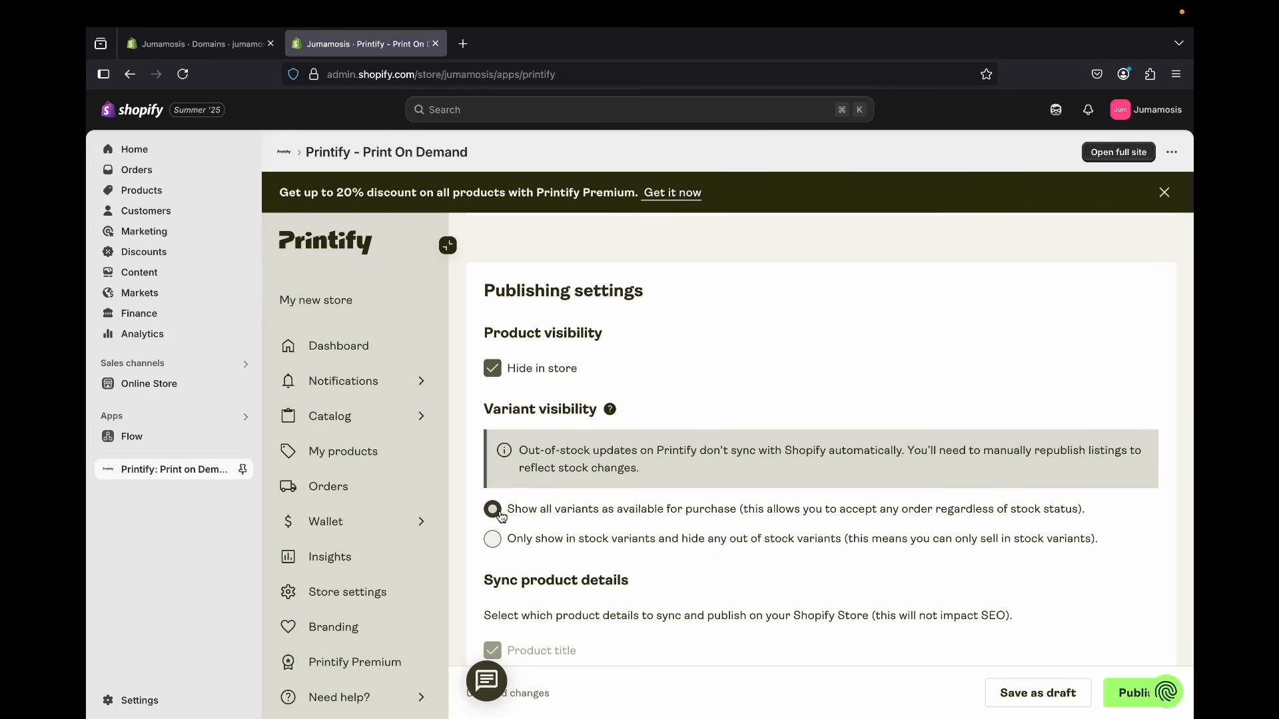
pyautogui.click(500, 545)
pyautogui.scroll(-1, 684, 570)
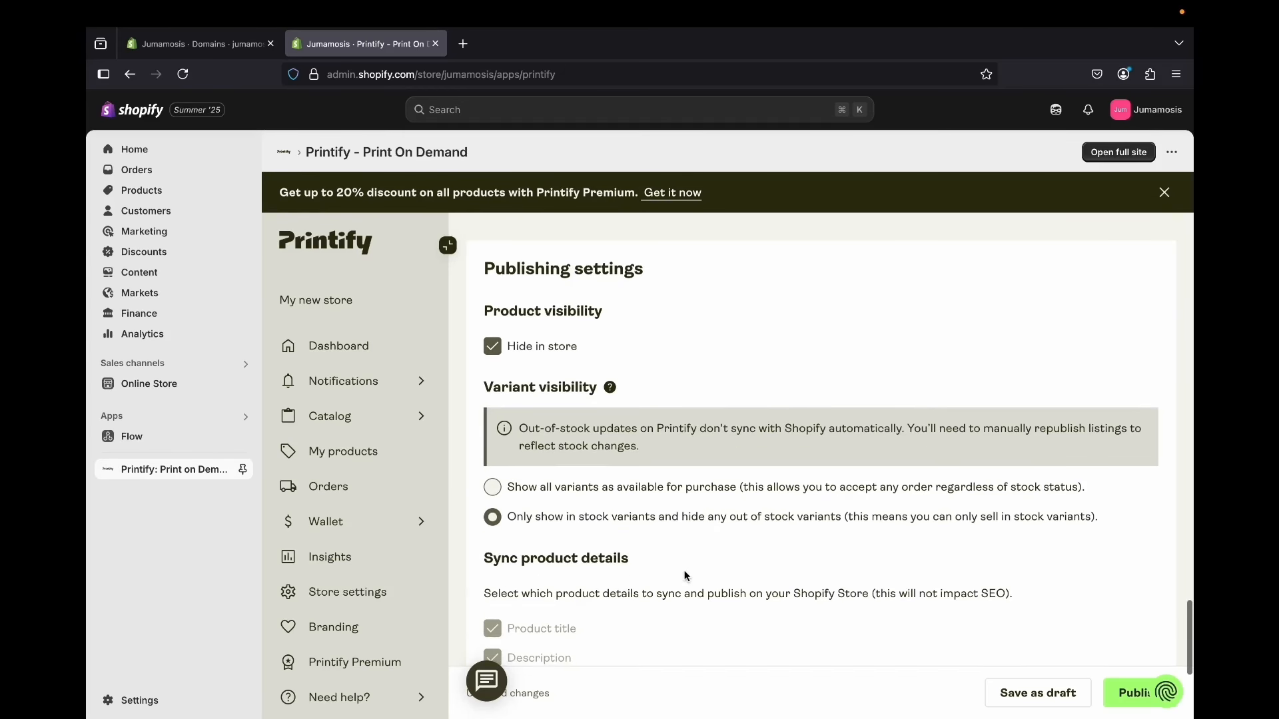
# Check the product details selected for syncing and the Shopify collections setting, and publish the product
pyautogui.scroll(-5, 689, 563)
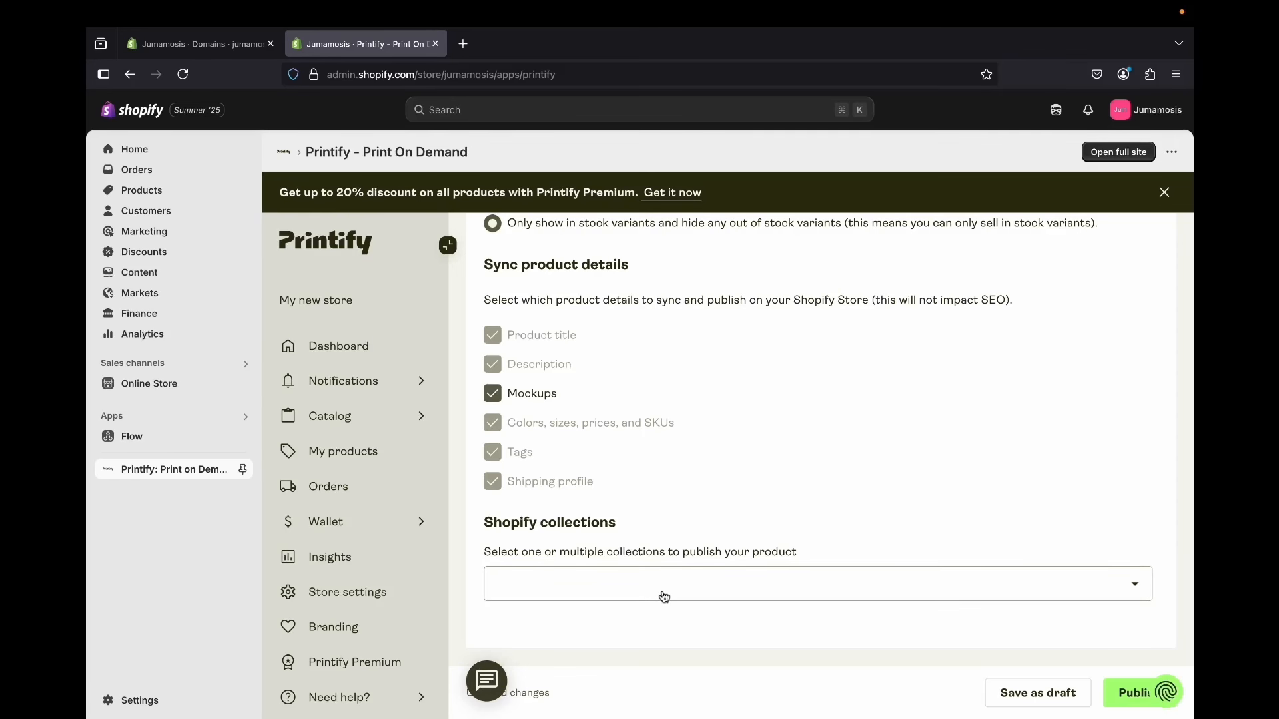
pyautogui.scroll(-1, 664, 596)
pyautogui.click(1132, 692)
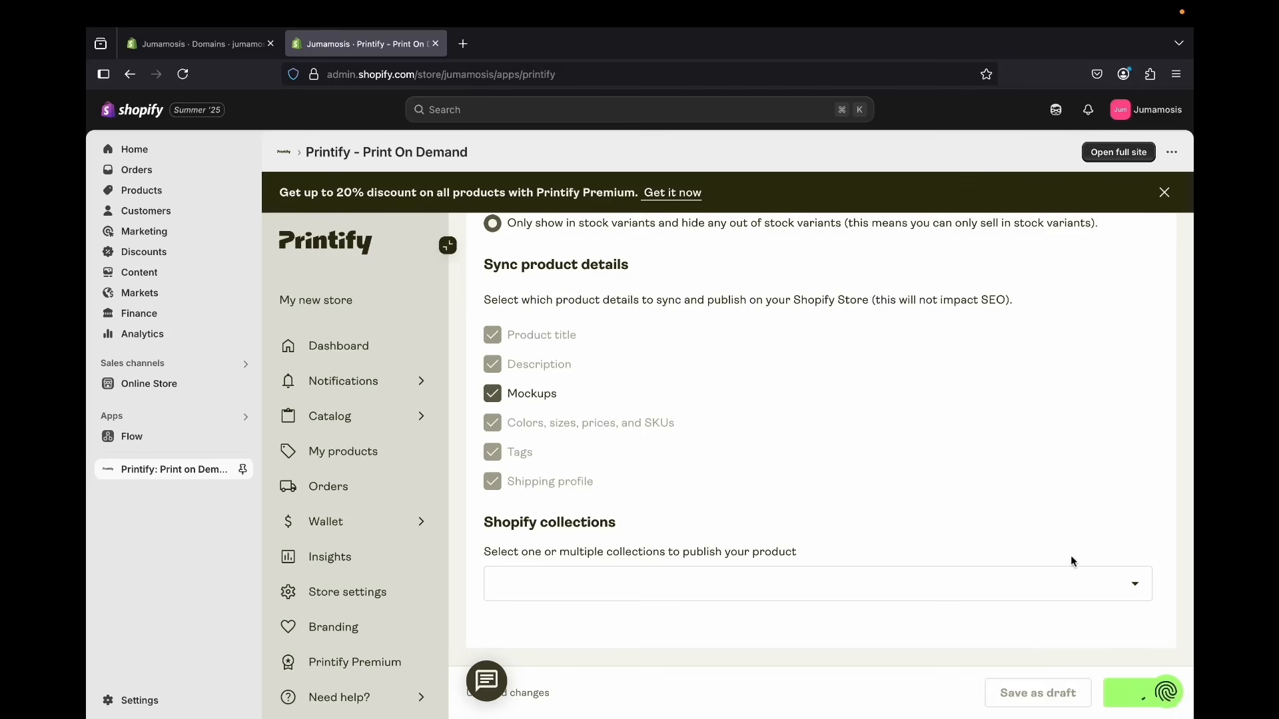
# Open the Unisex Heavy Cotton Tee in the Shopify products and review its description, media, tags, variants, prices and search engine listing
pyautogui.click(140, 191)
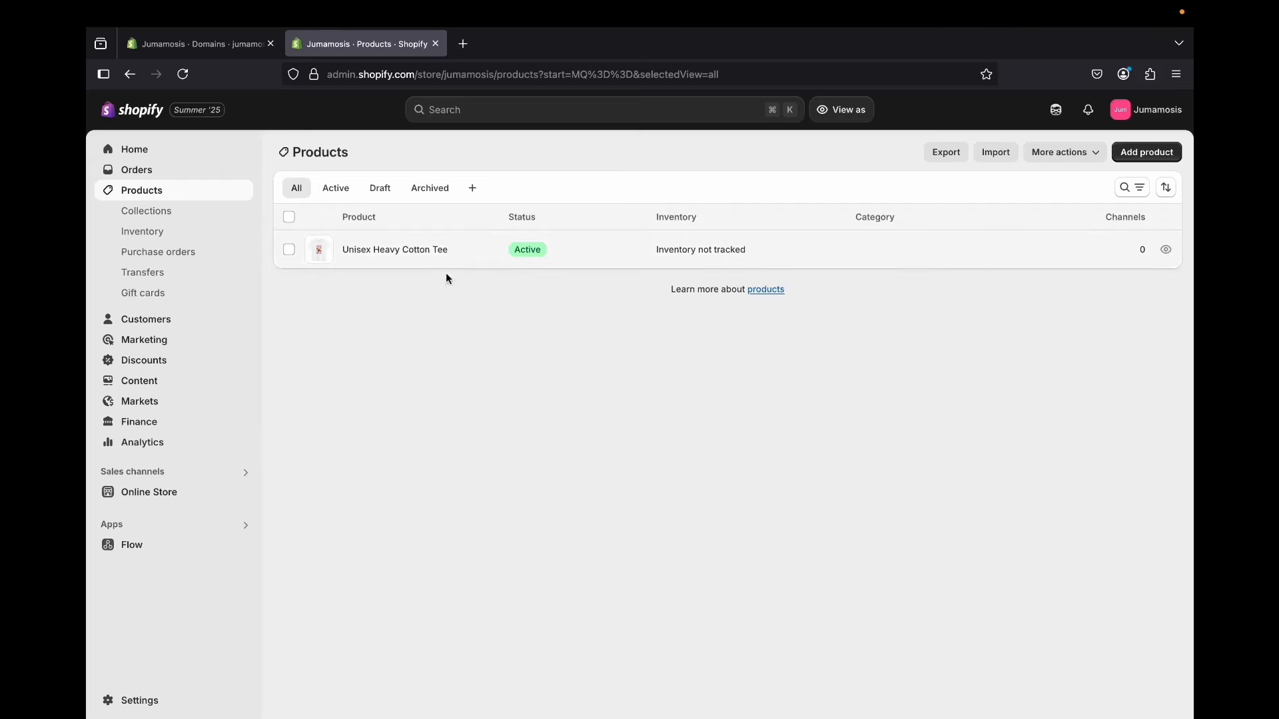
pyautogui.click(425, 251)
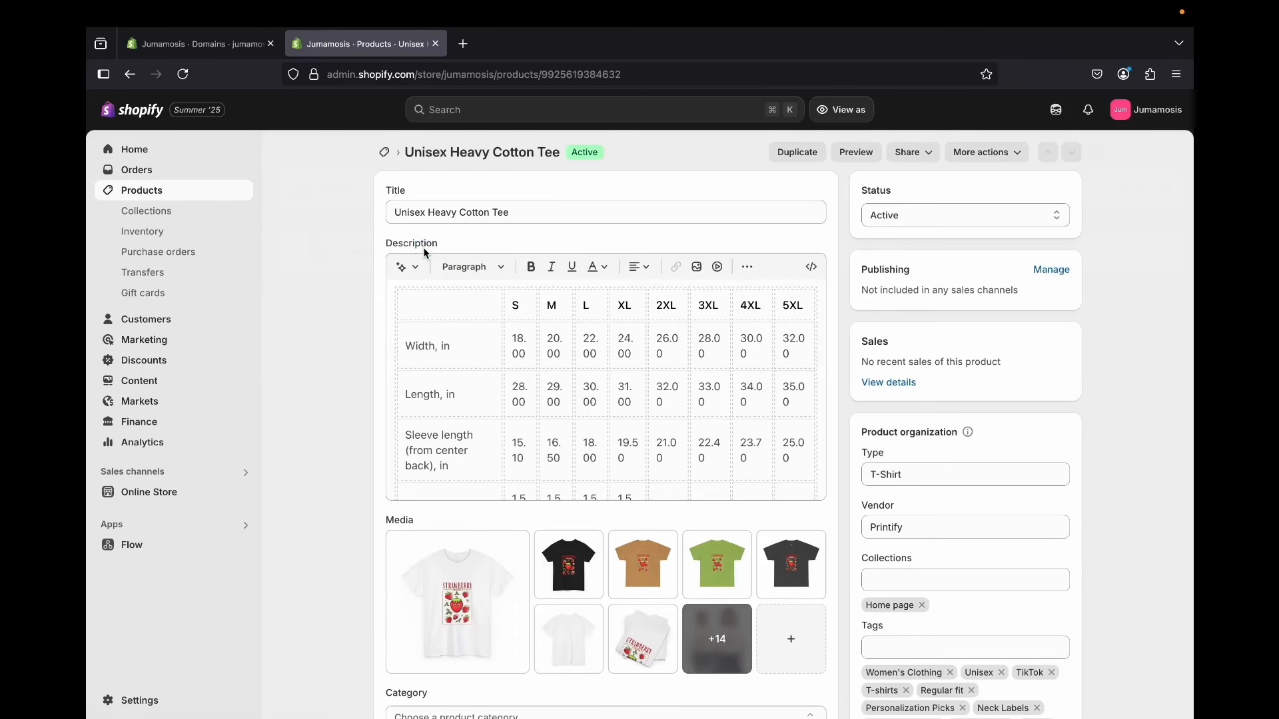
pyautogui.scroll(-10, 600, 422)
pyautogui.scroll(10, 600, 422)
pyautogui.scroll(-5, 610, 422)
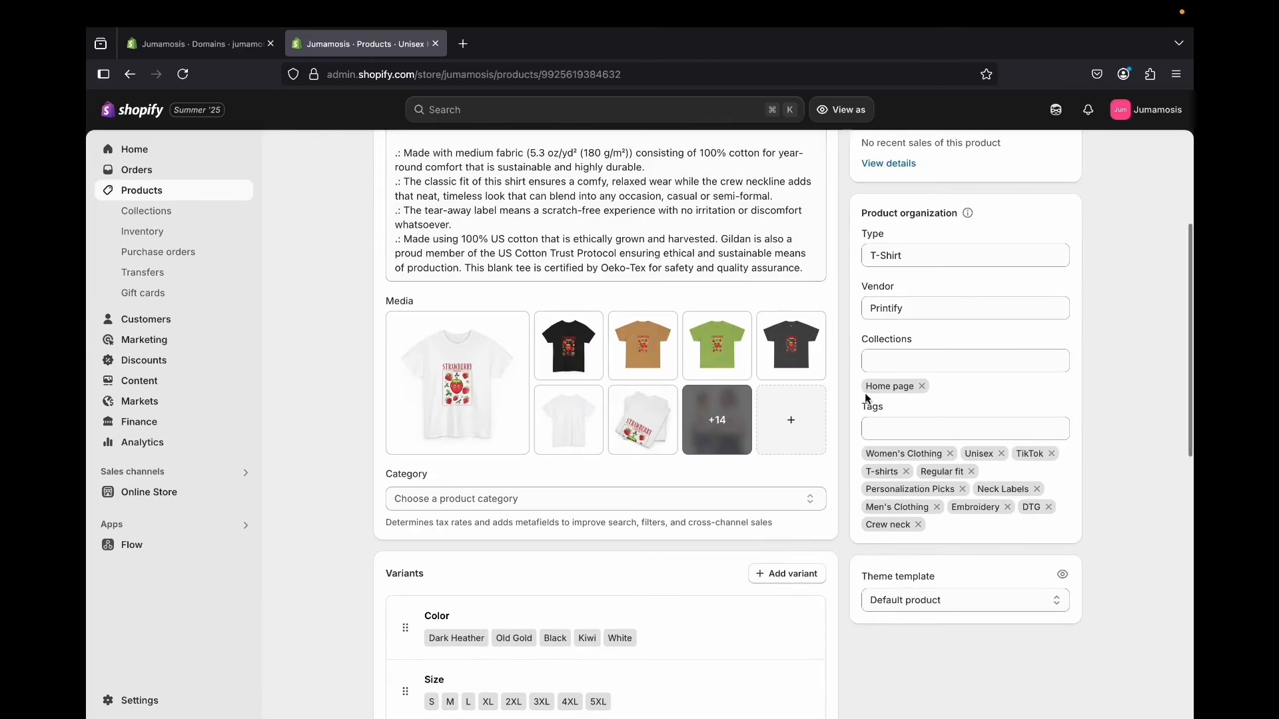
pyautogui.scroll(-6, 557, 645)
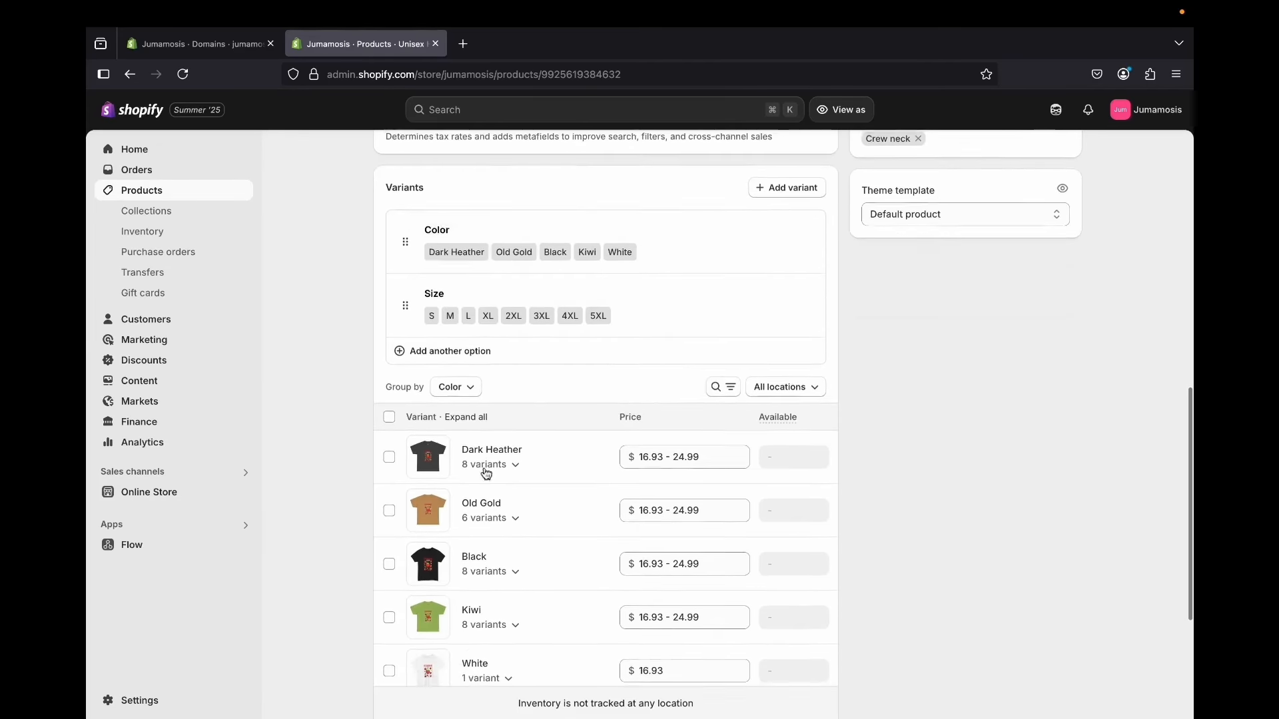
pyautogui.scroll(-3, 512, 437)
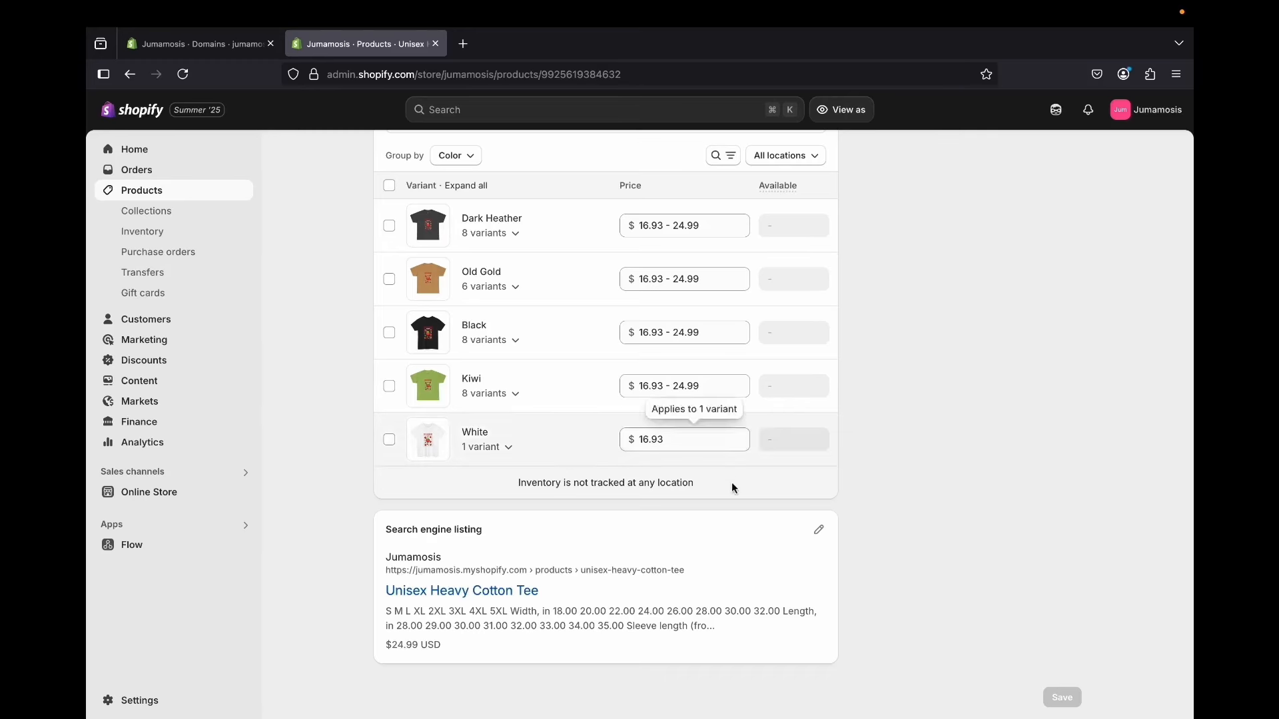
pyautogui.scroll(5, 732, 533)
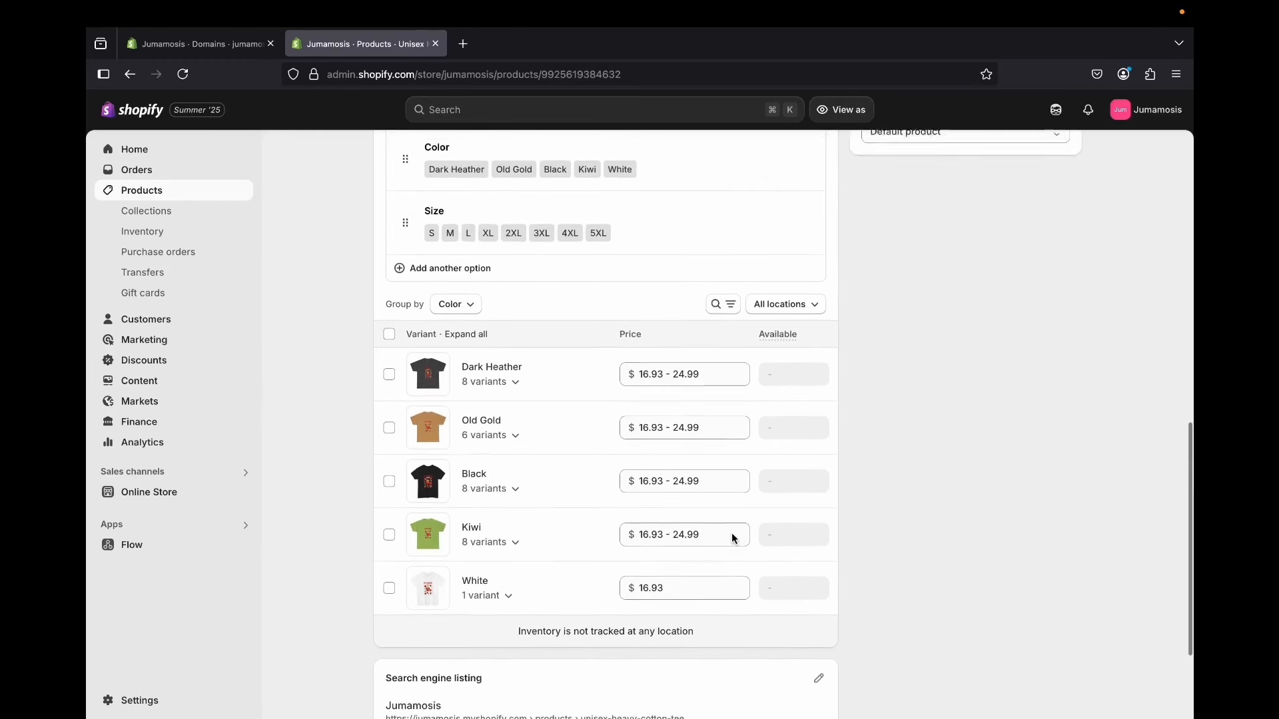
pyautogui.scroll(2, 734, 539)
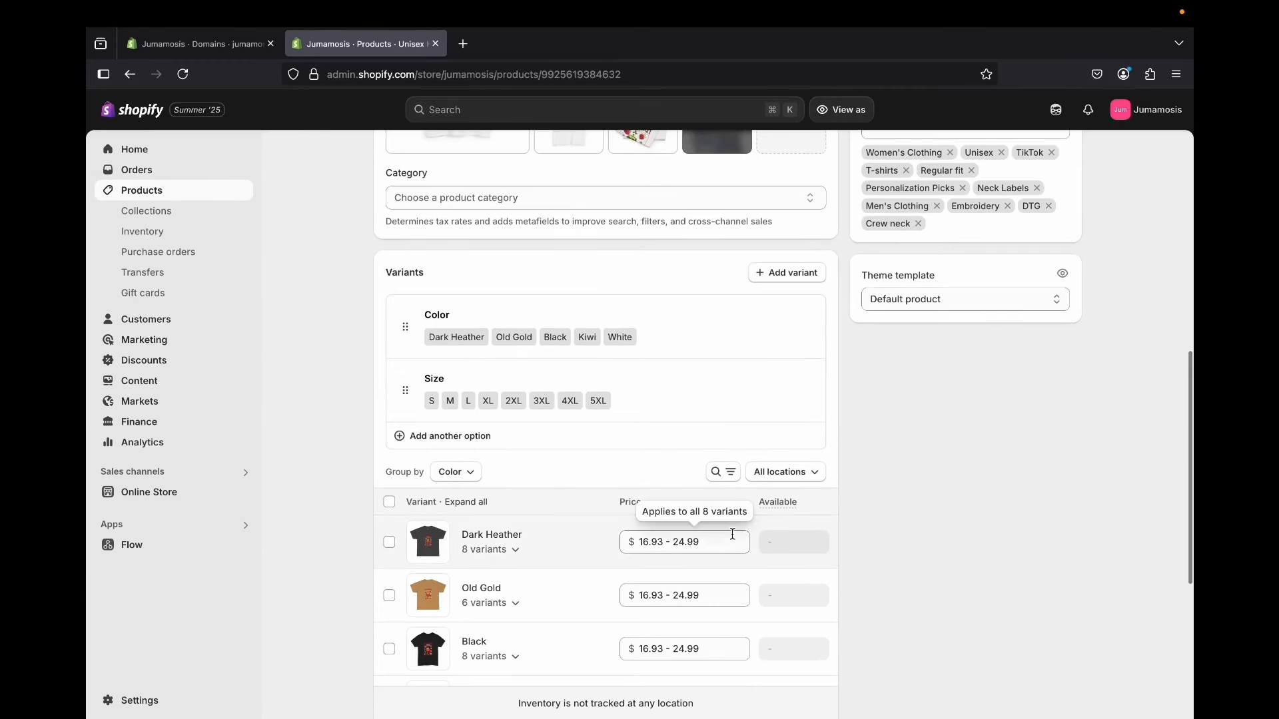
pyautogui.scroll(10, 557, 447)
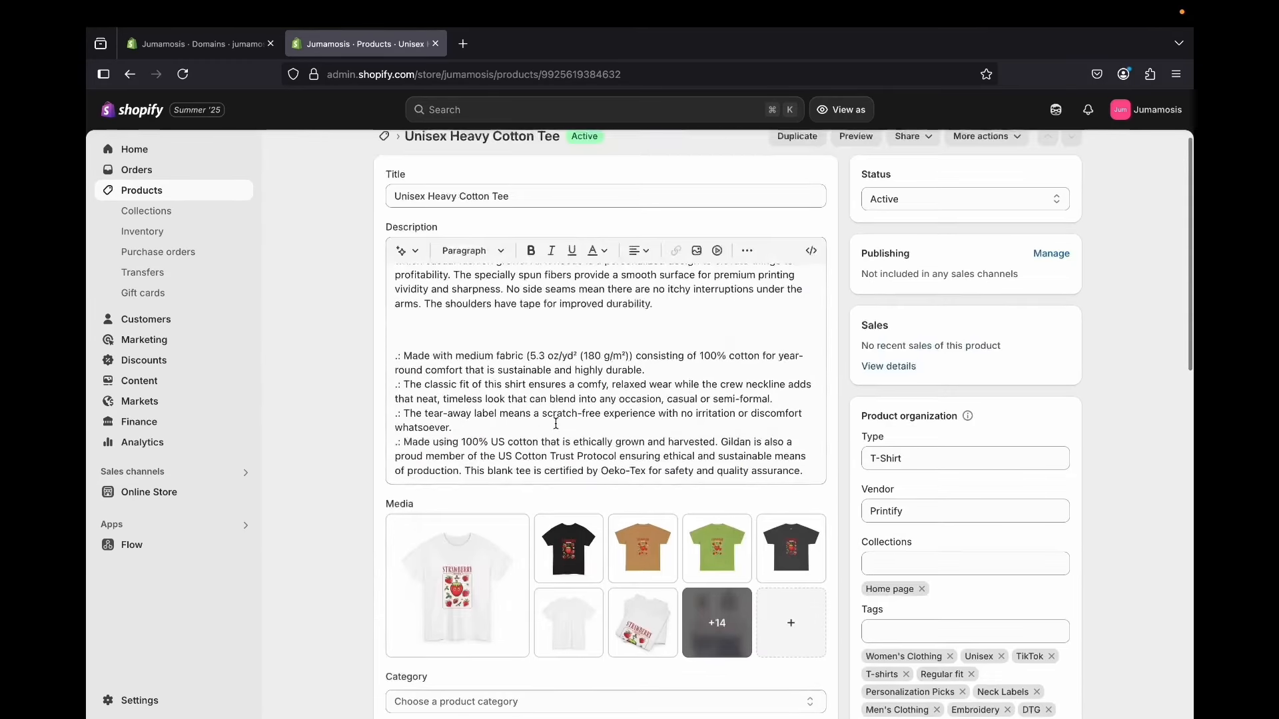
# Open the main white T-shirt image for background replacement and browse the full set of suggested backgrounds
pyautogui.click(477, 566)
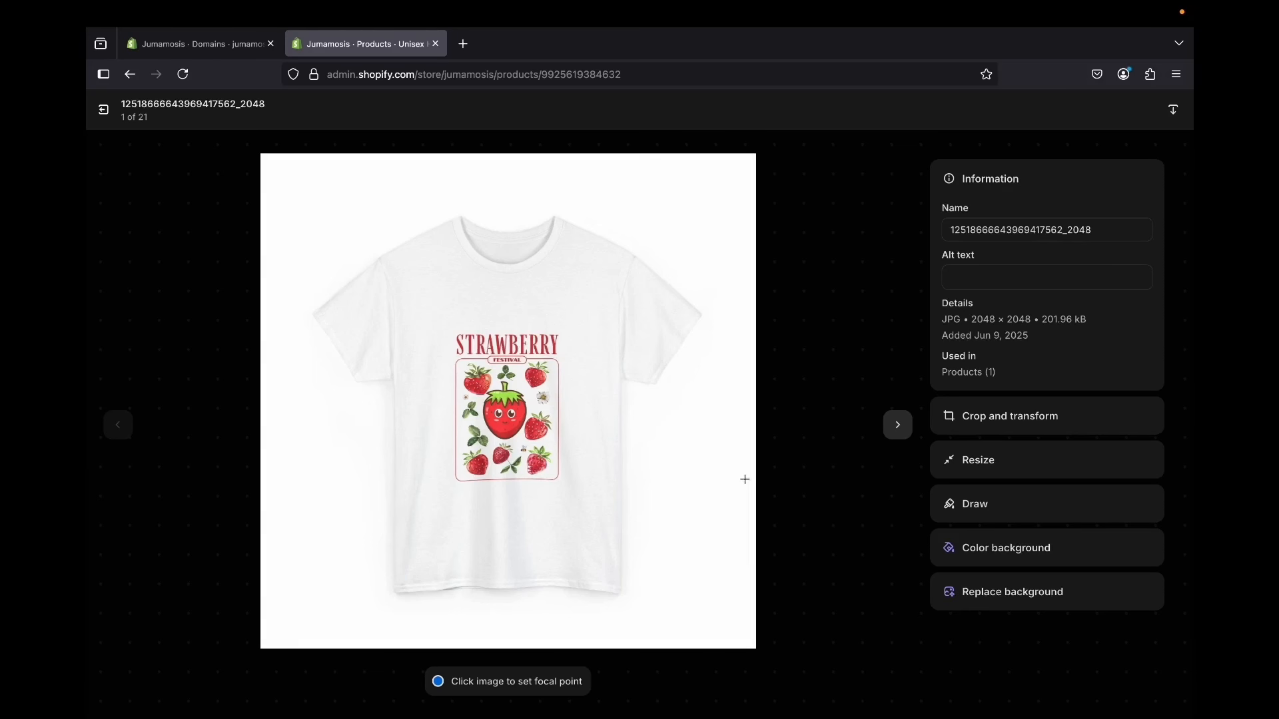
pyautogui.click(986, 592)
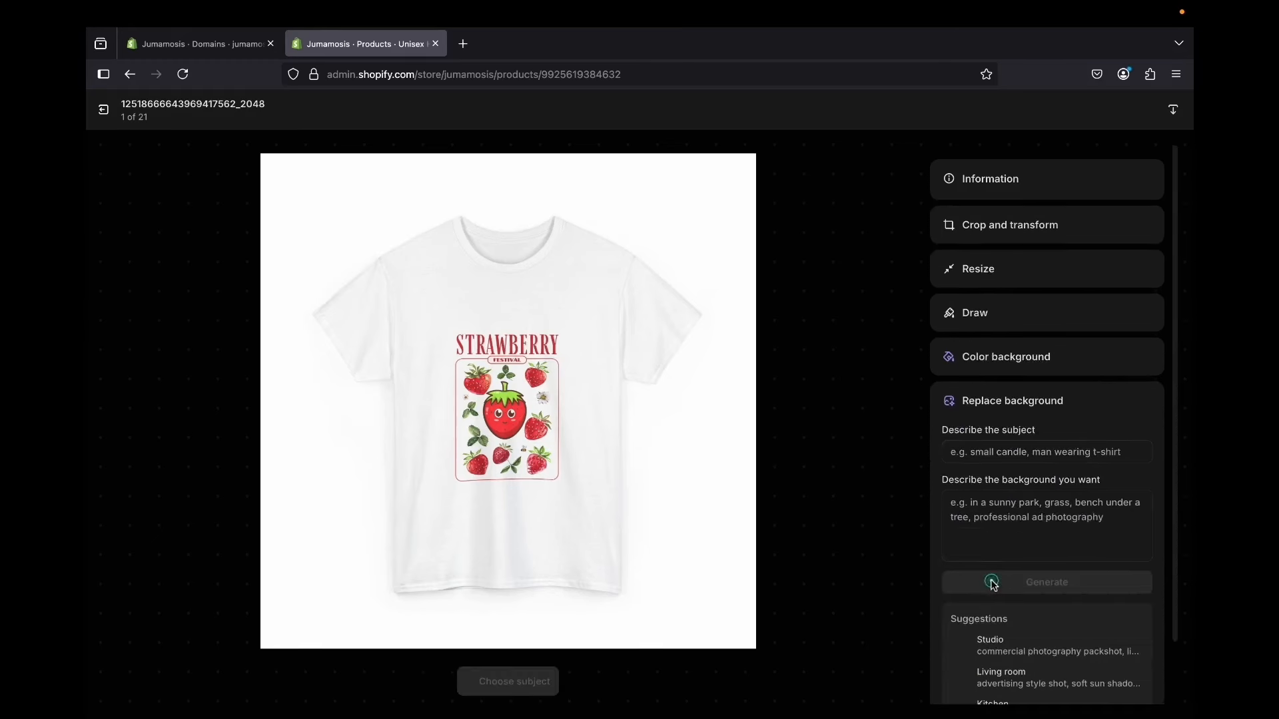
pyautogui.scroll(-2, 1026, 620)
pyautogui.moveTo(1041, 639)
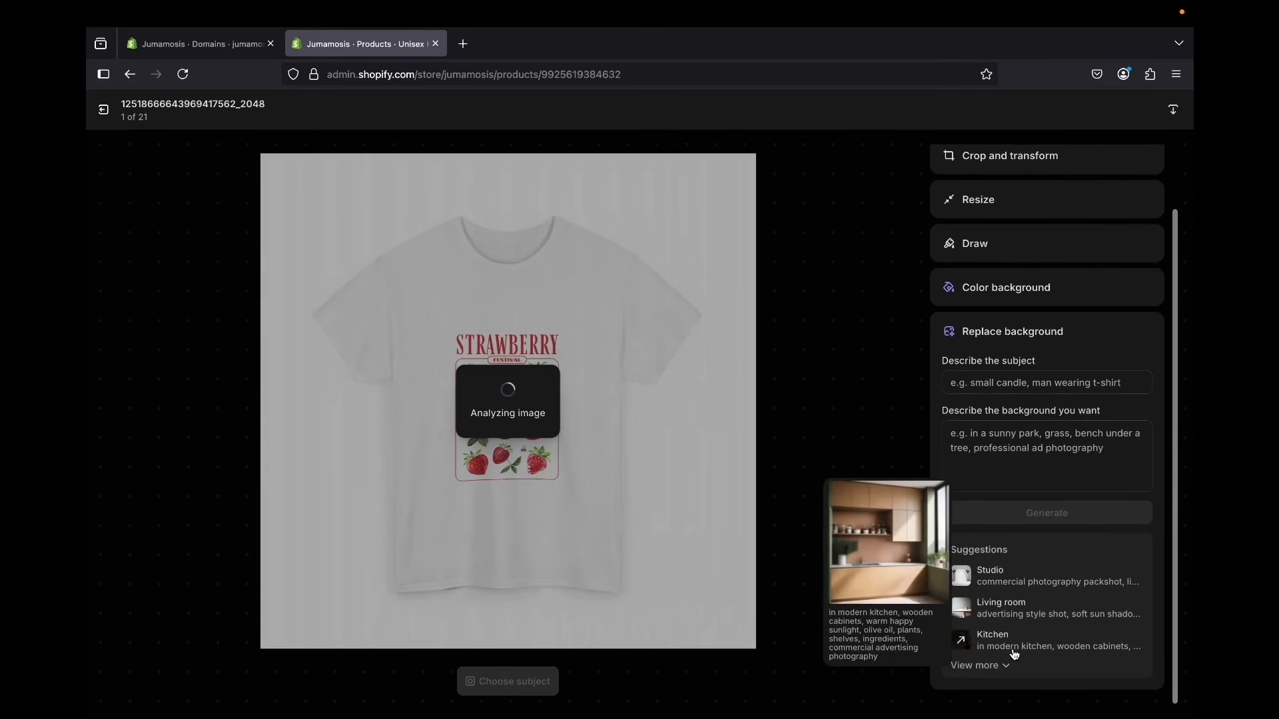
pyautogui.moveTo(997, 584)
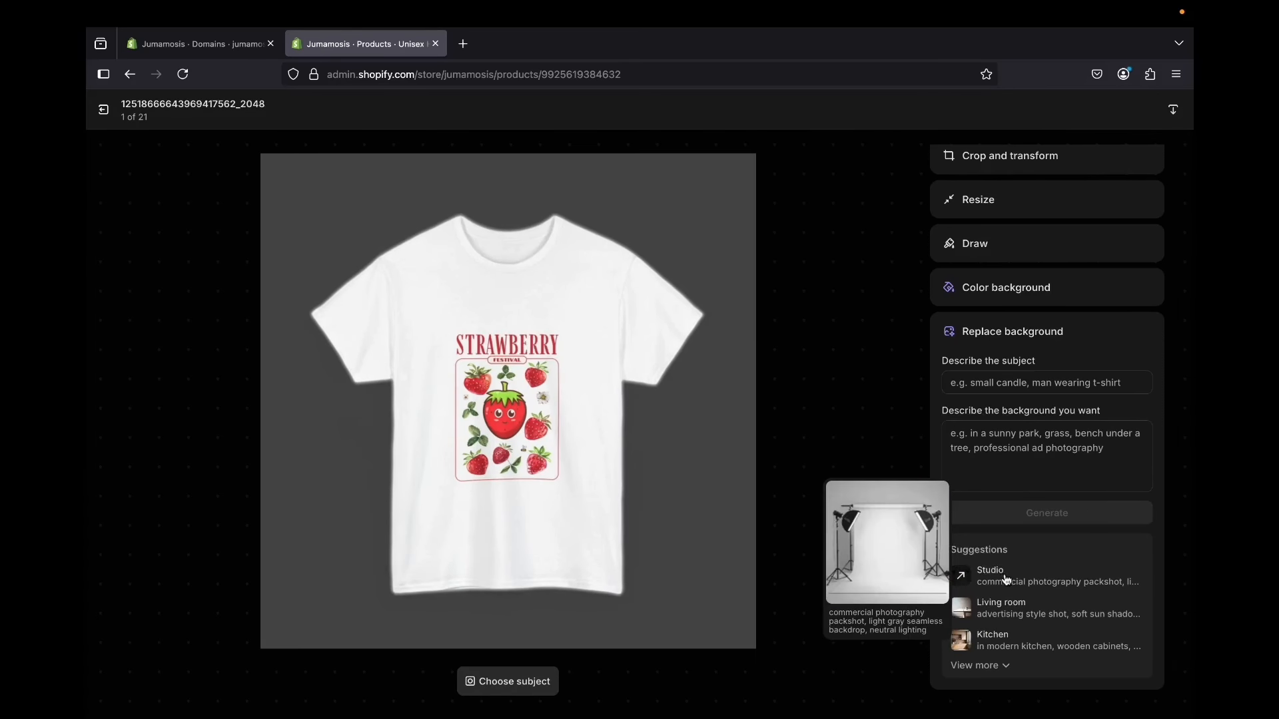
pyautogui.click(1008, 666)
pyautogui.scroll(-2, 1006, 666)
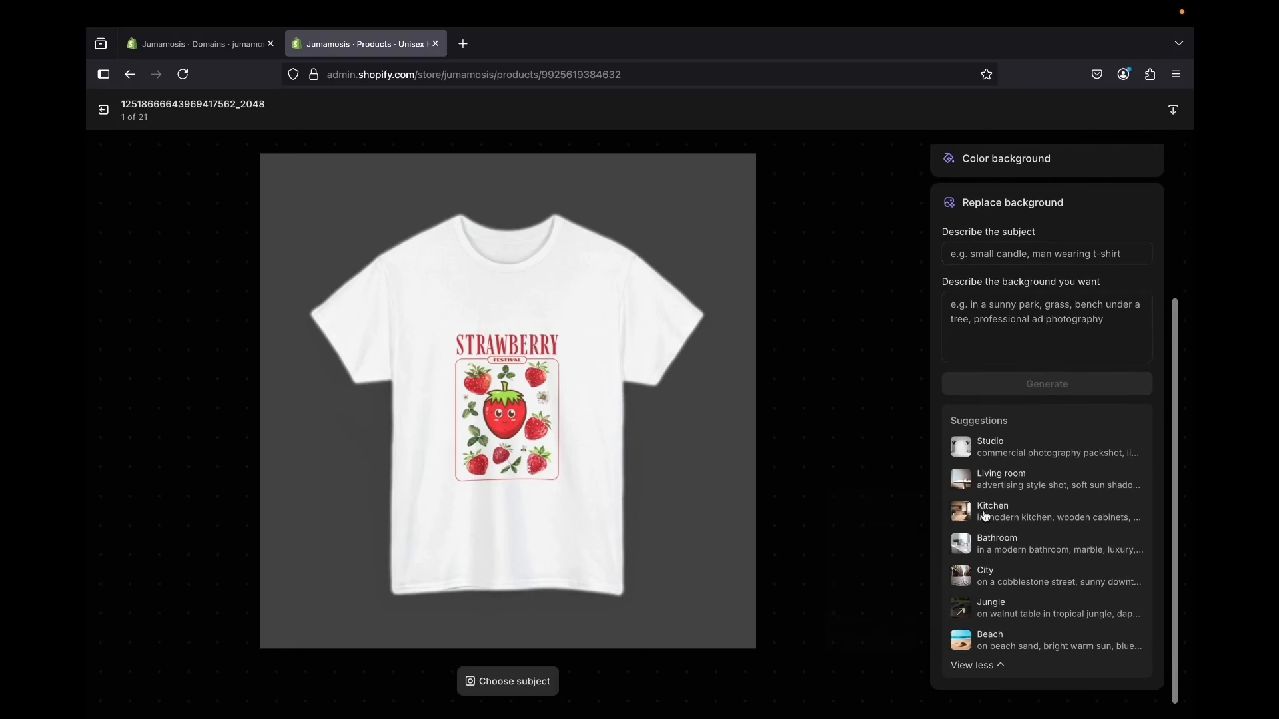
pyautogui.scroll(1, 999, 600)
# Generate replacement backgrounds from the Studio suggestion with "t-shirt" as the subject description
pyautogui.click(1021, 529)
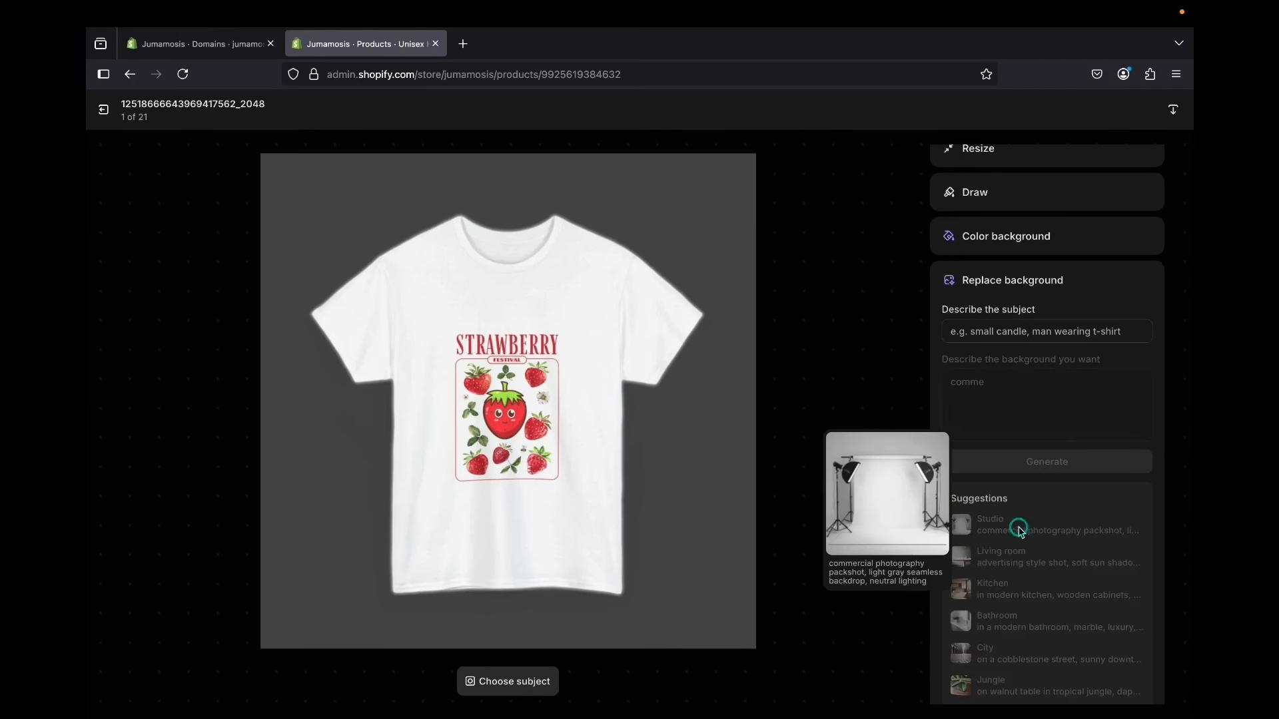
pyautogui.click(999, 329)
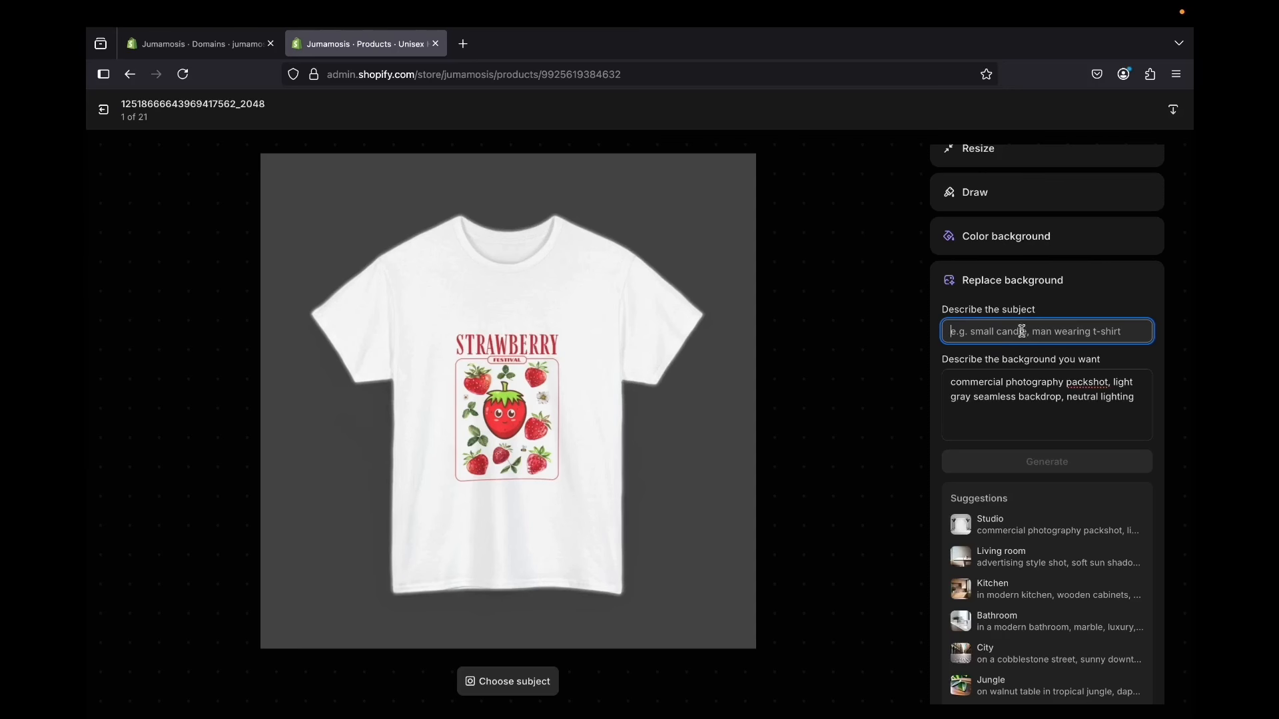
pyautogui.write('t')
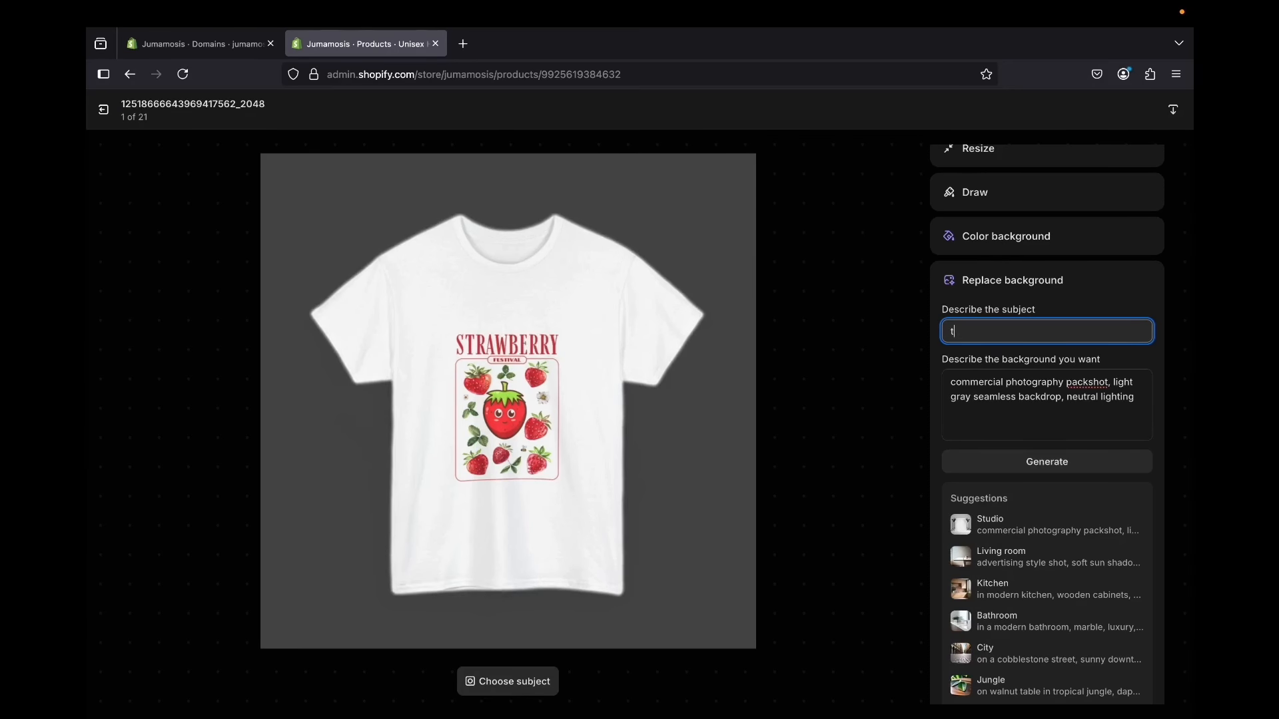
pyautogui.write('-shirt')
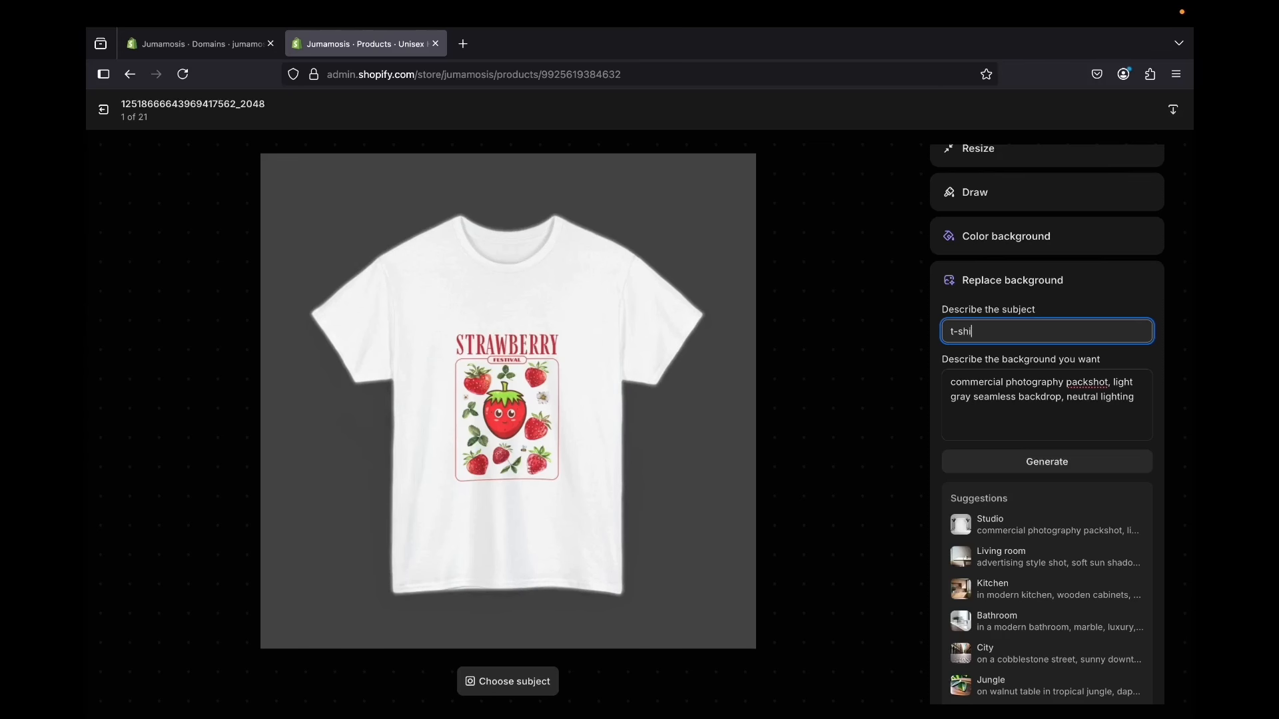
pyautogui.click(1053, 464)
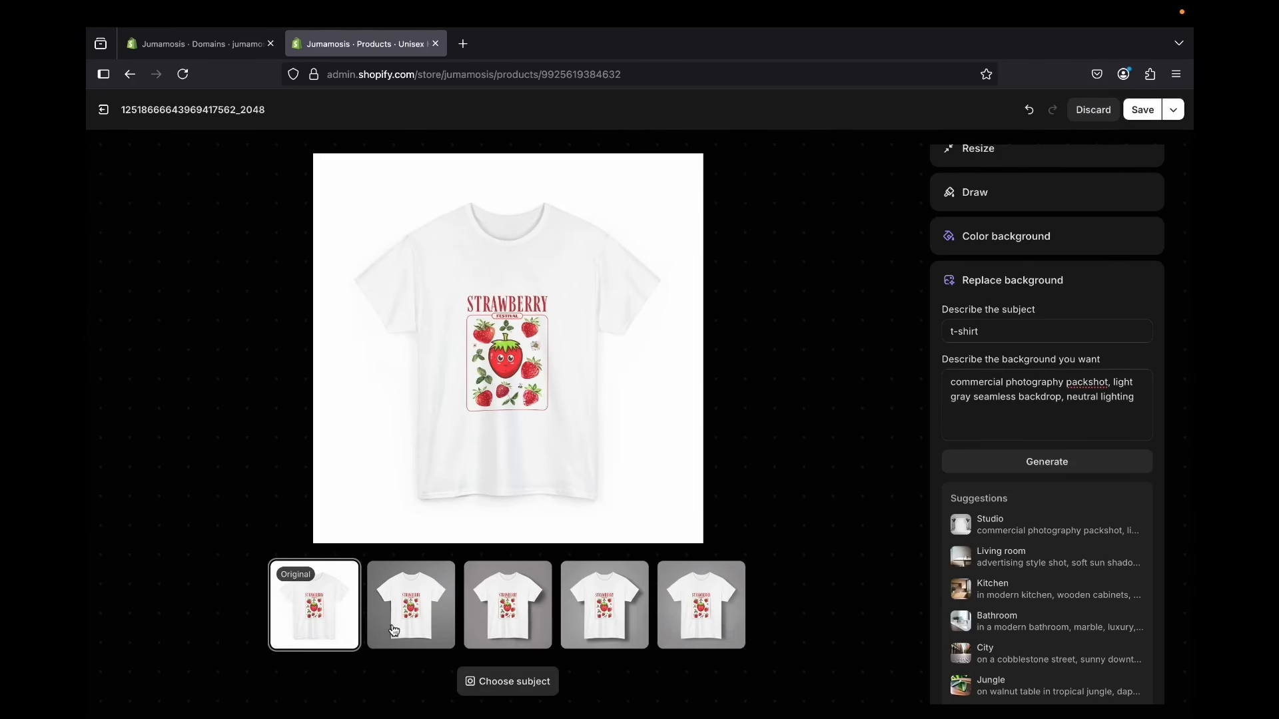
# Compare the generated backgrounds with the original, choose the first generated gray version and save the image
pyautogui.click(415, 616)
pyautogui.click(479, 620)
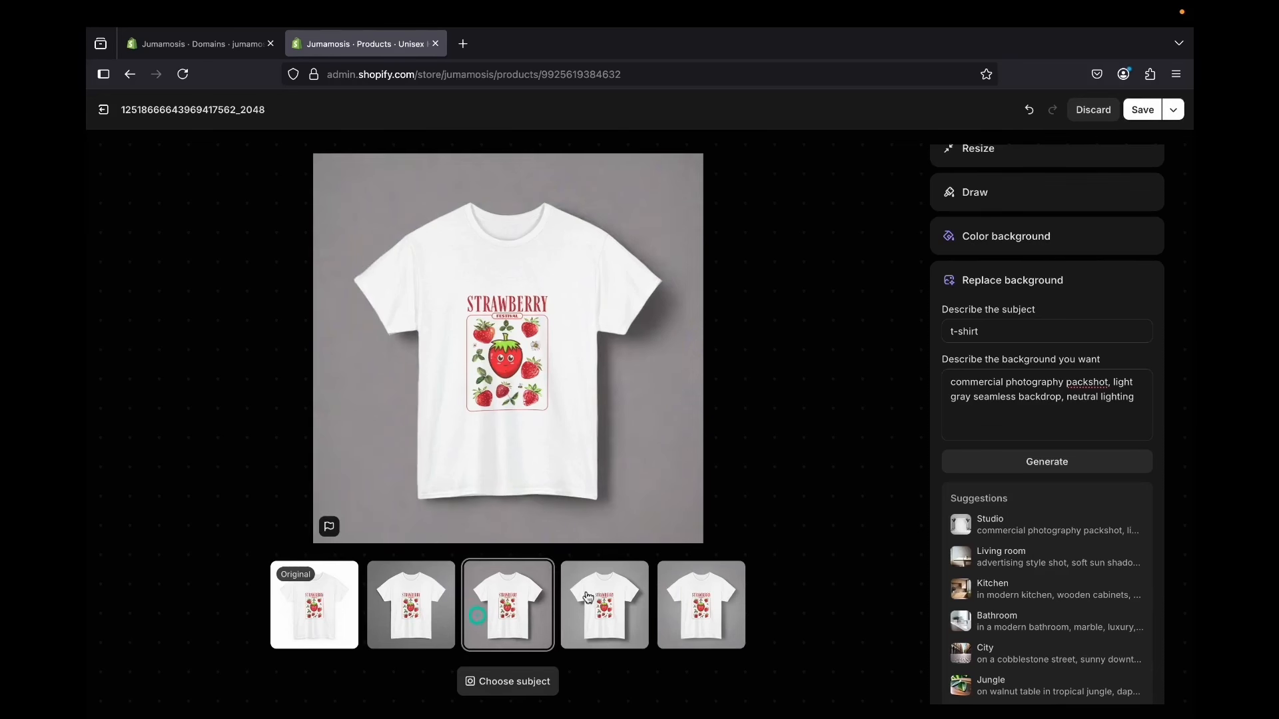
pyautogui.click(591, 597)
pyautogui.click(705, 608)
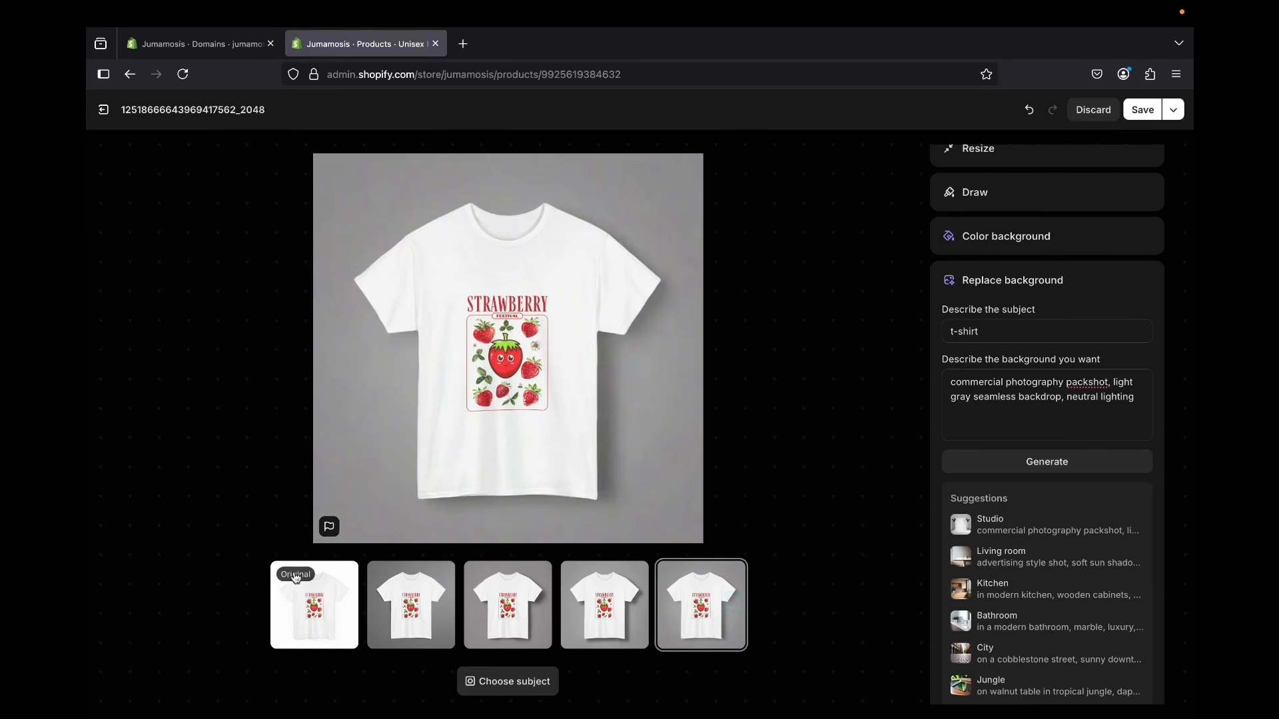
pyautogui.click(314, 605)
pyautogui.click(397, 618)
pyautogui.click(502, 621)
pyautogui.click(710, 602)
pyautogui.click(418, 606)
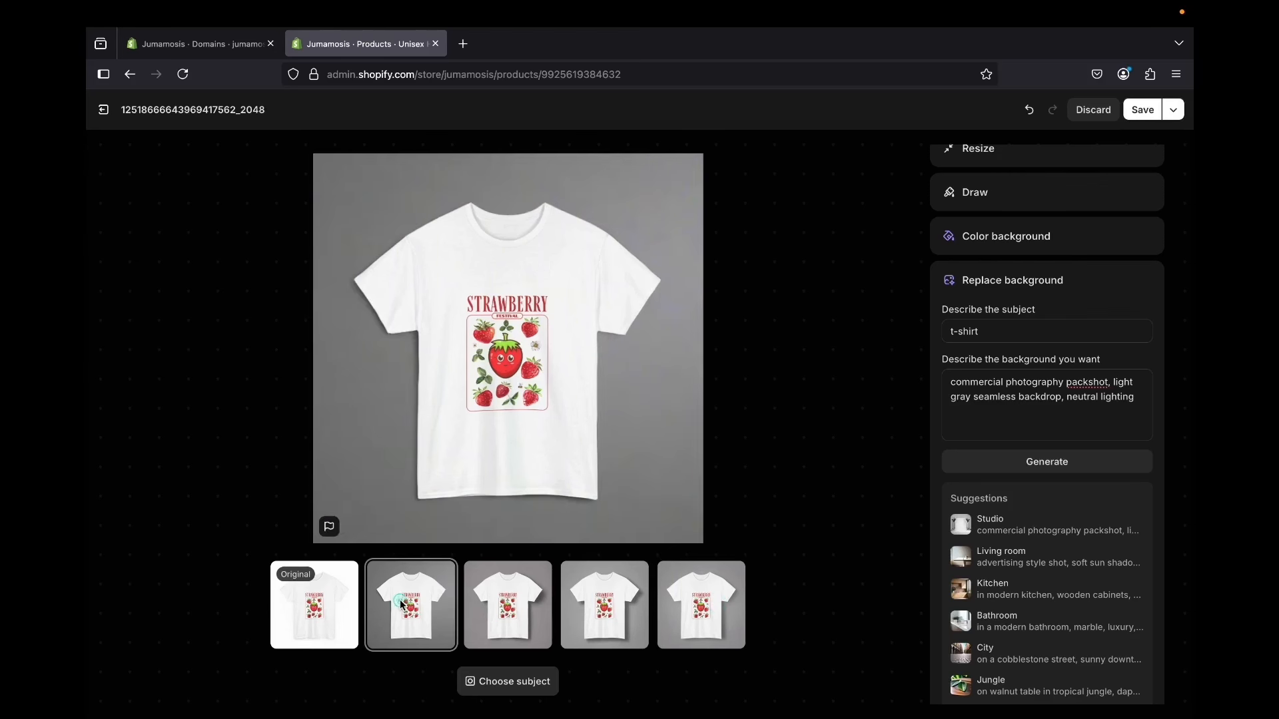
pyautogui.click(498, 680)
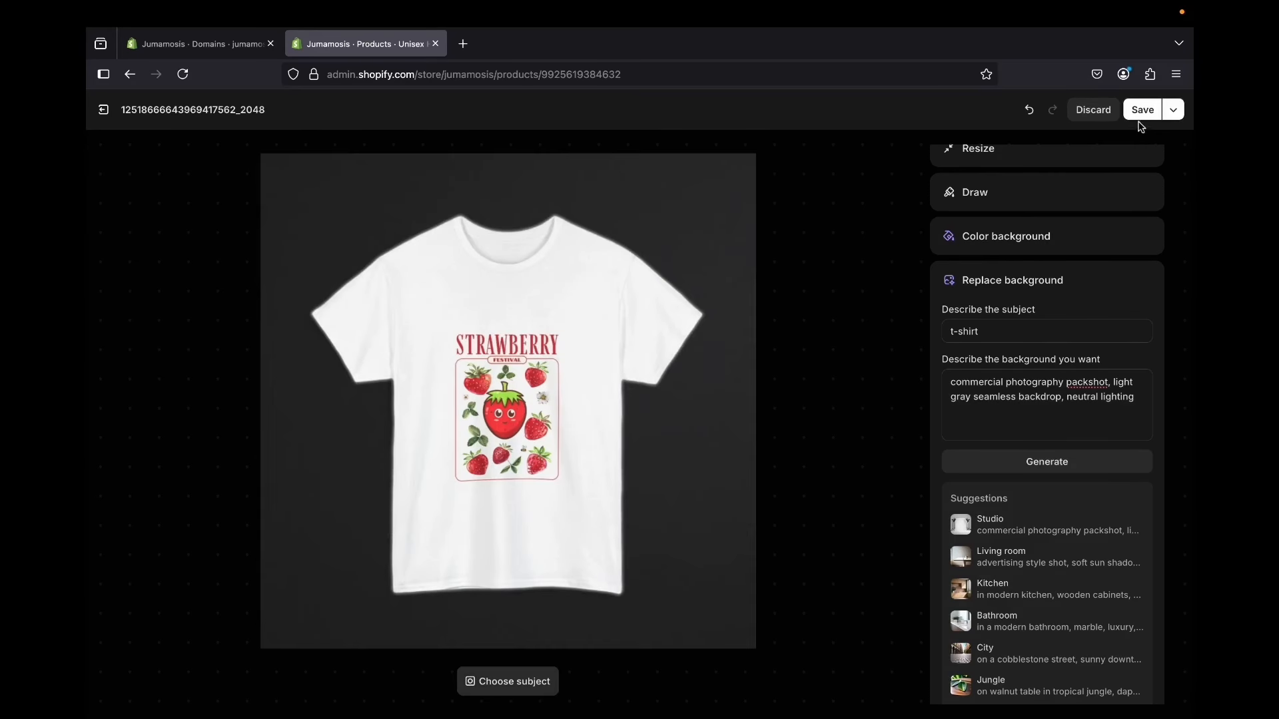
pyautogui.click(1143, 109)
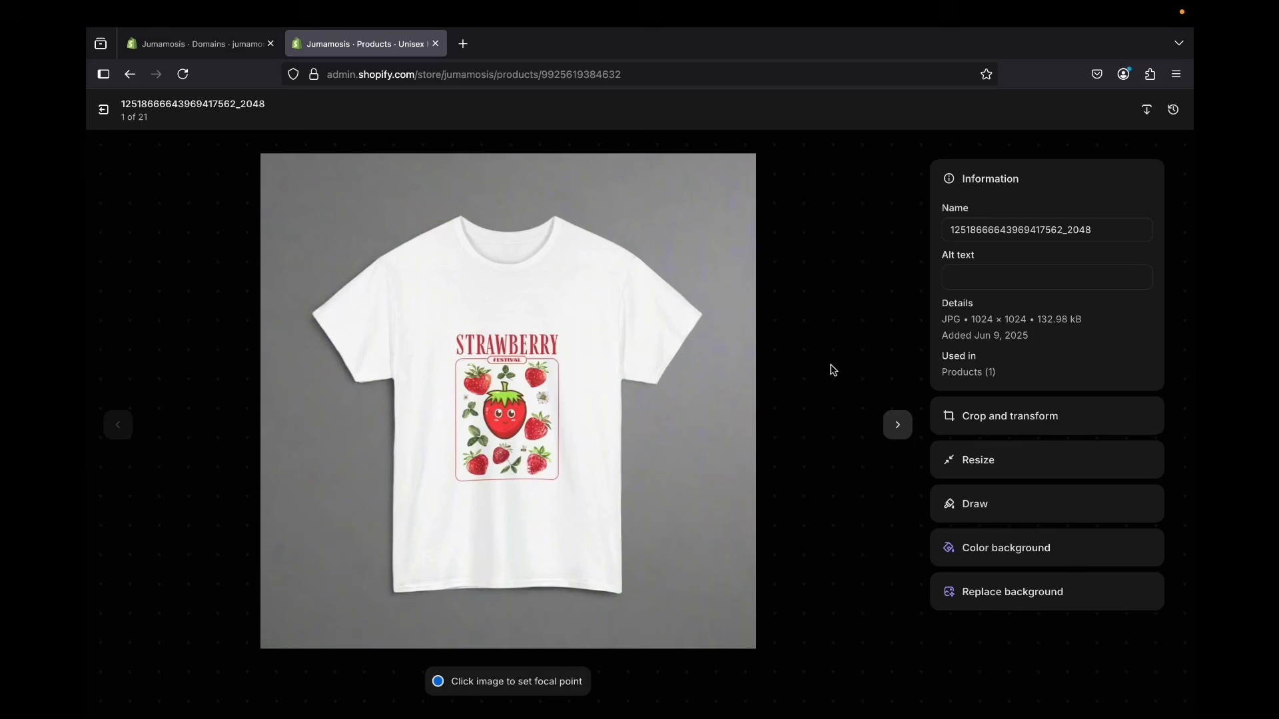
# Look through the next product images, return to the first one and close the image editor
pyautogui.click(898, 426)
pyautogui.click(897, 426)
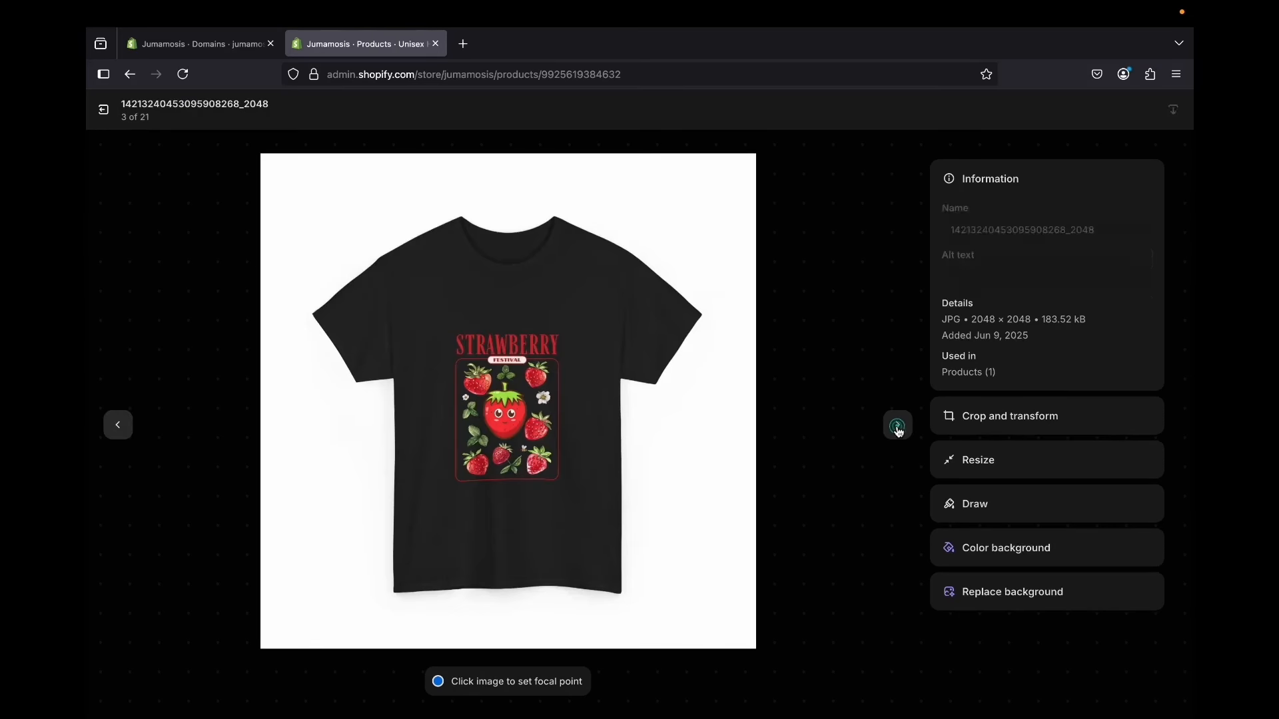
pyautogui.click(118, 426)
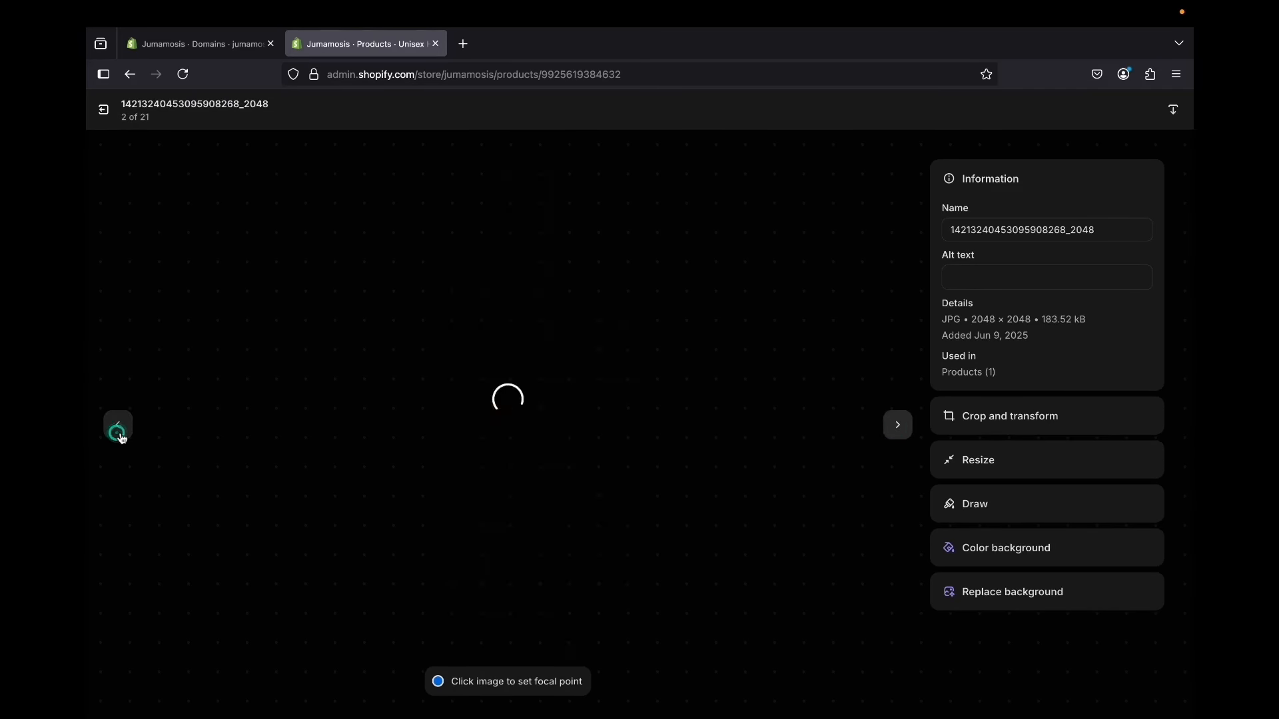
pyautogui.click(123, 428)
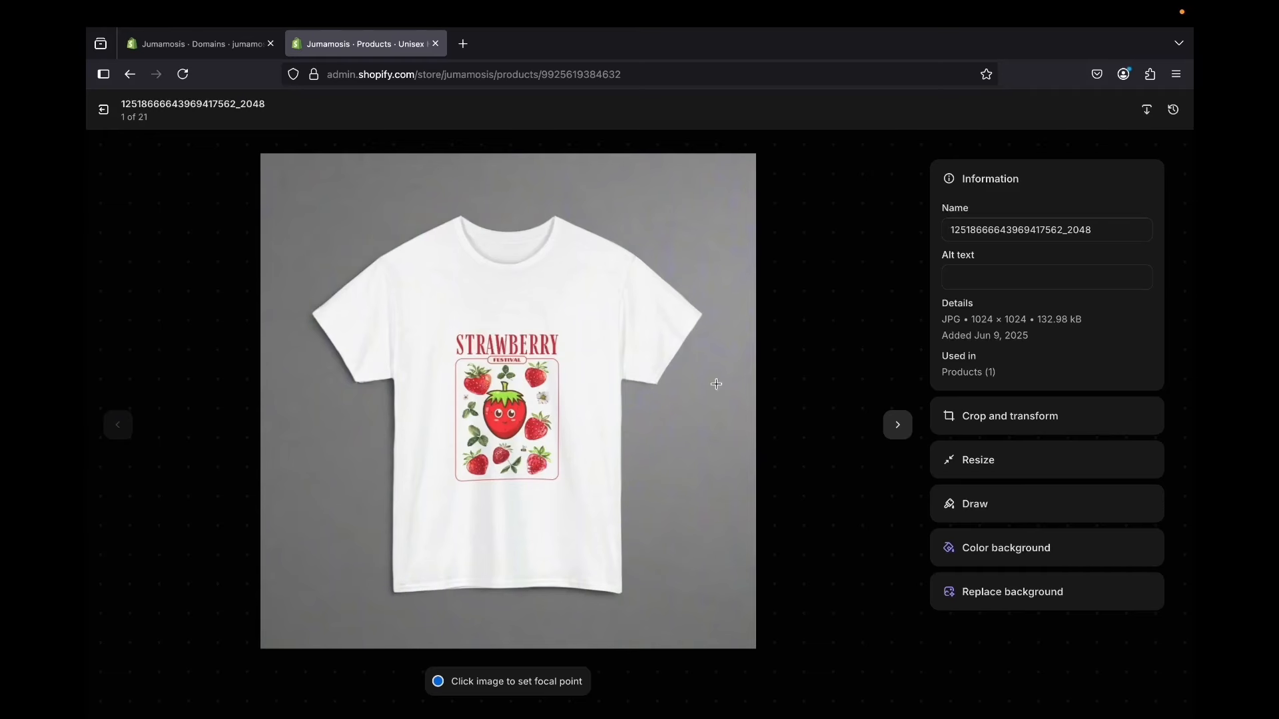
pyautogui.click(103, 110)
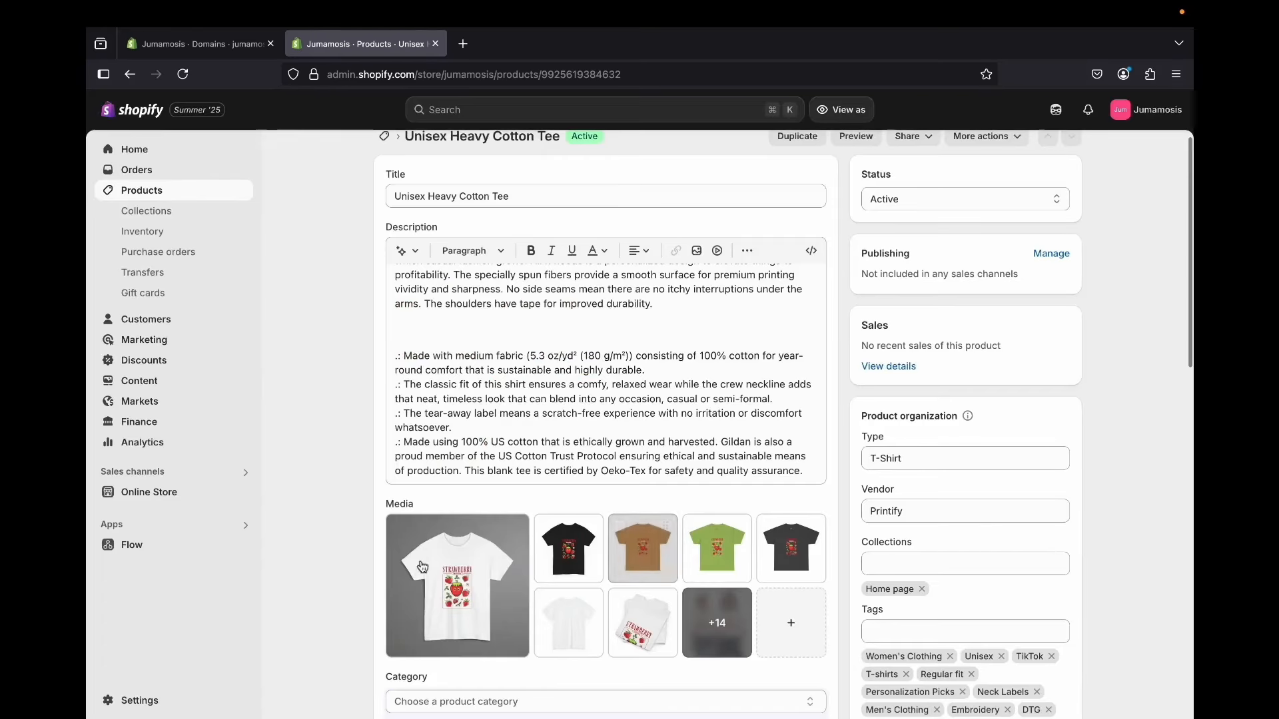
# Review the product's media, title and description text, including the size table, on the product page
pyautogui.scroll(-1, 464, 529)
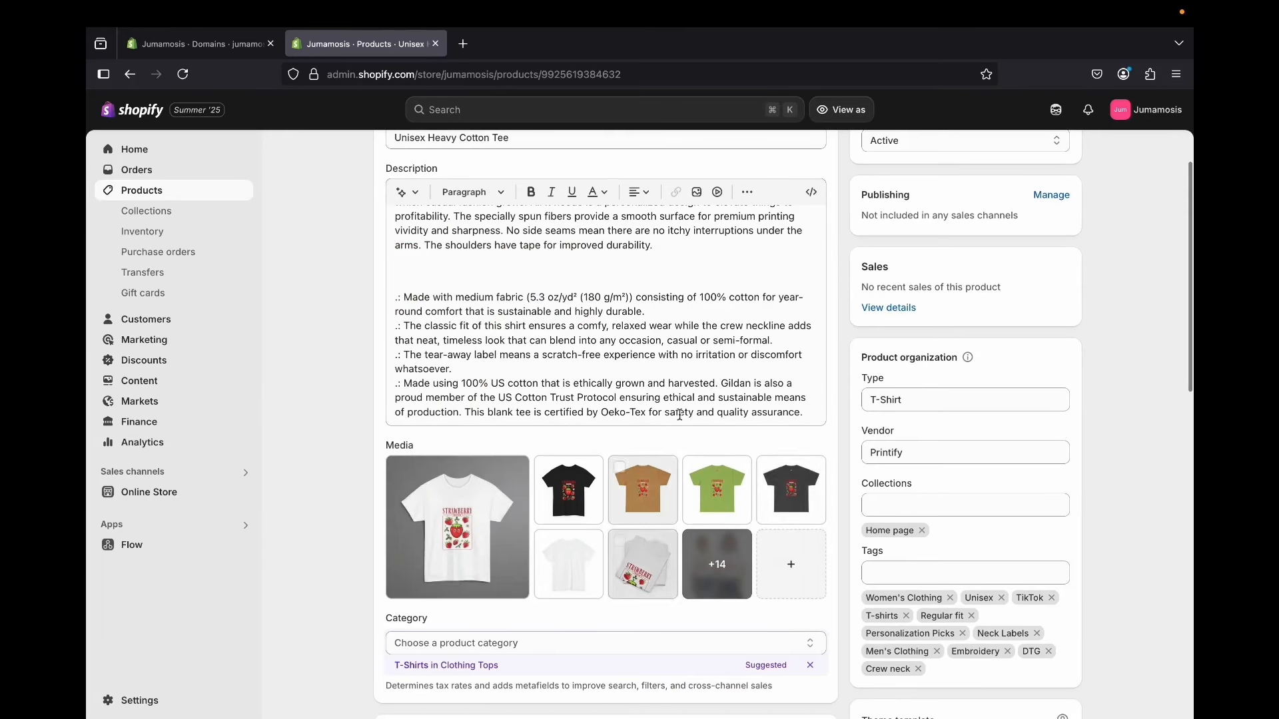
pyautogui.scroll(2, 769, 578)
pyautogui.click(466, 386)
pyautogui.tripleClick(453, 213)
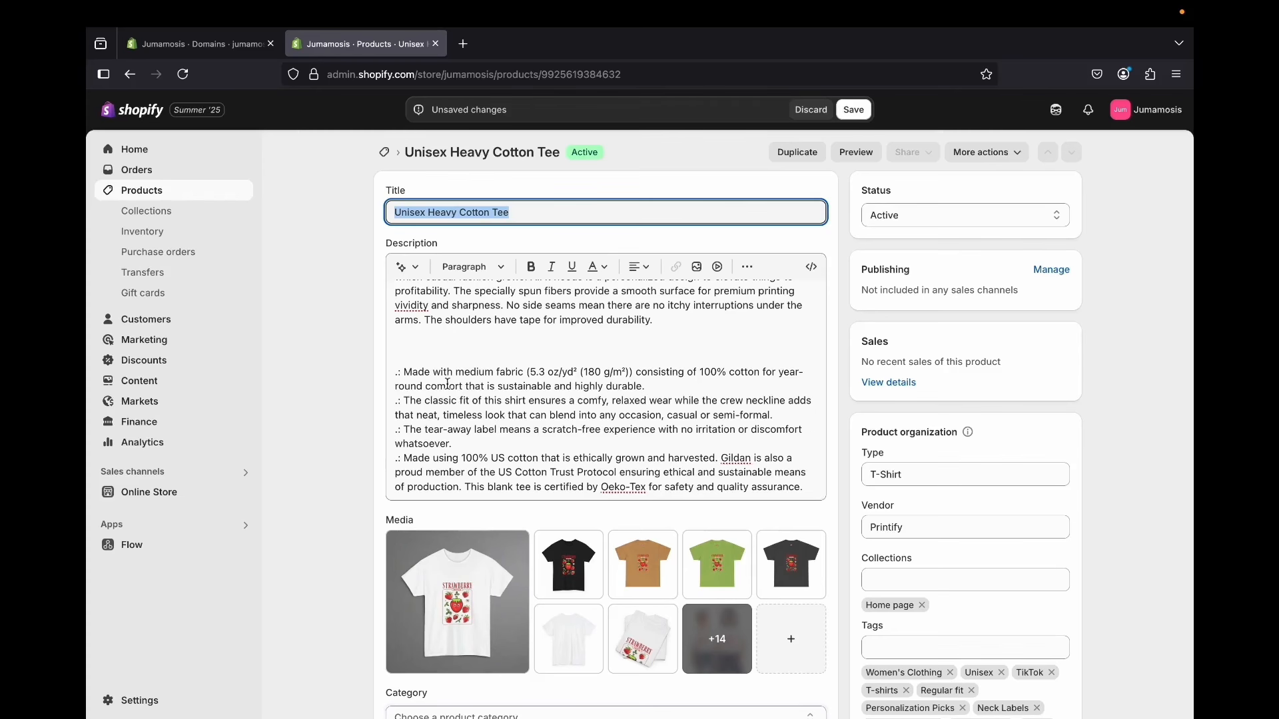
pyautogui.click(635, 354)
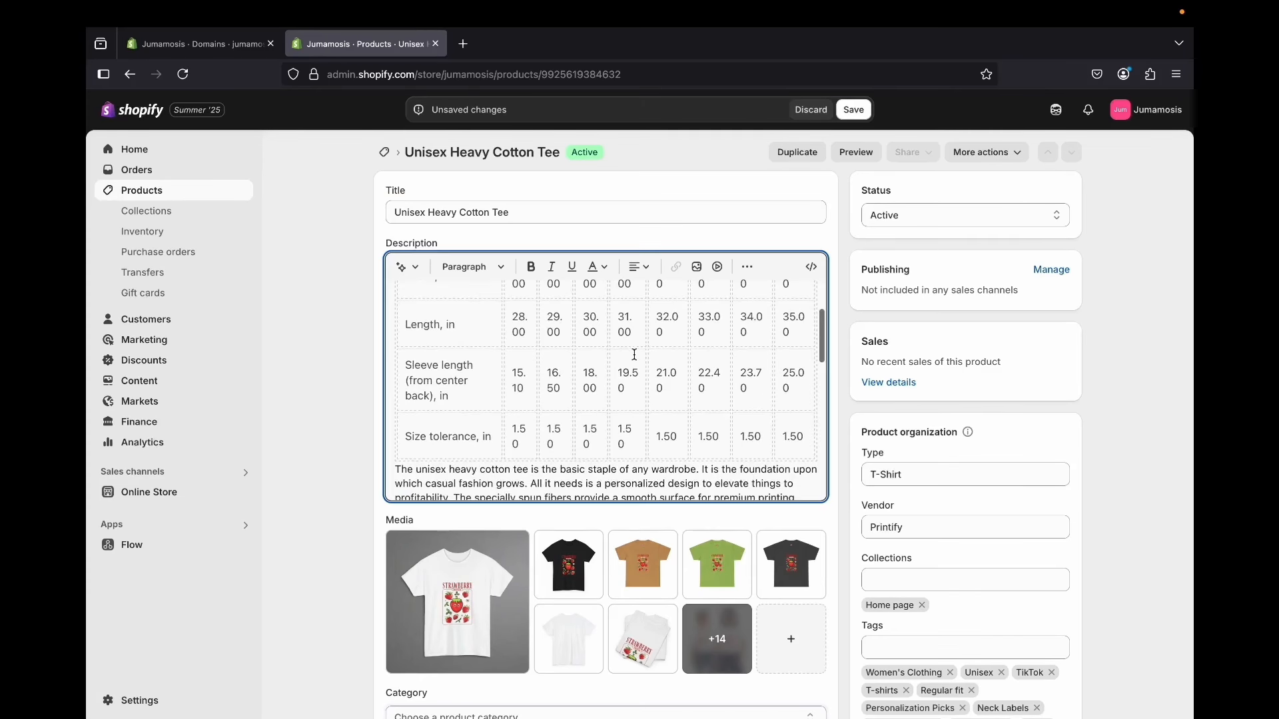
pyautogui.scroll(-2, 635, 355)
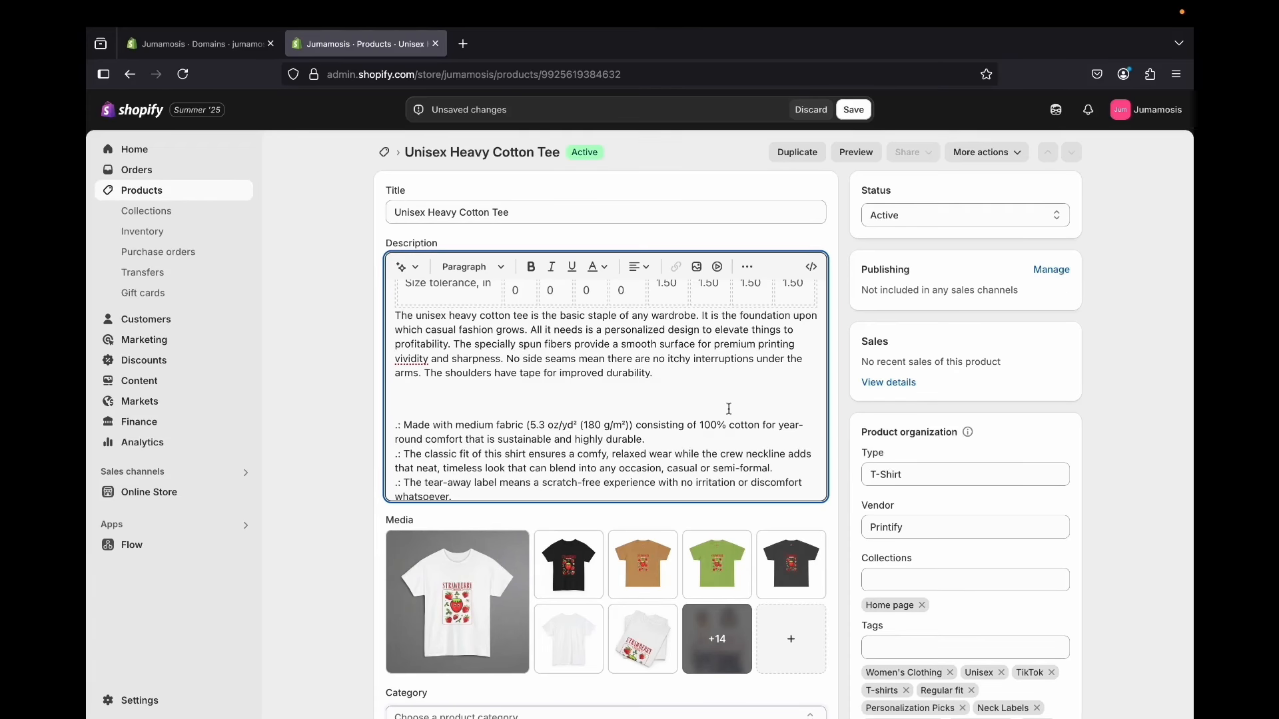
# Delete the size table and the blank space above the first paragraph from the product description
pyautogui.scroll(-2, 728, 408)
pyautogui.scroll(-2, 732, 430)
pyautogui.scroll(3, 732, 429)
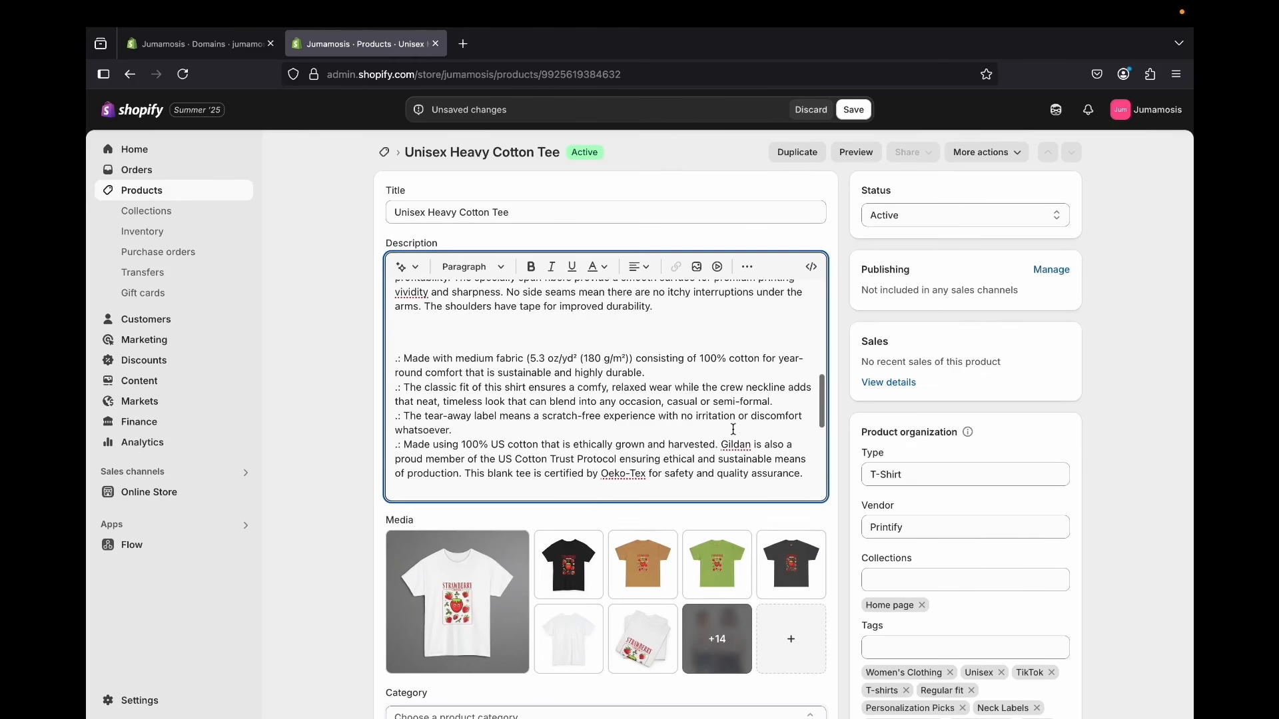
pyautogui.scroll(3, 733, 429)
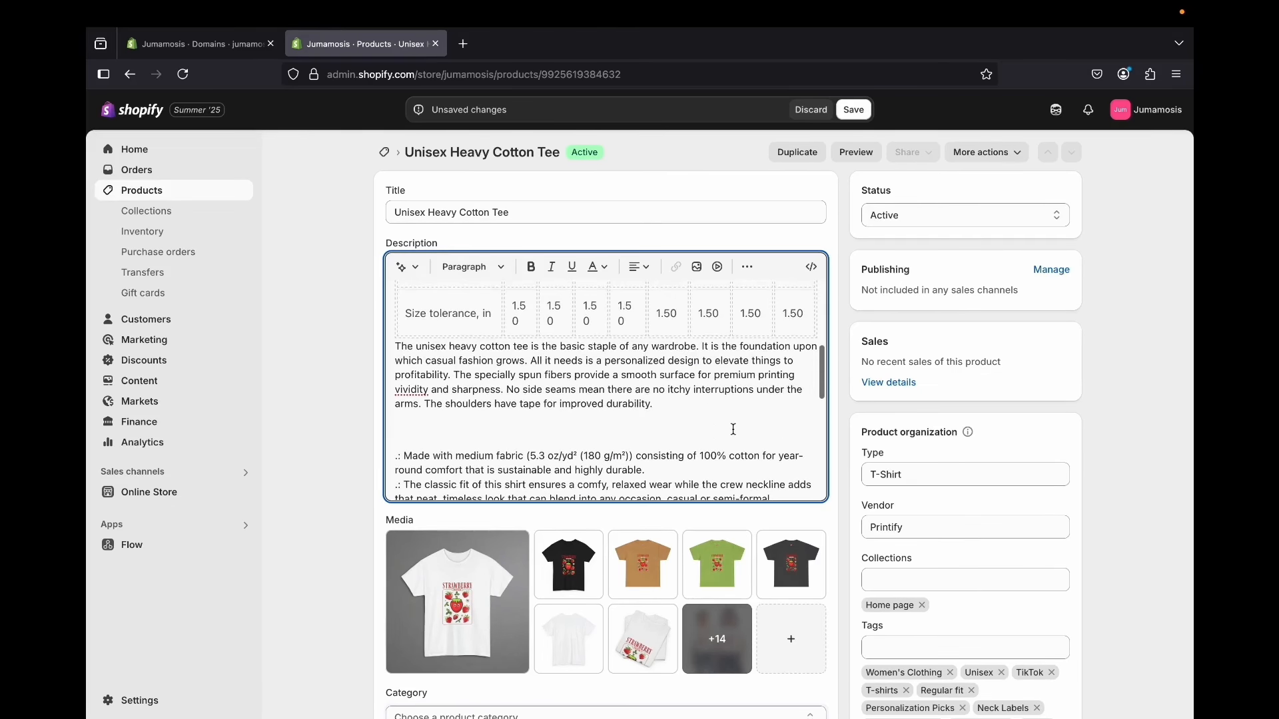
pyautogui.scroll(5, 732, 430)
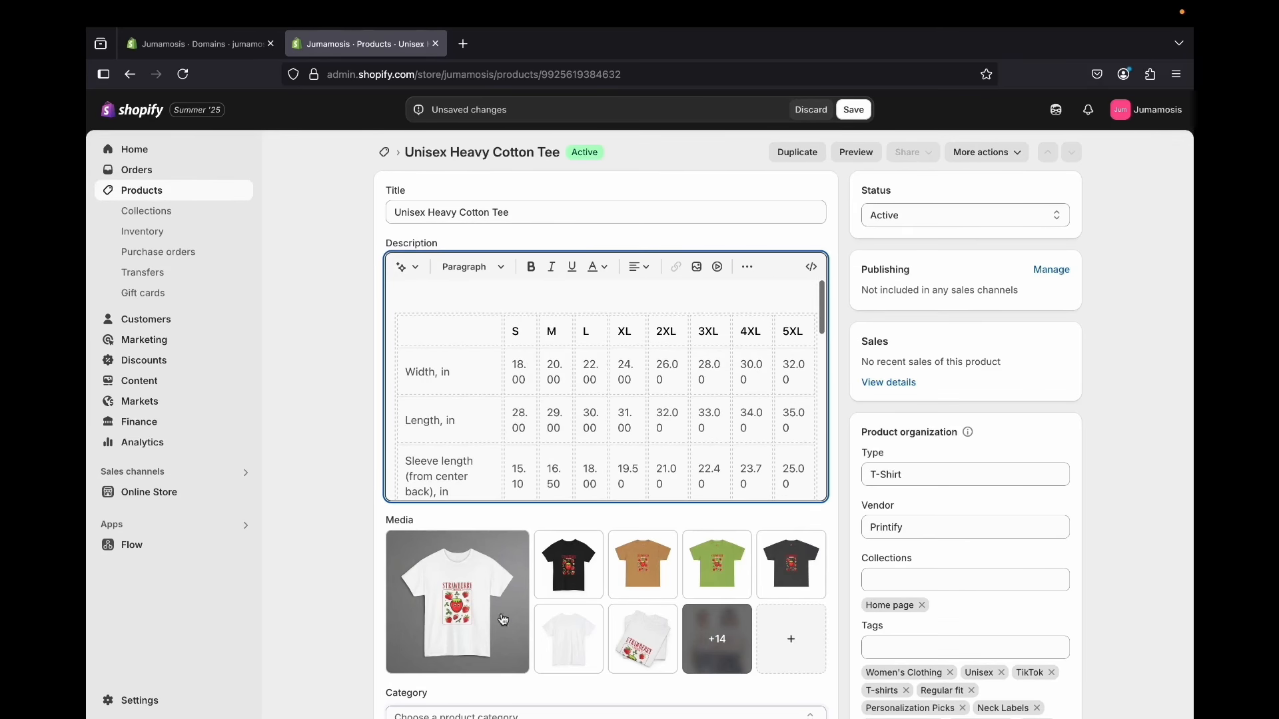
pyautogui.press('Delete')
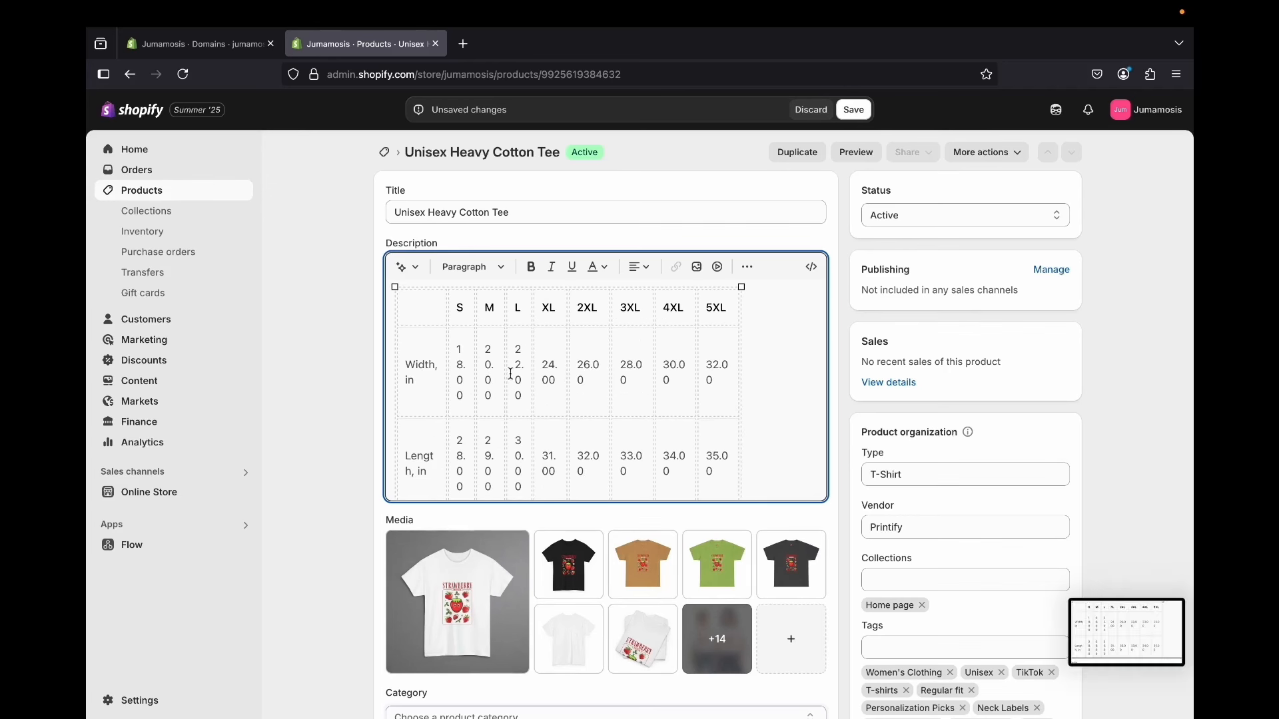
pyautogui.rightClick(393, 287)
pyautogui.click(393, 287)
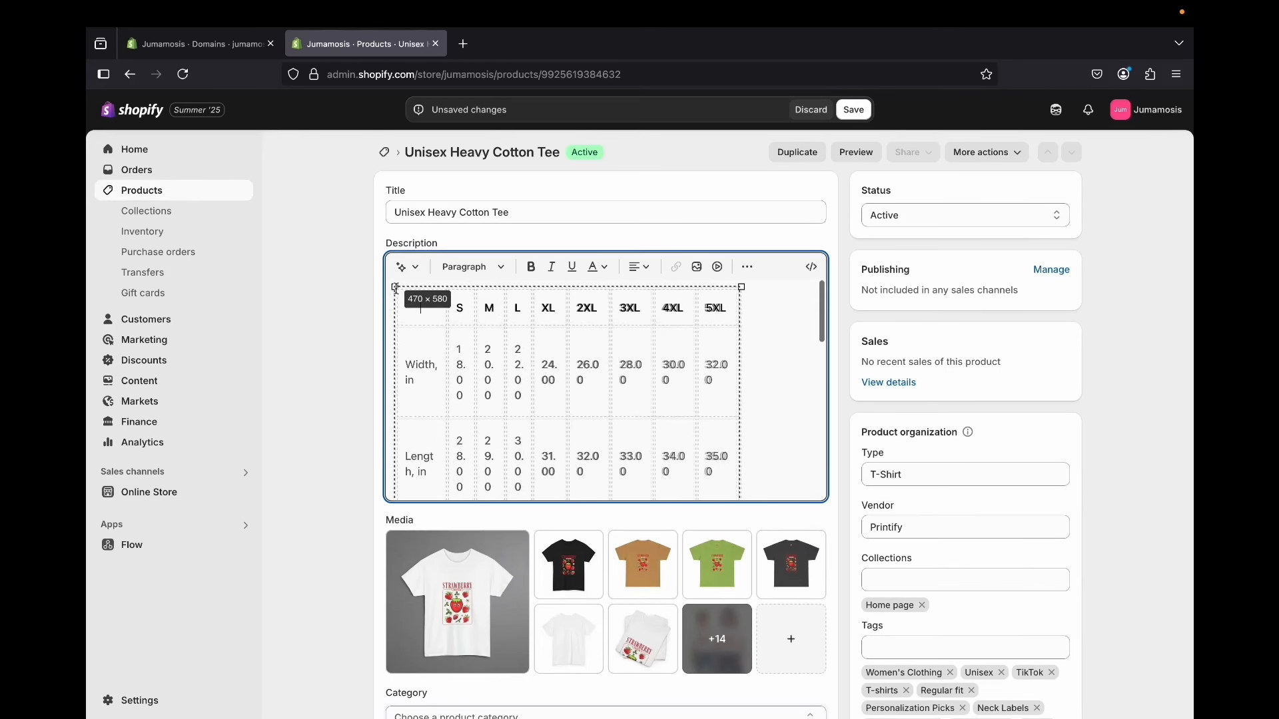
pyautogui.press('super+a')
pyautogui.press('Delete')
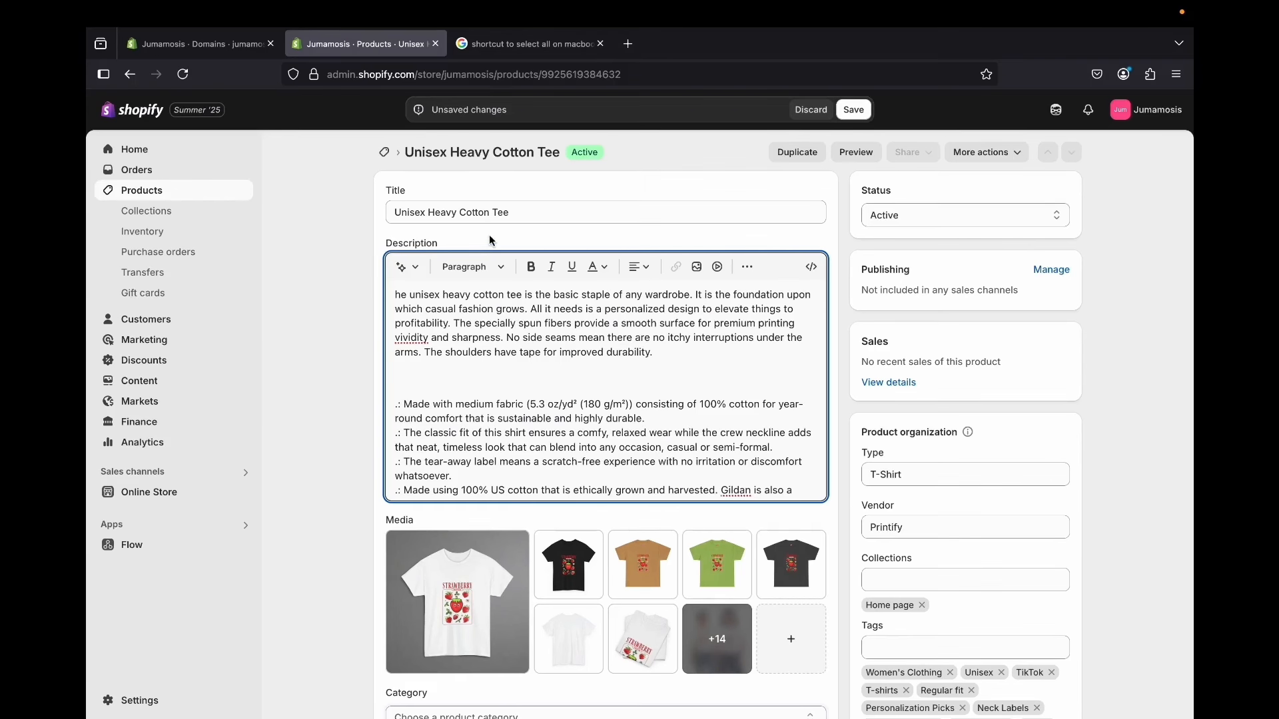
# Change the product title to "Strawberry Cotton Tee"
pyautogui.click(524, 202)
pyautogui.tripleClick(525, 214)
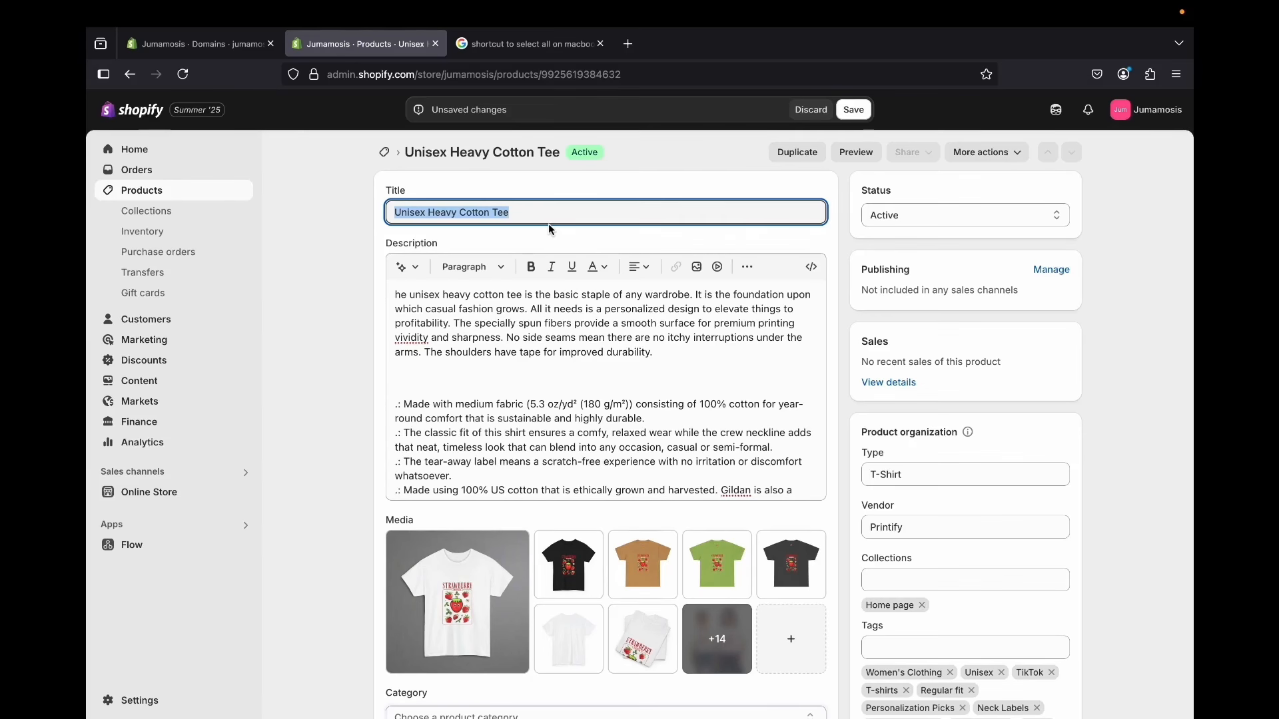
pyautogui.write('Strawberry Heavy Cotton Tee')
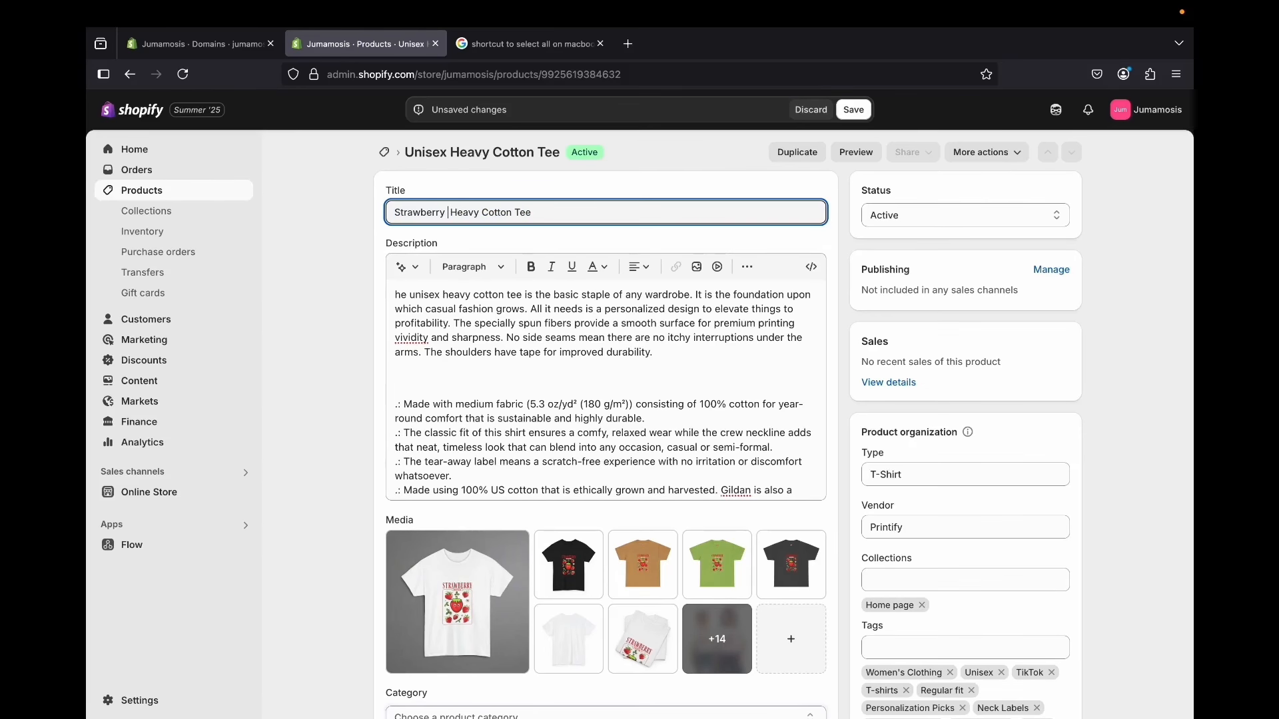
pyautogui.click(482, 210)
pyautogui.press('BackSpace')
pyautogui.press('BackSpace')
pyautogui.press('BackSpace')
pyautogui.press('BackSpace')
pyautogui.press('BackSpace')
pyautogui.press('BackSpace')
# Review the product's category, color and size options, and the price fields for each color variant
pyautogui.scroll(-1, 549, 416)
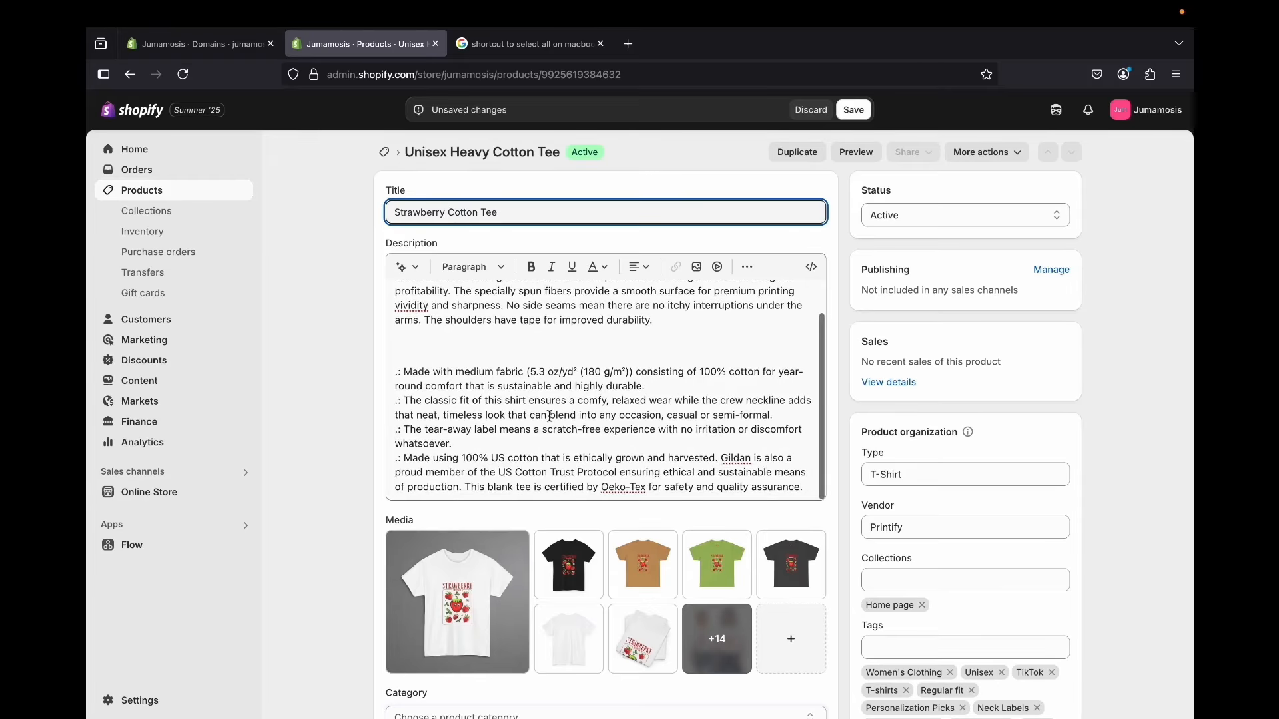
pyautogui.scroll(-4, 549, 416)
pyautogui.scroll(1, 590, 437)
pyautogui.scroll(-2, 590, 437)
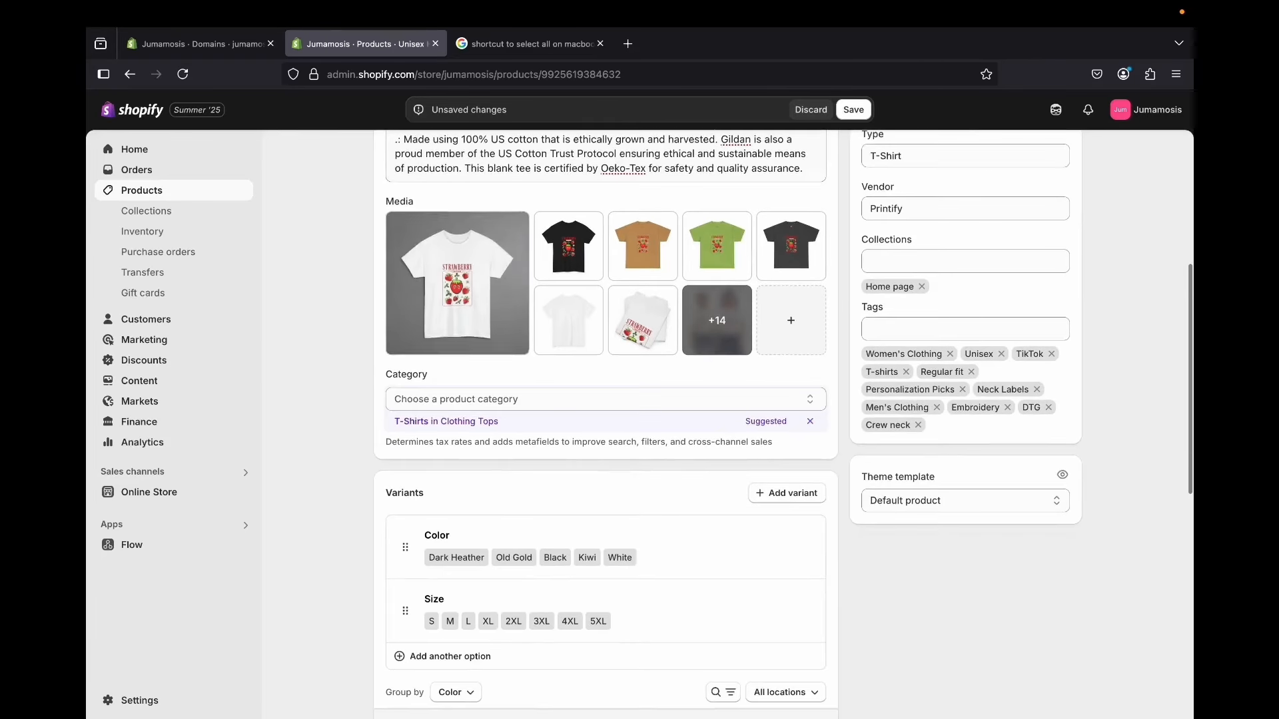
pyautogui.scroll(-3, 528, 342)
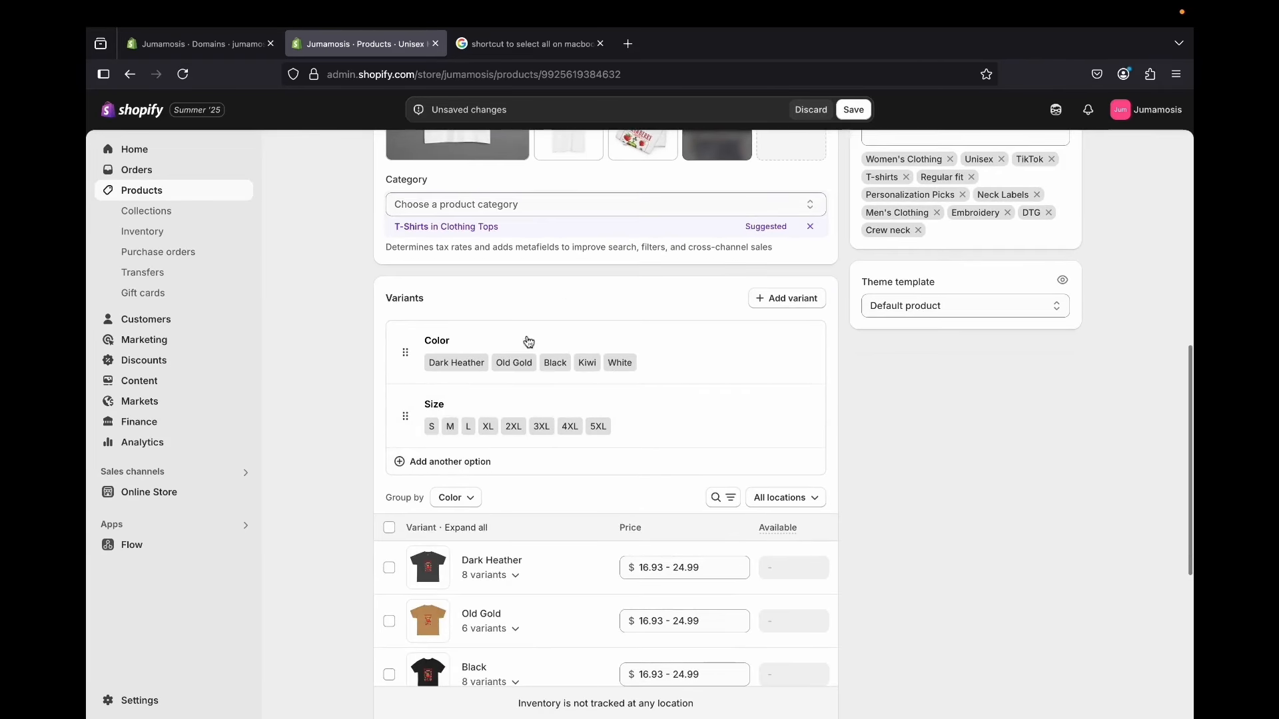
pyautogui.scroll(-1, 541, 426)
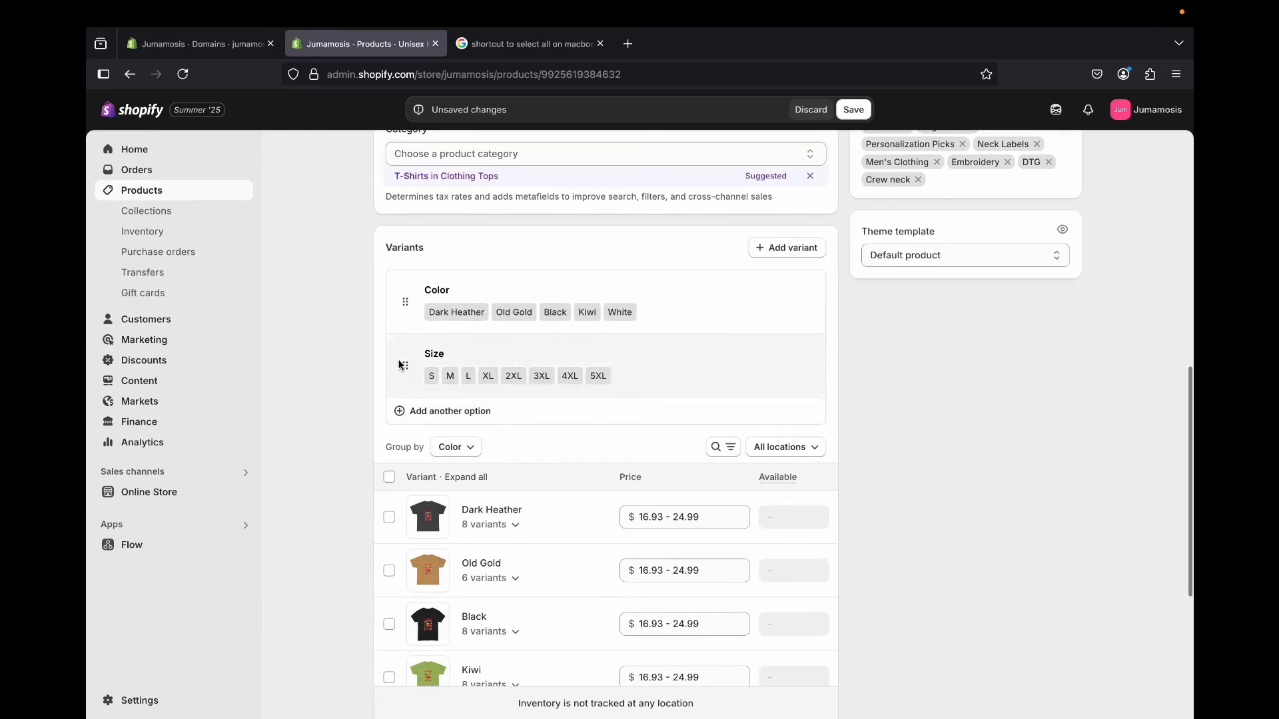
pyautogui.scroll(-3, 522, 405)
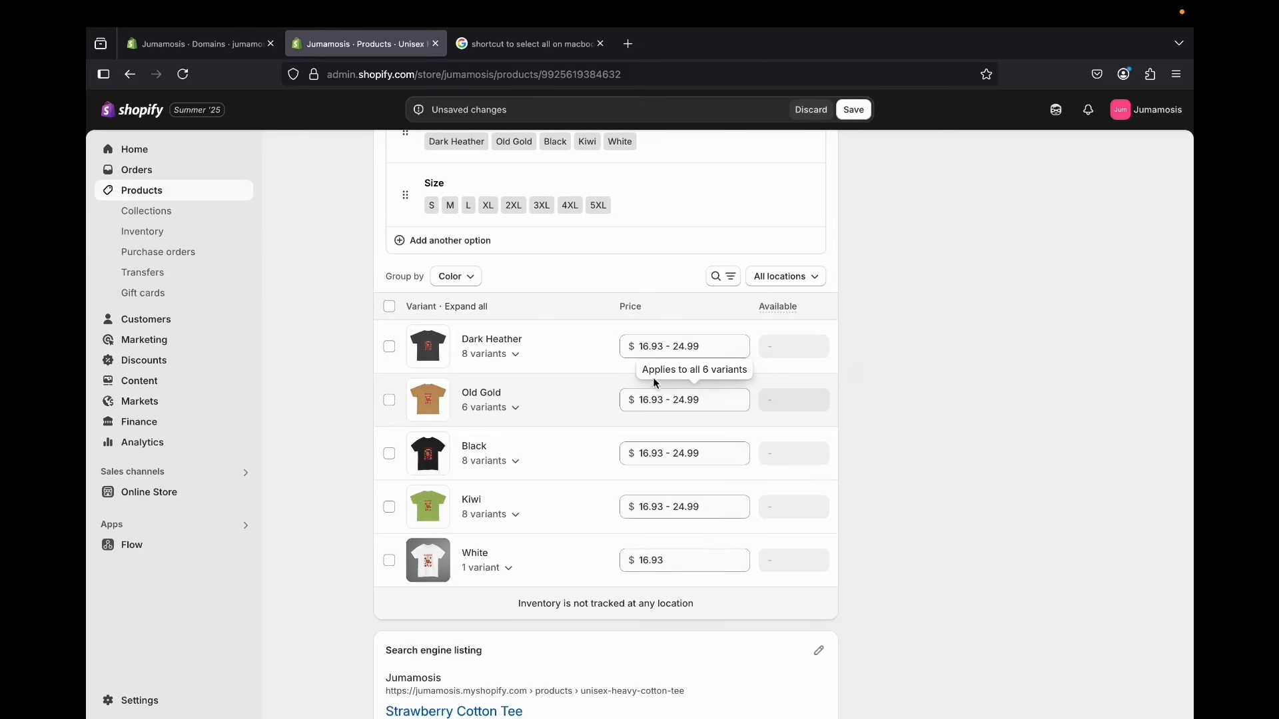
pyautogui.click(713, 453)
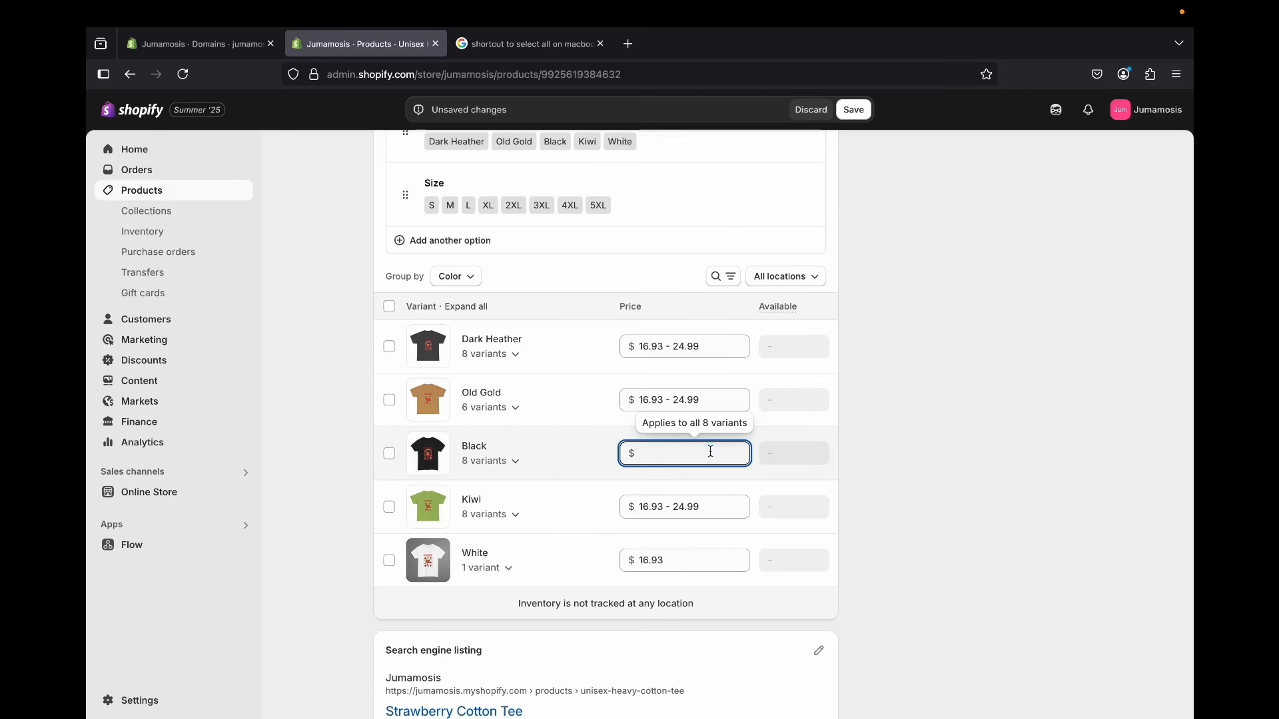
pyautogui.click(691, 398)
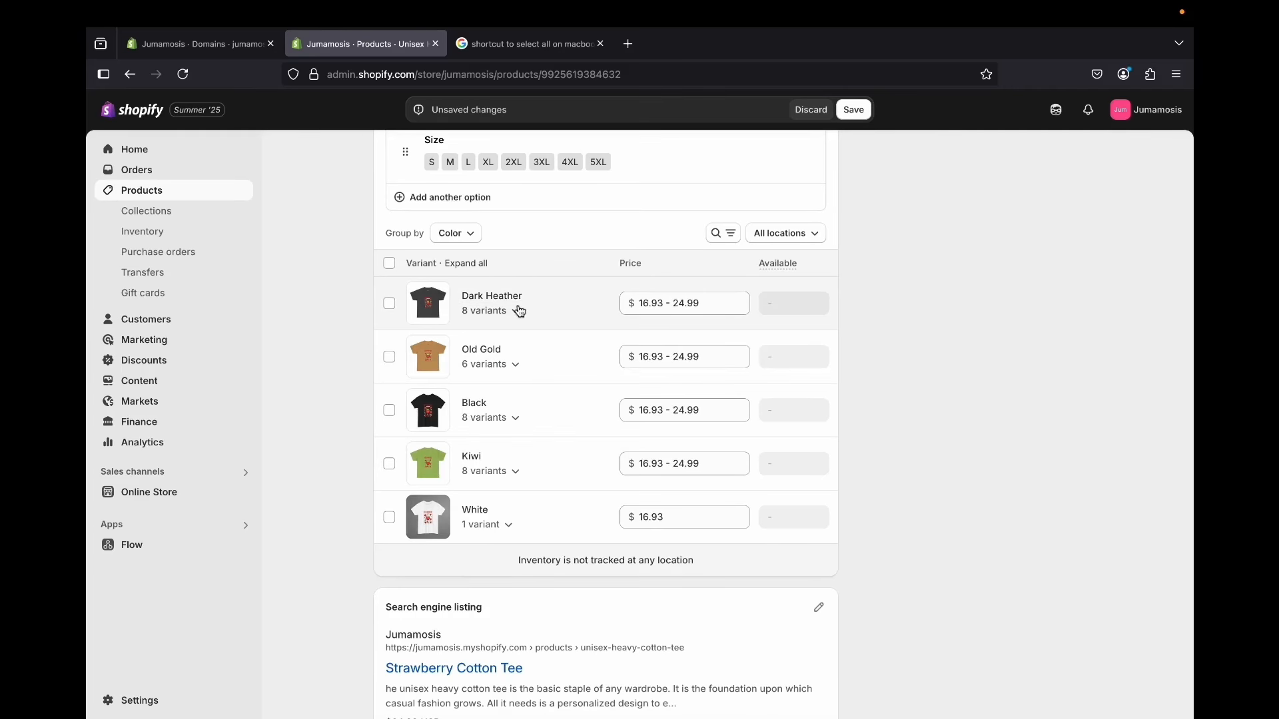
# Inspect the individual size prices of the Dark Heather, Kiwi and Old Gold variants, collapsing each group again
pyautogui.click(516, 310)
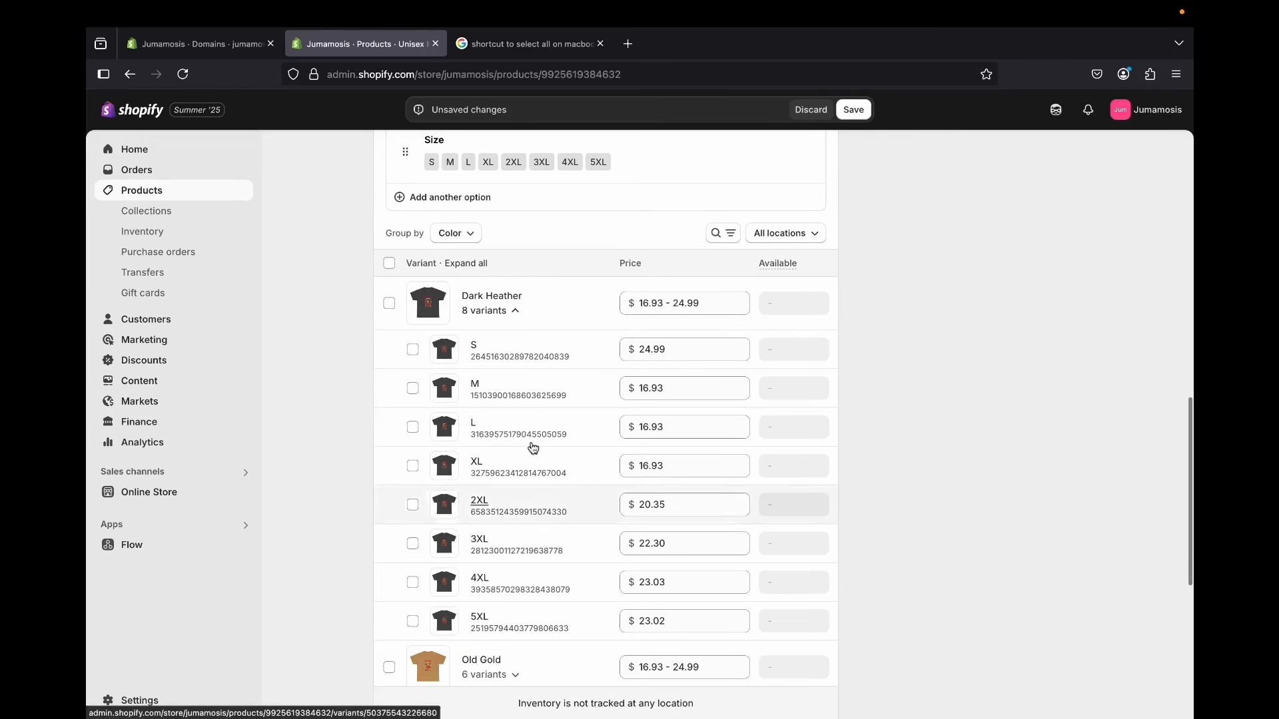
pyautogui.click(517, 312)
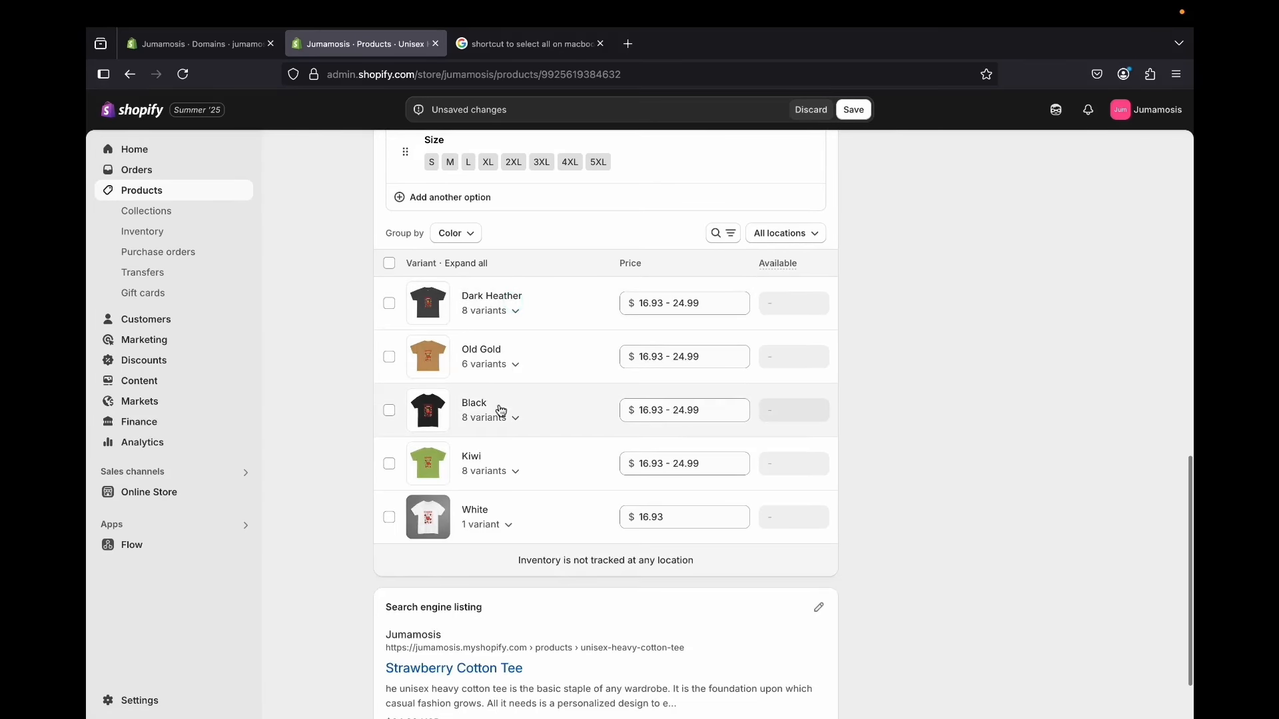
pyautogui.click(508, 472)
pyautogui.scroll(-2, 503, 566)
pyautogui.scroll(-4, 502, 603)
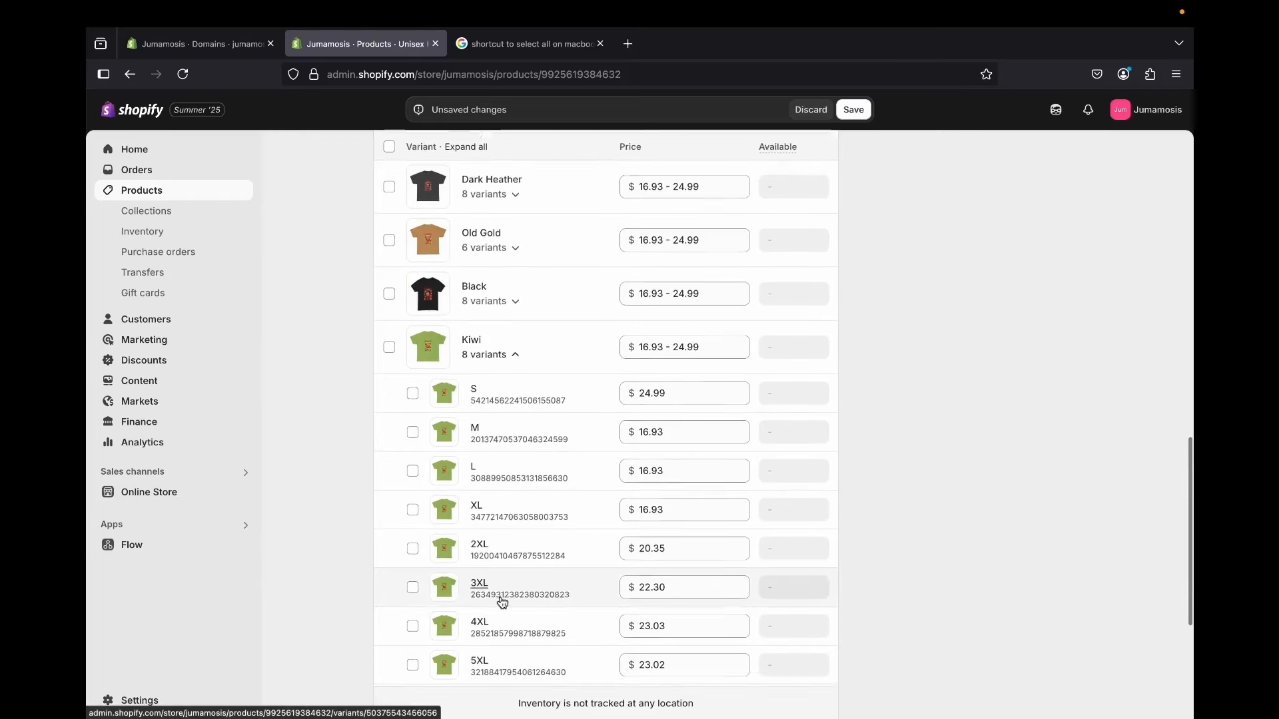
pyautogui.scroll(2, 503, 586)
pyautogui.click(509, 344)
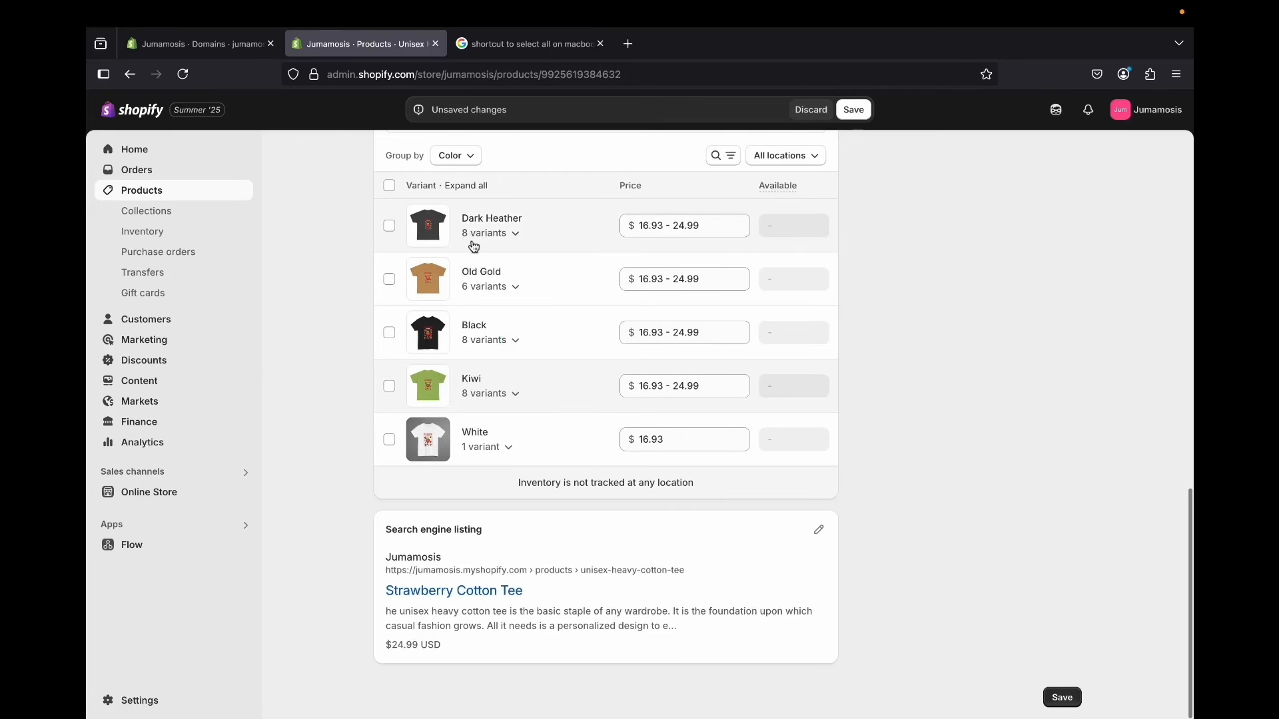
pyautogui.click(511, 288)
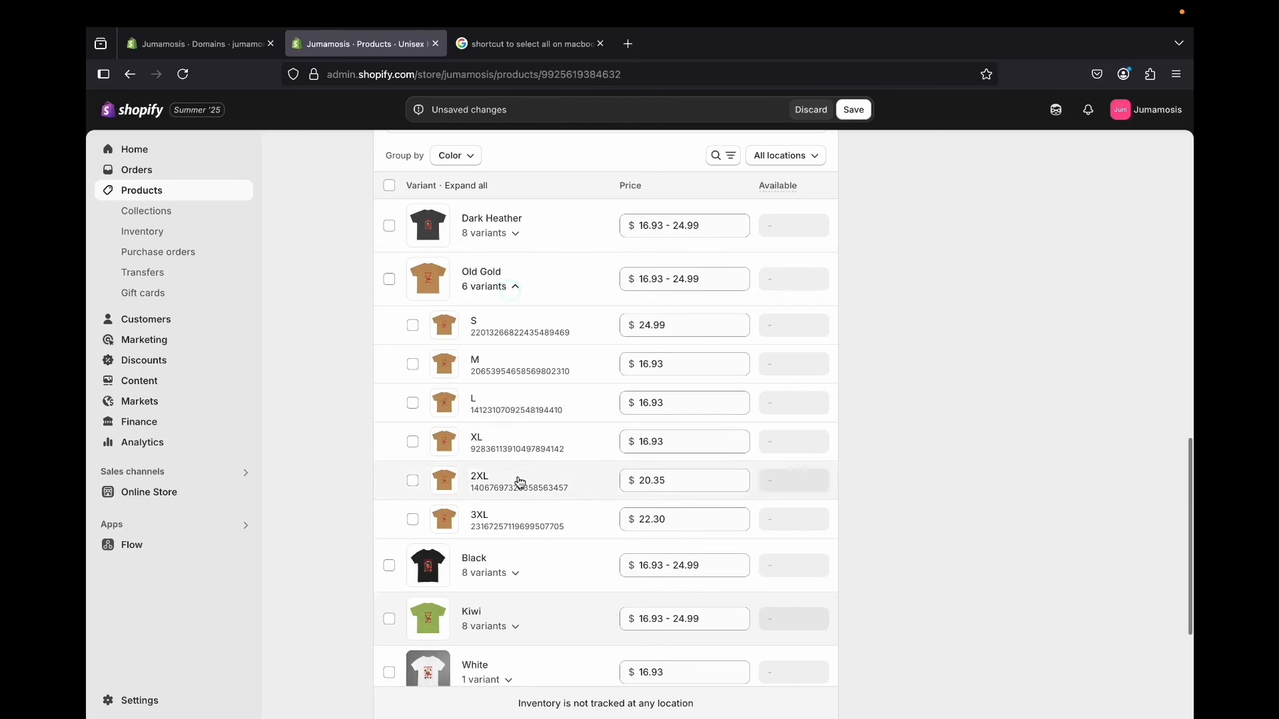
pyautogui.click(517, 288)
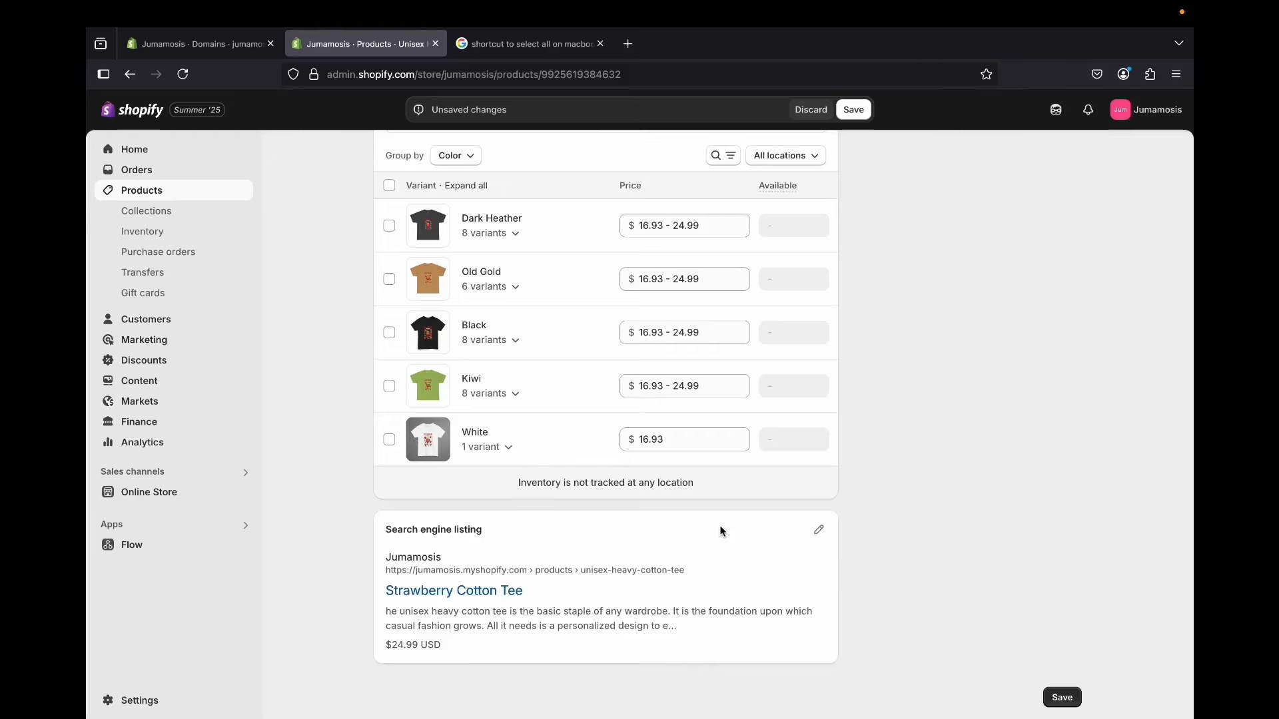
# Check the edited product details once more and save the product
pyautogui.scroll(6, 720, 531)
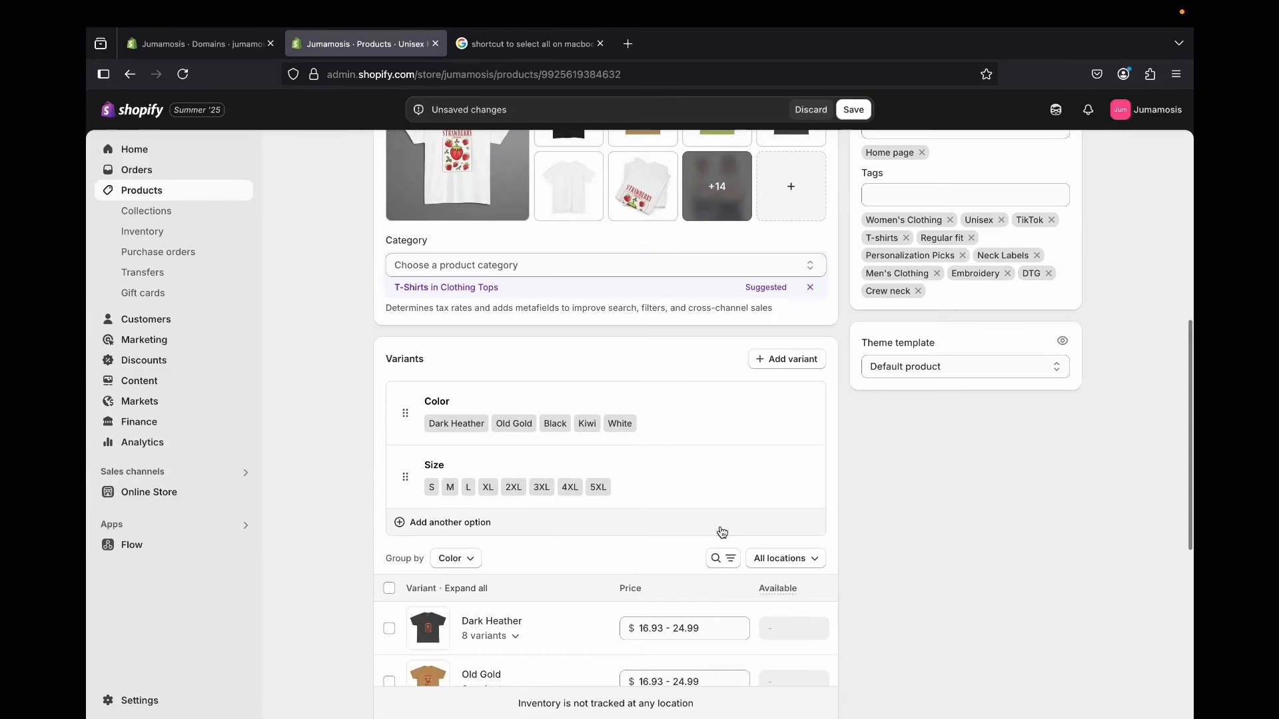
pyautogui.scroll(1, 721, 531)
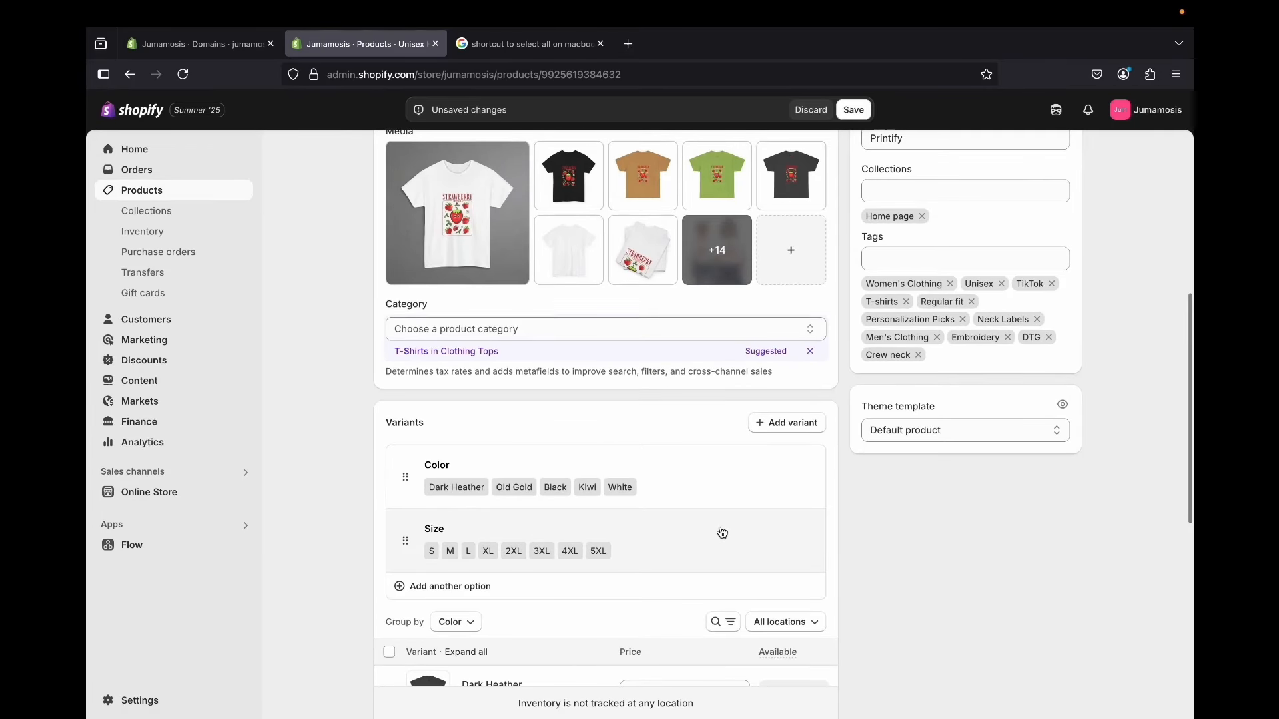
pyautogui.scroll(6, 721, 531)
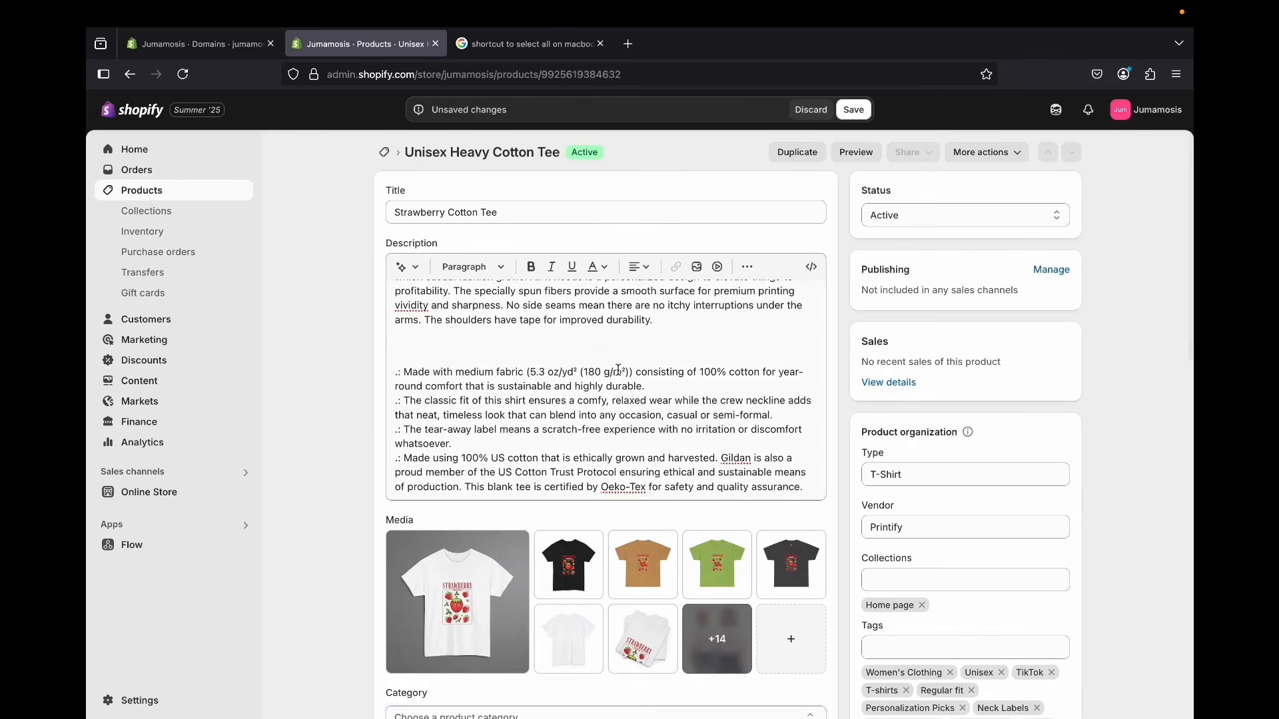
pyautogui.click(853, 111)
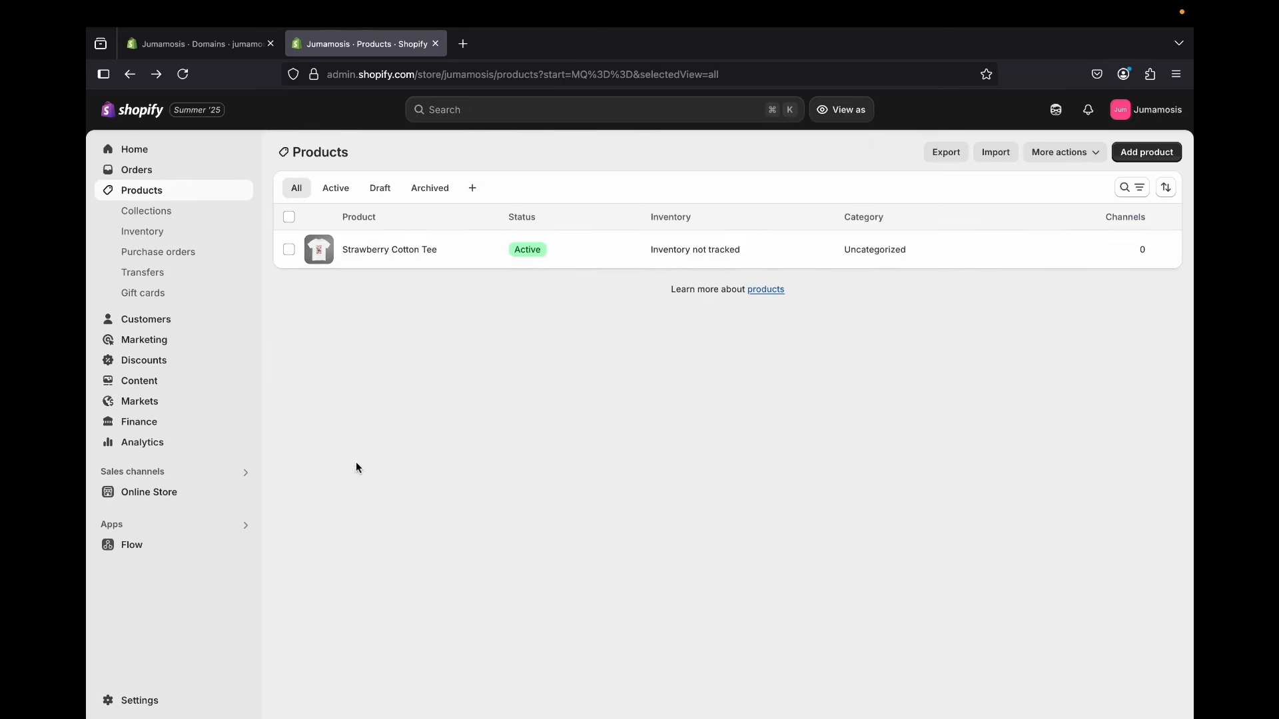
# Open the Printify app from the store admin and start designing the Unisex College Hoodie with Printify Choice
pyautogui.click(357, 468)
pyautogui.click(220, 527)
pyautogui.click(448, 166)
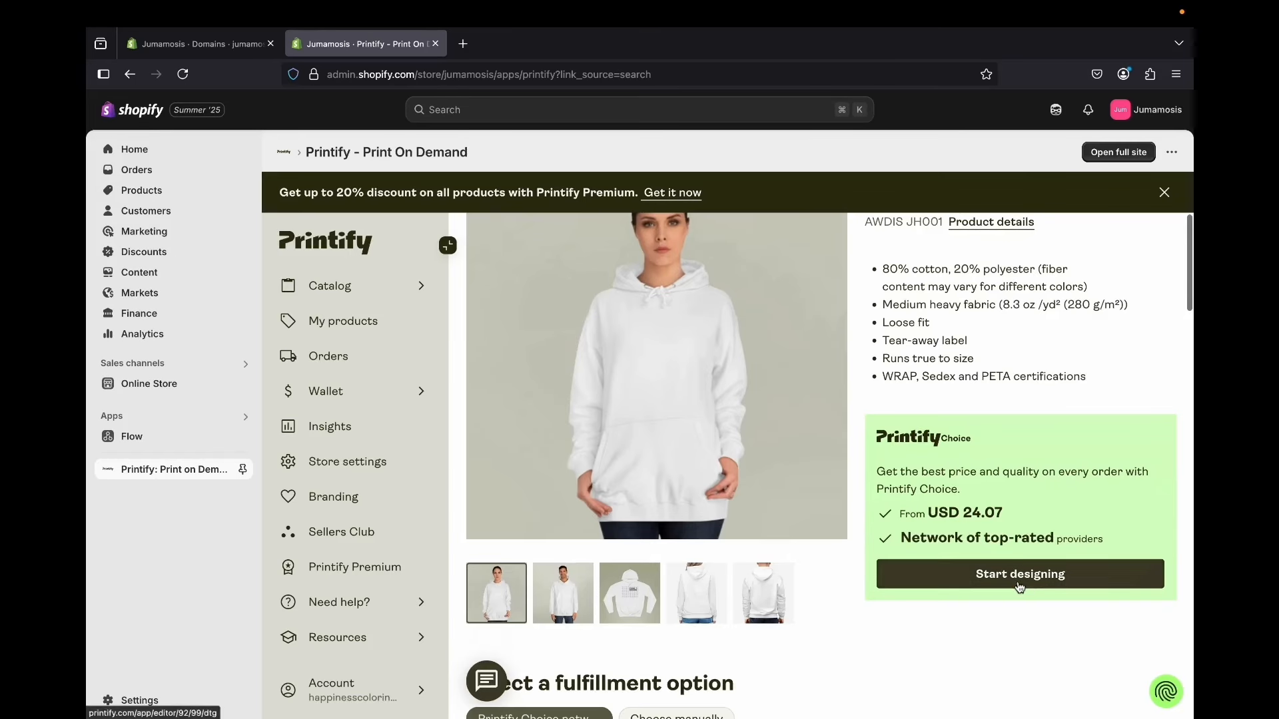
pyautogui.click(1014, 579)
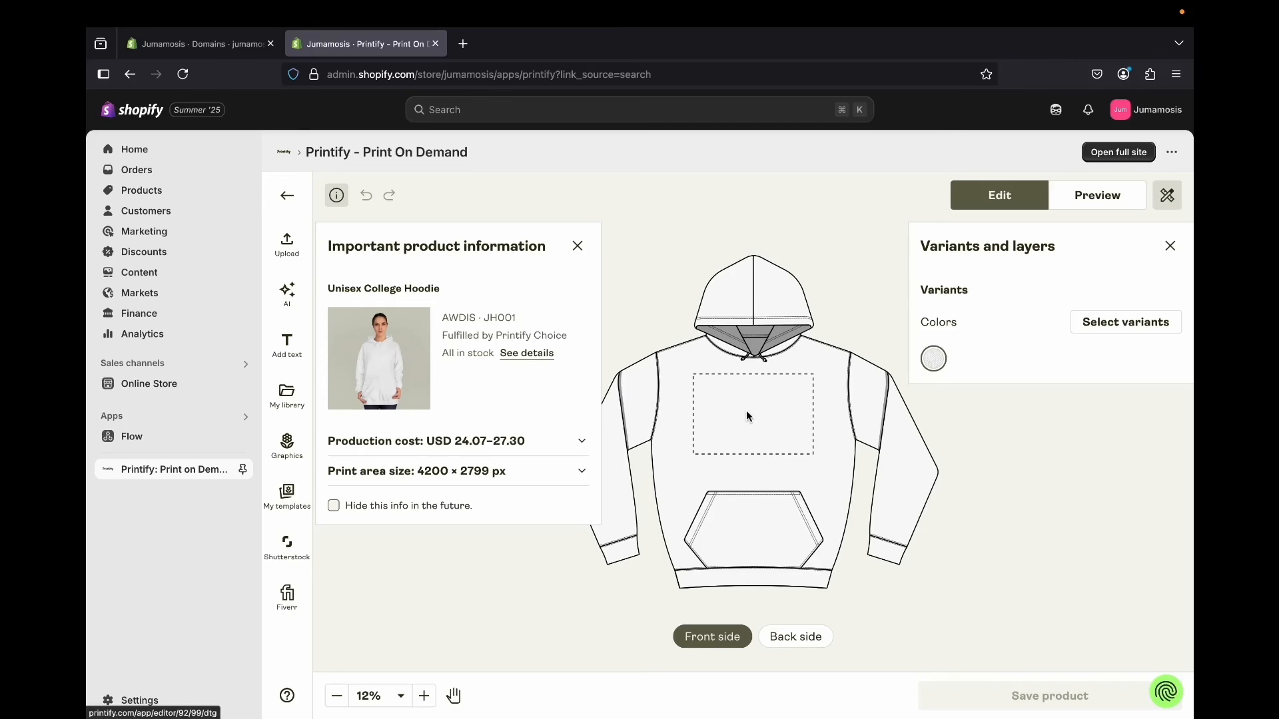
# Place the White.png strawberry design on the front side of the hoodie
pyautogui.click(743, 414)
pyautogui.click(805, 633)
pyautogui.click(712, 636)
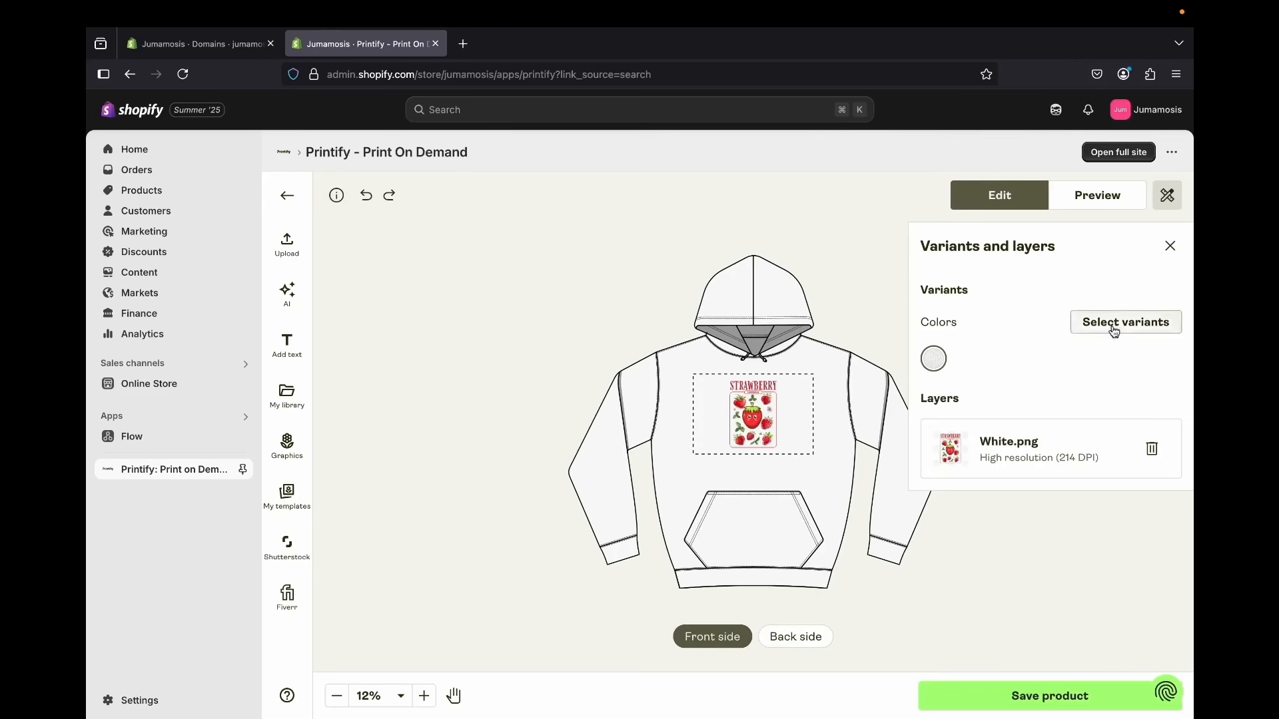
# Open the hoodie's variant selection and look through the available colors
pyautogui.click(1112, 325)
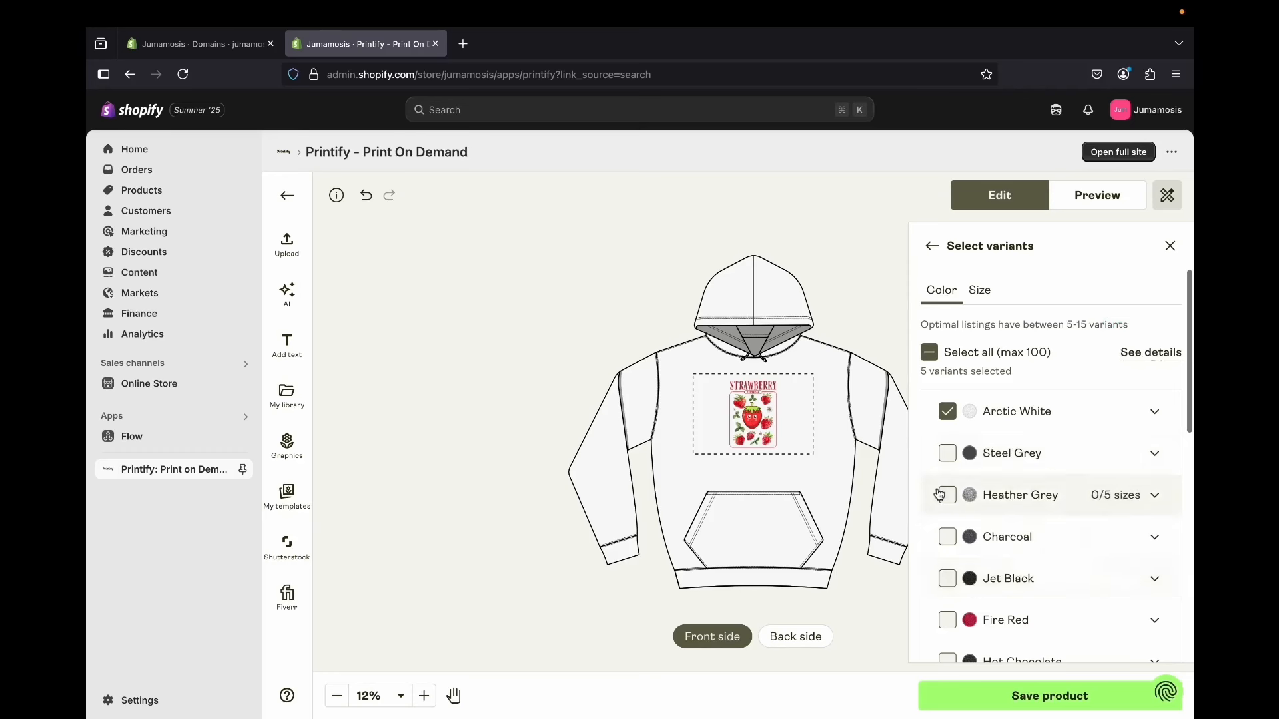
pyautogui.scroll(-2, 941, 495)
pyautogui.scroll(-2, 937, 491)
pyautogui.scroll(4, 937, 491)
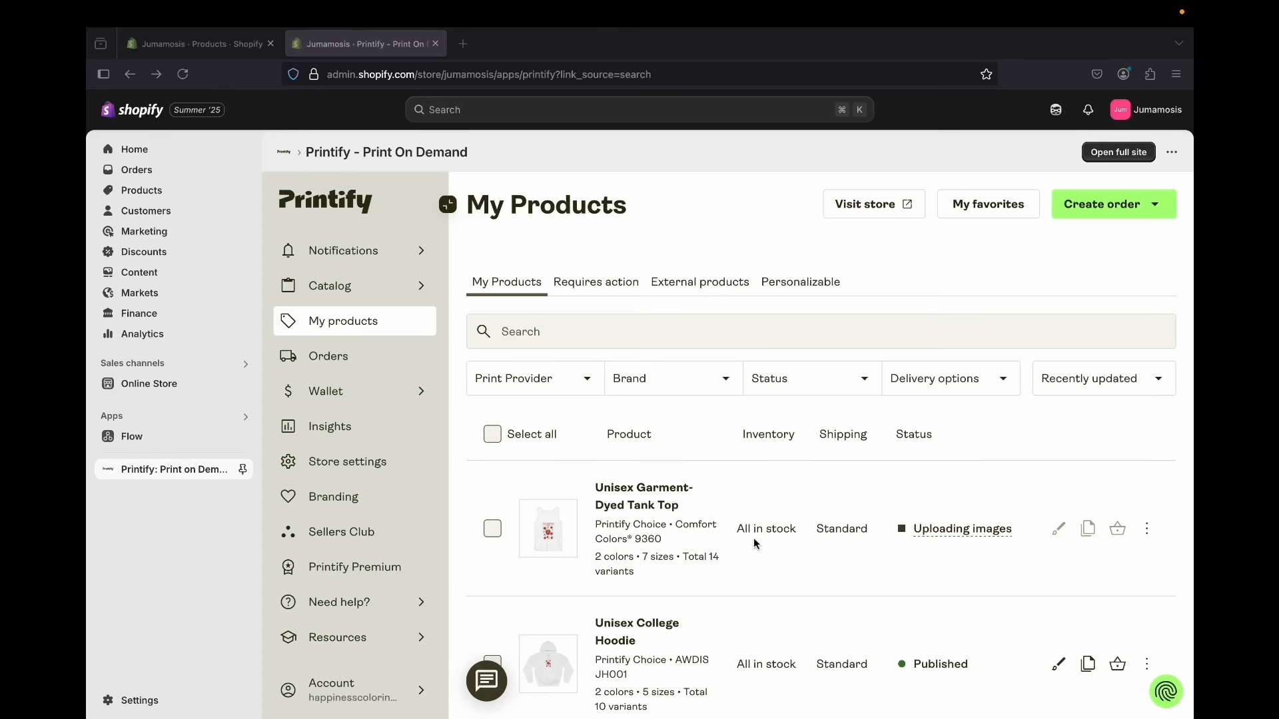
# Browse the Hats category under Accessories in the Printify catalog and open the Flat Bill Snapback product
pyautogui.click(340, 286)
pyautogui.click(407, 286)
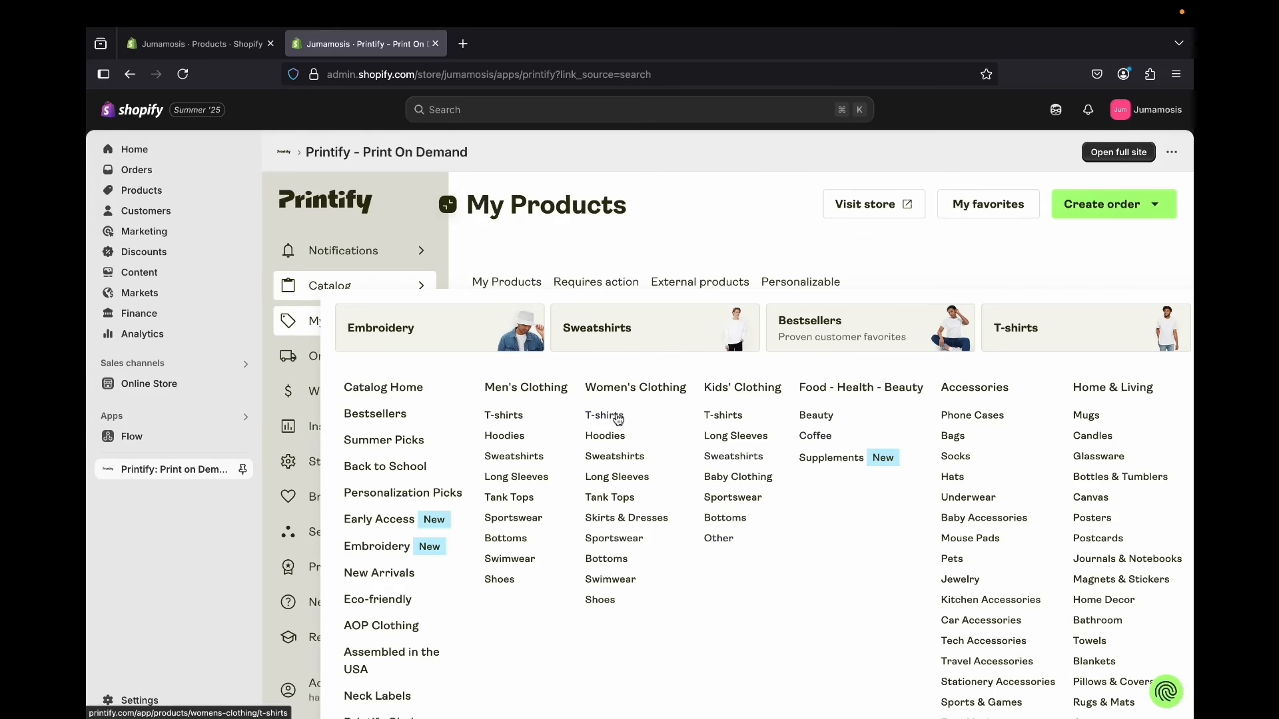
pyautogui.scroll(-1, 950, 433)
pyautogui.click(949, 434)
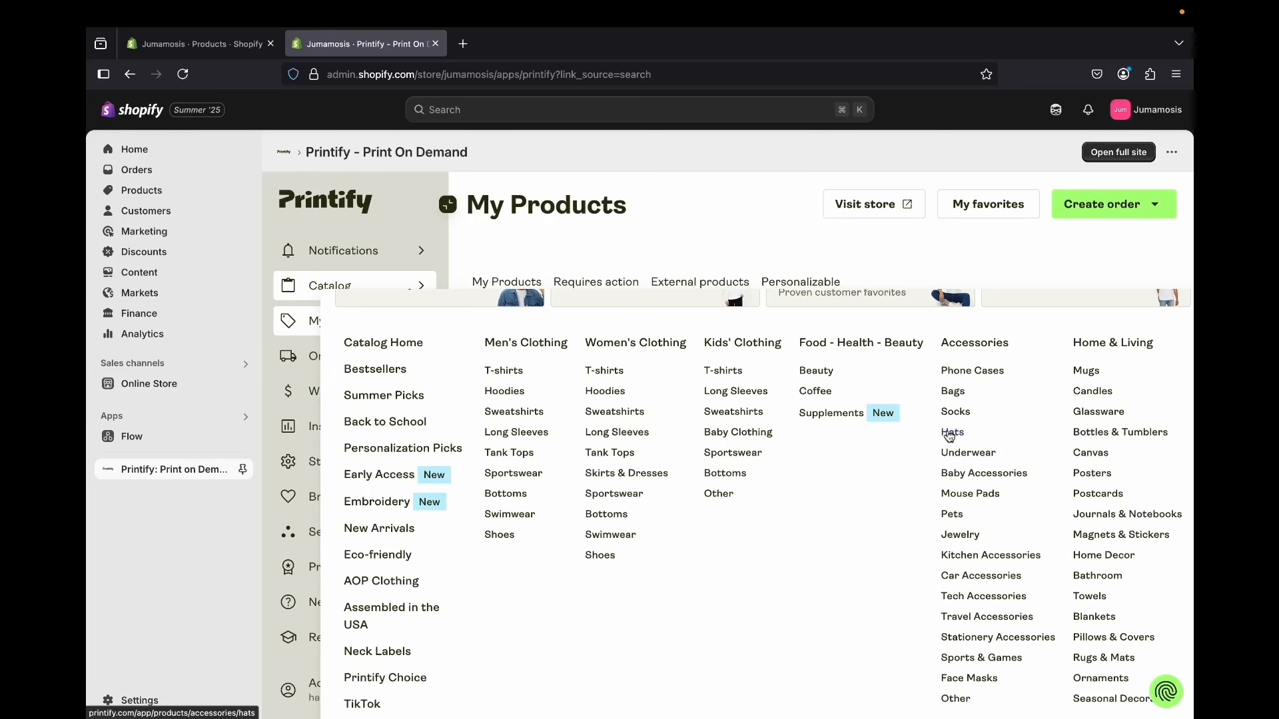
pyautogui.scroll(-3, 612, 295)
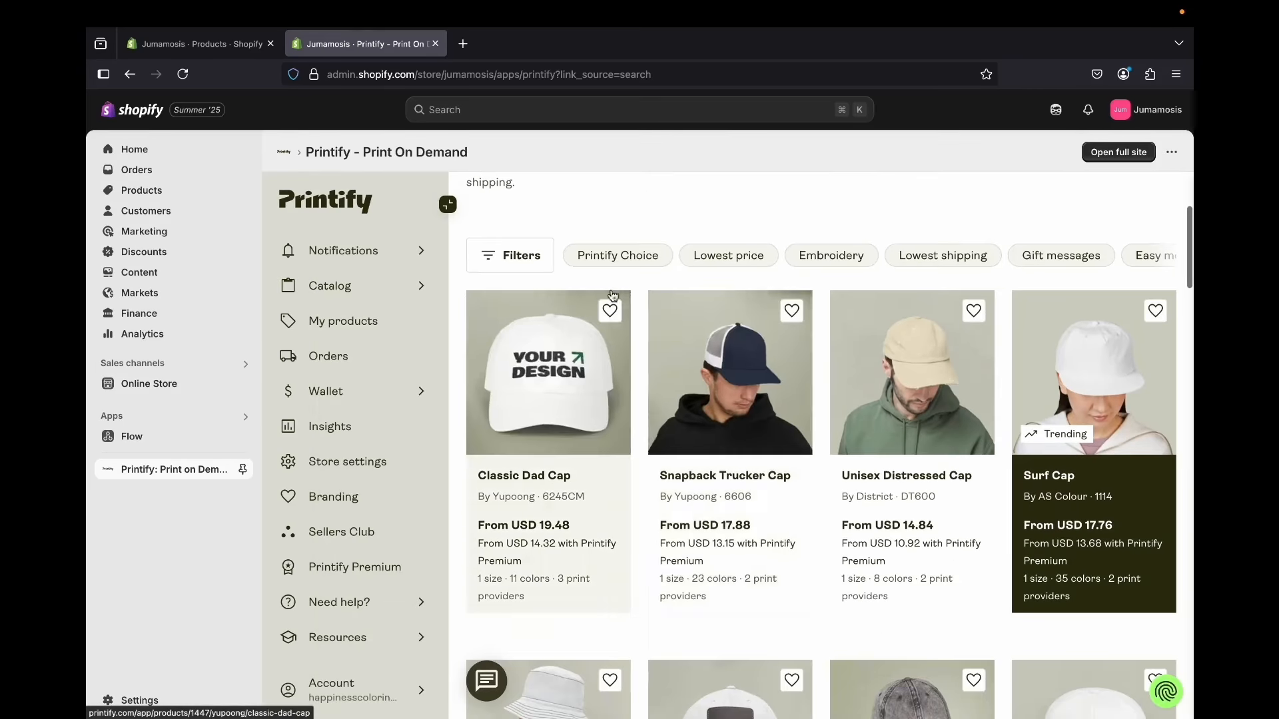
pyautogui.scroll(-4, 728, 476)
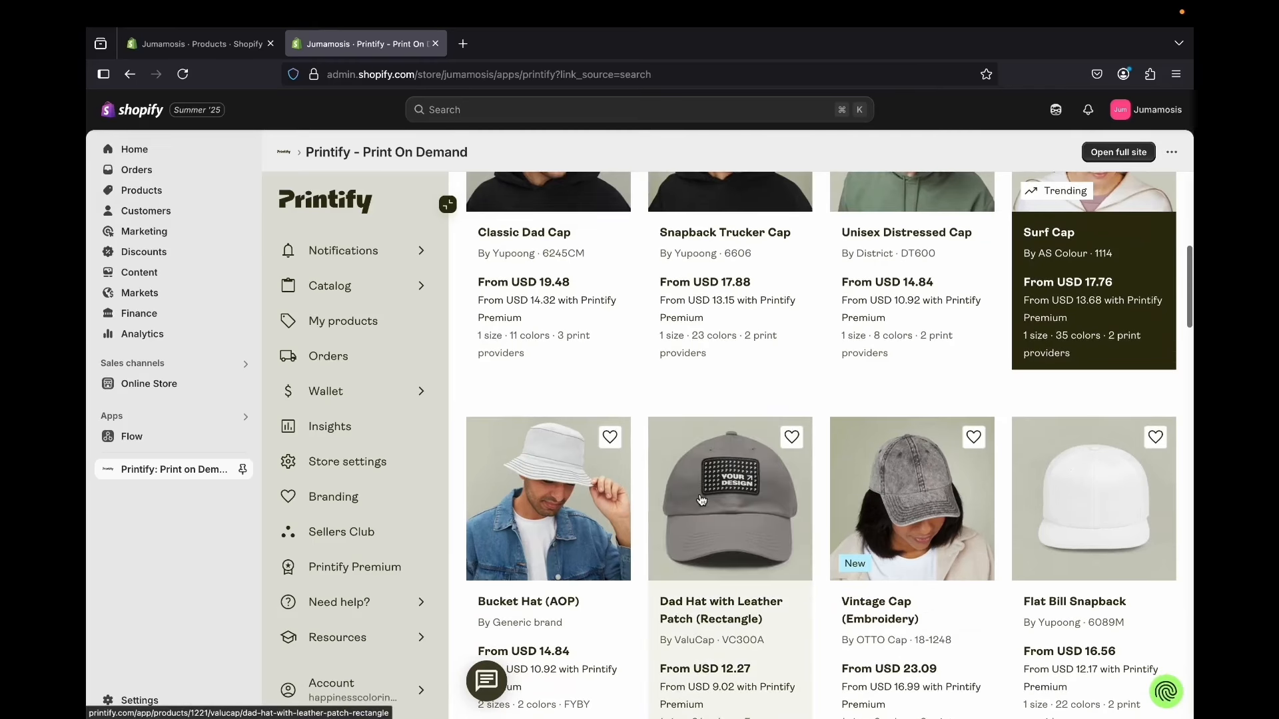
pyautogui.click(1084, 513)
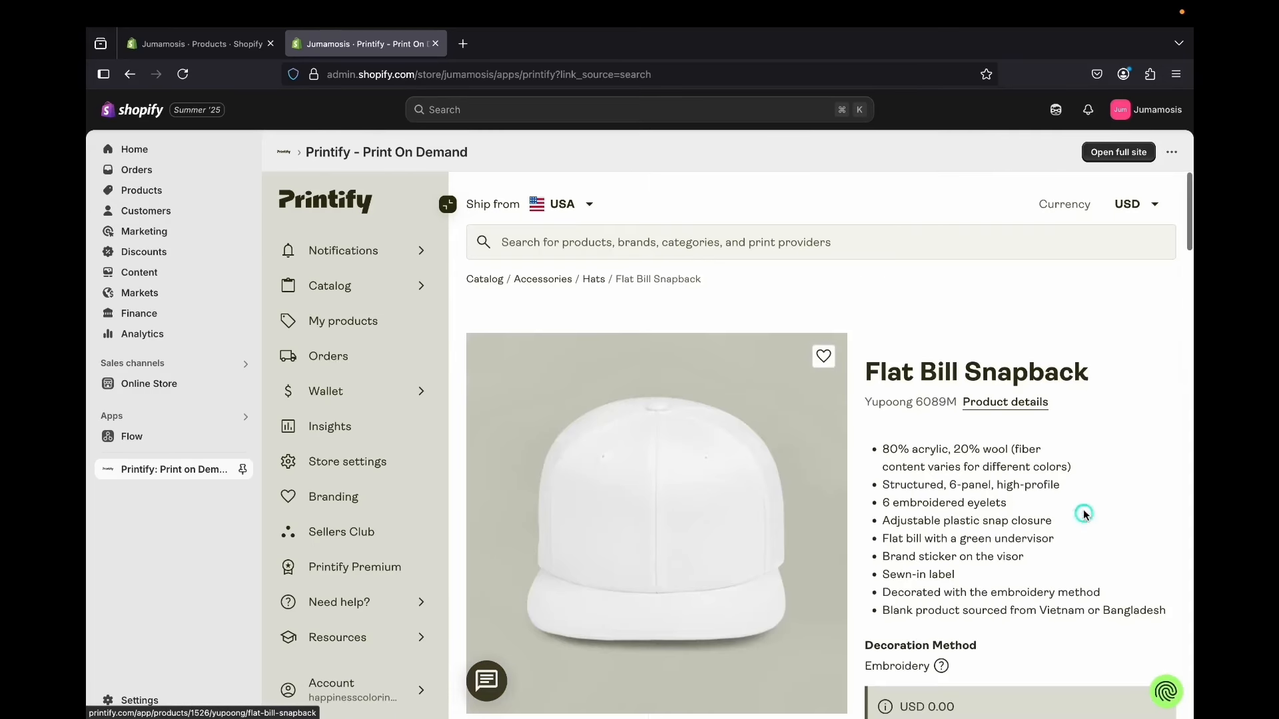
# Start designing the Flat Bill Snapback with Printify Choice and place the Black.png strawberry design on its front
pyautogui.scroll(-3, 1083, 512)
pyautogui.scroll(-3, 1083, 514)
pyautogui.click(1083, 513)
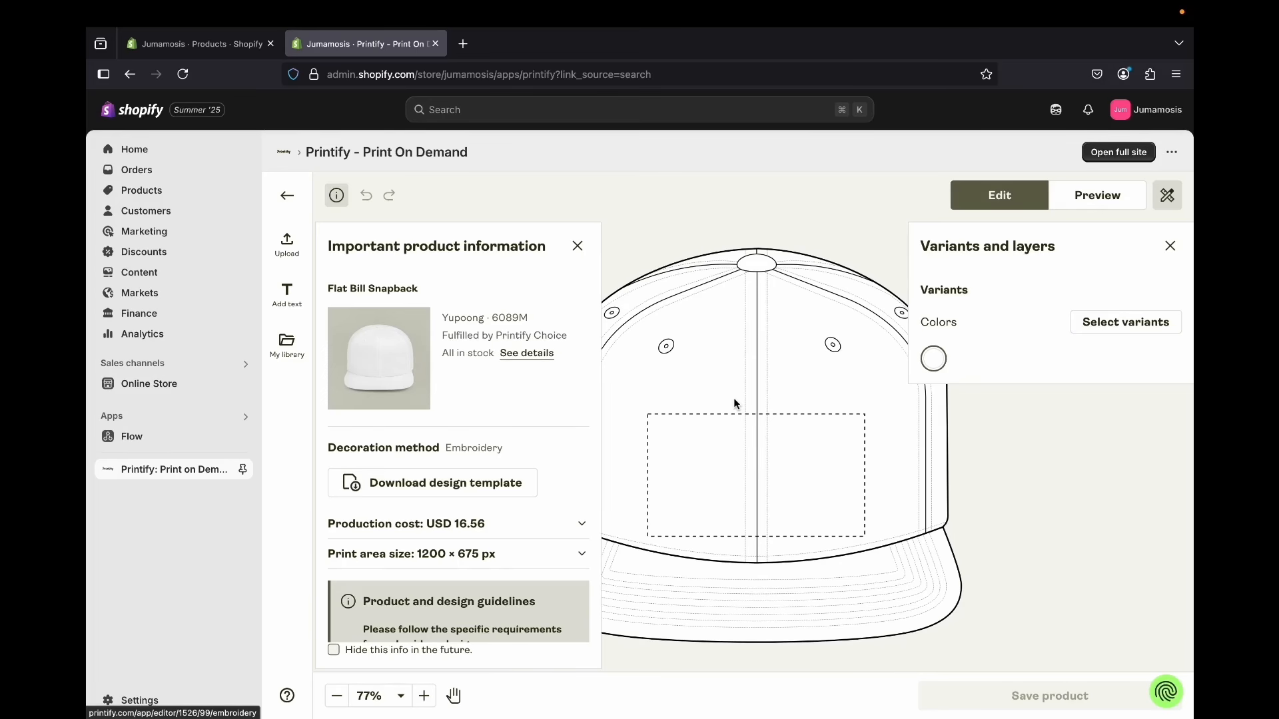
pyautogui.click(286, 245)
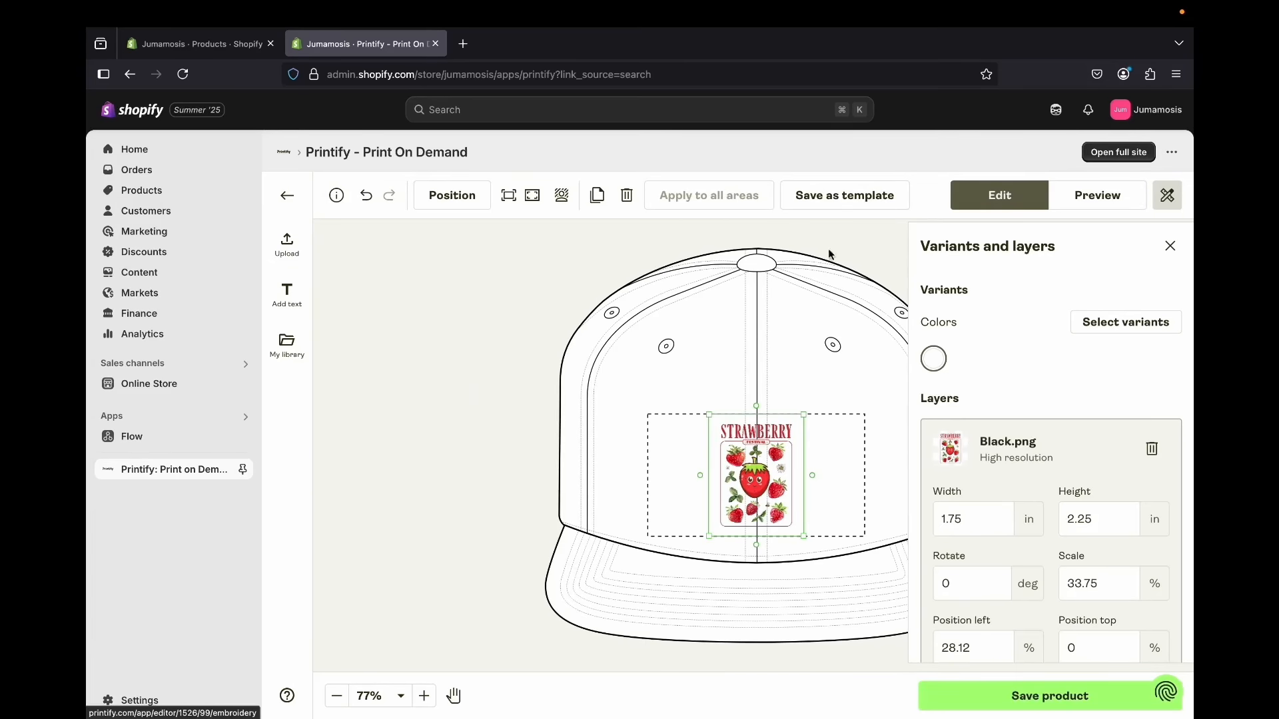
# Try the Royal color on the hat, deselect it, and add Black/Silver alongside White as the variants
pyautogui.click(1138, 323)
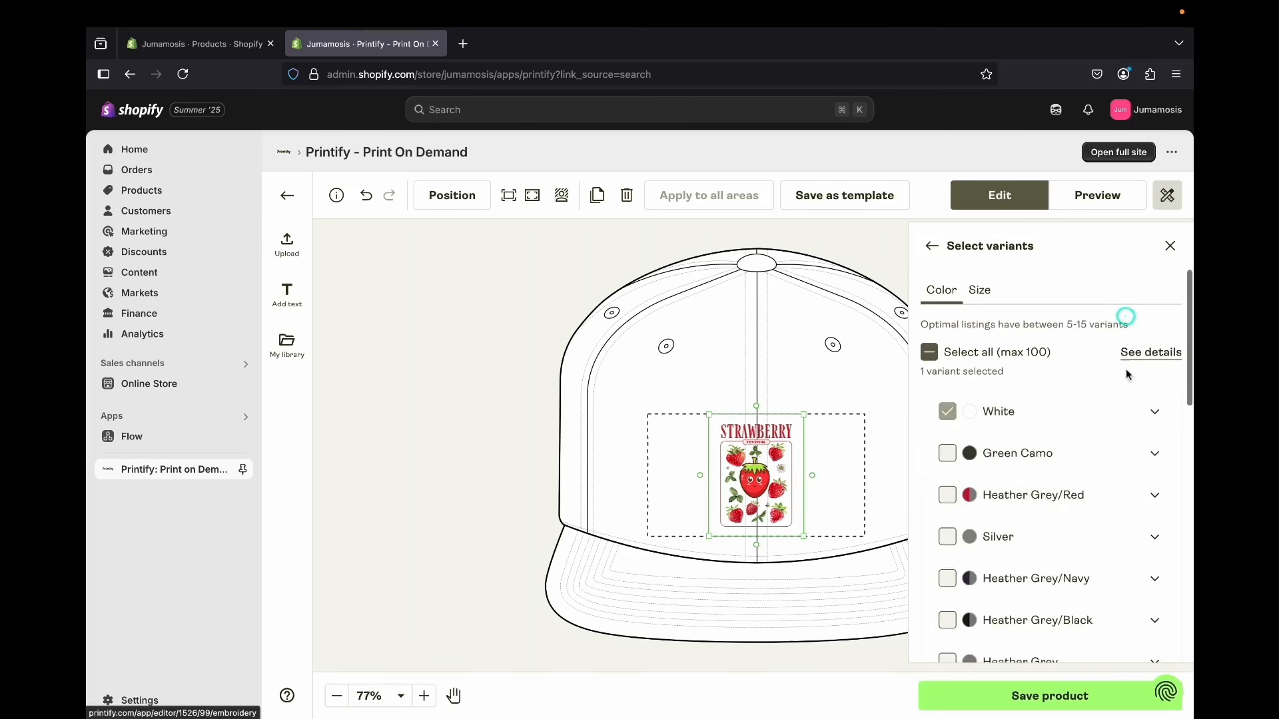
pyautogui.scroll(-10, 999, 633)
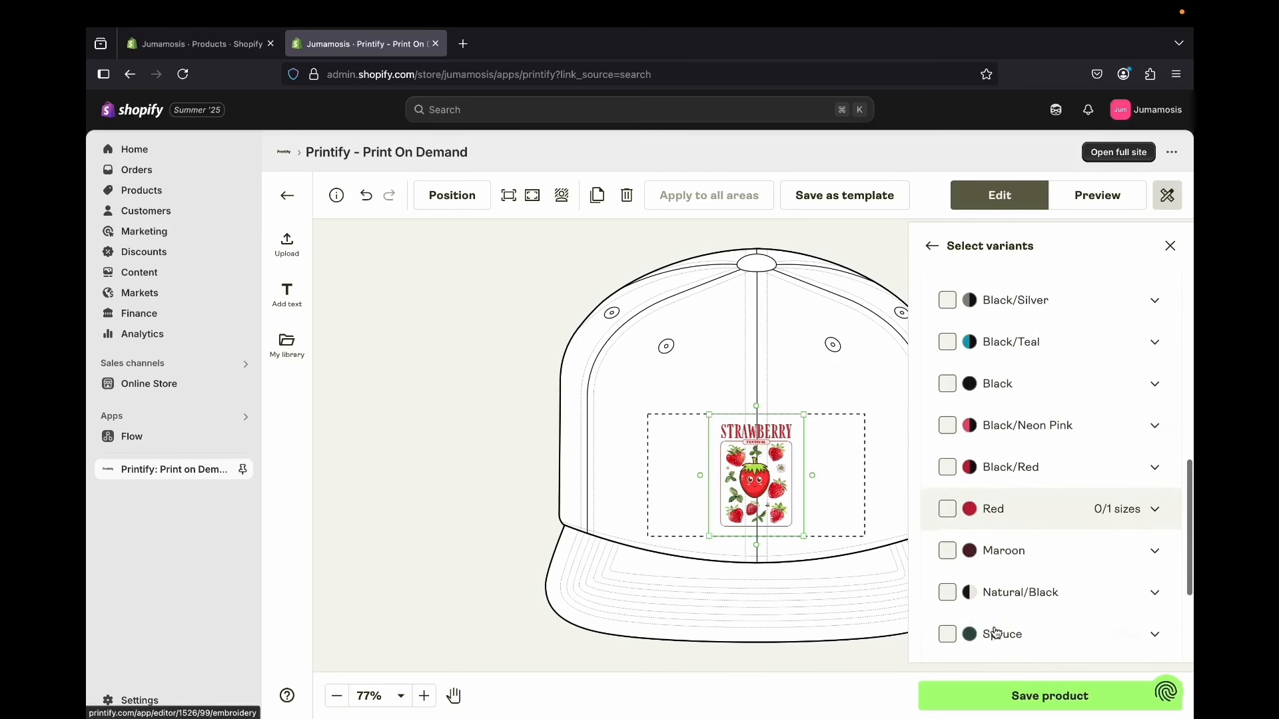
pyautogui.click(947, 533)
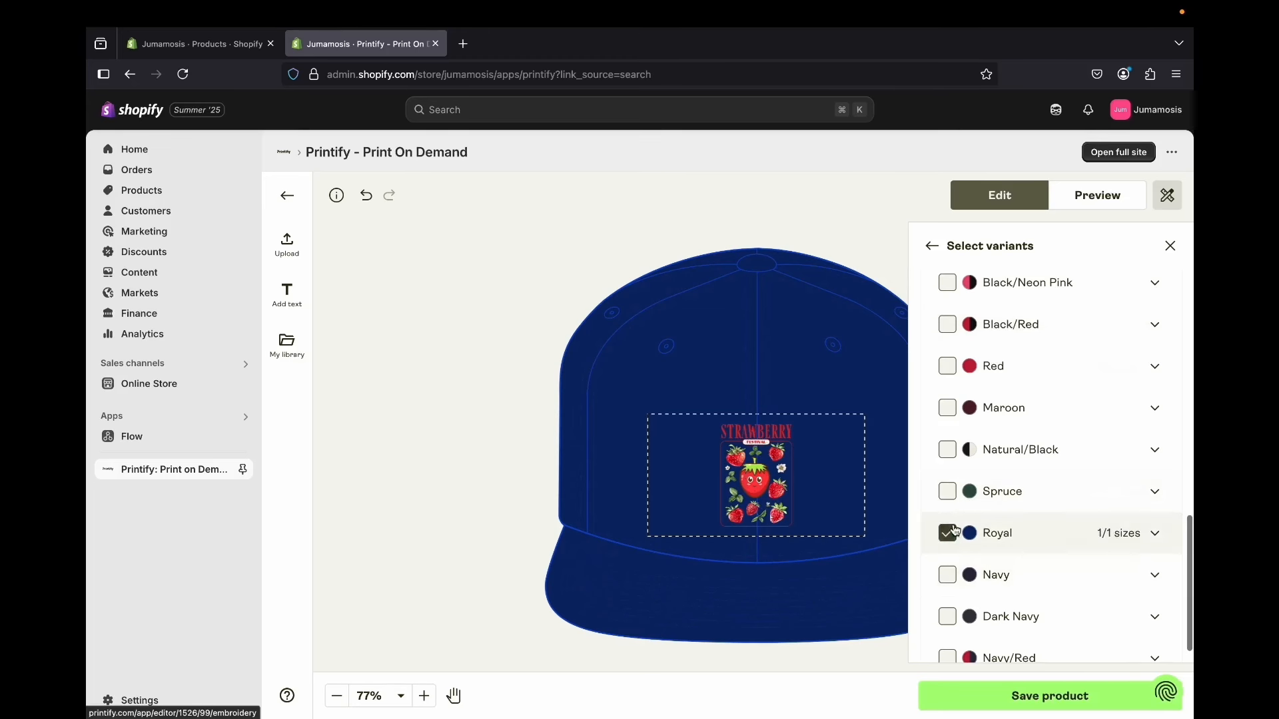
pyautogui.click(947, 533)
pyautogui.scroll(5, 953, 587)
pyautogui.click(947, 556)
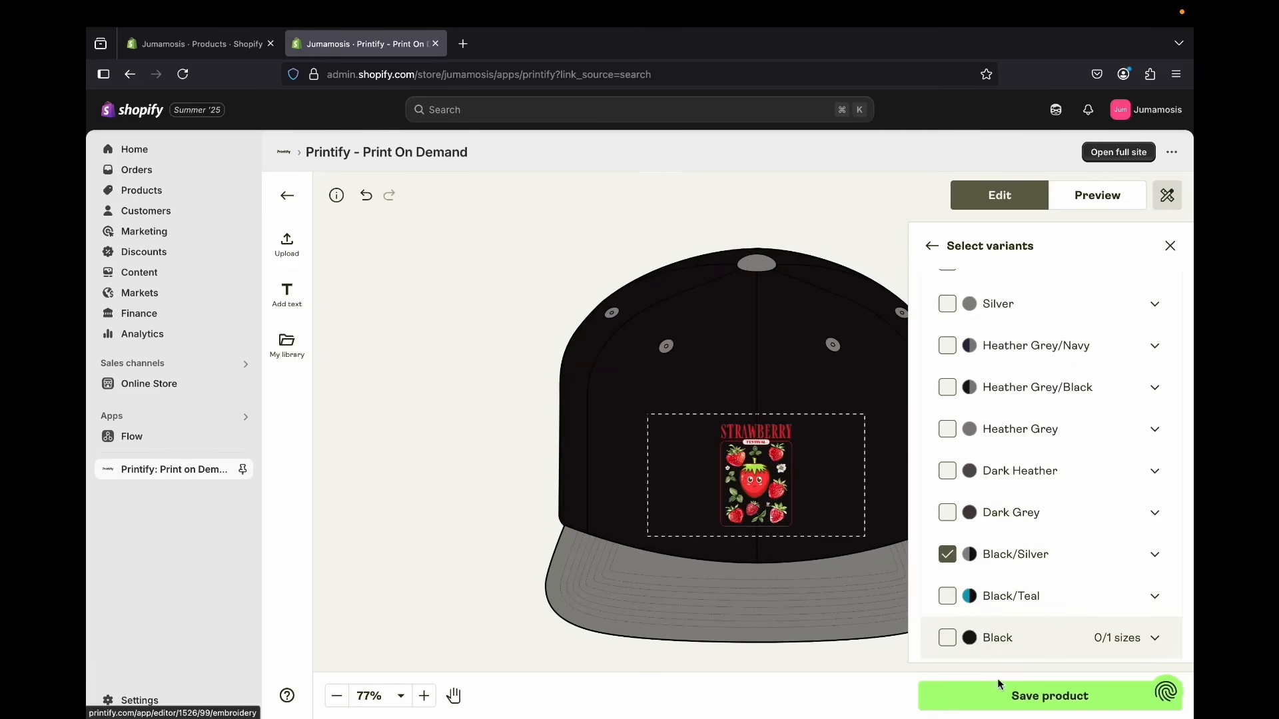
# Save the hat product, check its Black/Silver mockups and save the mockup selection
pyautogui.click(1000, 691)
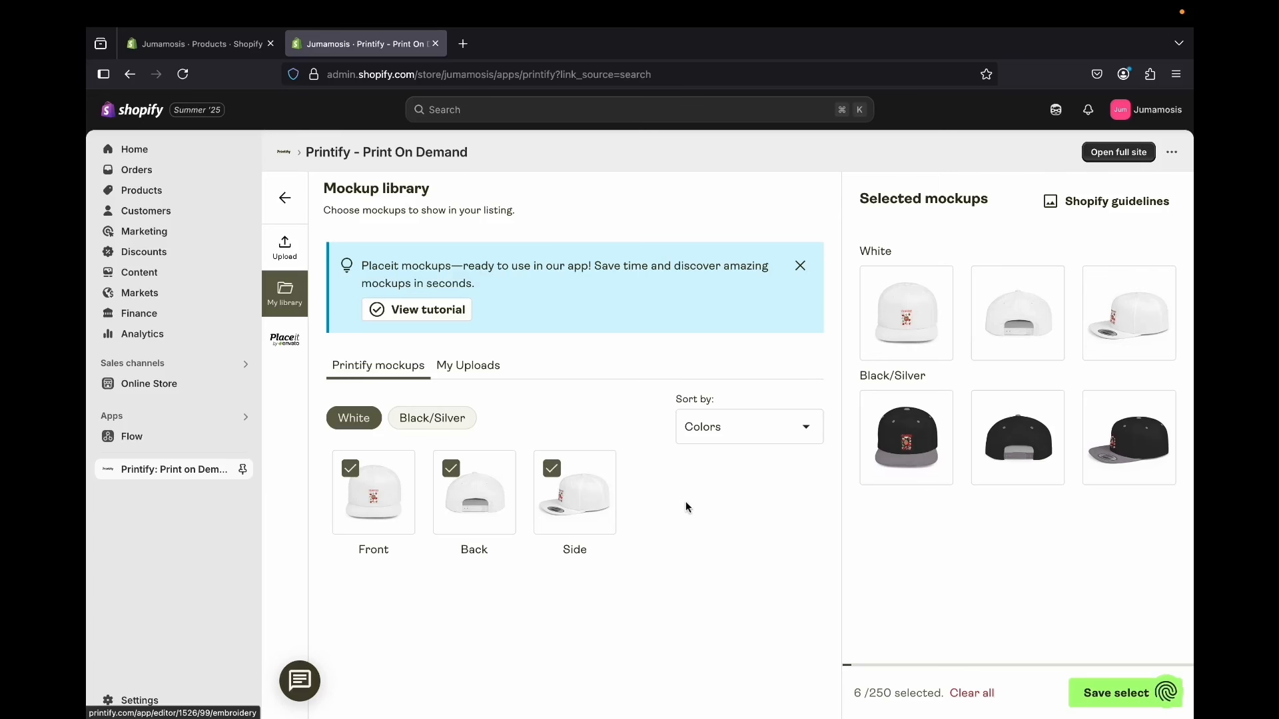
pyautogui.click(419, 419)
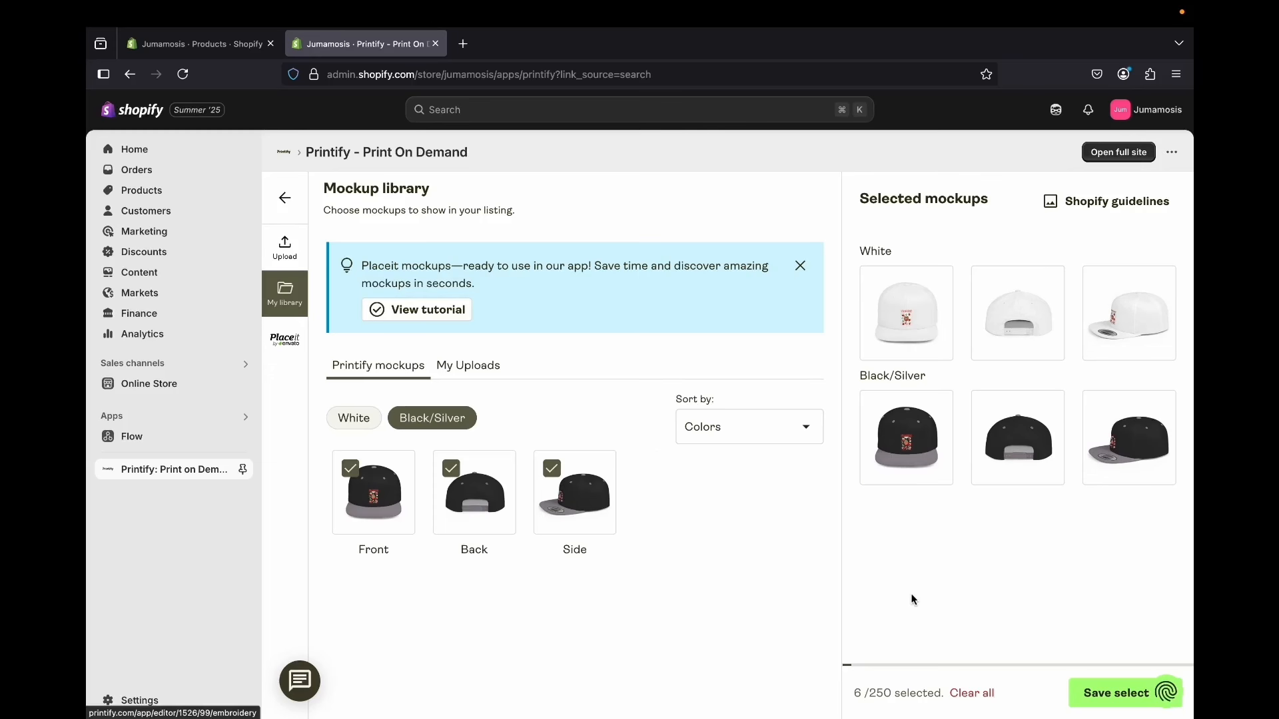
pyautogui.click(1099, 698)
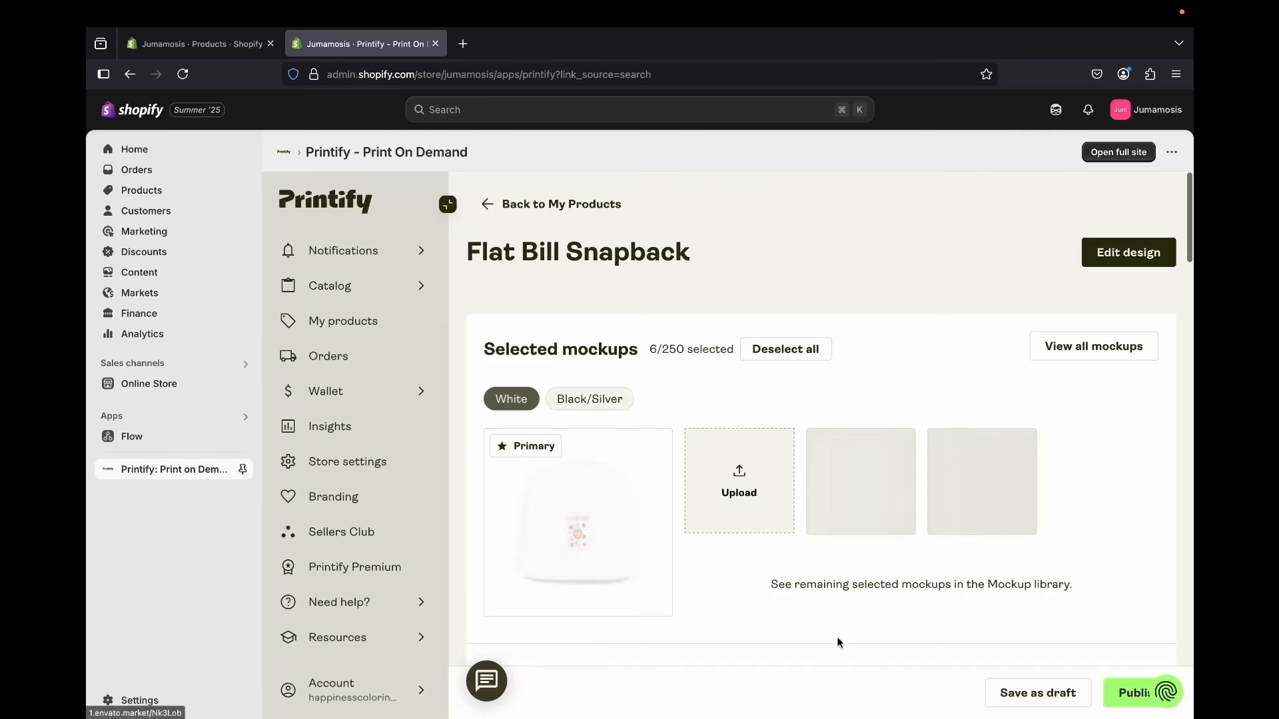
# Review the Flat Bill Snapback's listing details, from title, description and tags to shipping, pricing and sync settings
pyautogui.scroll(-10, 795, 617)
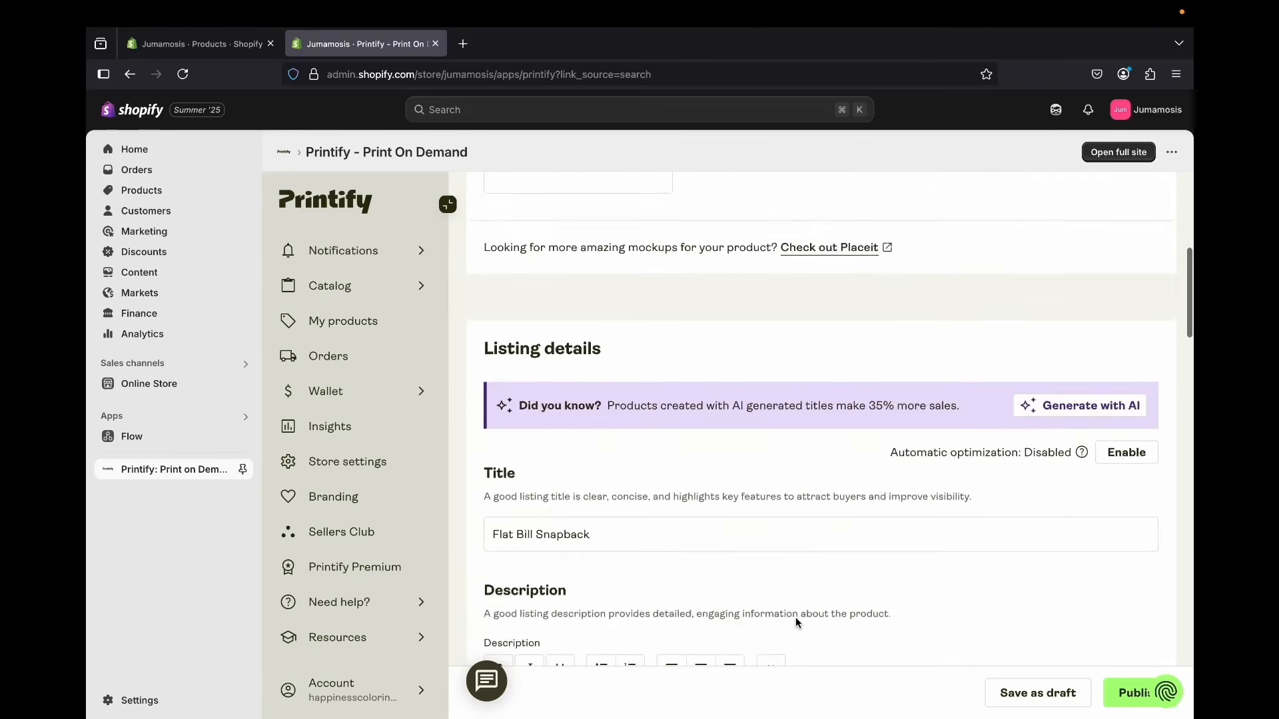
pyautogui.scroll(1, 795, 619)
pyautogui.scroll(-1, 753, 391)
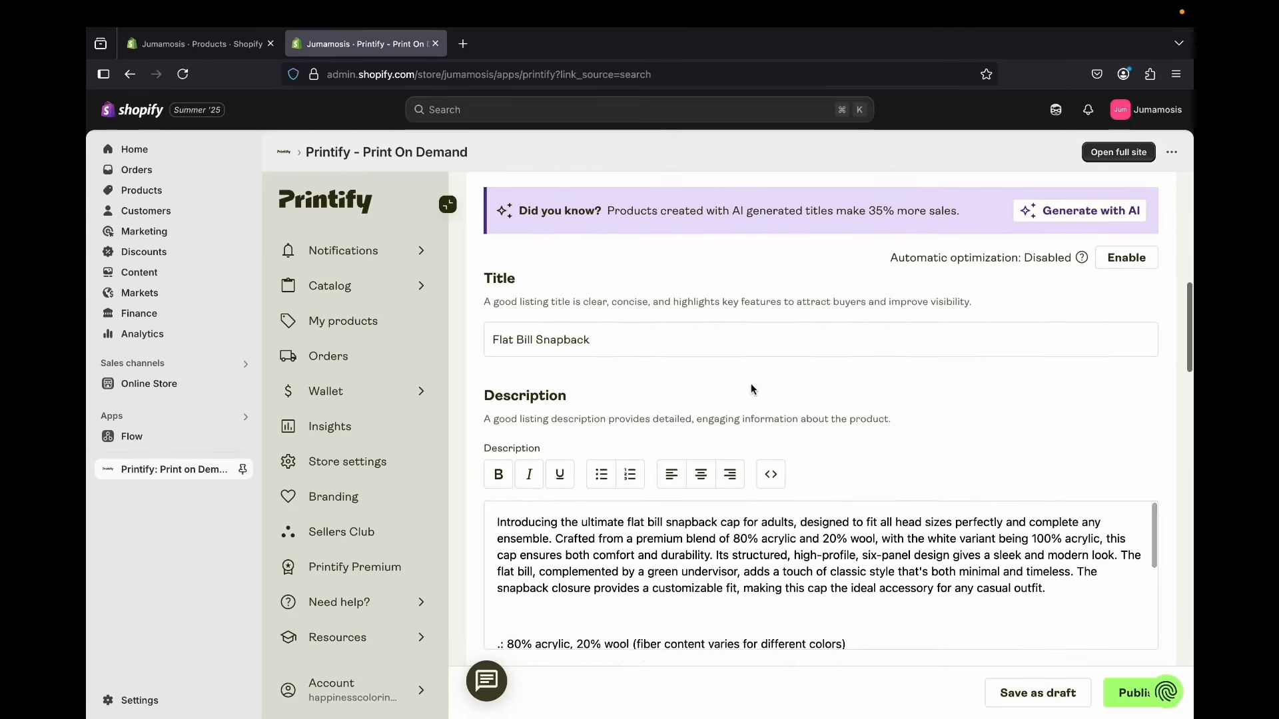
pyautogui.scroll(-6, 651, 353)
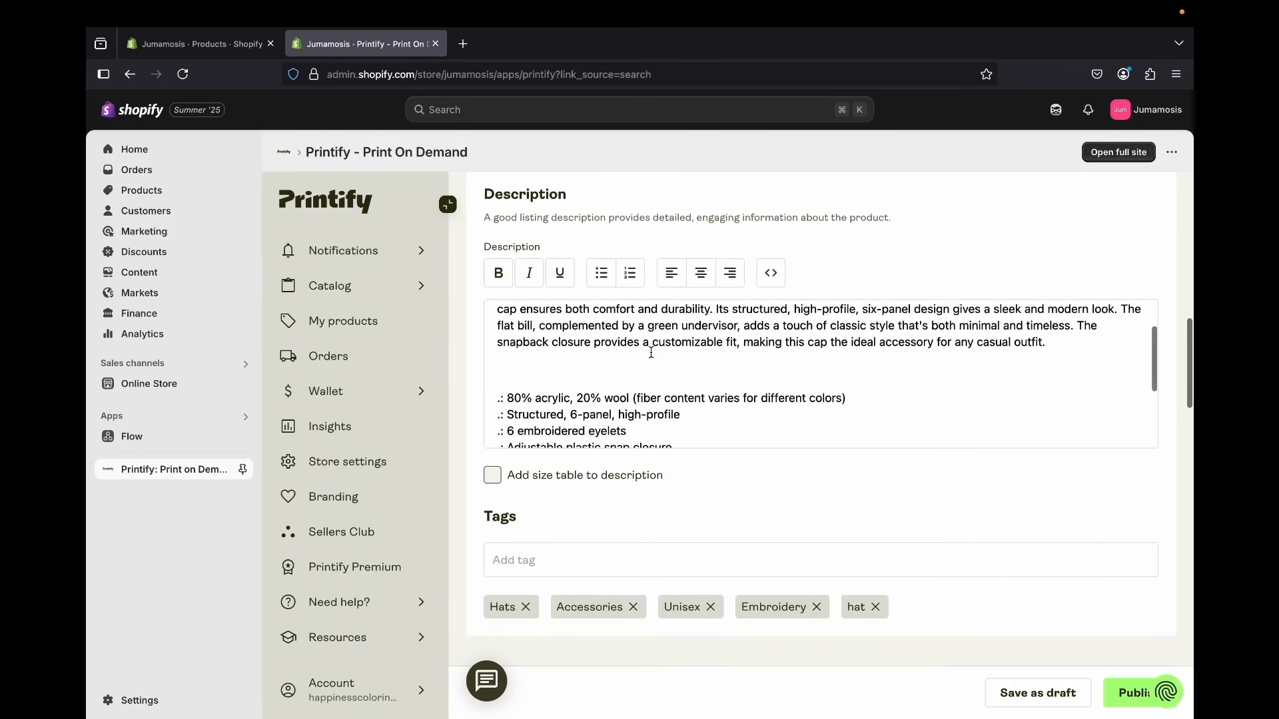
pyautogui.scroll(-3, 650, 353)
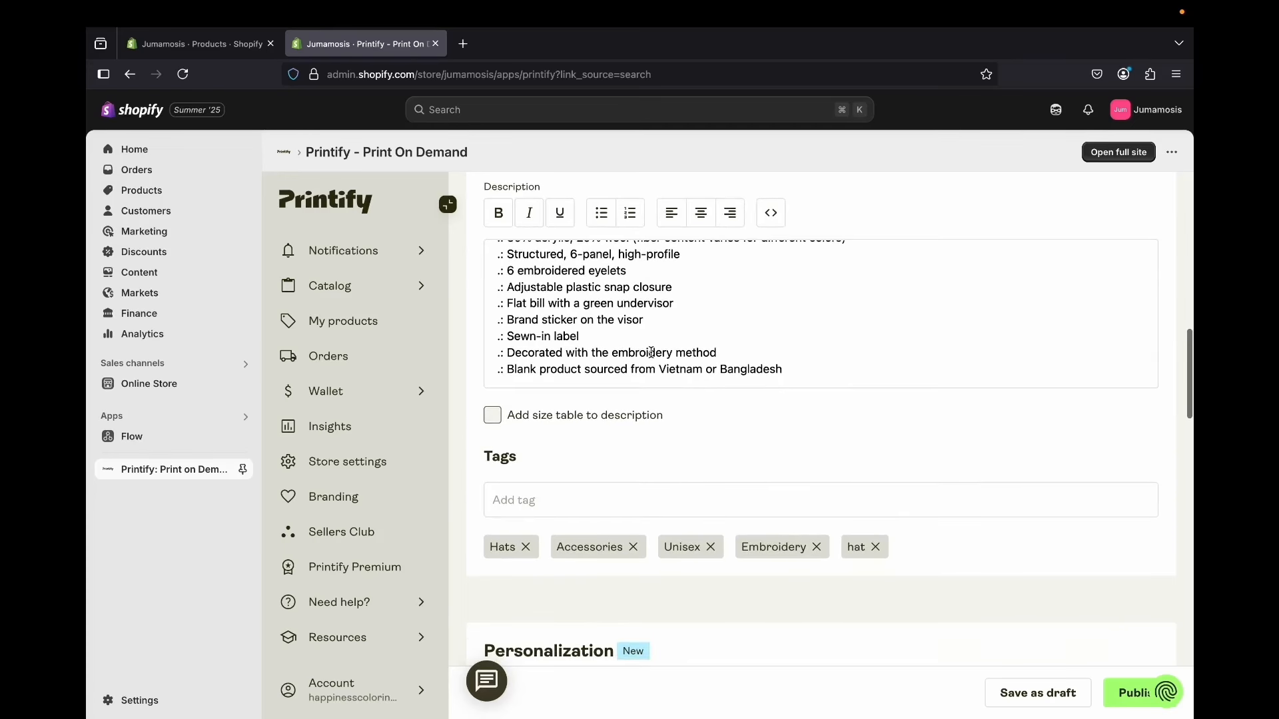
pyautogui.scroll(-1, 671, 342)
pyautogui.scroll(2, 671, 342)
pyautogui.scroll(-4, 671, 342)
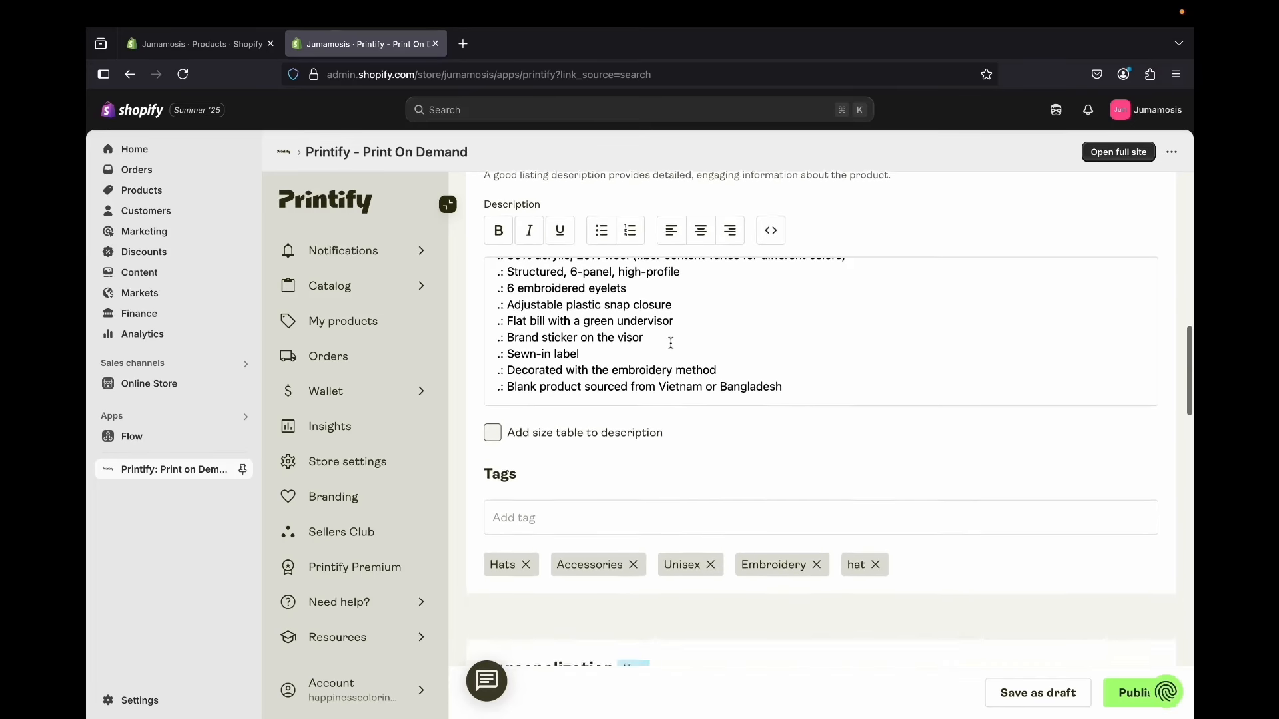
pyautogui.scroll(-8, 670, 342)
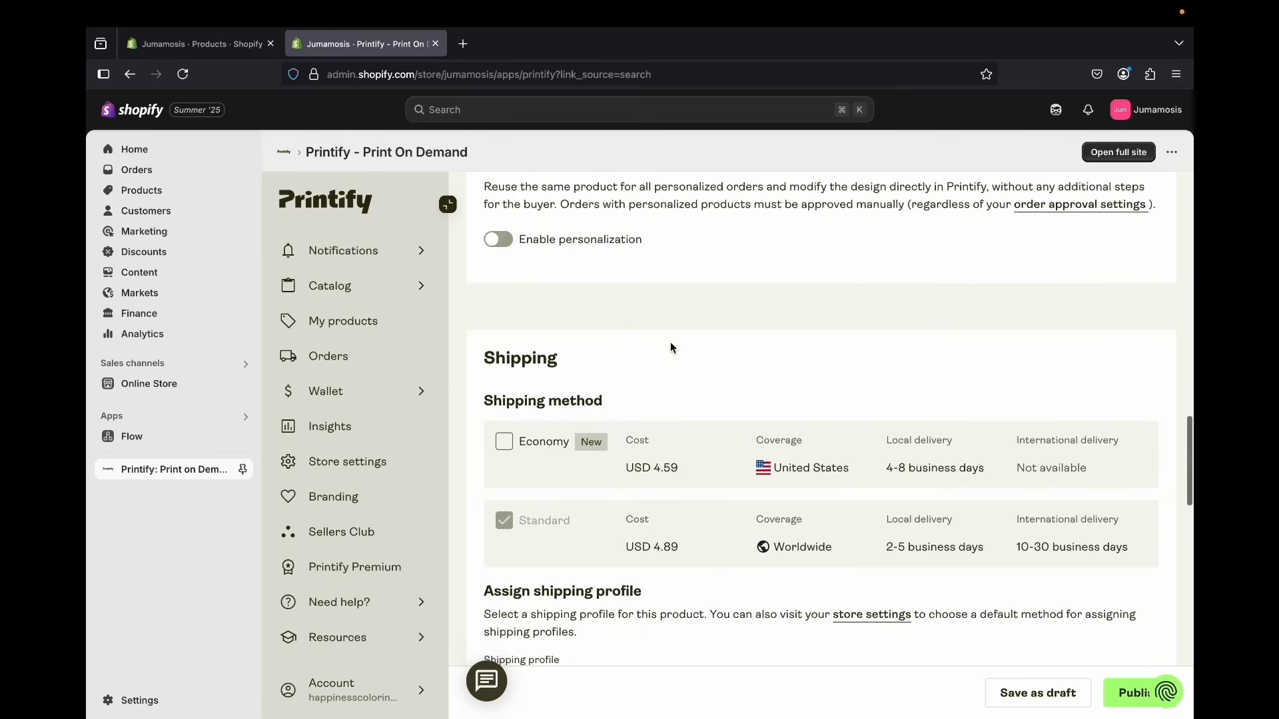
pyautogui.scroll(-2, 670, 342)
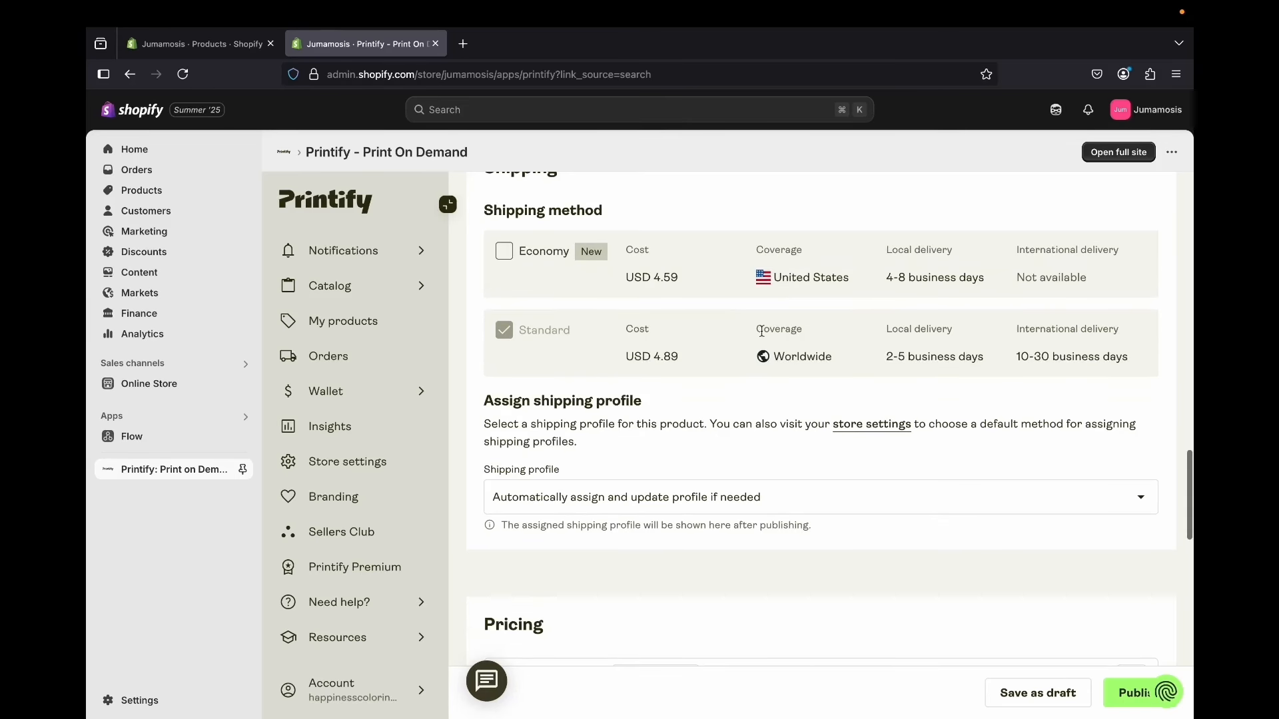
pyautogui.scroll(14, 994, 340)
pyautogui.scroll(-6, 994, 340)
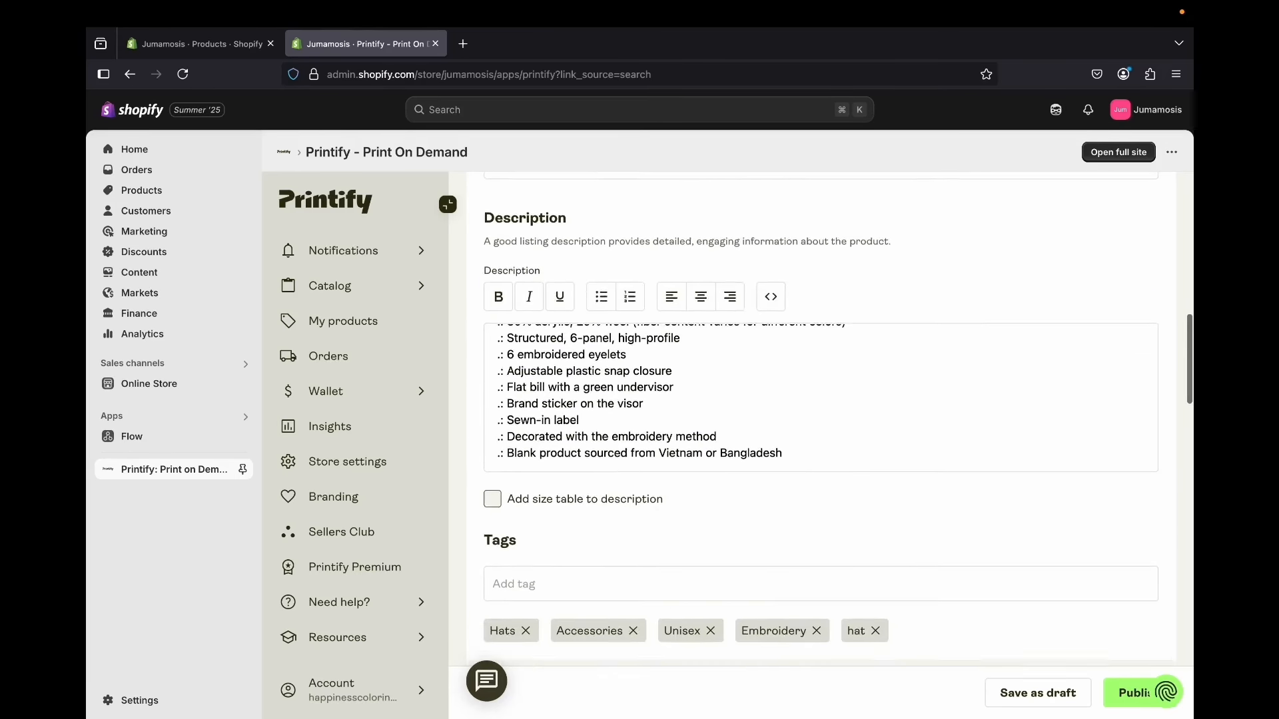
pyautogui.scroll(-15, 994, 341)
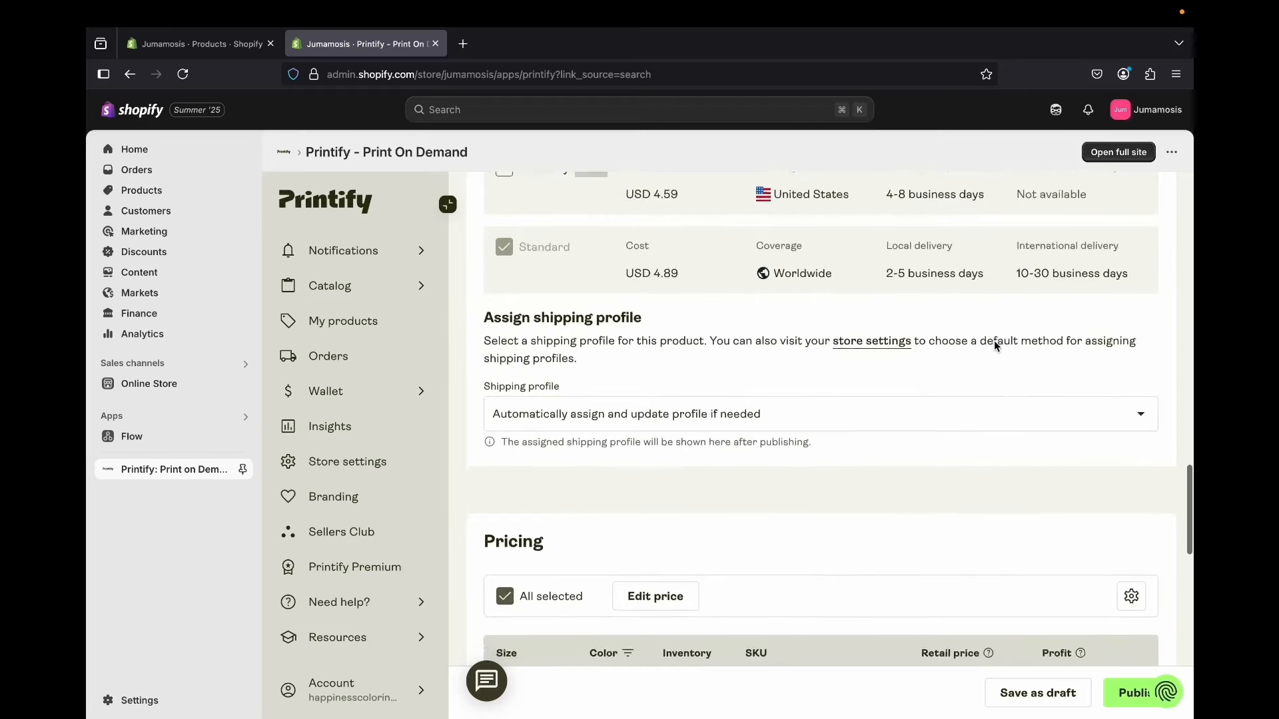
pyautogui.scroll(-7, 994, 341)
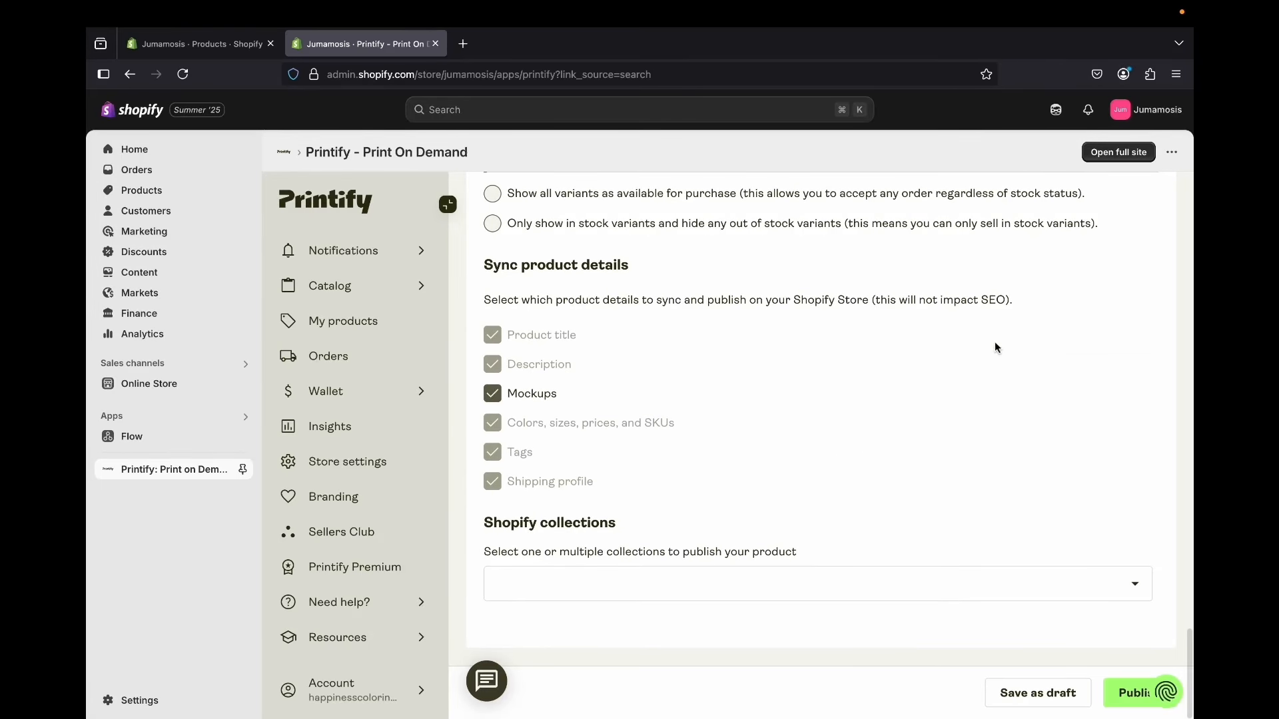
pyautogui.scroll(15, 950, 597)
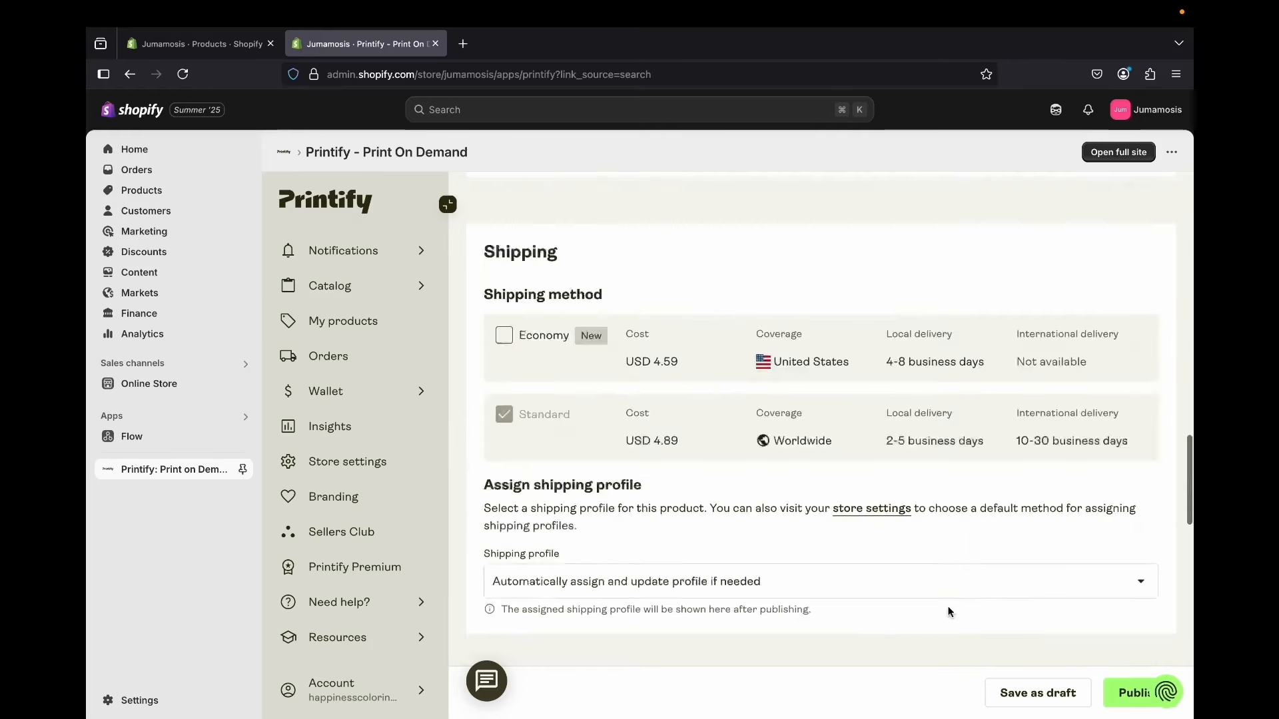
# Publish the Flat Bill Snapback to the store and reload the Shopify product list
pyautogui.click(1125, 691)
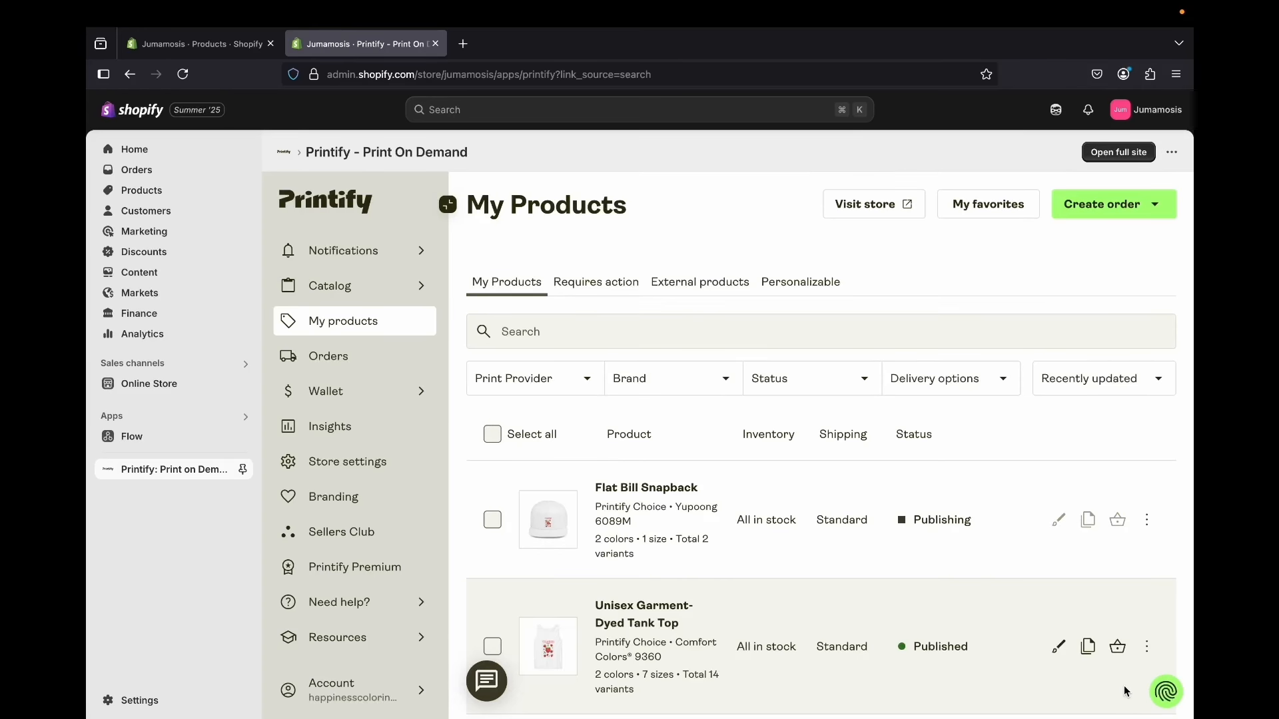
pyautogui.click(202, 45)
pyautogui.click(182, 75)
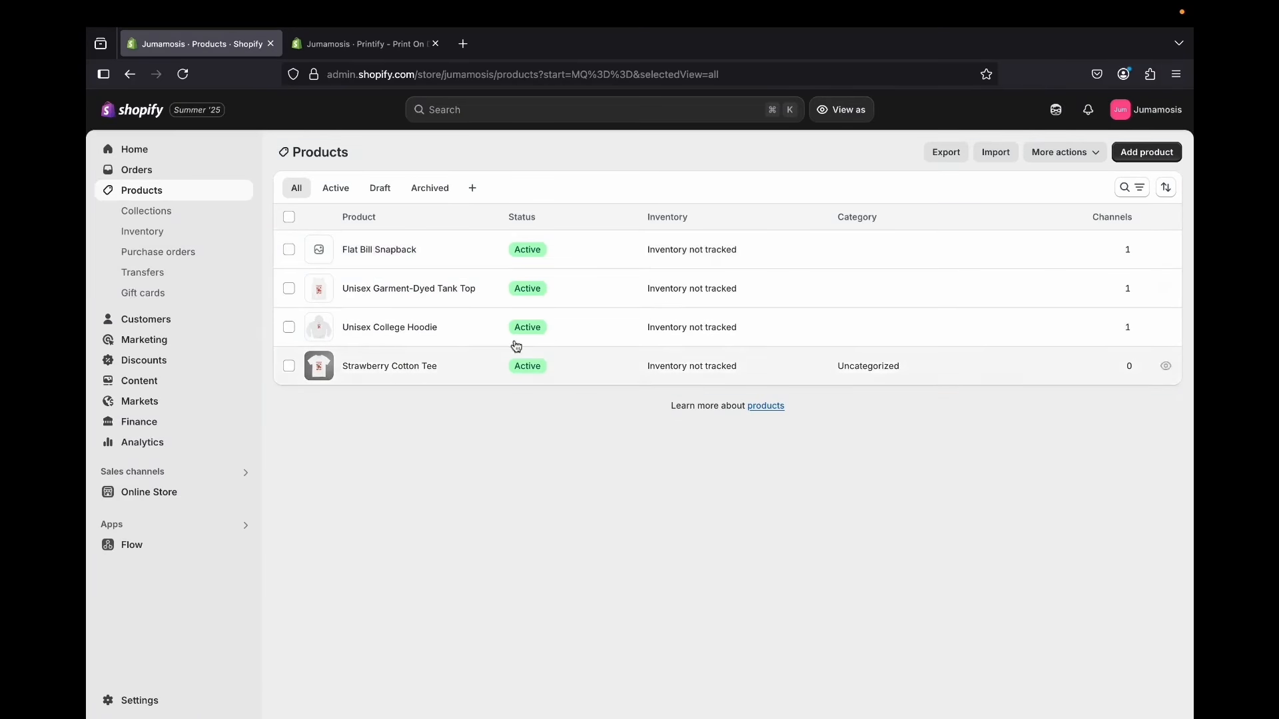
# Examine the Unisex Garment-Dyed Tank Top's title, description, media, variants and prices, and return to the product list
pyautogui.click(413, 289)
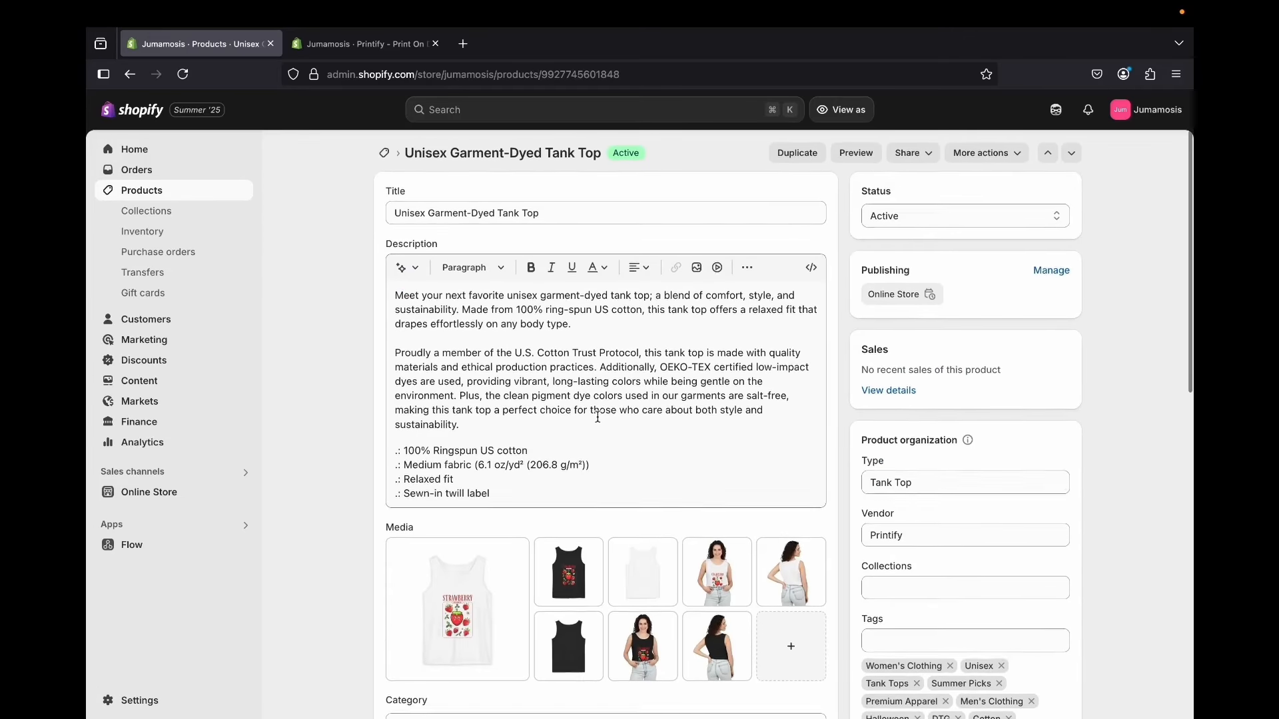
pyautogui.click(579, 201)
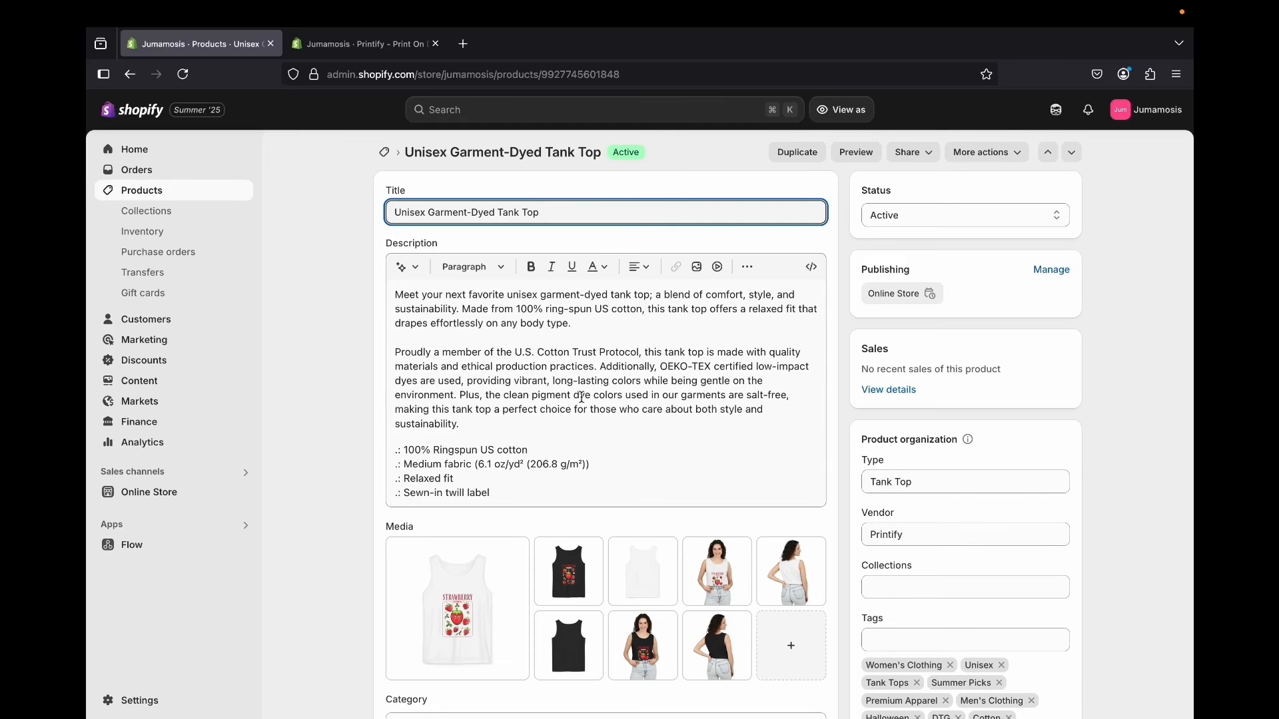
pyautogui.scroll(-4, 582, 397)
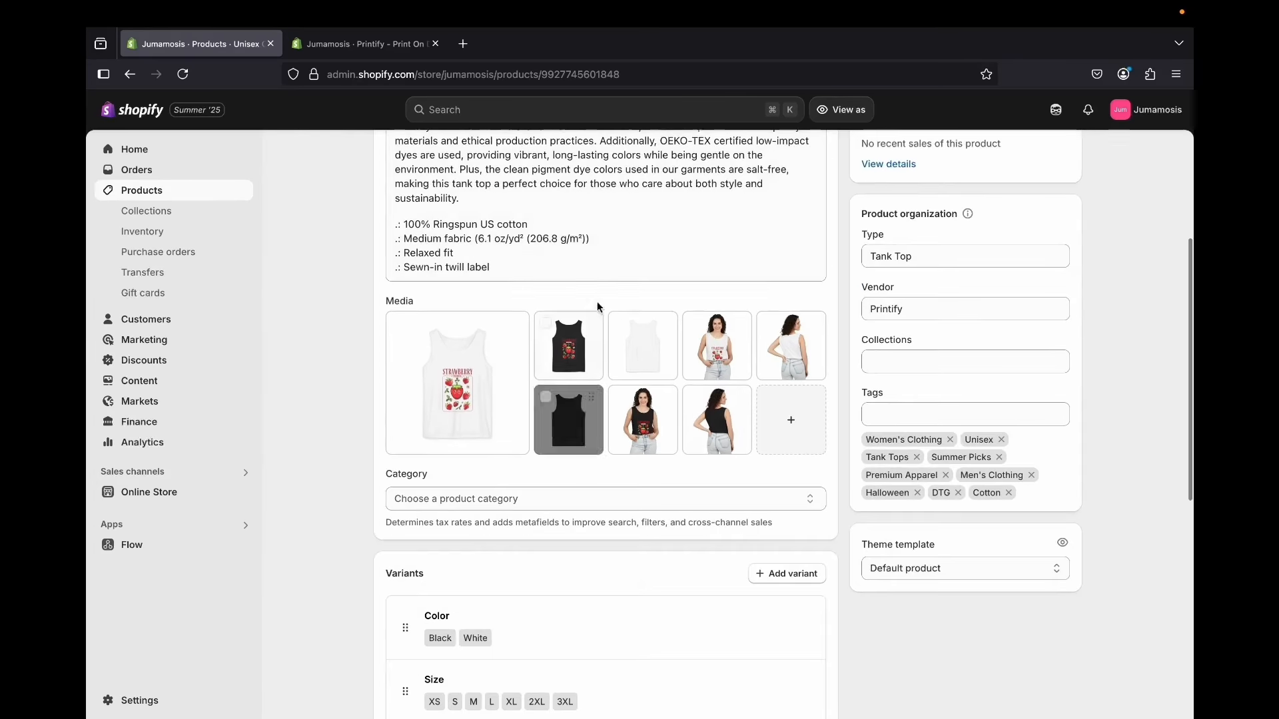
pyautogui.scroll(-4, 685, 434)
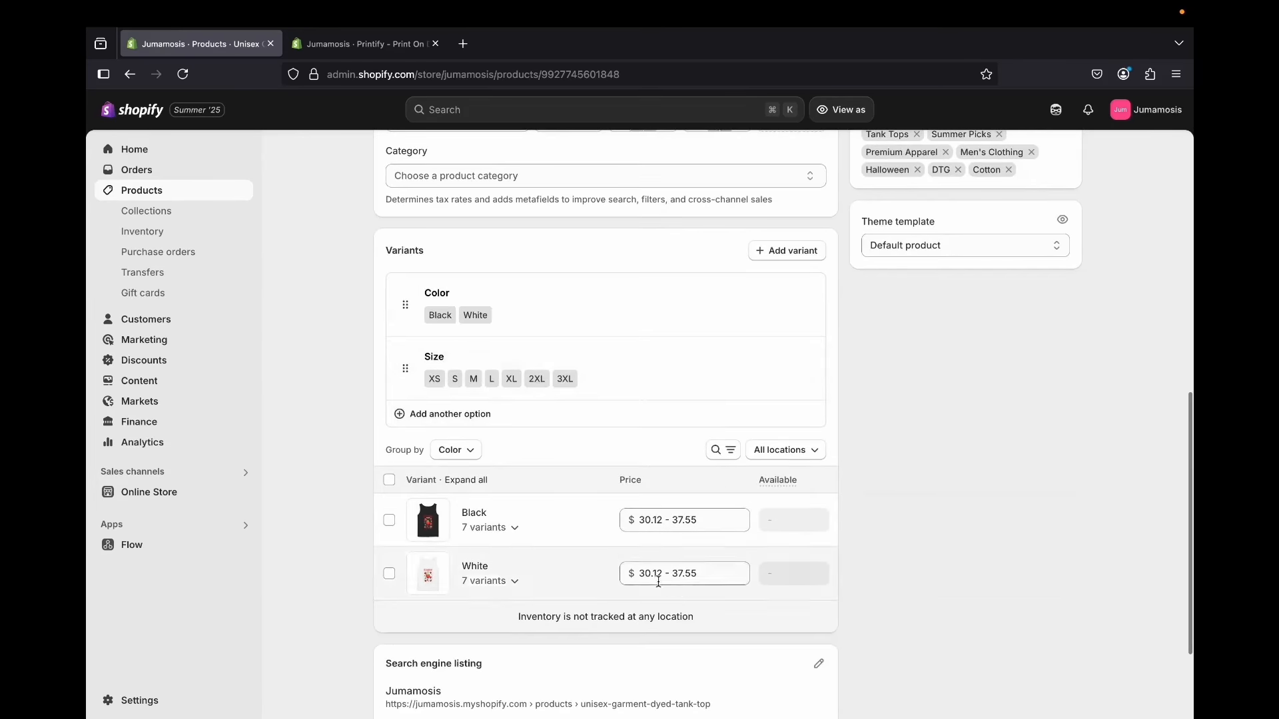
pyautogui.scroll(-3, 658, 582)
pyautogui.scroll(10, 658, 583)
pyautogui.scroll(-1, 660, 587)
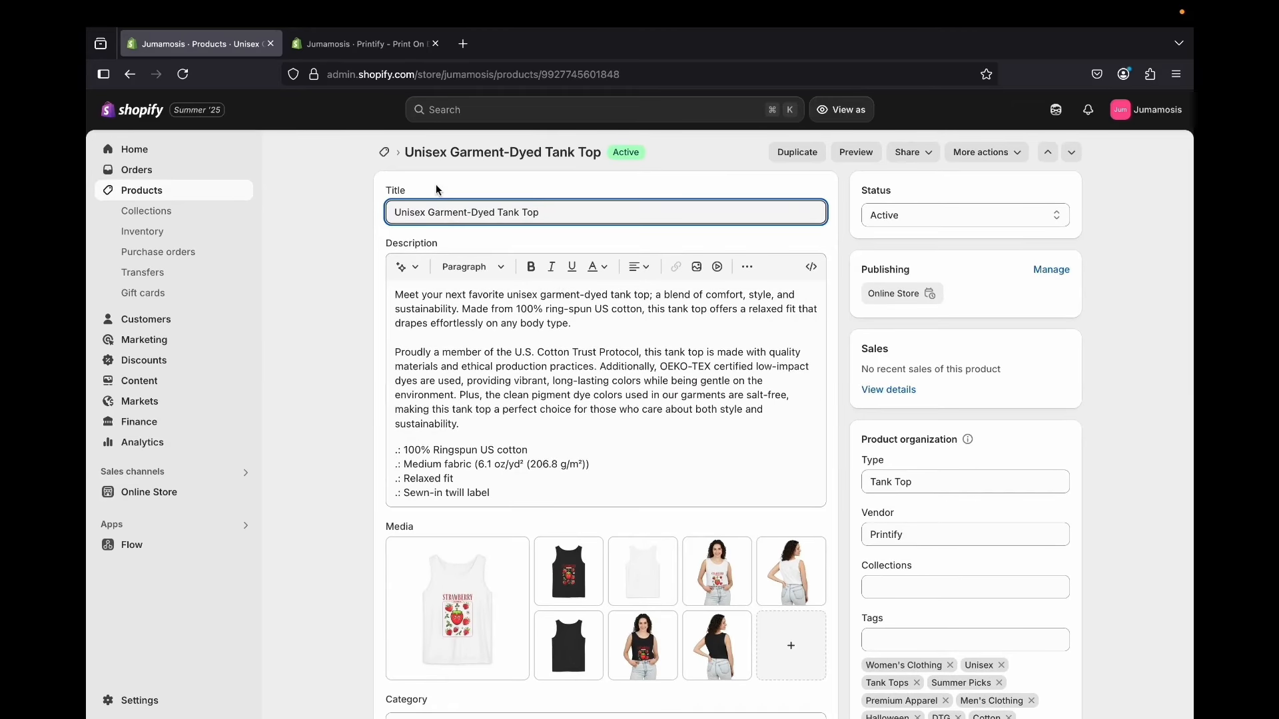
pyautogui.click(144, 201)
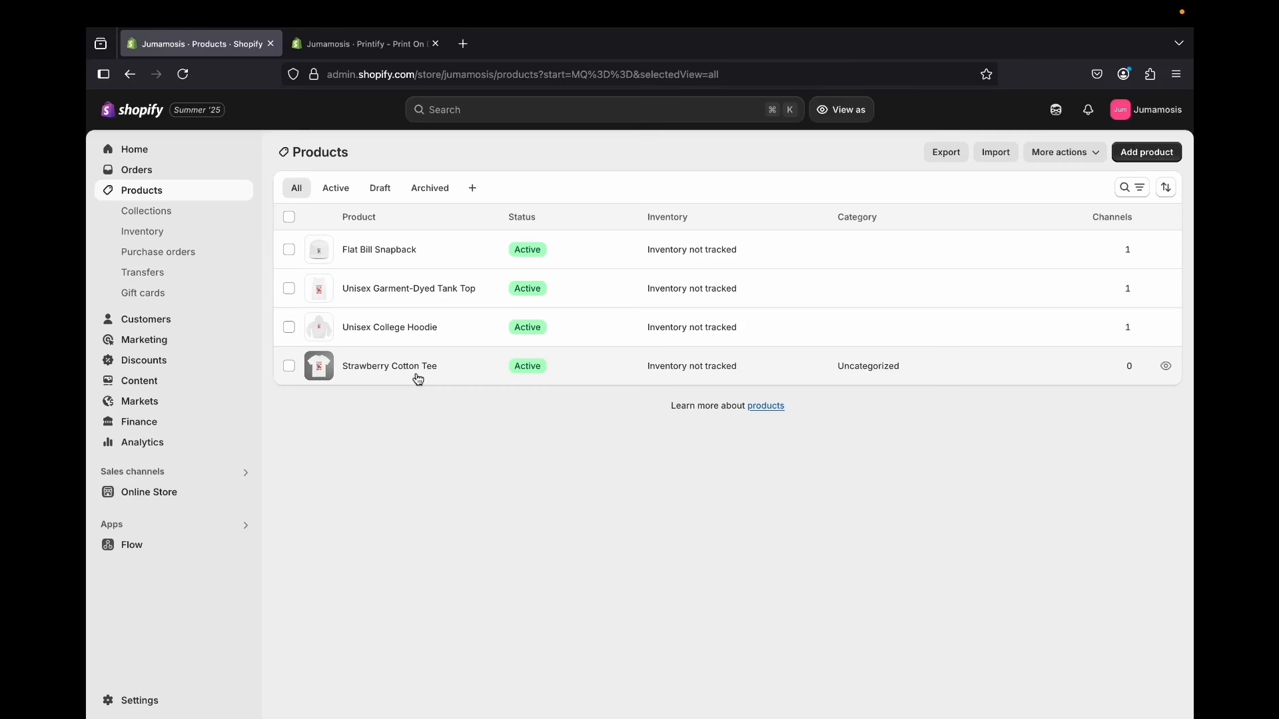
# View the online storefront and look over the home page banner and the published products
pyautogui.click(243, 493)
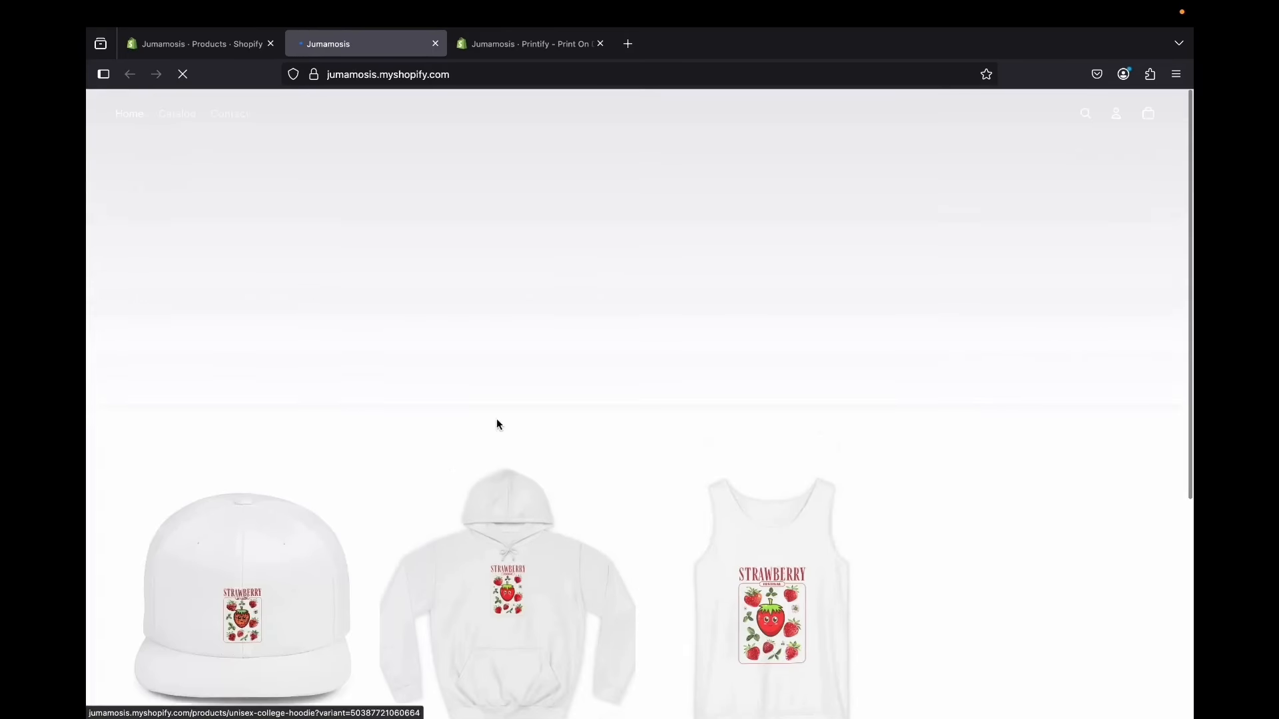
pyautogui.scroll(-4, 741, 428)
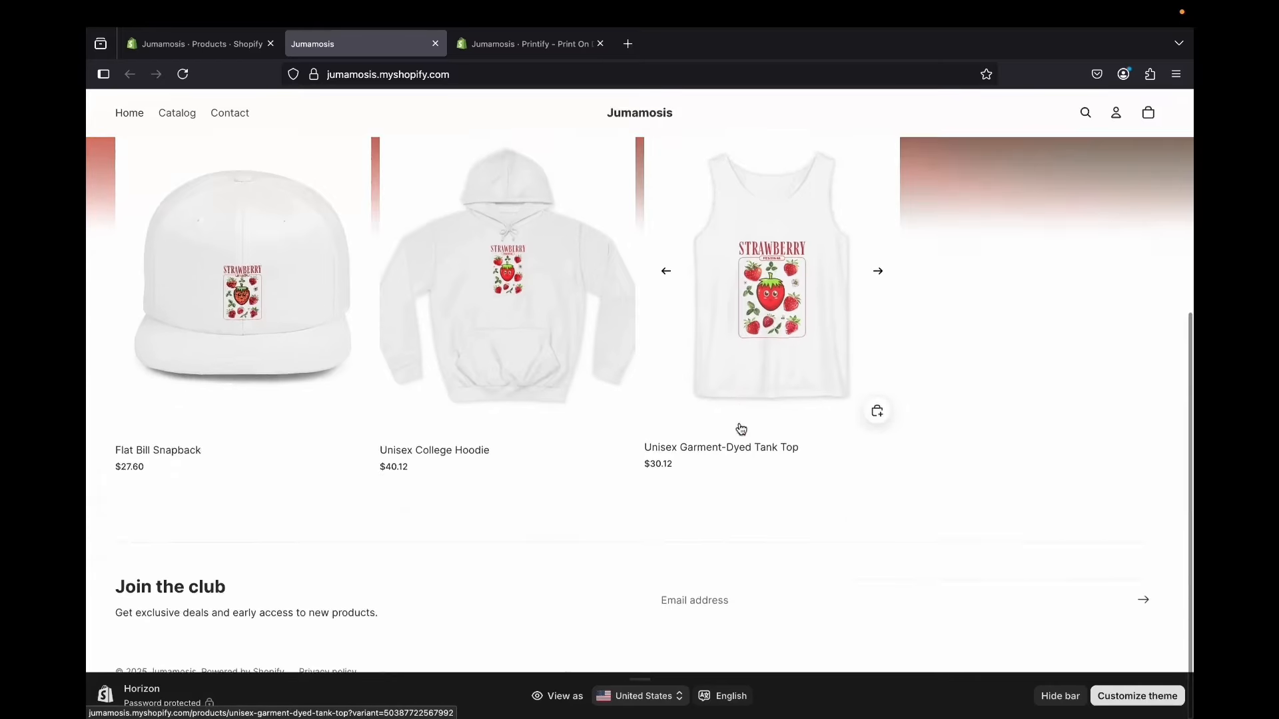
pyautogui.scroll(4, 739, 428)
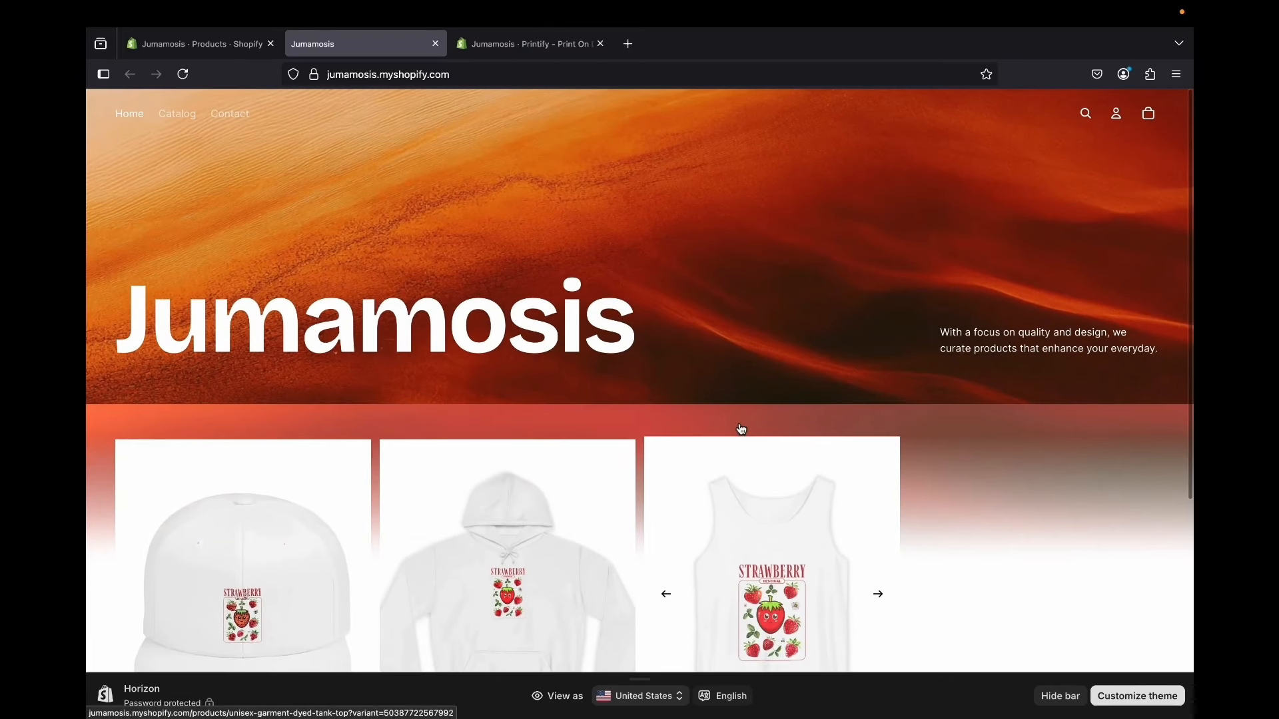
pyautogui.scroll(-4, 545, 431)
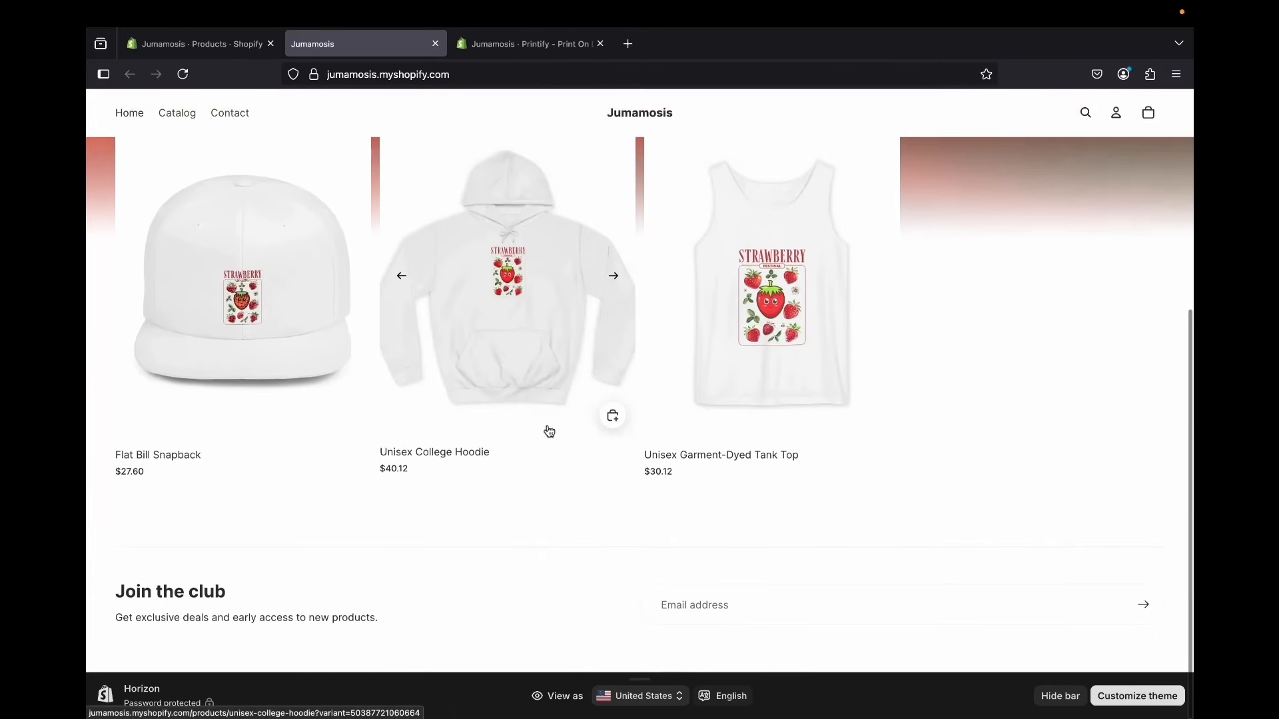
# Return to the store admin, open the Online Store themes and look at the popular free themes
pyautogui.click(217, 45)
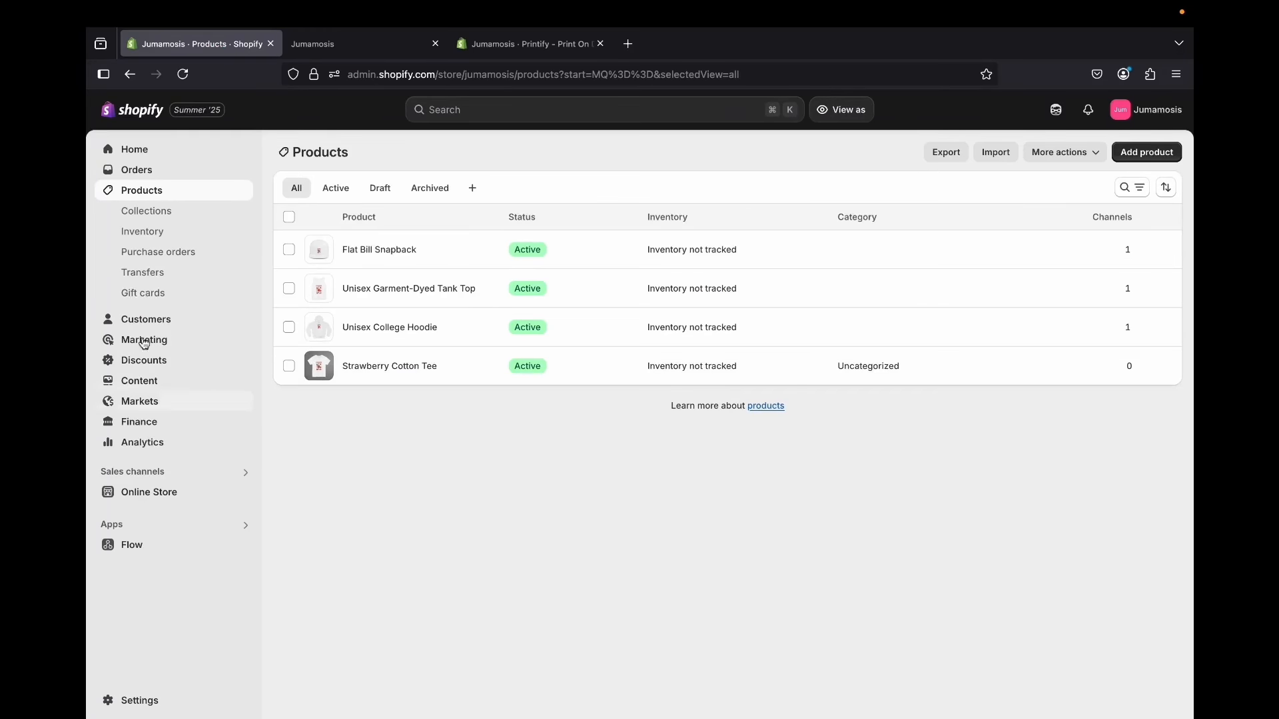
pyautogui.click(152, 496)
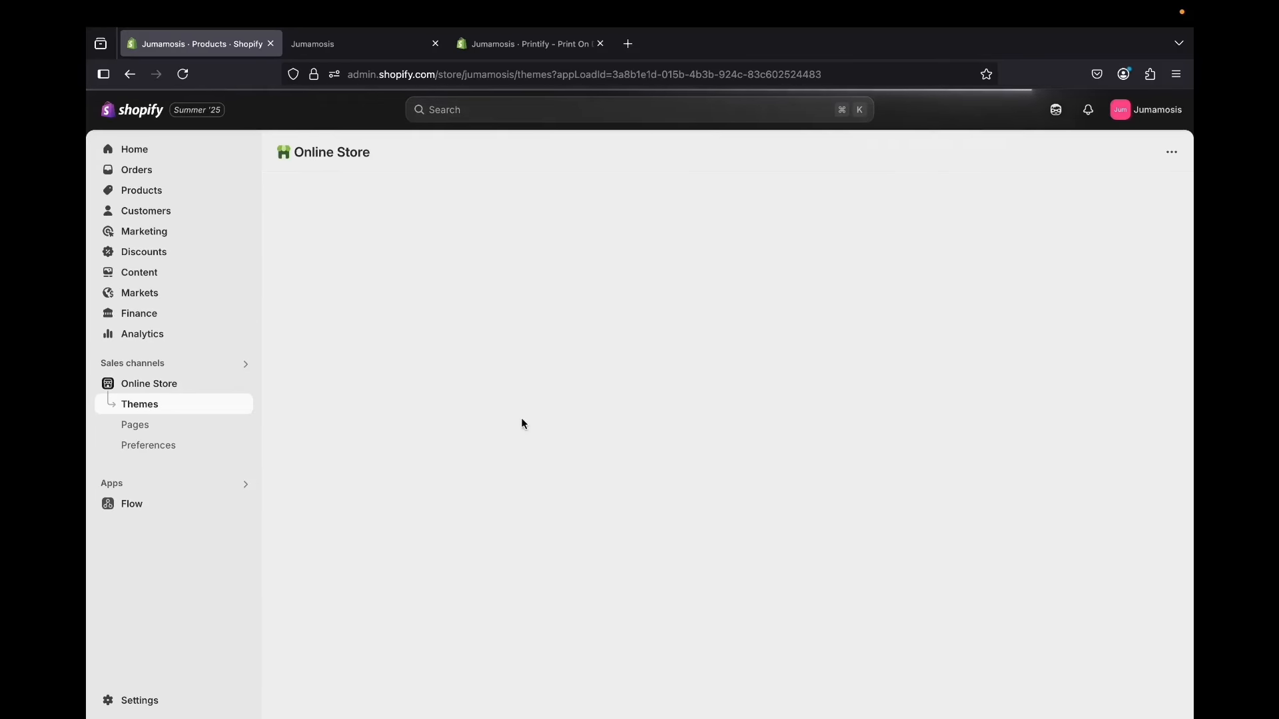
pyautogui.scroll(-5, 880, 484)
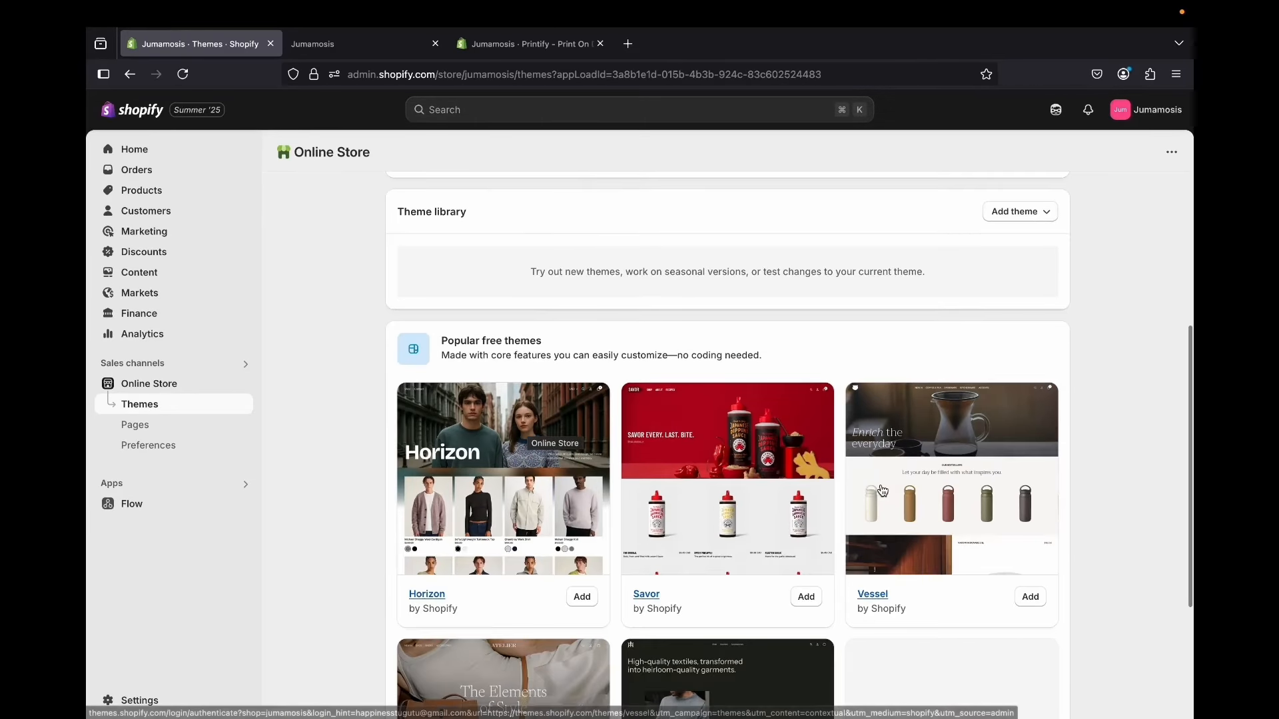
# Look over the popular free themes and visit the Shopify Theme Store
pyautogui.scroll(-3, 883, 491)
pyautogui.scroll(6, 883, 491)
pyautogui.scroll(-3, 882, 491)
pyautogui.scroll(-4, 883, 491)
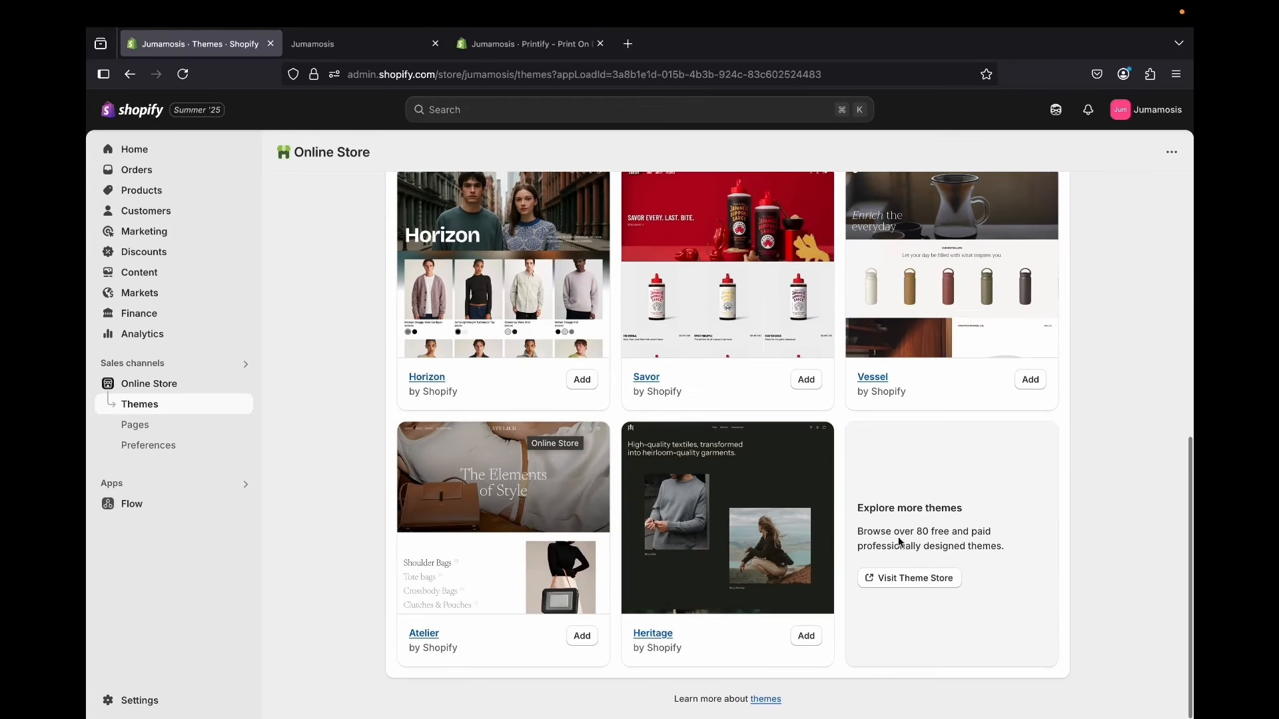
pyautogui.click(920, 583)
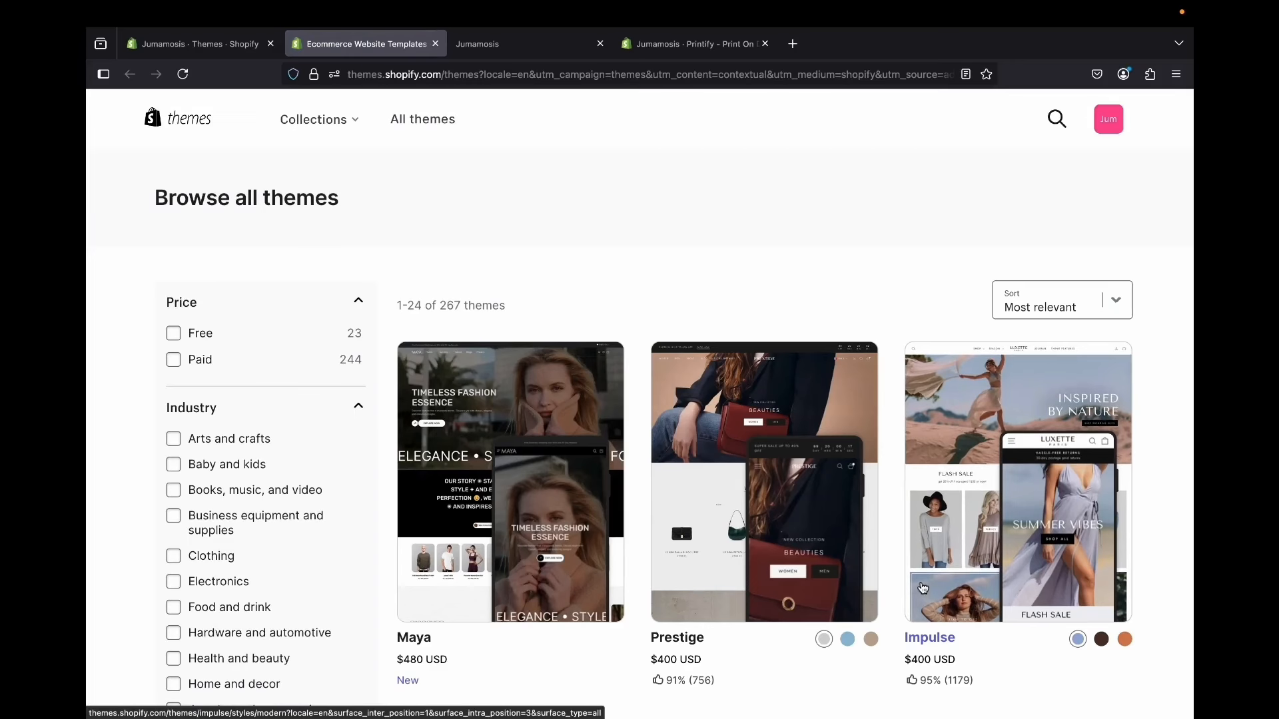
# Filter the Theme Store listing by price to show only free themes
pyautogui.scroll(-3, 969, 616)
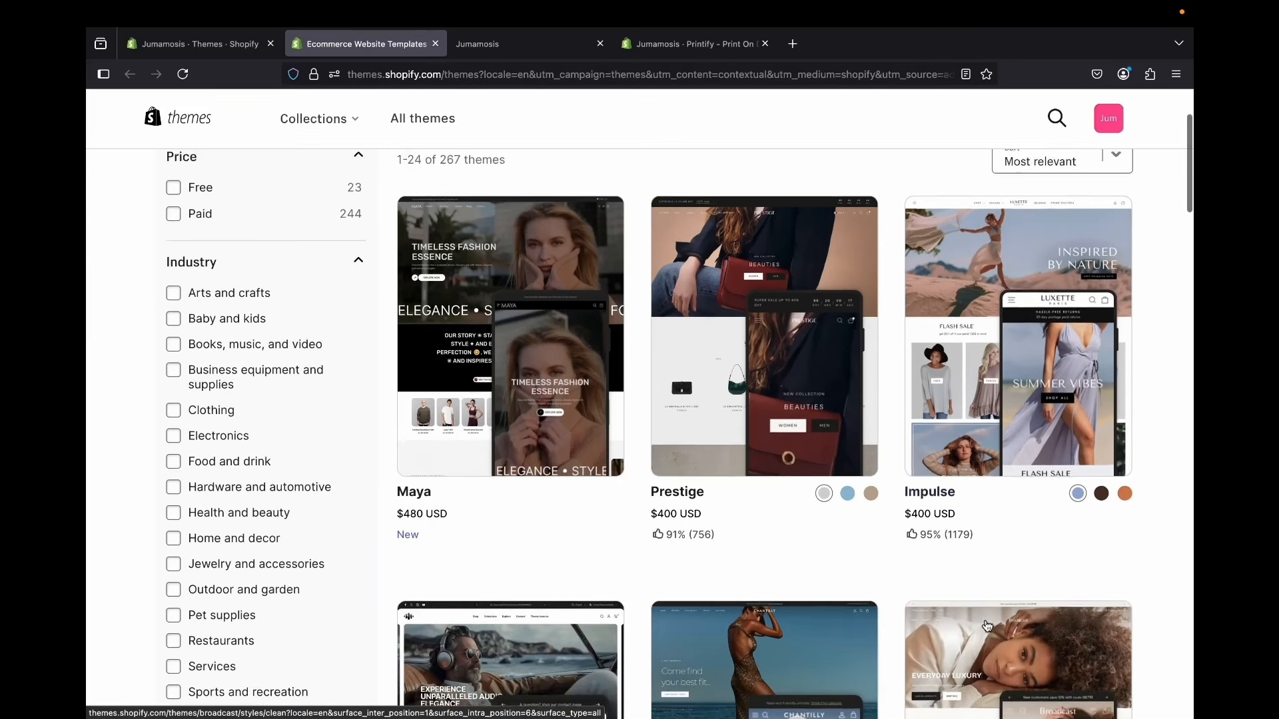
pyautogui.scroll(3, 902, 577)
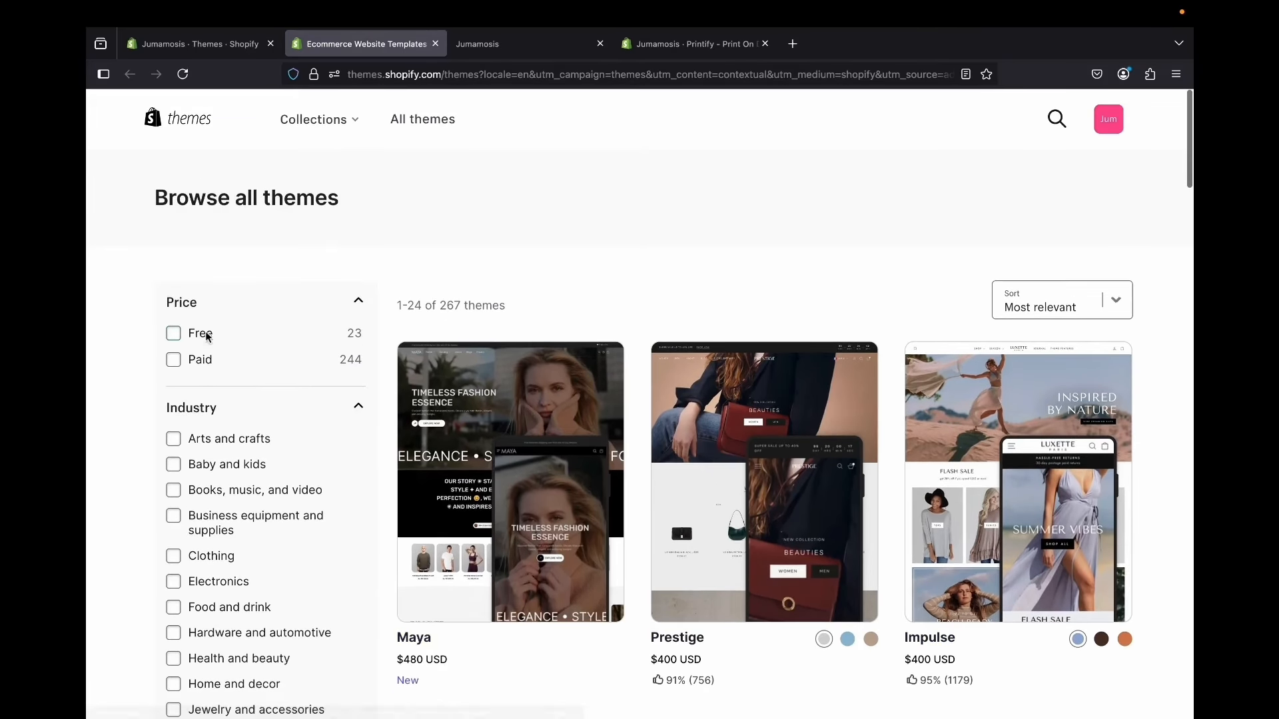
pyautogui.click(173, 332)
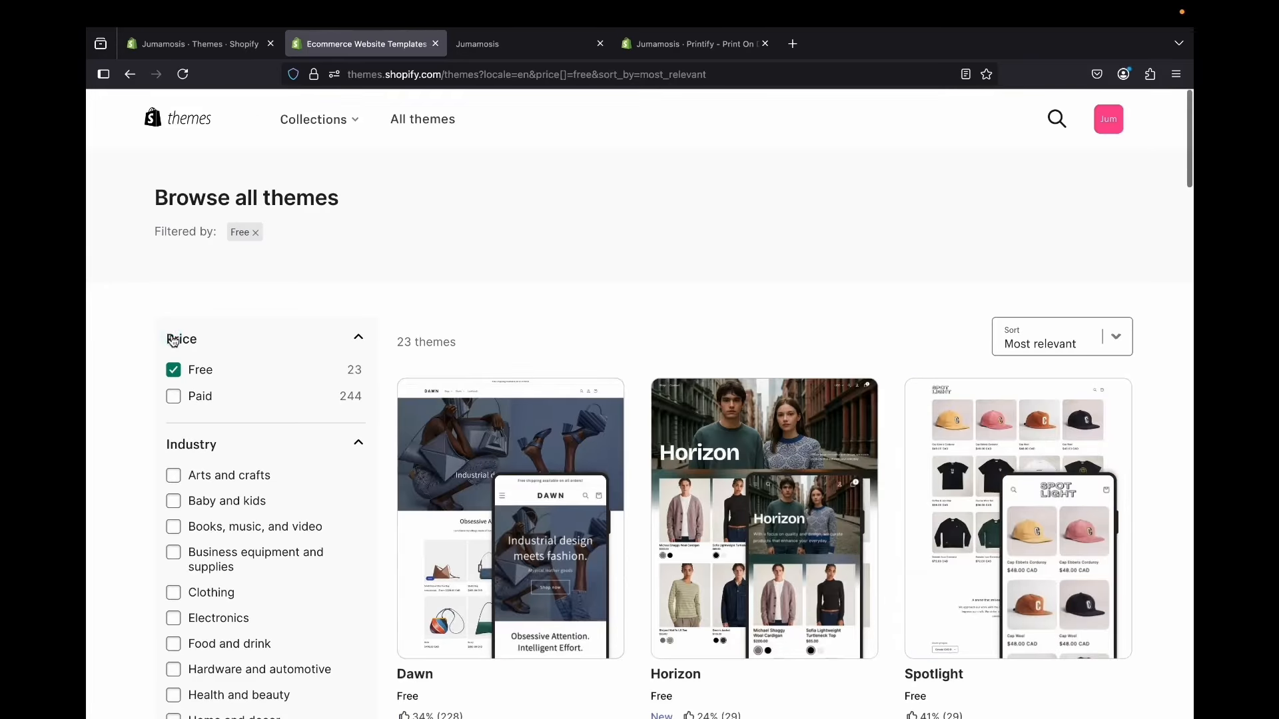
# Browse the free themes in the filtered listing and compare their previews and ratings
pyautogui.scroll(-4, 633, 498)
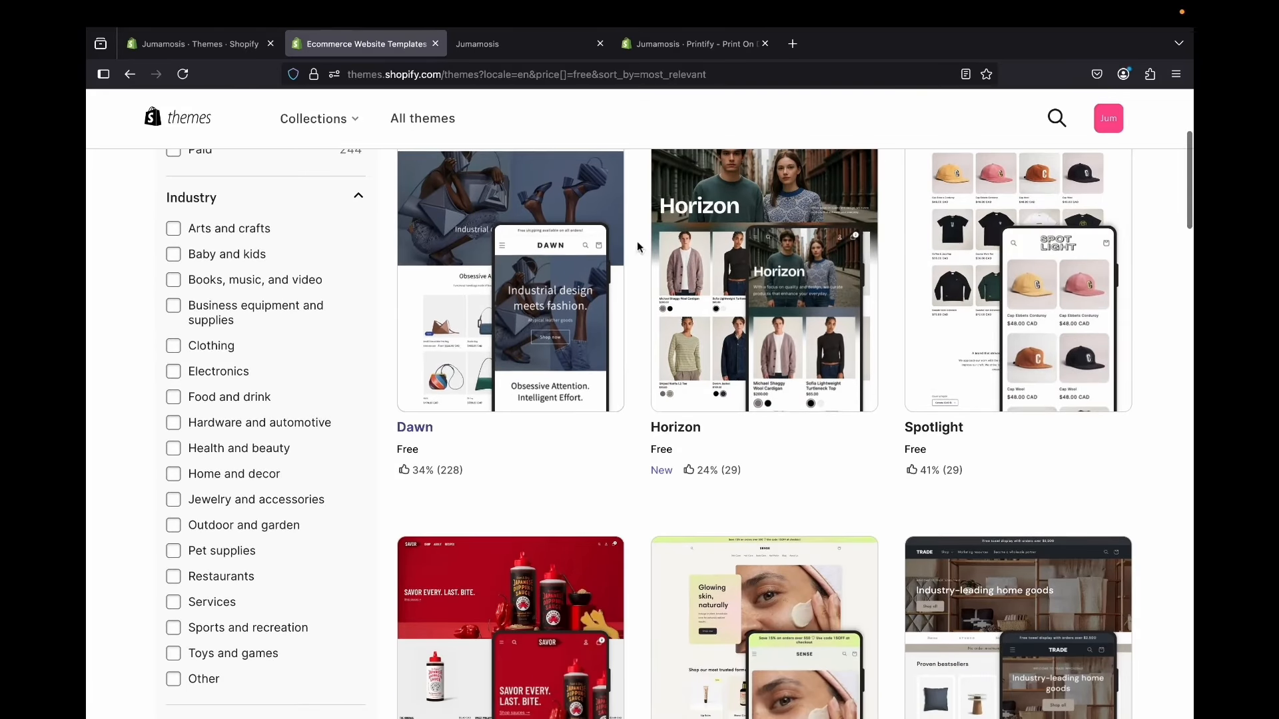
pyautogui.scroll(-10, 936, 565)
pyautogui.scroll(-10, 937, 565)
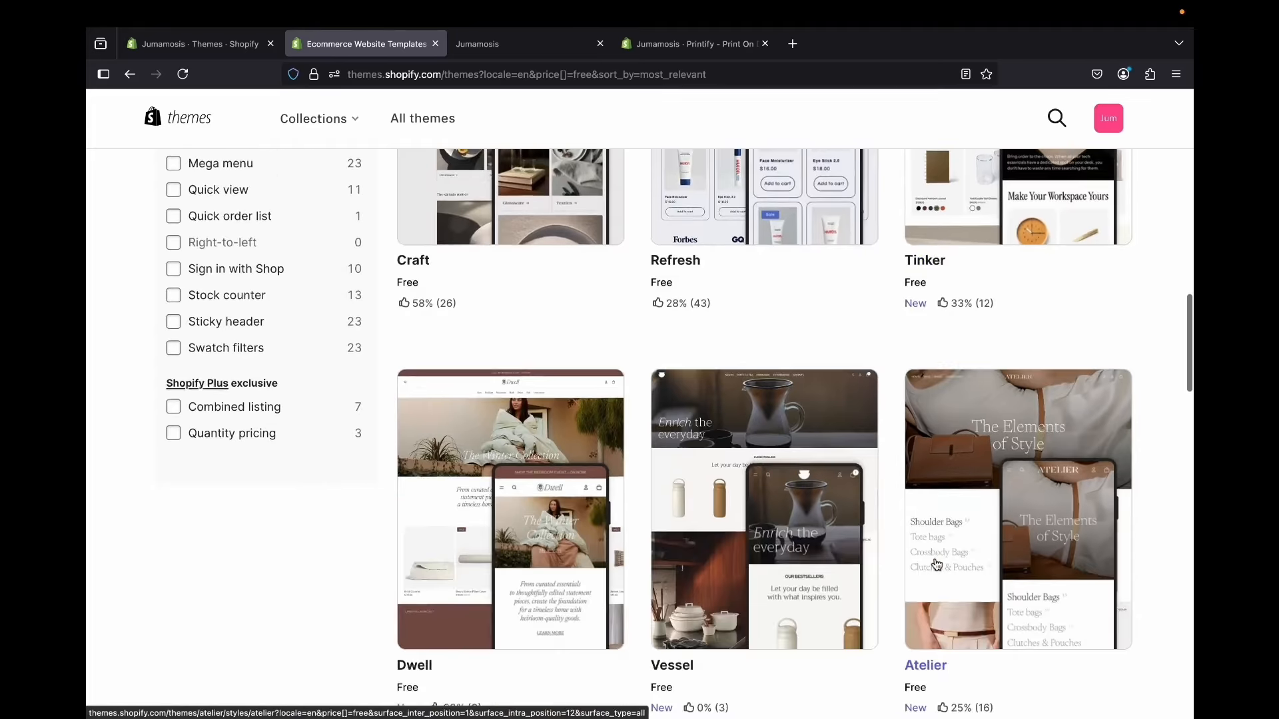
pyautogui.scroll(-8, 937, 565)
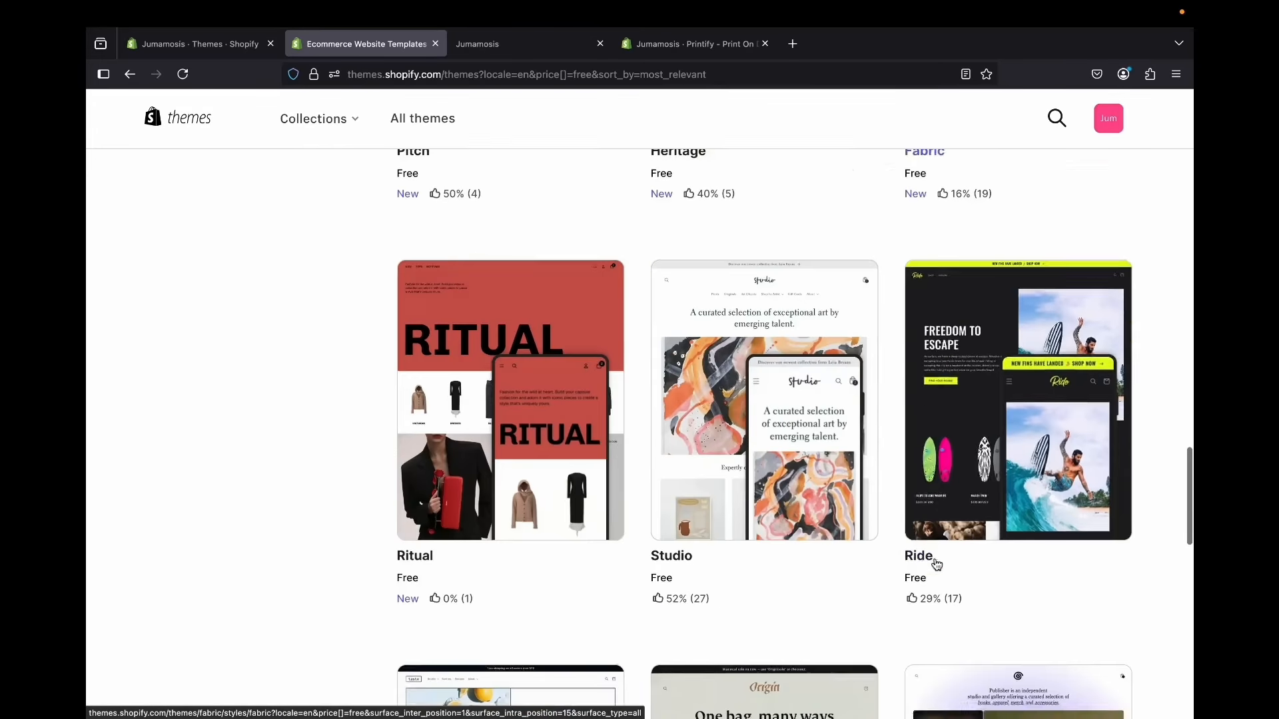
pyautogui.scroll(-5, 937, 565)
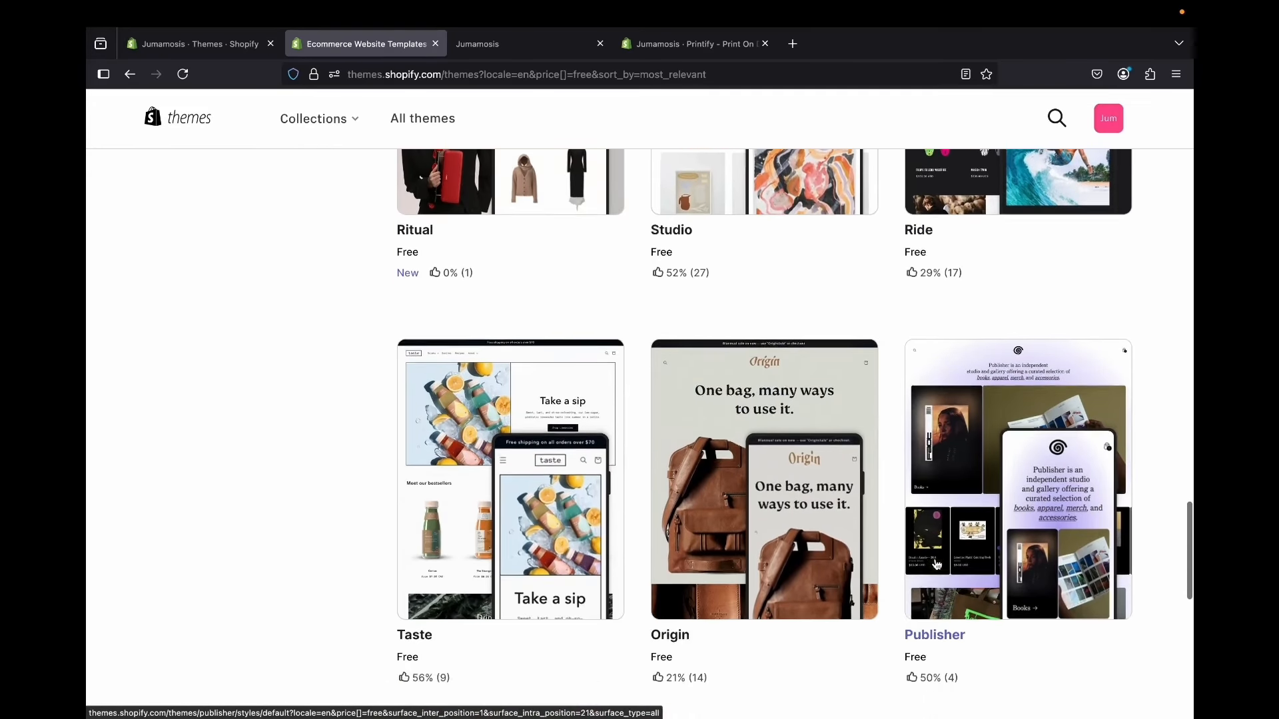
pyautogui.scroll(20, 936, 565)
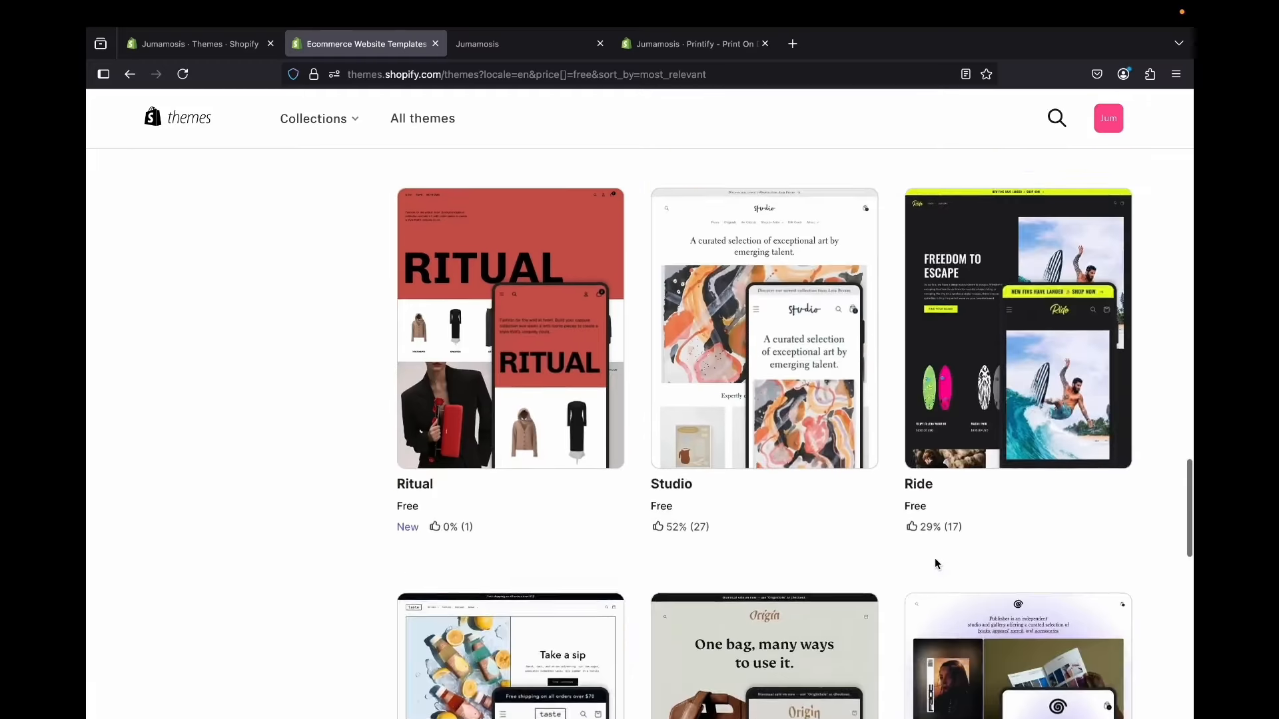
pyautogui.scroll(9, 936, 565)
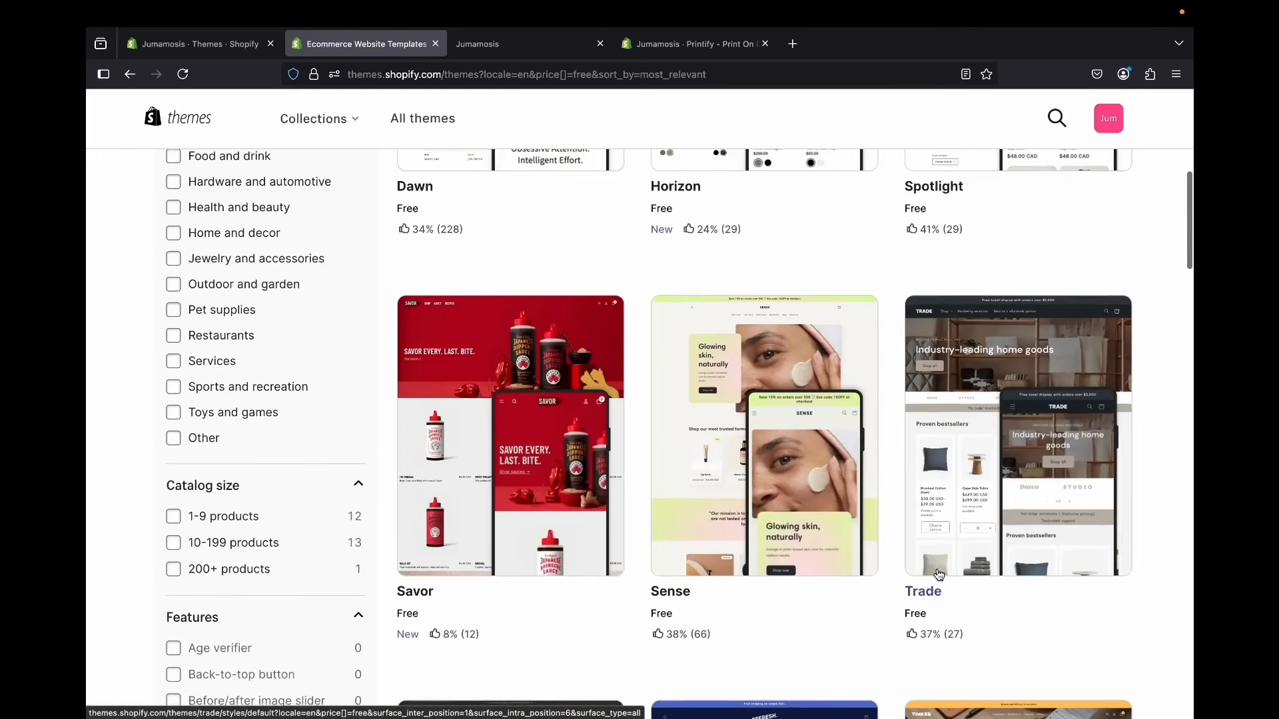
pyautogui.scroll(6, 939, 575)
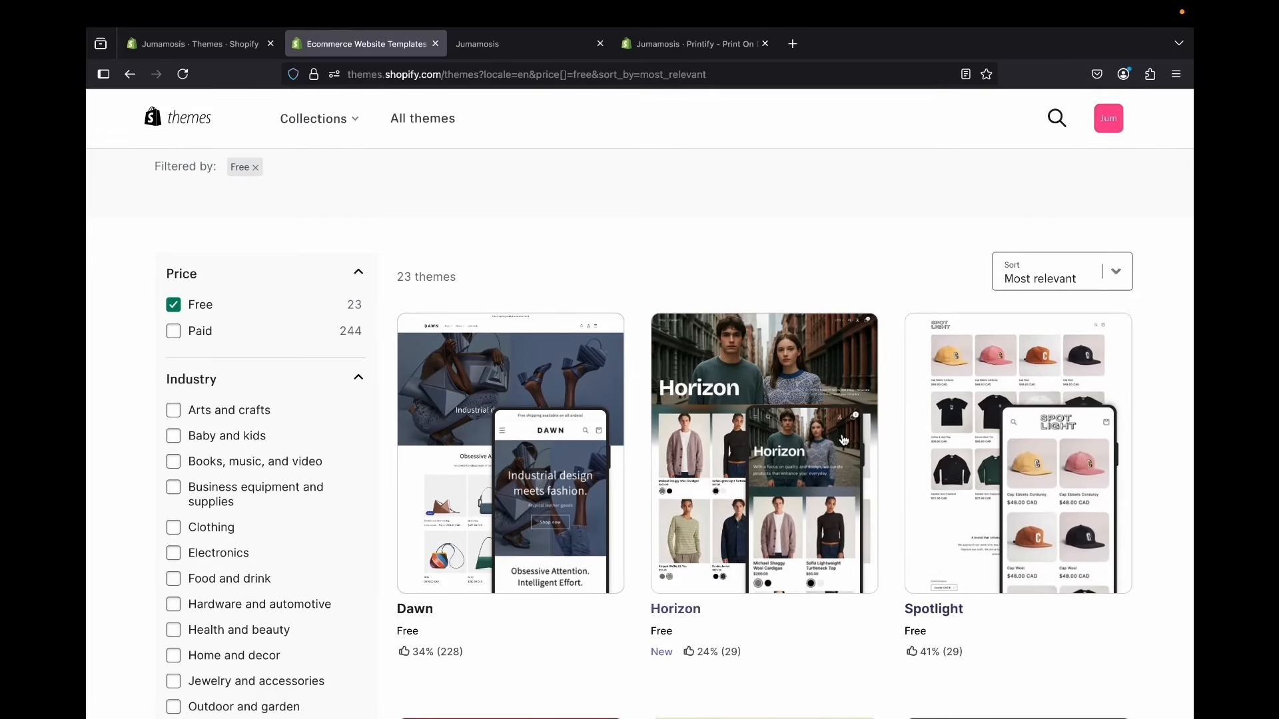
pyautogui.scroll(-7, 844, 440)
pyautogui.scroll(-6, 844, 440)
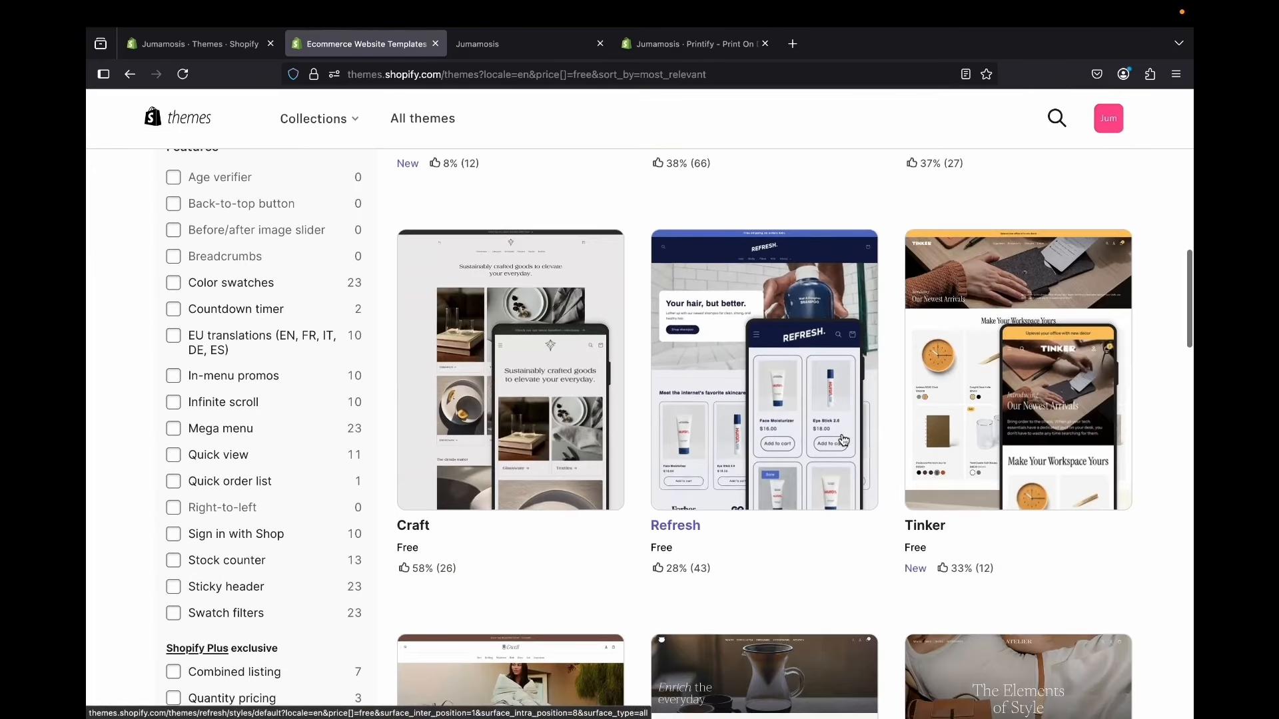
pyautogui.scroll(12, 844, 442)
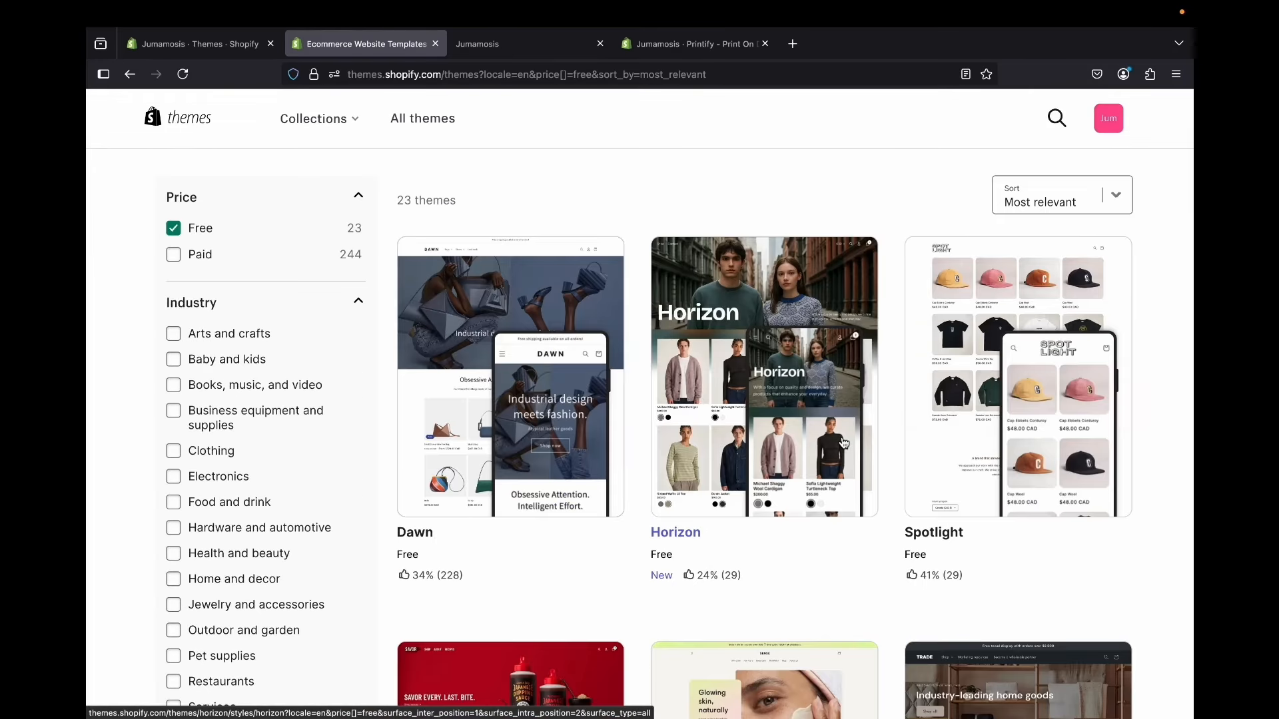
# Open the Horizon theme's details and examine the home page of its demo store
pyautogui.click(754, 418)
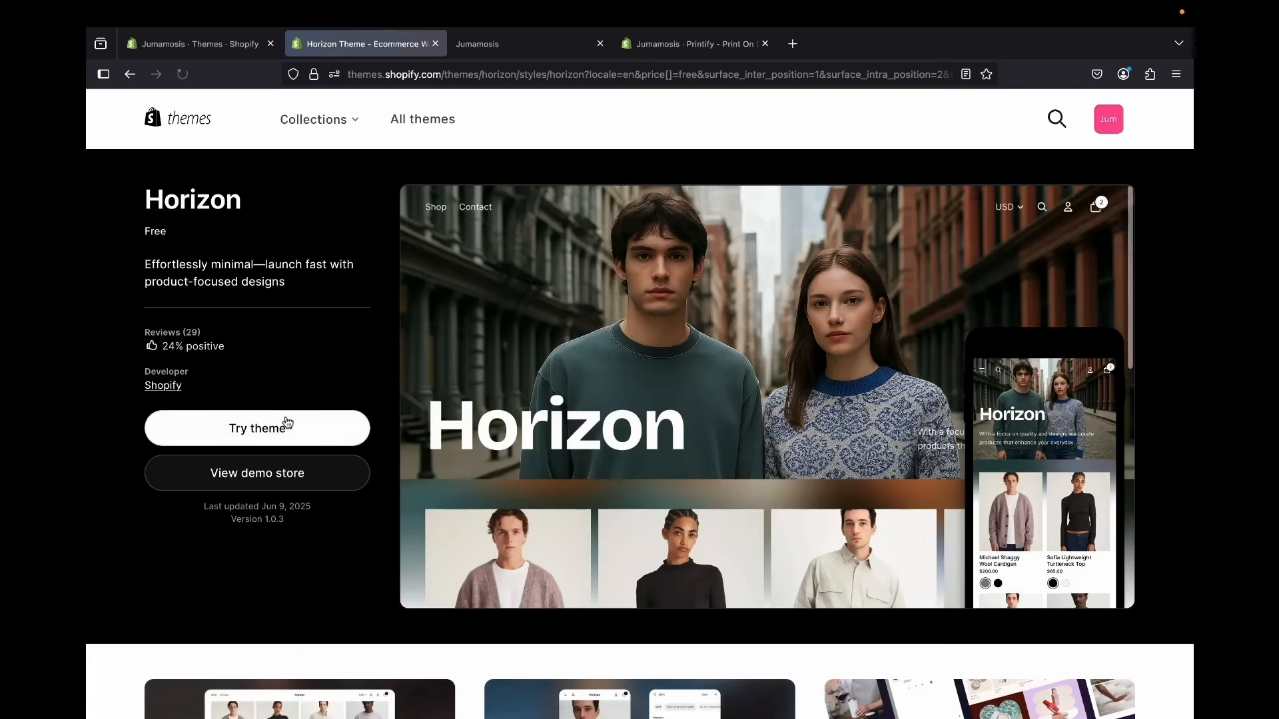
pyautogui.click(287, 440)
pyautogui.moveTo(285, 437); pyautogui.dragTo(305, 357)
pyautogui.click(286, 485)
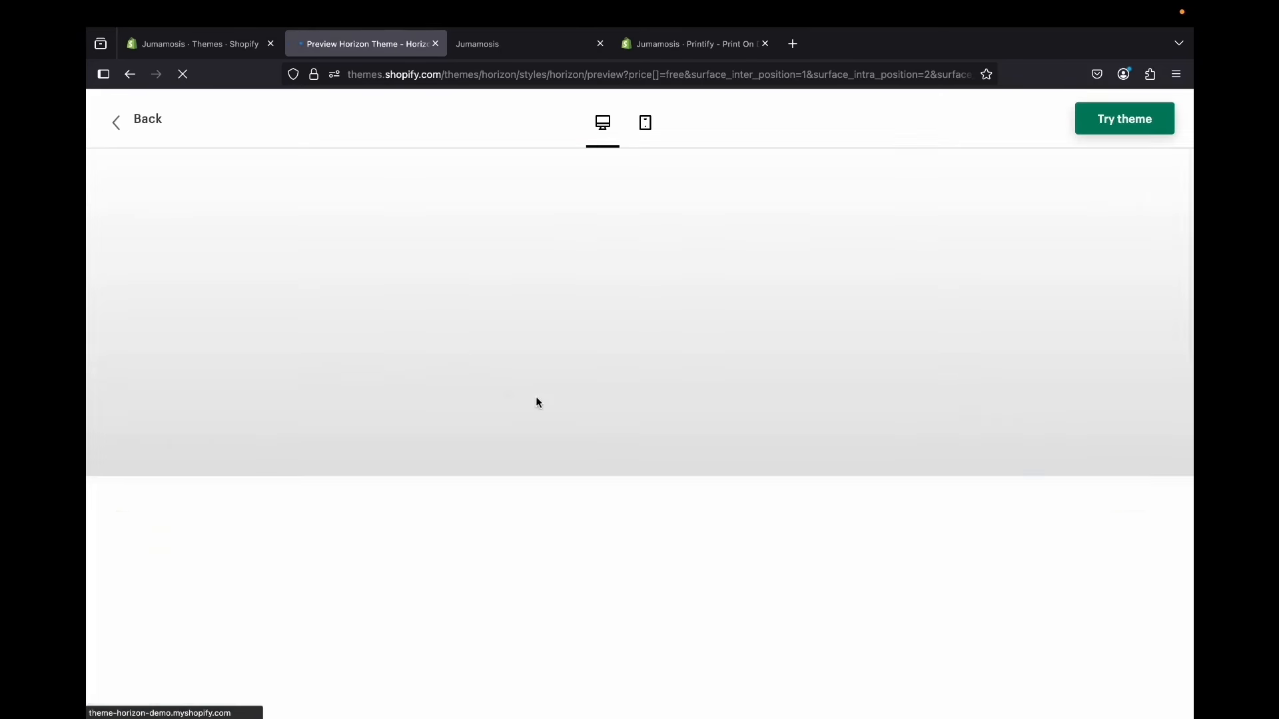
pyautogui.scroll(-10, 699, 493)
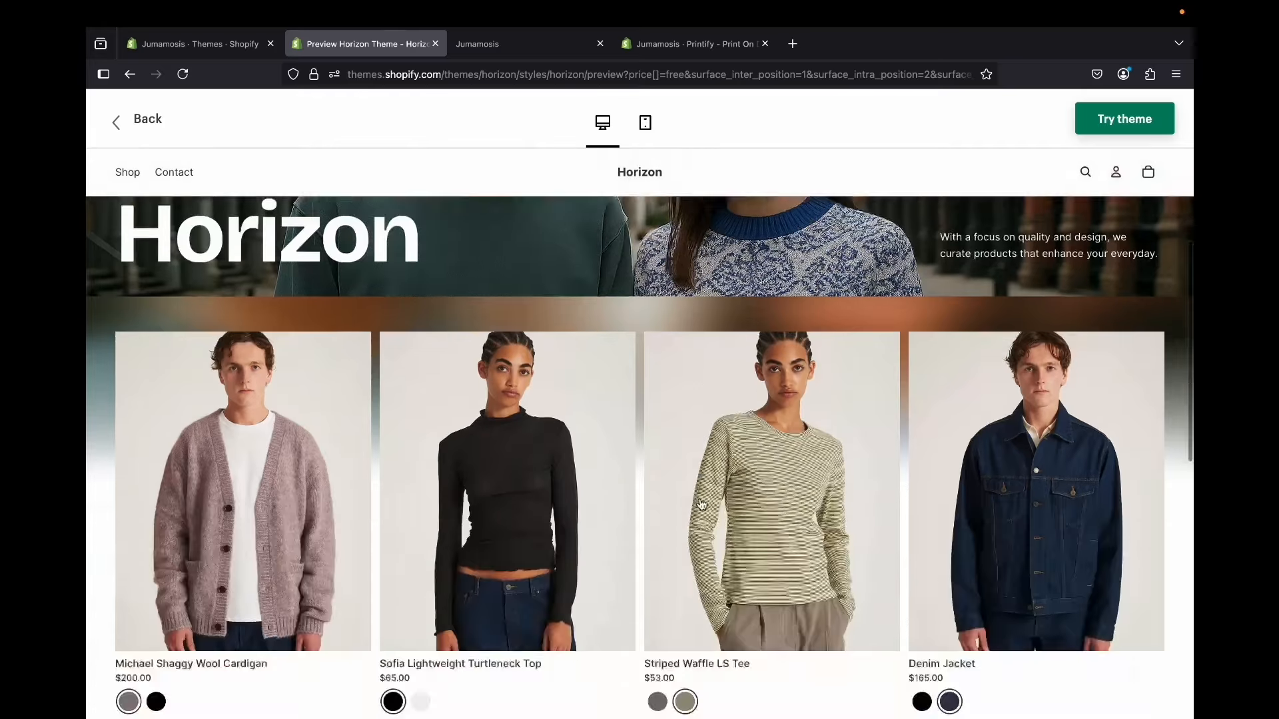
pyautogui.scroll(15, 700, 499)
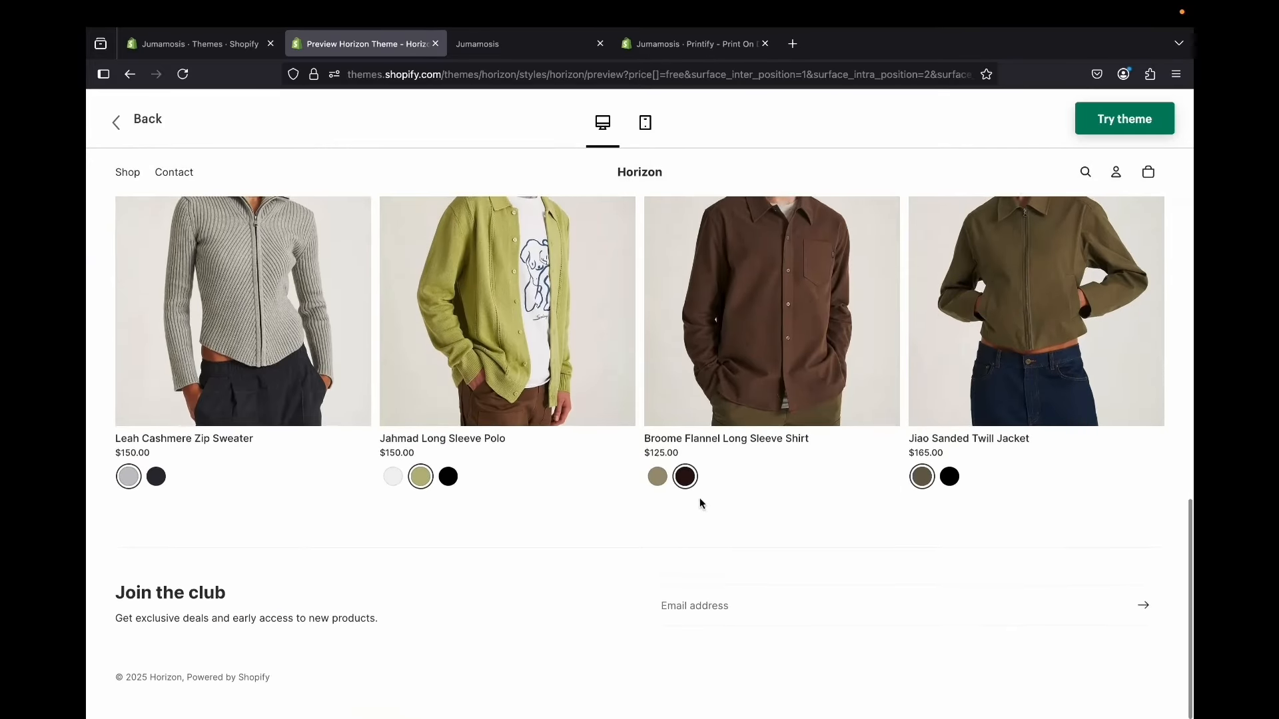
pyautogui.scroll(-3, 699, 497)
pyautogui.scroll(-10, 886, 678)
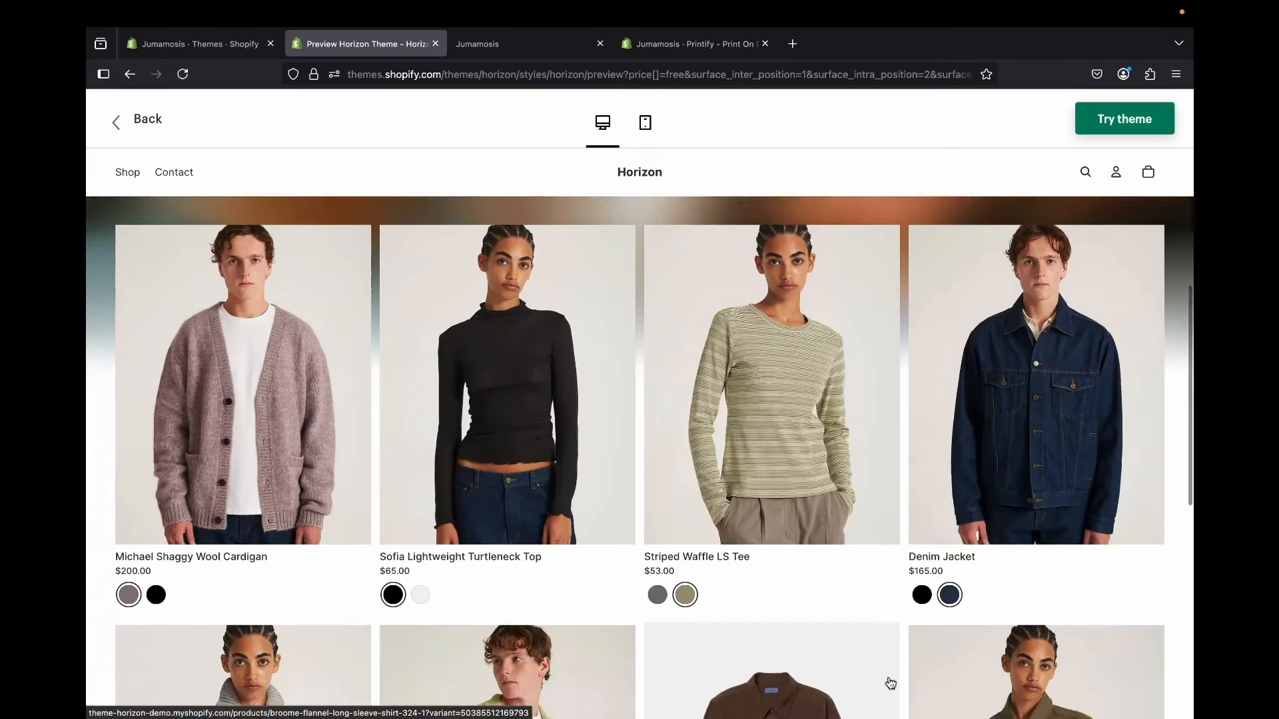
pyautogui.scroll(15, 890, 683)
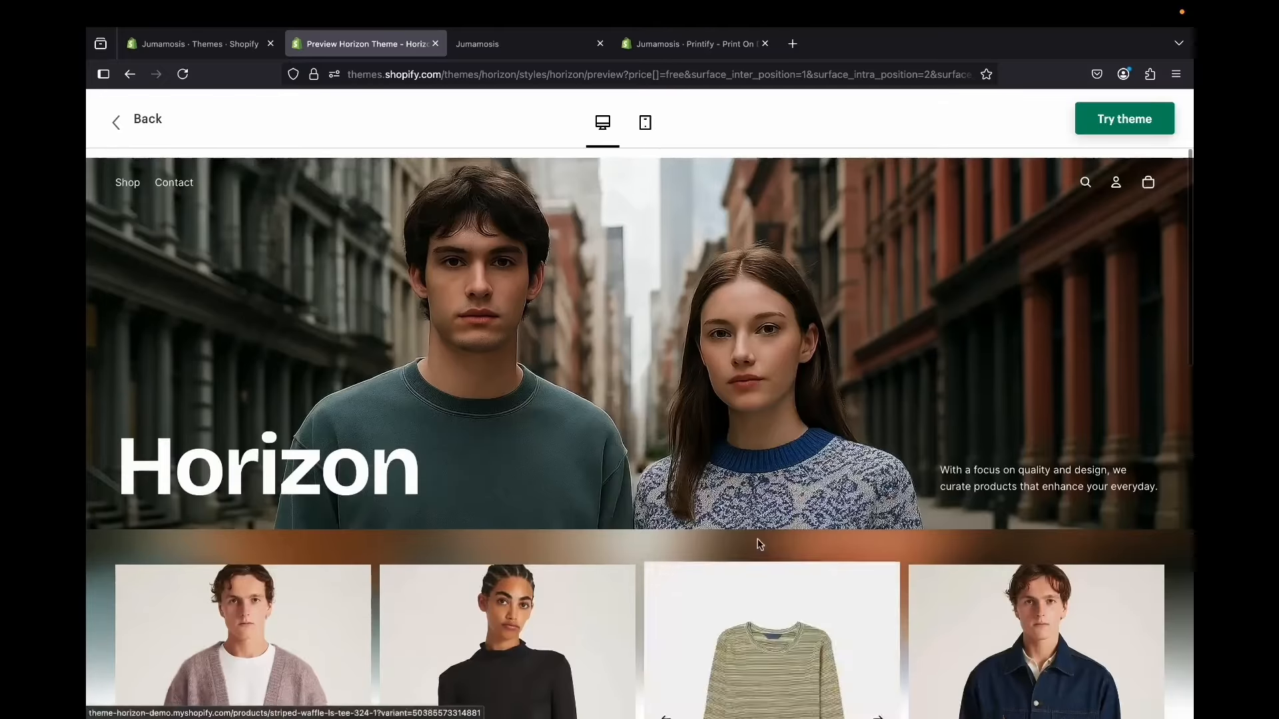
# View the Shop page of the Horizon demo store and look through its product grid
pyautogui.click(174, 173)
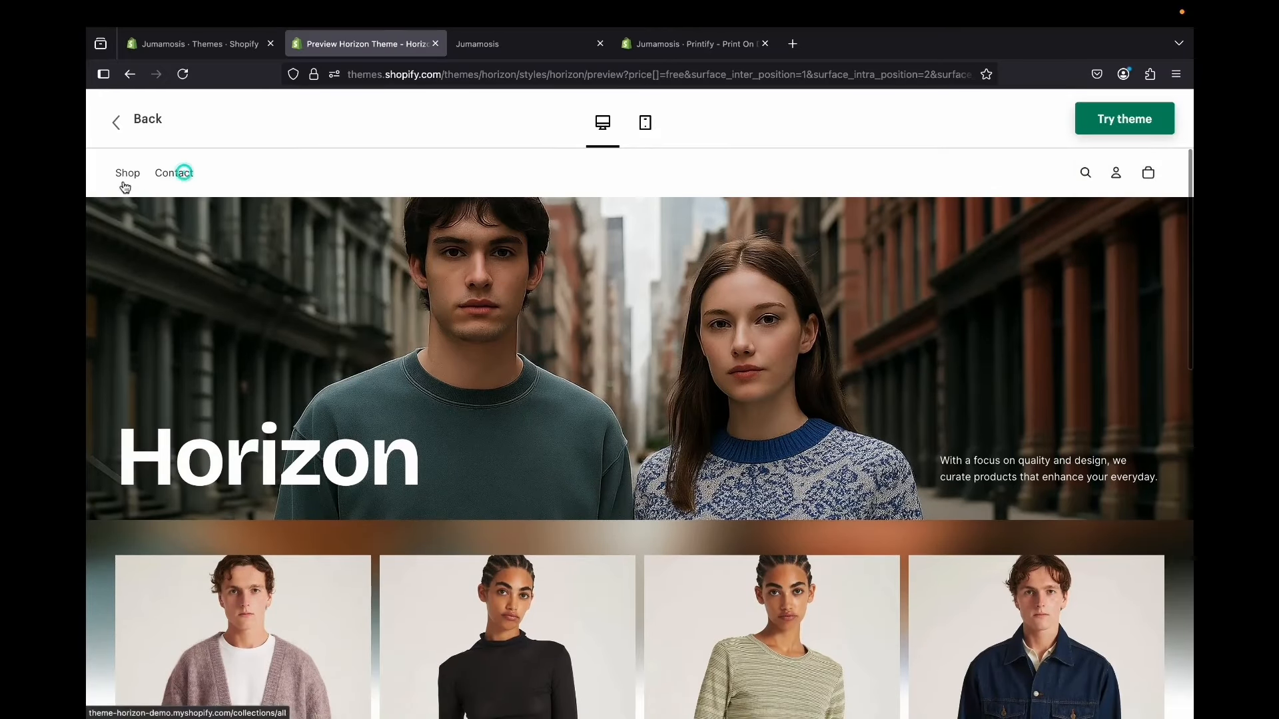
pyautogui.click(132, 175)
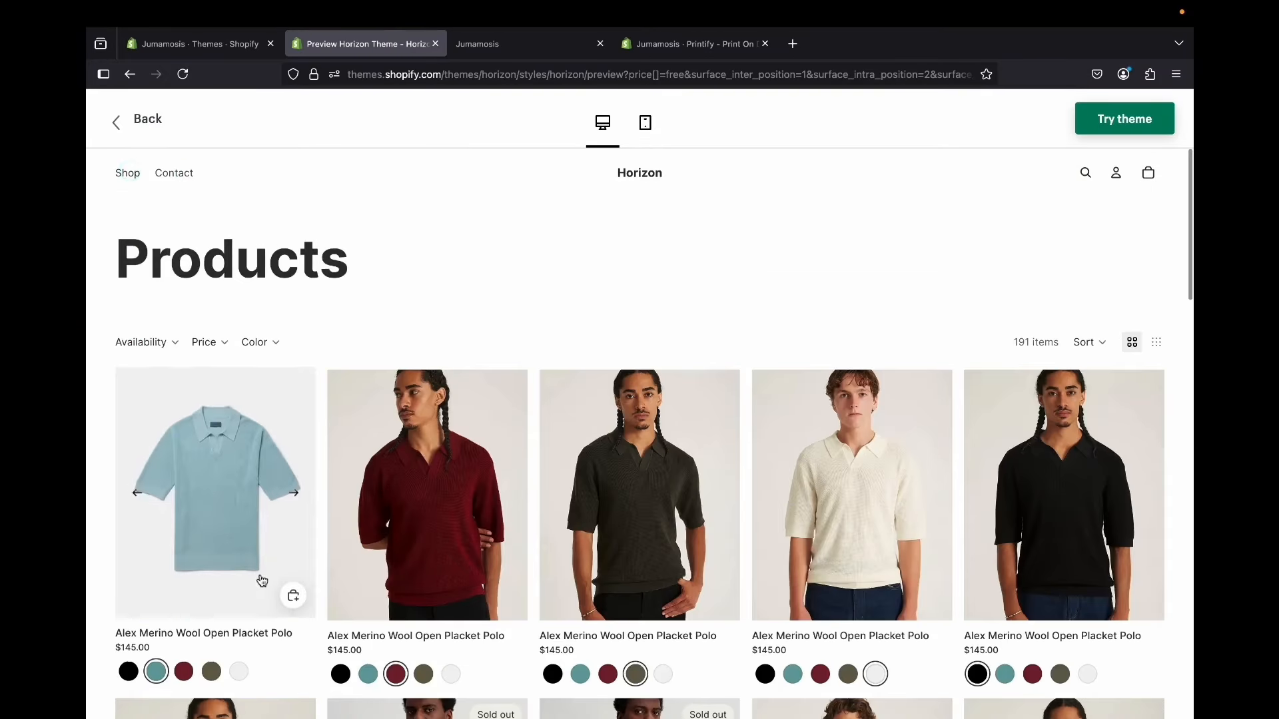
pyautogui.scroll(-10, 262, 581)
pyautogui.scroll(-5, 262, 580)
pyautogui.scroll(10, 260, 579)
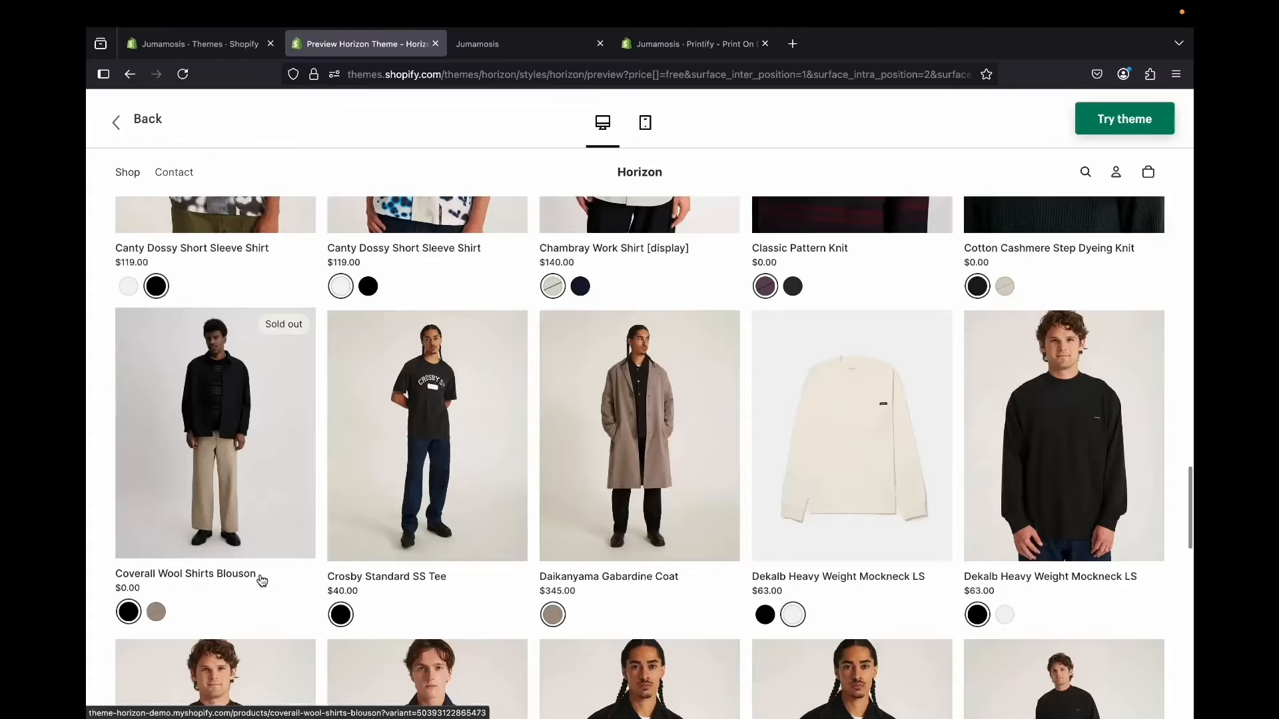
pyautogui.scroll(5, 429, 622)
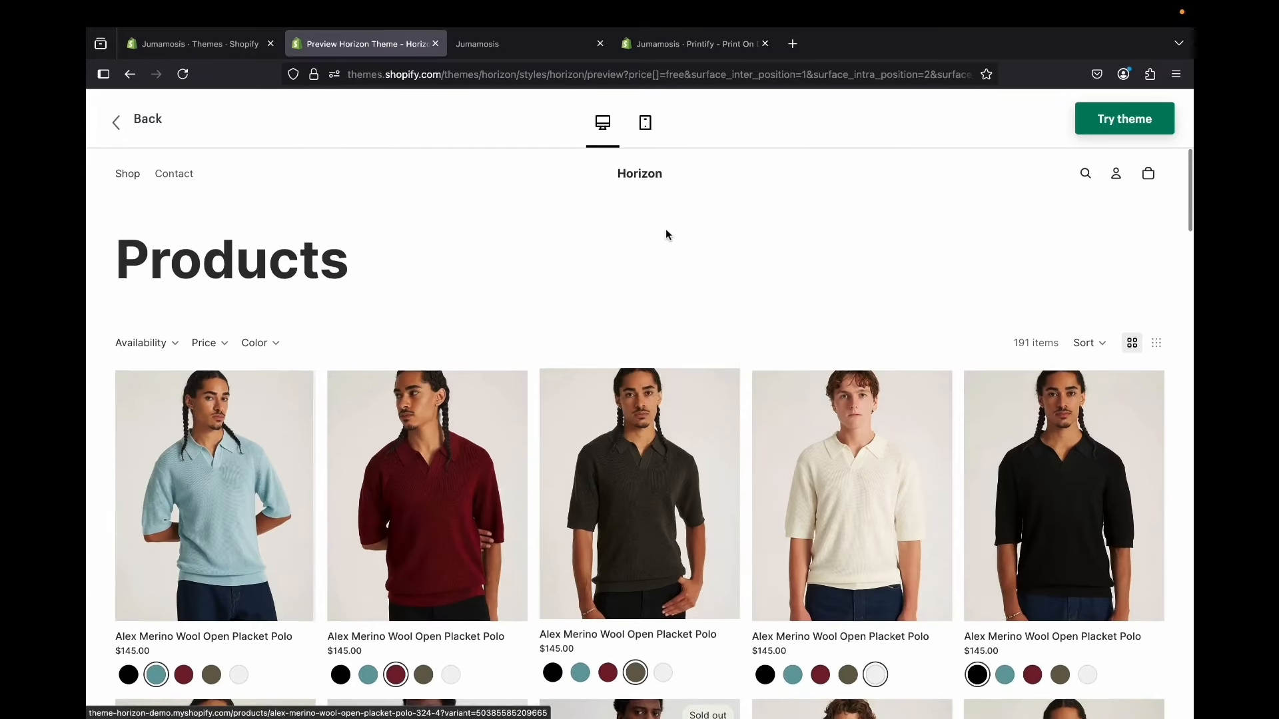
# Switch the Horizon demo to the mobile preview and look over its products page and home page
pyautogui.click(645, 122)
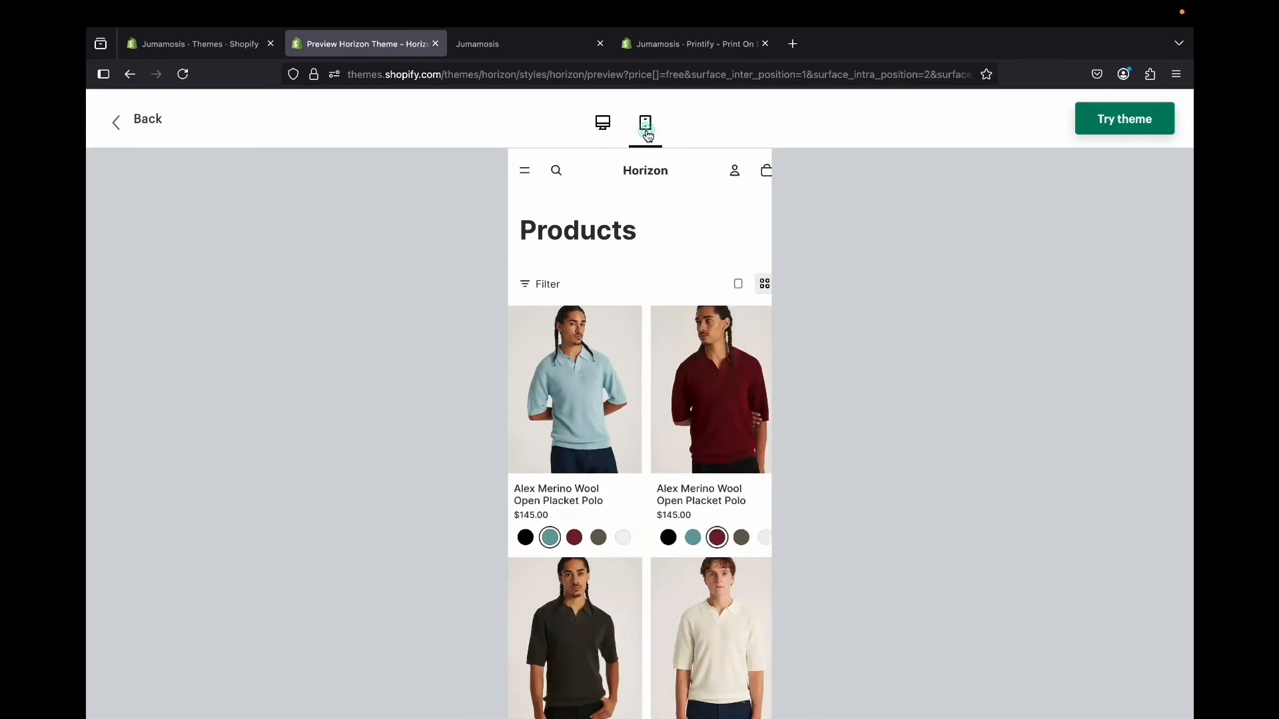
pyautogui.scroll(-2, 698, 461)
pyautogui.scroll(-6, 698, 461)
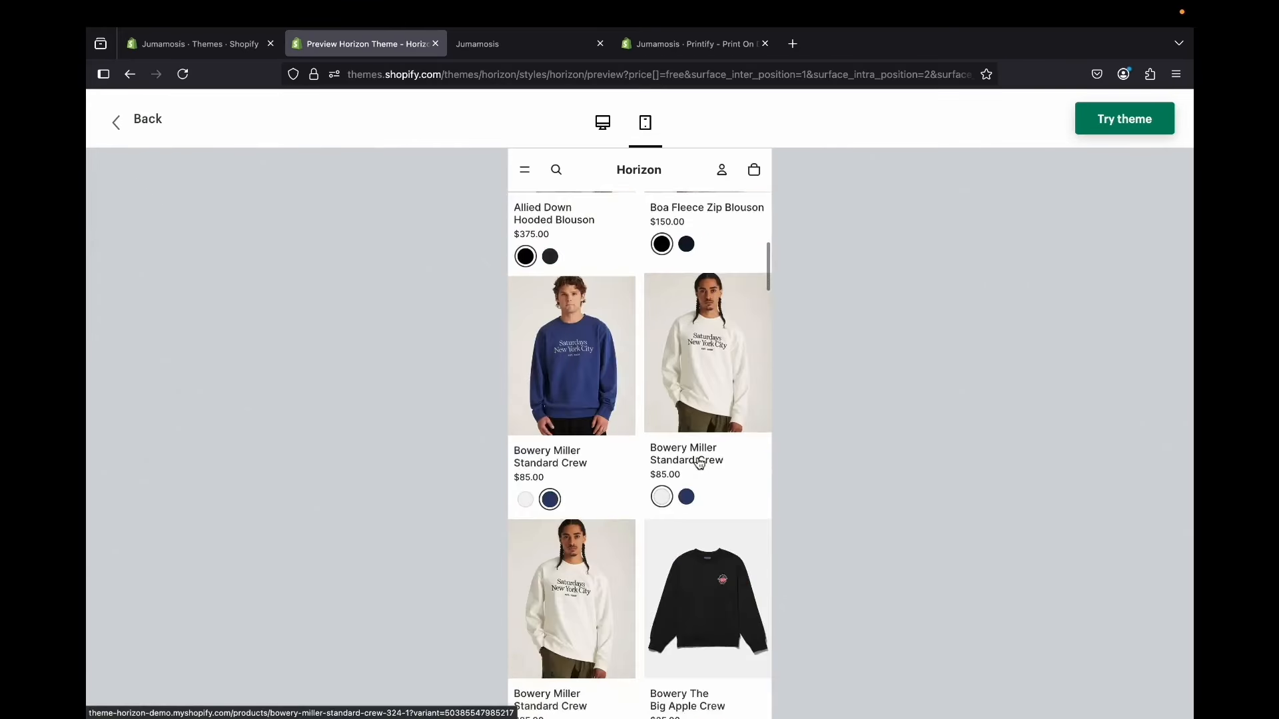
pyautogui.scroll(10, 666, 413)
pyautogui.click(634, 175)
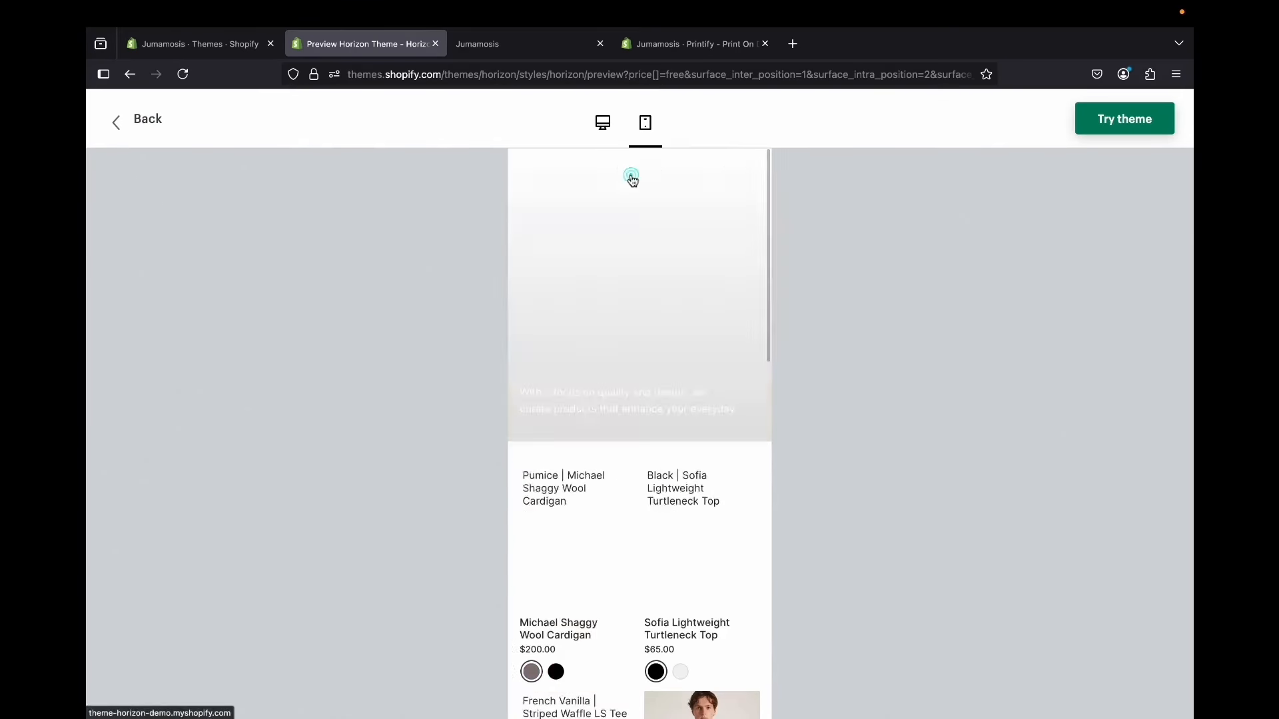
pyautogui.scroll(-1, 648, 413)
pyautogui.scroll(-10, 646, 412)
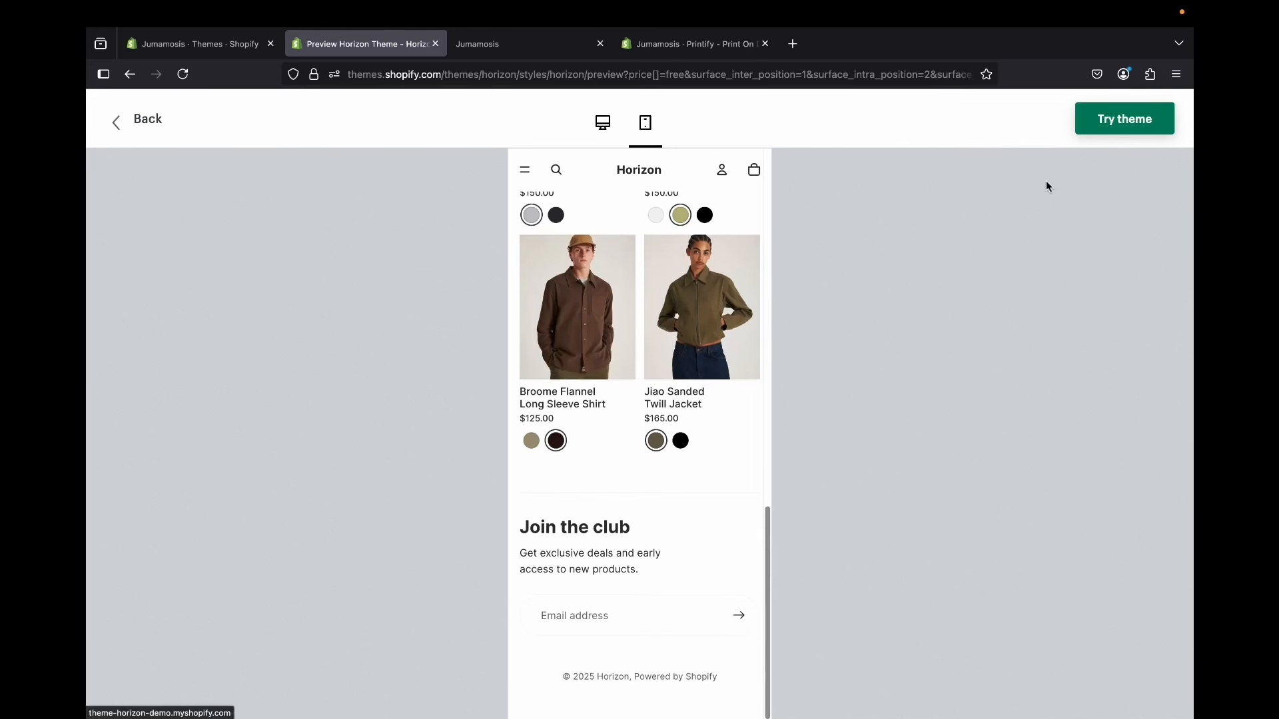
# Add the Horizon theme to the store's theme library and publish it as the current theme
pyautogui.click(1130, 116)
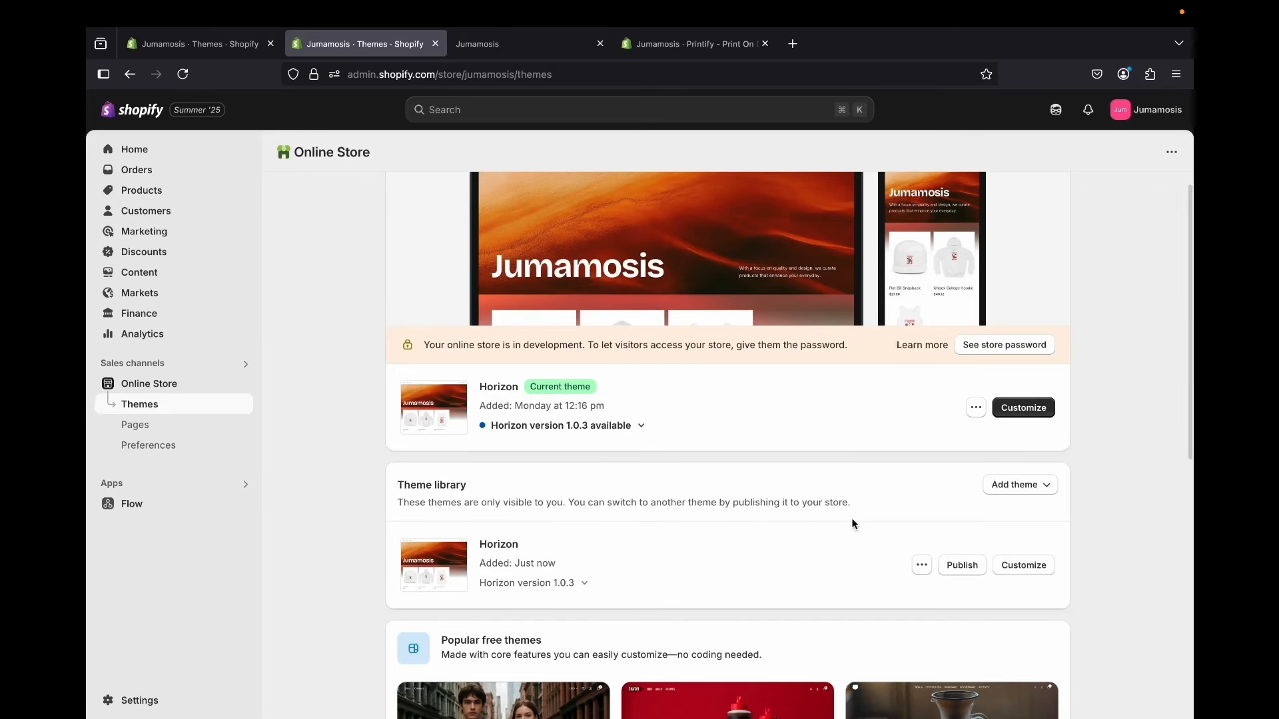
pyautogui.scroll(1, 666, 399)
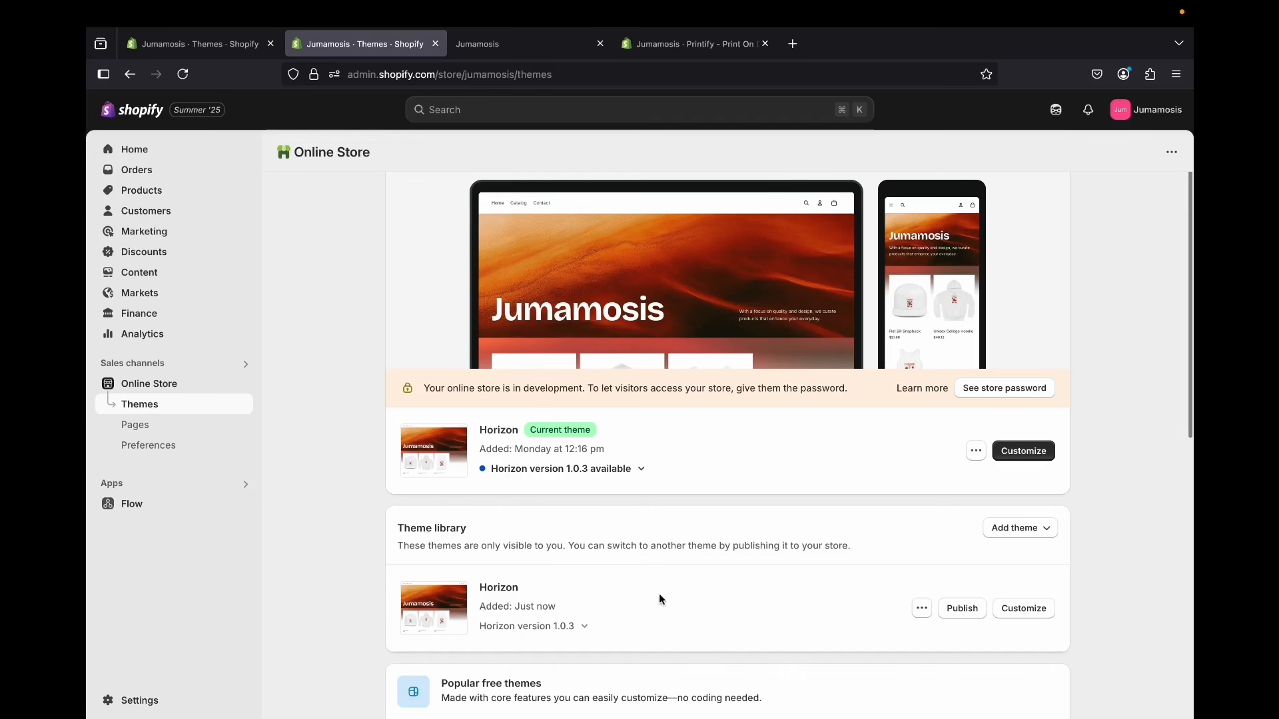
pyautogui.click(964, 609)
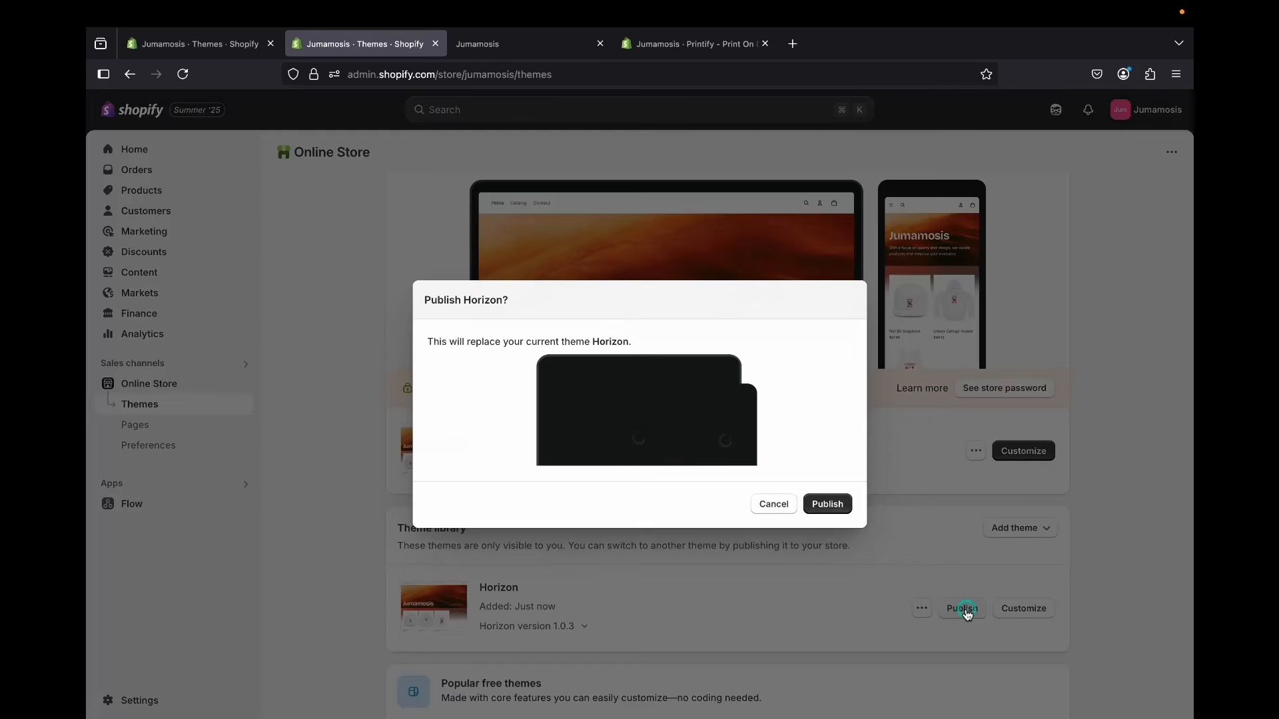
pyautogui.click(827, 504)
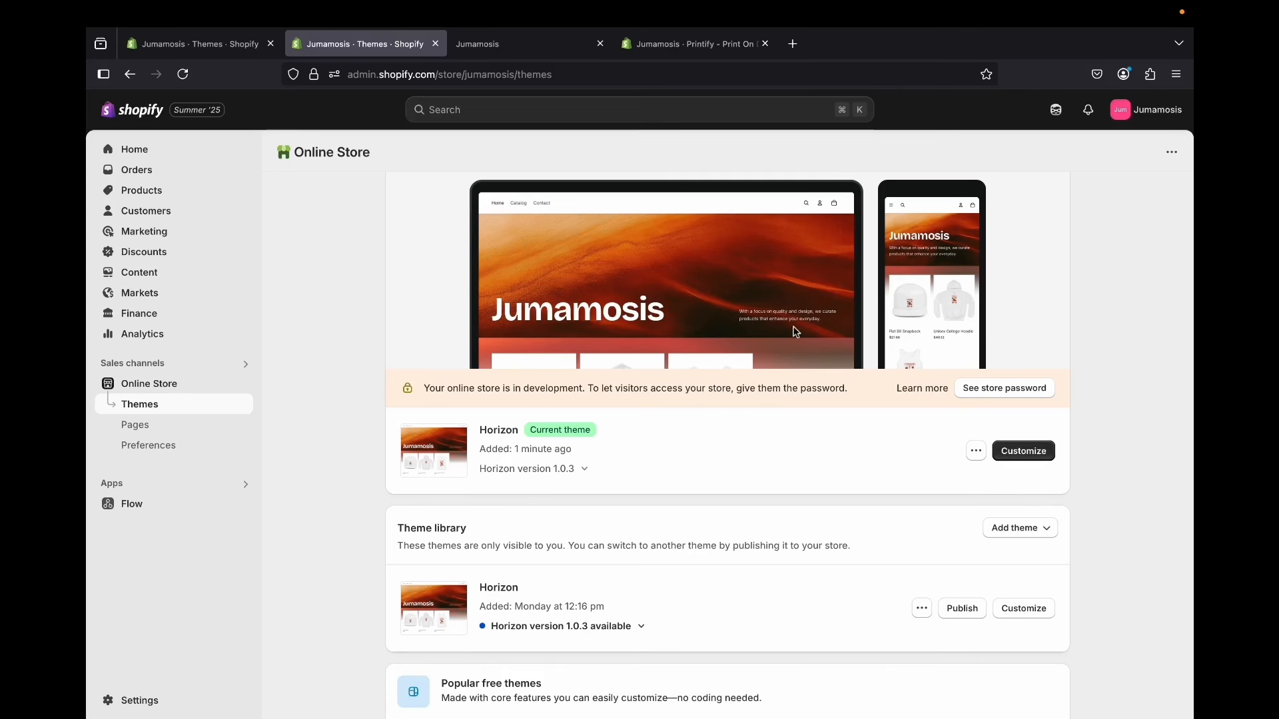
# Open the published Horizon theme for customization and look over the home page preview
pyautogui.click(1045, 451)
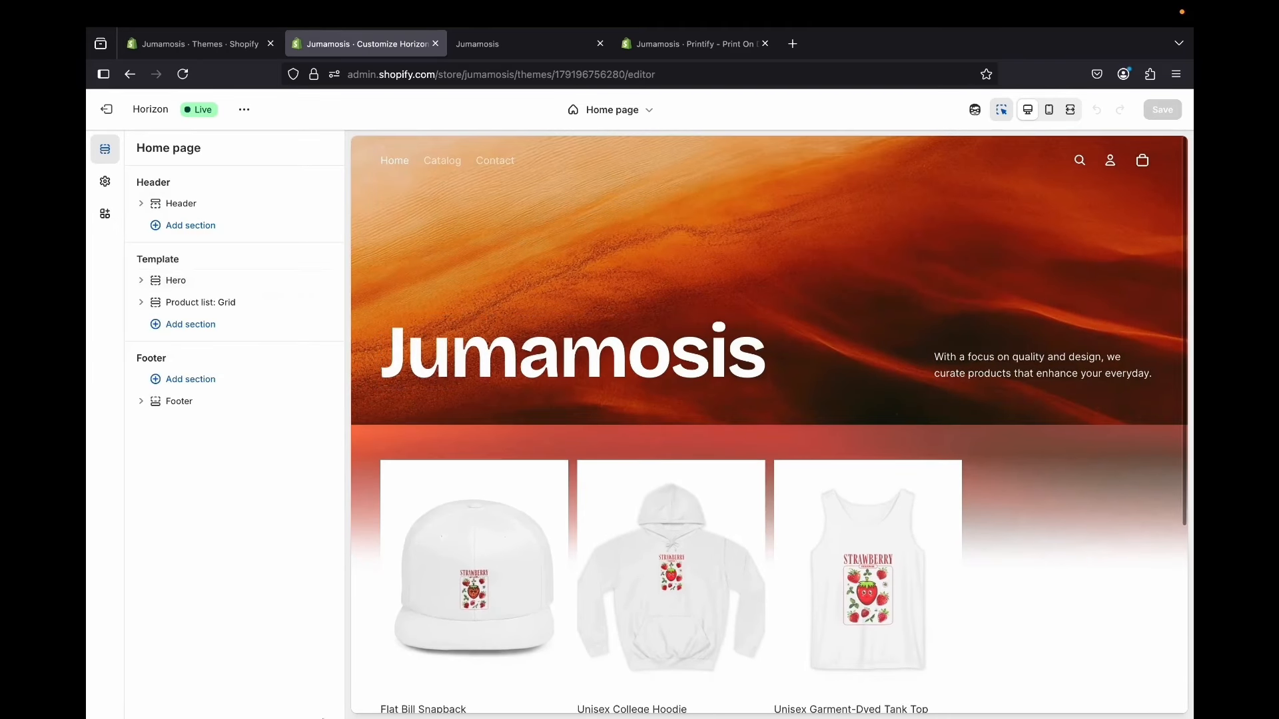
pyautogui.scroll(-5, 573, 477)
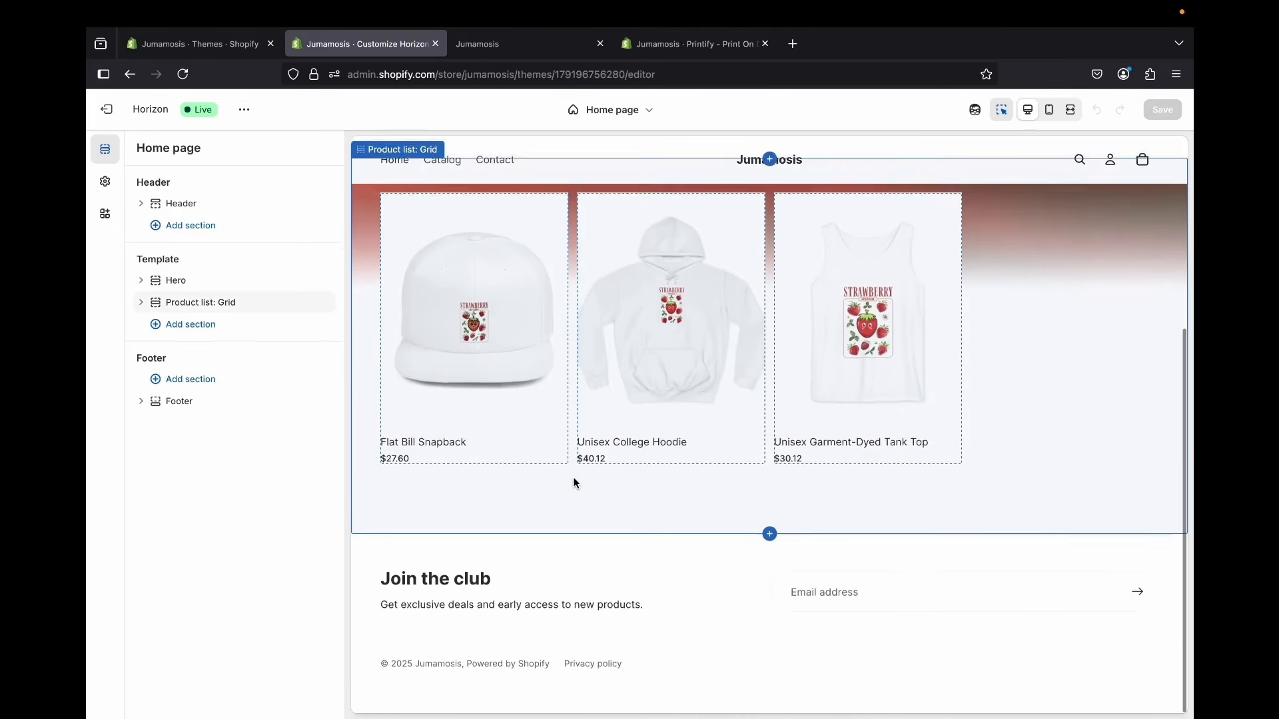
pyautogui.scroll(5, 573, 477)
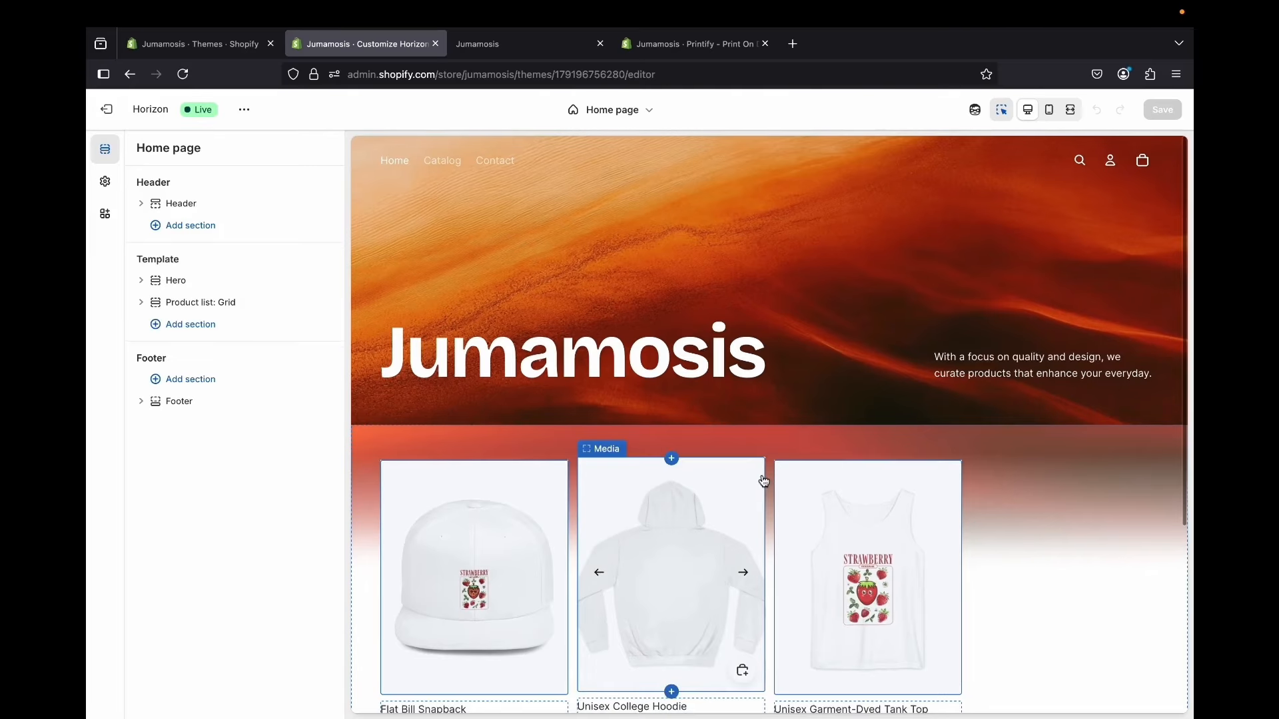
# Examine the home page preview from the hero banner down through the product grid to the newsletter sign-up
pyautogui.scroll(-5, 765, 481)
pyautogui.scroll(5, 764, 481)
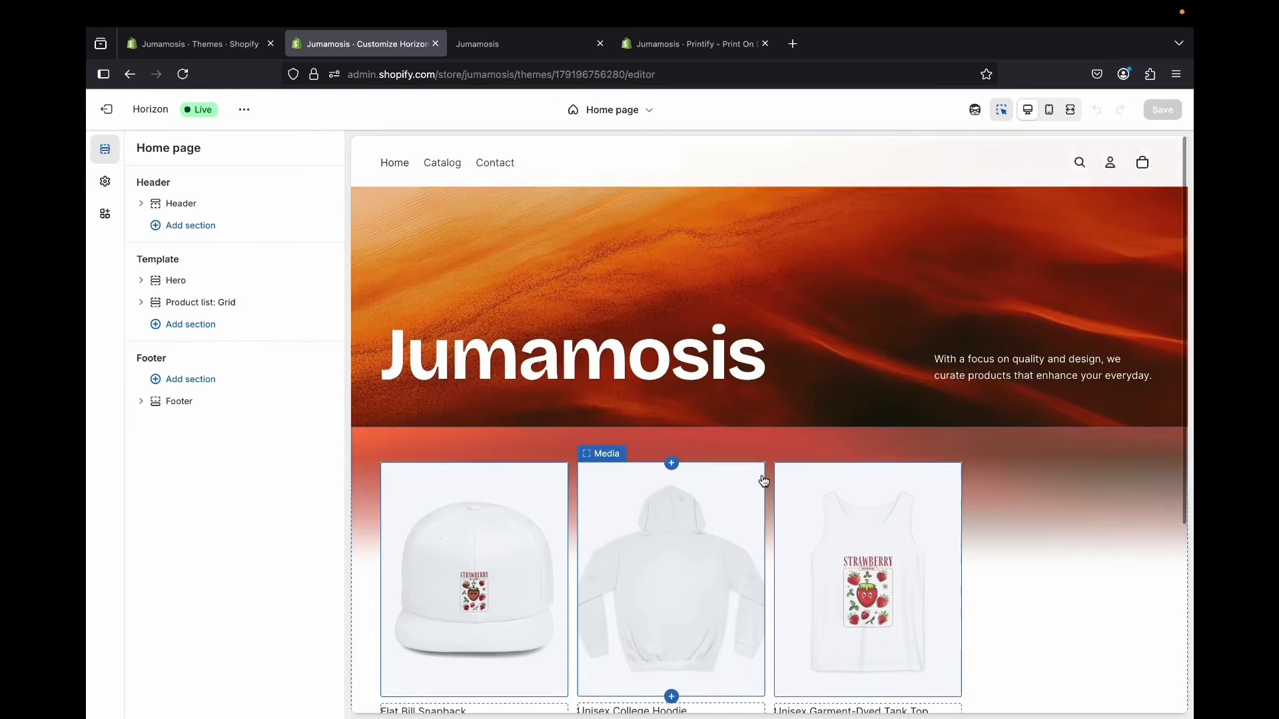
pyautogui.scroll(-1, 764, 481)
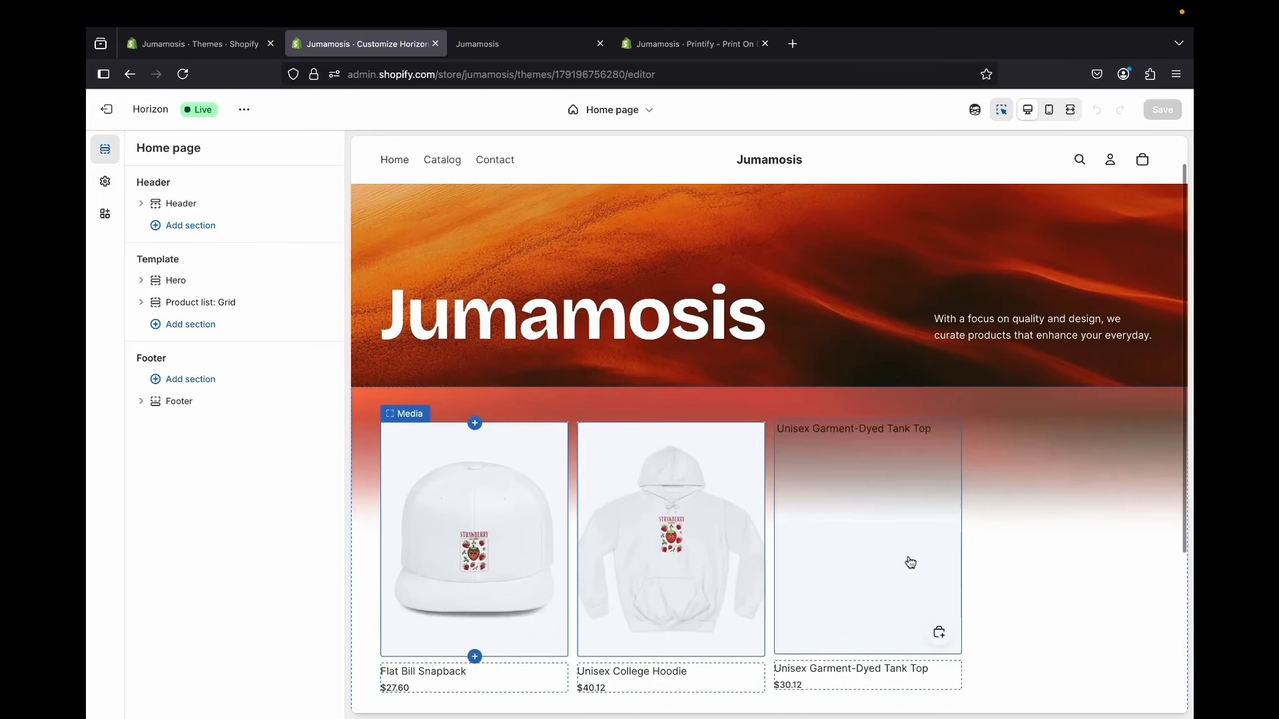
pyautogui.scroll(-4, 621, 544)
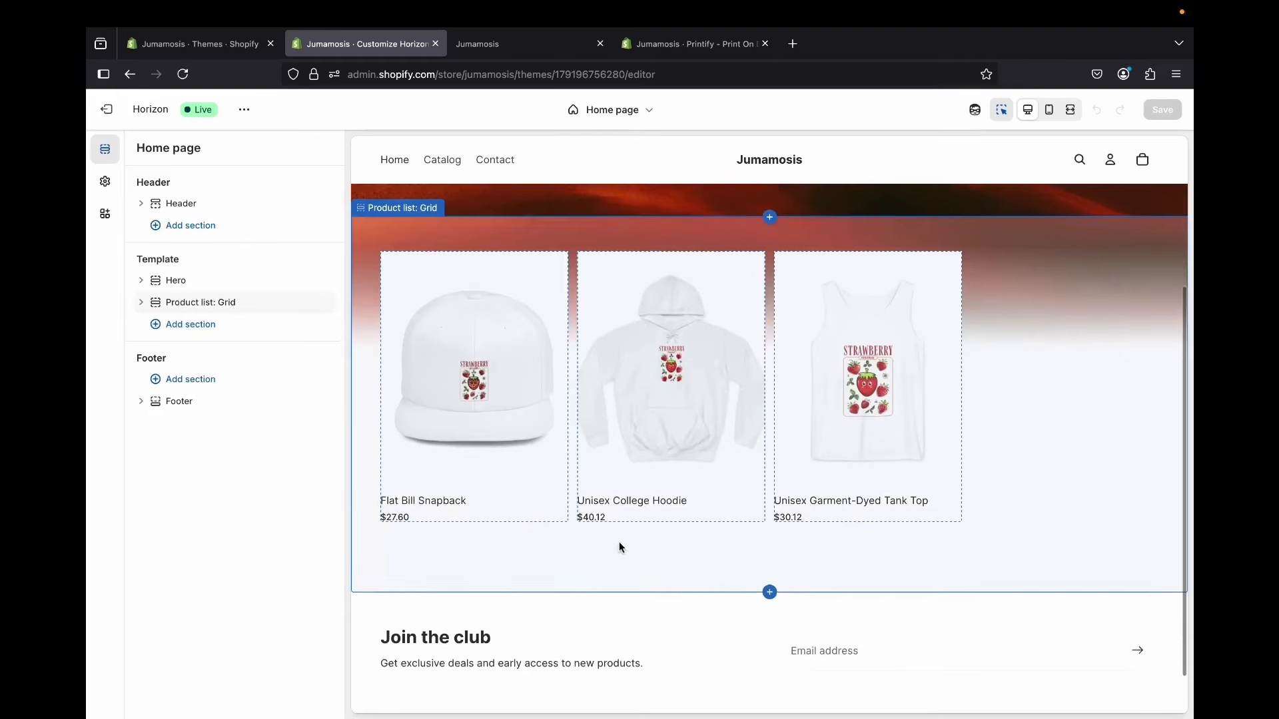
pyautogui.scroll(5, 619, 547)
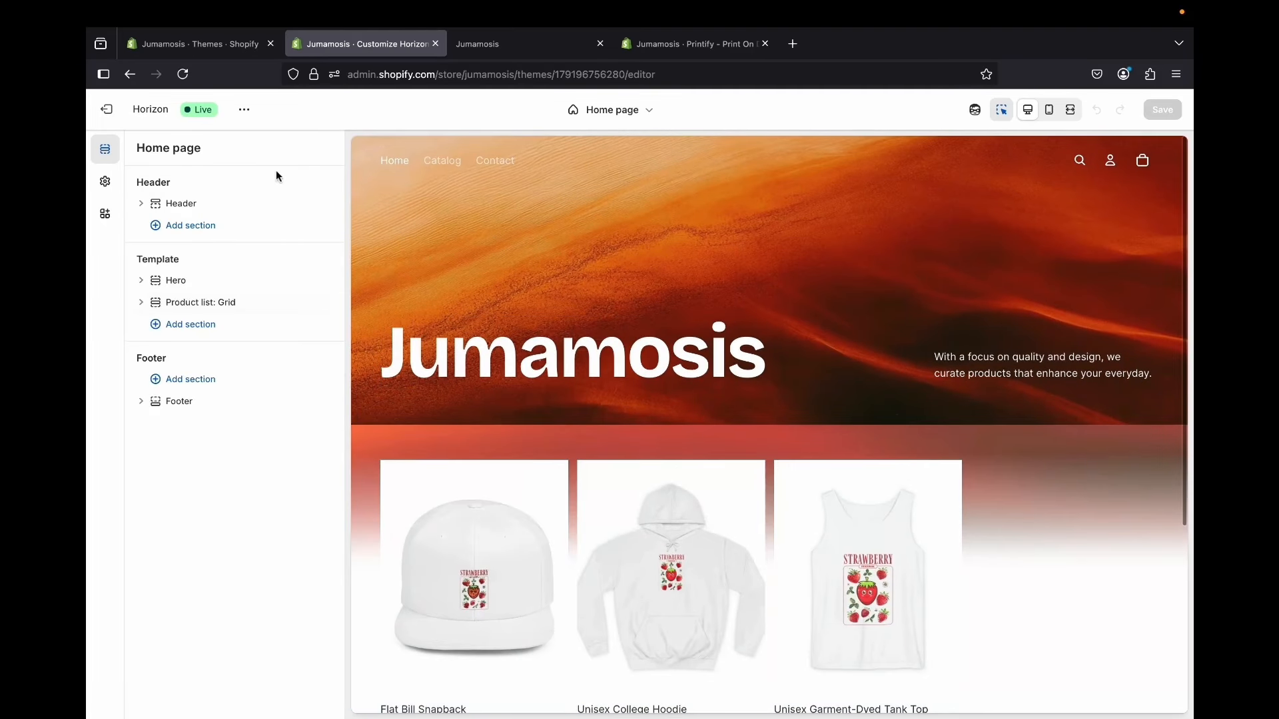
# Leave the theme editor and start creating a new product collection
pyautogui.click(107, 109)
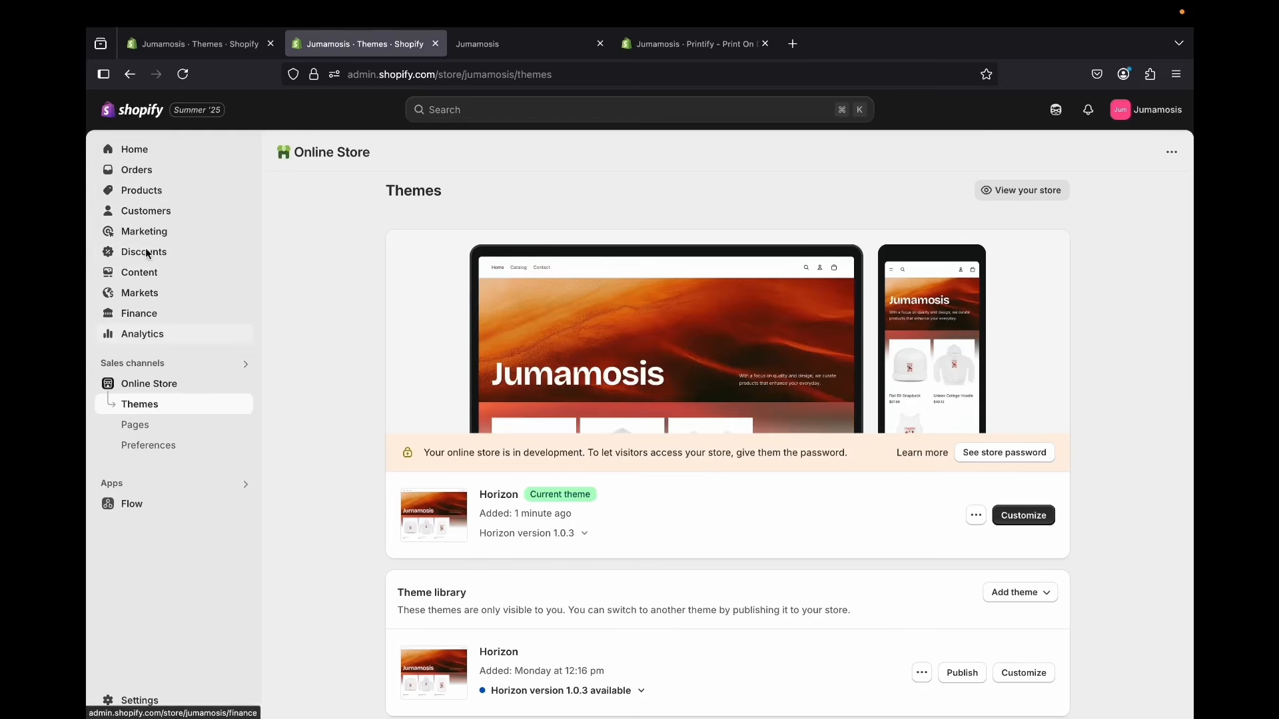
pyautogui.click(145, 194)
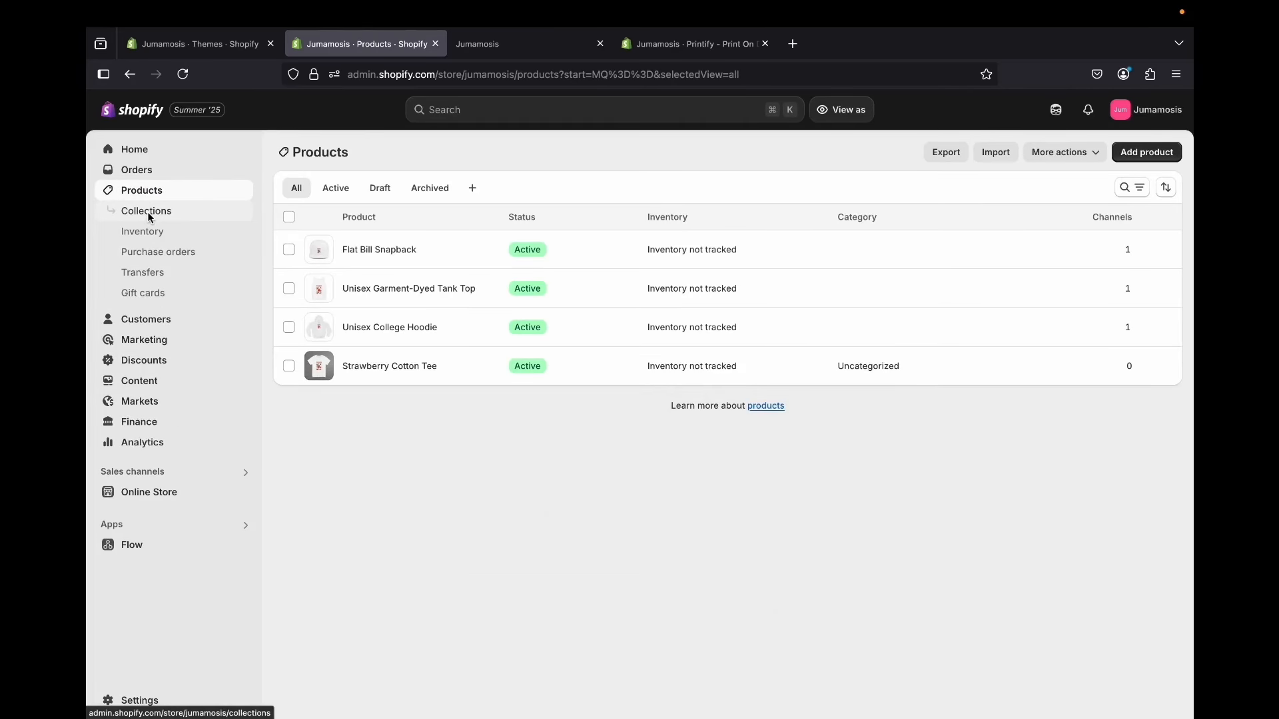
pyautogui.click(153, 210)
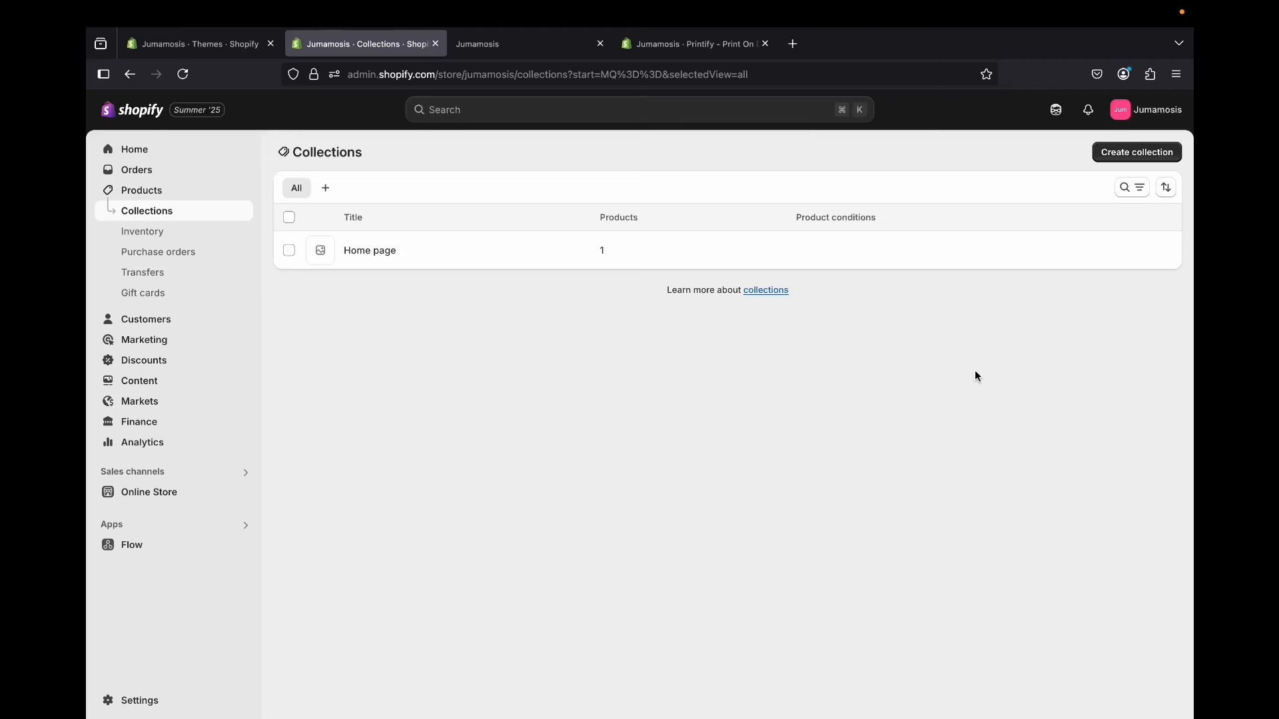
pyautogui.click(1126, 153)
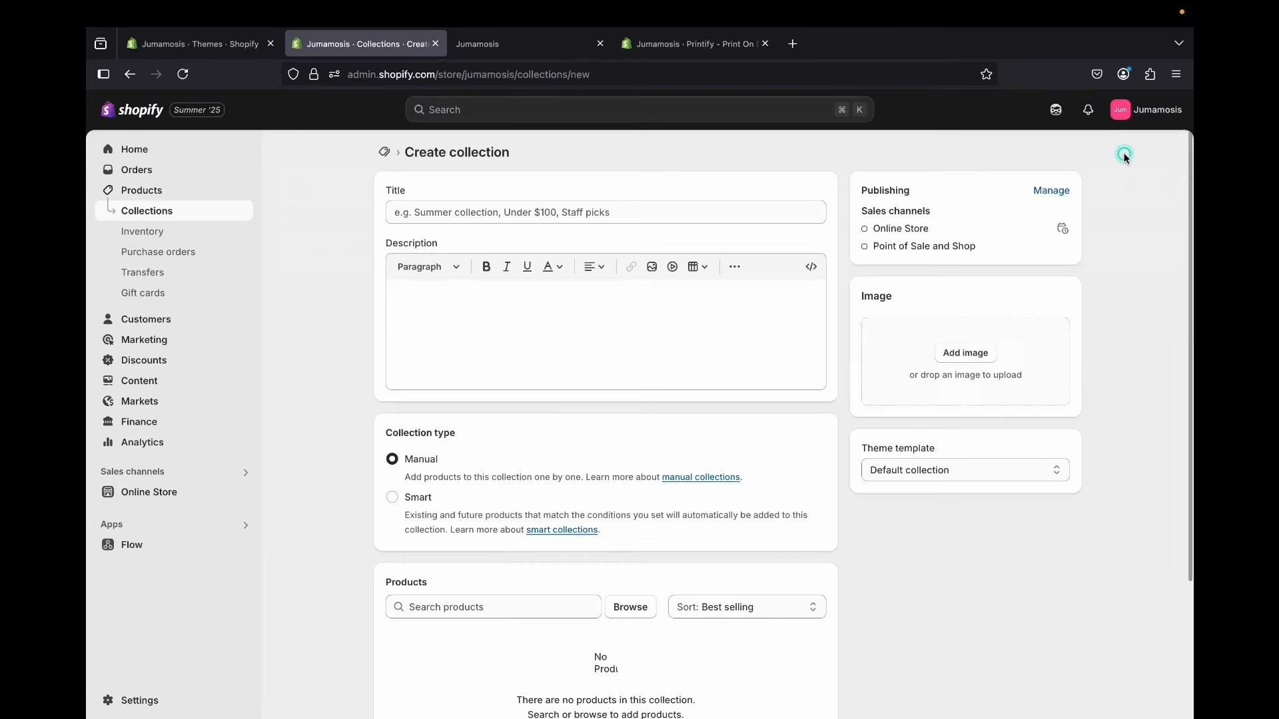
# Give the new collection the title "Cute Tank Tops"
pyautogui.scroll(-2, 663, 287)
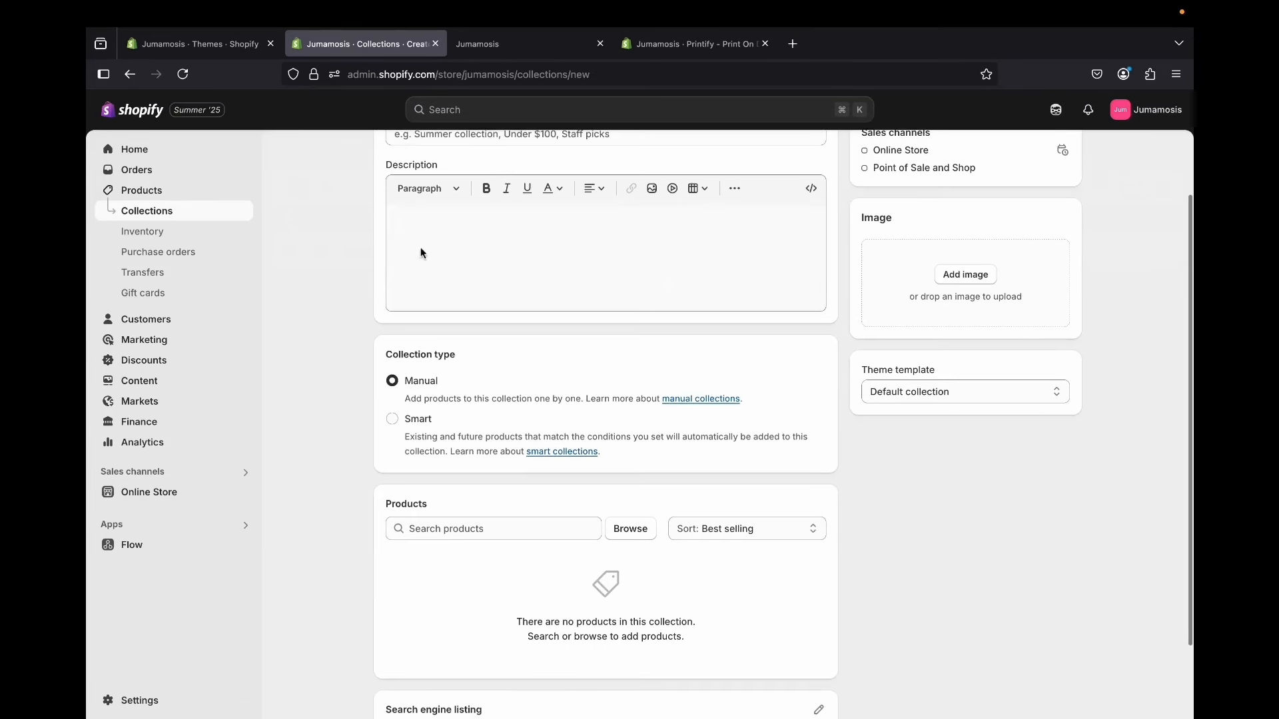
pyautogui.scroll(2, 420, 252)
pyautogui.click(429, 210)
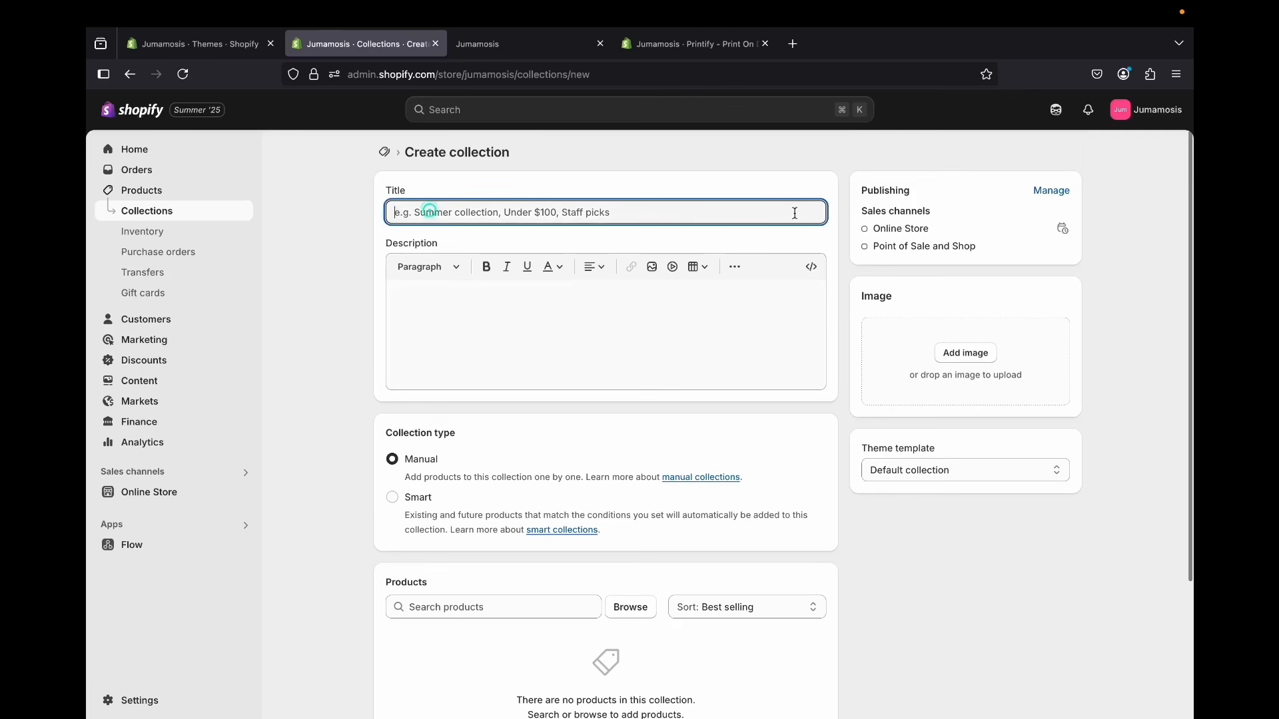
pyautogui.click(473, 297)
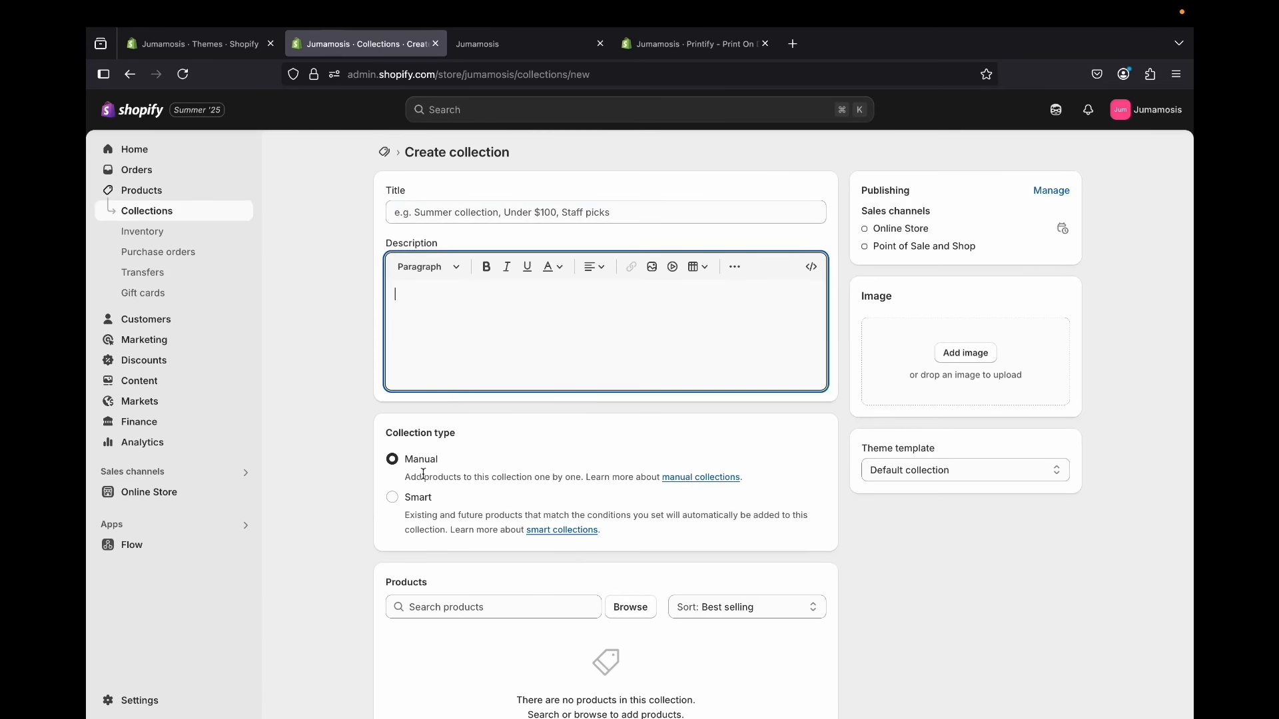
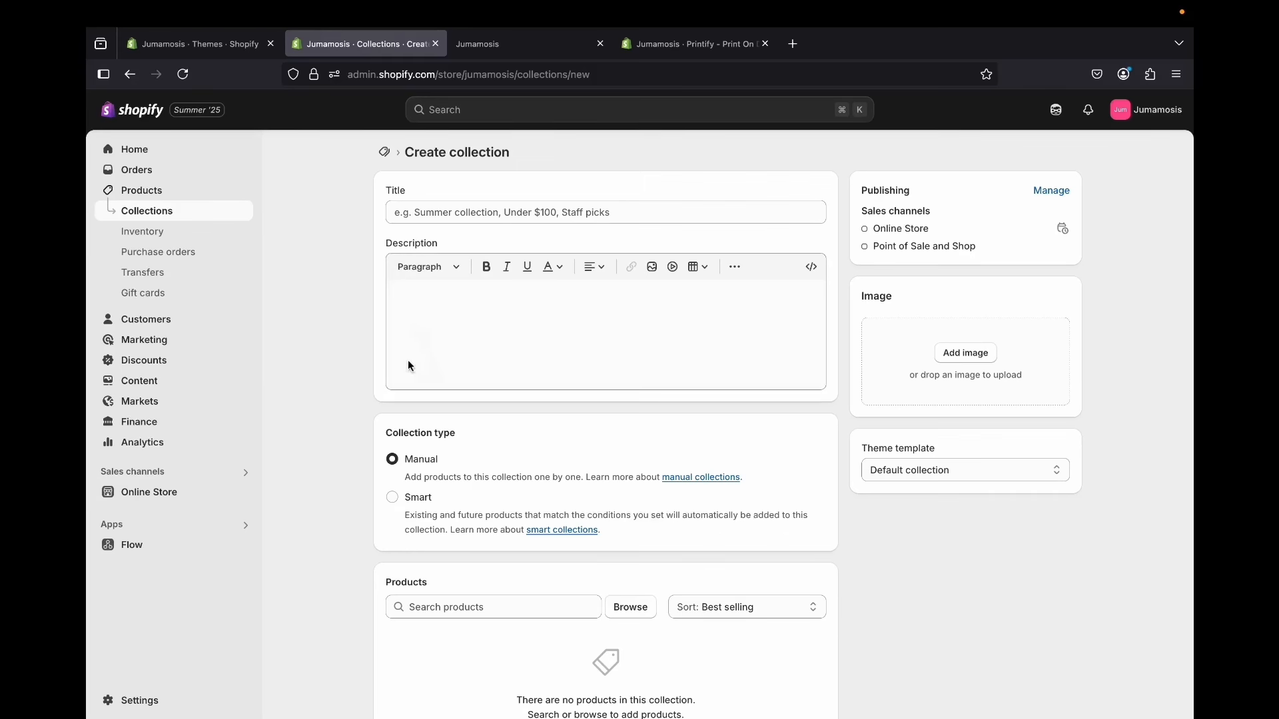
pyautogui.click(495, 217)
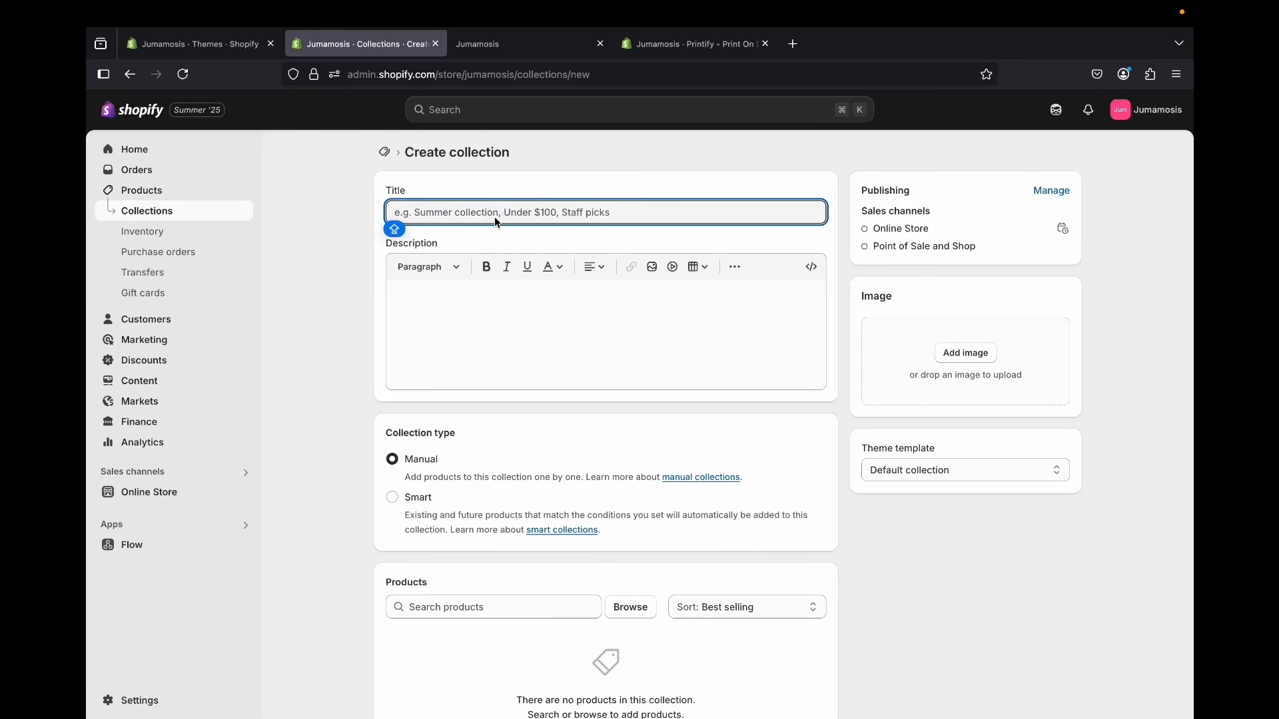
pyautogui.write('Cute Tan')
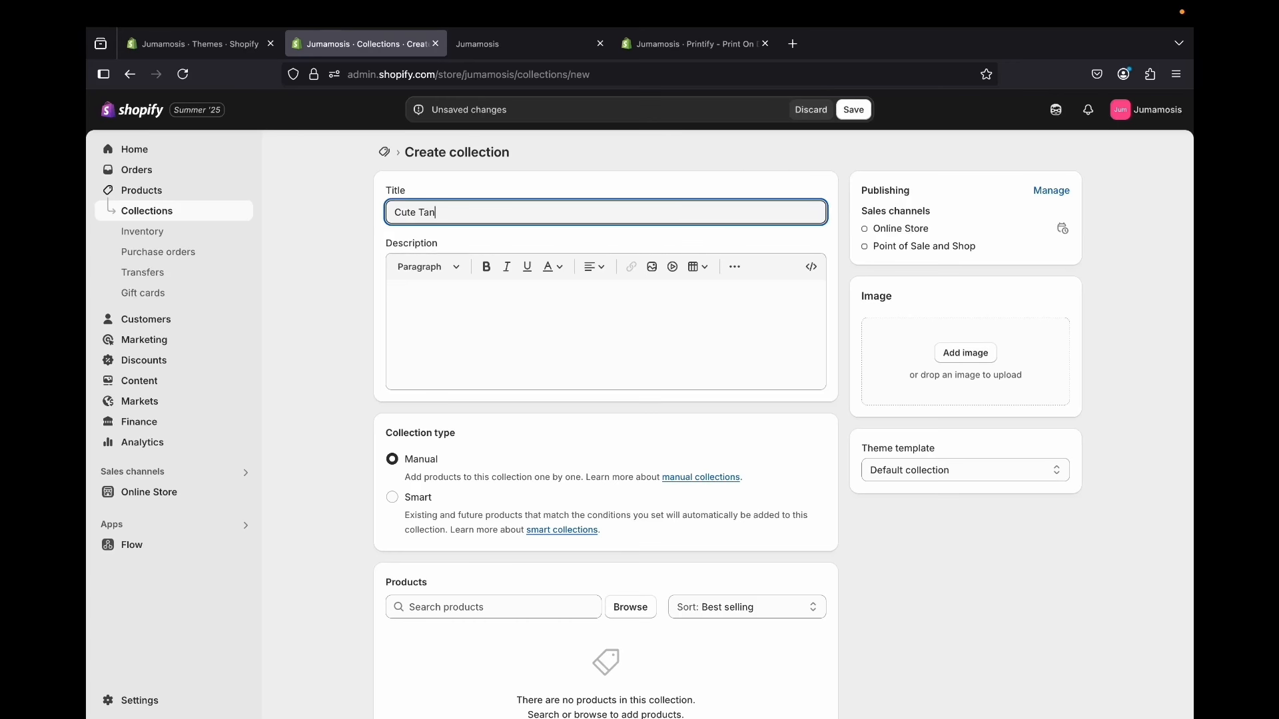
pyautogui.write('k Tops')
pyautogui.scroll(-5, 490, 528)
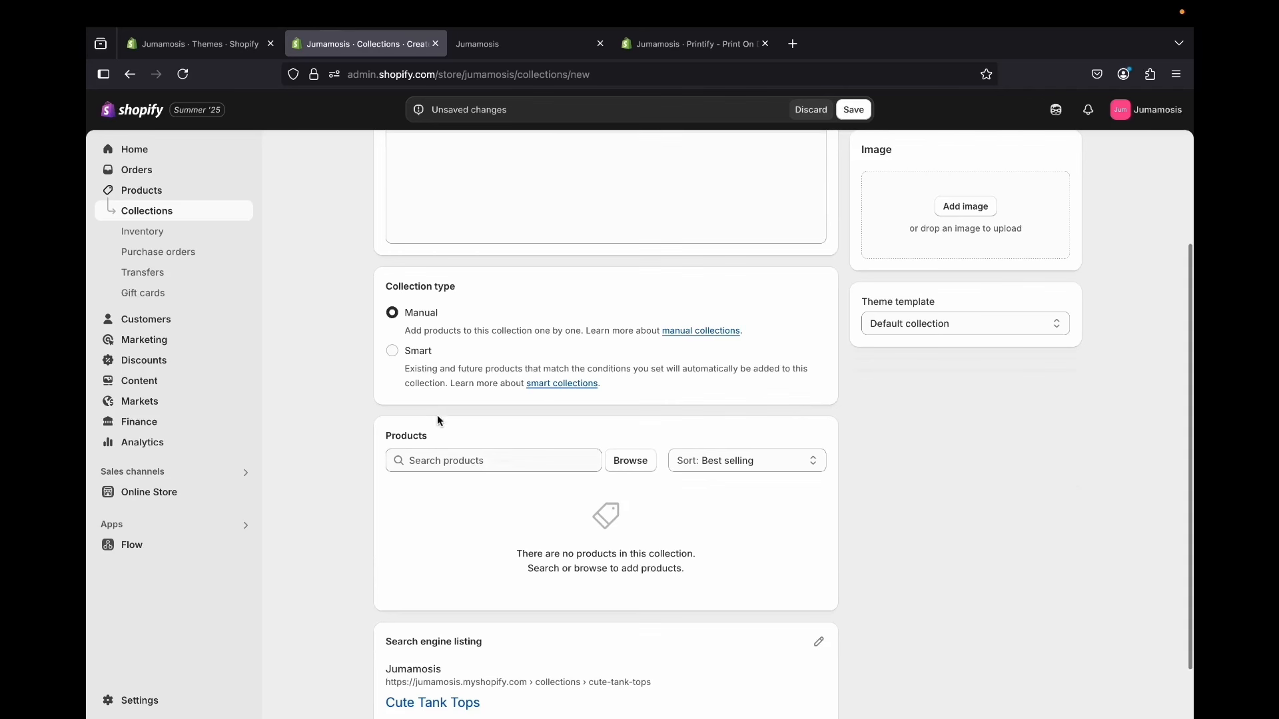
pyautogui.click(477, 462)
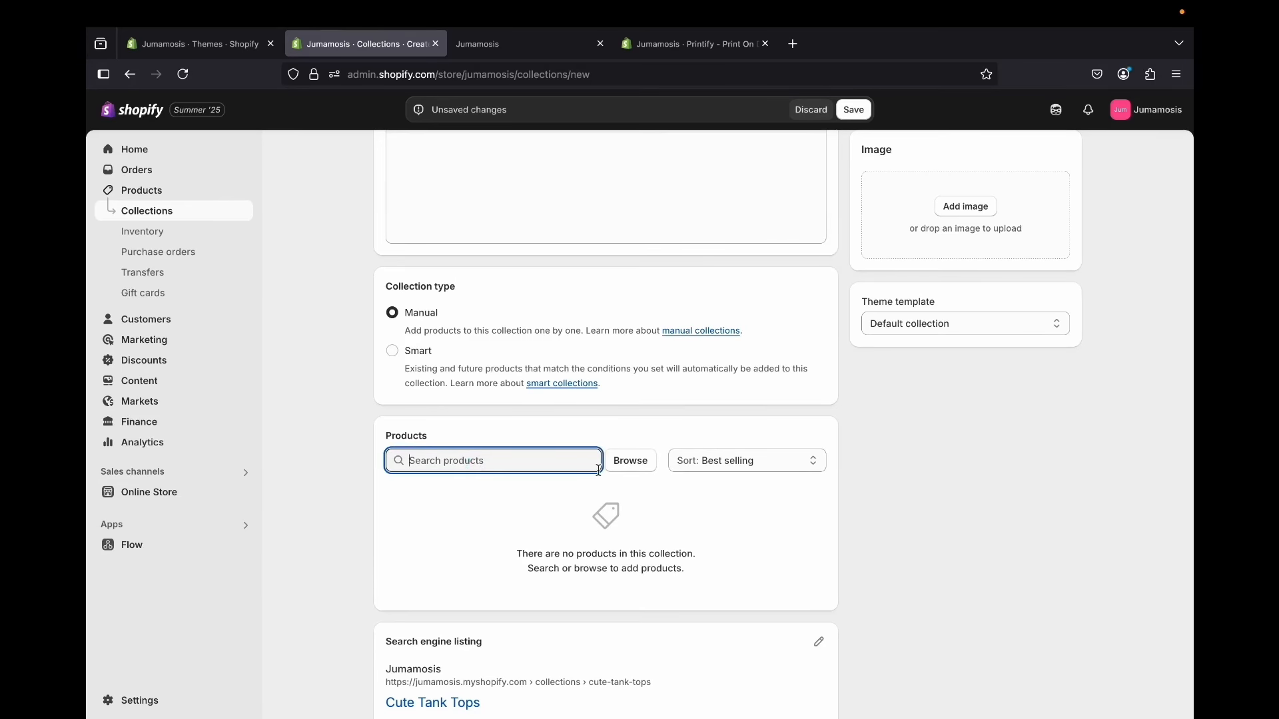
pyautogui.write('tan')
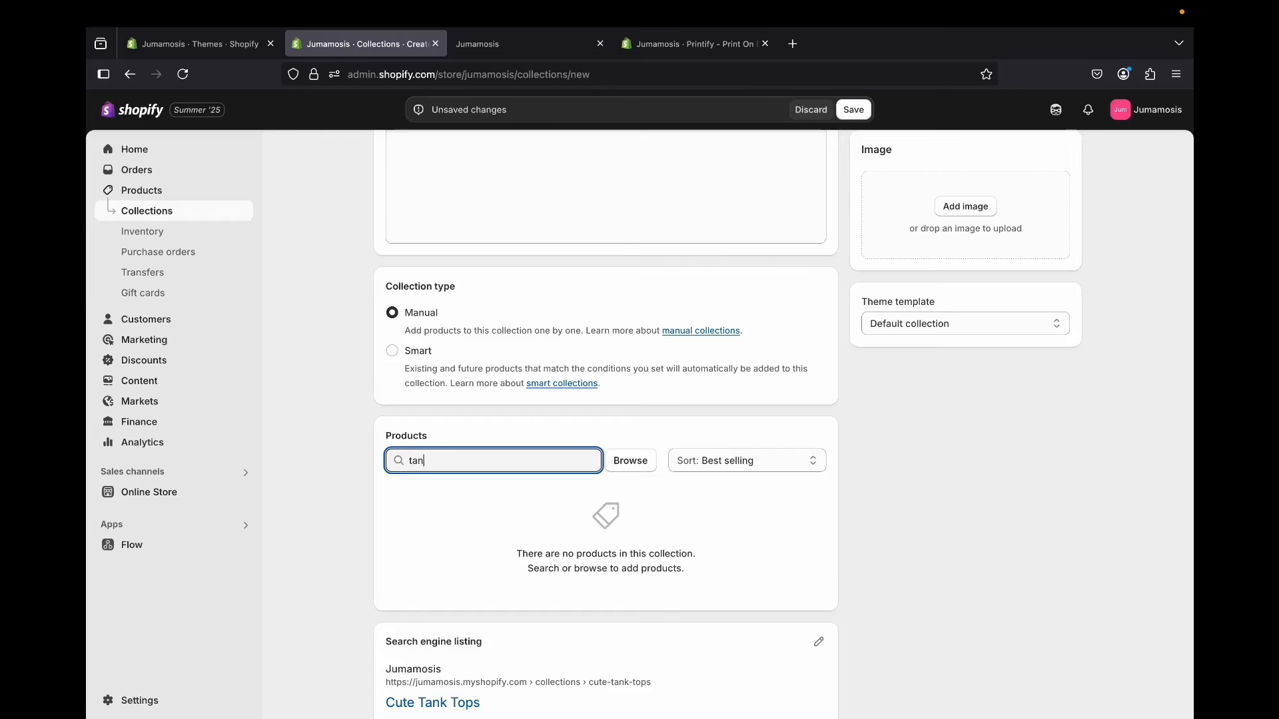
pyautogui.write('k')
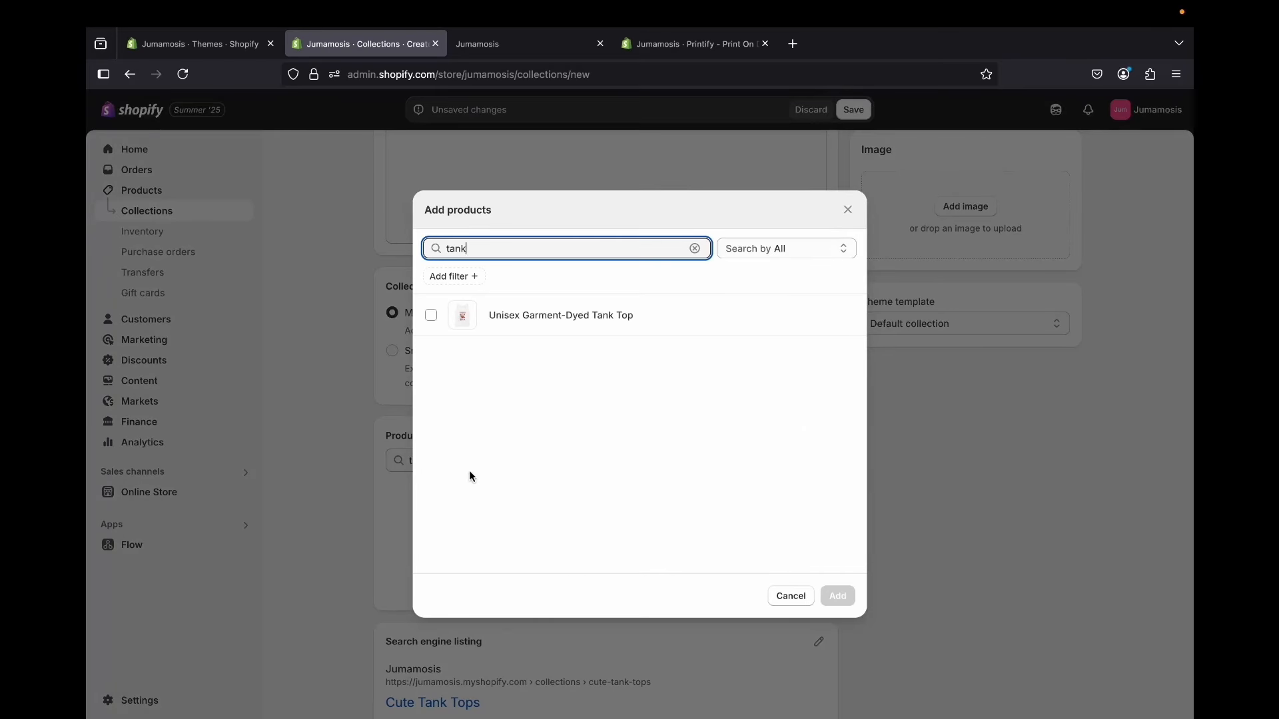
pyautogui.click(848, 209)
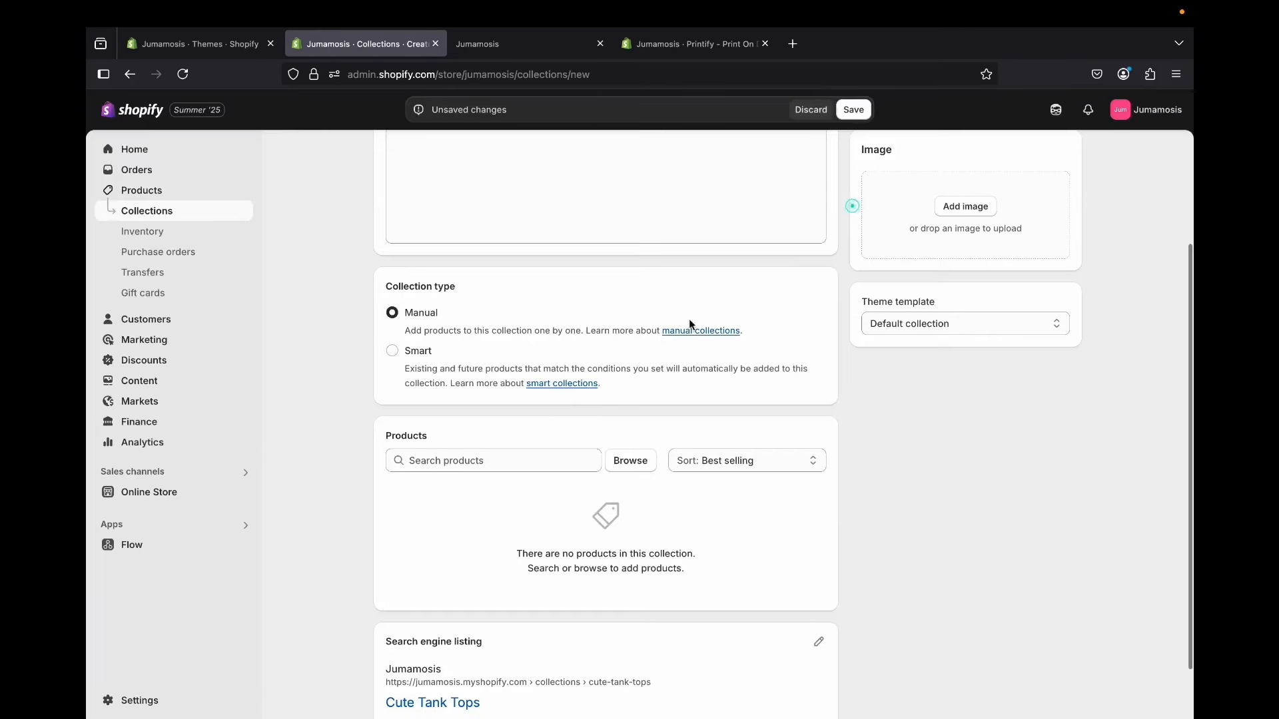
pyautogui.click(625, 461)
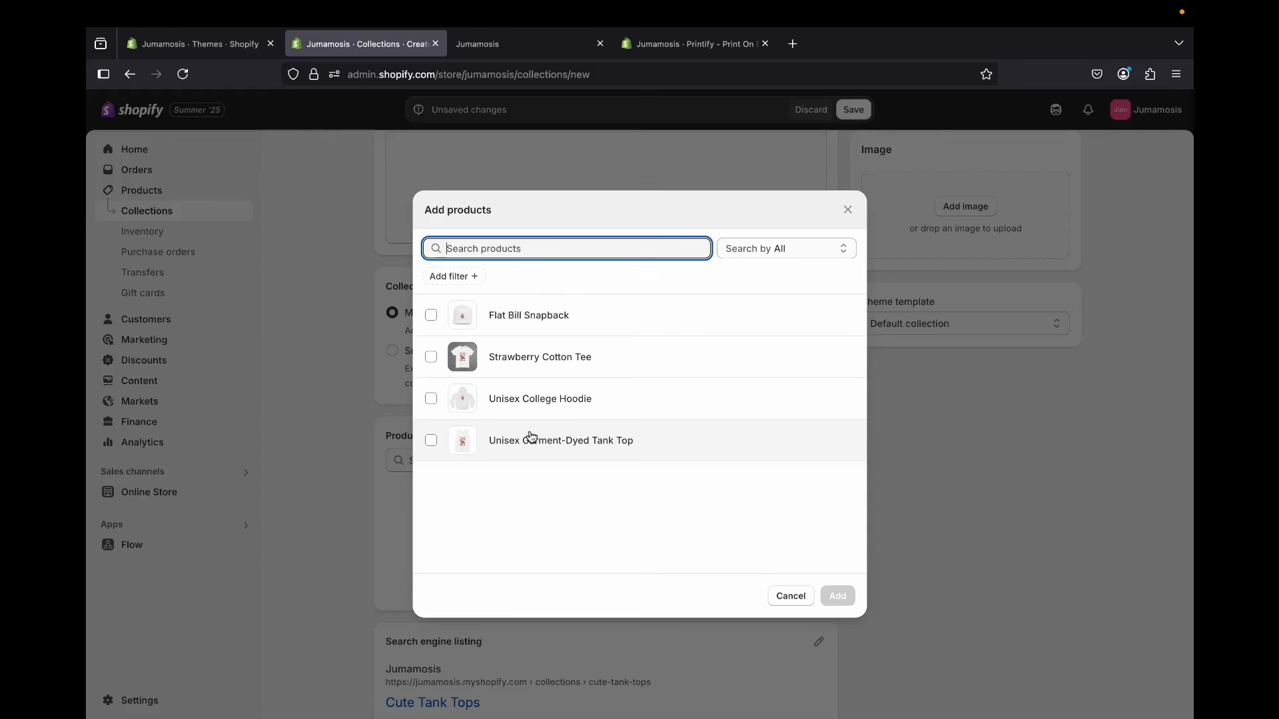
pyautogui.click(791, 596)
# Set the sort order of the collection's products to Newest
pyautogui.click(742, 466)
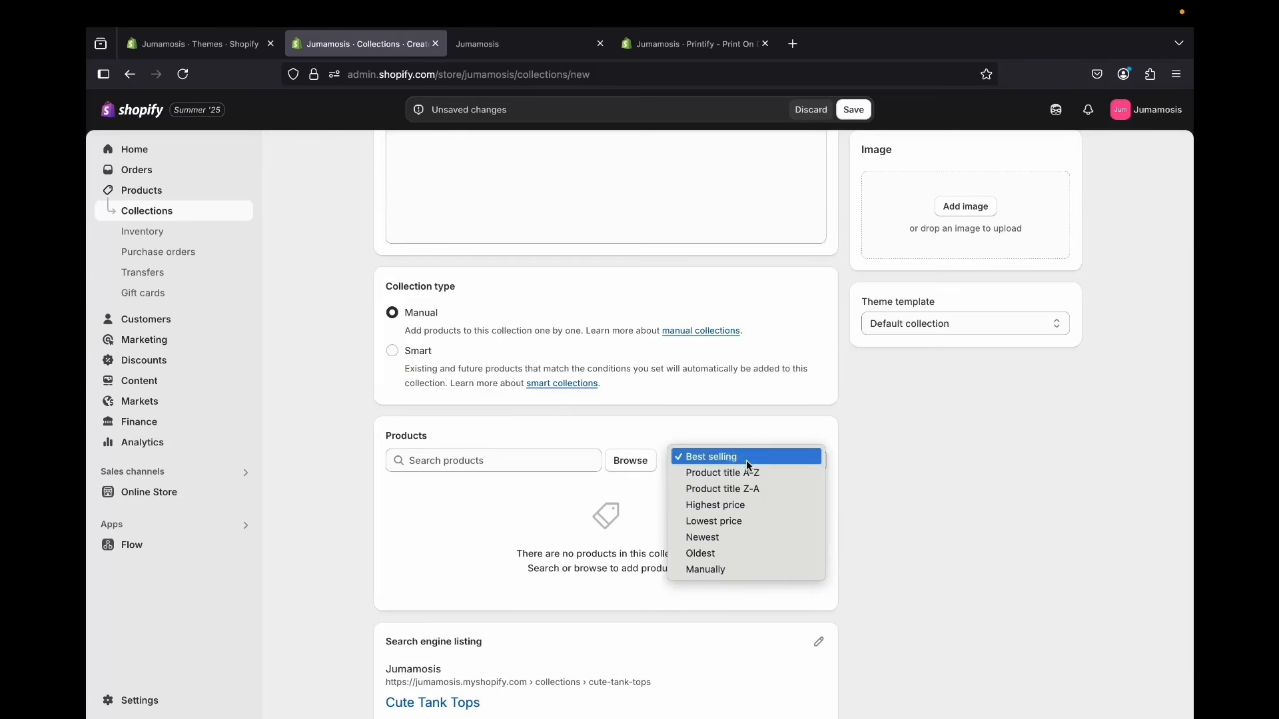
pyautogui.click(741, 474)
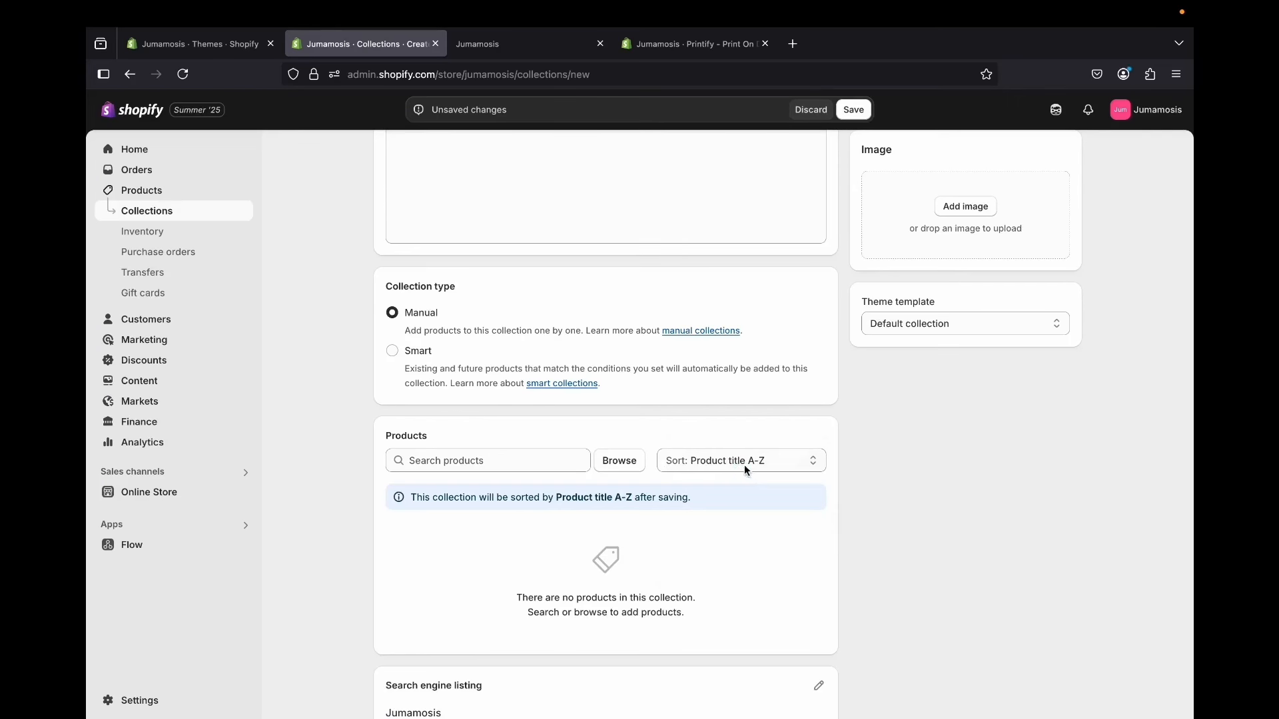
pyautogui.click(753, 457)
pyautogui.click(706, 521)
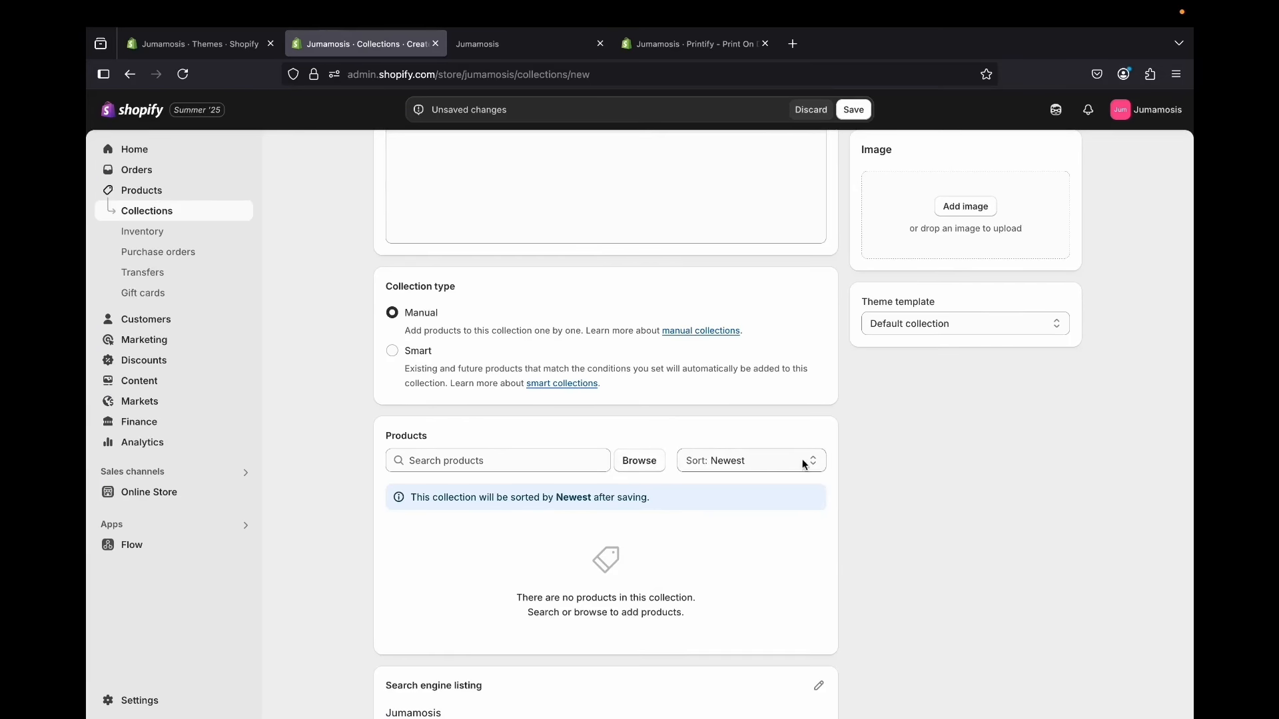
# Add the Unisex Garment-Dyed Tank Top product to the collection
pyautogui.click(634, 461)
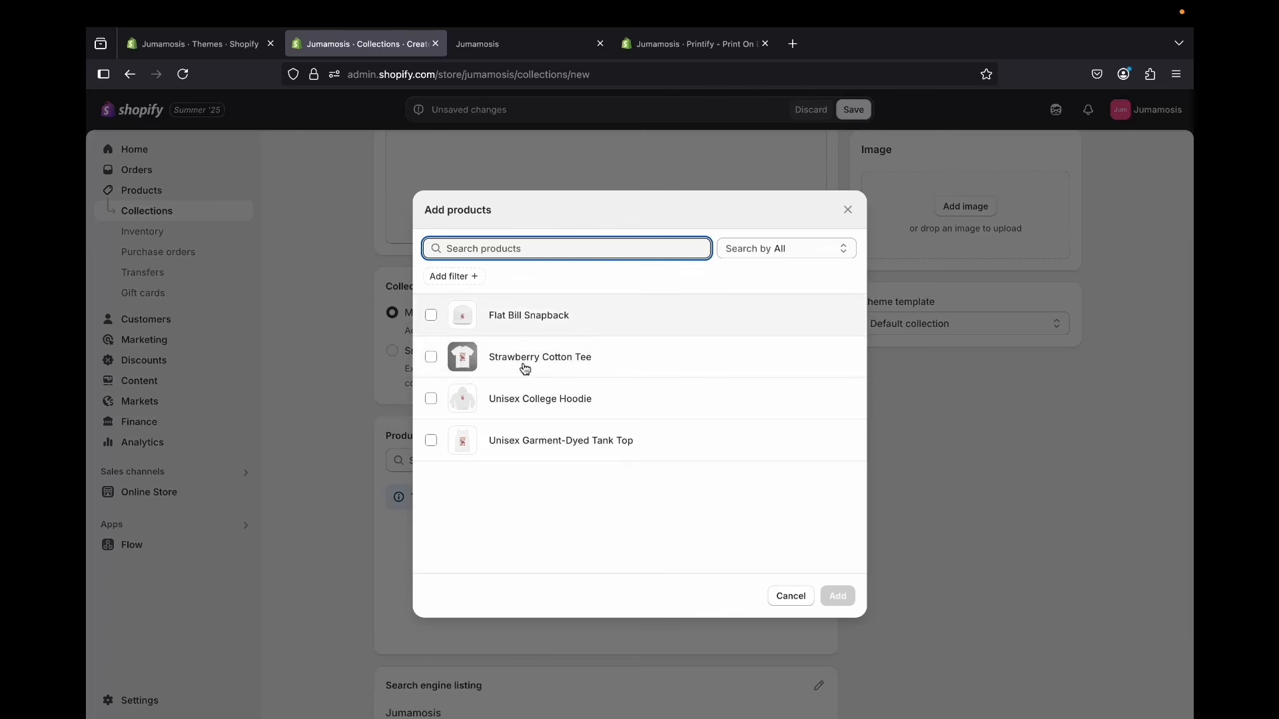
pyautogui.click(431, 440)
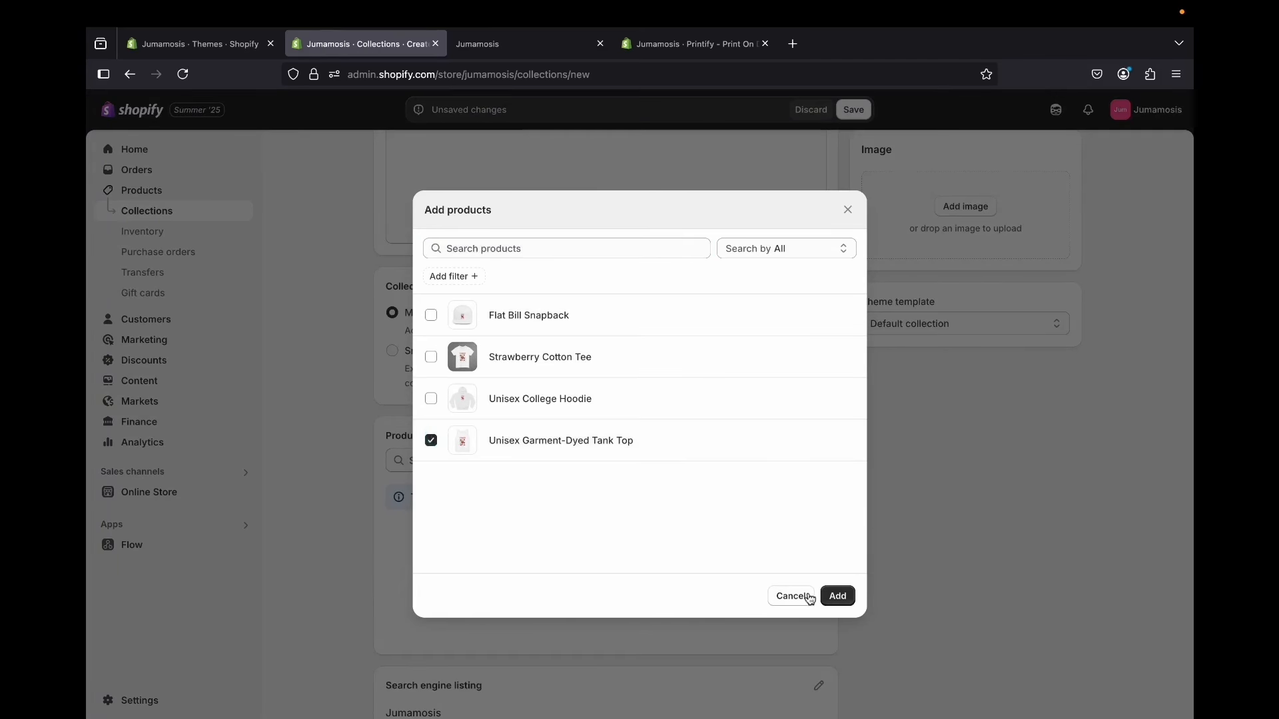
pyautogui.click(838, 597)
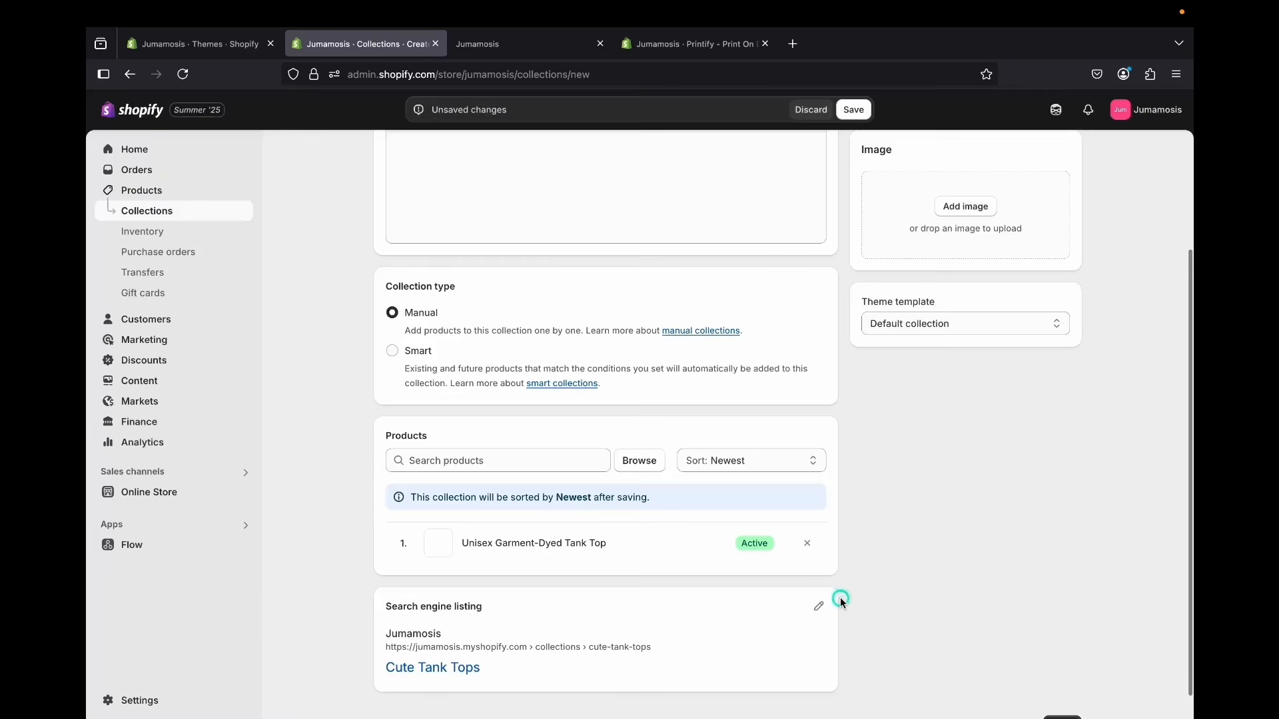
# Use the front-view photo of the model in the white strawberry tank top as the collection image and save the collection
pyautogui.scroll(2, 627, 337)
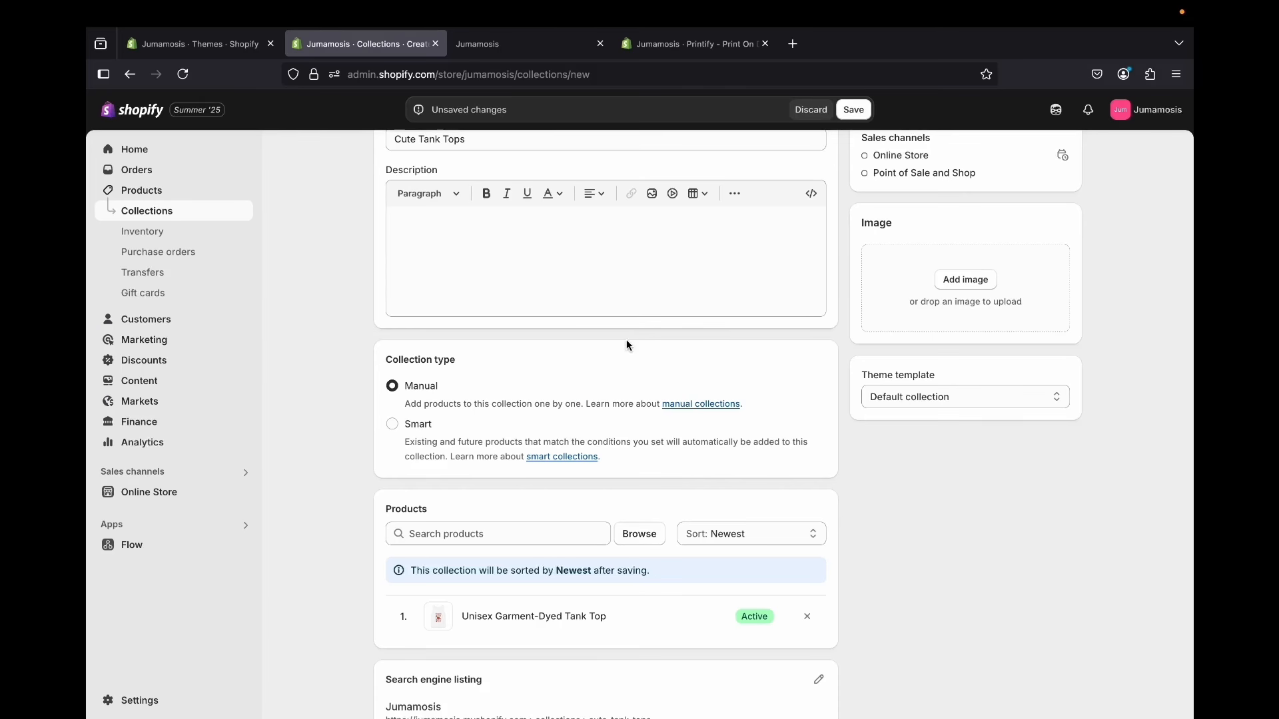
pyautogui.scroll(-3, 475, 538)
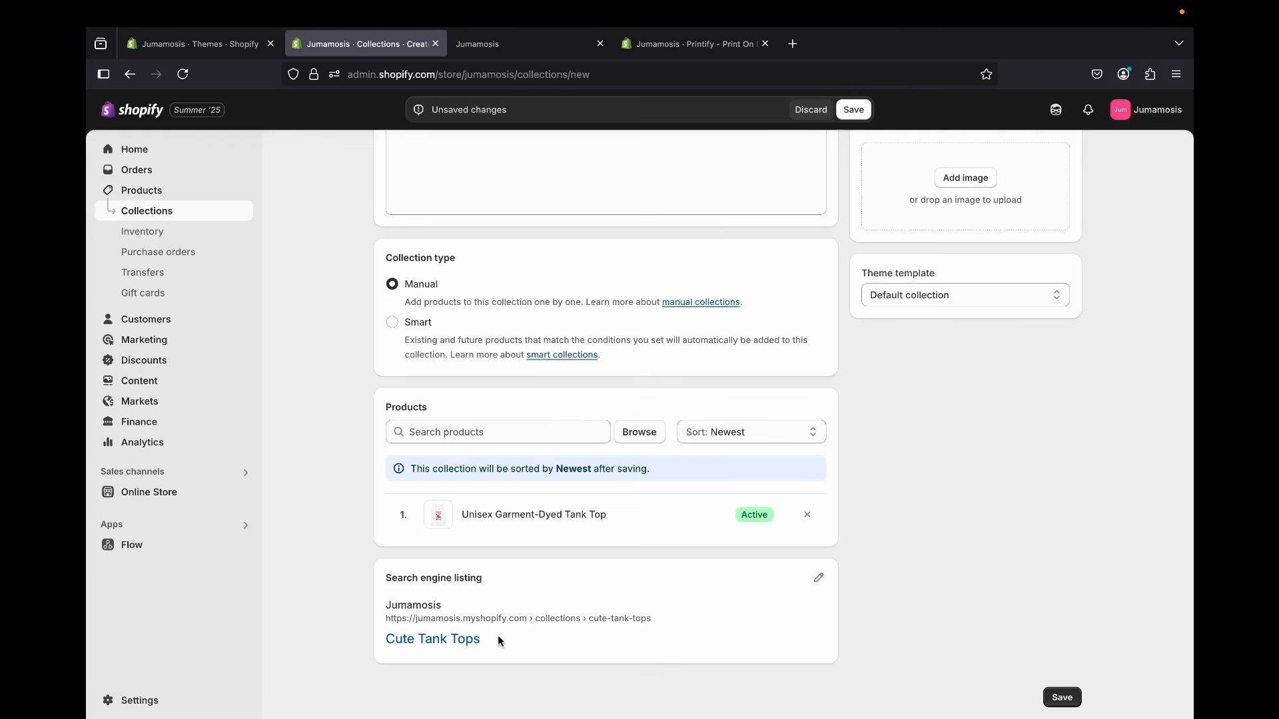
pyautogui.scroll(5, 625, 517)
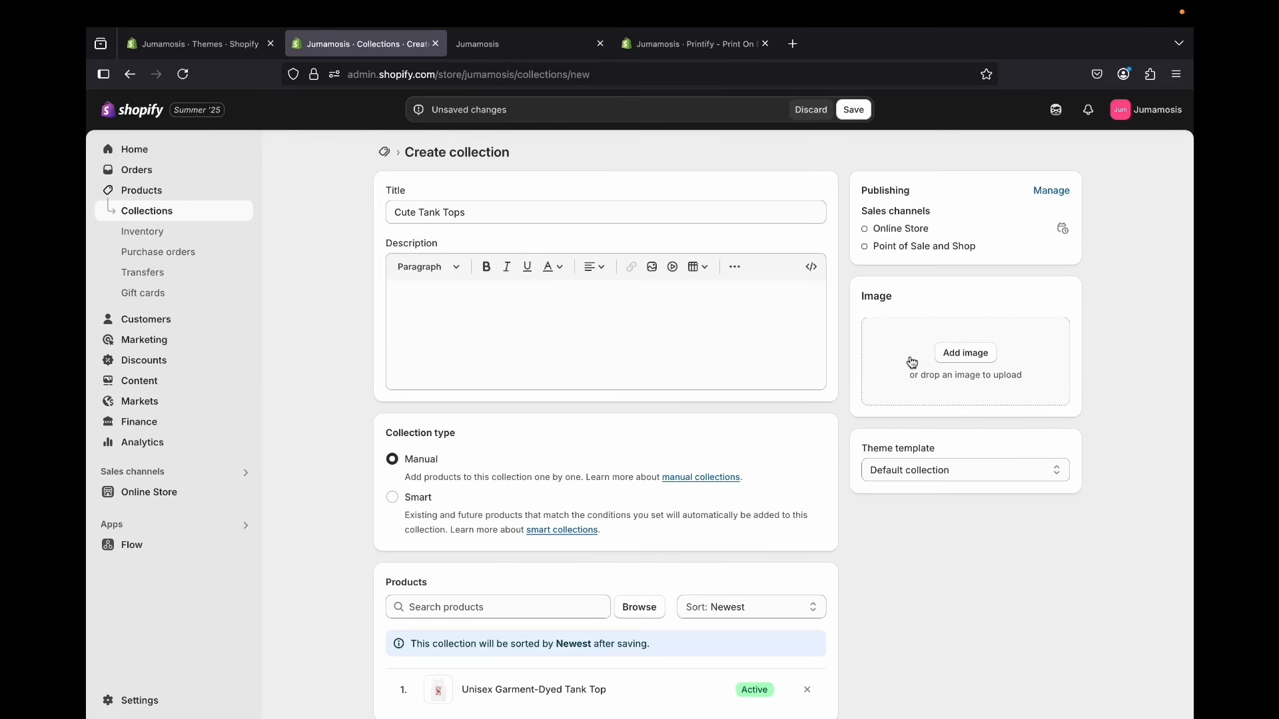
pyautogui.click(955, 361)
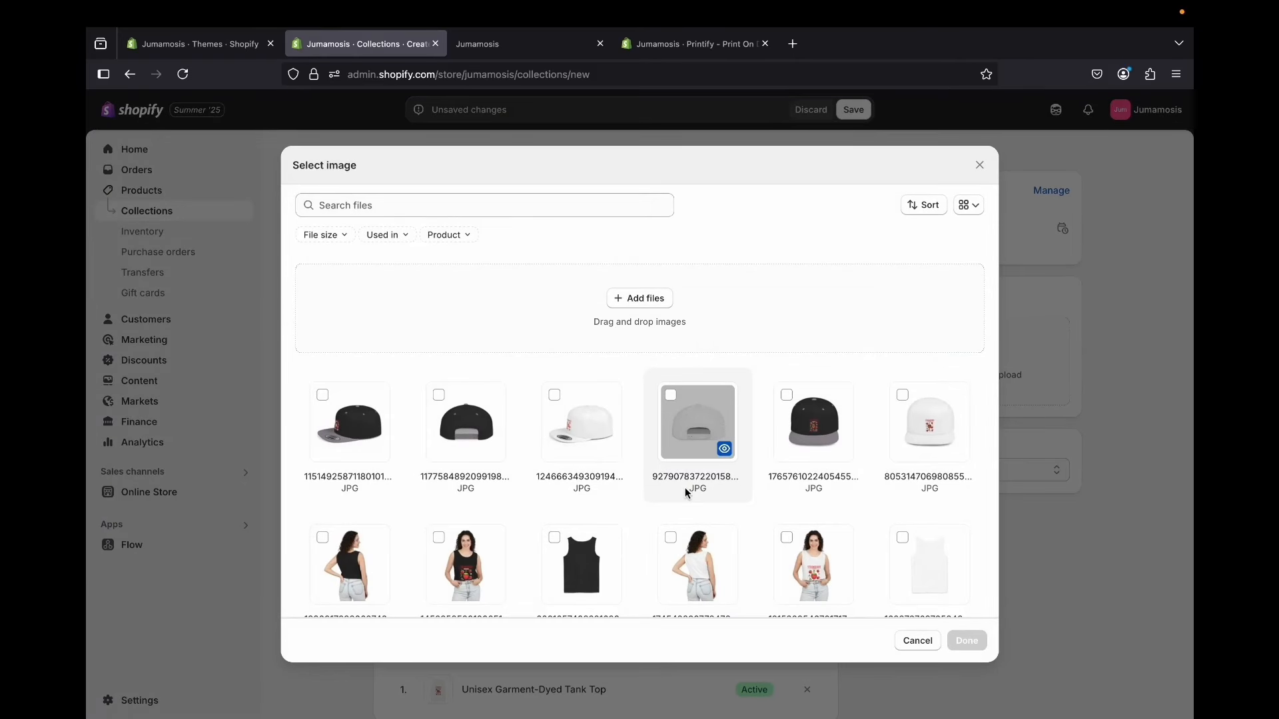
pyautogui.scroll(-3, 686, 493)
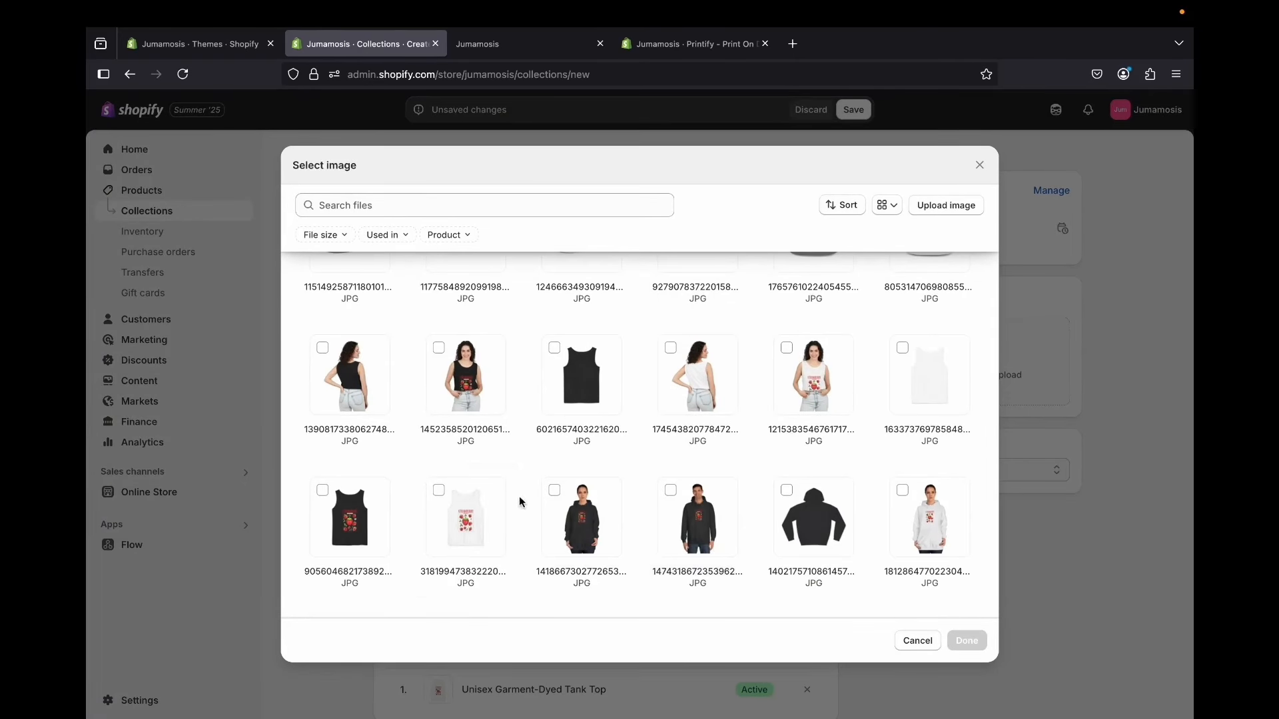
pyautogui.click(786, 347)
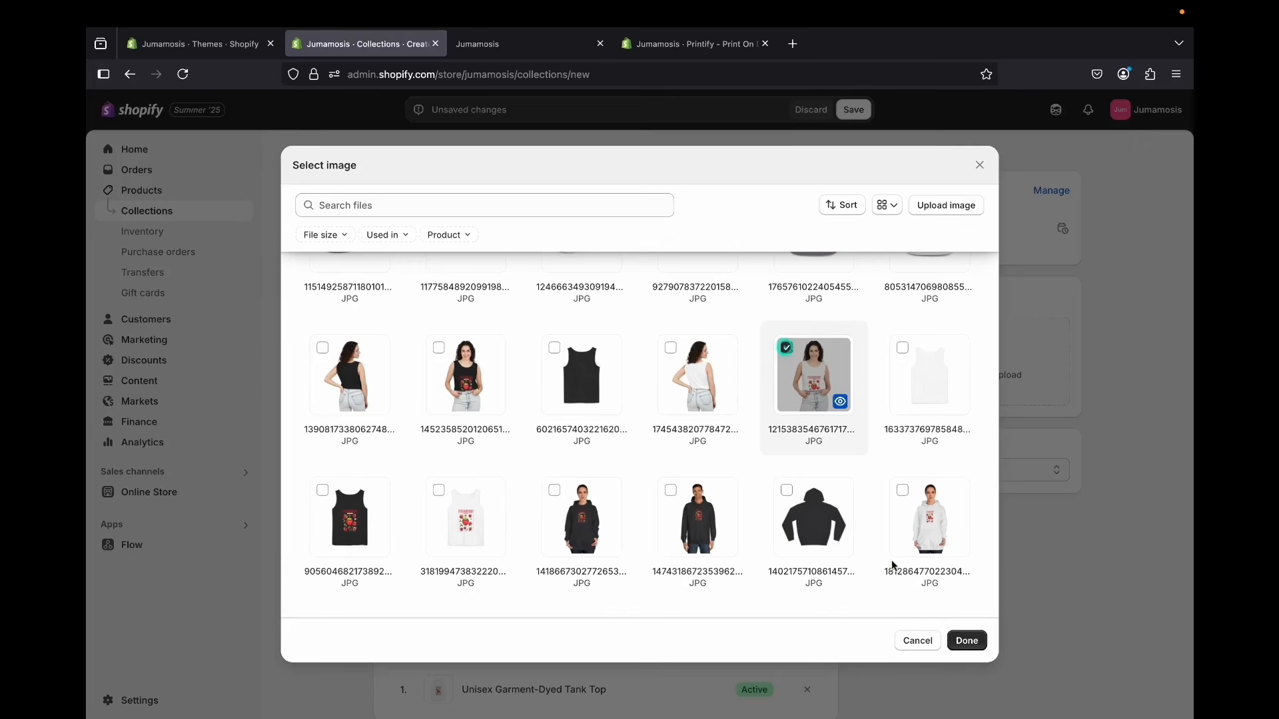
pyautogui.click(966, 640)
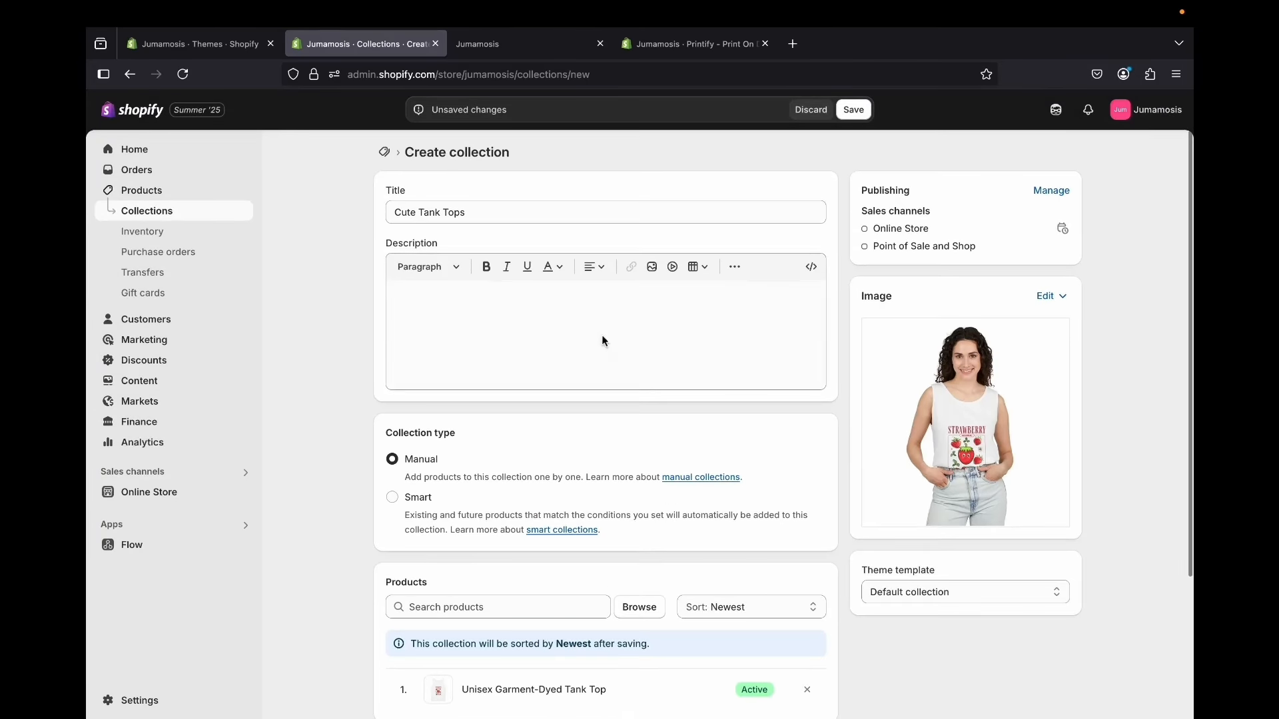
pyautogui.click(855, 109)
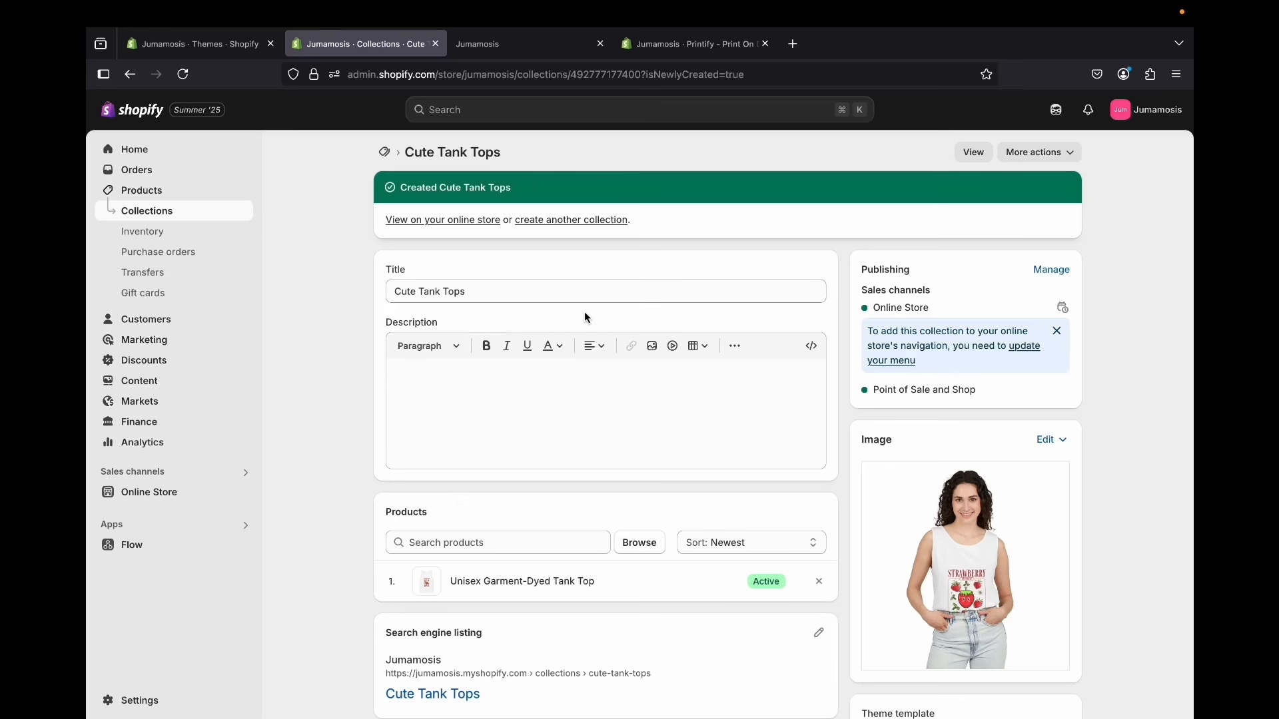
pyautogui.scroll(-2, 585, 311)
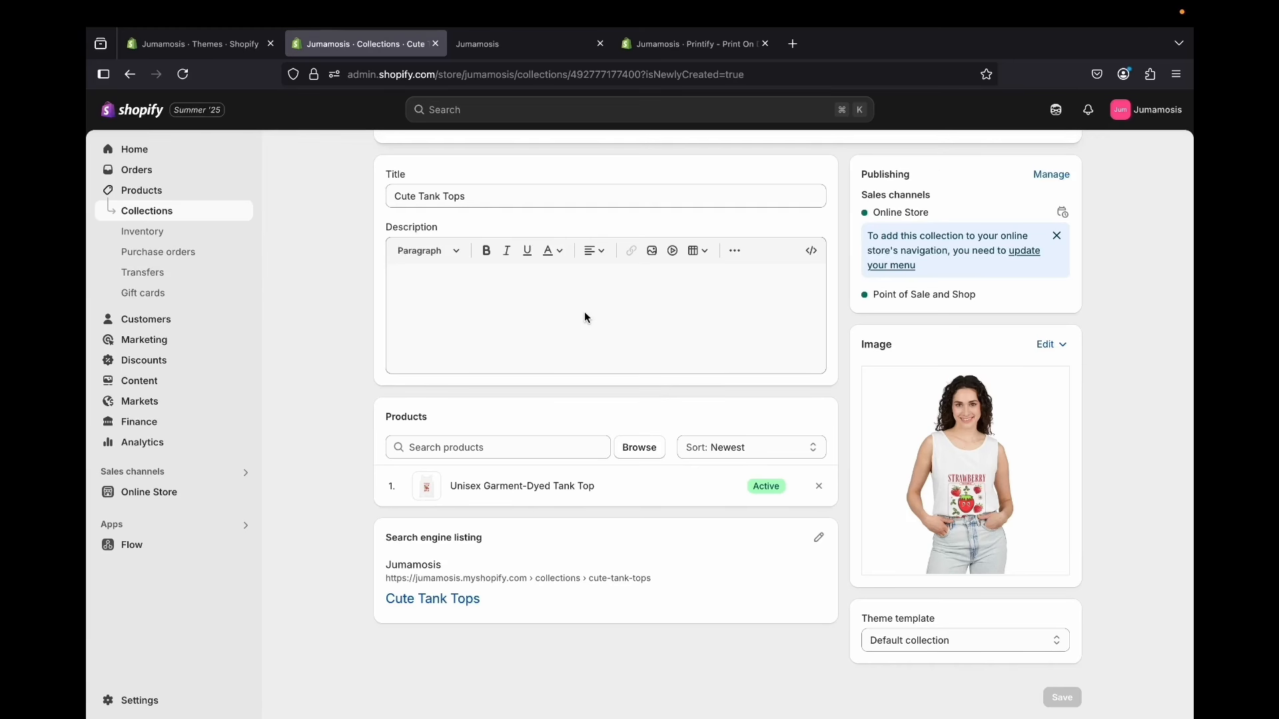
pyautogui.scroll(2, 585, 311)
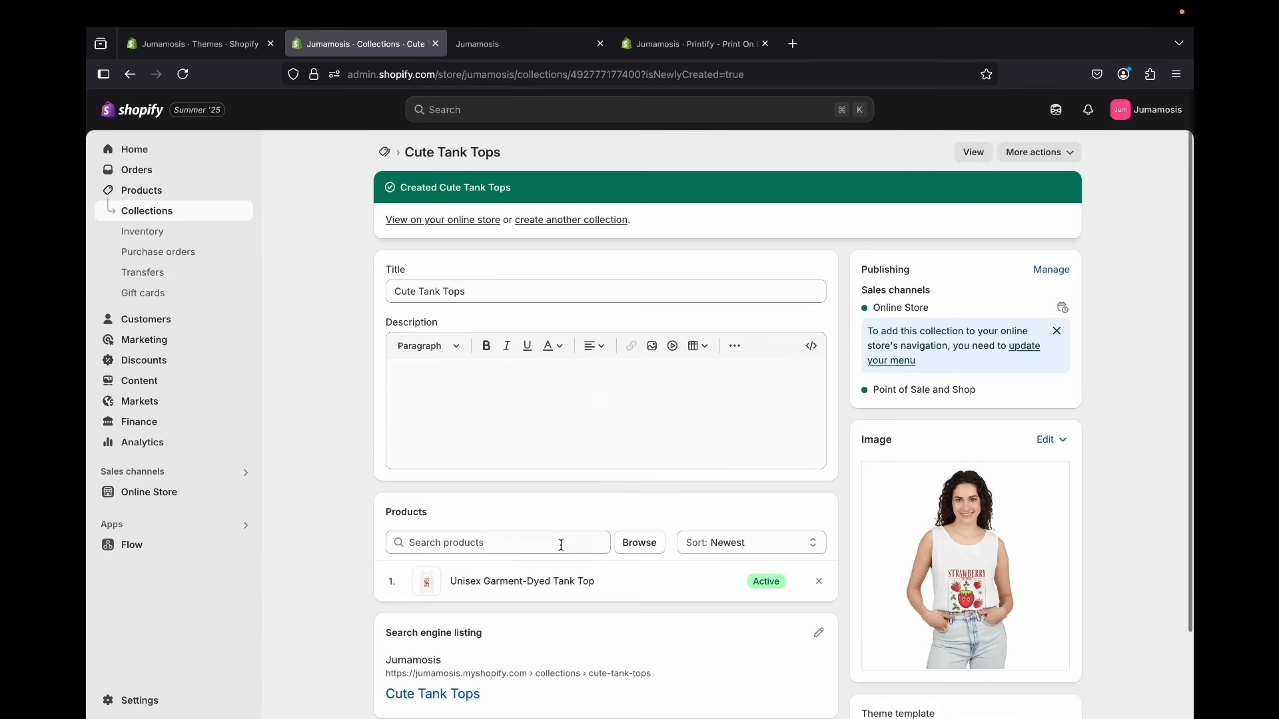
pyautogui.click(537, 541)
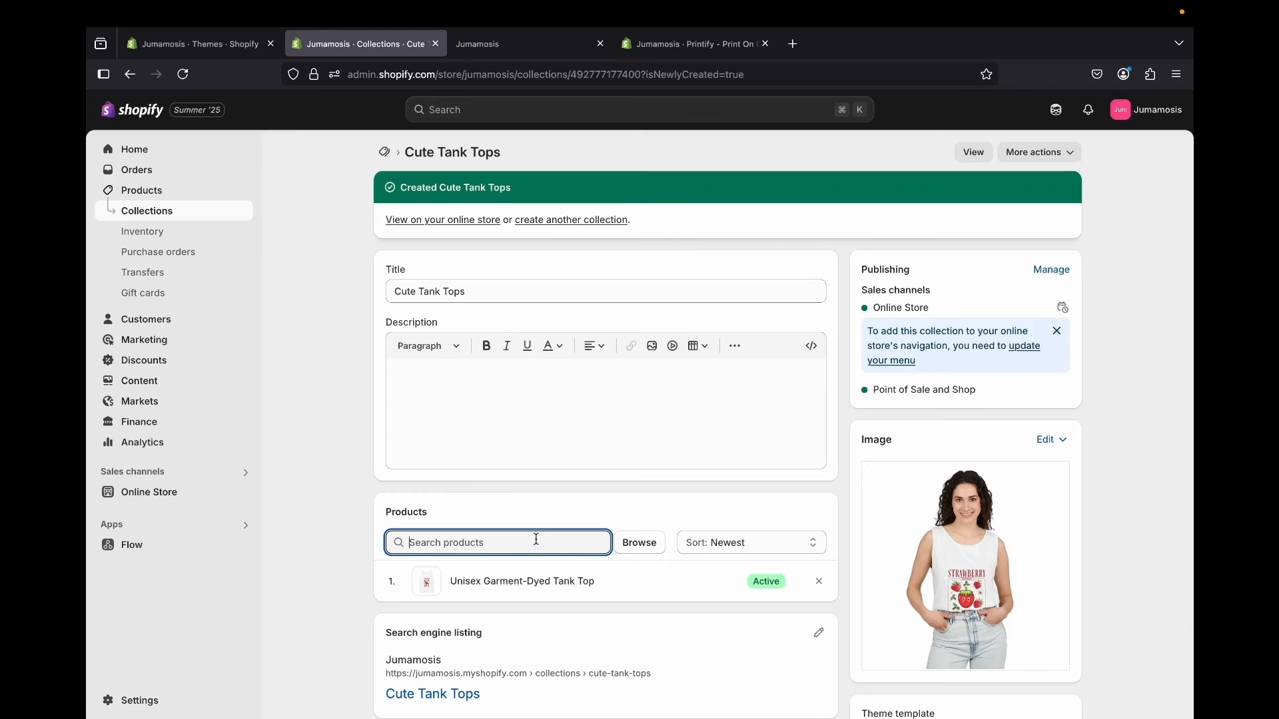
pyautogui.click(635, 543)
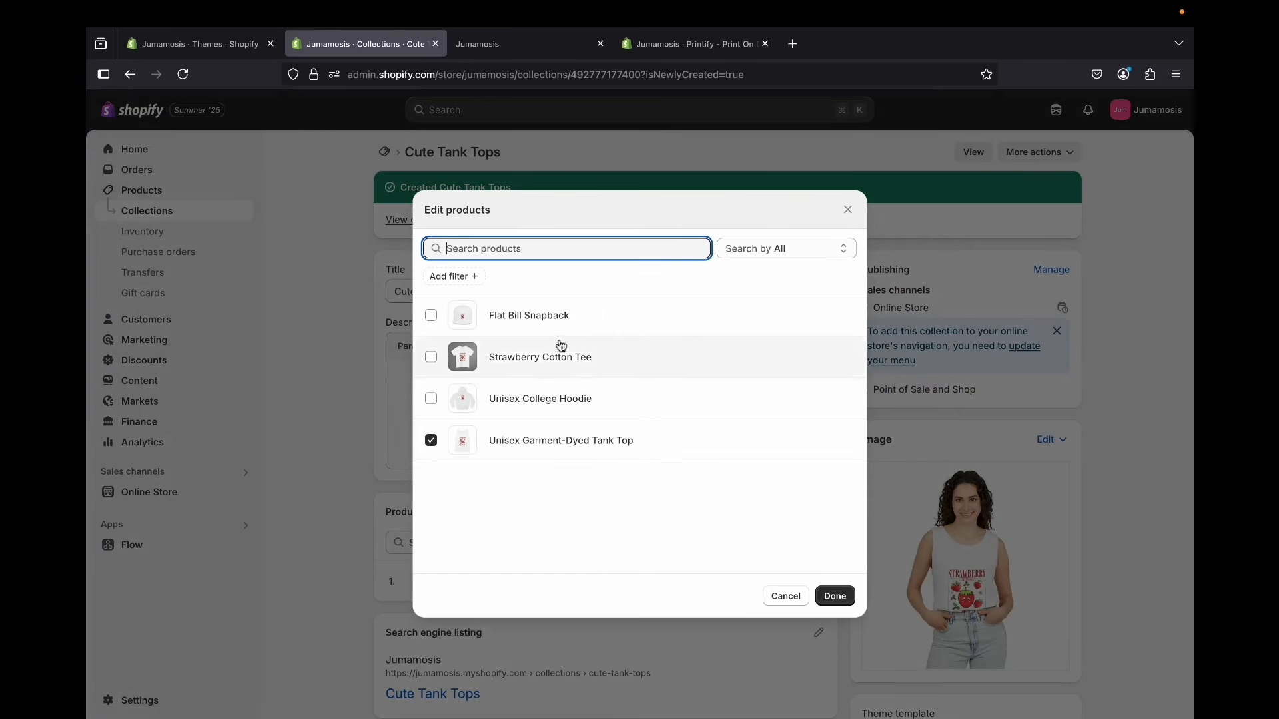
pyautogui.click(777, 598)
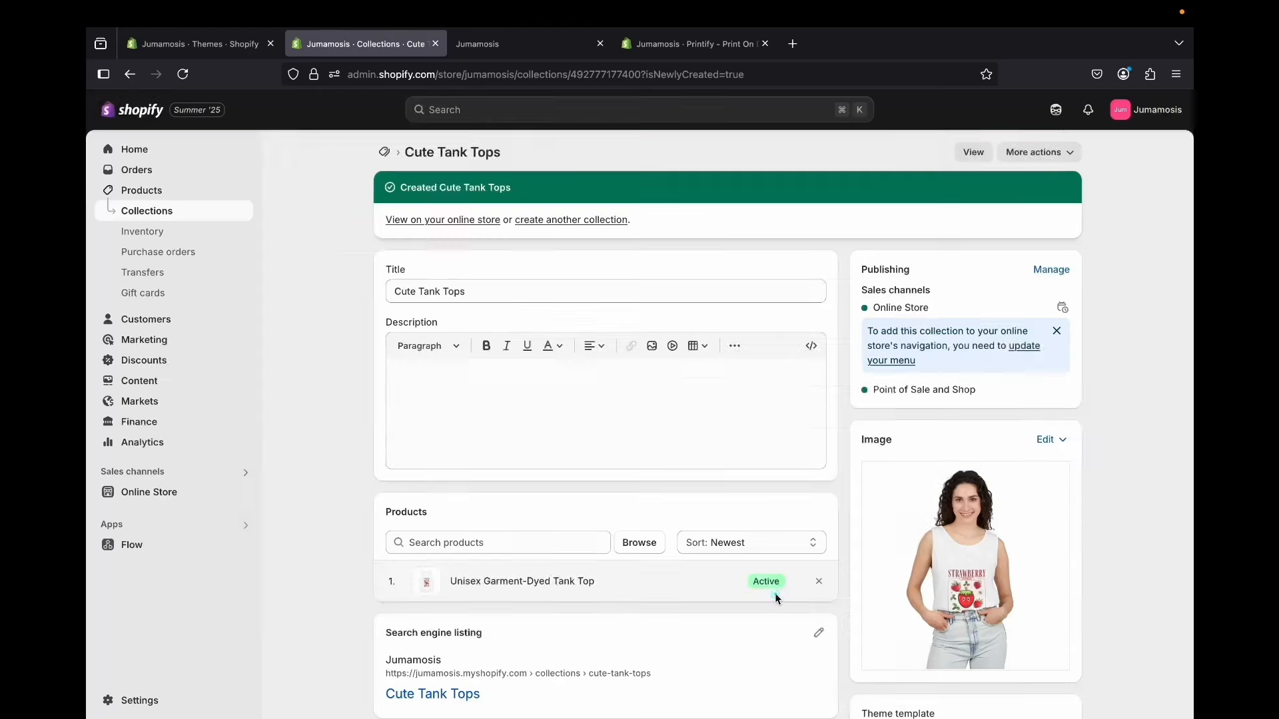
pyautogui.scroll(-3, 573, 457)
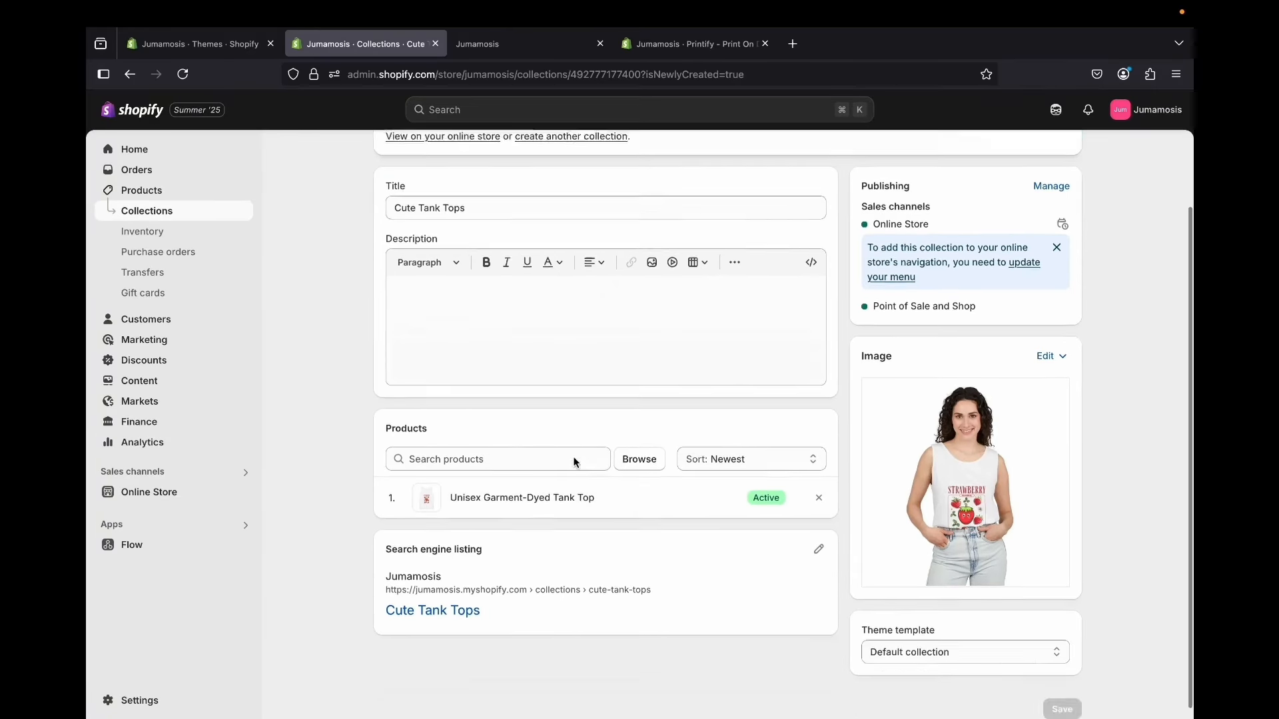
pyautogui.scroll(3, 710, 455)
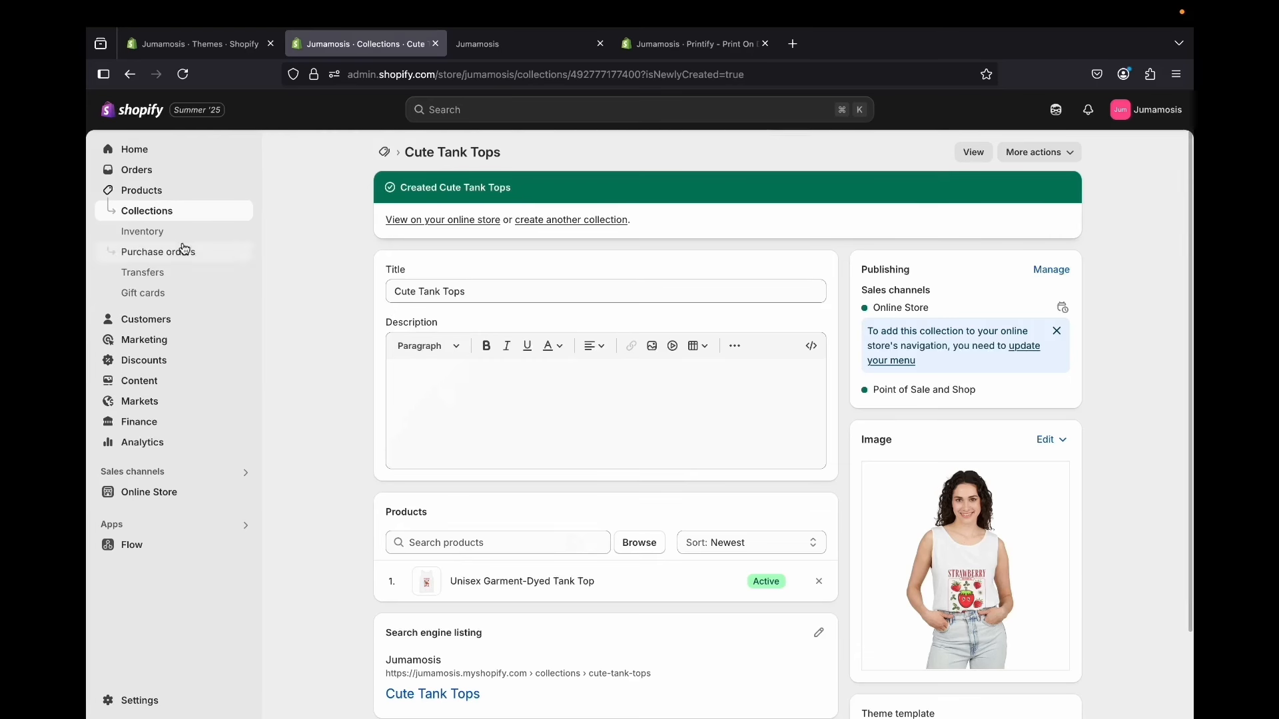
# Start a new collection, set its type to Smart and give it the title "Unisex Hoodies"
pyautogui.click(161, 213)
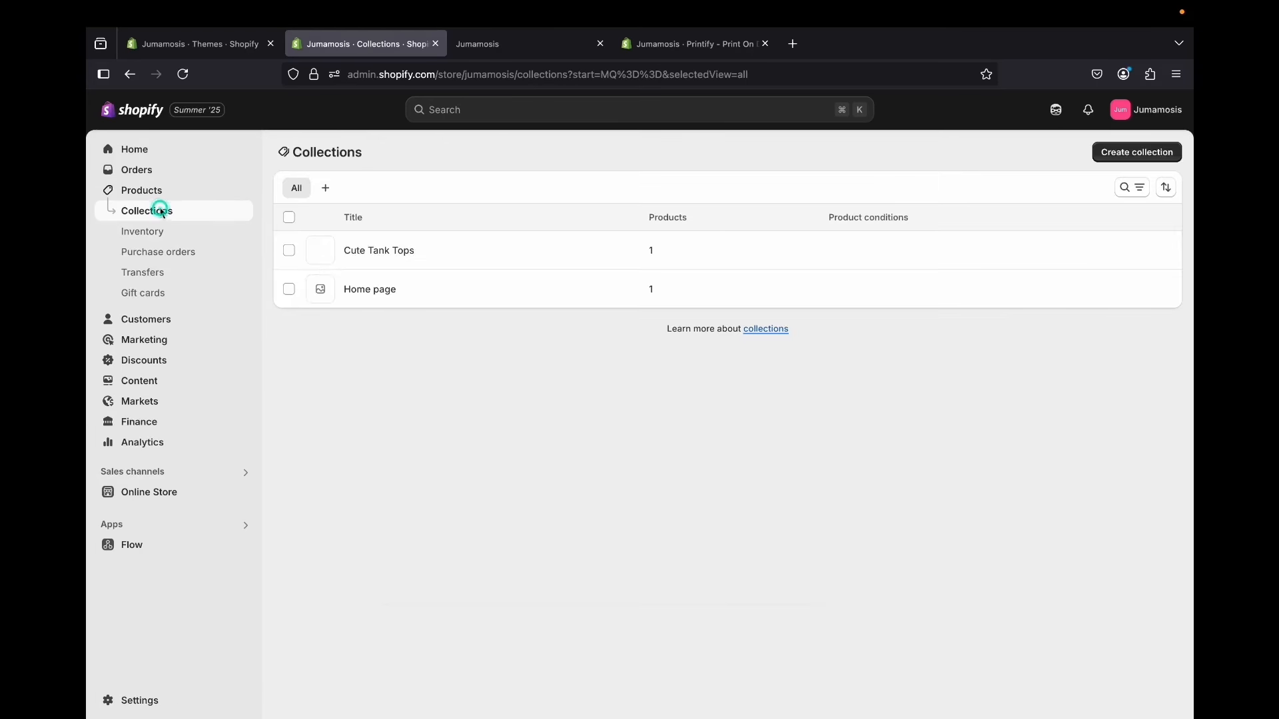
pyautogui.click(1133, 152)
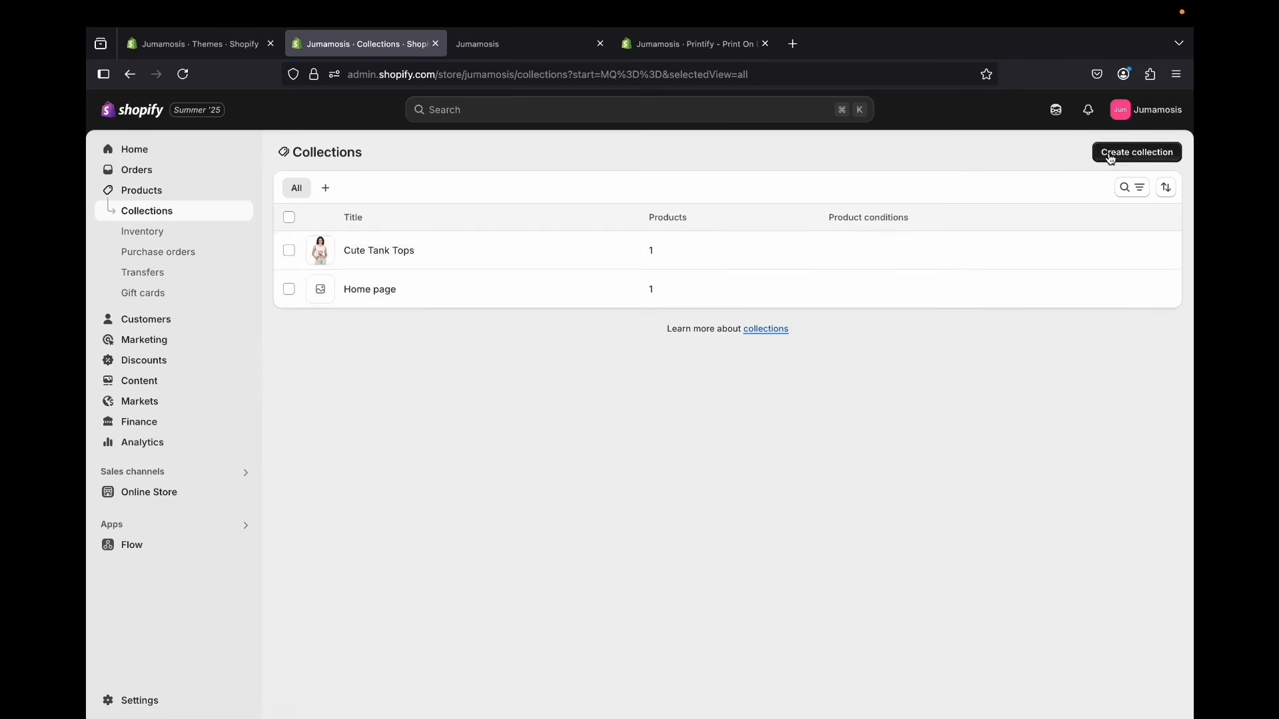
pyautogui.click(393, 498)
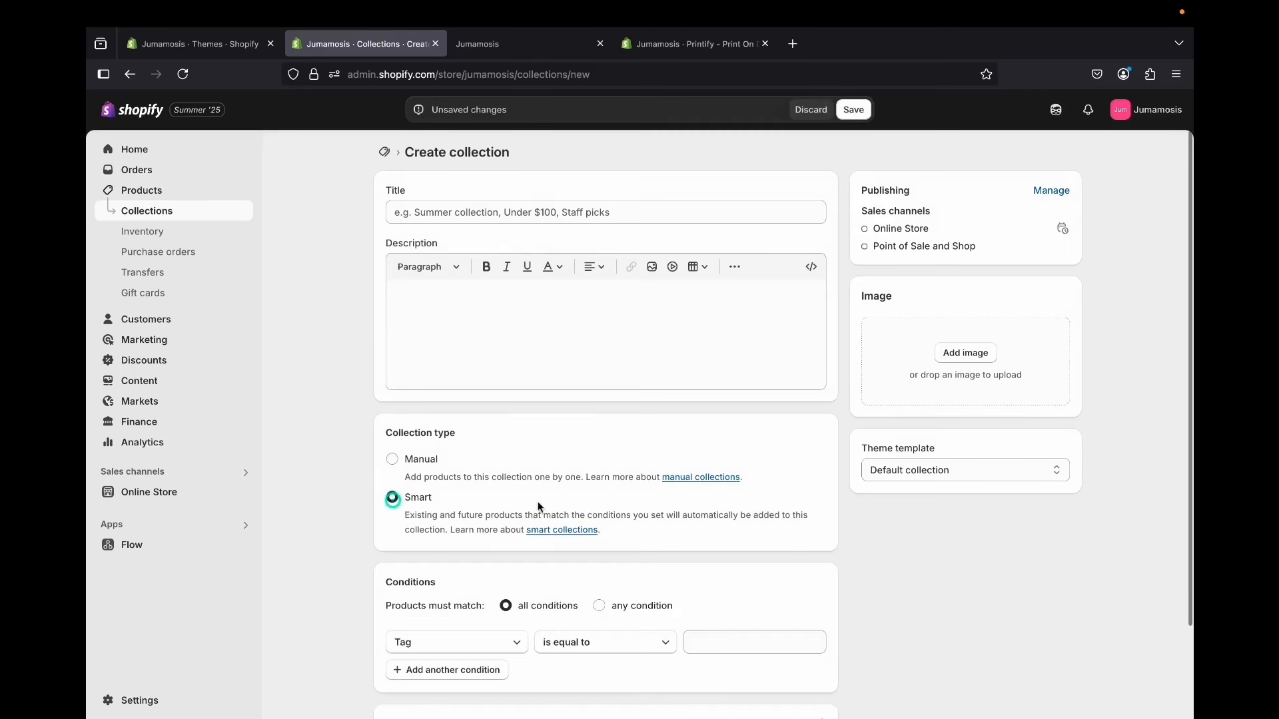
pyautogui.scroll(-1, 551, 507)
pyautogui.scroll(1, 550, 506)
pyautogui.click(489, 211)
pyautogui.write('Unisex Hoodies')
pyautogui.click(470, 329)
# Make the smart collection match any condition and set the first condition to Tag is equal to Hoodies
pyautogui.scroll(-2, 498, 537)
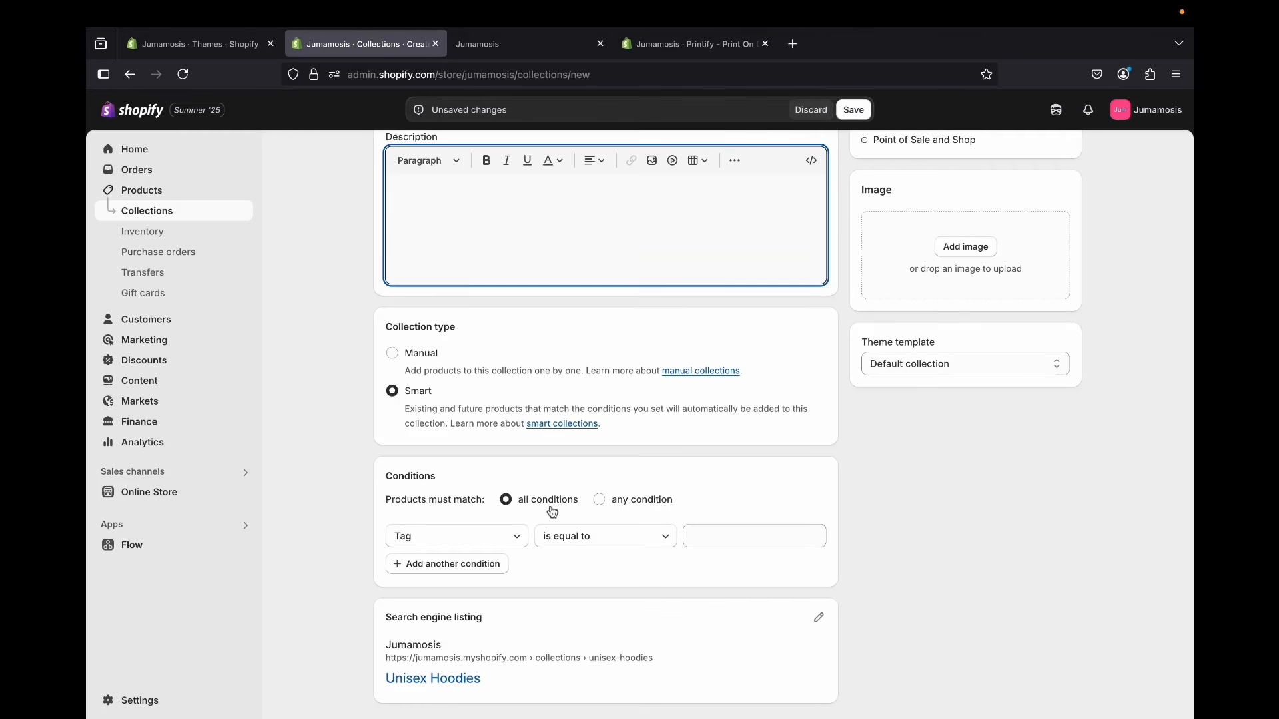
pyautogui.click(517, 536)
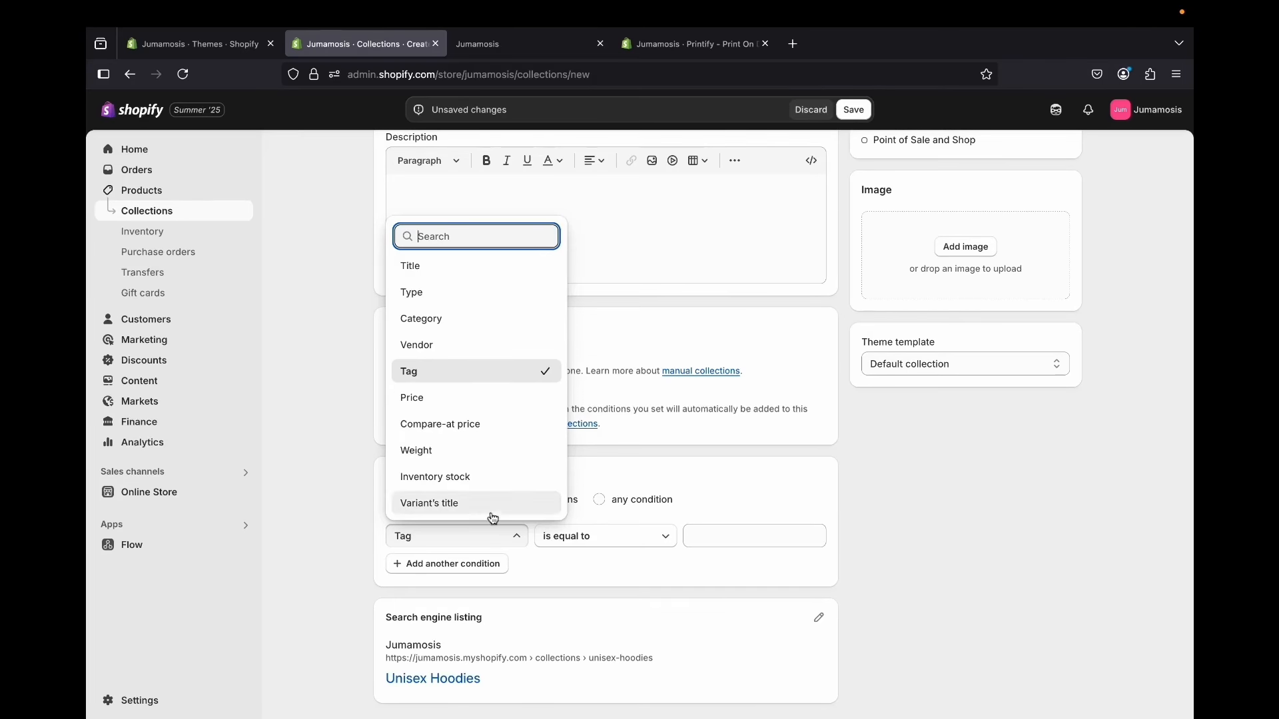
pyautogui.click(549, 572)
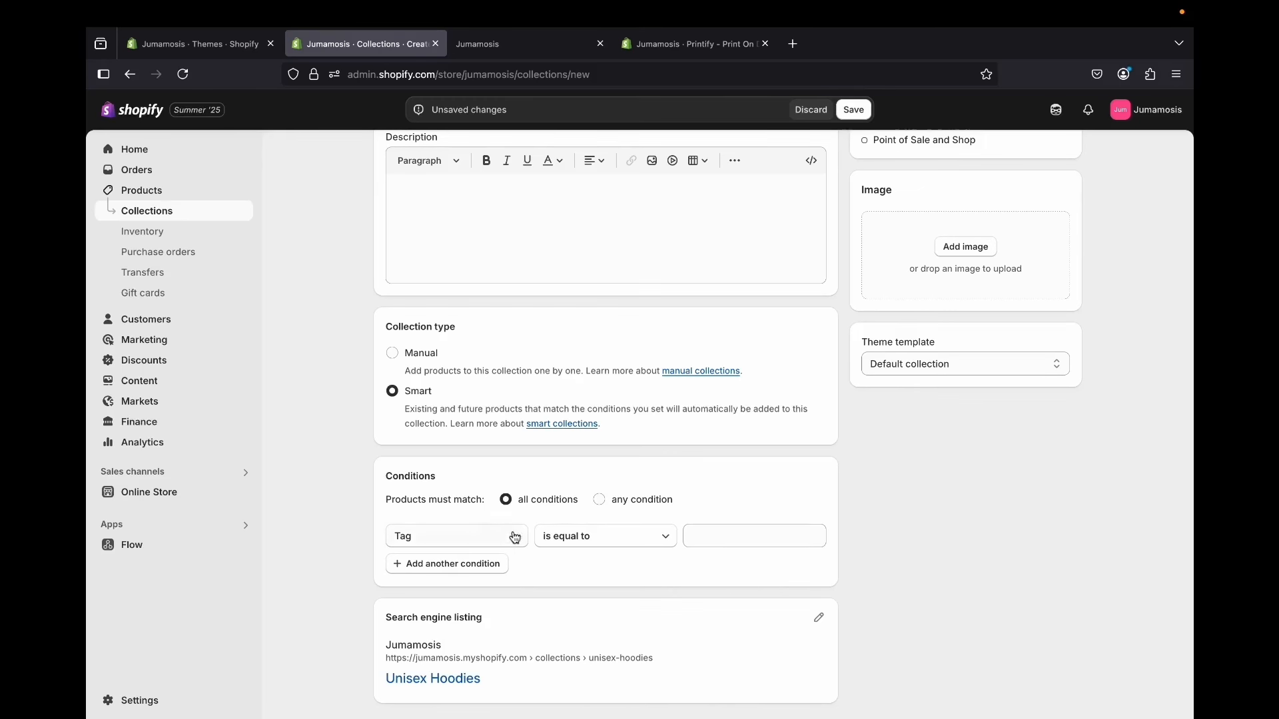
pyautogui.click(597, 501)
pyautogui.click(636, 543)
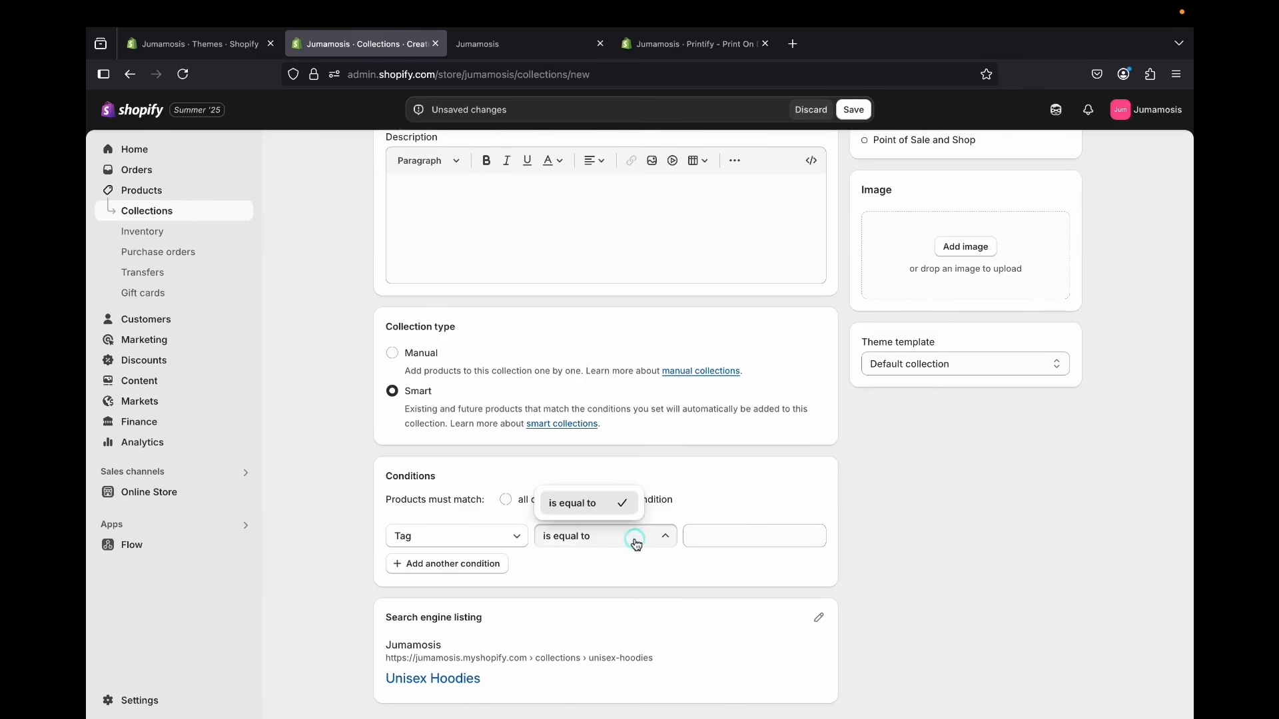
pyautogui.click(636, 544)
pyautogui.click(748, 536)
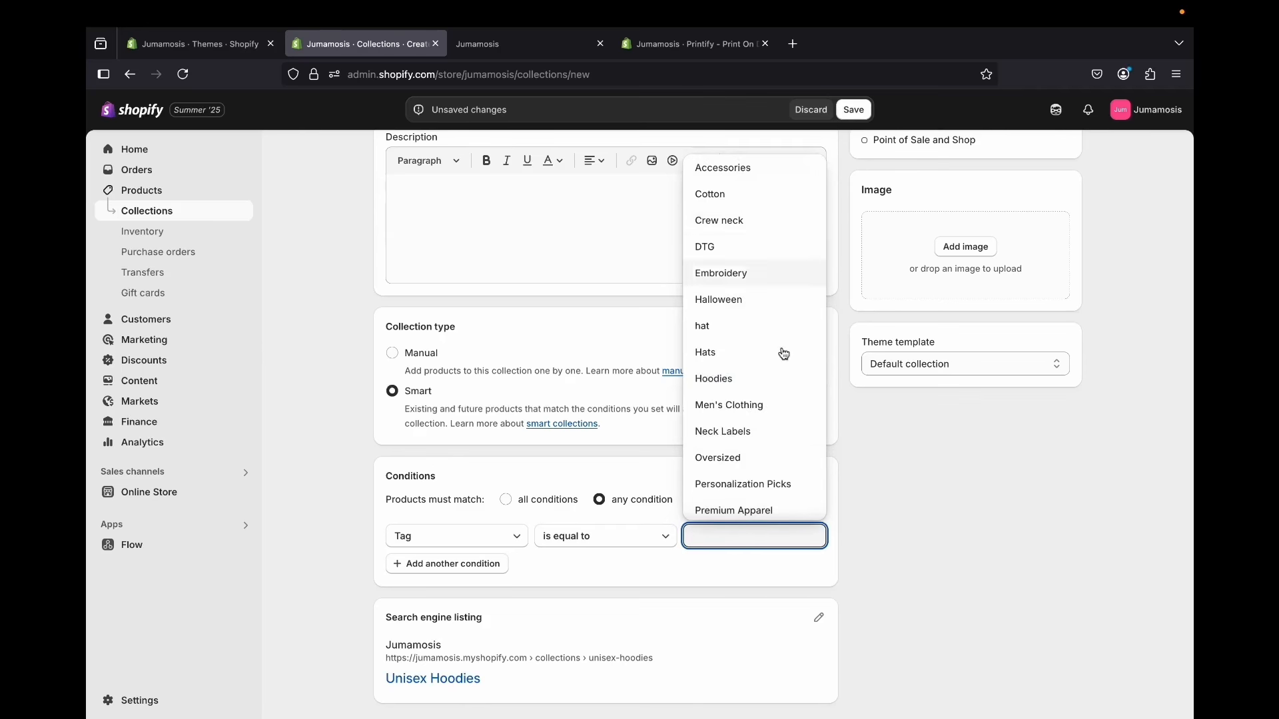
pyautogui.scroll(-3, 766, 353)
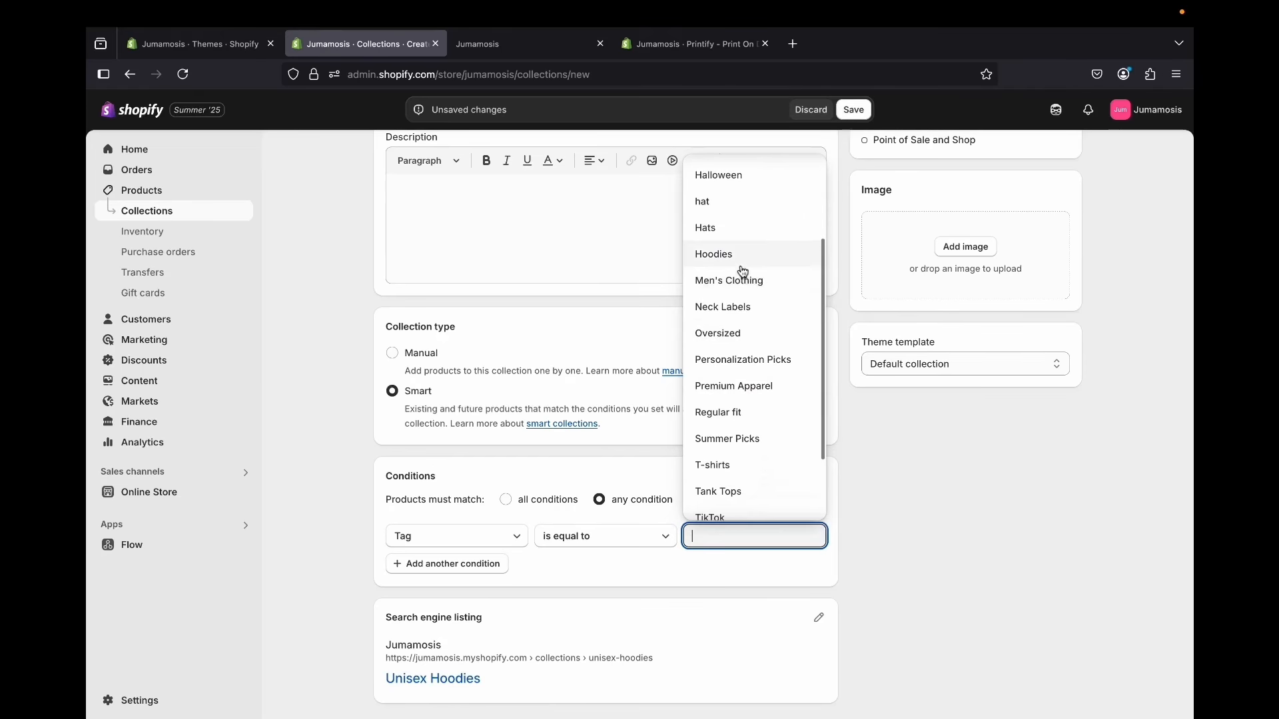
pyautogui.click(736, 265)
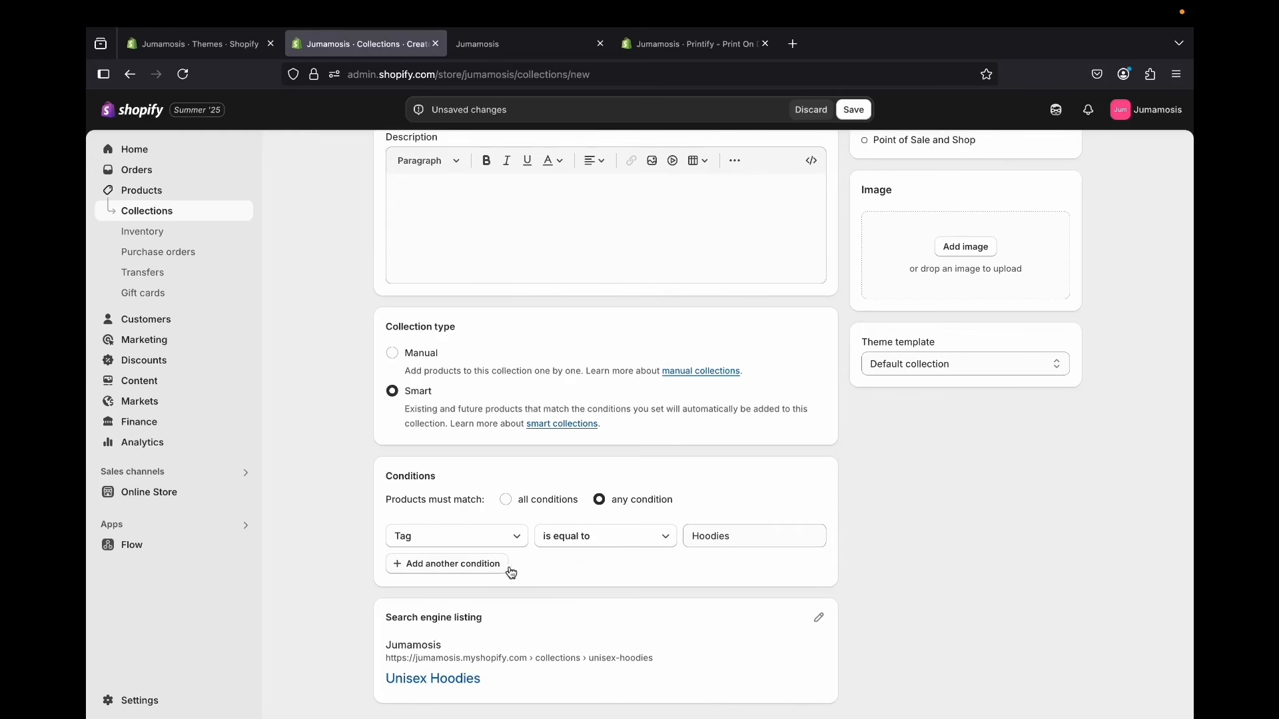
# Try adding a second condition where Tag is equal to Men's Clothing
pyautogui.click(441, 574)
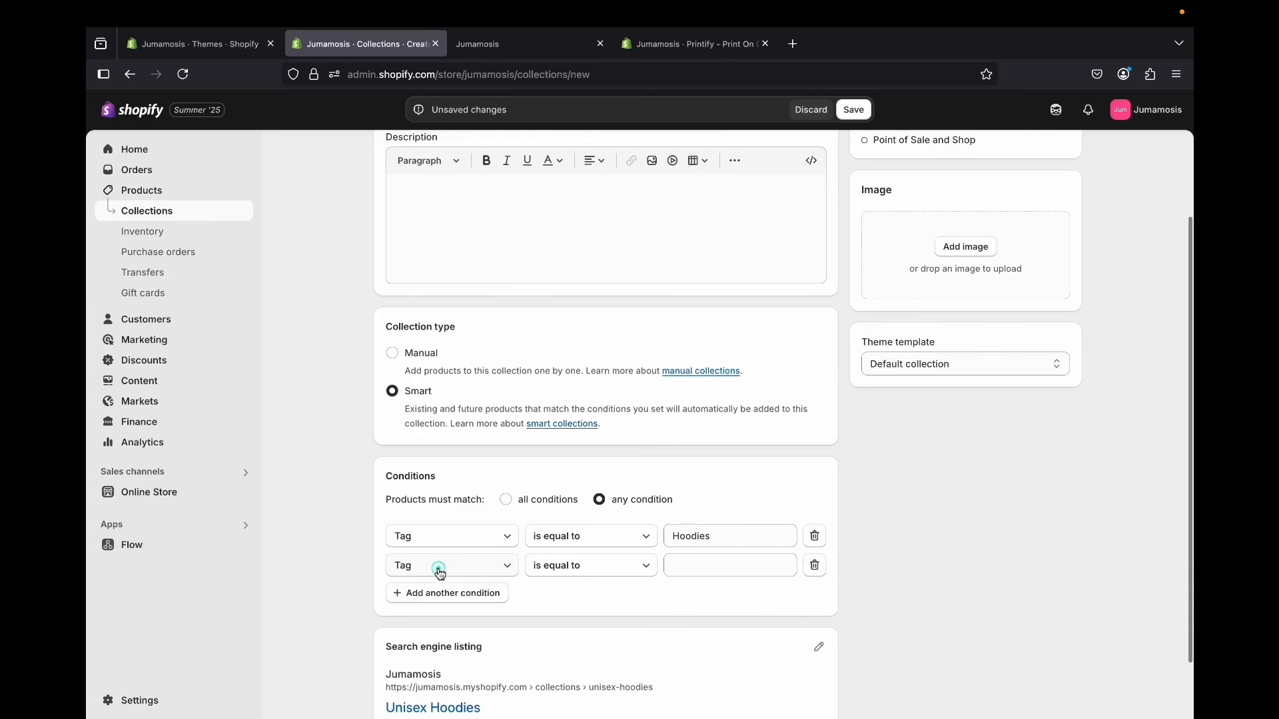
pyautogui.click(720, 566)
pyautogui.scroll(-5, 711, 320)
pyautogui.scroll(1, 711, 320)
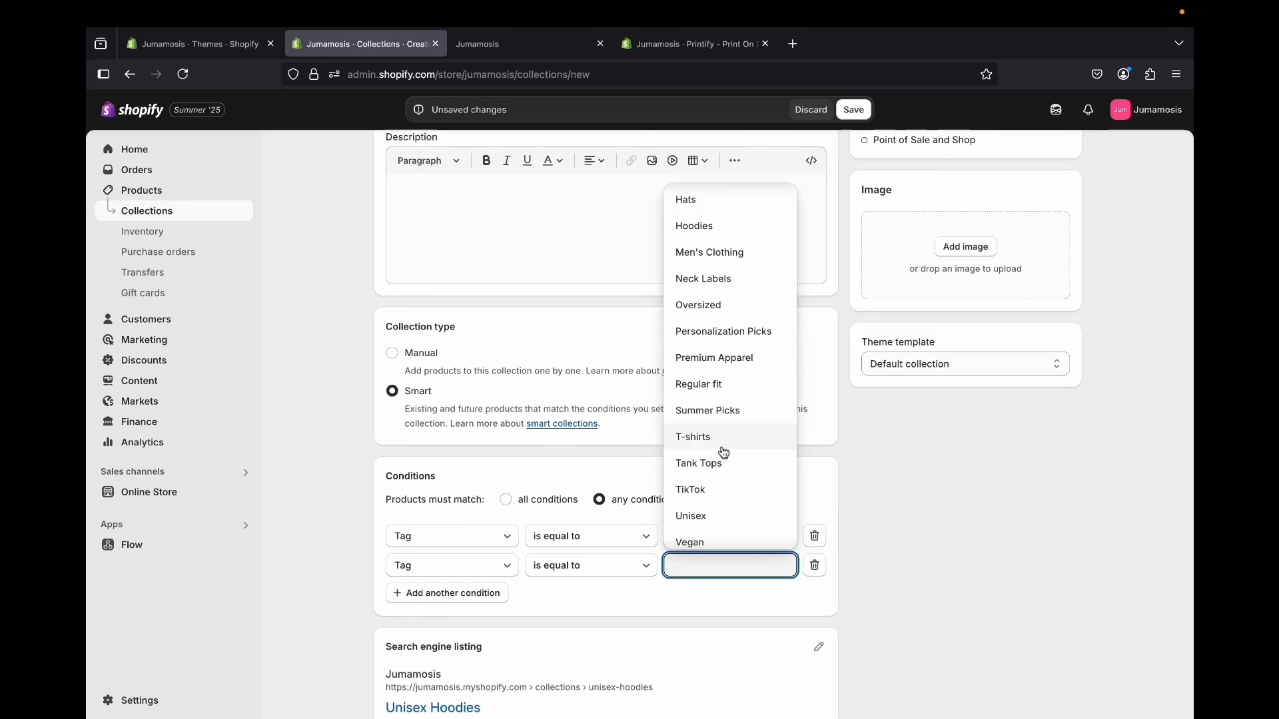
pyautogui.scroll(2, 725, 339)
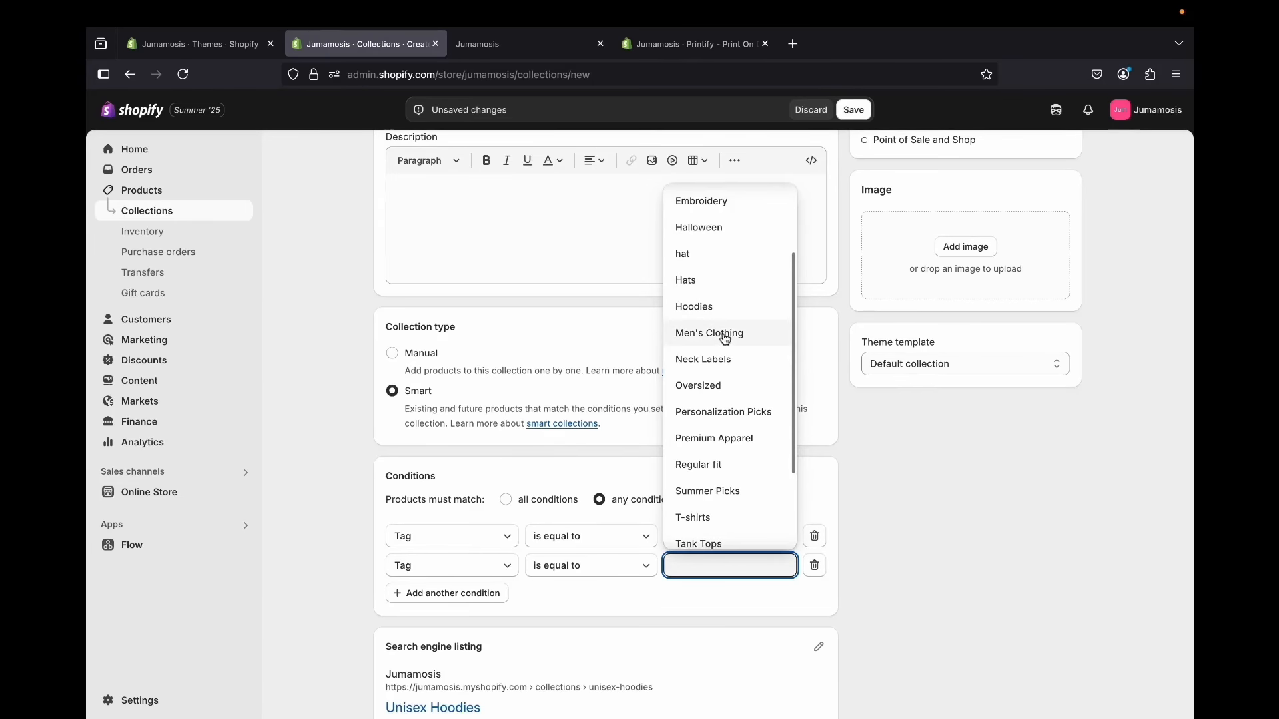
pyautogui.click(724, 338)
pyautogui.scroll(-2, 676, 584)
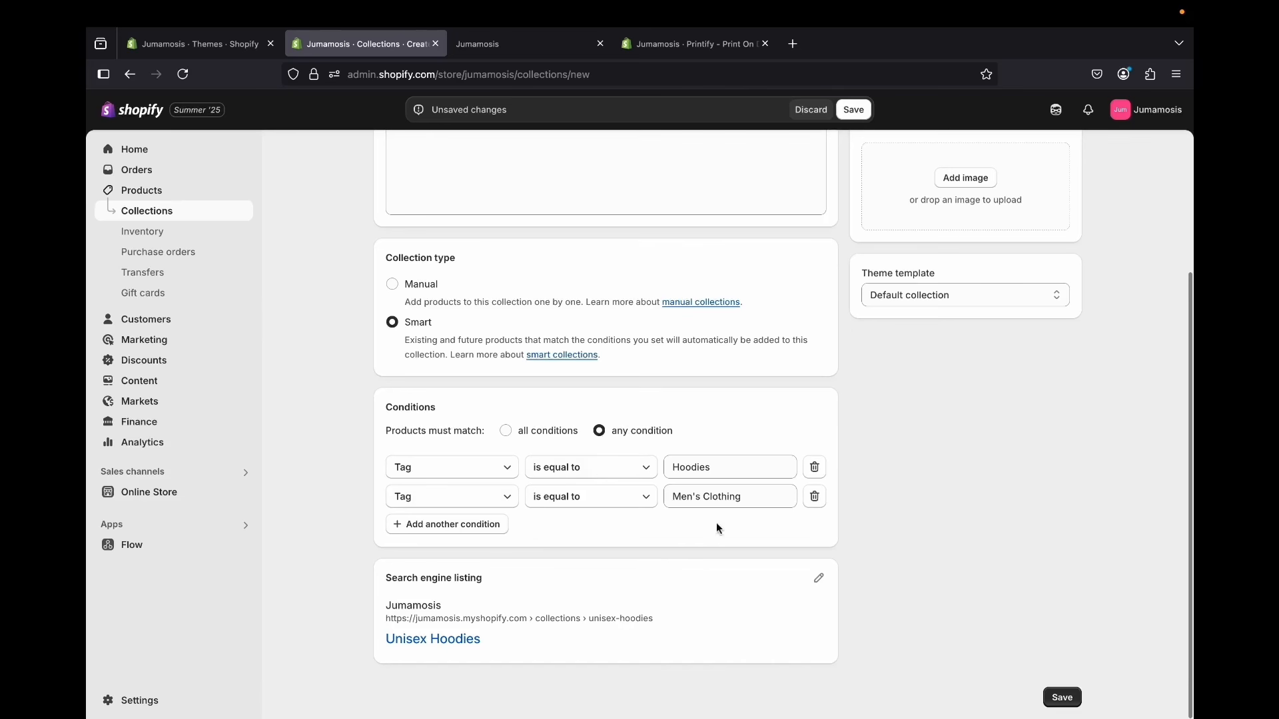
# Remove the Men's Clothing tag condition from the collection
pyautogui.scroll(1, 825, 285)
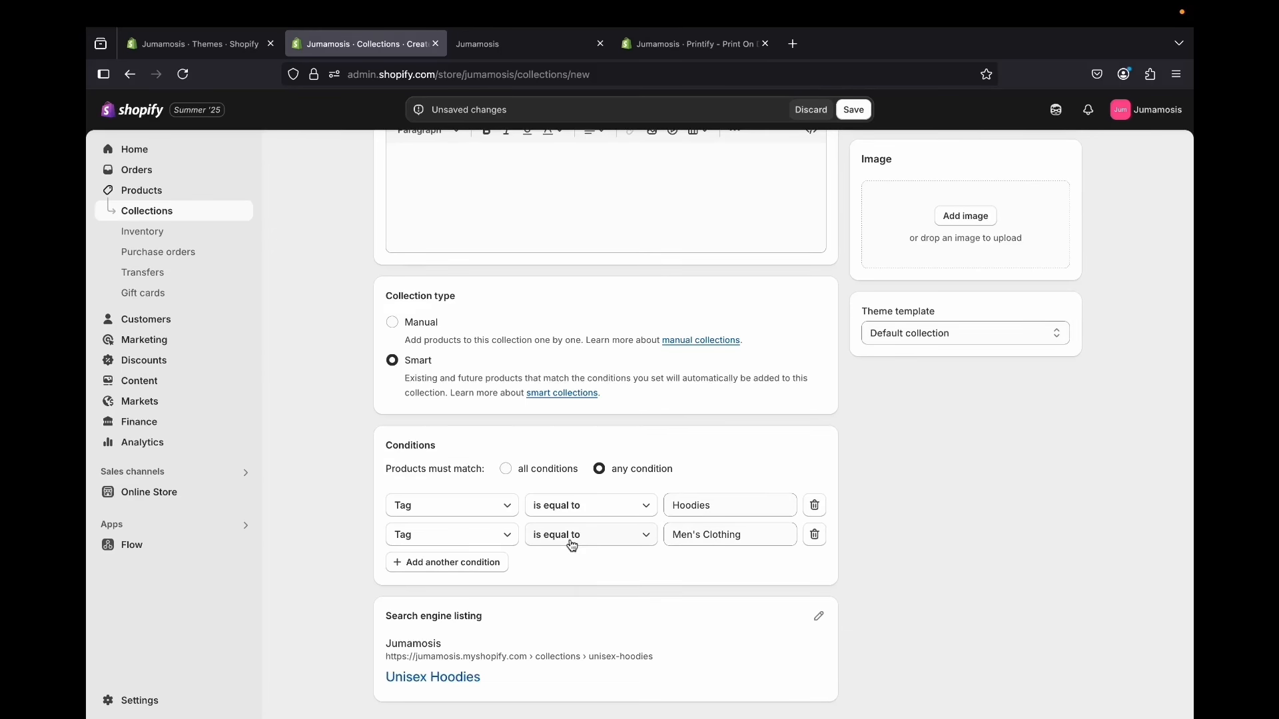
pyautogui.click(740, 533)
pyautogui.click(814, 534)
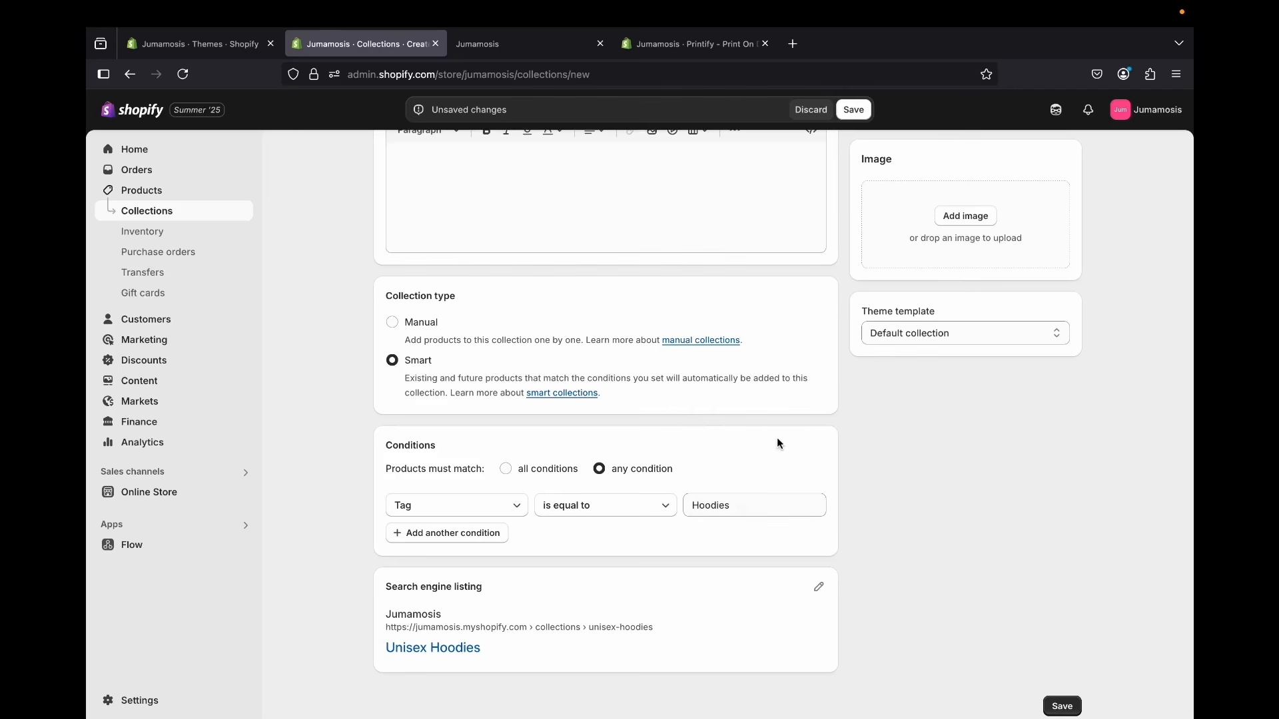
# Add another Tag condition below the Hoodies condition and show its available tag values
pyautogui.click(443, 532)
pyautogui.click(721, 533)
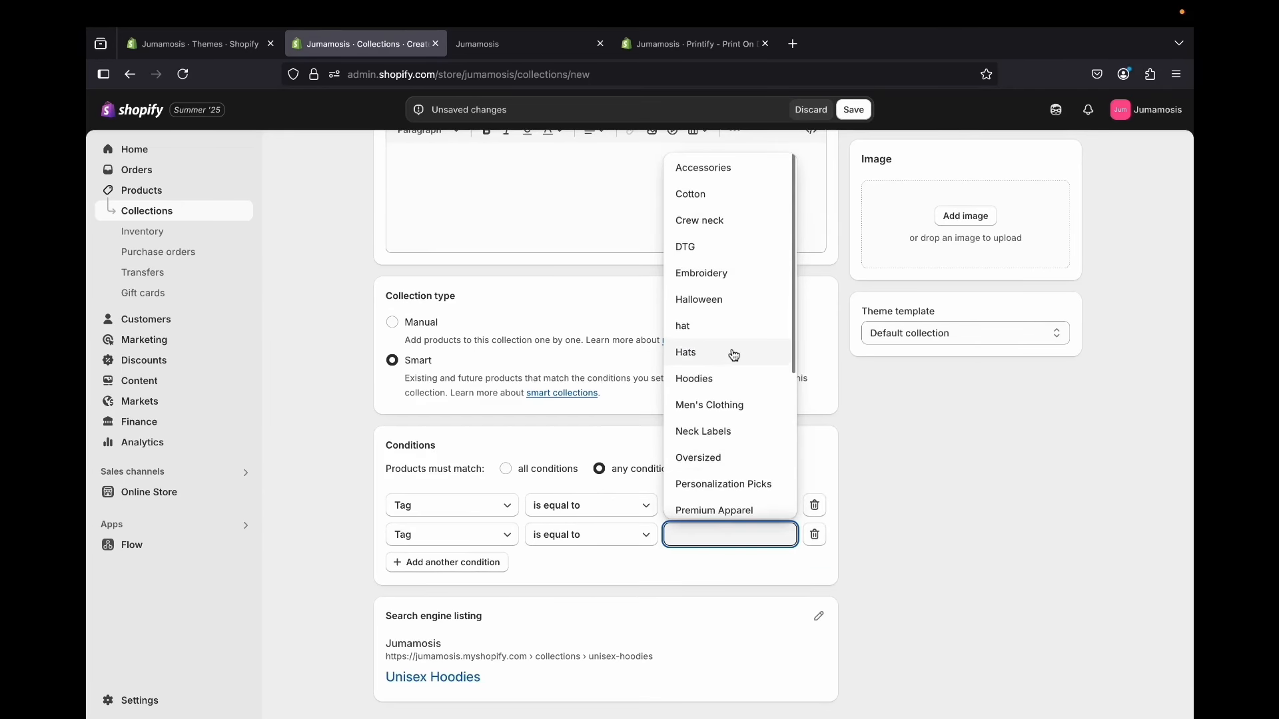
pyautogui.scroll(-4, 700, 297)
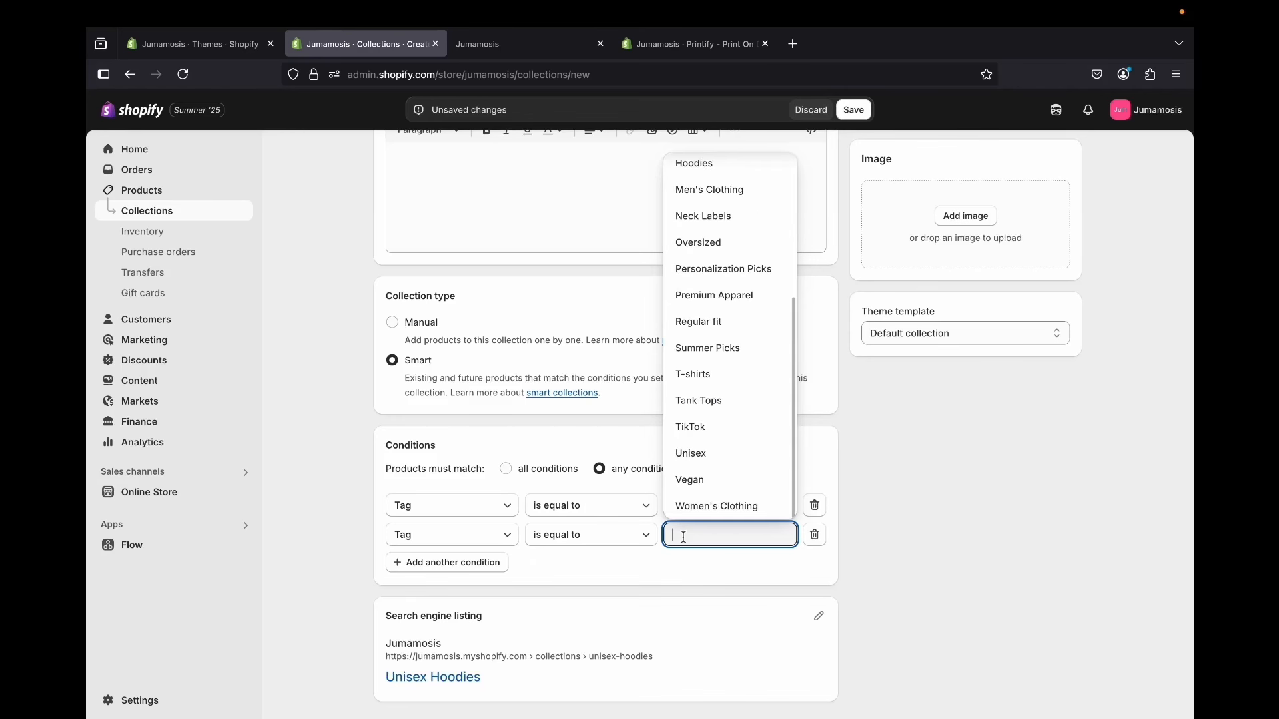
pyautogui.click(663, 568)
pyautogui.click(687, 544)
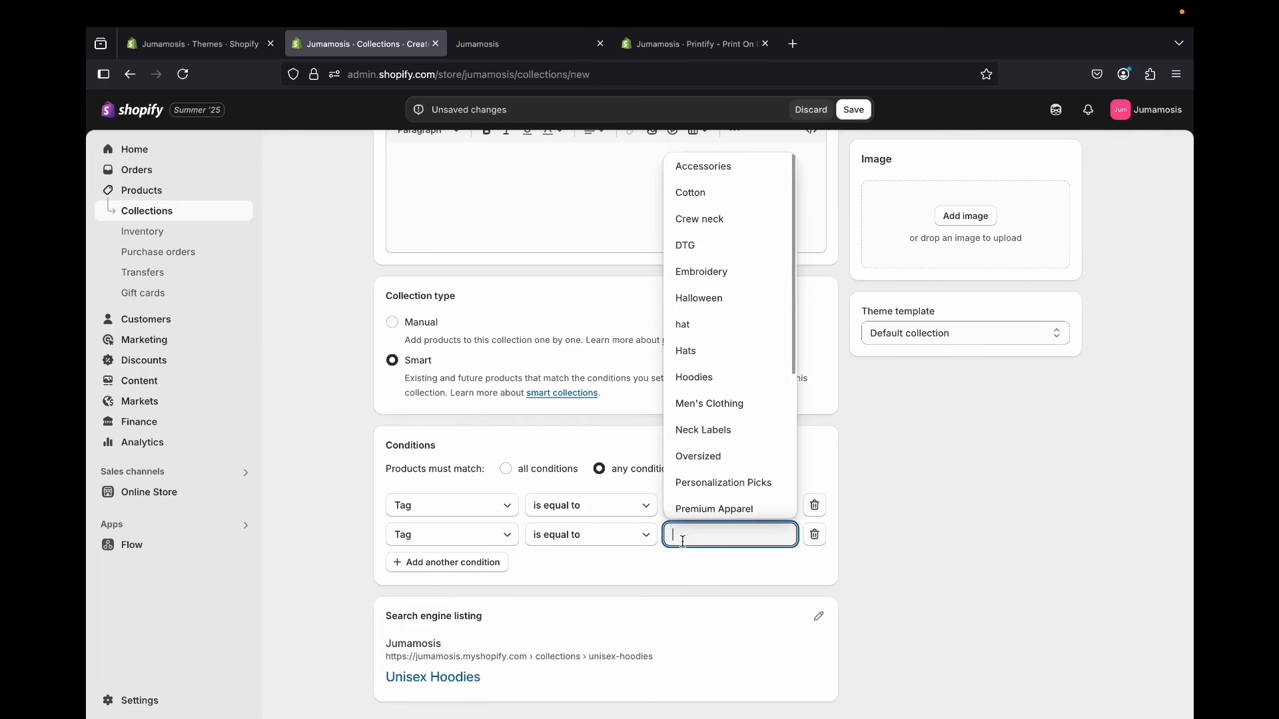
pyautogui.write('mens H')
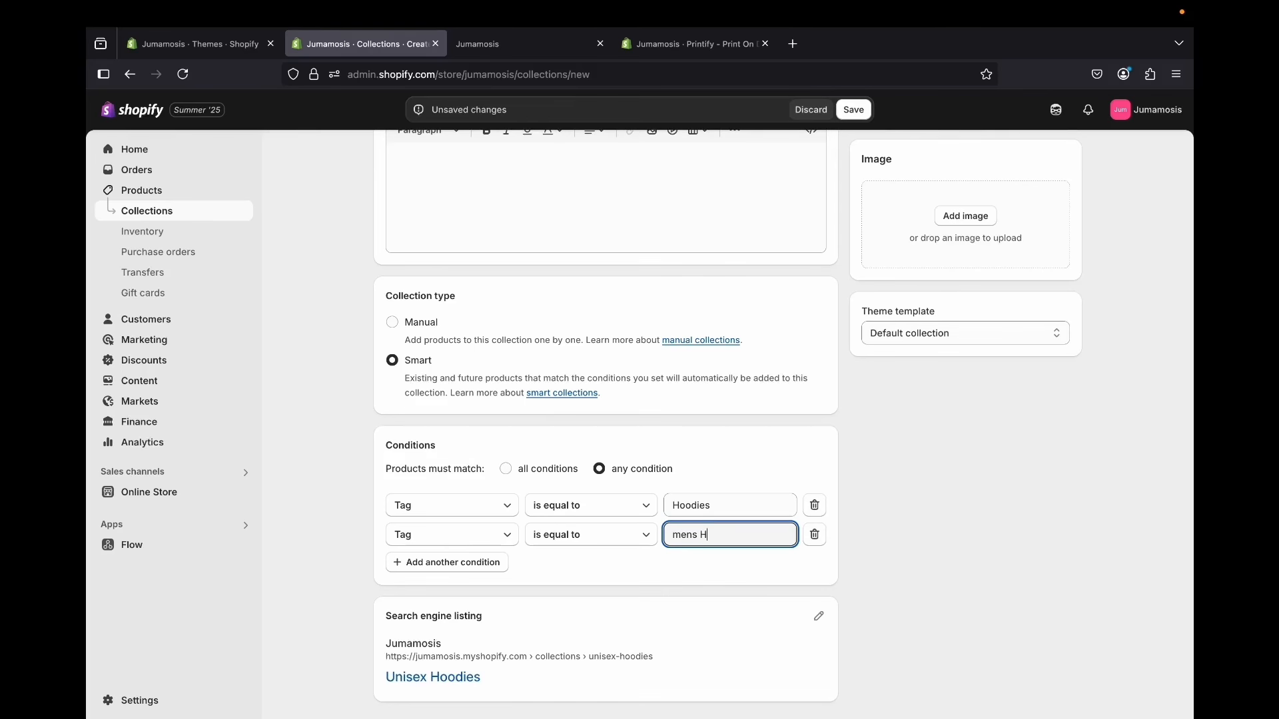
pyautogui.press('BackSpace')
pyautogui.press('BackSpace')
pyautogui.press('BackSpace')
pyautogui.press('BackSpace')
pyautogui.press('BackSpace')
pyautogui.press('BackSpace')
# Set the second condition's tag value to "menshoodie"
pyautogui.scroll(-3, 773, 341)
pyautogui.scroll(1, 774, 342)
pyautogui.scroll(3, 774, 341)
pyautogui.press('capslock')
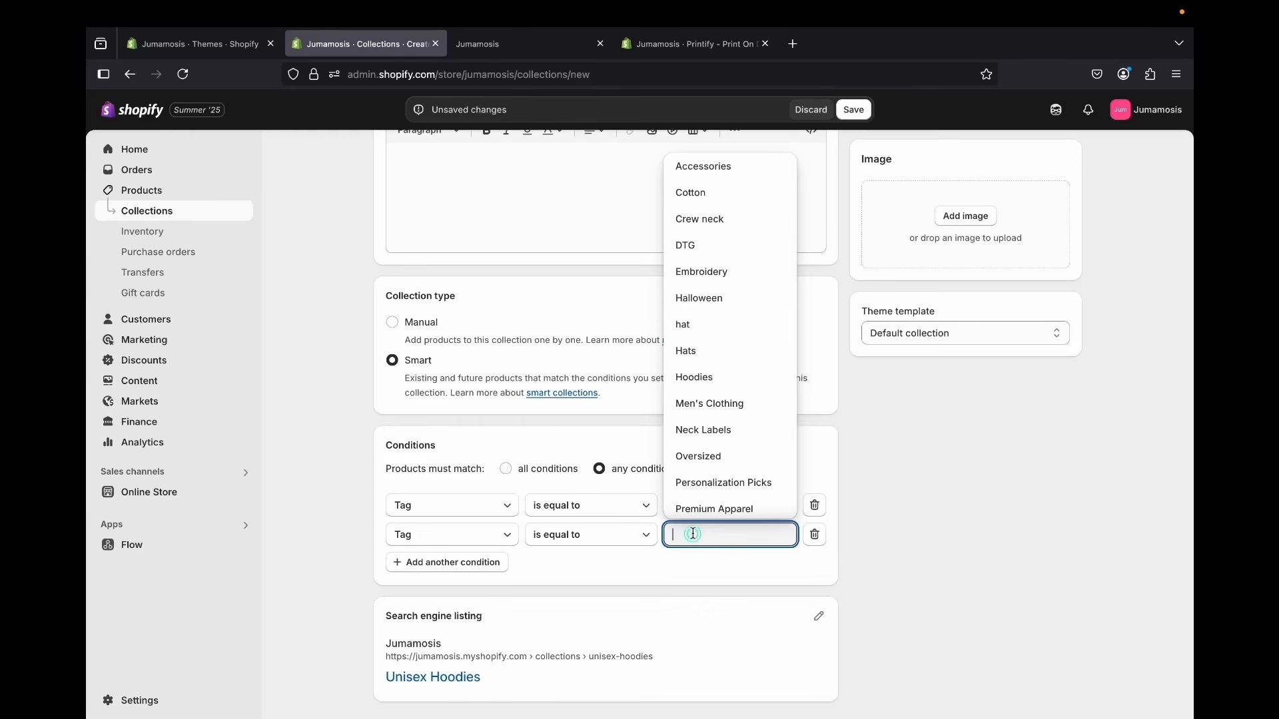
pyautogui.write('H')
pyautogui.press('BackSpace')
pyautogui.write('menshoodie')
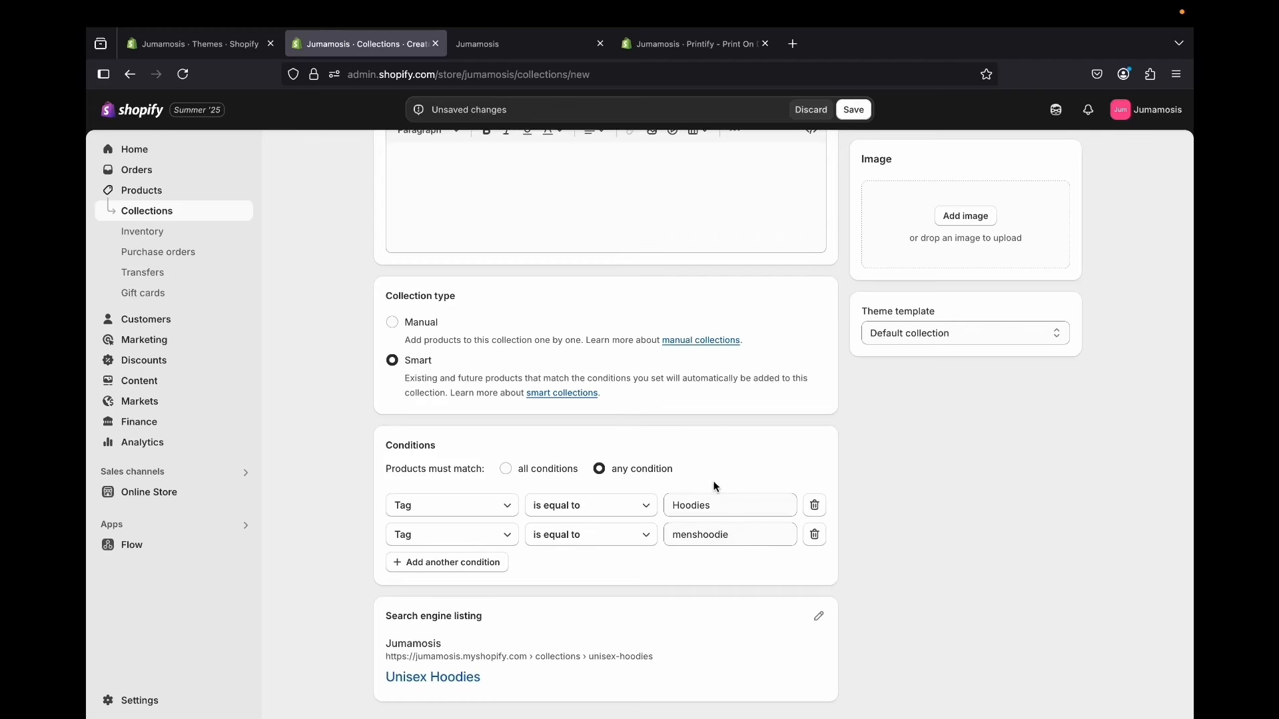
# Use the front-view photo of the male model in the black strawberry hoodie as the collection image
pyautogui.scroll(3, 711, 489)
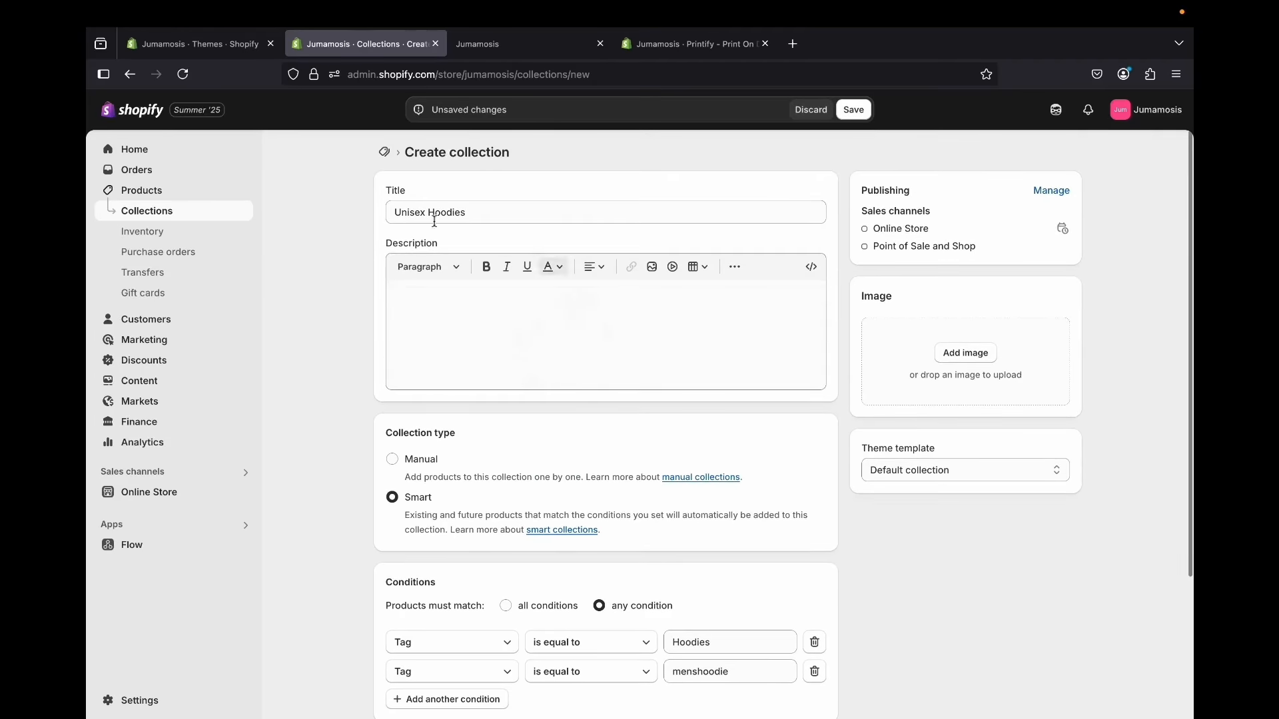
pyautogui.scroll(-3, 624, 385)
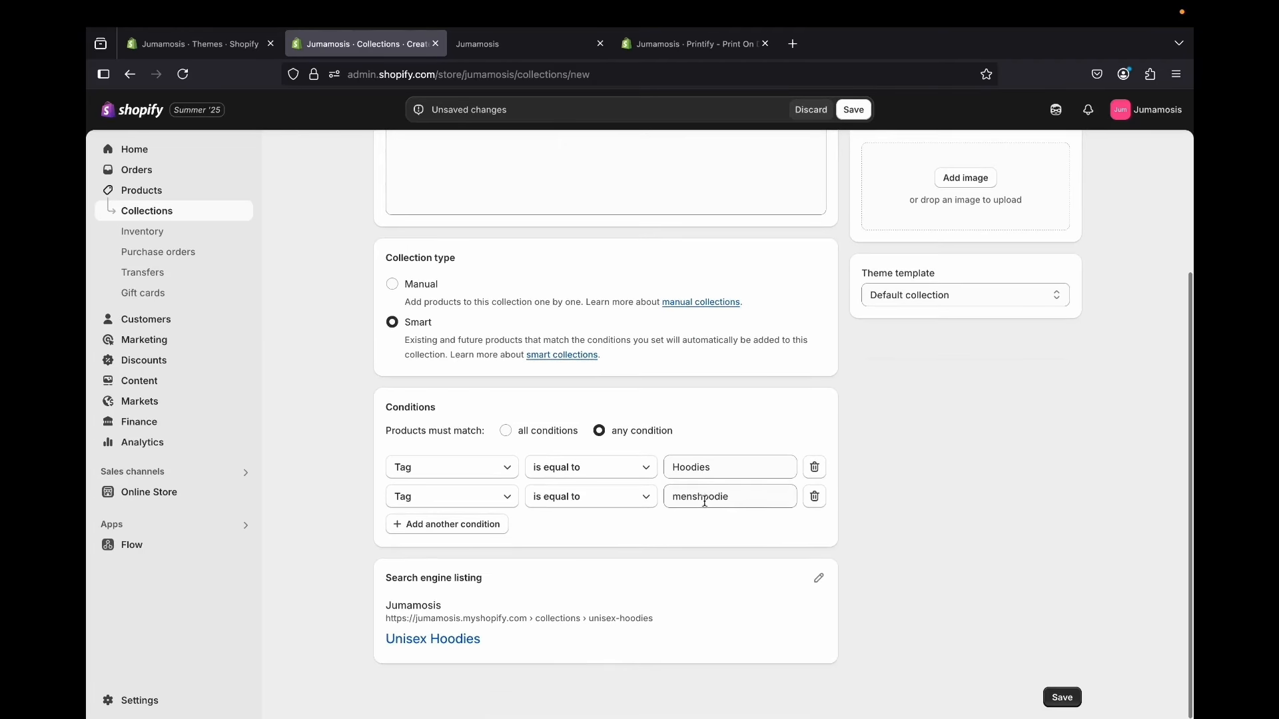
pyautogui.scroll(3, 699, 406)
pyautogui.click(965, 354)
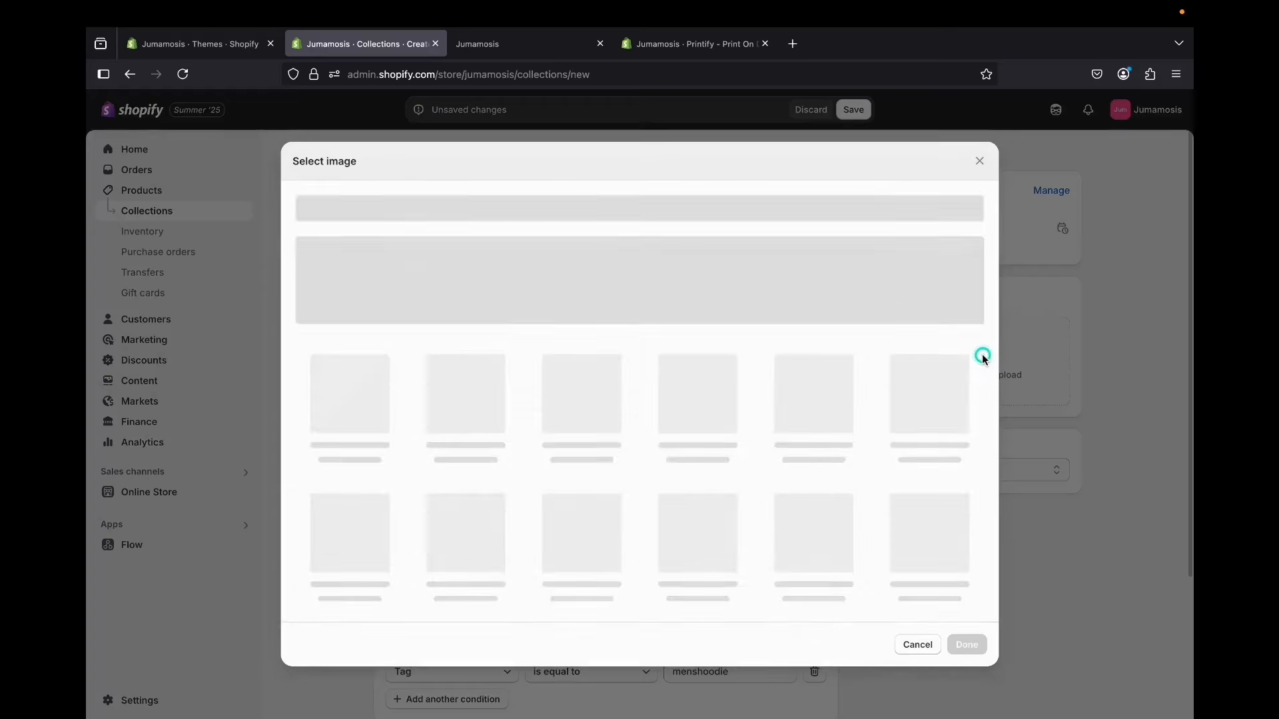
pyautogui.scroll(-3, 792, 427)
pyautogui.scroll(-2, 791, 439)
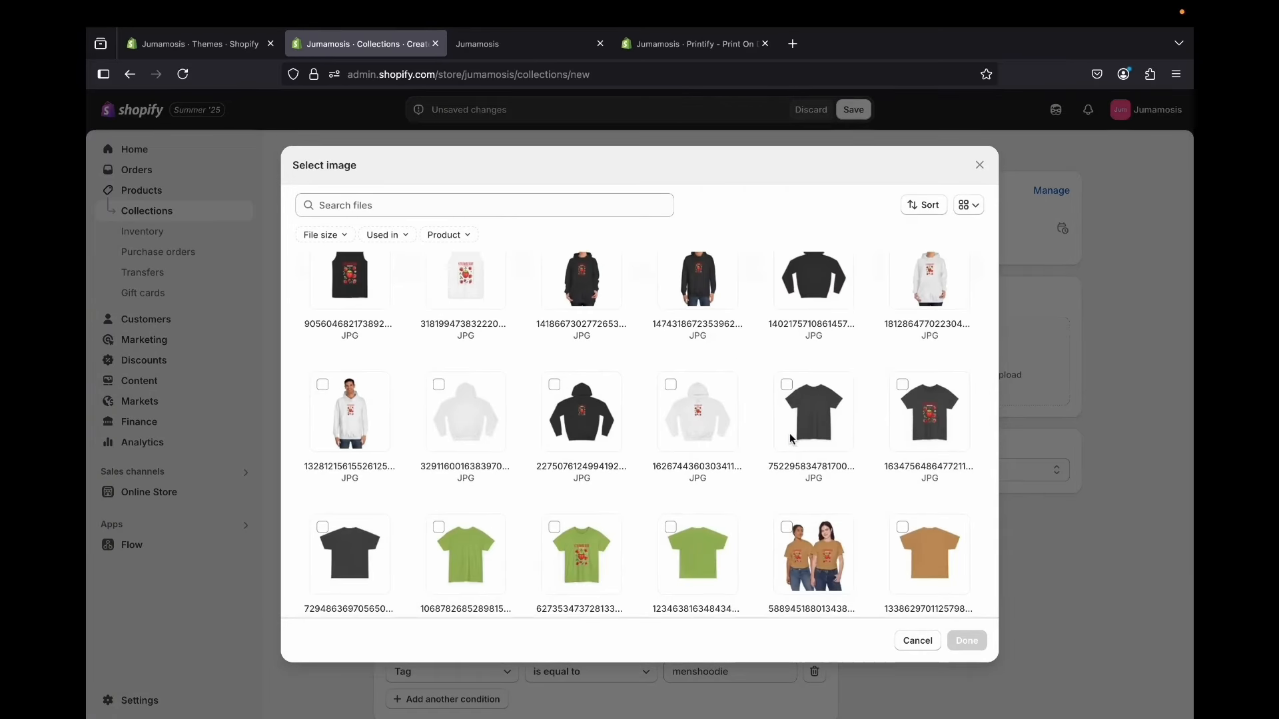
pyautogui.scroll(1, 791, 439)
pyautogui.click(671, 315)
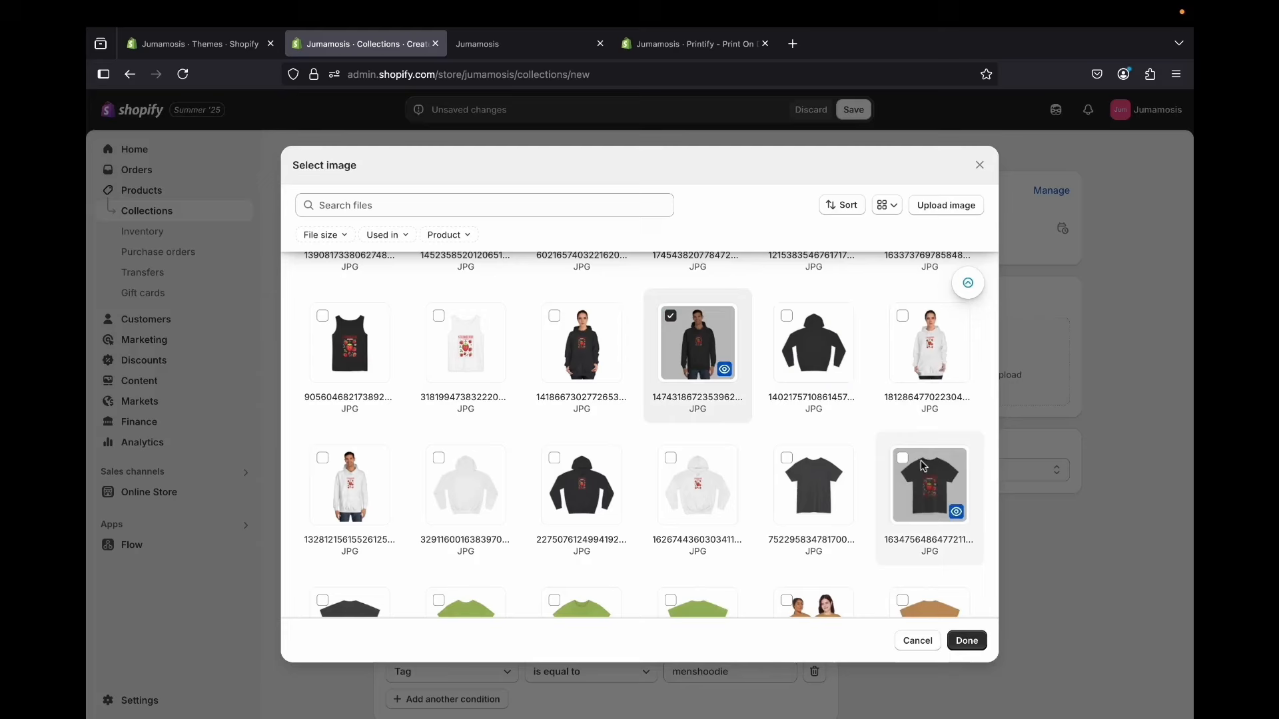
pyautogui.click(966, 640)
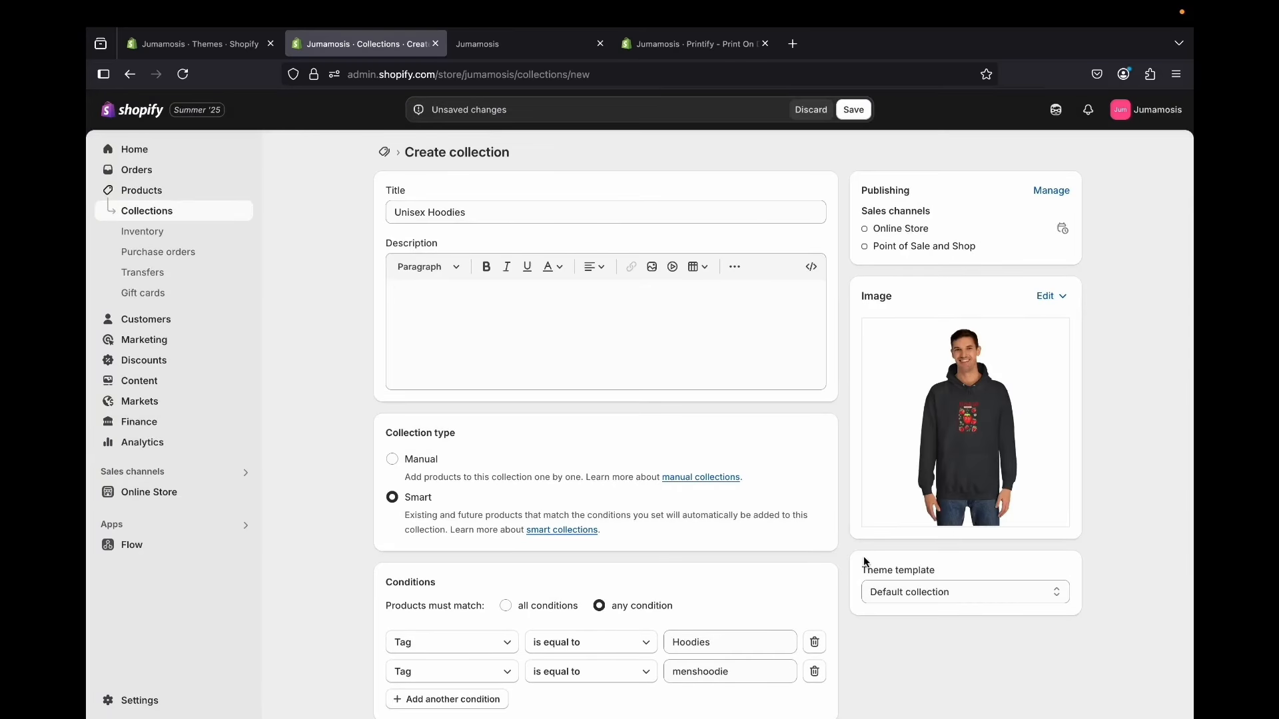
pyautogui.scroll(-3, 864, 558)
pyautogui.scroll(3, 863, 558)
pyautogui.scroll(-3, 1006, 473)
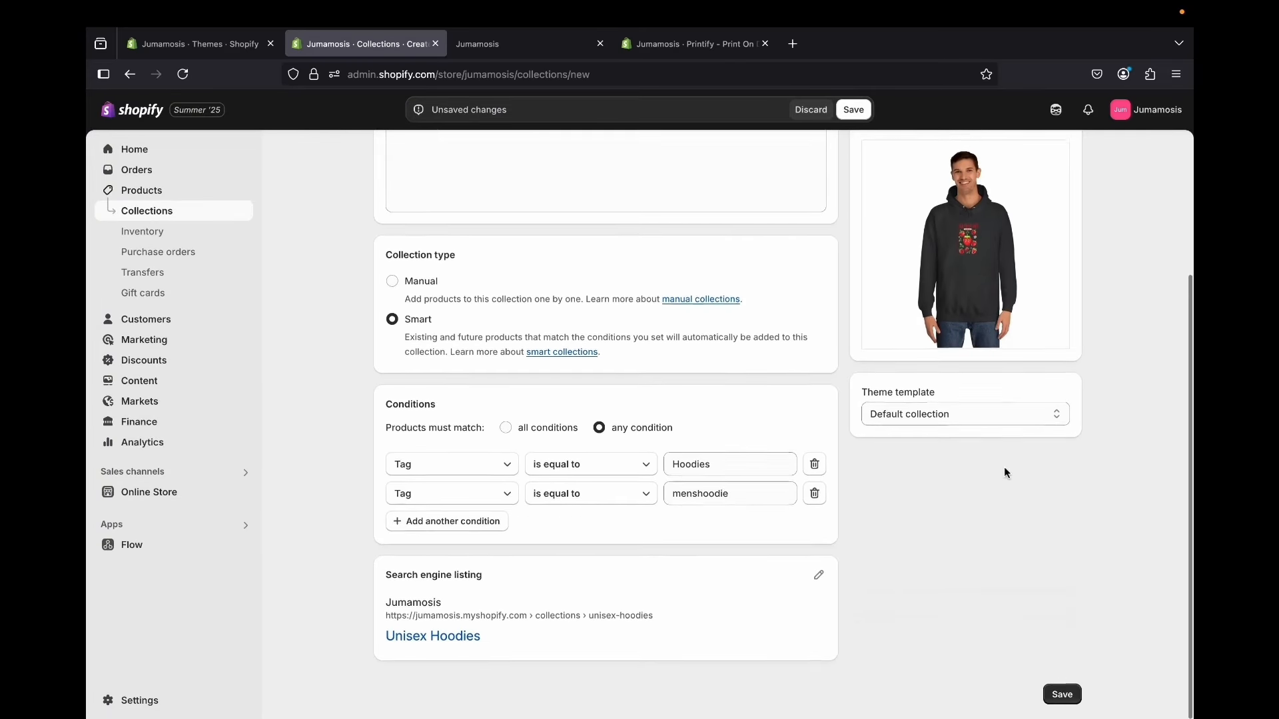
# Save the Unisex Hoodies collection, then return to the collections list and start creating another collection
pyautogui.click(851, 110)
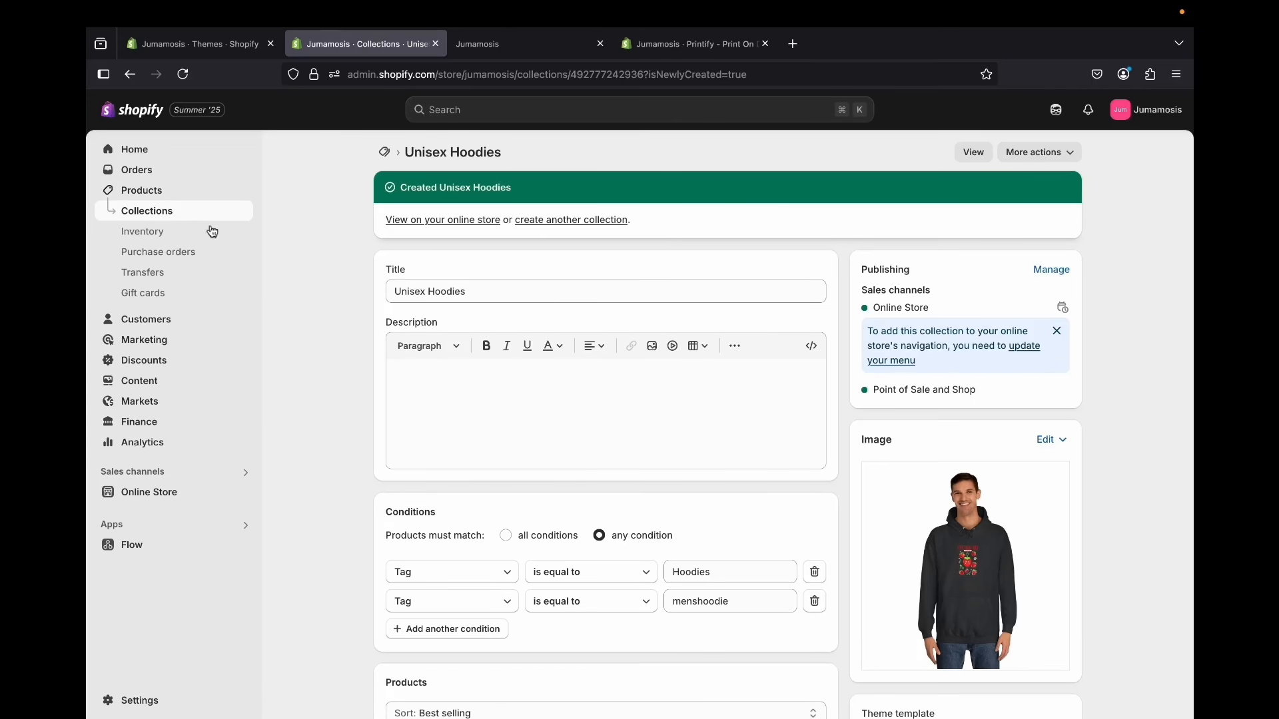
pyautogui.click(155, 218)
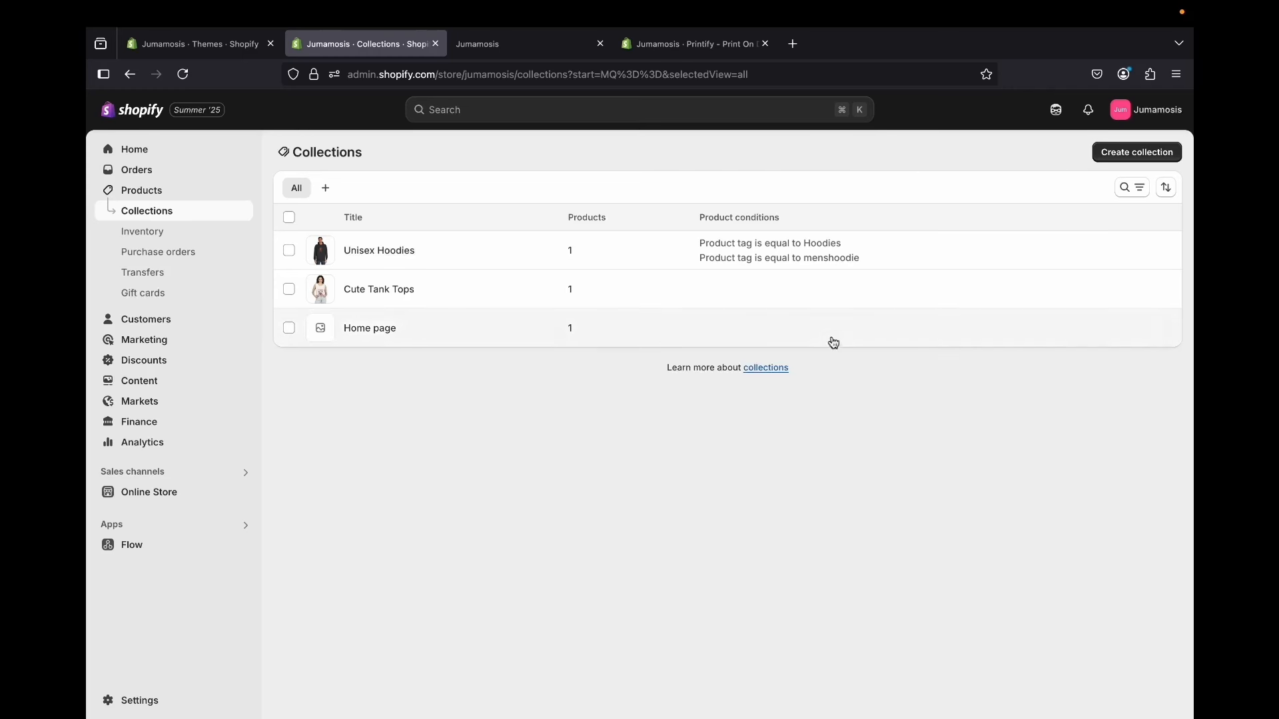
pyautogui.click(1111, 159)
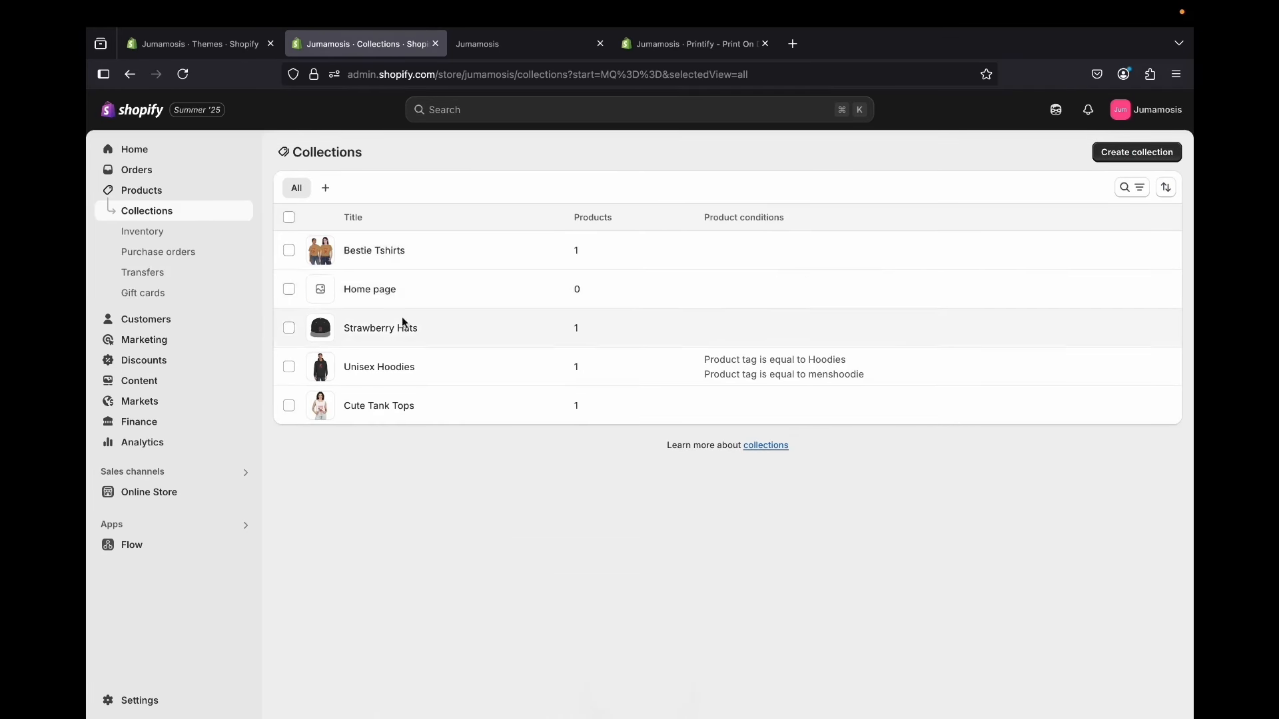
# Delete the empty Home page collection from the collections list
pyautogui.click(287, 290)
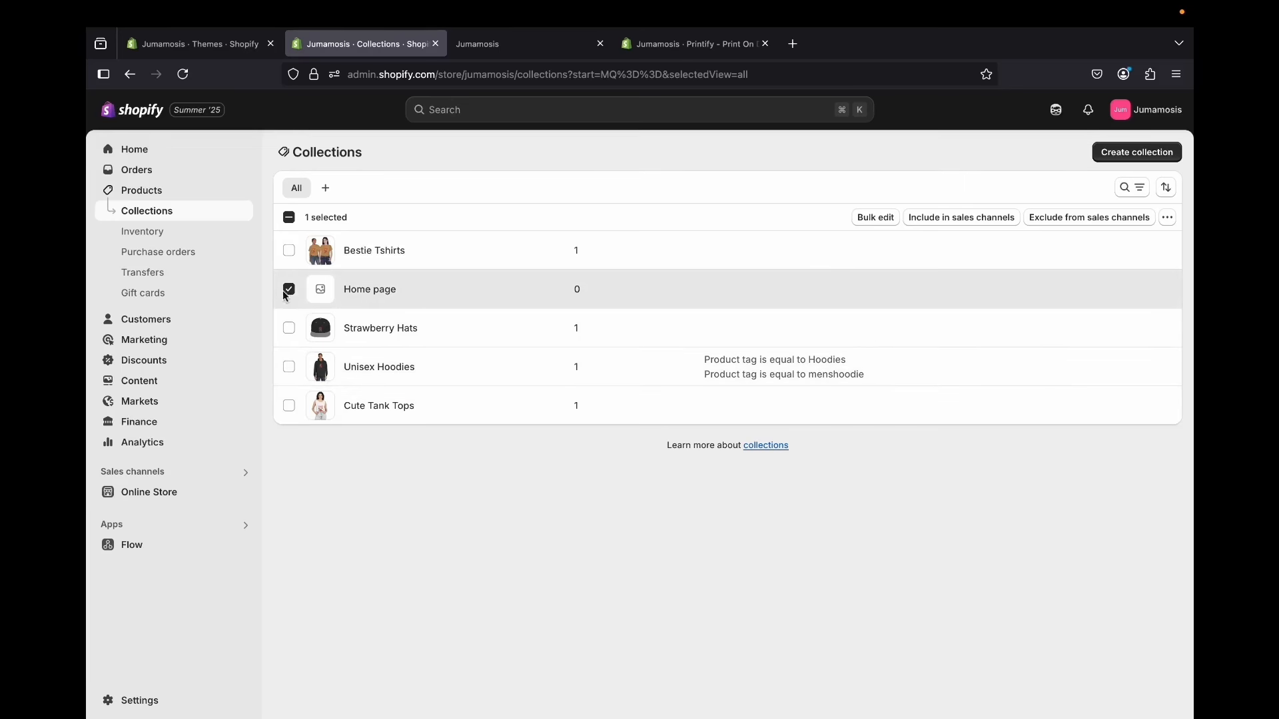
pyautogui.click(1167, 218)
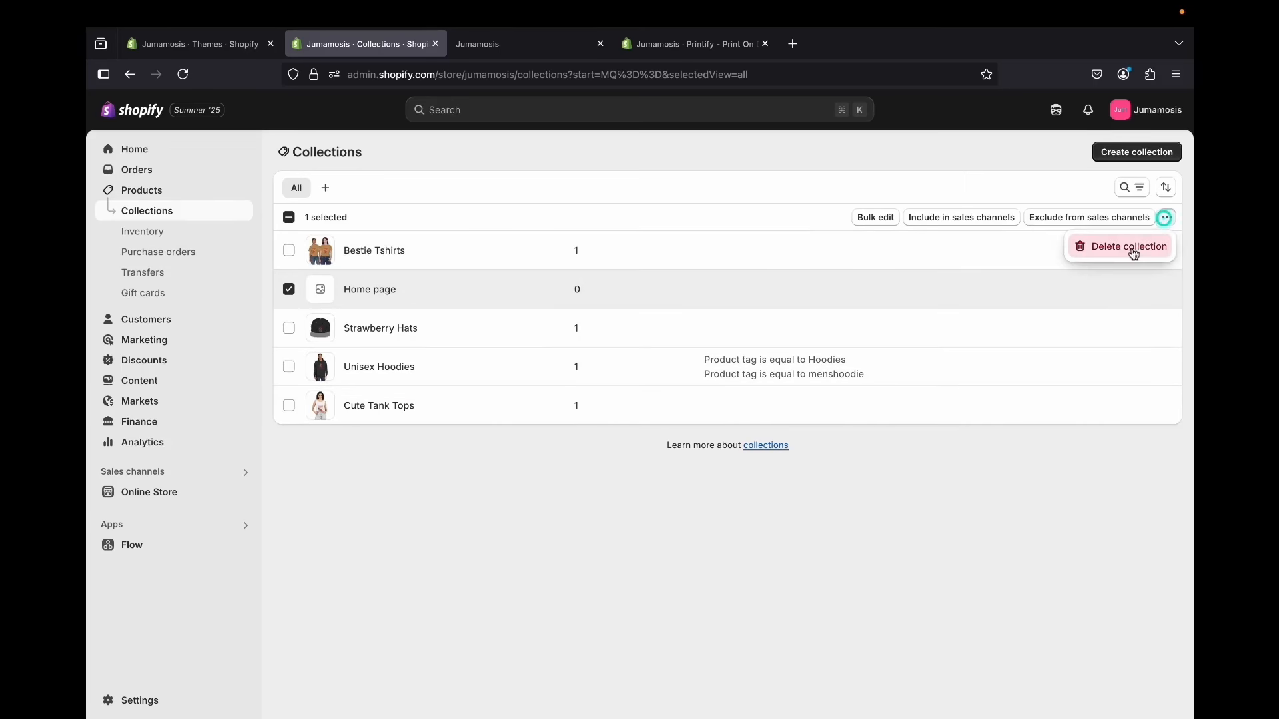
pyautogui.click(1135, 247)
pyautogui.click(828, 440)
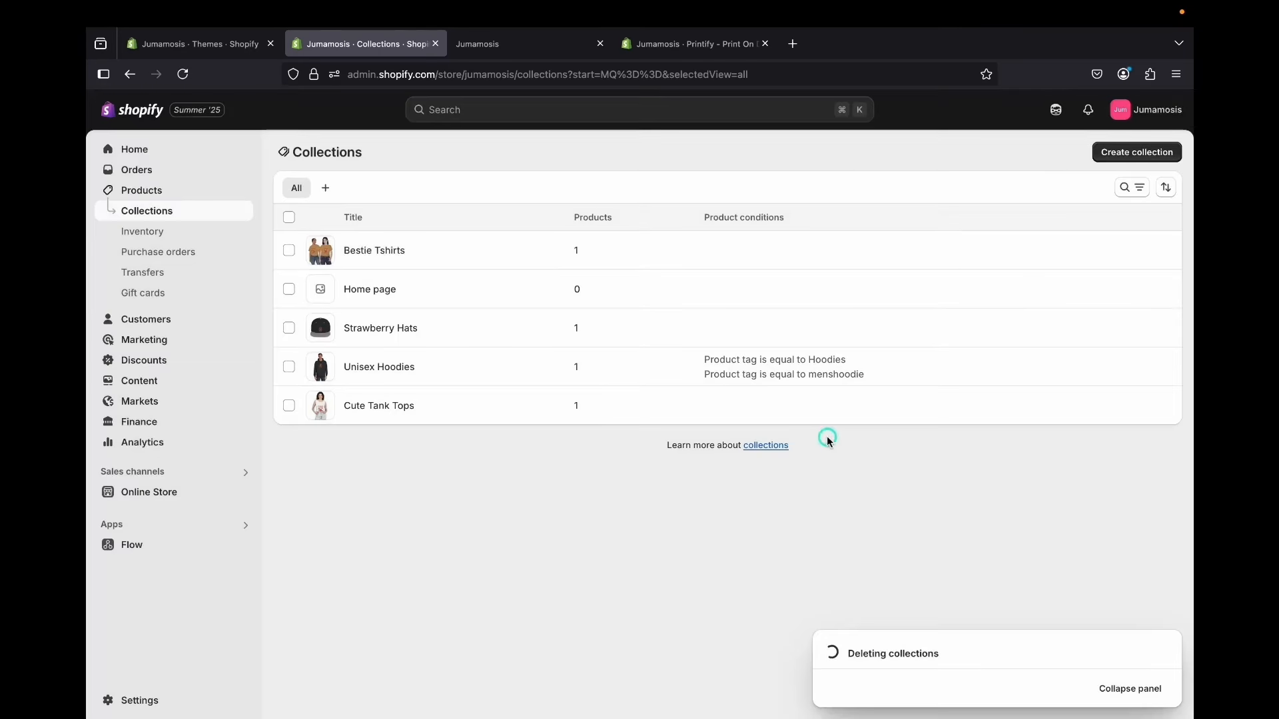
# Open the current Horizon theme for customization and check the products shown in the home page preview
pyautogui.click(149, 491)
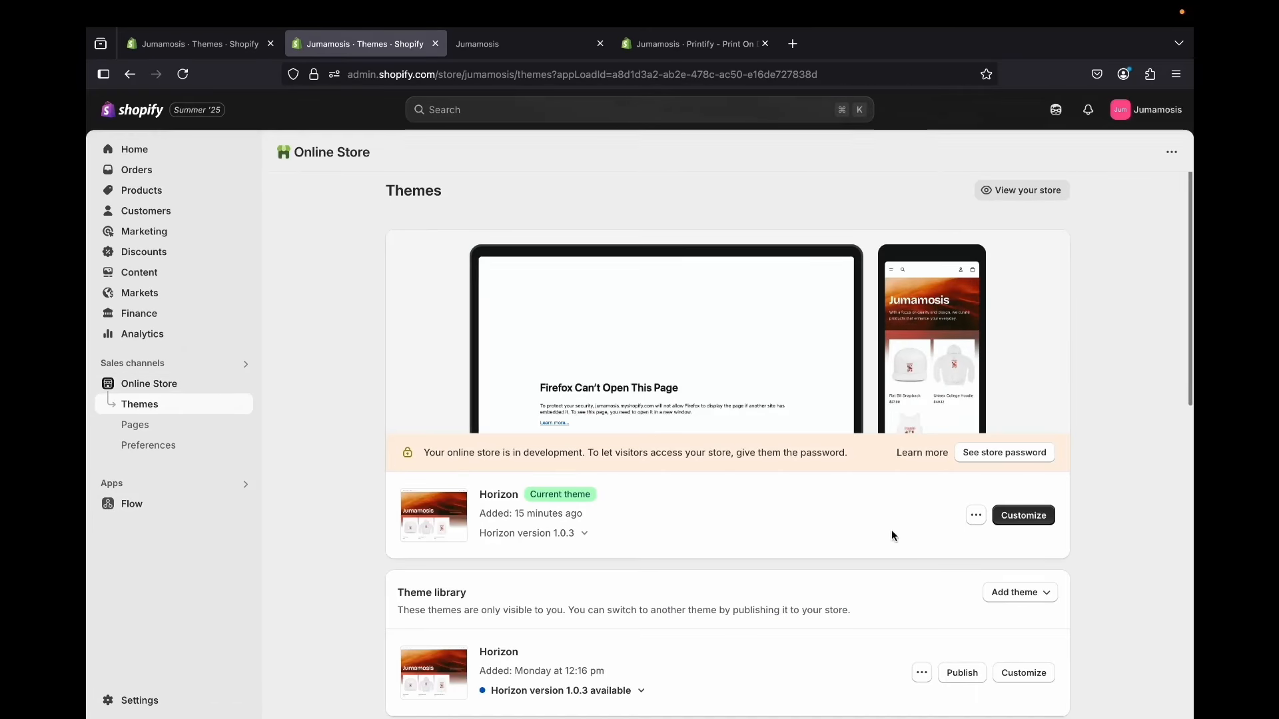
pyautogui.click(1024, 515)
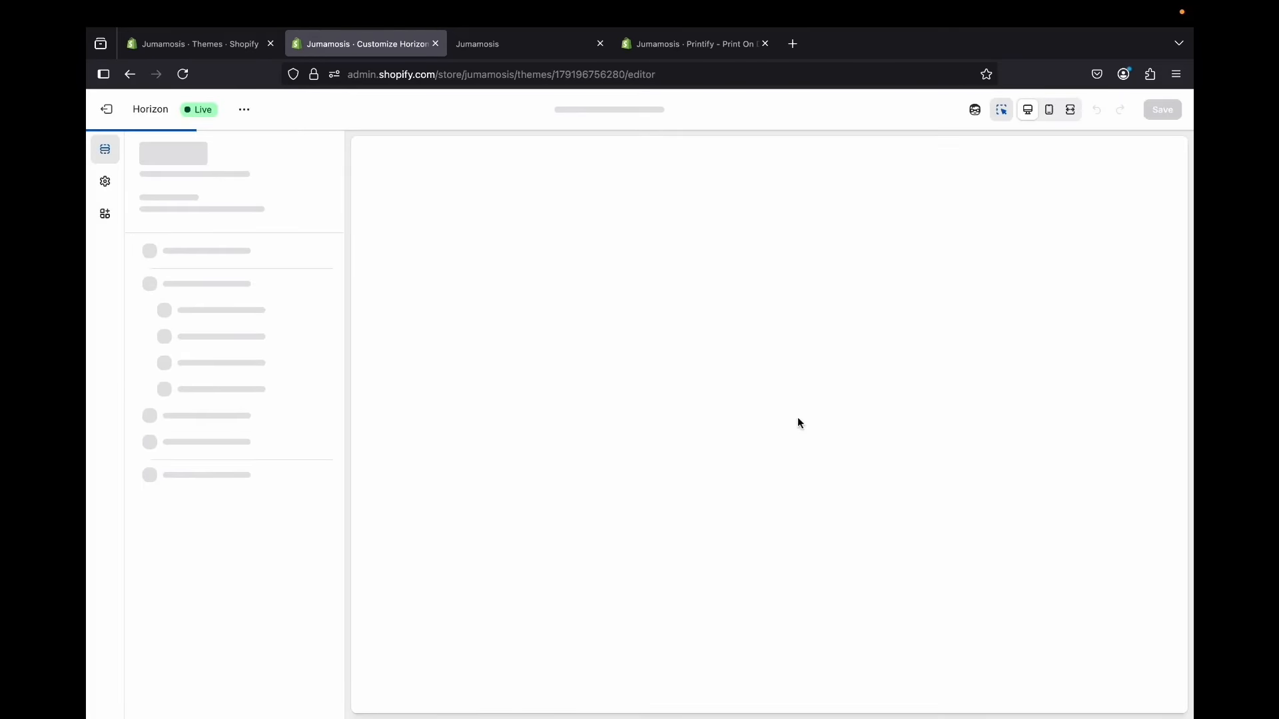
pyautogui.scroll(-5, 733, 410)
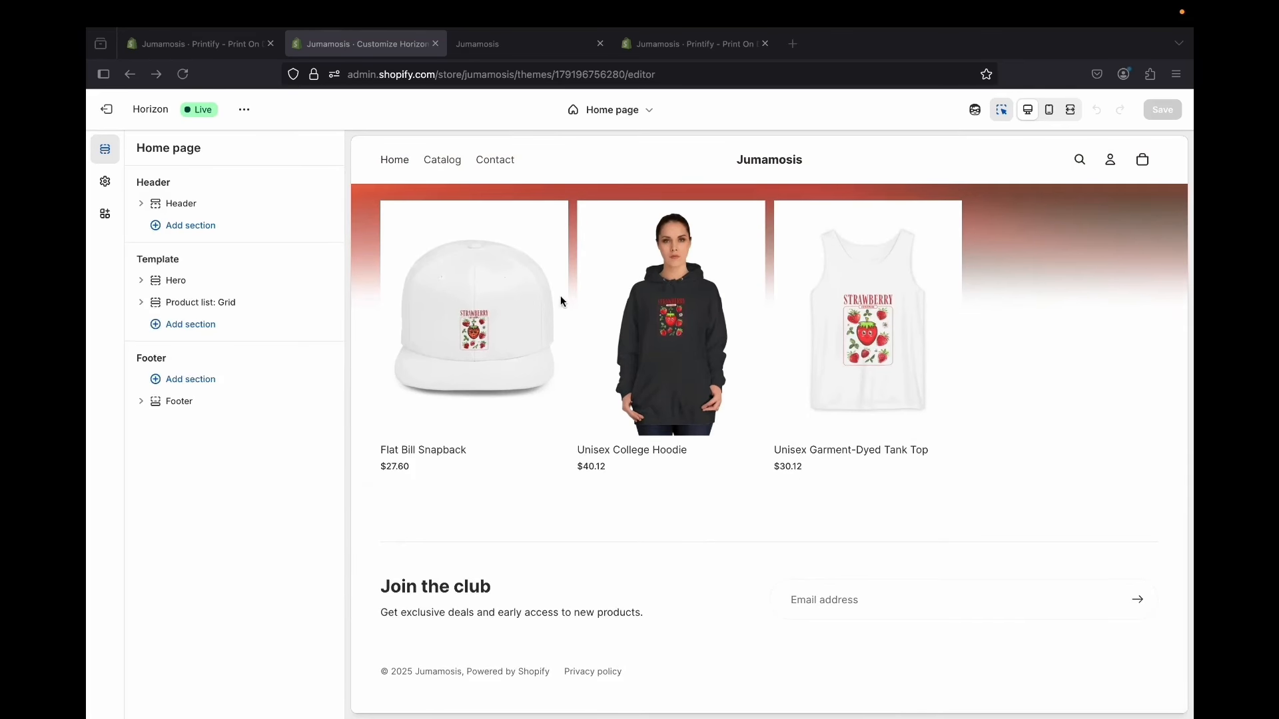
# Switch to the Printify app and open the hidden Unisex Heavy Cotton Tee from the product list
pyautogui.click(203, 44)
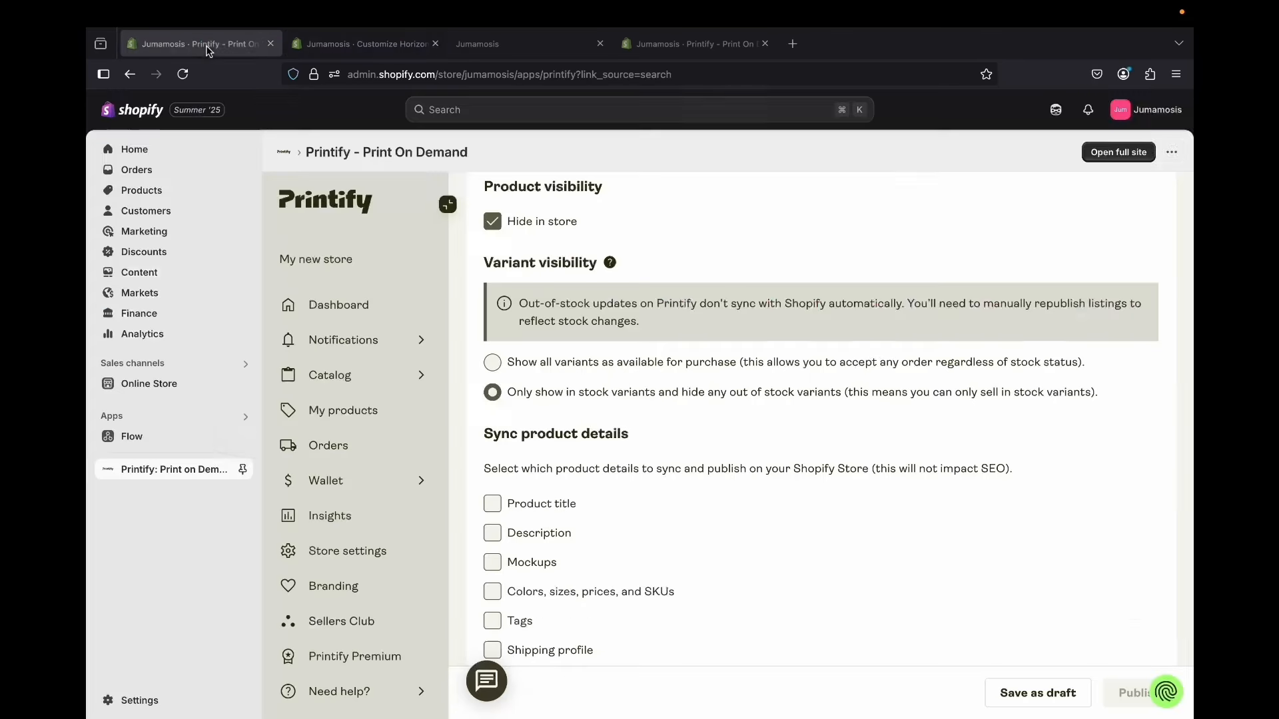
pyautogui.click(146, 161)
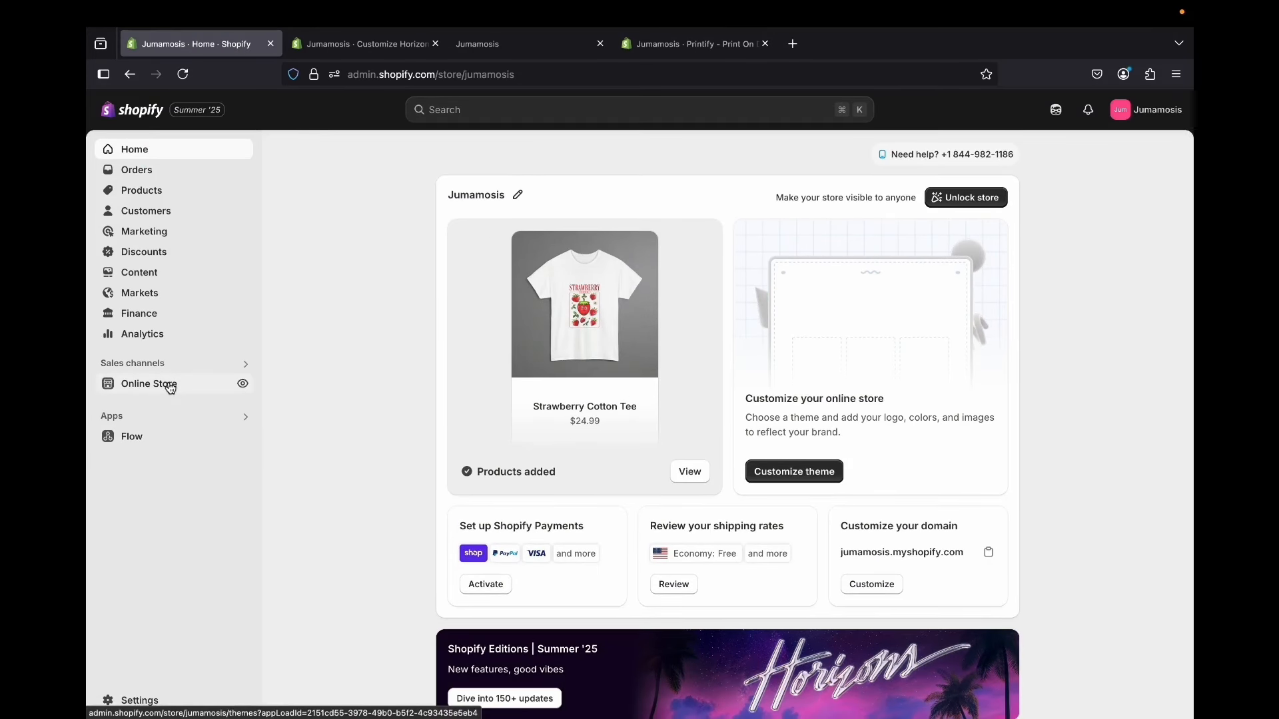
pyautogui.click(157, 437)
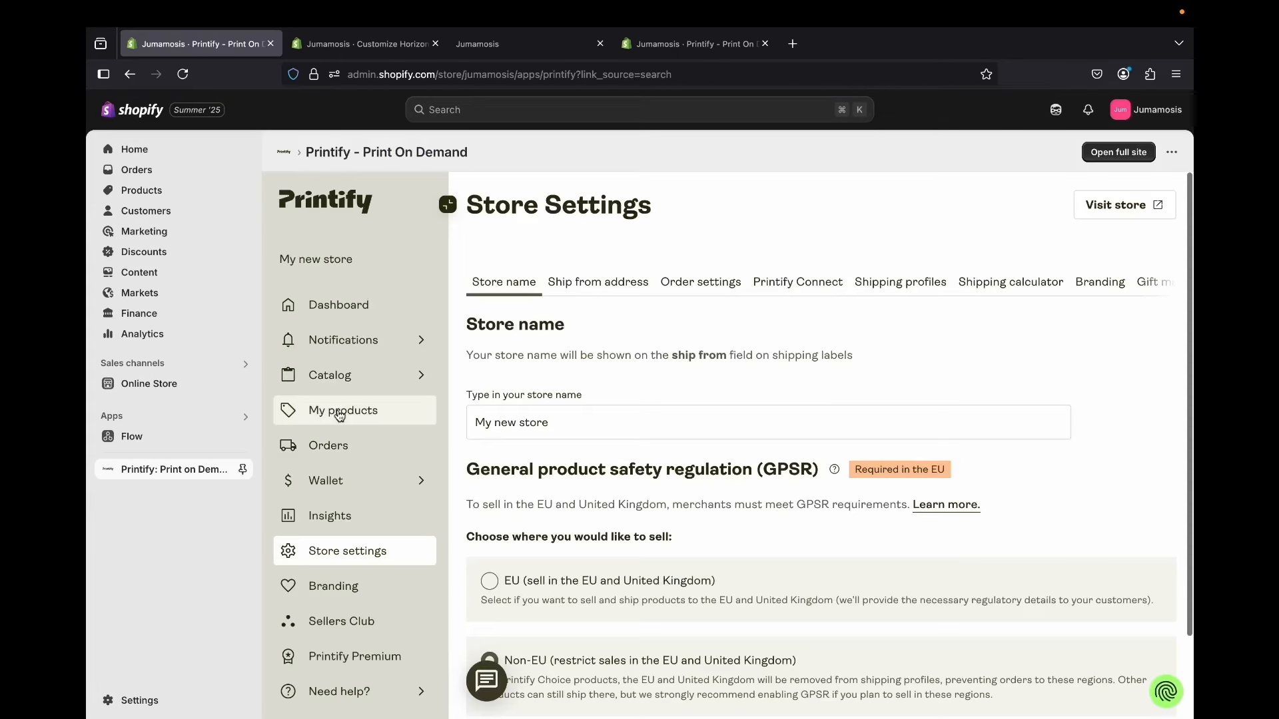
pyautogui.click(336, 413)
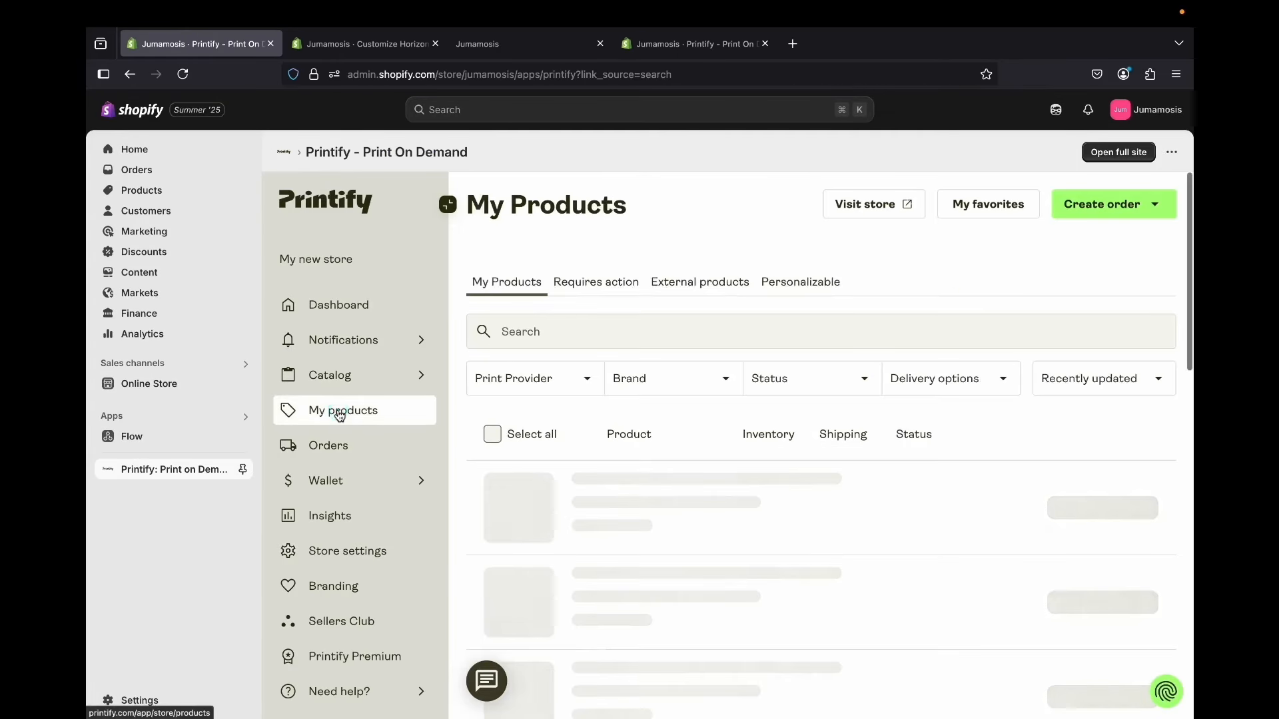
pyautogui.scroll(-5, 609, 574)
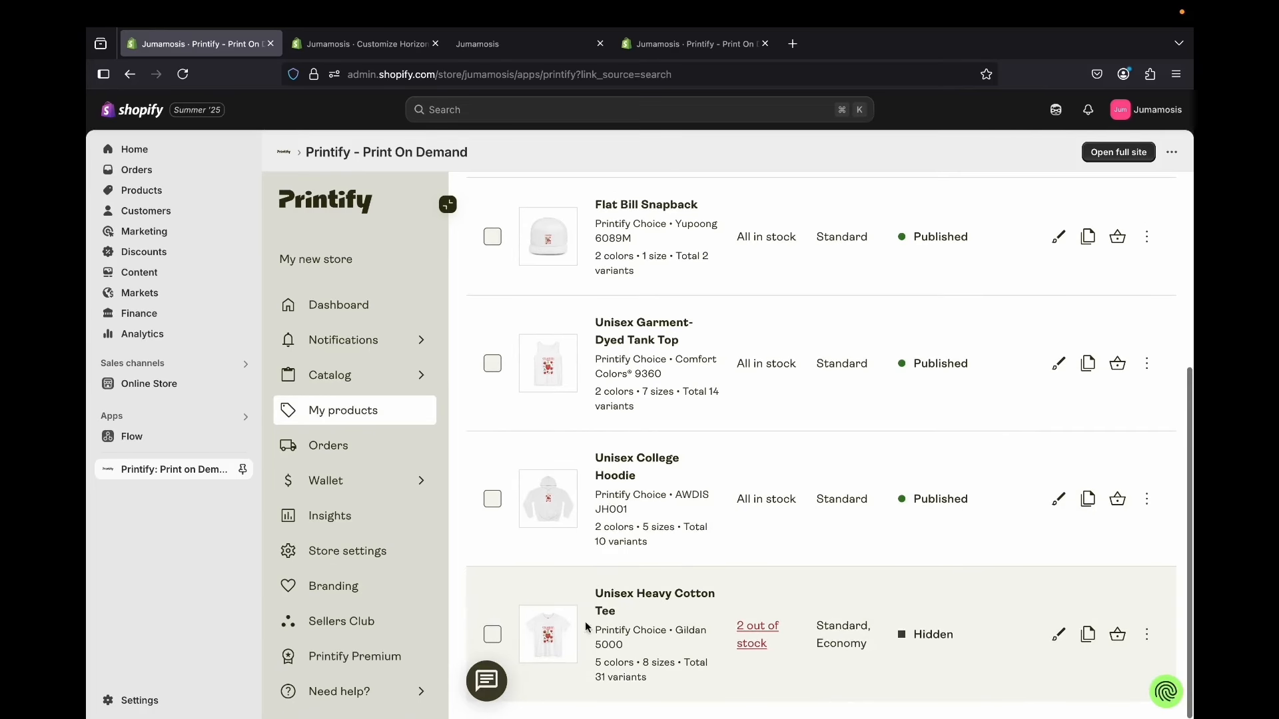
pyautogui.click(935, 637)
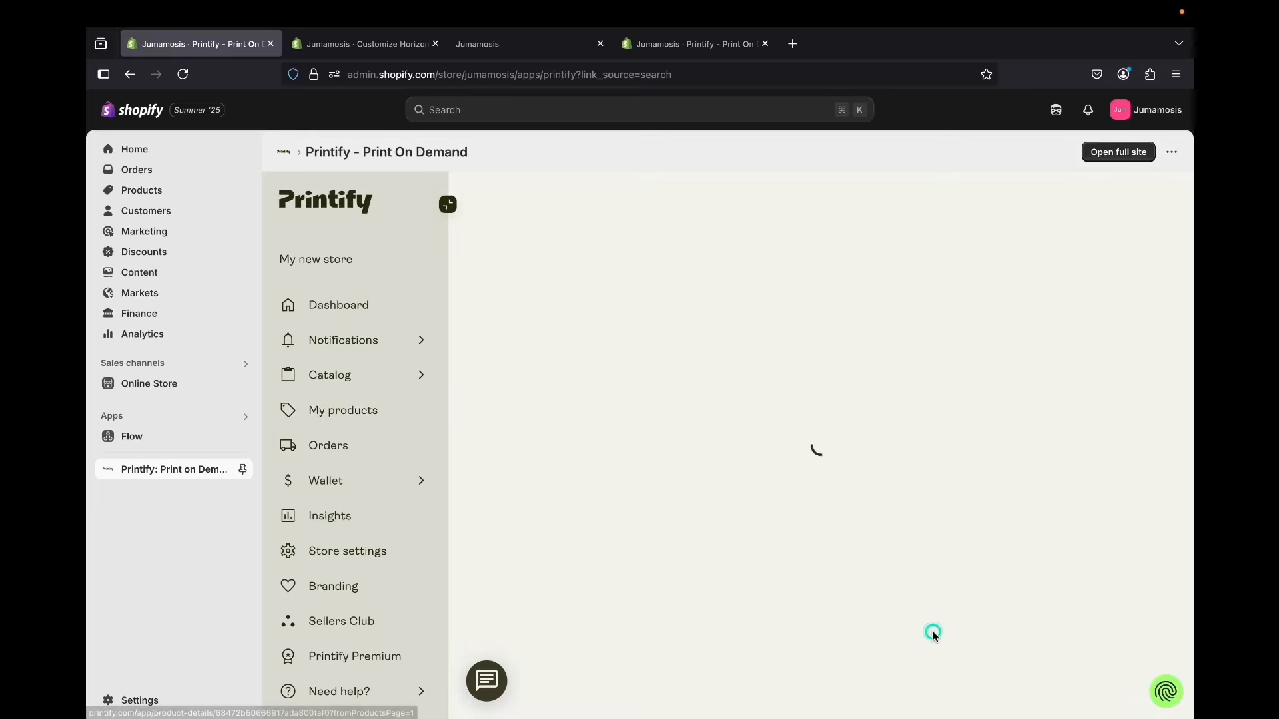
# Turn off Hide in store in the tee's publishing settings and publish it
pyautogui.scroll(-10, 935, 638)
pyautogui.scroll(-10, 934, 638)
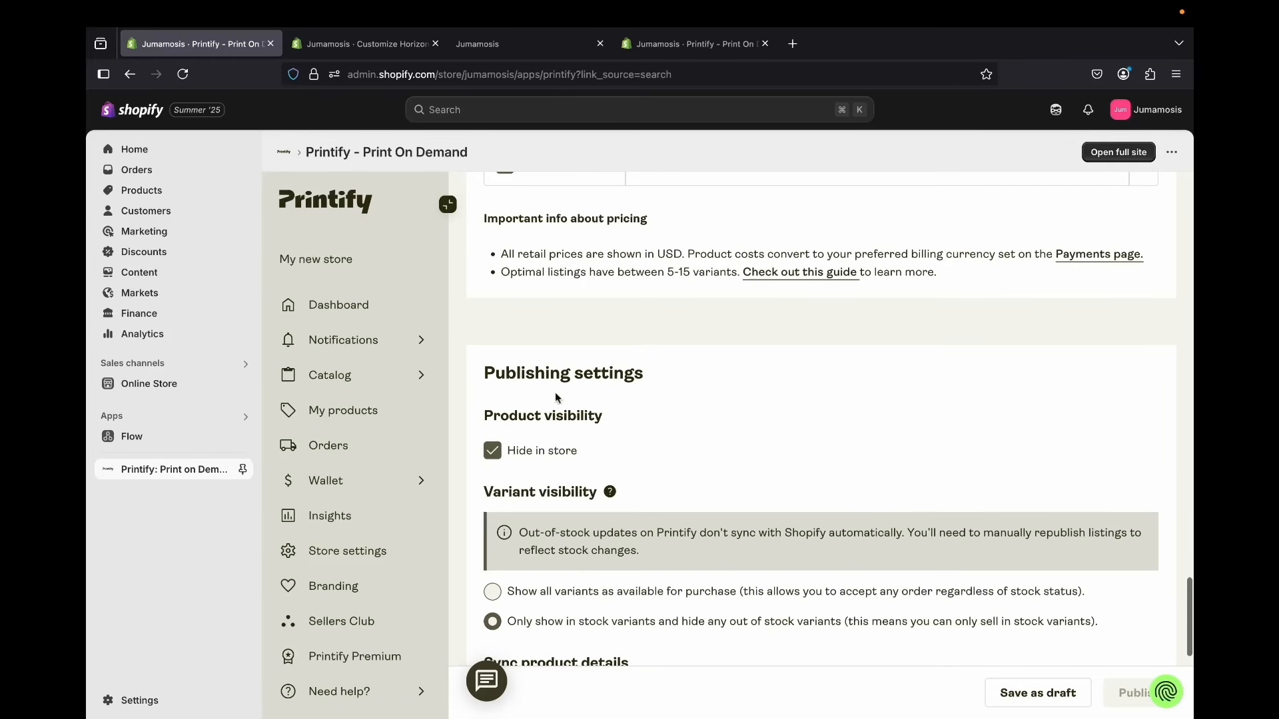
pyautogui.click(492, 451)
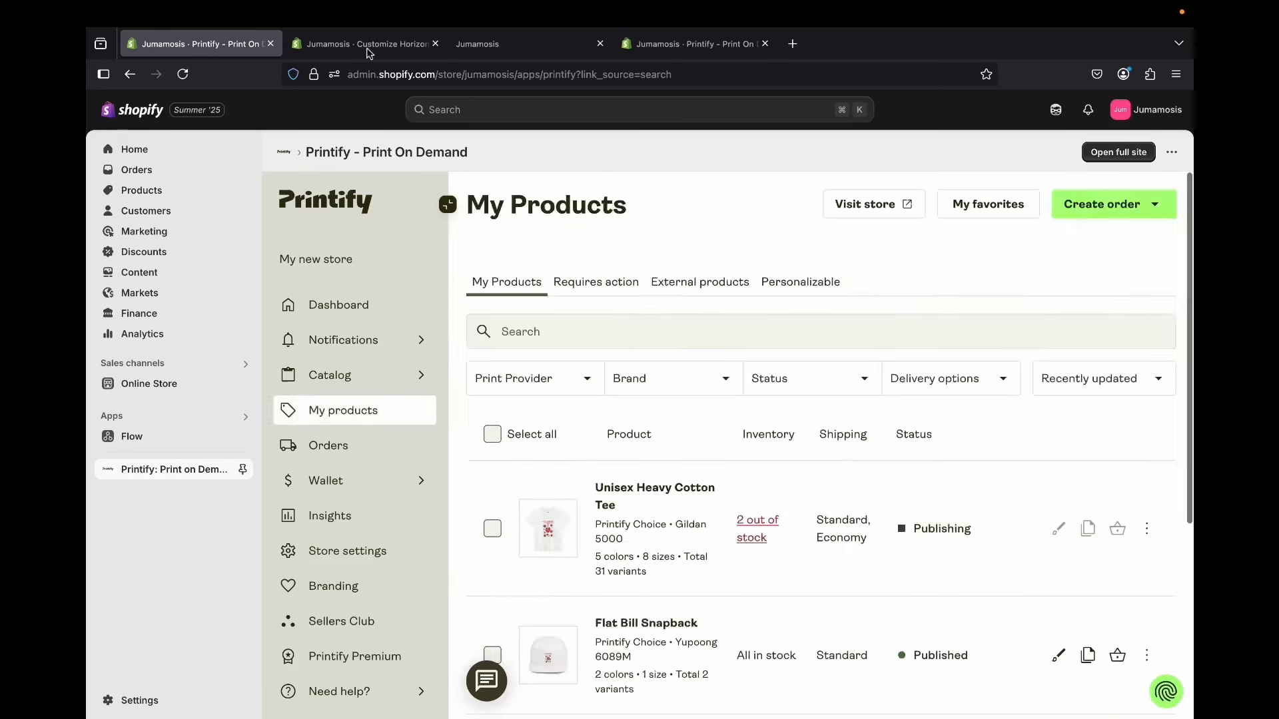
# Switch back to the Horizon theme editor and reload it to refresh the home page products
pyautogui.click(365, 43)
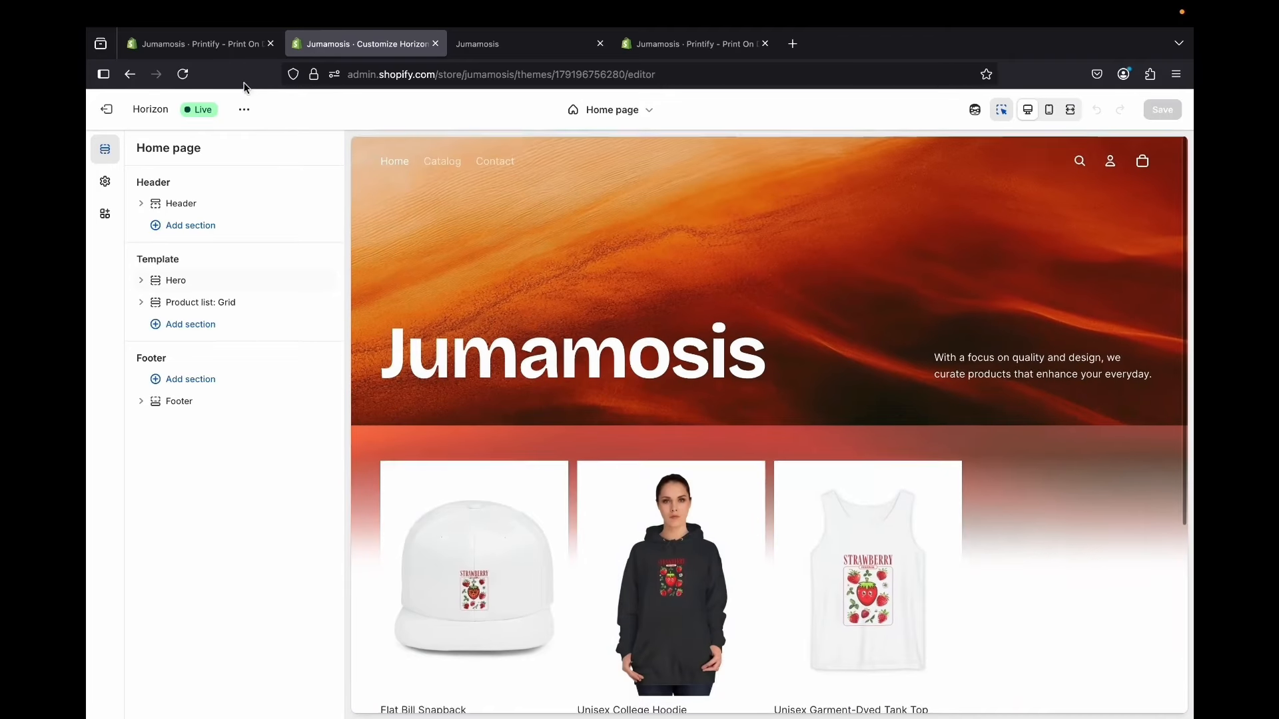
pyautogui.click(182, 74)
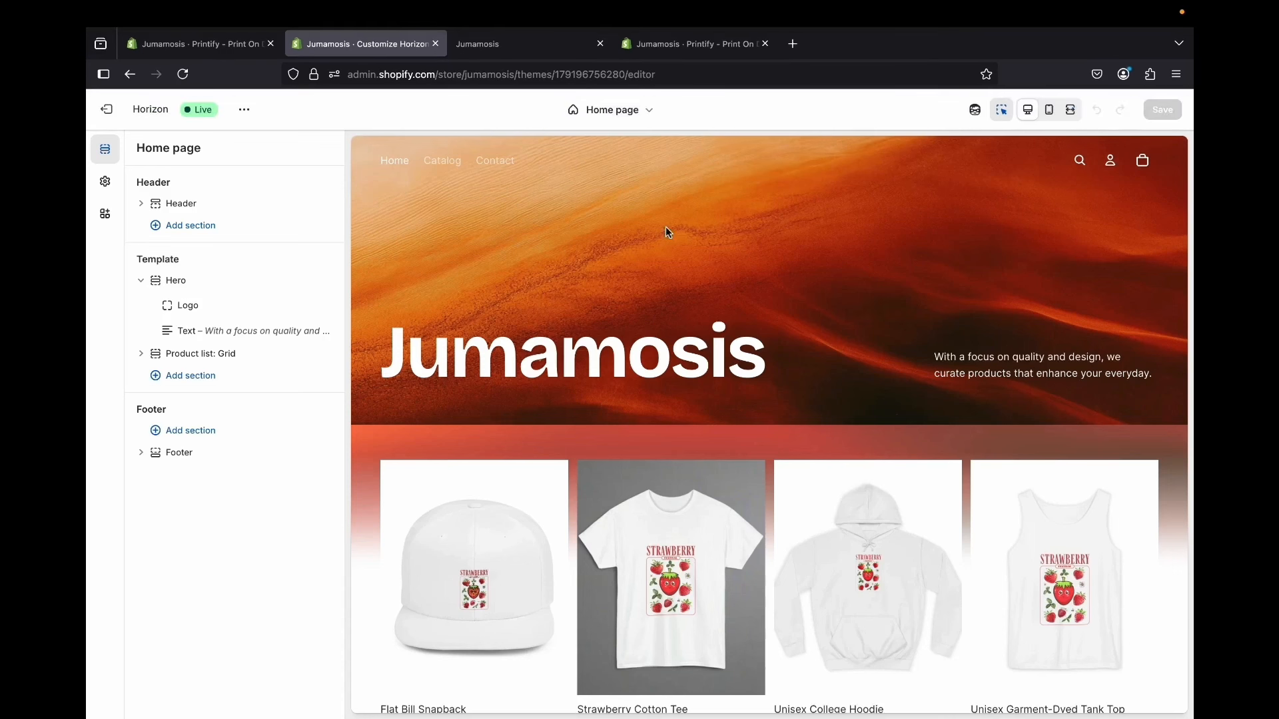
# Set the Hero section's first media image to the library photo of two models in brown strawberry T-shirts
pyautogui.click(190, 281)
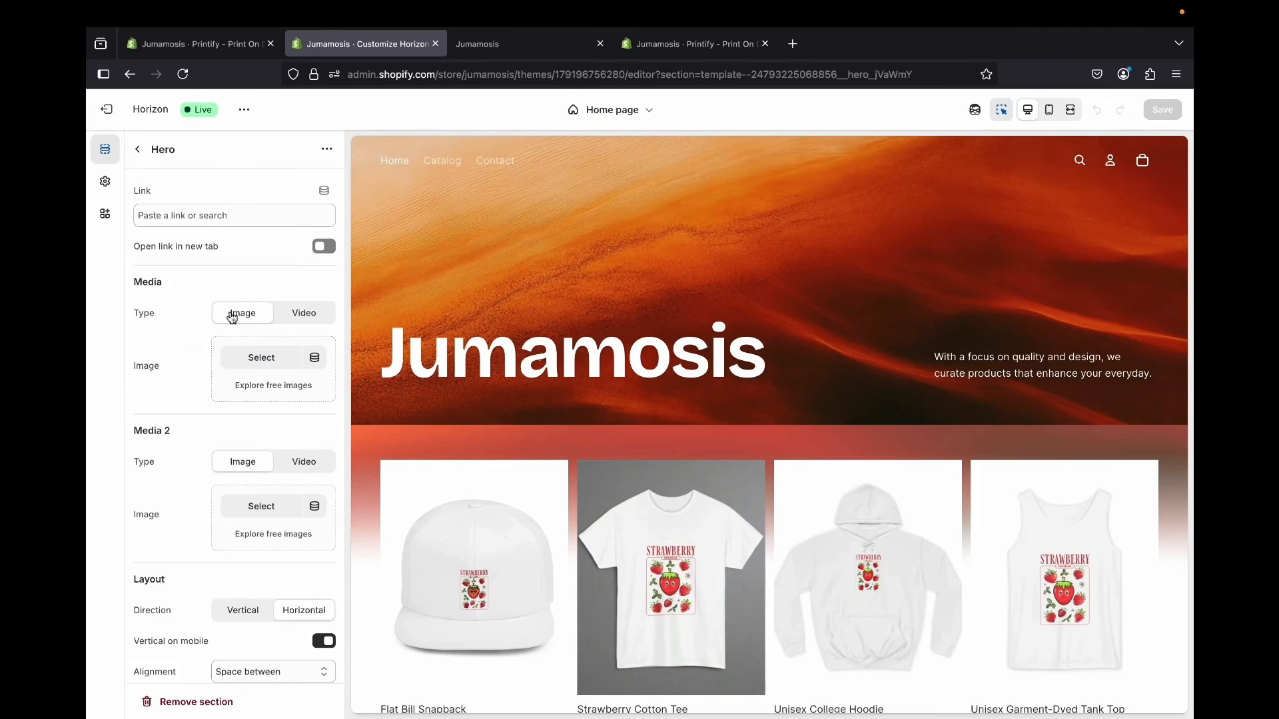
pyautogui.click(262, 359)
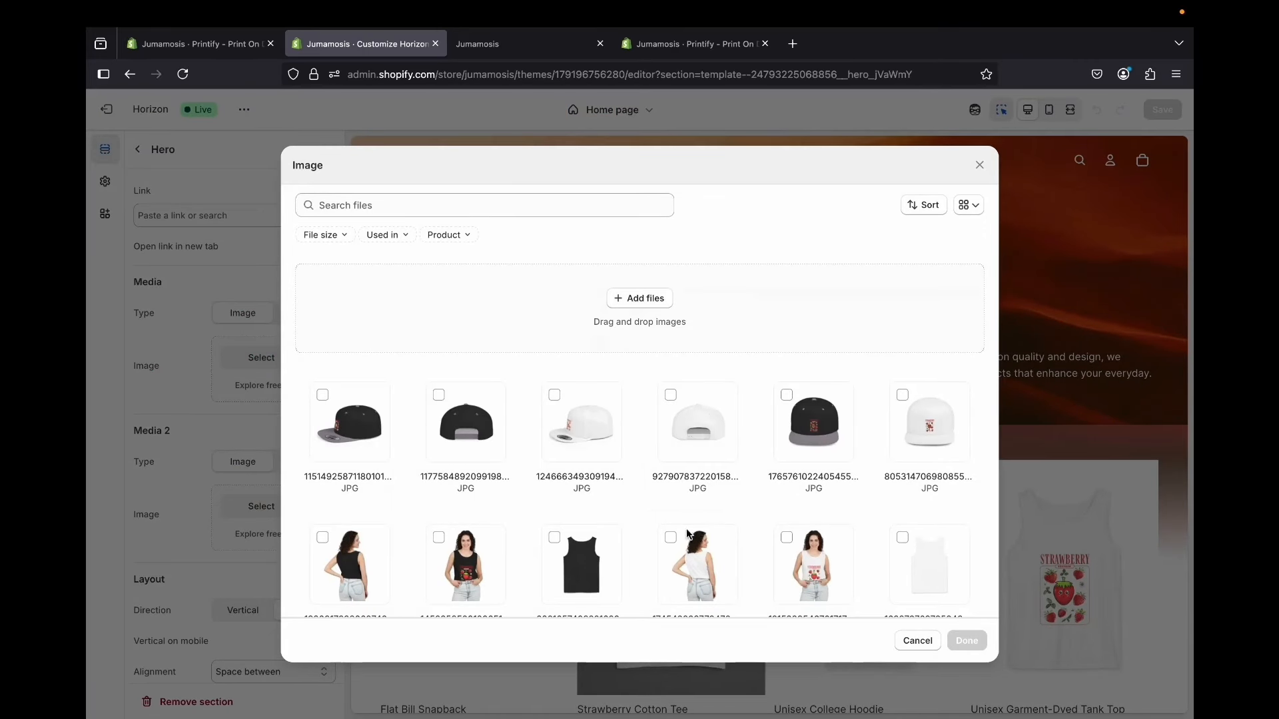
pyautogui.scroll(-3, 689, 467)
pyautogui.scroll(-2, 688, 533)
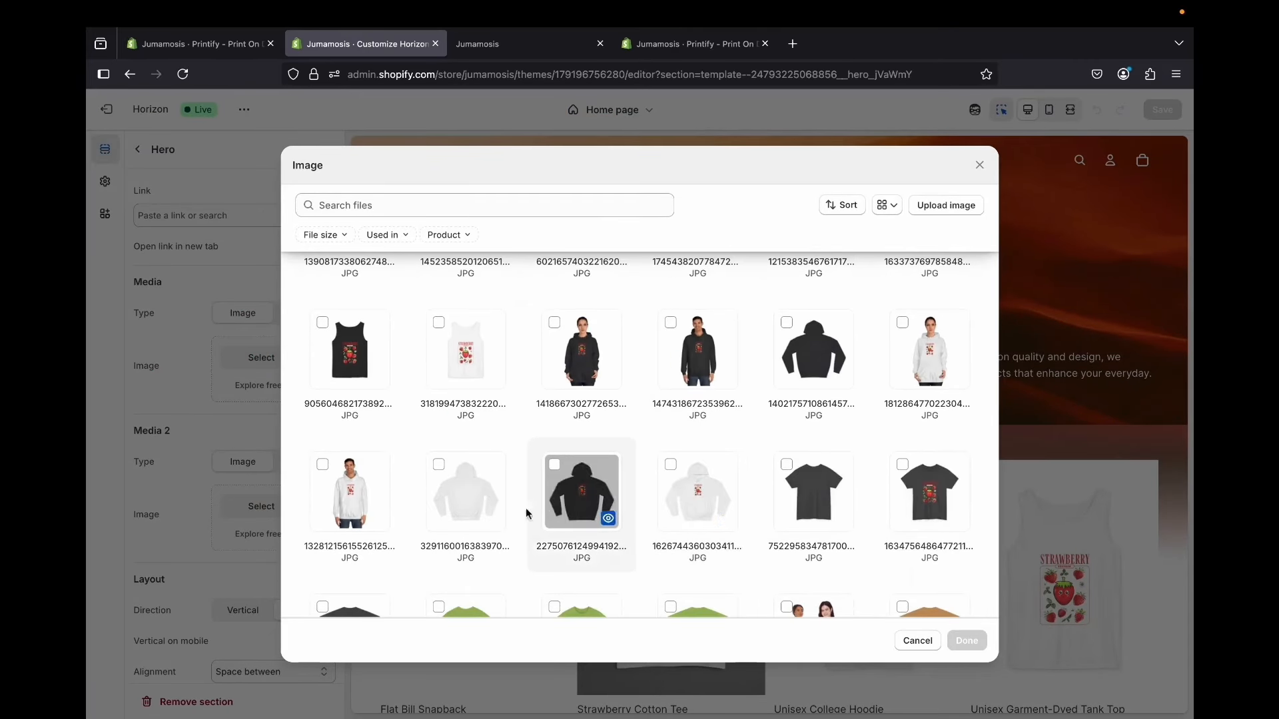
pyautogui.scroll(-2, 929, 519)
pyautogui.scroll(-1, 933, 543)
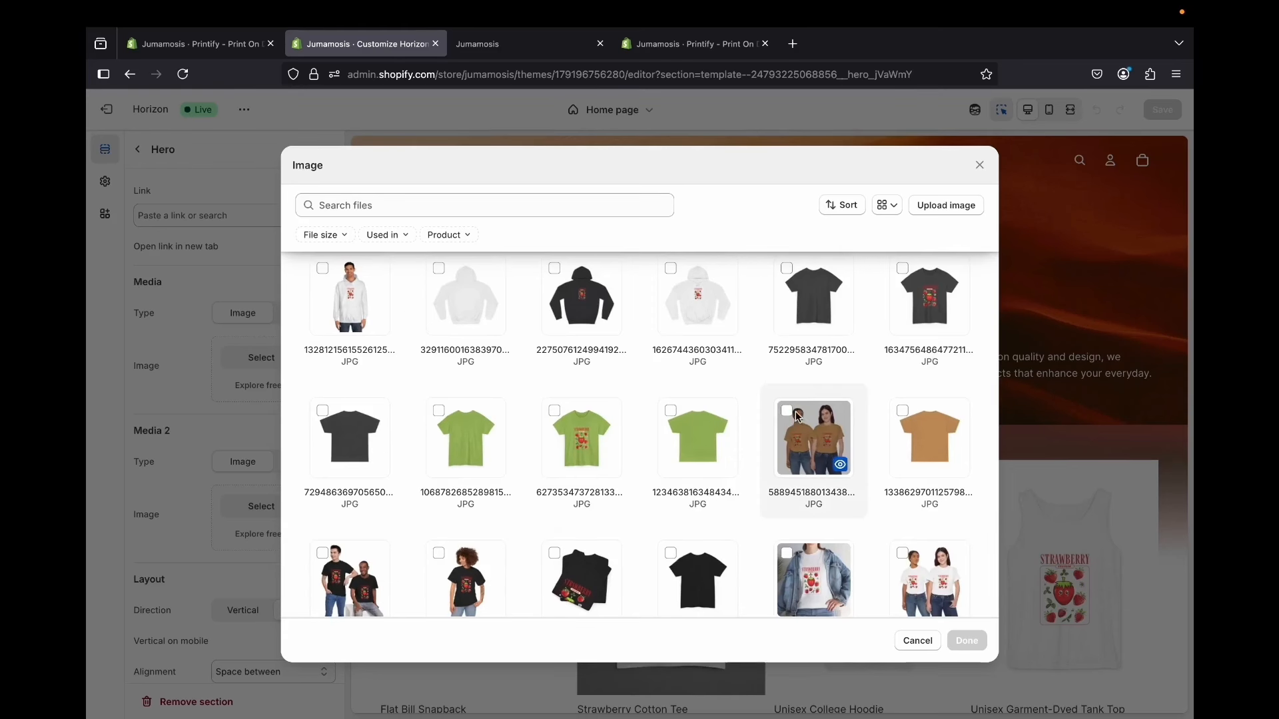
pyautogui.click(814, 439)
pyautogui.click(967, 640)
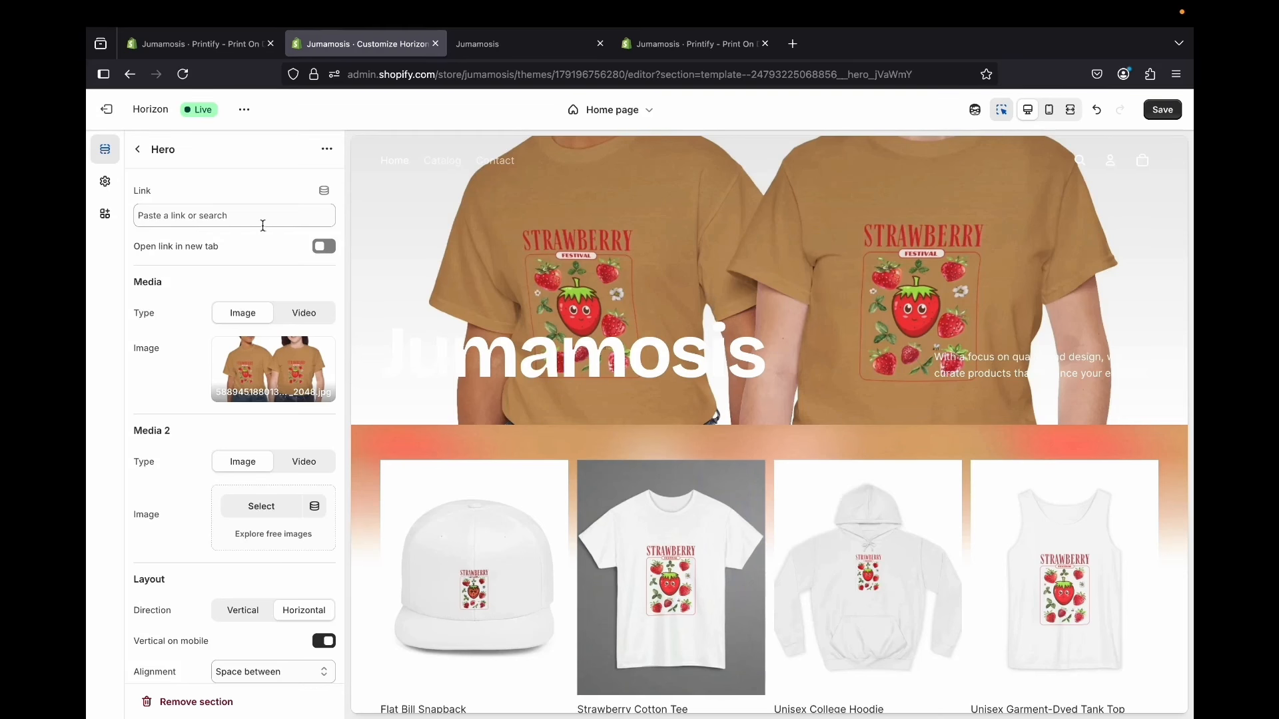
# Open the free image library for the Hero section's first image and browse its categories
pyautogui.click(276, 375)
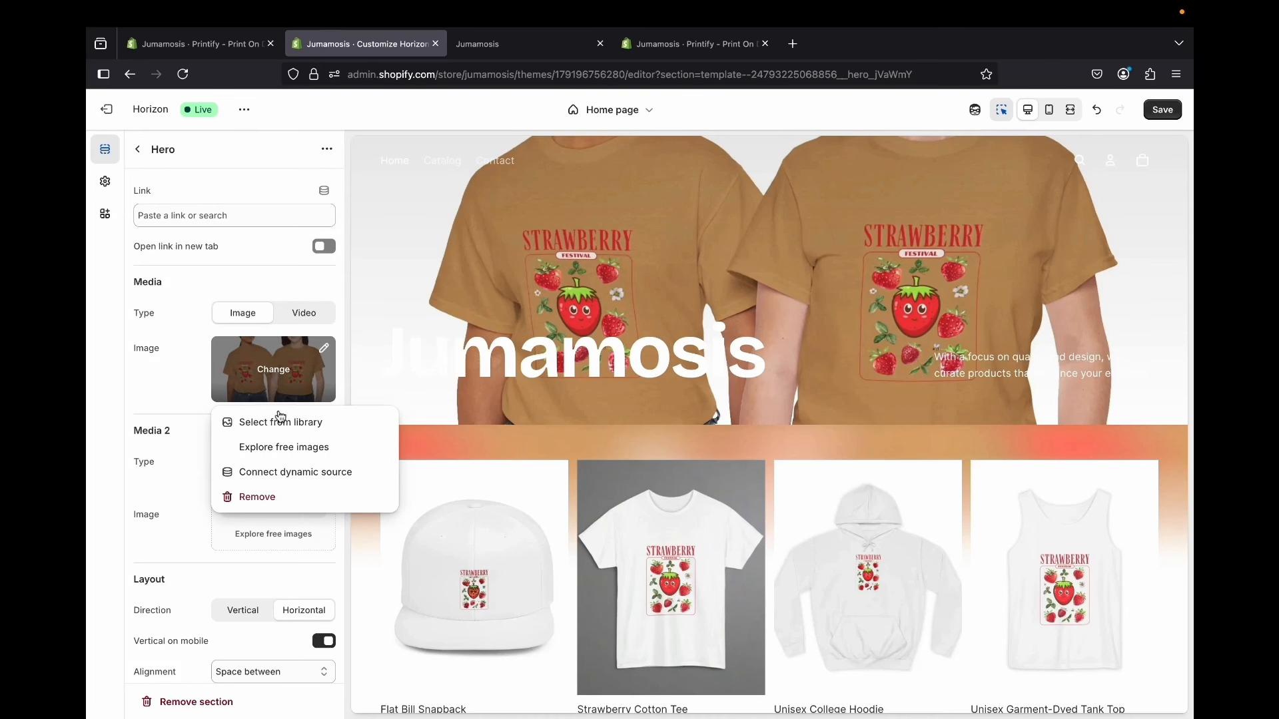
pyautogui.click(317, 460)
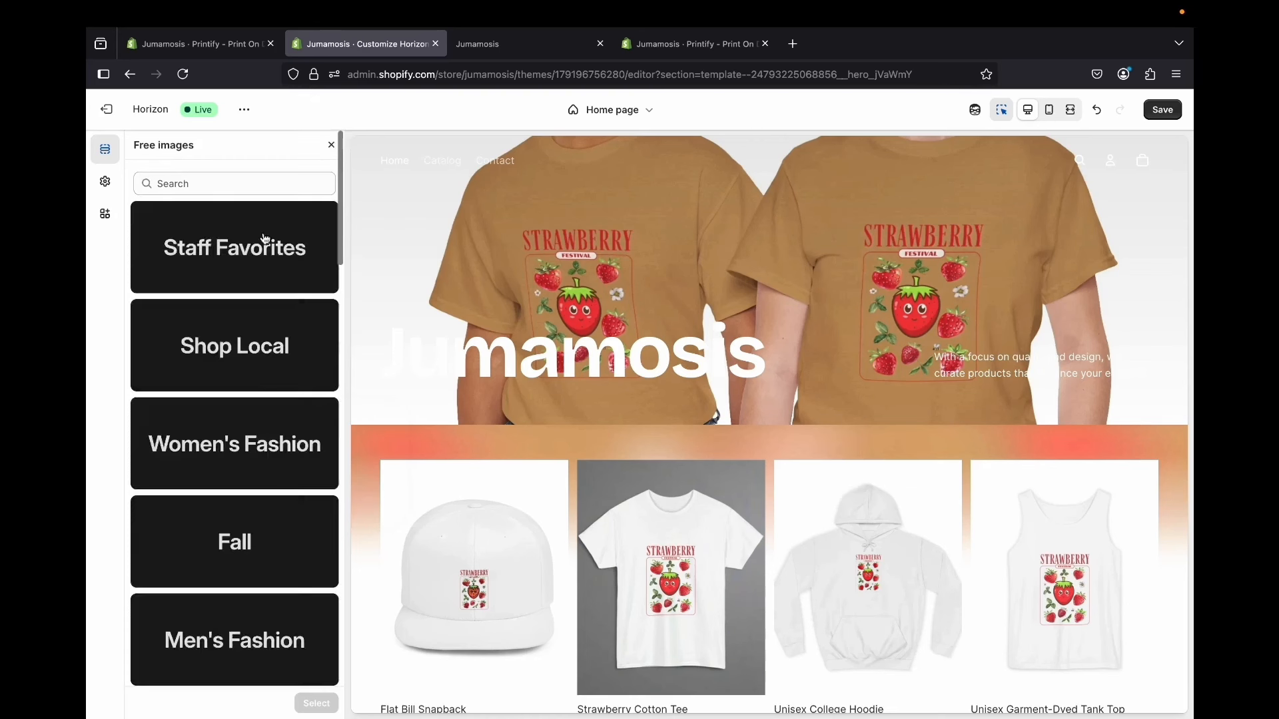
pyautogui.scroll(-15, 257, 498)
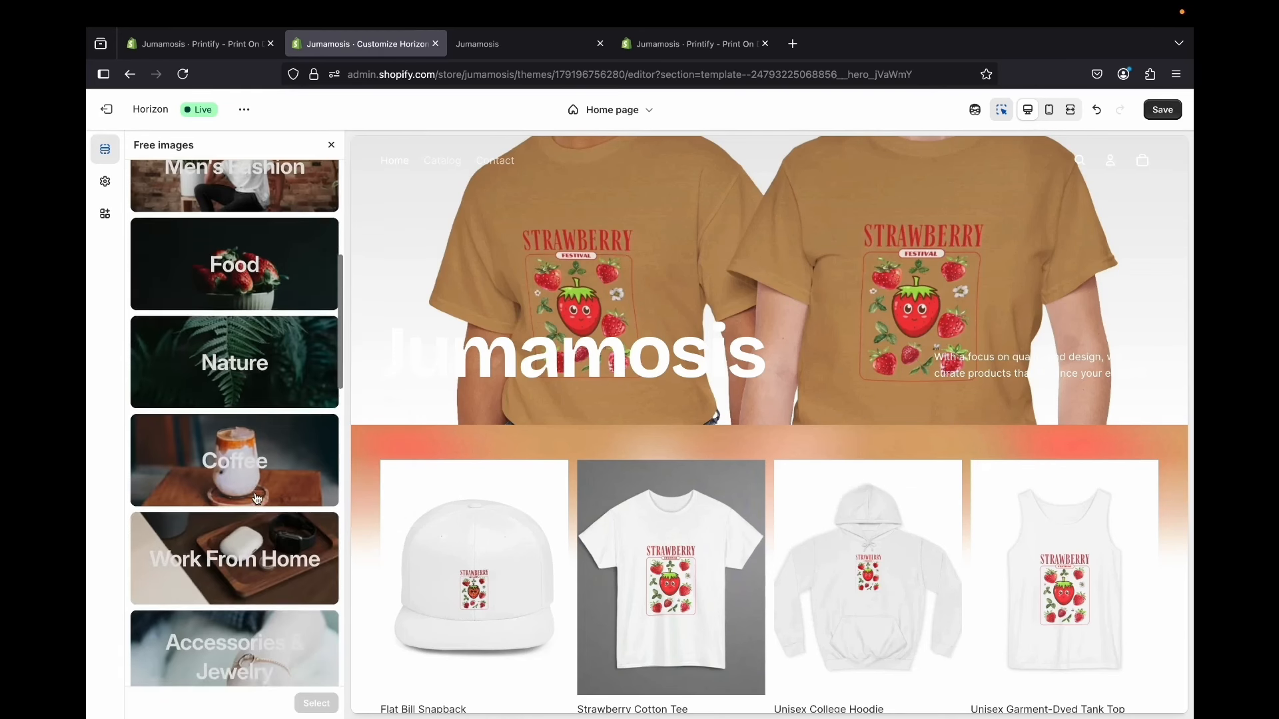
pyautogui.scroll(-1, 257, 500)
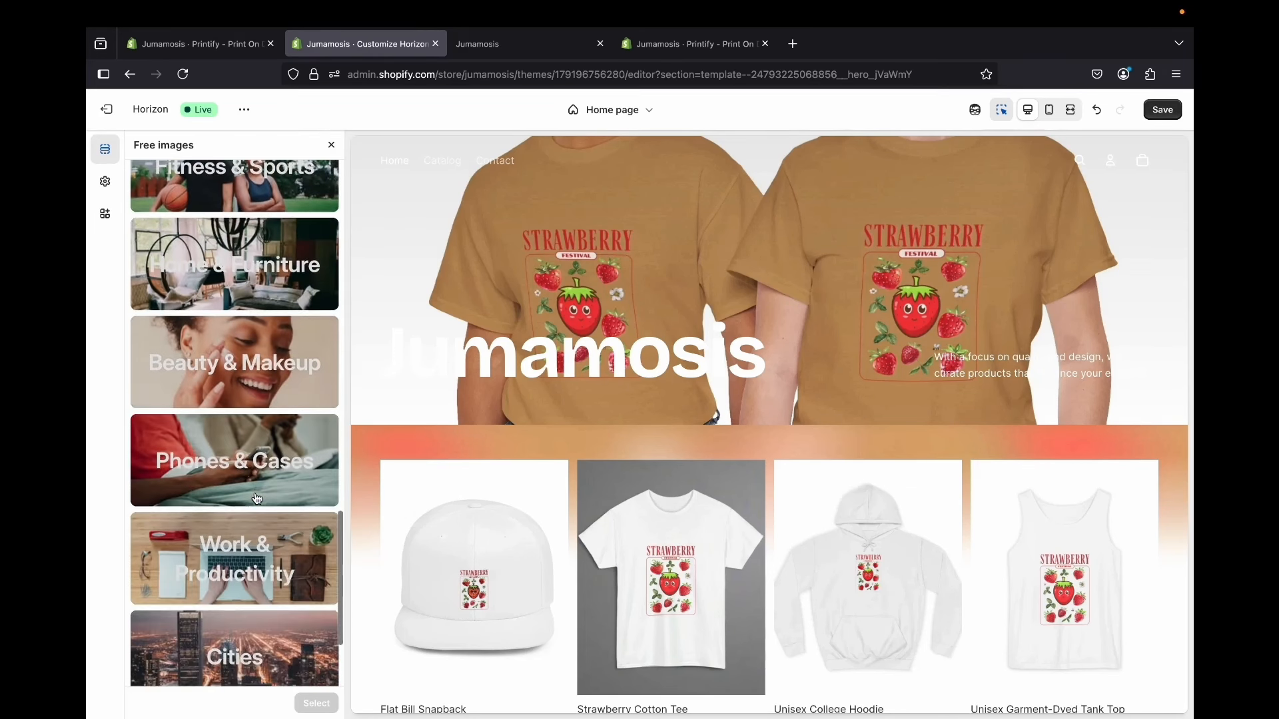
pyautogui.scroll(15, 257, 499)
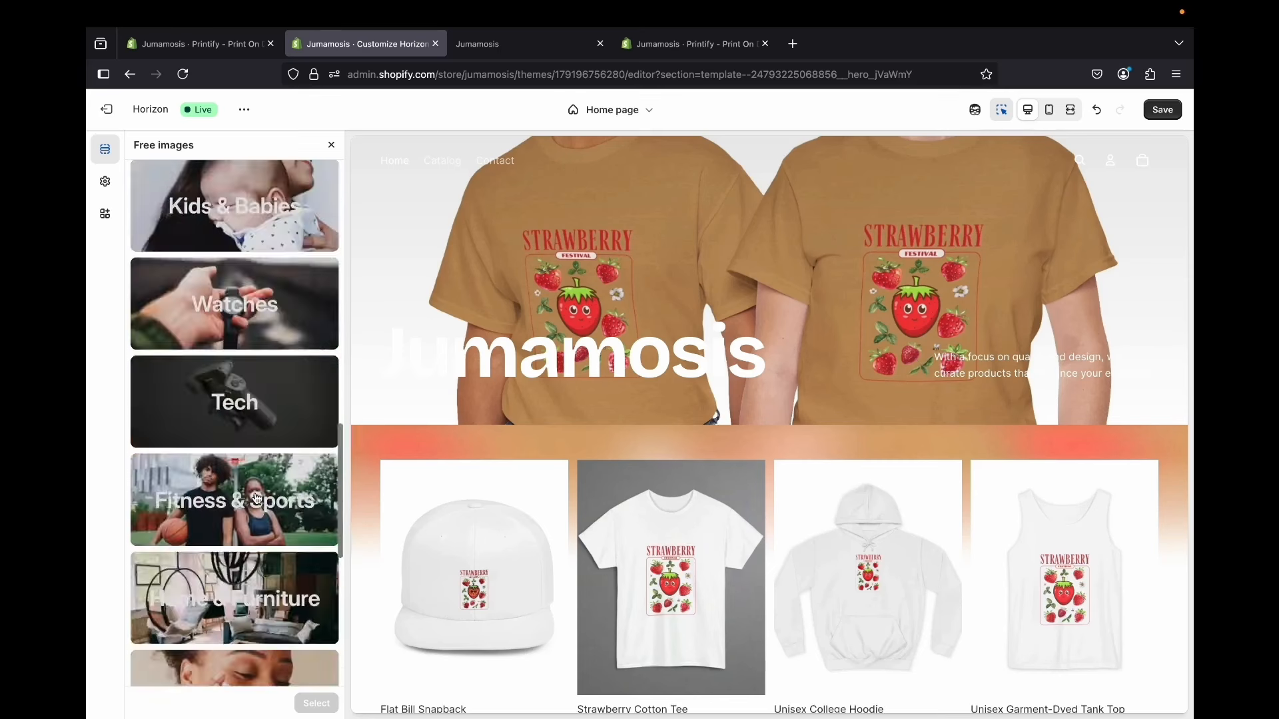
pyautogui.click(220, 187)
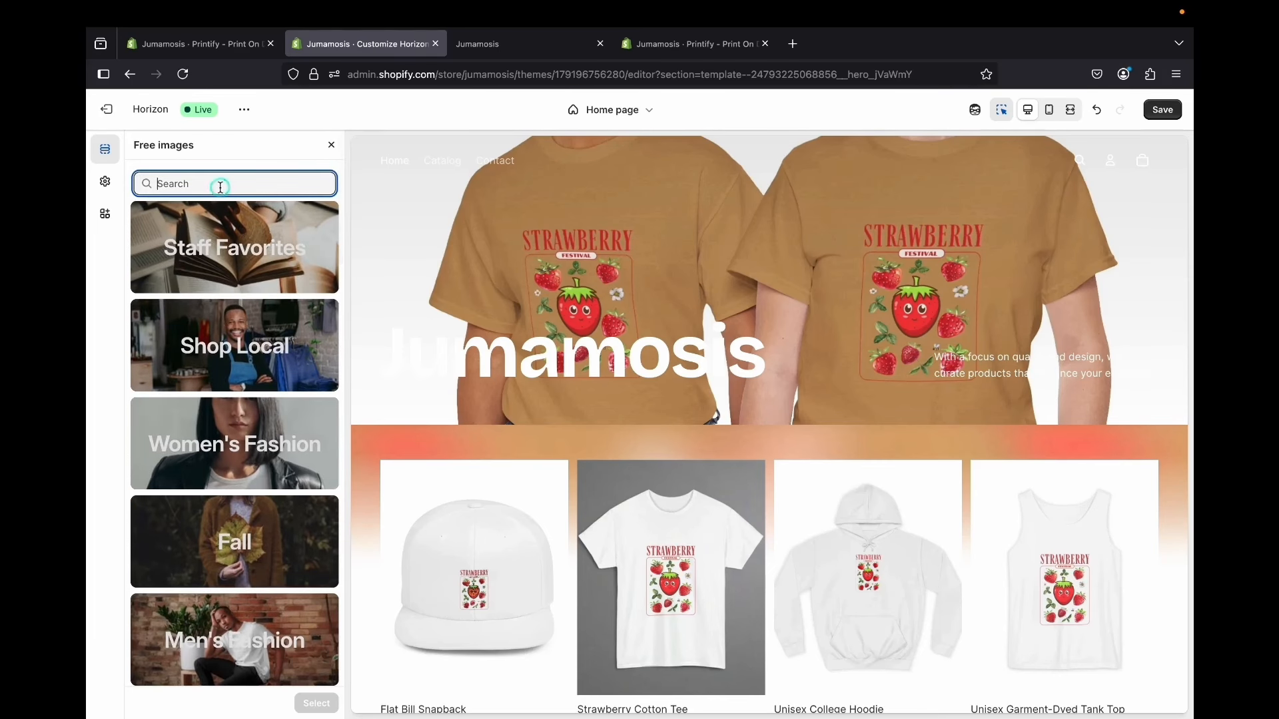
pyautogui.scroll(-6, 310, 407)
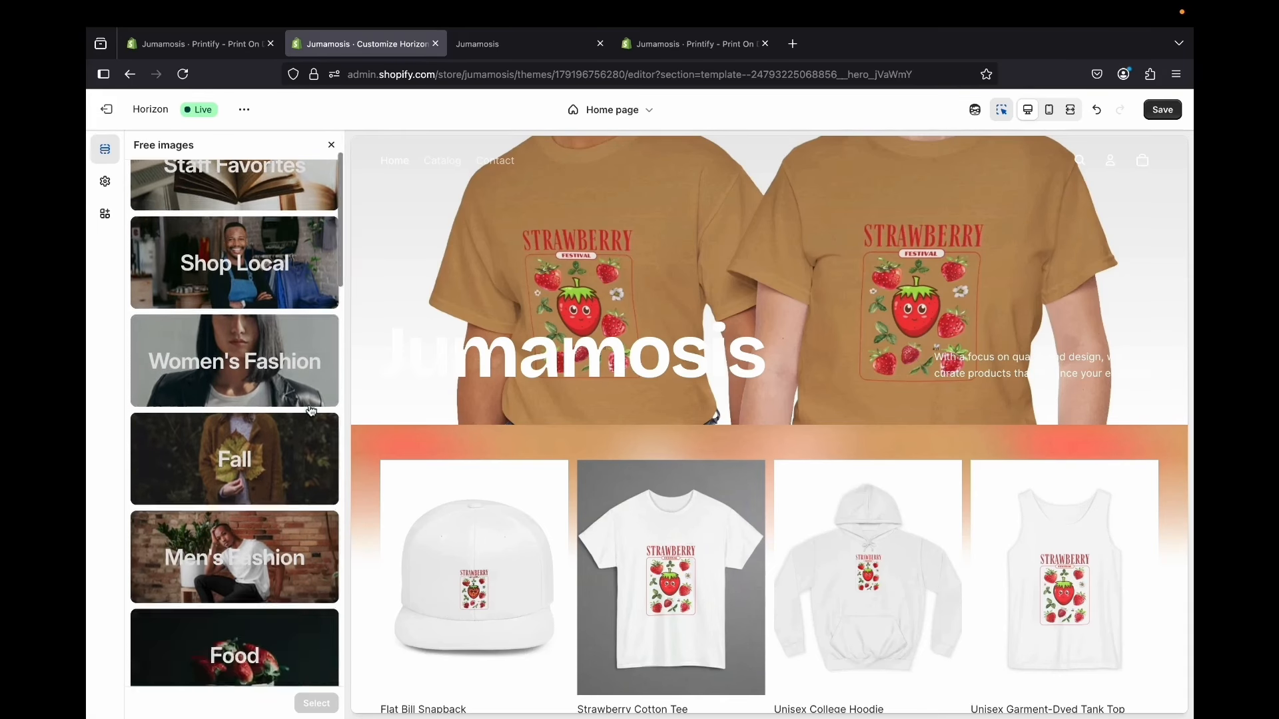
pyautogui.scroll(6, 311, 411)
pyautogui.scroll(-1, 263, 468)
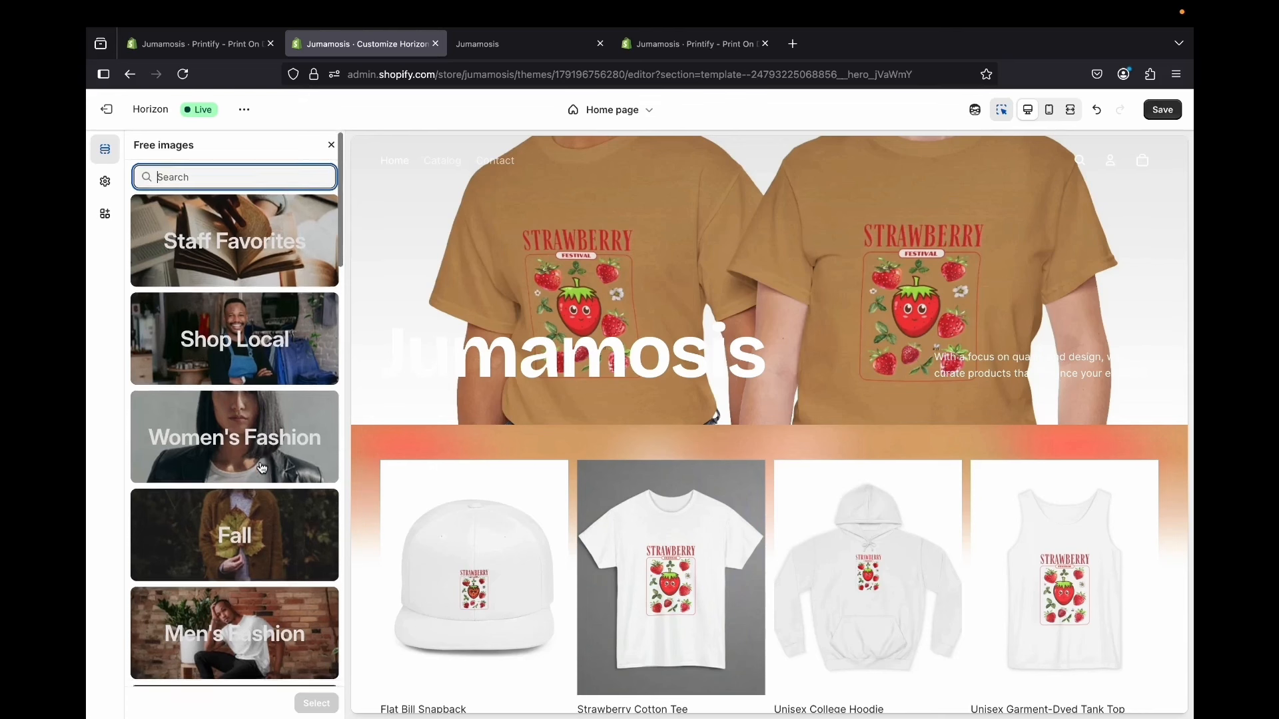
pyautogui.scroll(1, 260, 461)
# Search the free images for "tshirts" and preview the photo of the couple in white T-shirts in the Hero section
pyautogui.click(191, 181)
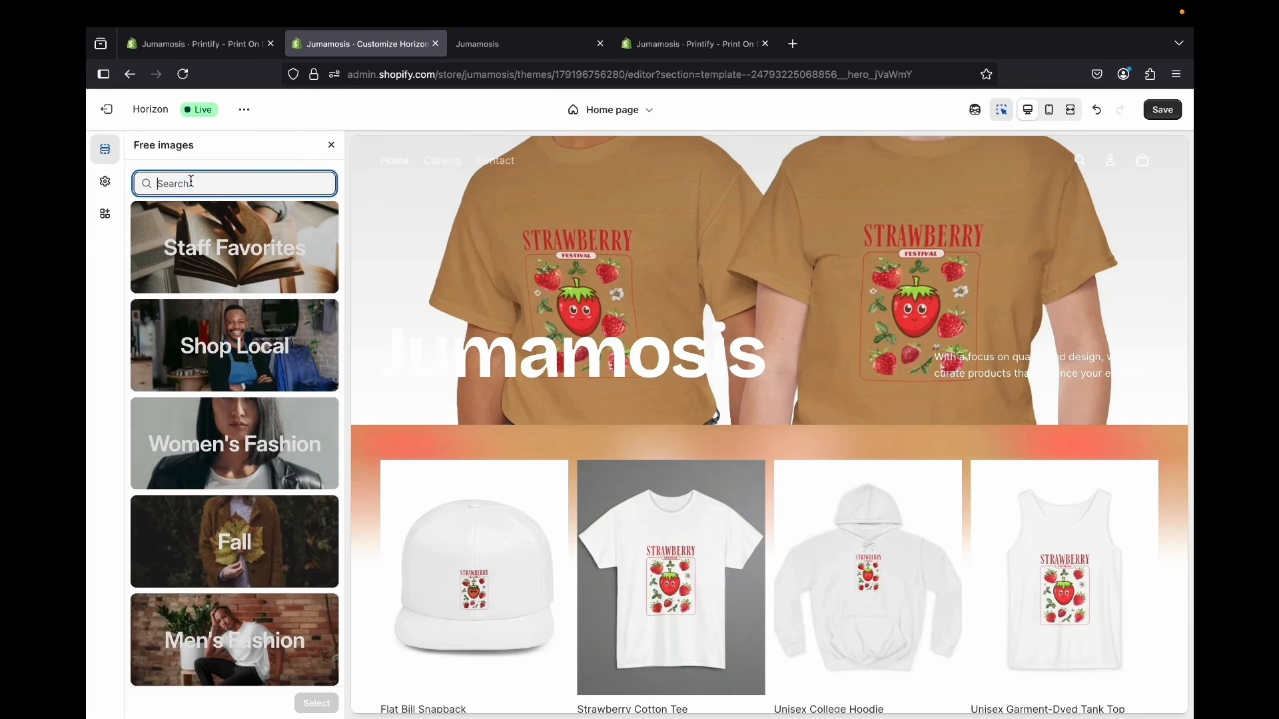
pyautogui.write('tshirts')
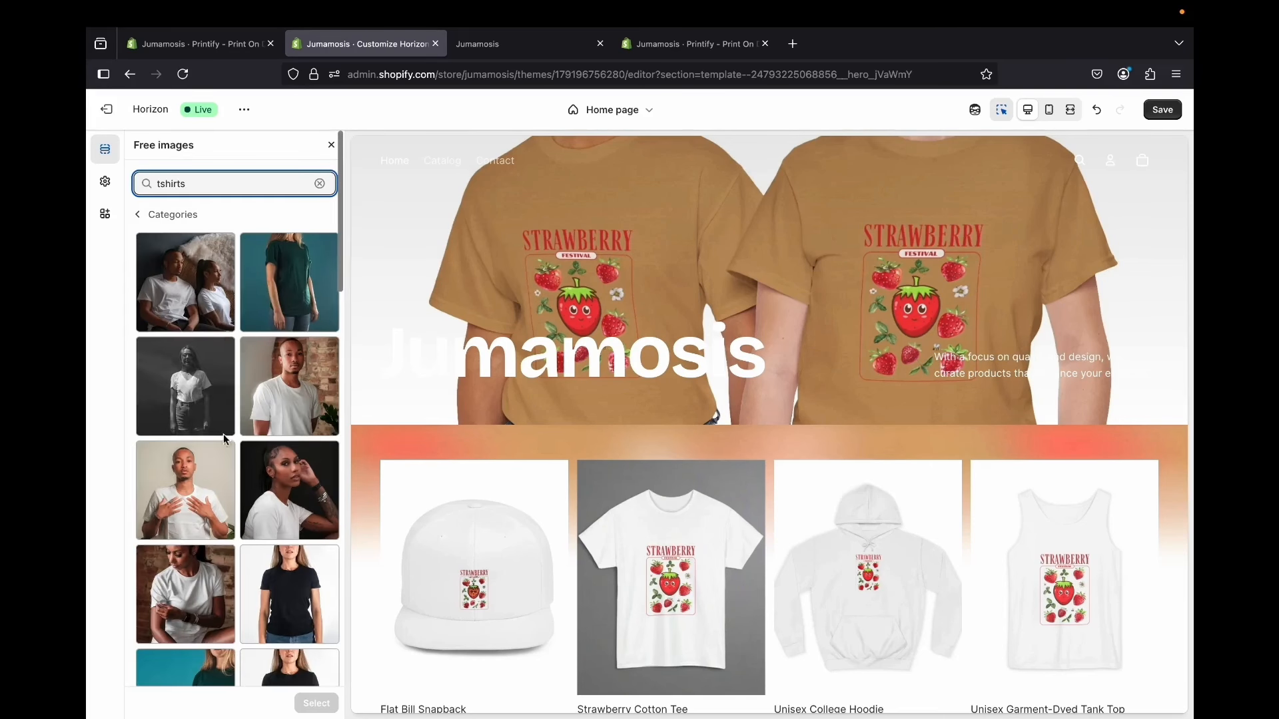
pyautogui.click(194, 282)
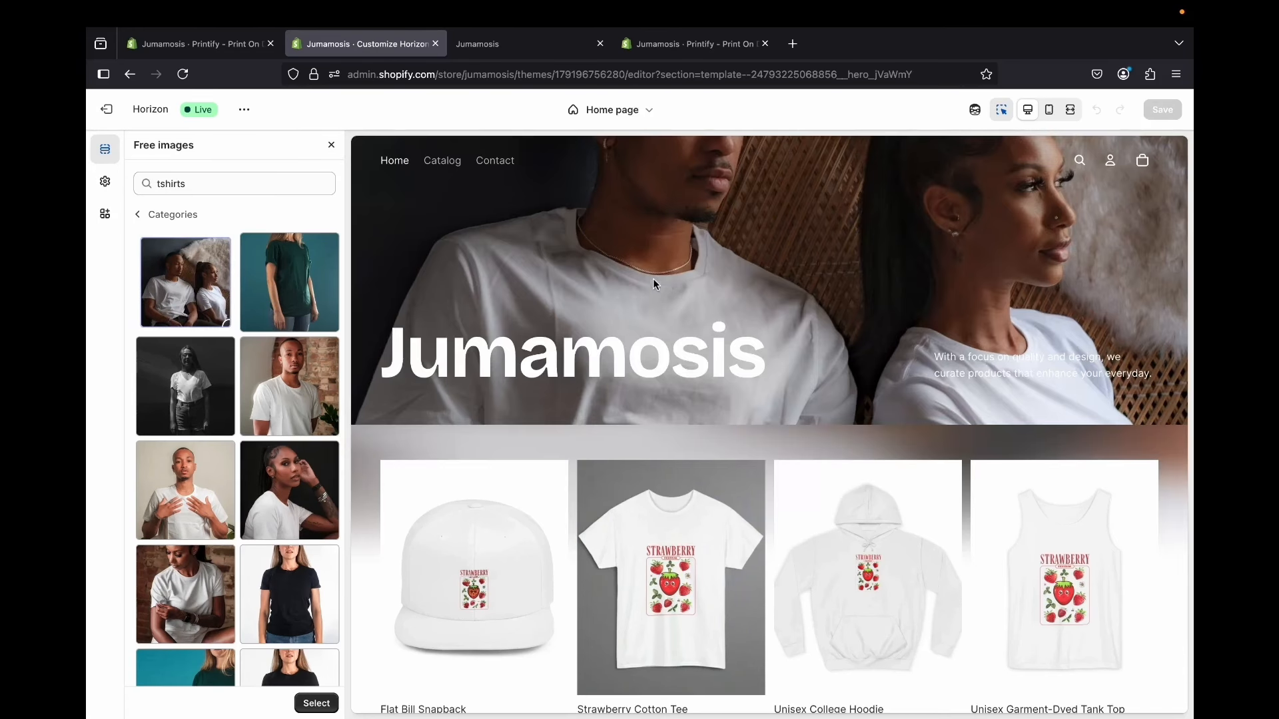
# Try two brick-wall photos of models in white T-shirts from the search results as the hero image
pyautogui.scroll(-8, 182, 574)
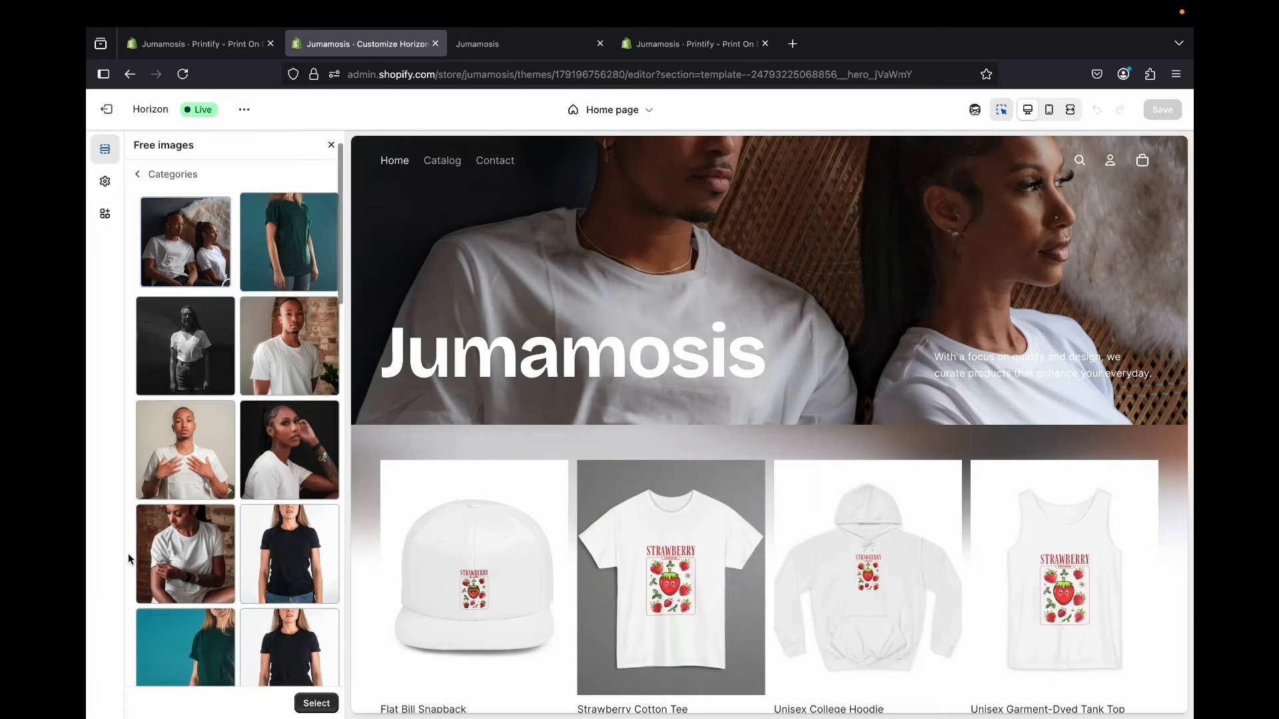
pyautogui.scroll(-1, 182, 574)
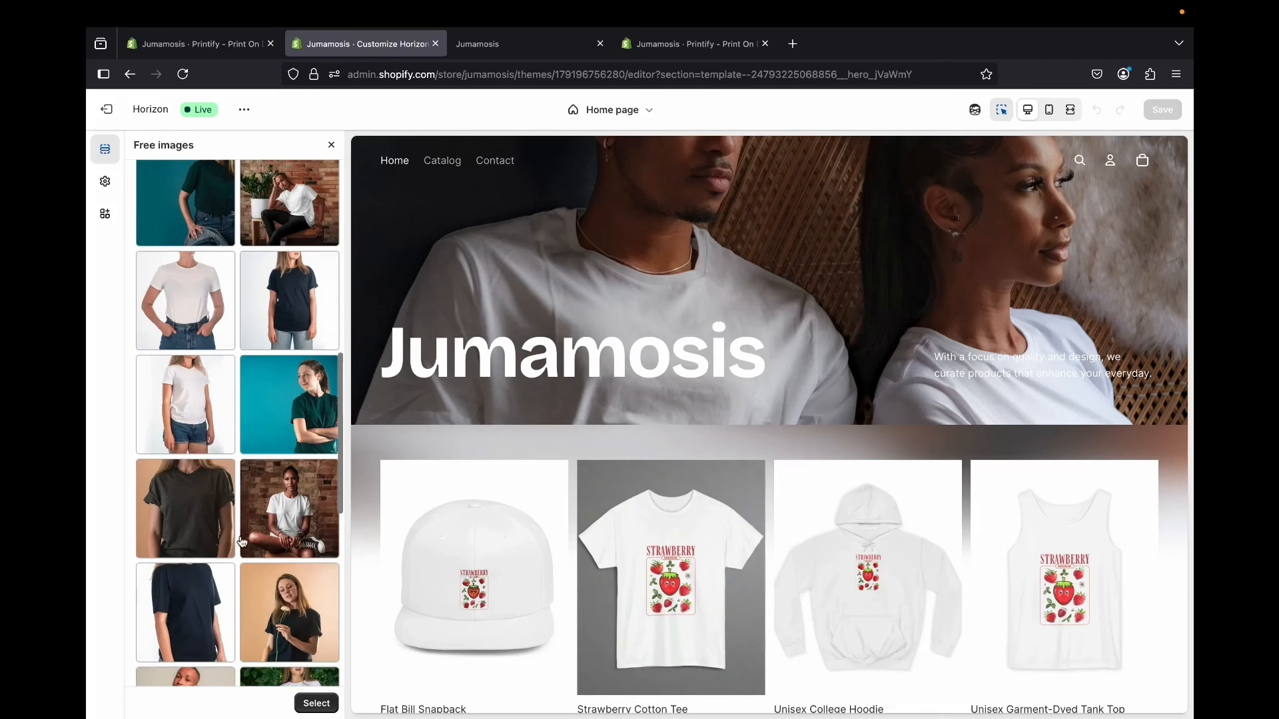
pyautogui.click(289, 533)
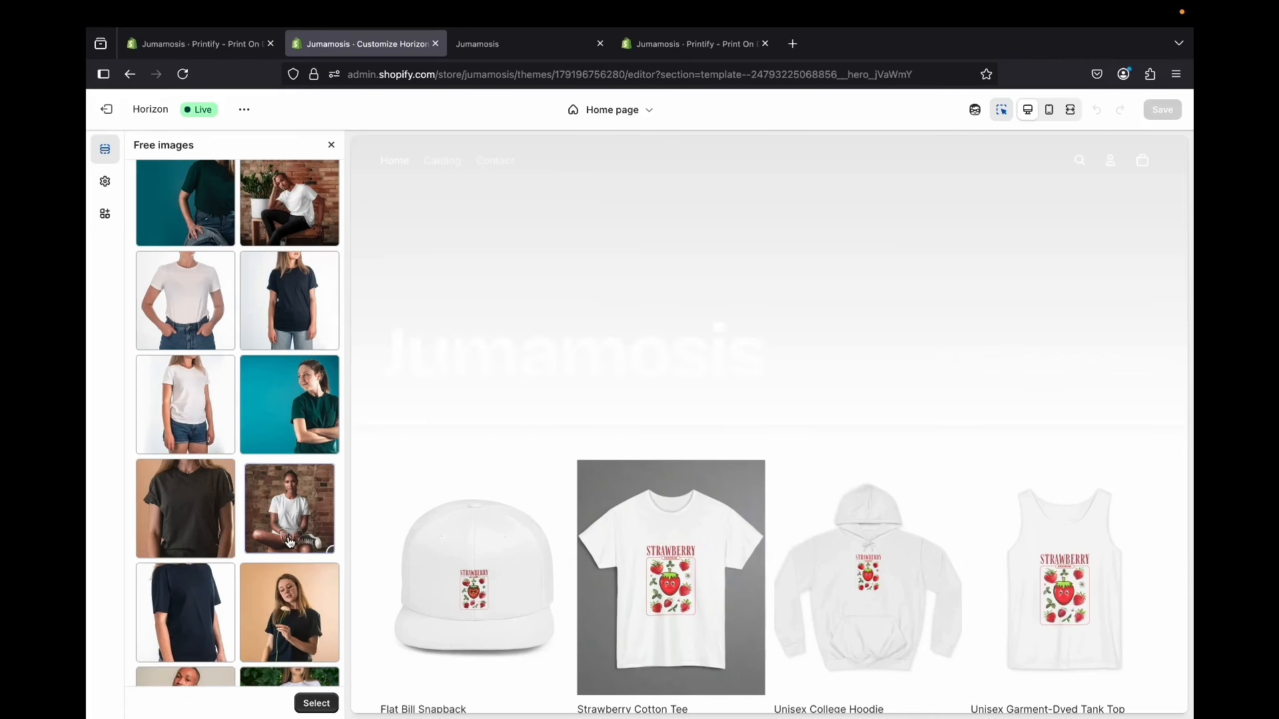
pyautogui.scroll(-6, 293, 540)
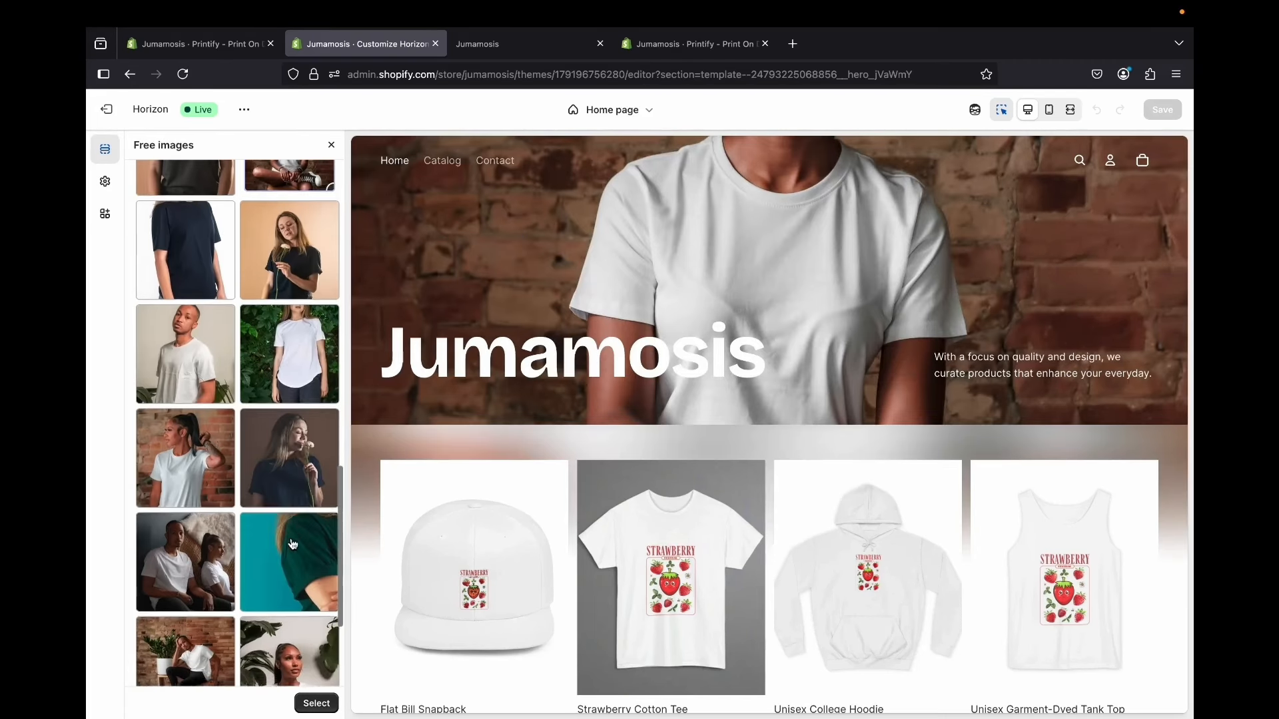
pyautogui.scroll(-2, 293, 543)
pyautogui.click(223, 477)
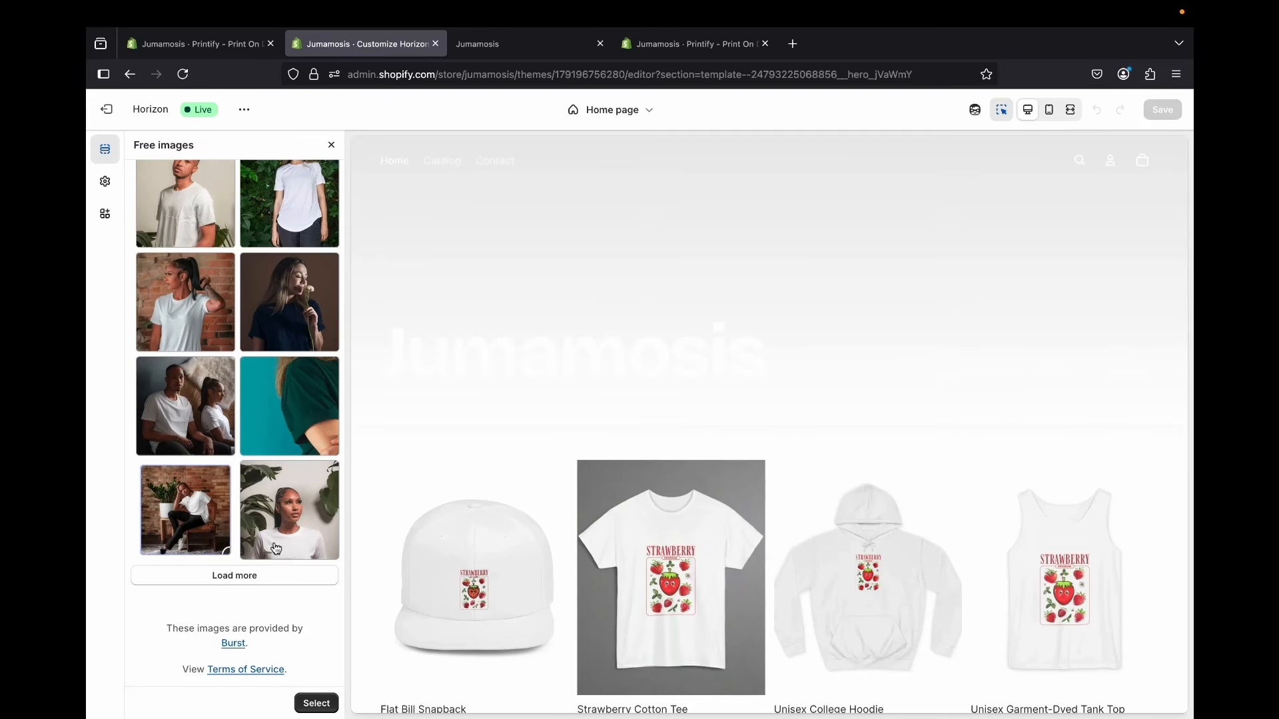
# Load more T-shirt photos and set the Hero section's first image to the green-shirt close-up on a teal background
pyautogui.click(234, 575)
pyautogui.click(290, 406)
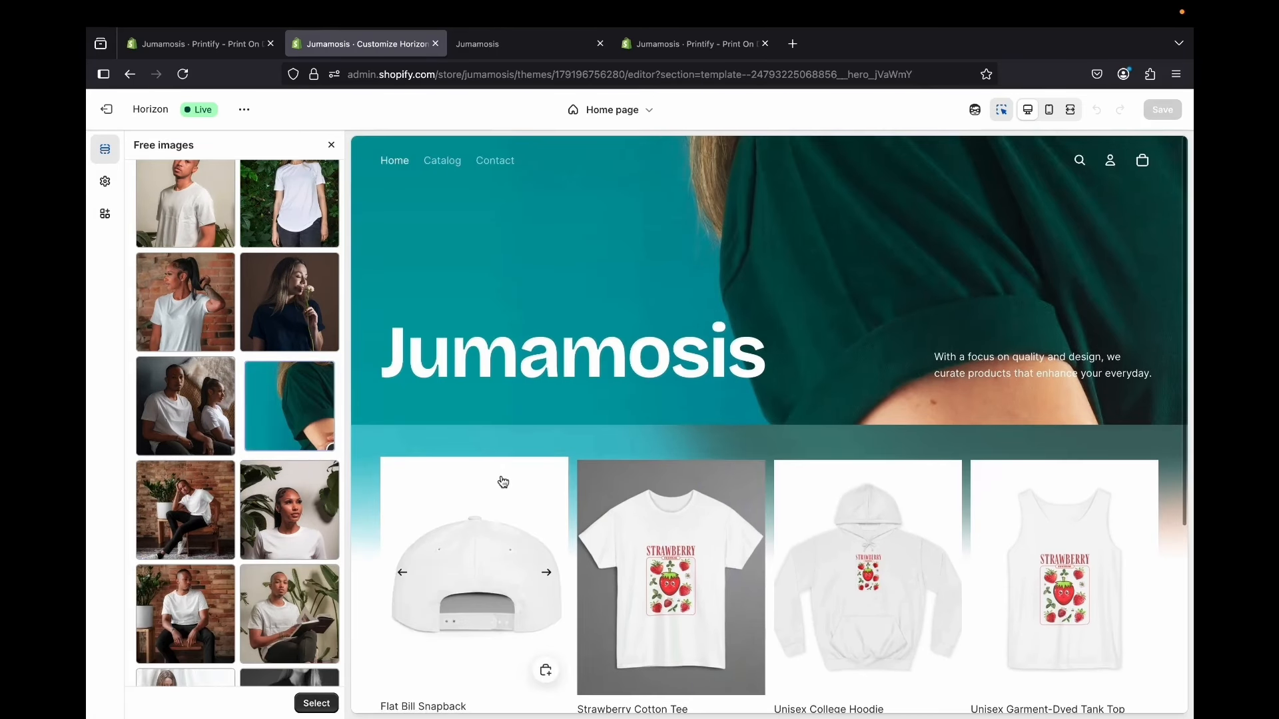
pyautogui.scroll(-4, 252, 631)
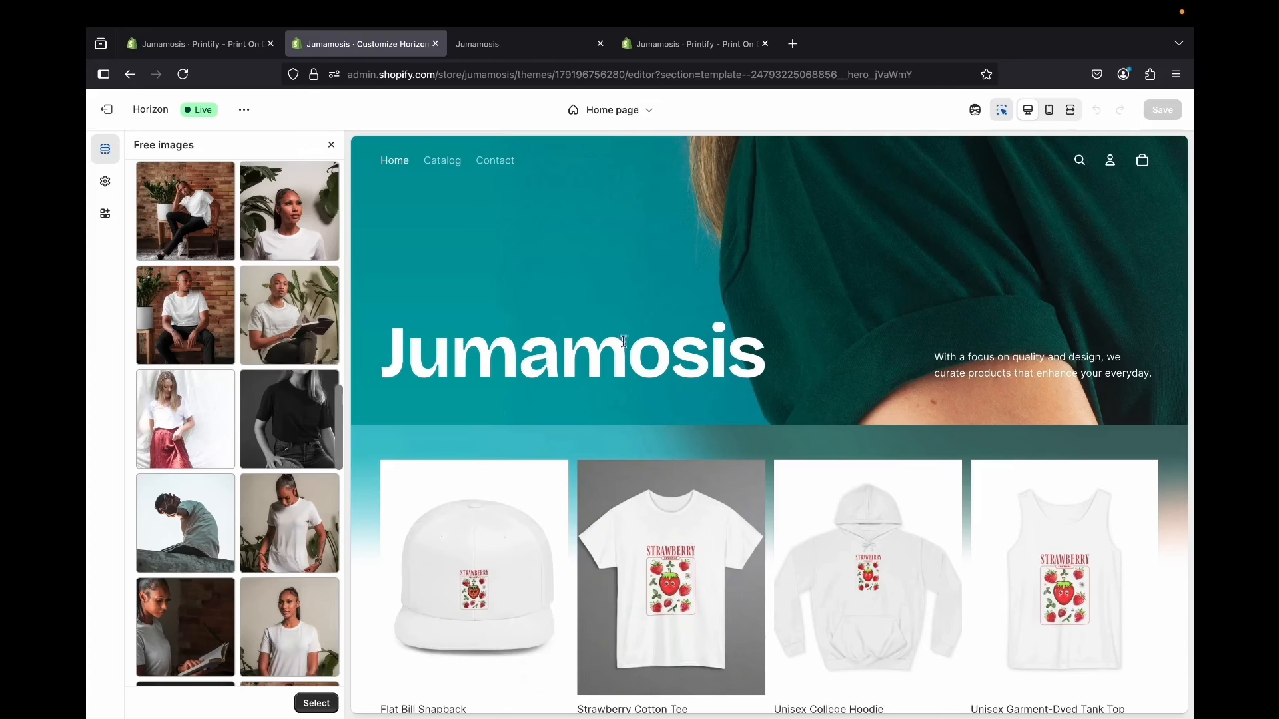
pyautogui.scroll(-4, 636, 324)
pyautogui.scroll(4, 636, 324)
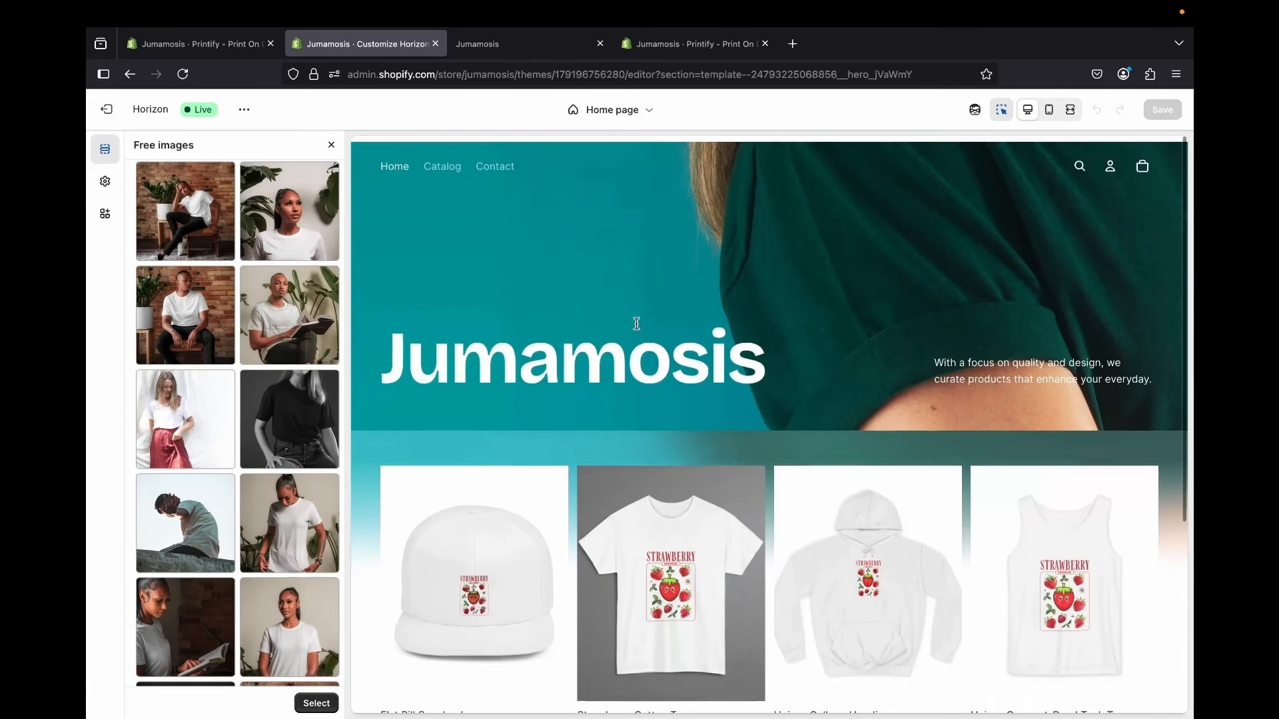
pyautogui.click(313, 702)
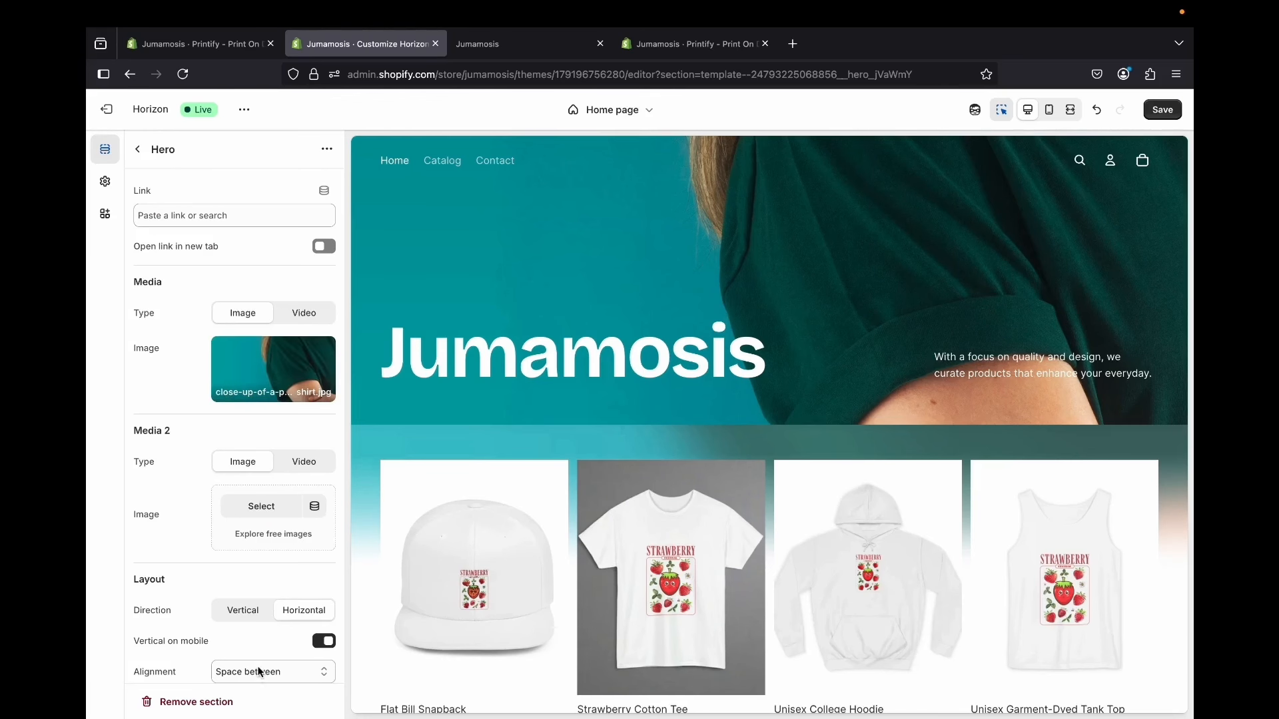
# Review the home page preview down to its footer and browse the sections available to add to the template
pyautogui.scroll(-2, 197, 513)
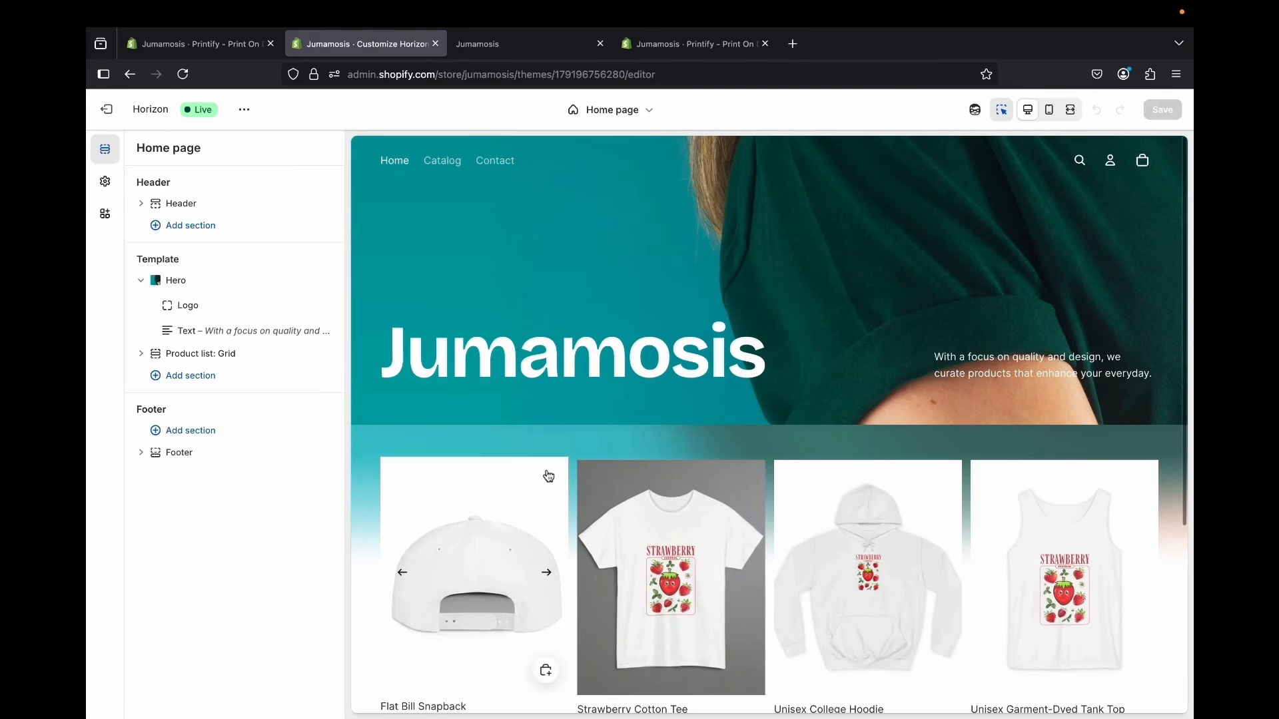
pyautogui.scroll(-3, 548, 476)
pyautogui.scroll(-1, 549, 476)
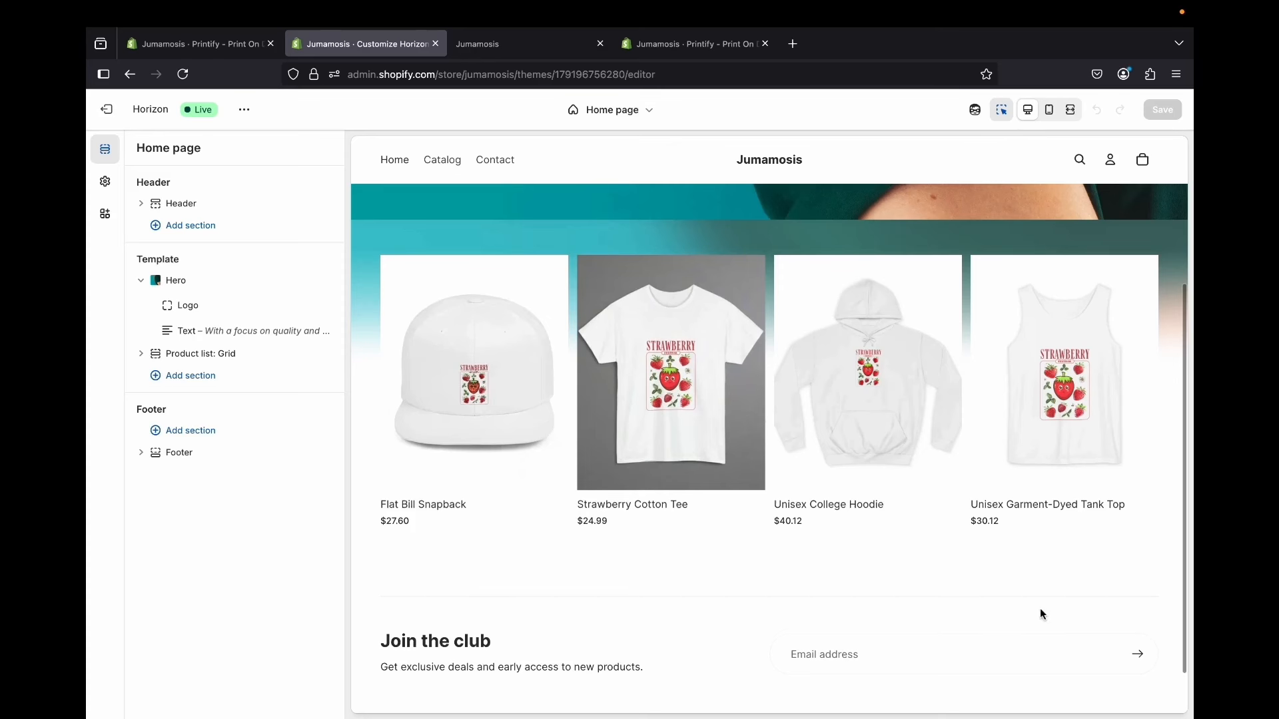
pyautogui.scroll(-1, 1042, 614)
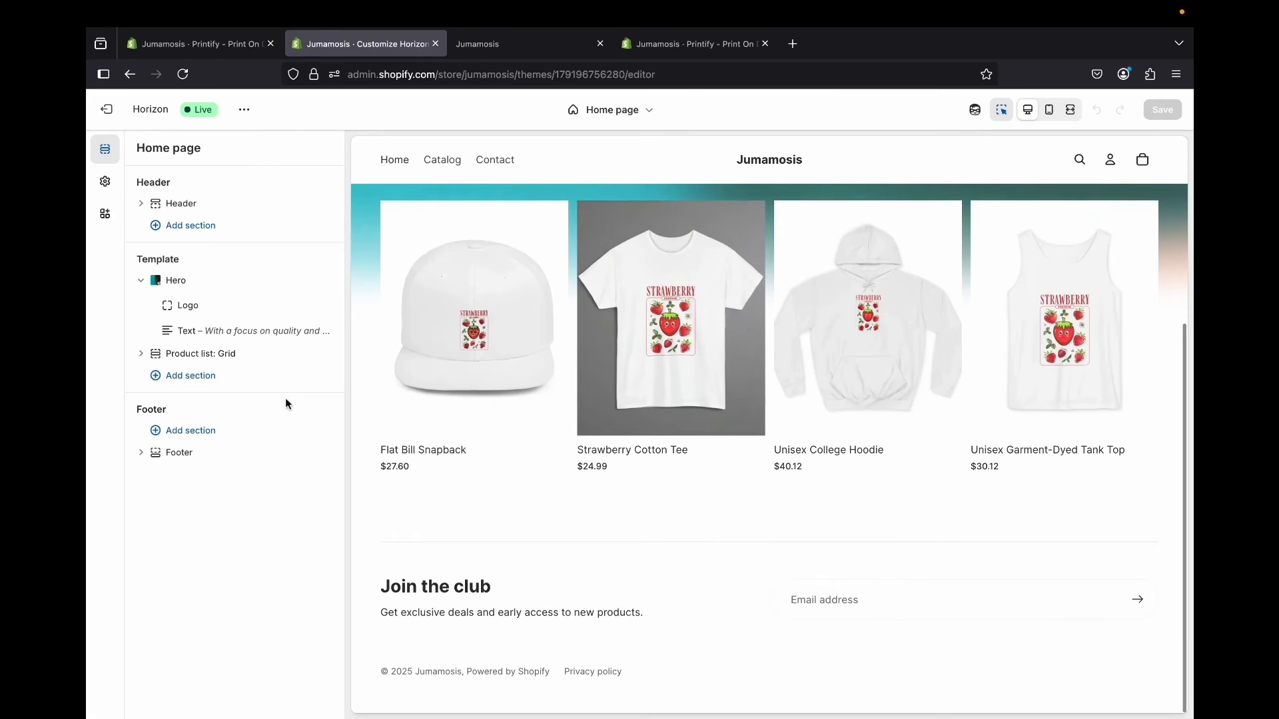
pyautogui.click(158, 377)
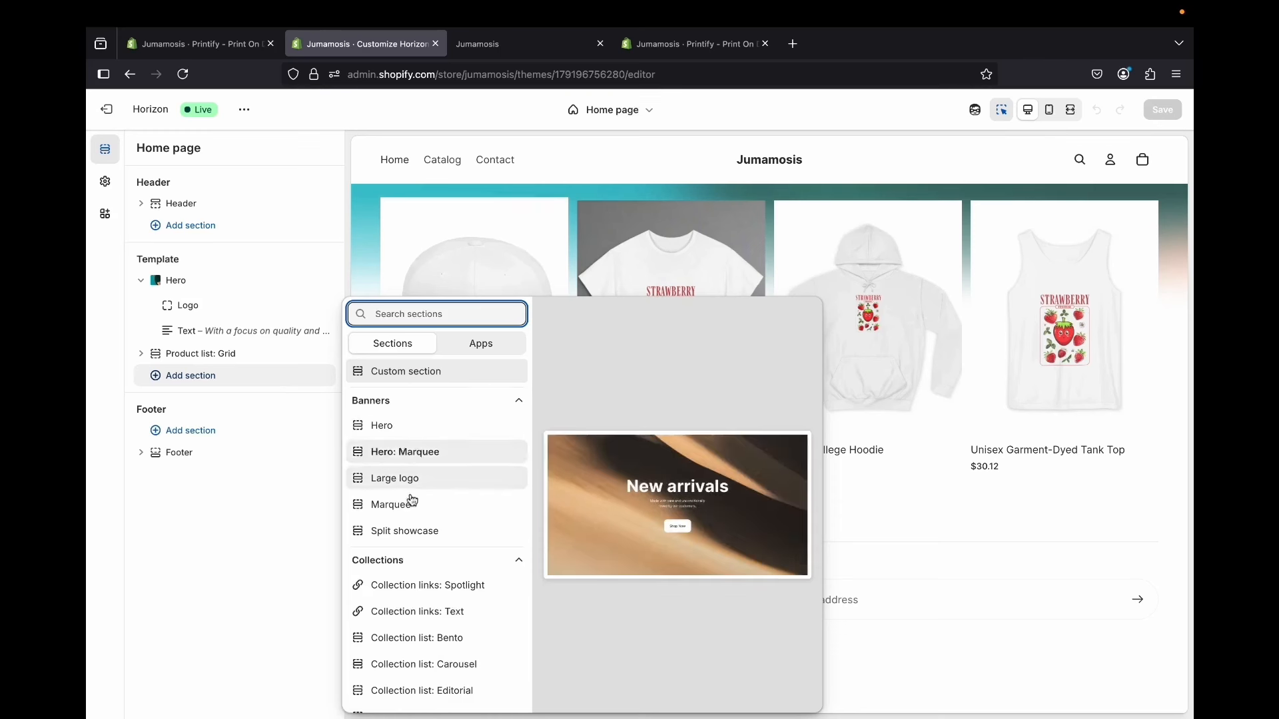
pyautogui.scroll(-3, 413, 566)
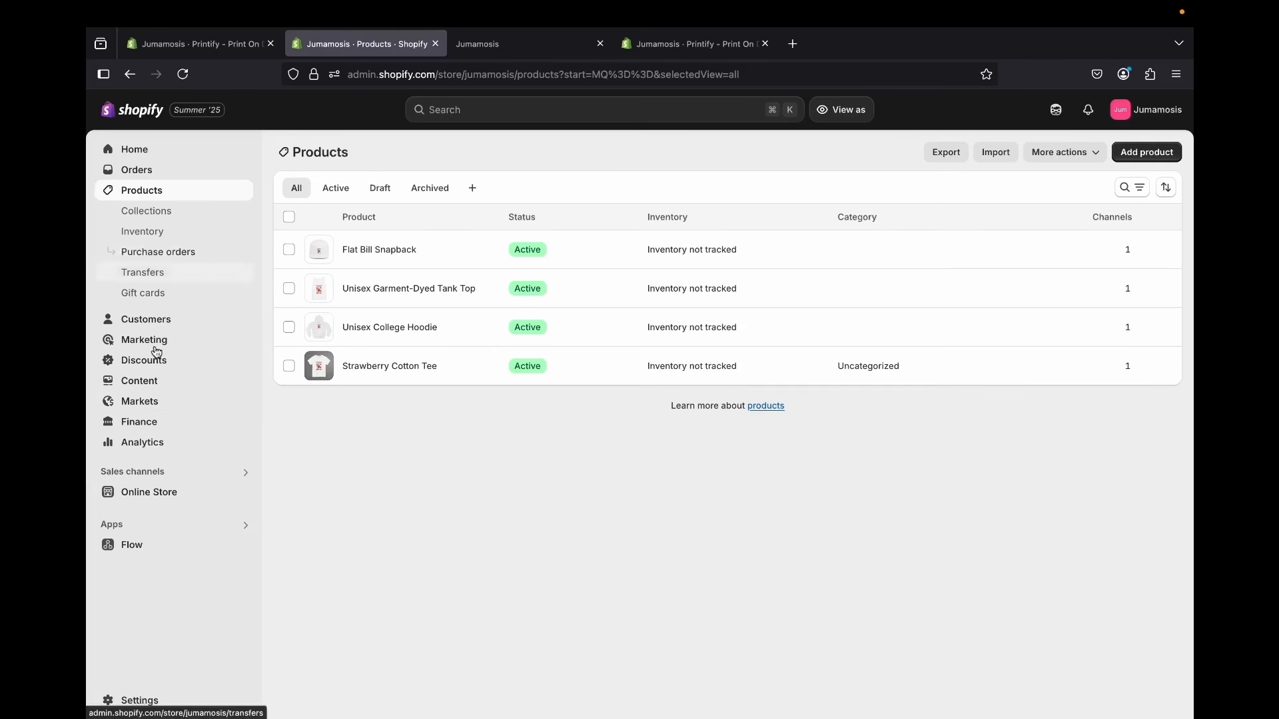
# Open the Online Store's themes page in the store admin
pyautogui.click(173, 494)
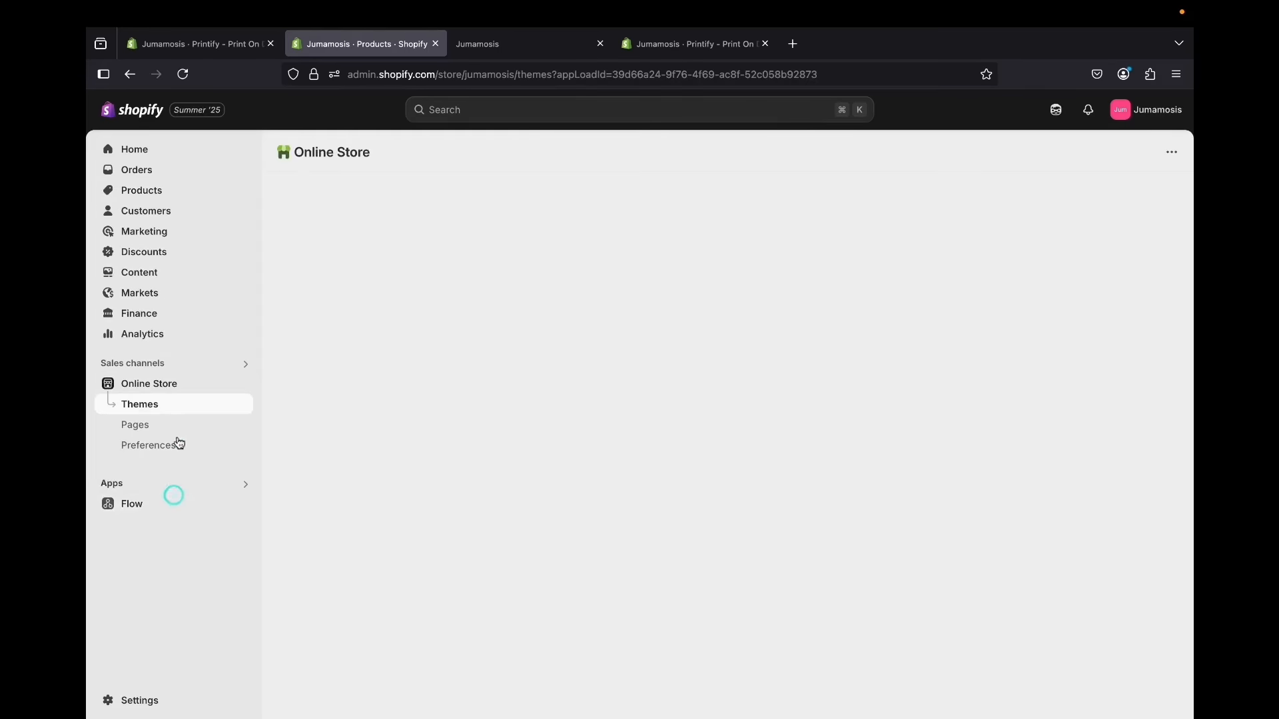